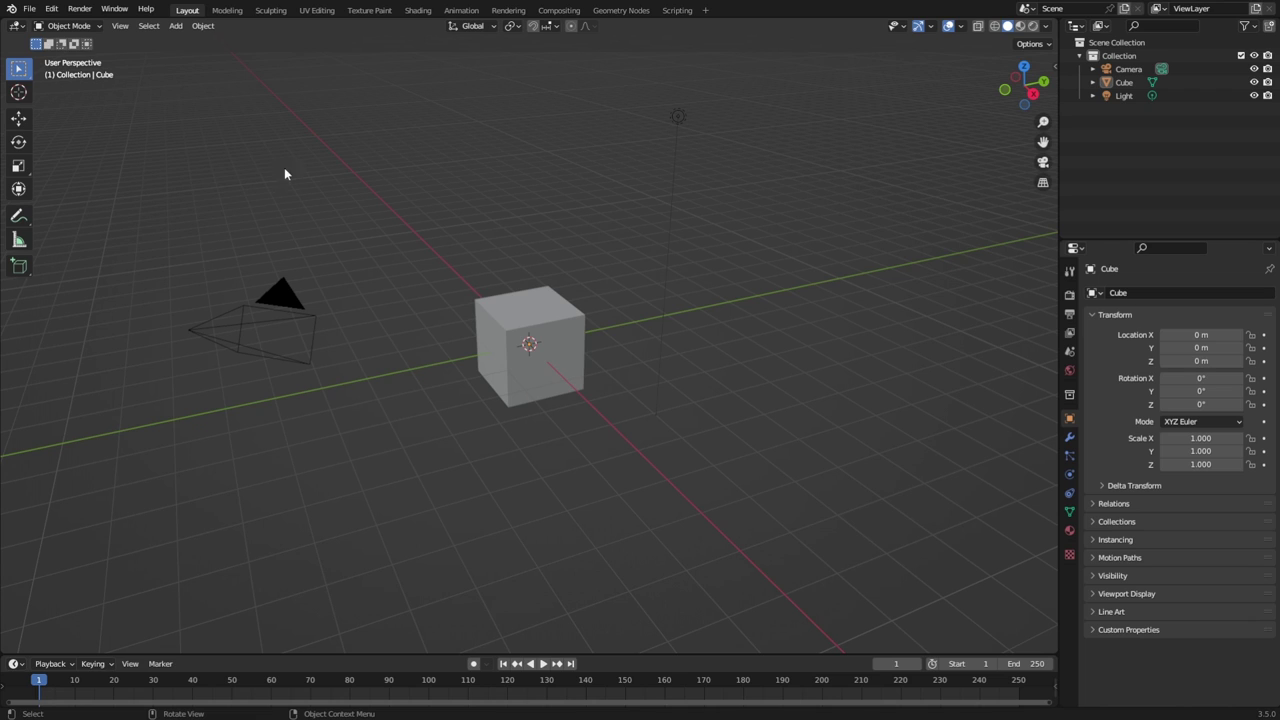
Delete the default cube and add a UV sphere mesh at the world origin.
left_click(525, 317)
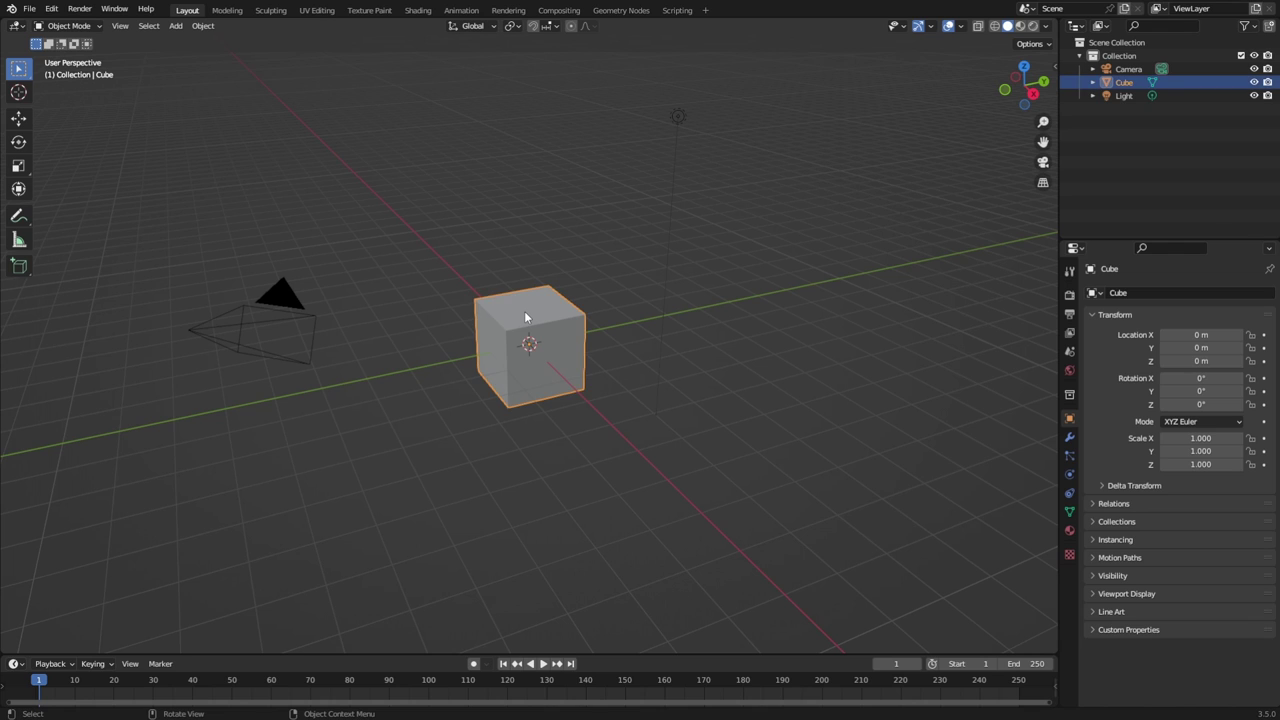
key("Delete")
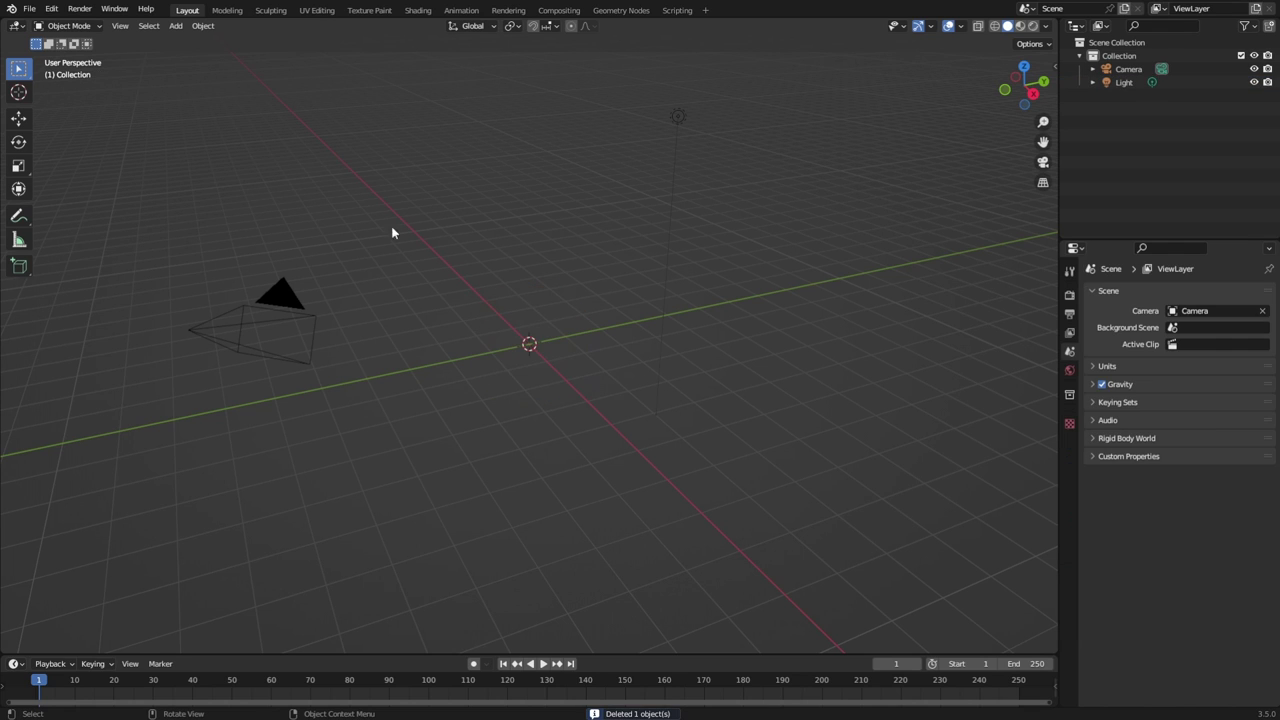
left_click(176, 25)
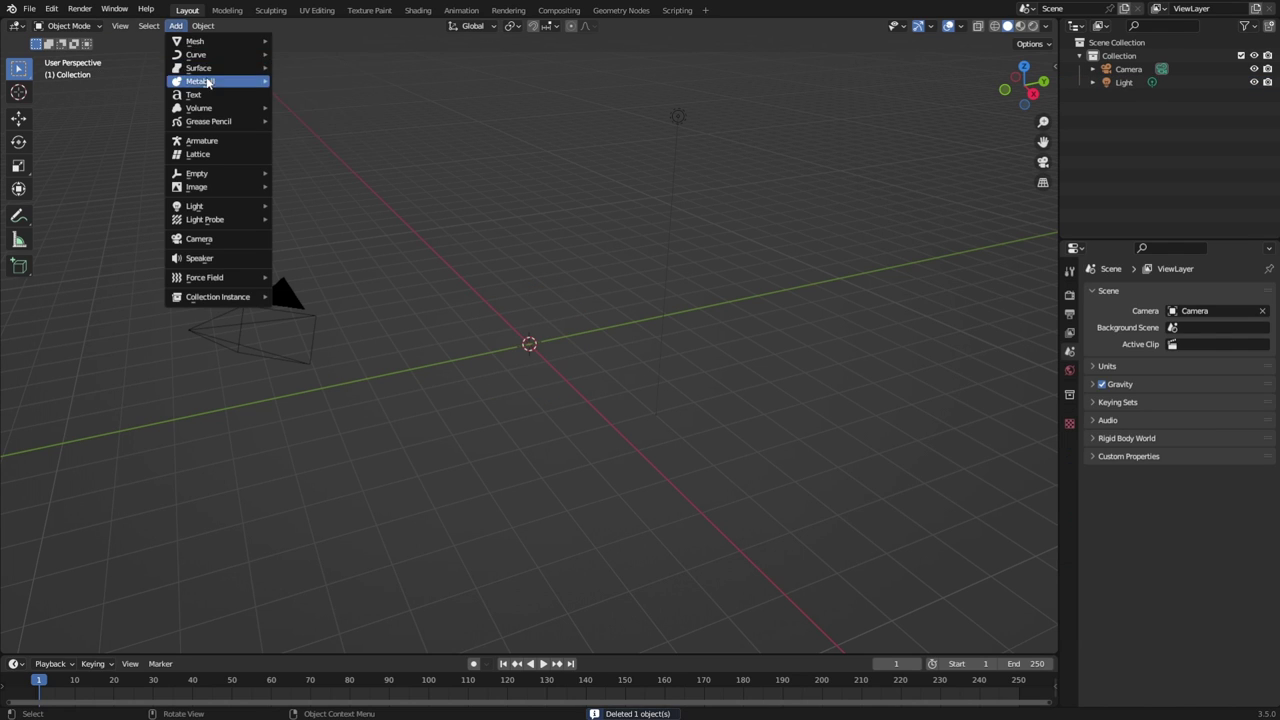
mouse_move(140, 28)
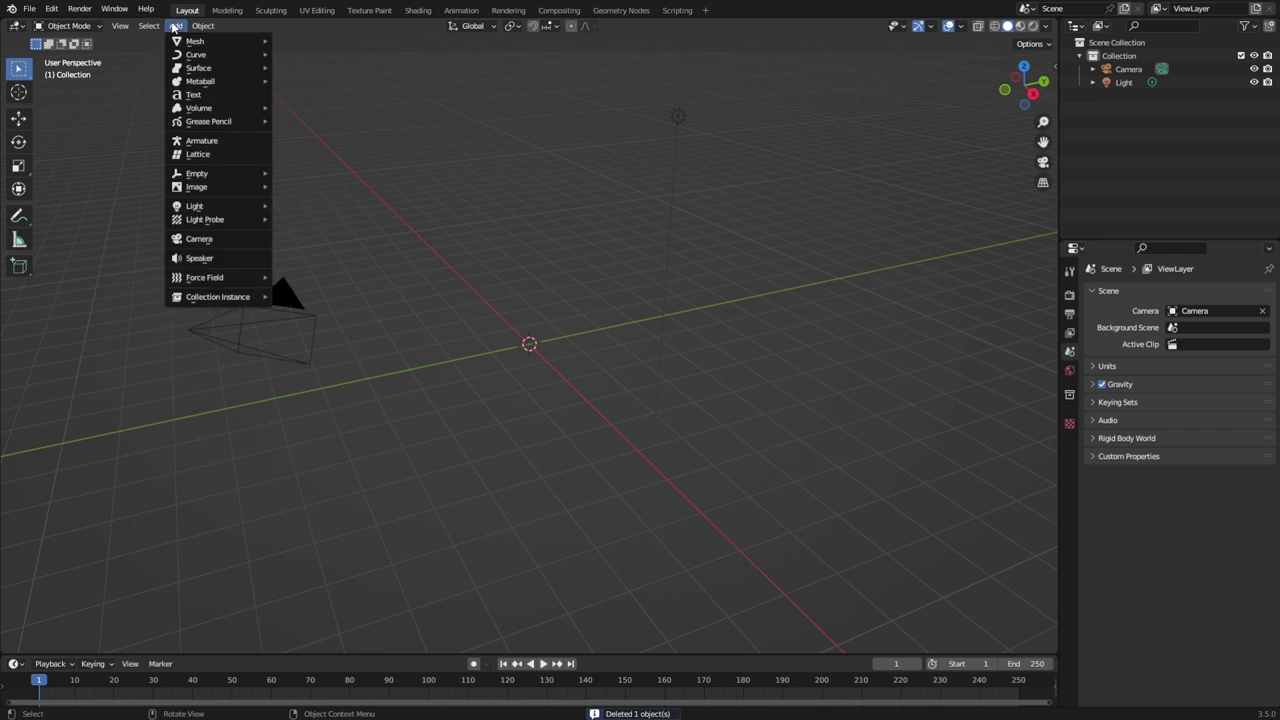
mouse_move(200, 46)
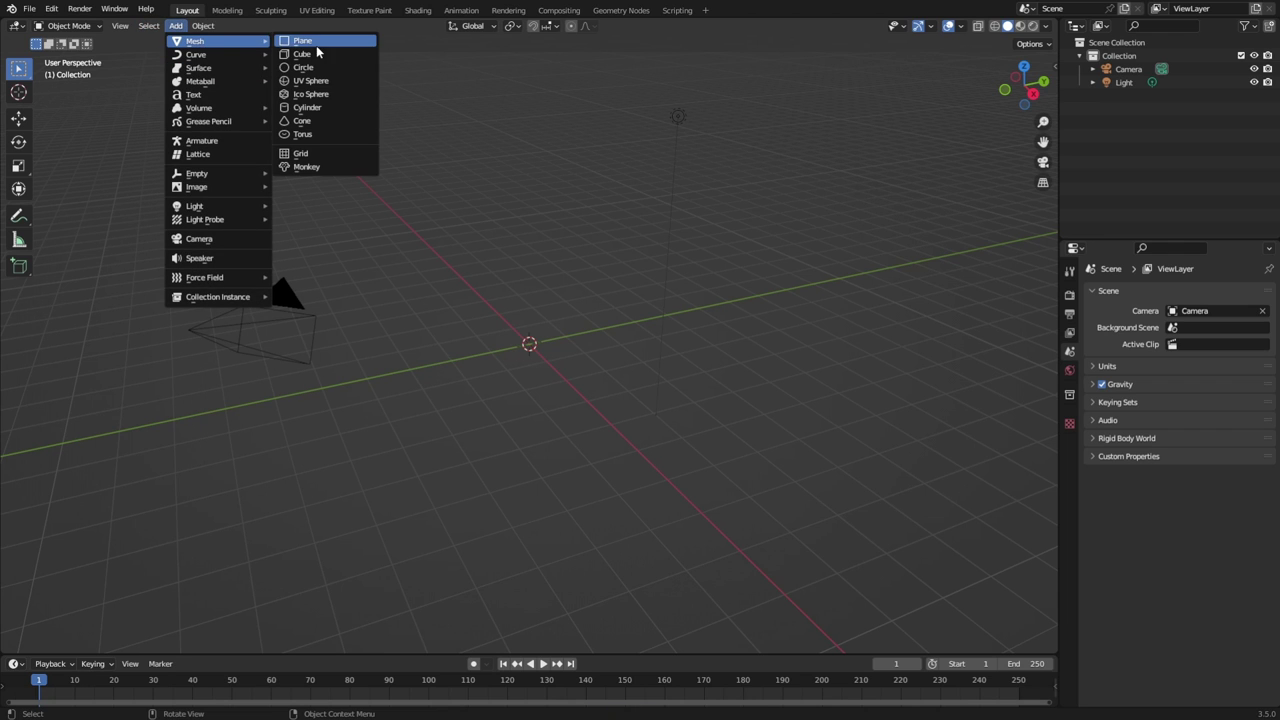
left_click(320, 84)
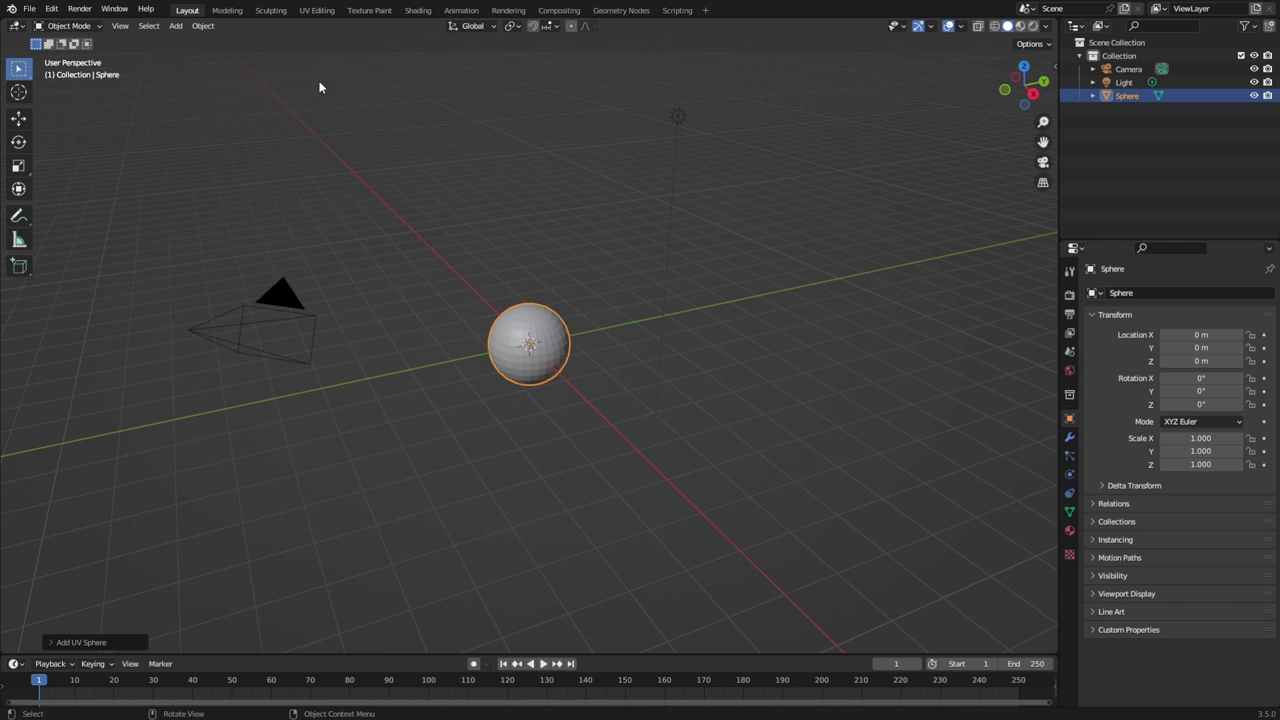
scroll(537, 343, "up", 6)
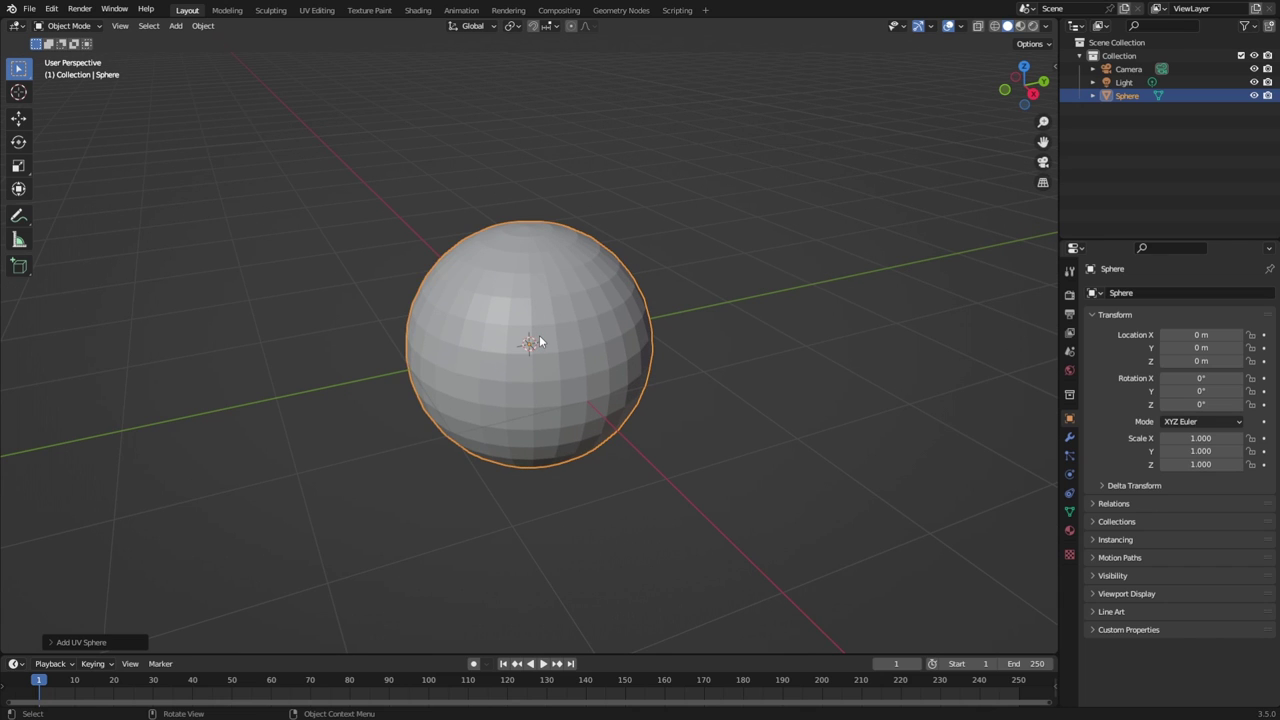
left_click(695, 383)
middle_click_drag(689, 380, 630, 426)
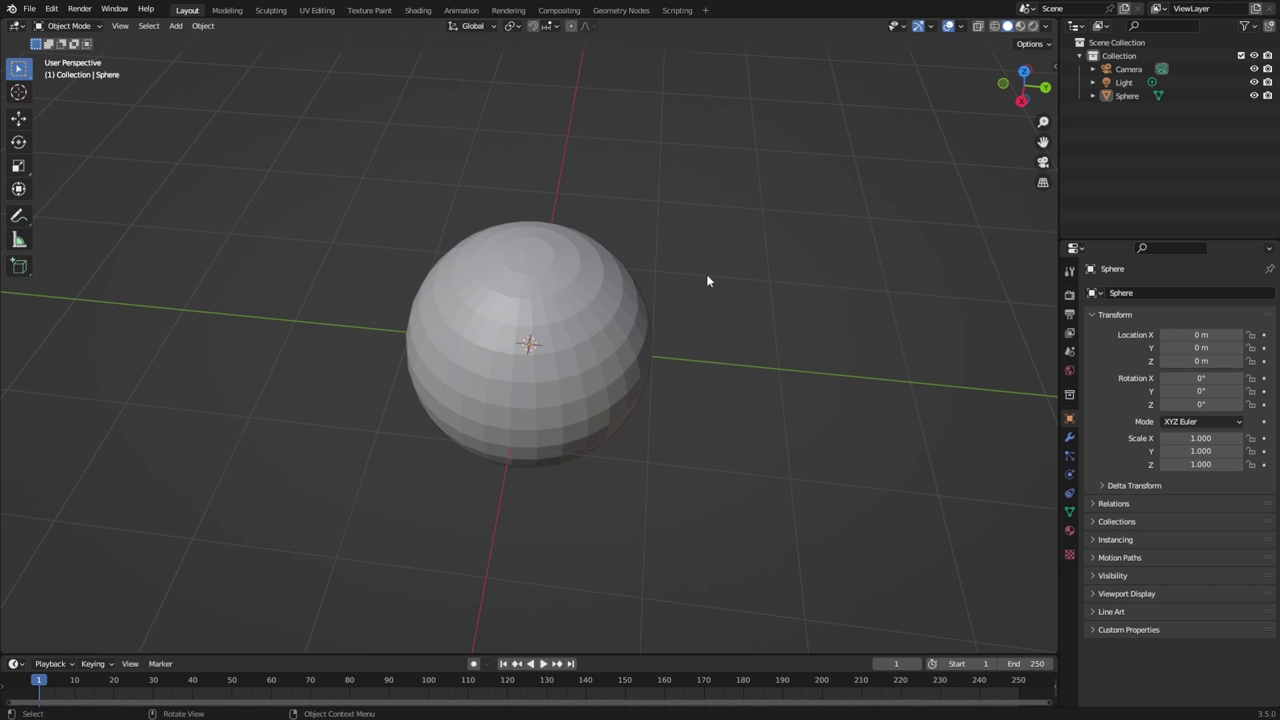
middle_click_drag(770, 420, 704, 399)
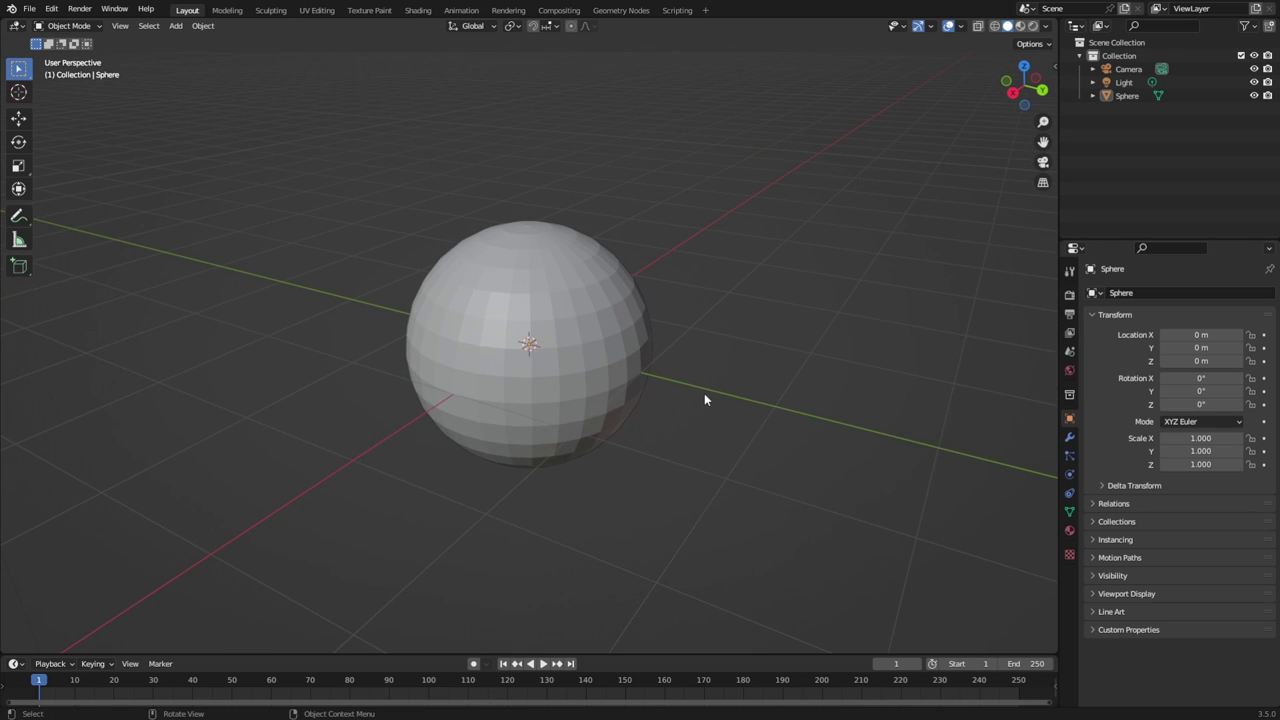
left_click(15, 8)
left_click(17, 8)
left_click(29, 8)
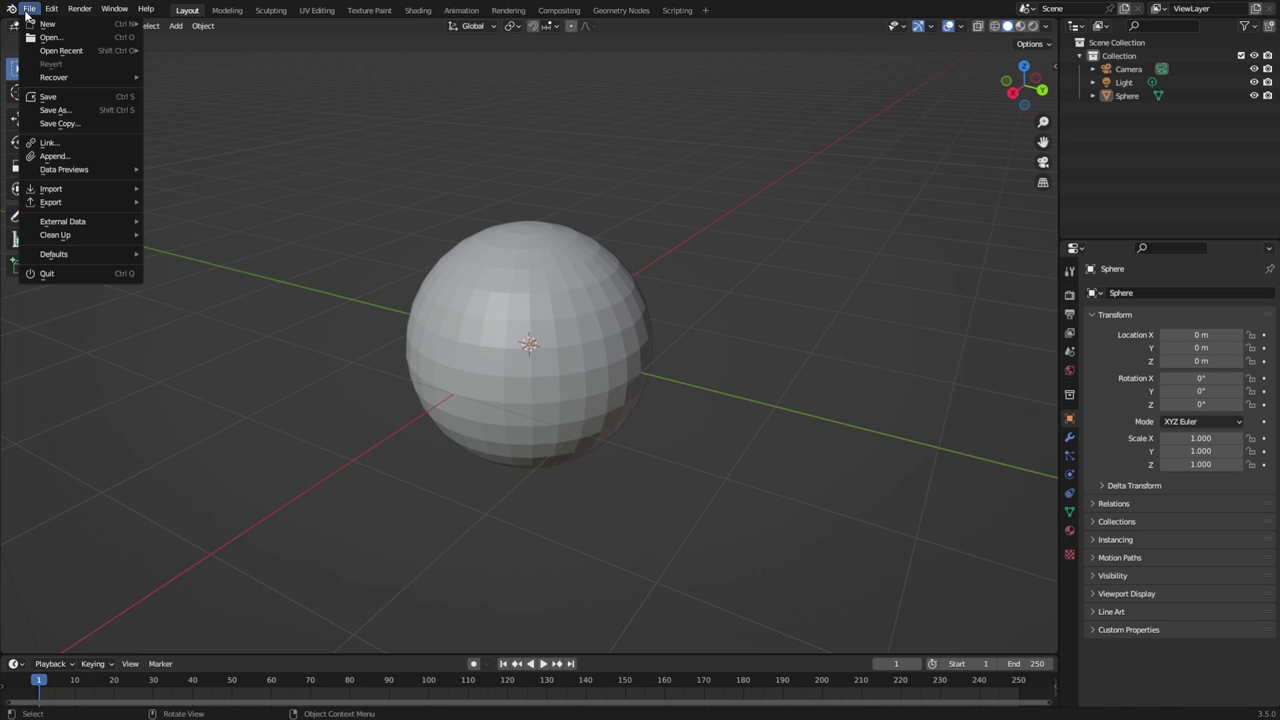
mouse_move(47, 23)
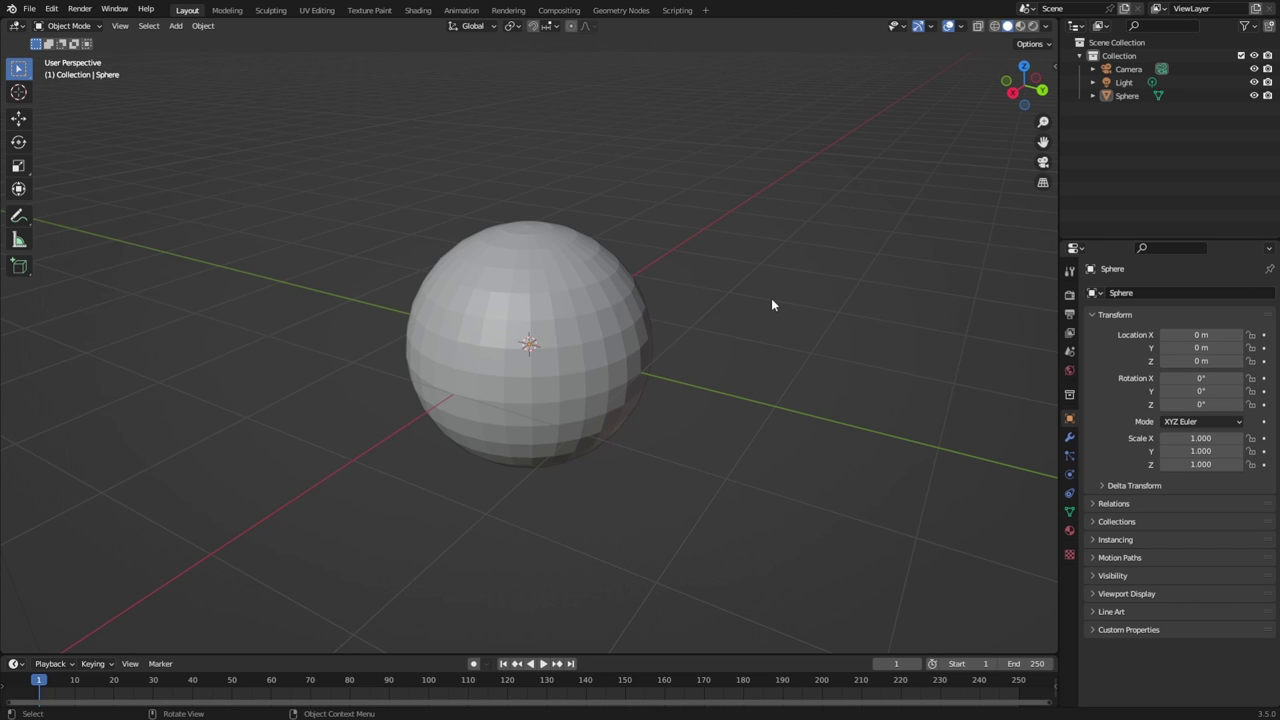
Put the sphere into Edit Mode and deselect all of its geometry.
mouse_move(771, 299)
middle_mouse_down()
mouse_move(715, 221)
mouse_move(643, 320)
mouse_move(657, 360)
mouse_move(779, 281)
middle_mouse_up()
left_click(559, 292)
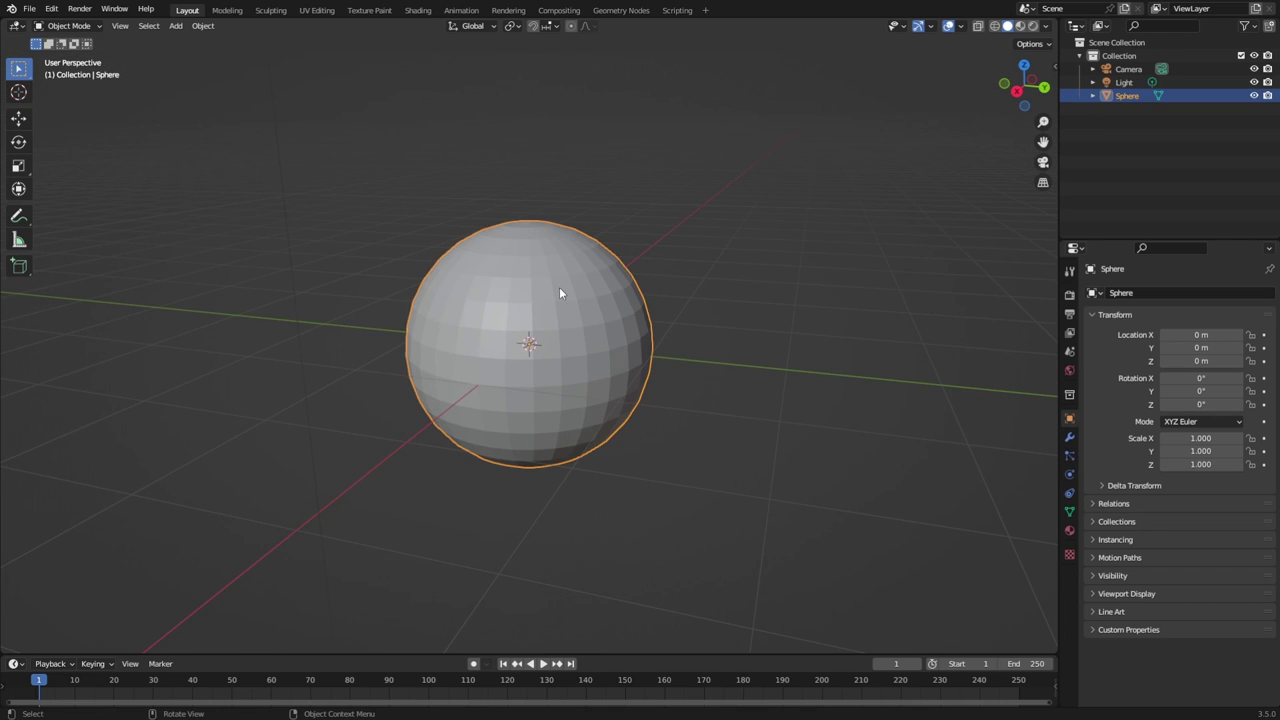
middle_click_drag(690, 340, 763, 414)
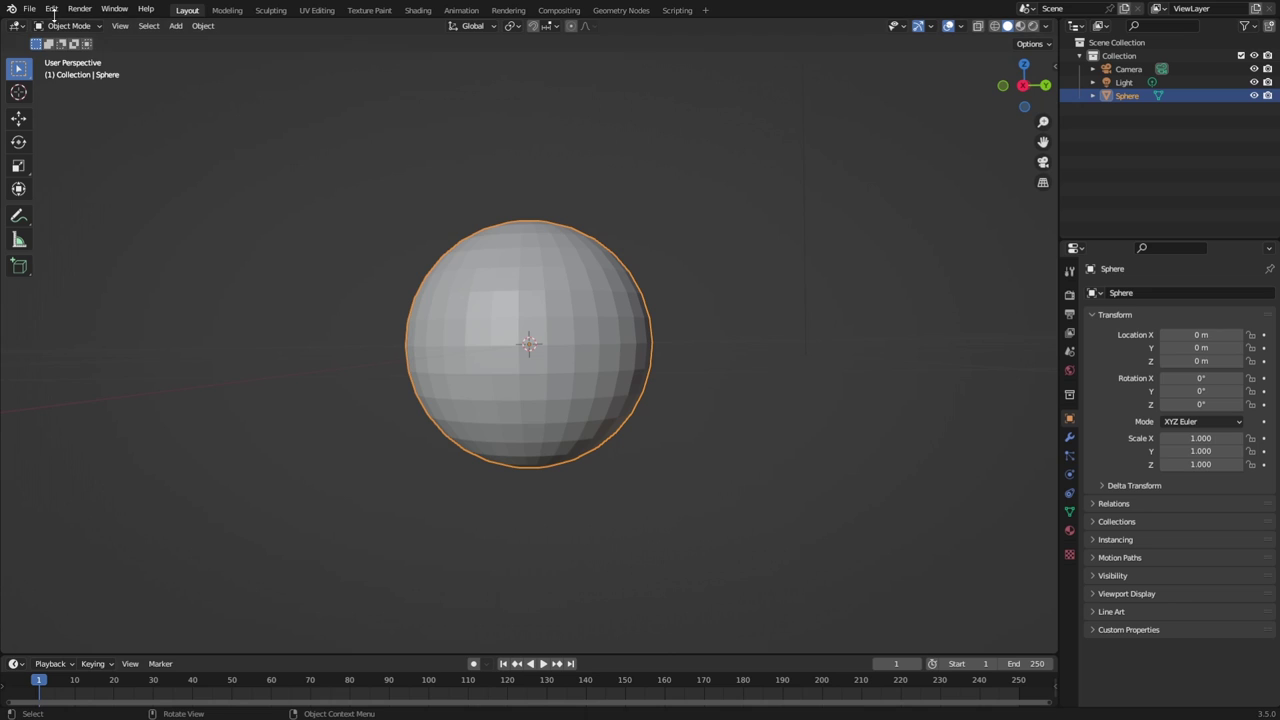
key("Tab")
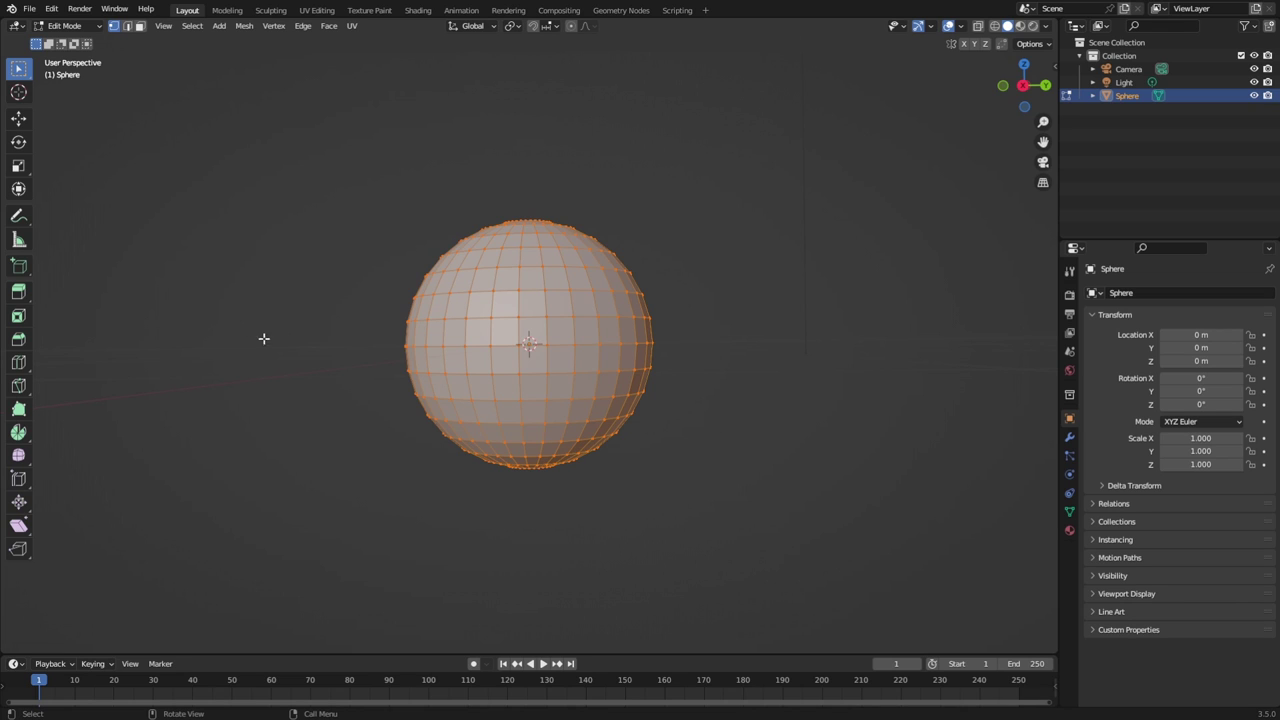
key("alt+a")
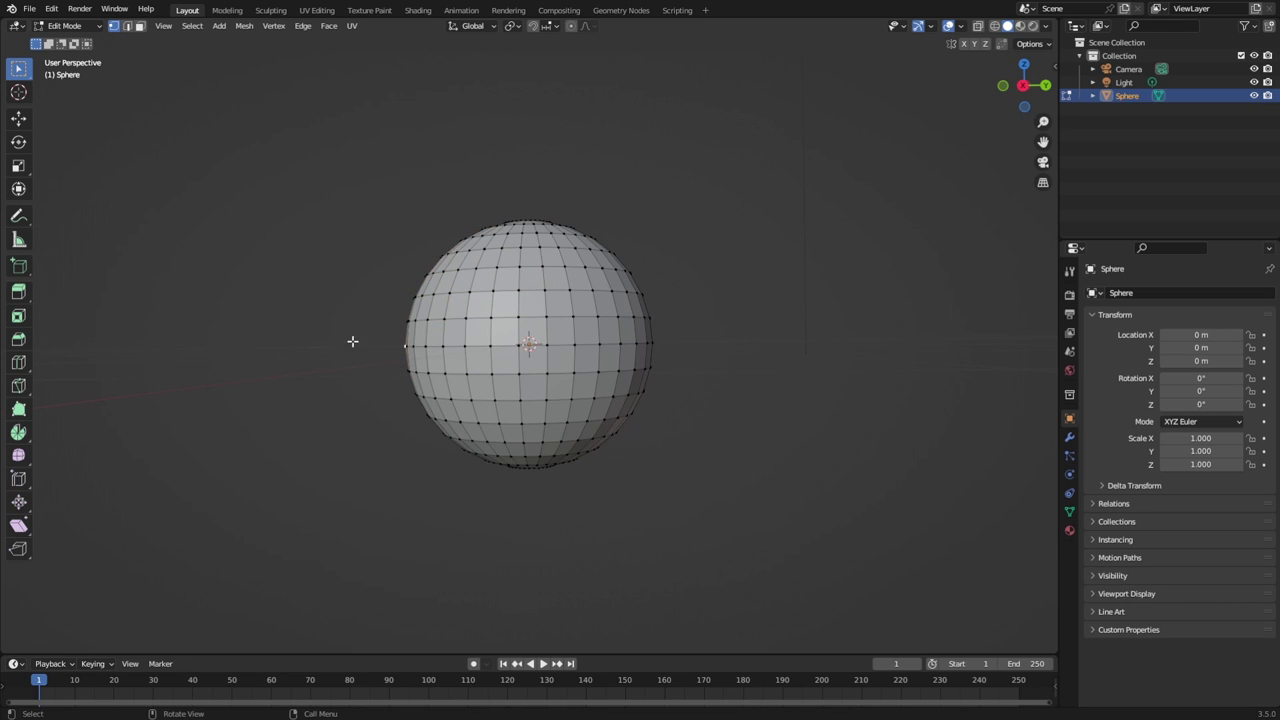
Delete all vertices above the sphere's equator, selecting them through the mesh in wireframe shading, and return to solid shading.
left_click_drag(395, 332, 786, 149)
key("Escape")
left_click(995, 27)
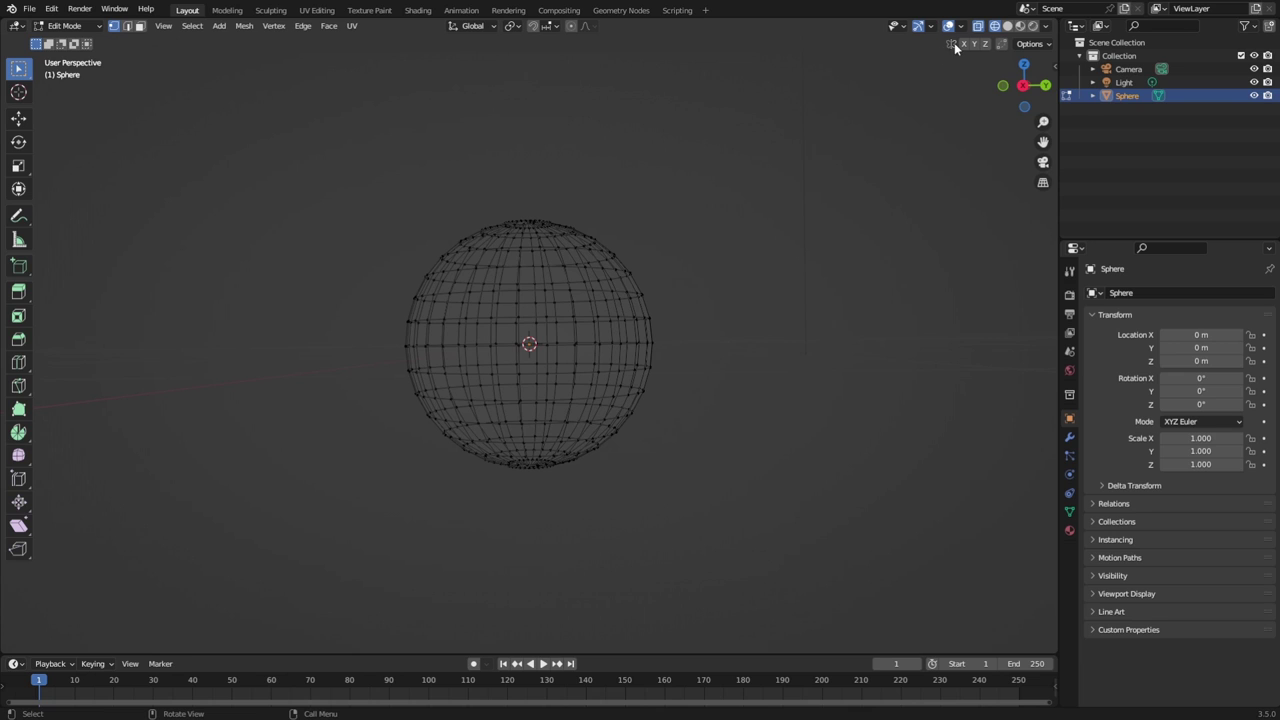
left_click_drag(383, 327, 708, 110)
key("x")
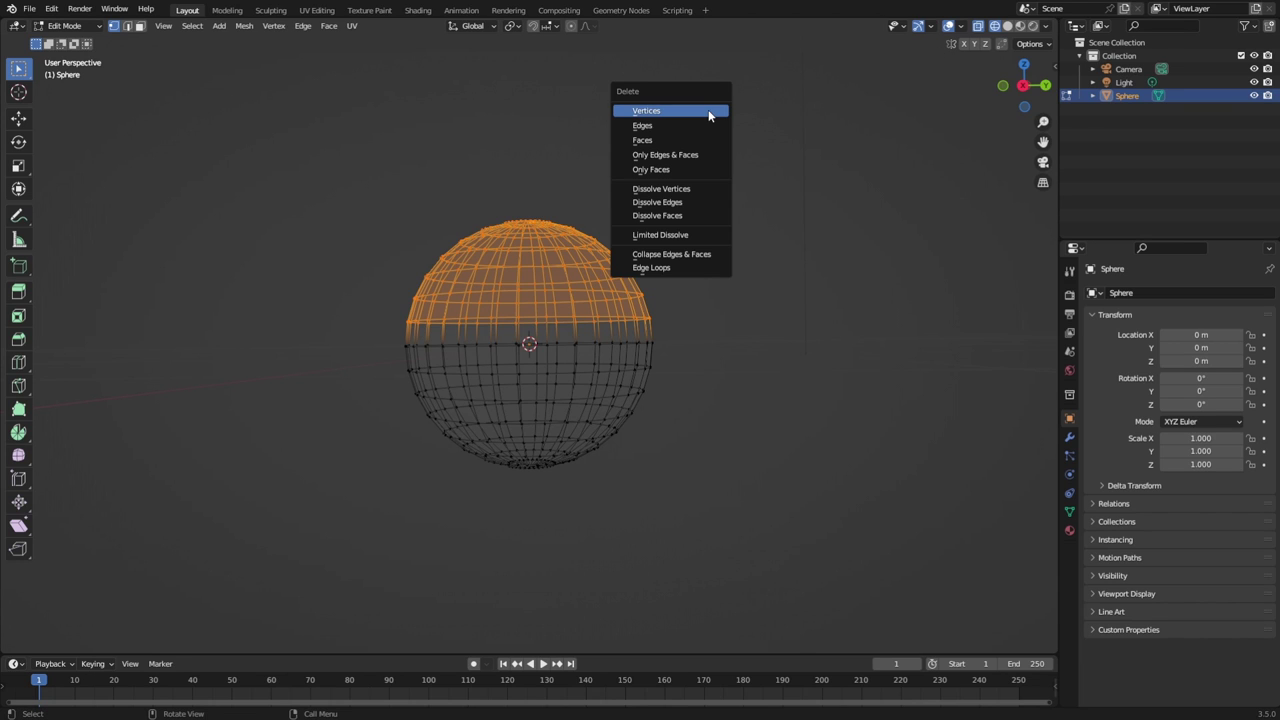
left_click(708, 113)
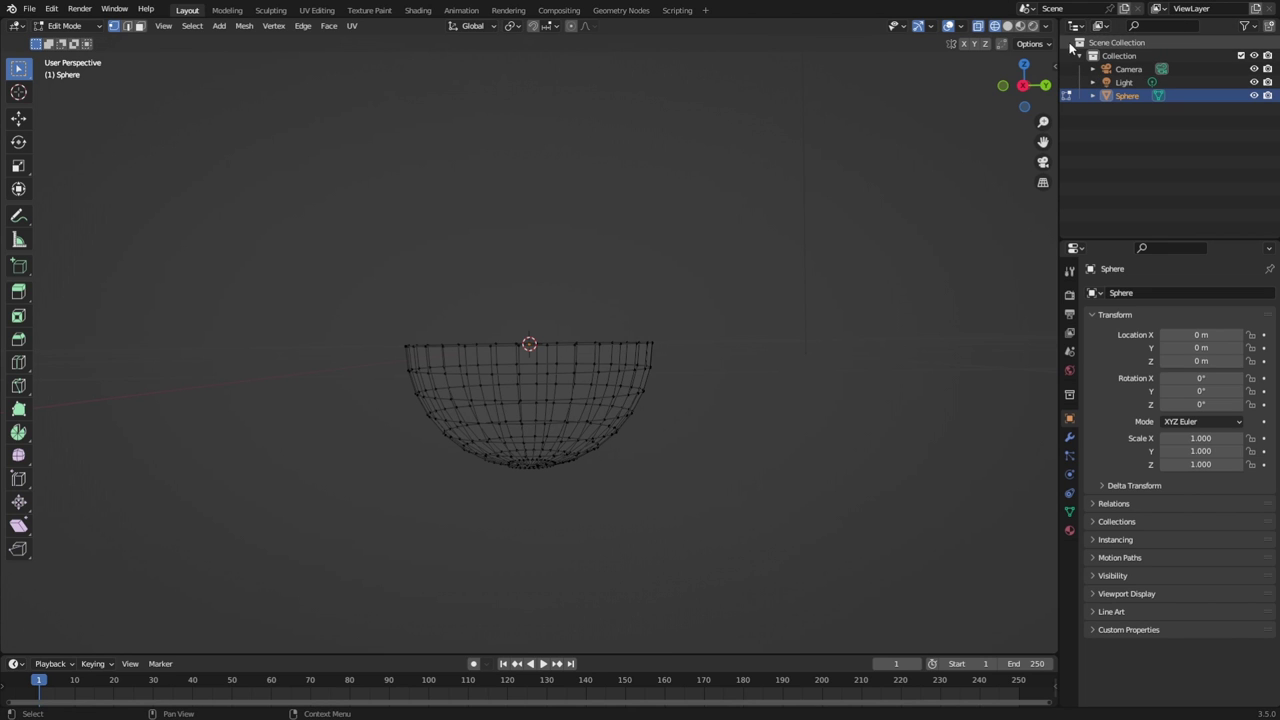
left_click(1007, 26)
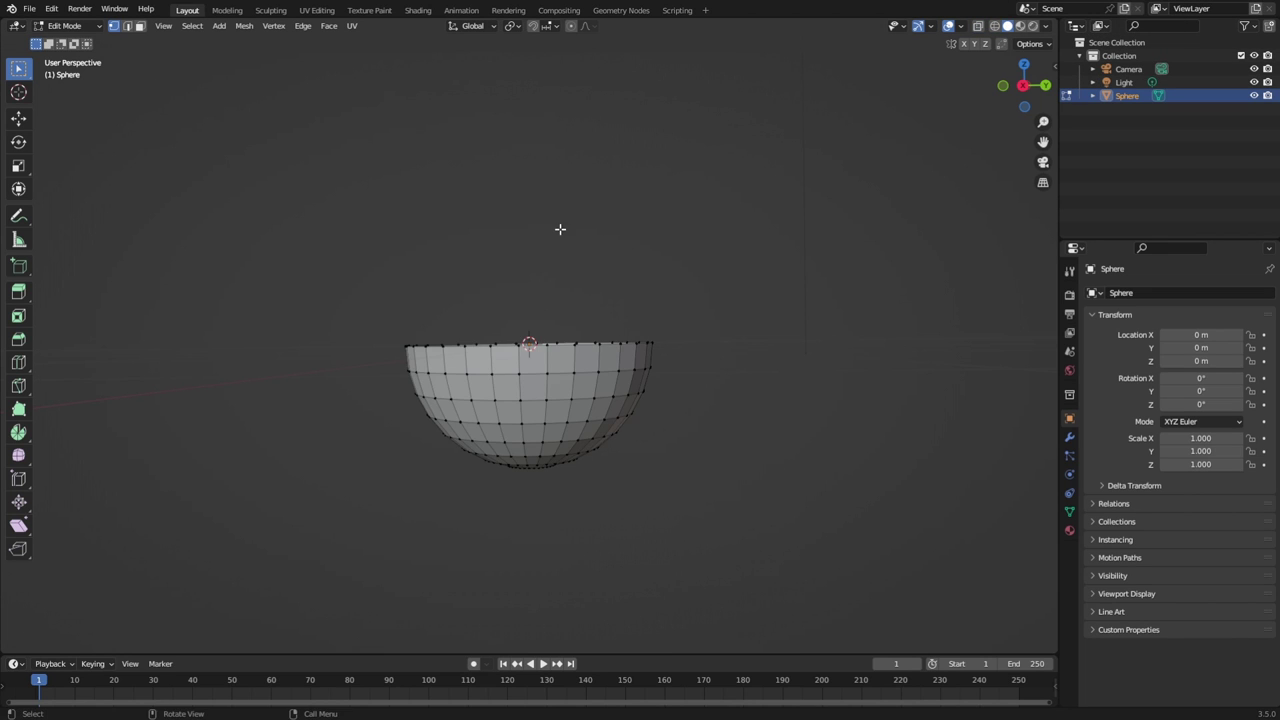
Select the edge loop around the hemisphere's open rim and close it with Grid Fill.
middle_click_drag(560, 229, 638, 540)
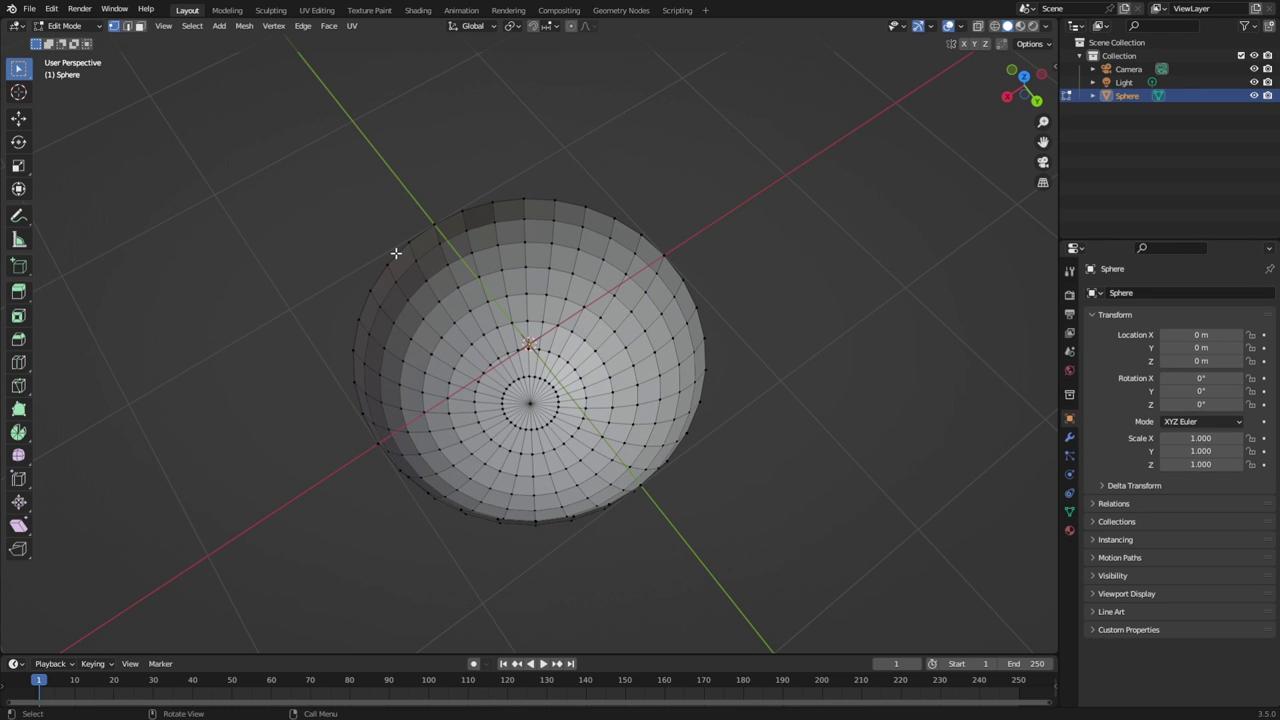
middle_click_drag(782, 501, 830, 434)
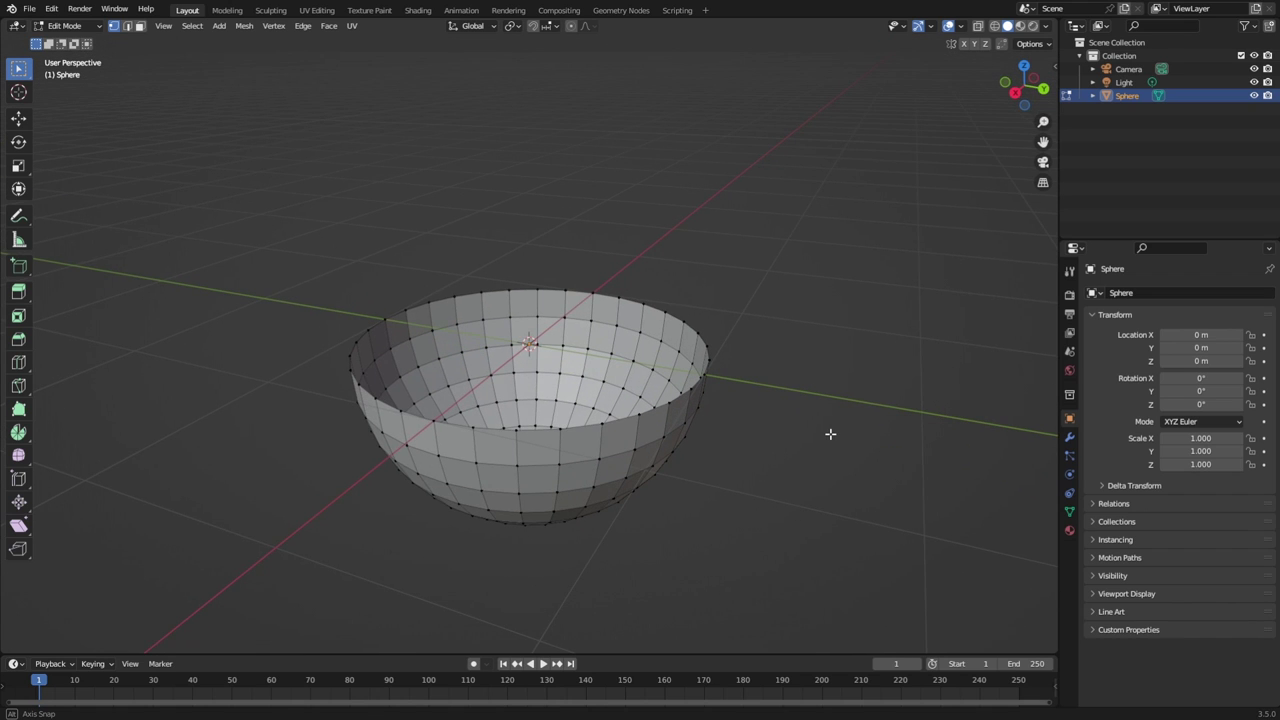
scroll(830, 434, "up", 2)
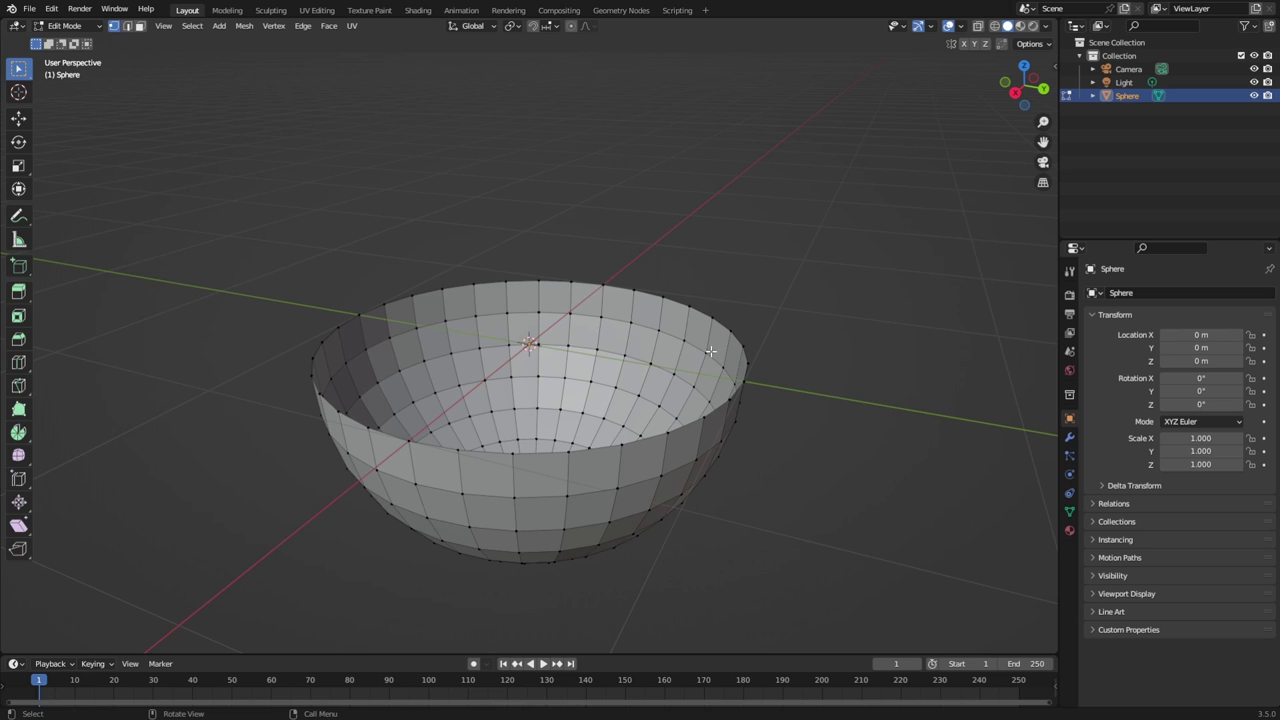
middle_click_drag(818, 455, 754, 503)
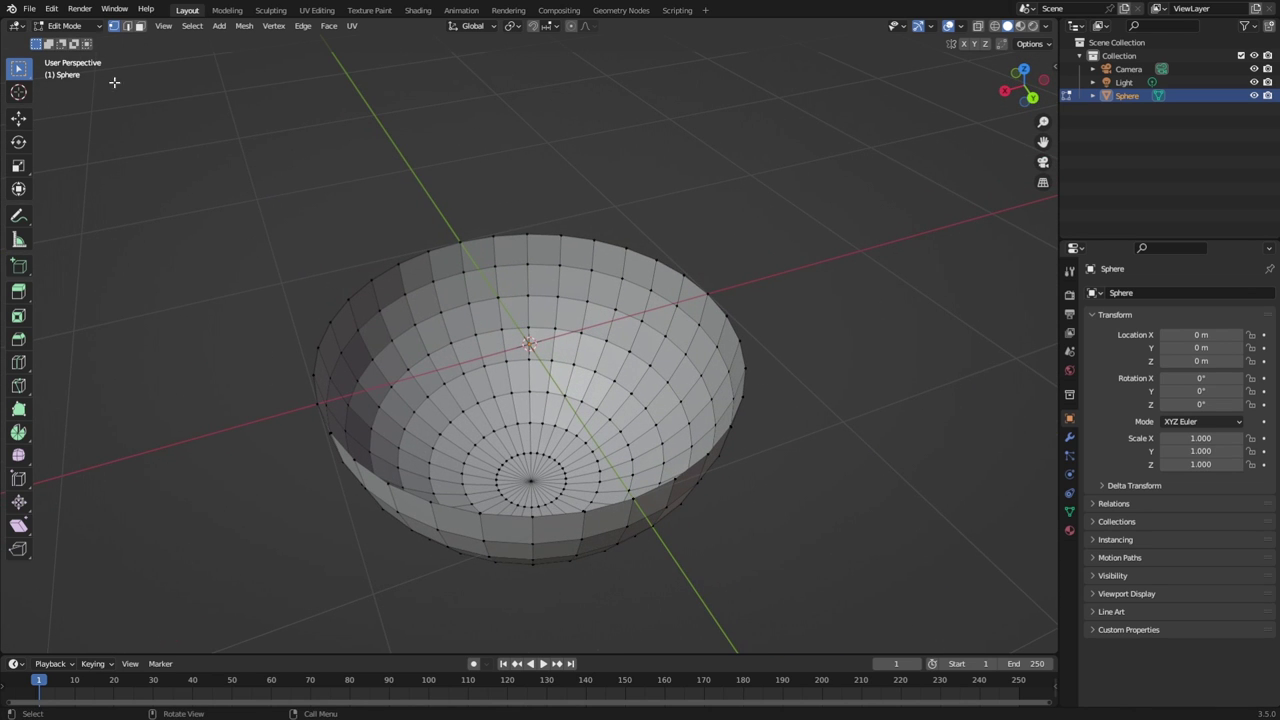
left_click(380, 272)
left_click(392, 265)
key("2")
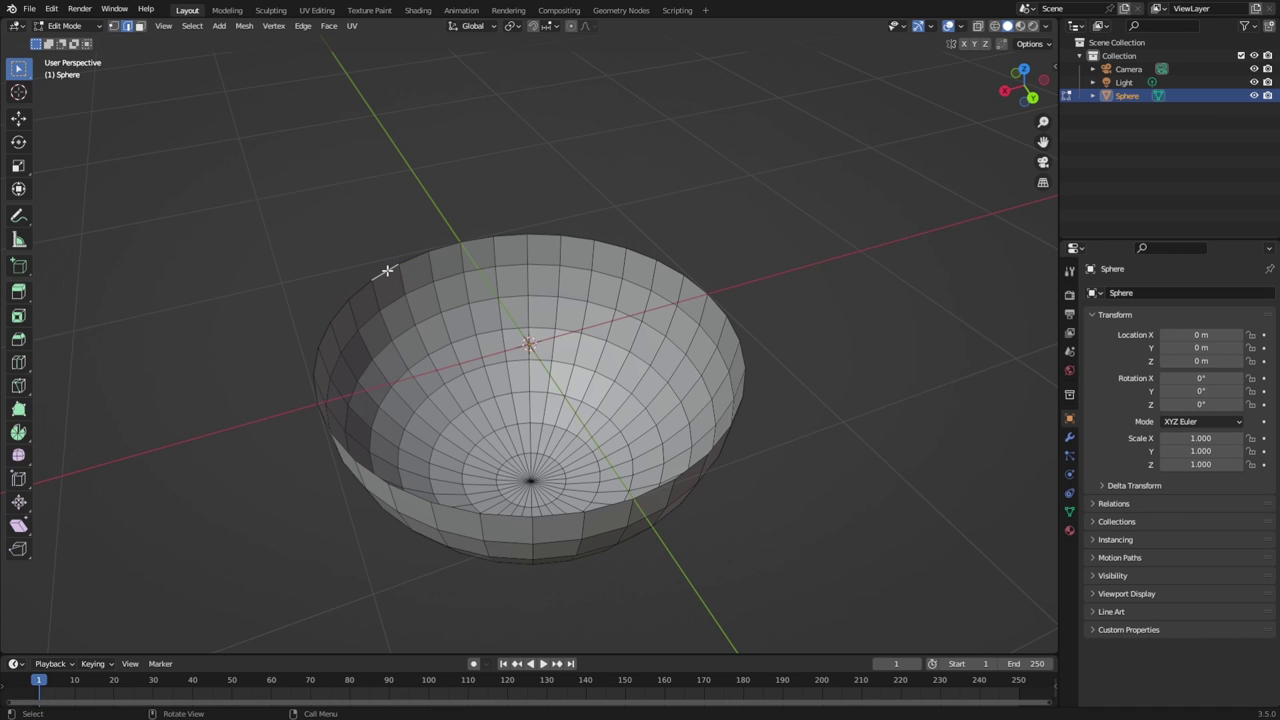
left_click(718, 443, "alt")
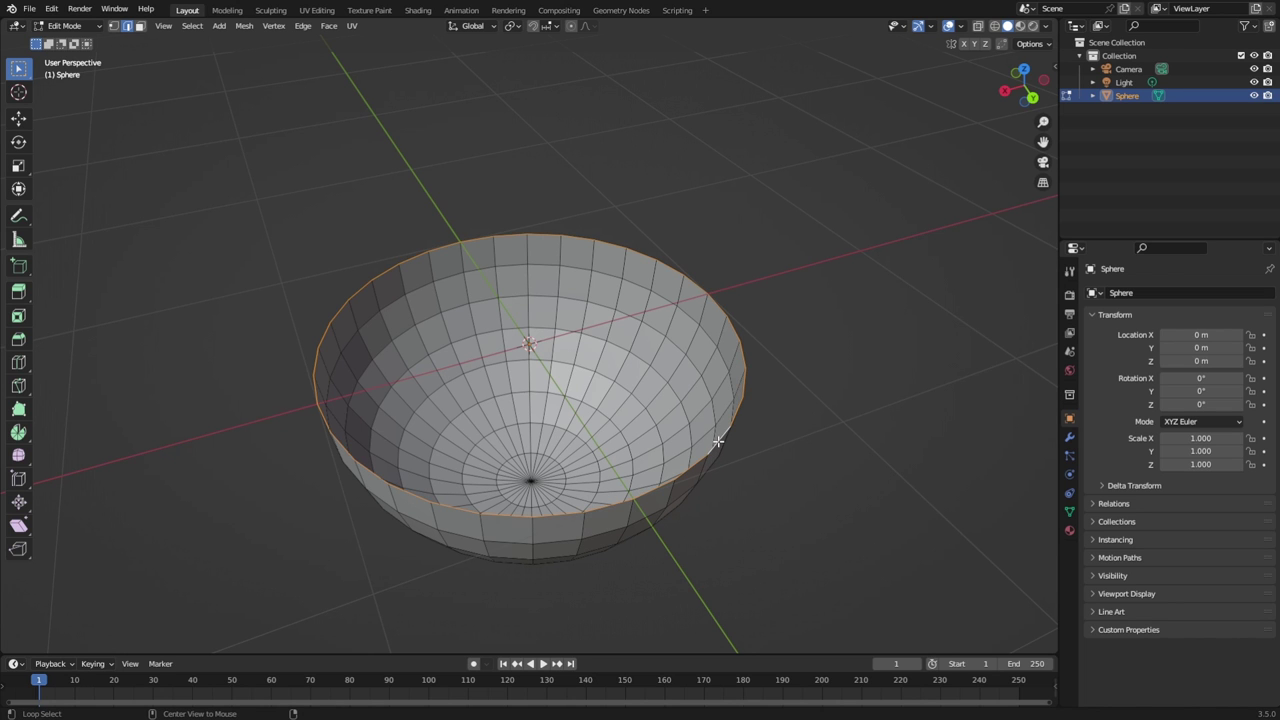
mouse_move(857, 323)
middle_mouse_down()
mouse_move(786, 277)
mouse_move(683, 331)
mouse_move(743, 294)
mouse_move(843, 303)
middle_mouse_up()
left_click(331, 26)
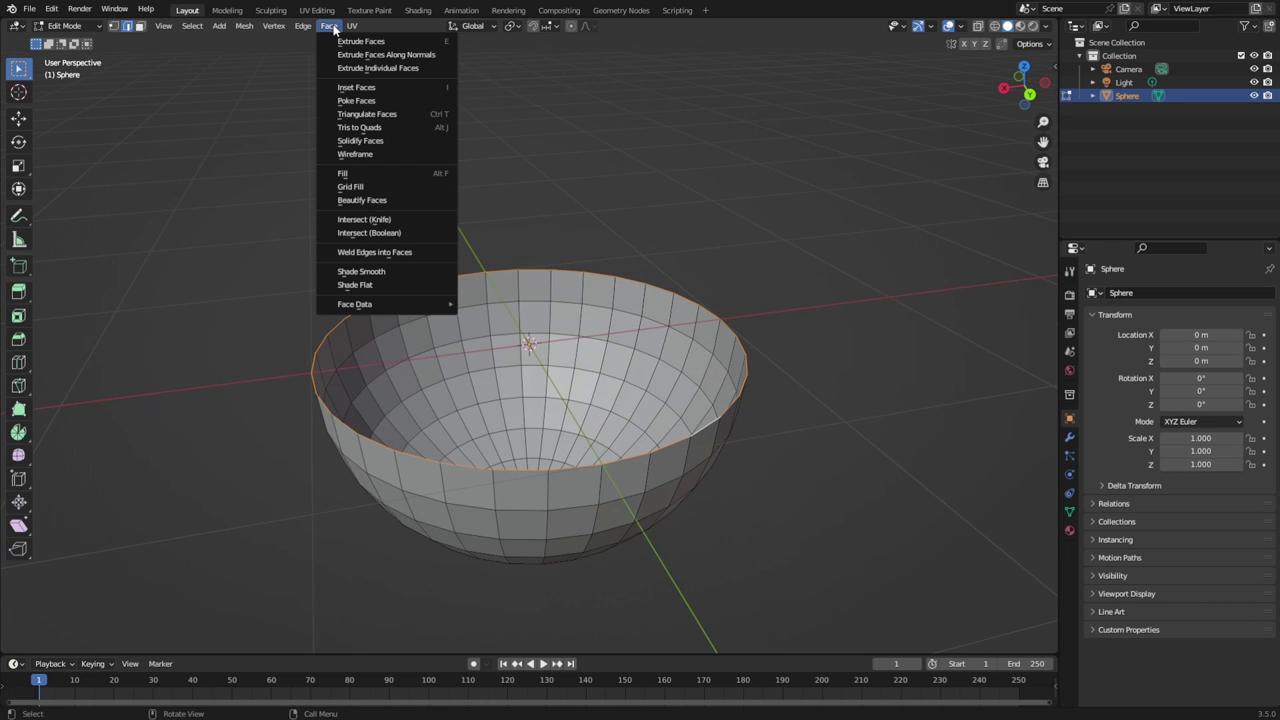
left_click(360, 186)
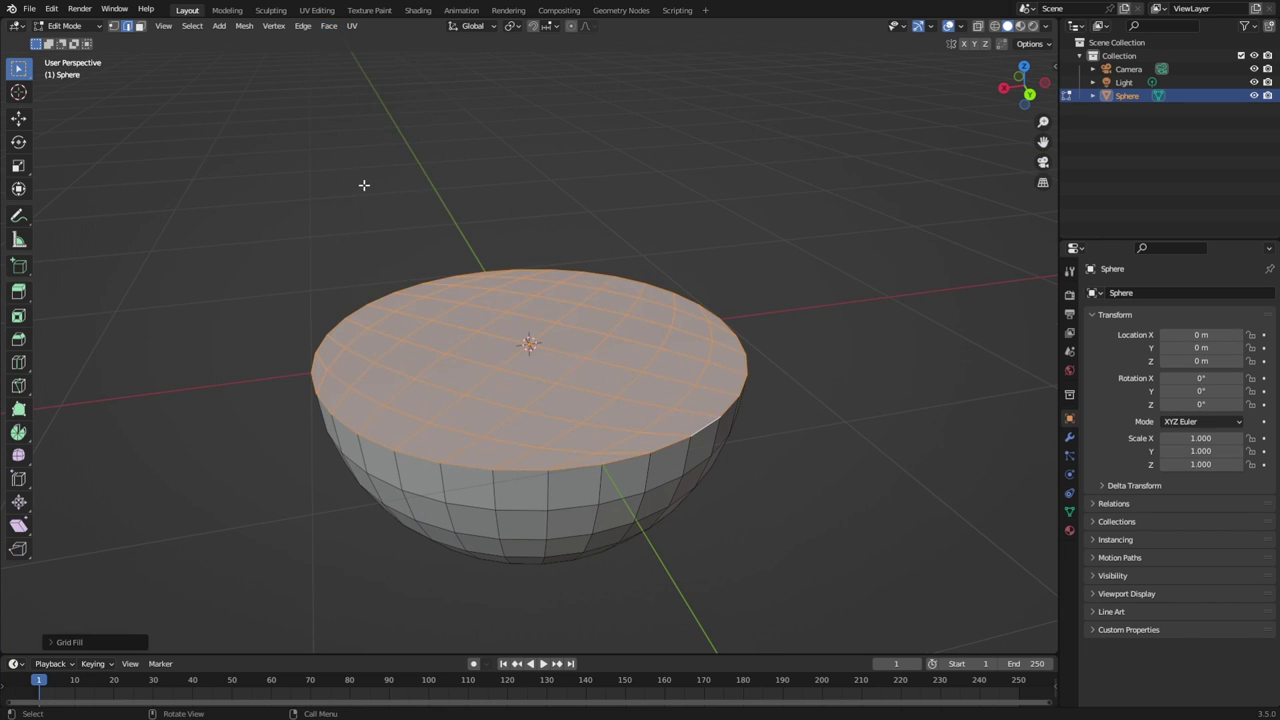
left_click(356, 202)
Select the capped hemisphere's mesh from the side and set the object's Z scale to 2.
middle_click_drag(314, 249, 483, 243)
scroll(445, 231, "down", 3)
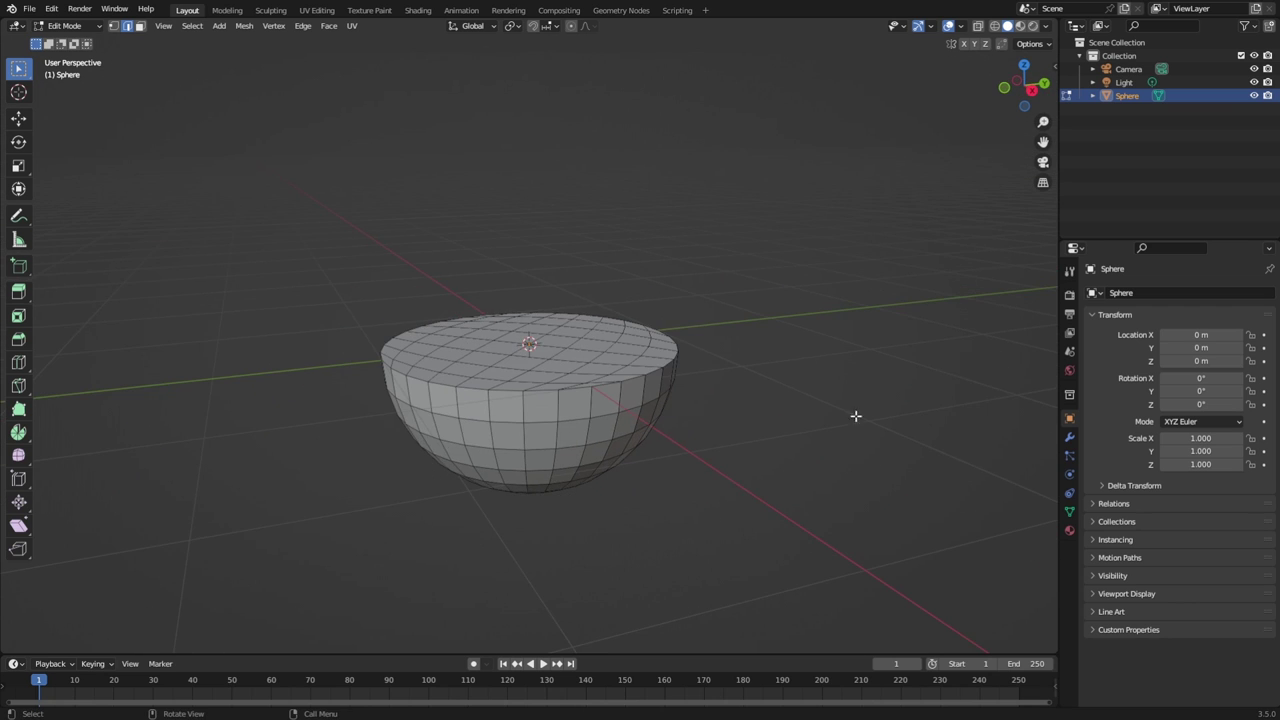
middle_click_drag(854, 417, 829, 449)
middle_click_drag(797, 489, 751, 500)
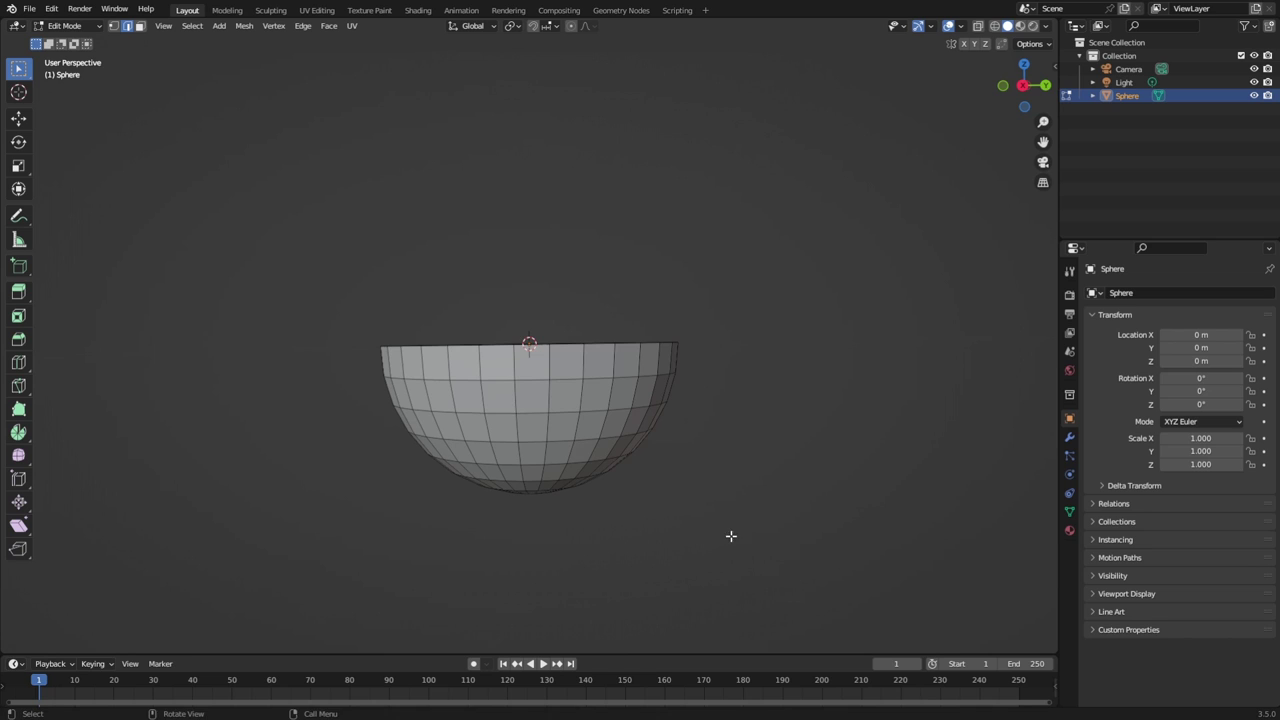
left_click_drag(731, 535, 193, 140)
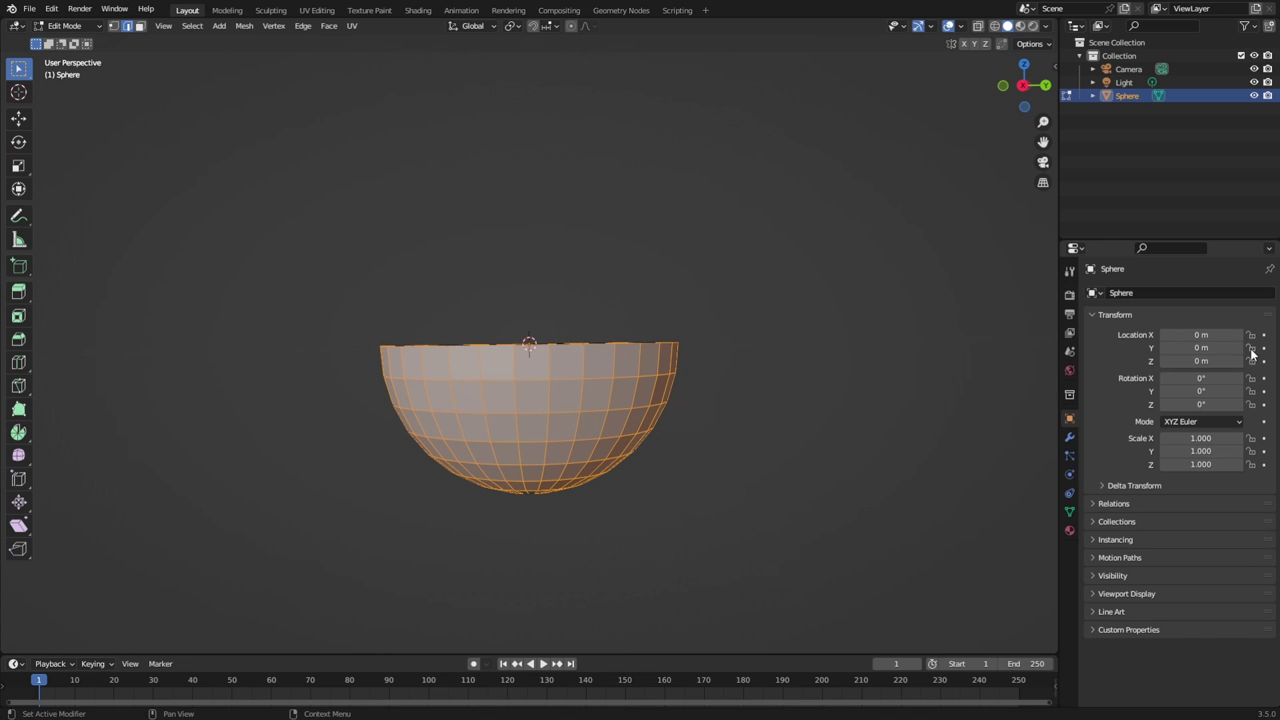
left_click(1191, 463)
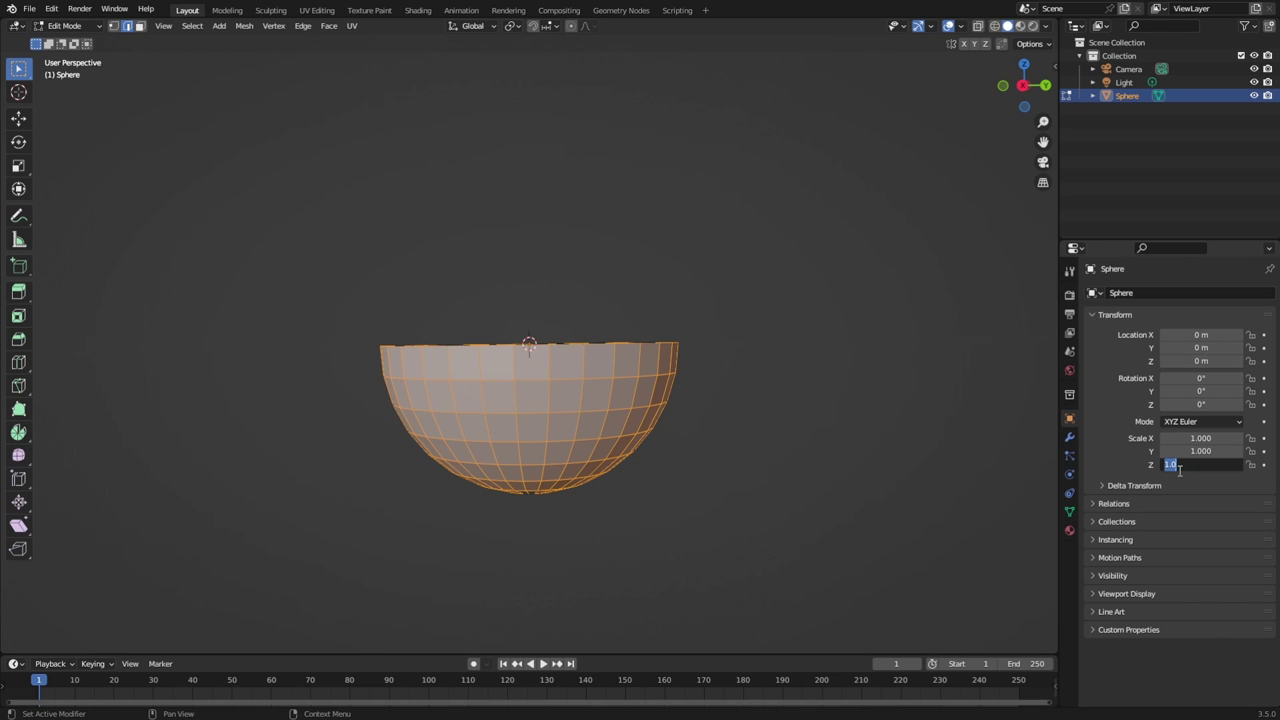
type("2")
key("Return")
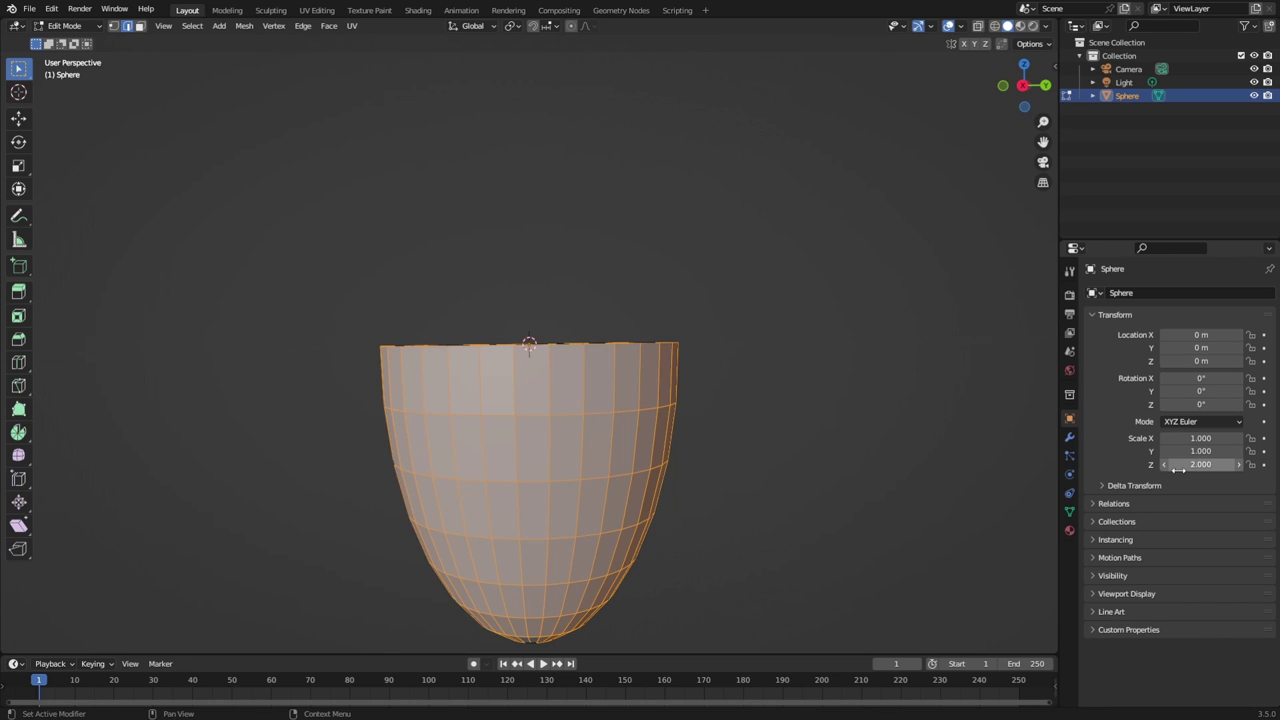
Box-select the stretched hemisphere's mesh and switch back to Object Mode.
left_click(820, 456)
middle_click_drag(794, 476, 671, 483)
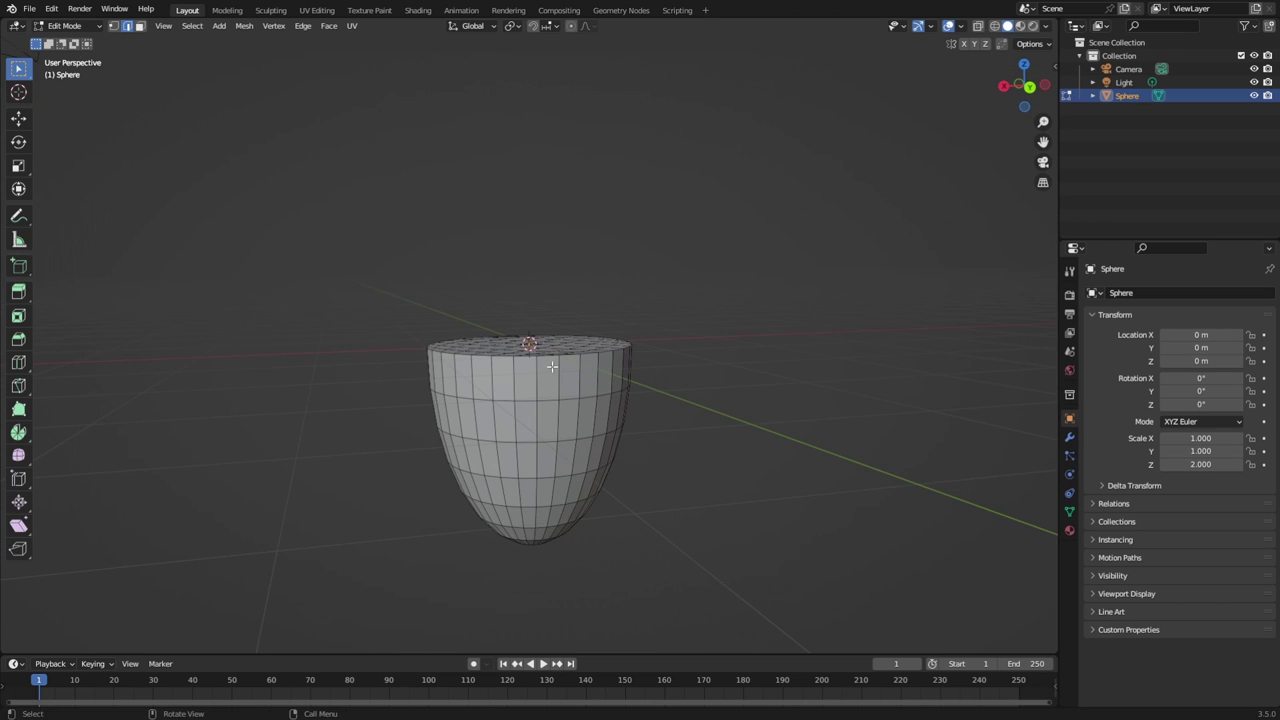
left_click_drag(376, 288, 686, 587)
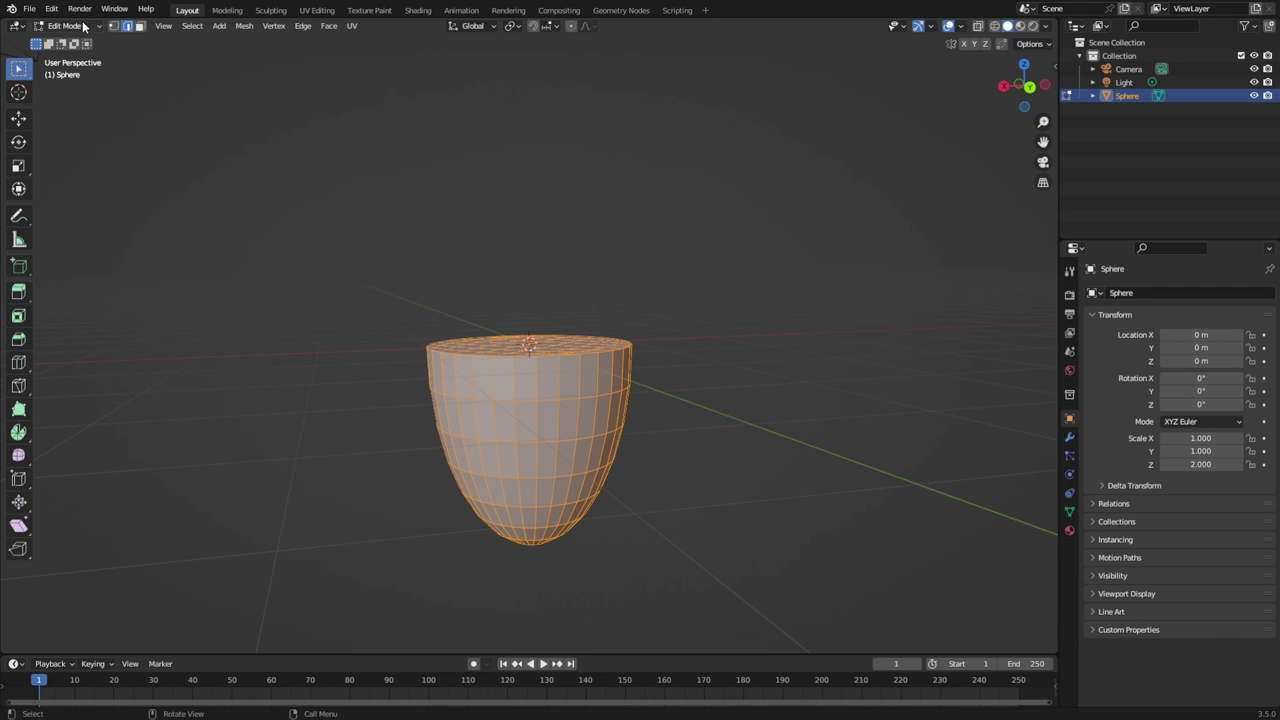
left_click(84, 26)
left_click(60, 37)
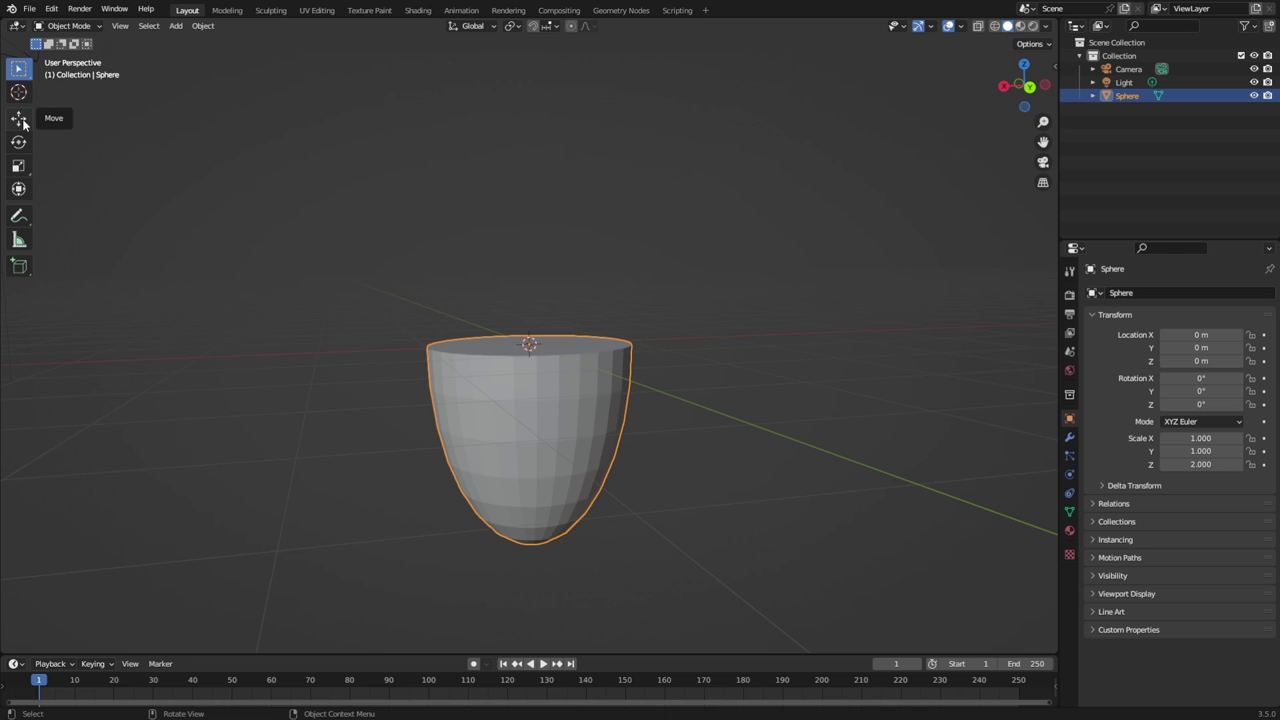
Move the stretched hemisphere up to a Z location of about 1.97 m, placing its tip at the world origin.
left_click(728, 302)
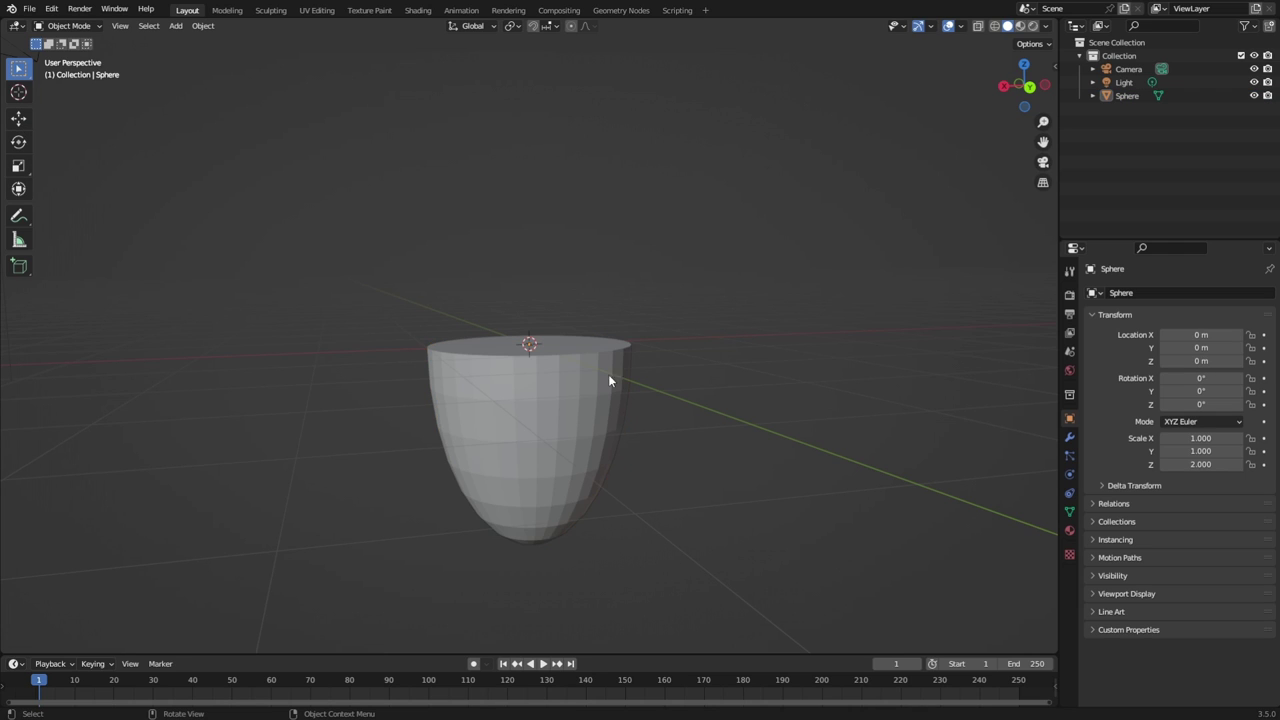
left_click(545, 393)
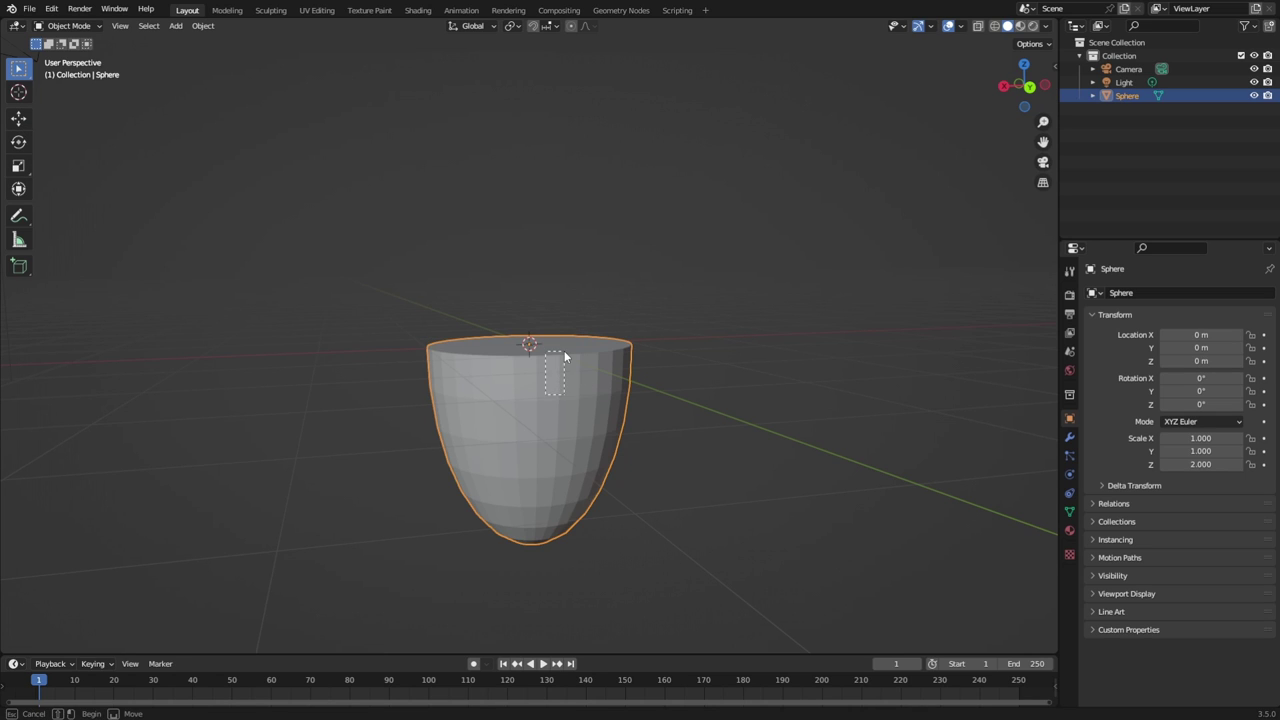
key("g")
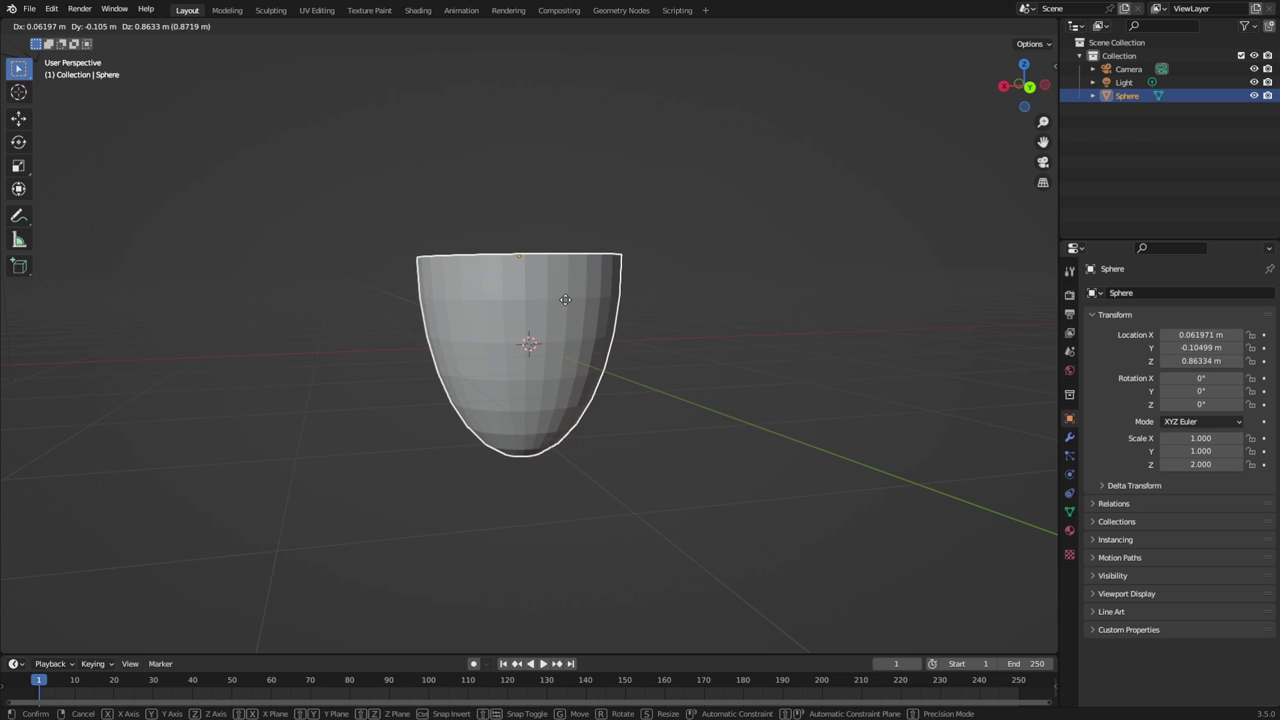
left_click(575, 192)
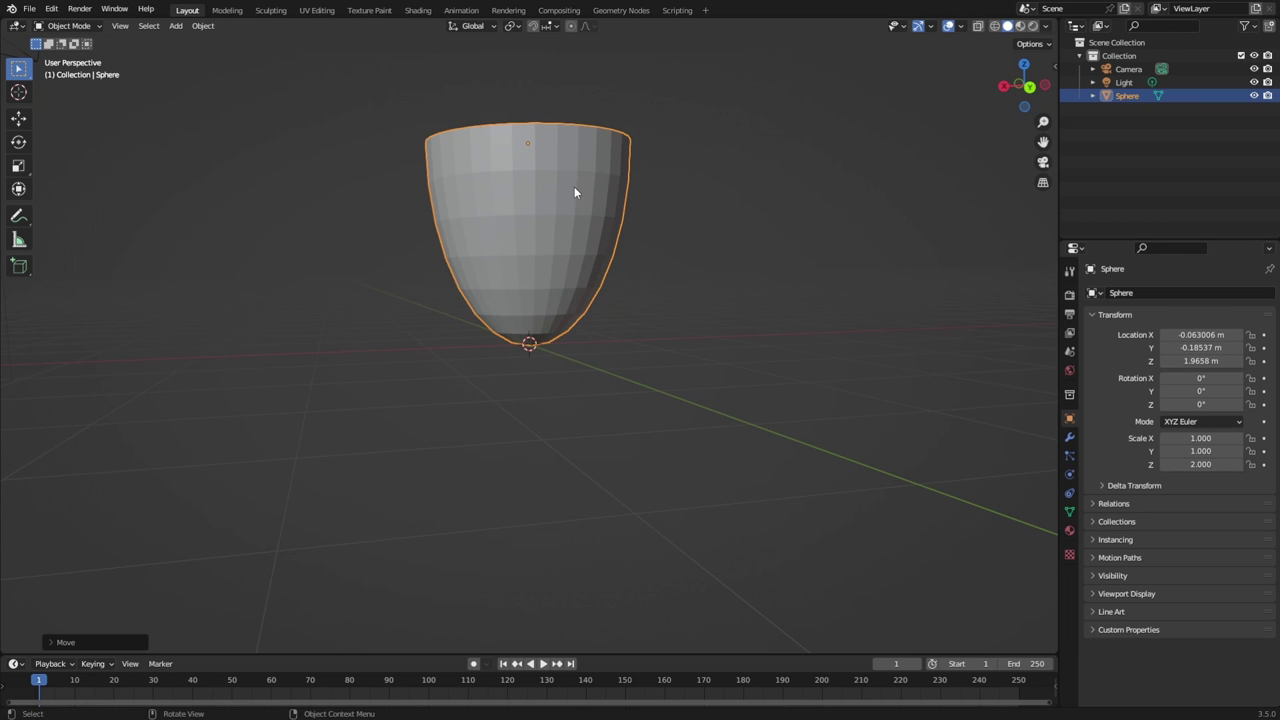
Examine the hemisphere's tip from below and from the front in relation to the world origin.
left_click(637, 459)
middle_click_drag(570, 405, 531, 363)
scroll(531, 363, "up", 6)
scroll(606, 334, "up", 6)
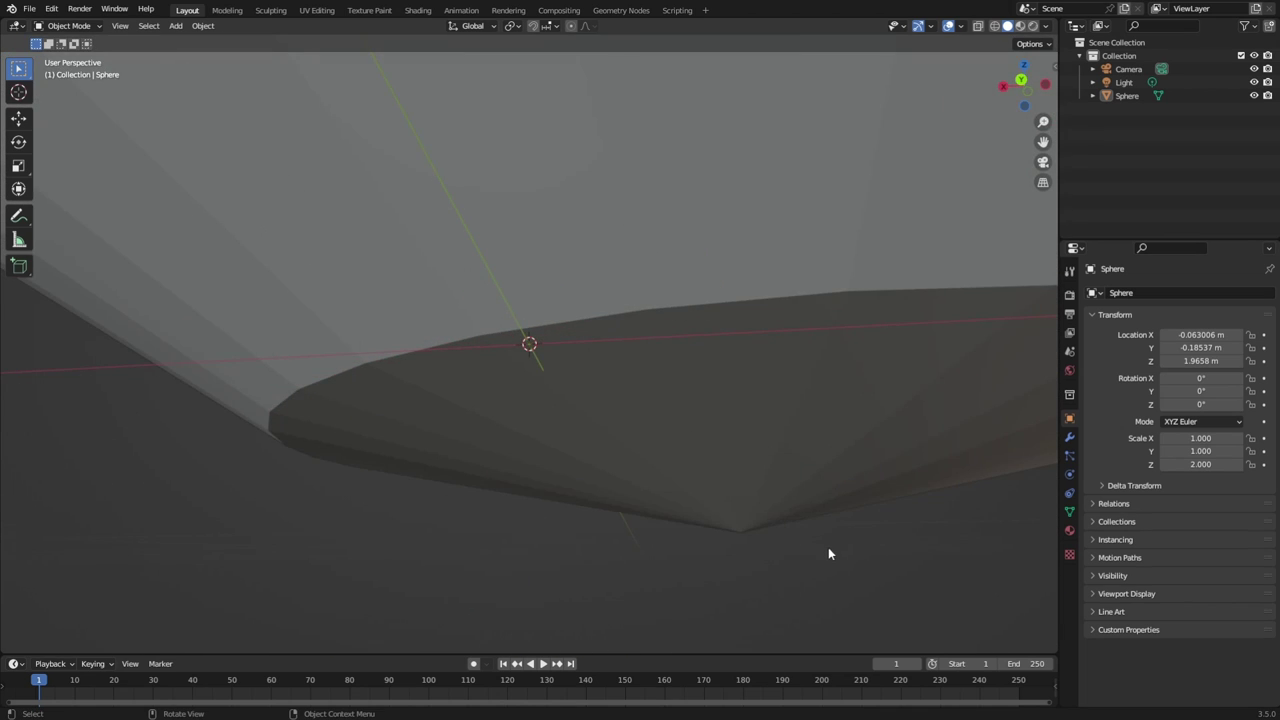
middle_click_drag(828, 553, 769, 507)
scroll(772, 466, "down", 6)
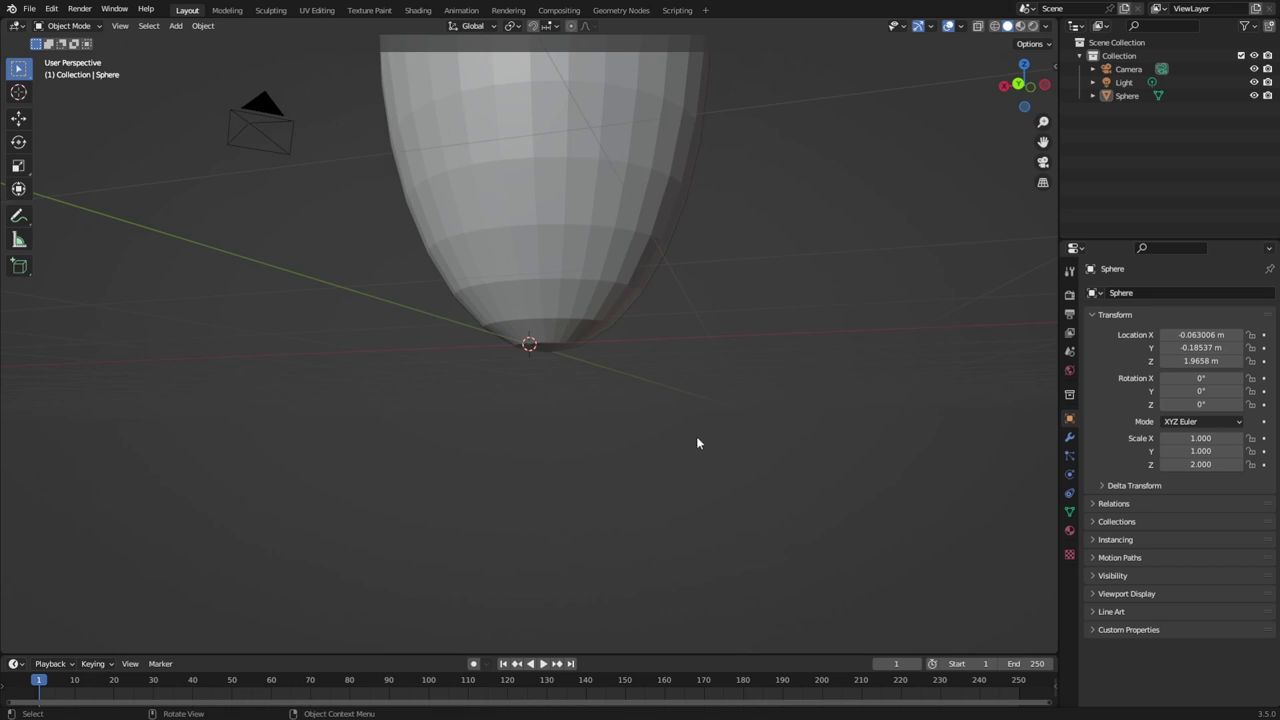
scroll(660, 415, "down", 3)
middle_click_drag(631, 391, 622, 402)
middle_click_drag(629, 439, 652, 438)
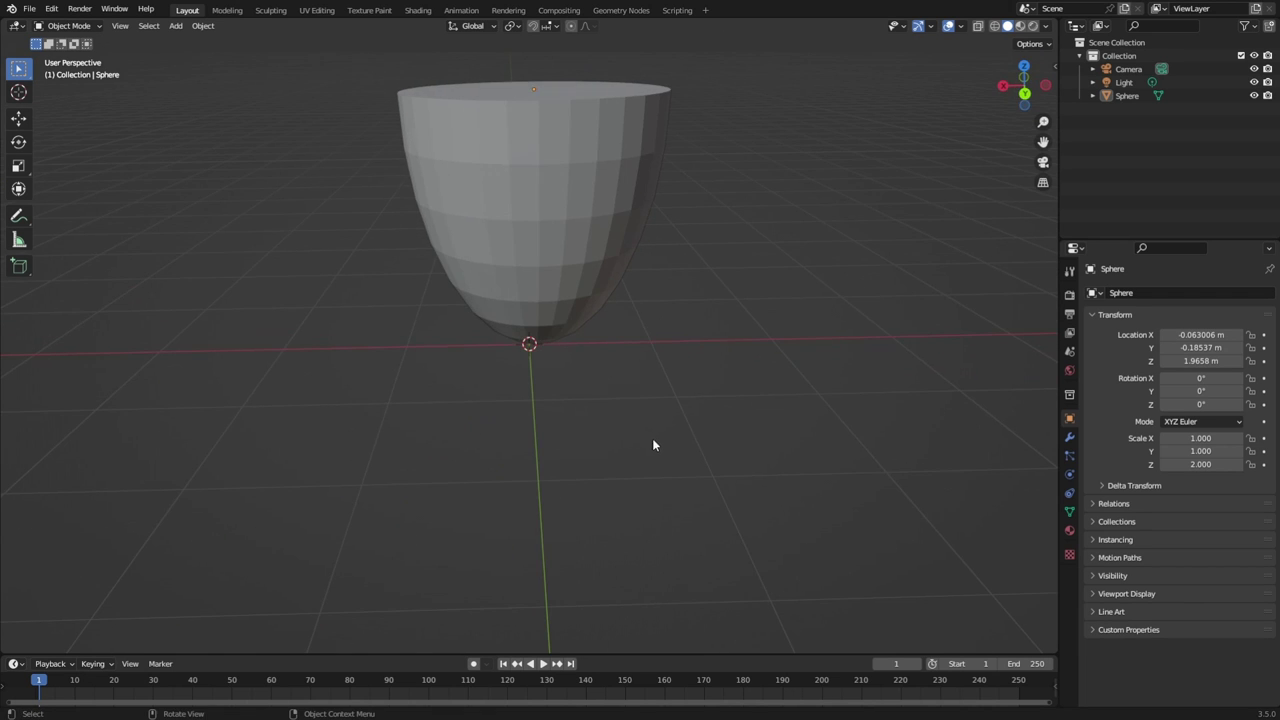
Move the hemisphere down to a Z location of about 0.97 m and deselect it.
left_click(536, 203)
scroll(698, 472, "up", 2)
scroll(698, 477, "up", 1)
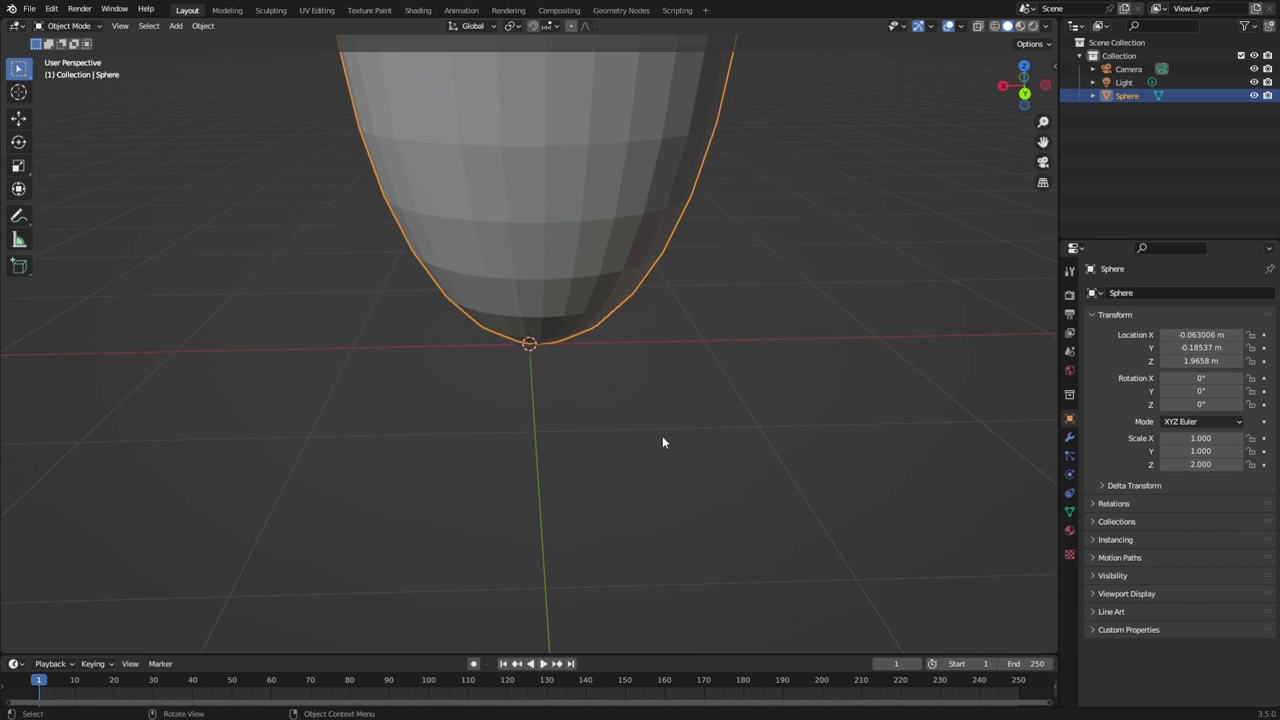
middle_click_drag(655, 368, 647, 326)
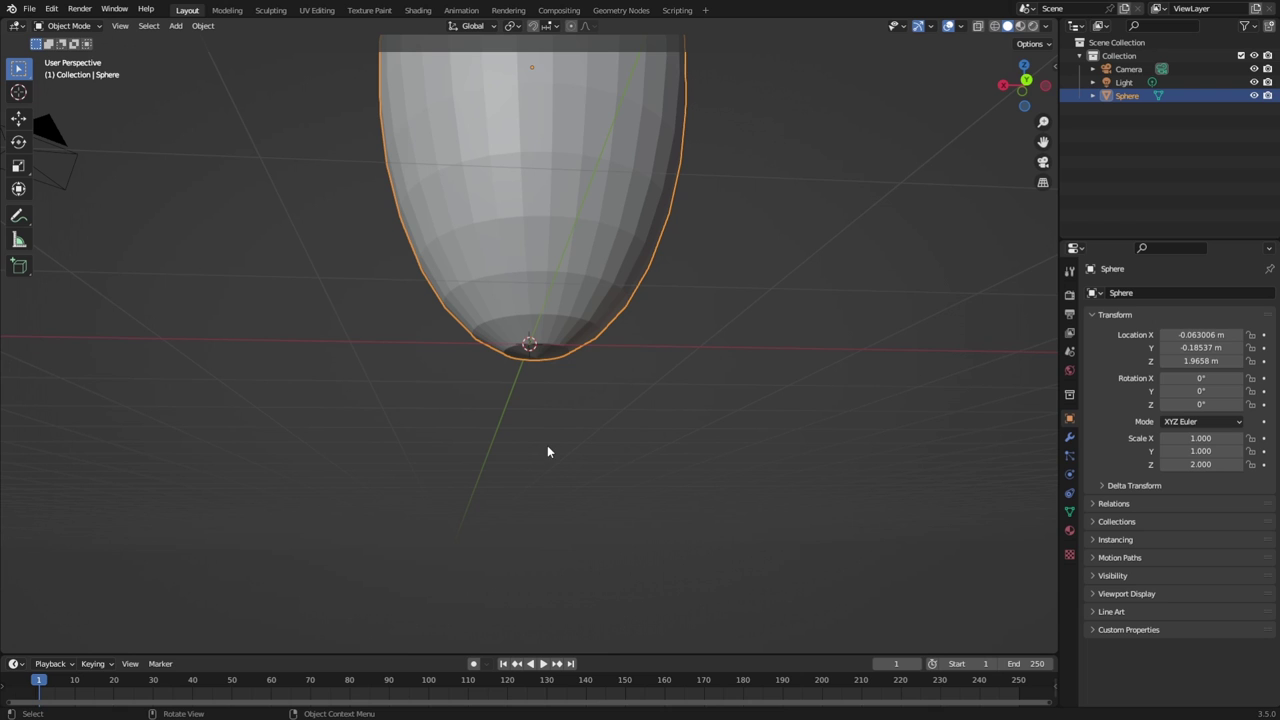
middle_click_drag(657, 471, 628, 462)
middle_click_drag(746, 509, 531, 281)
key("g")
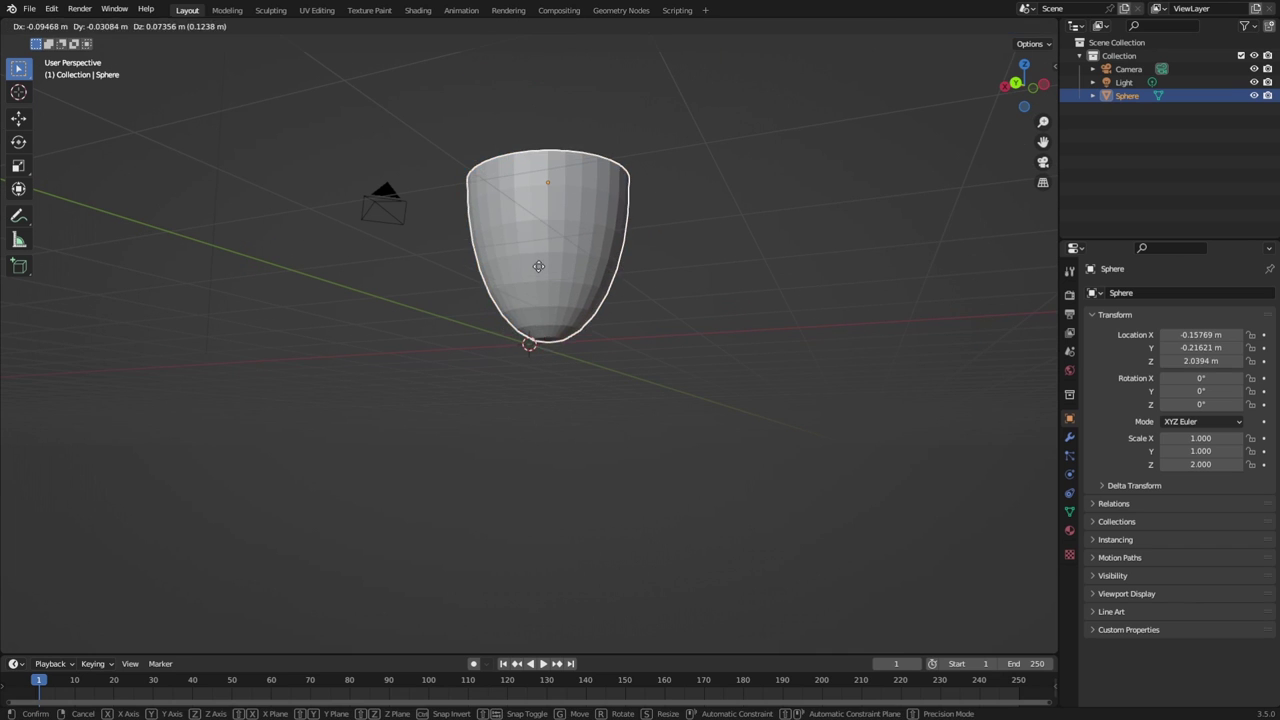
left_click(546, 264)
key("g")
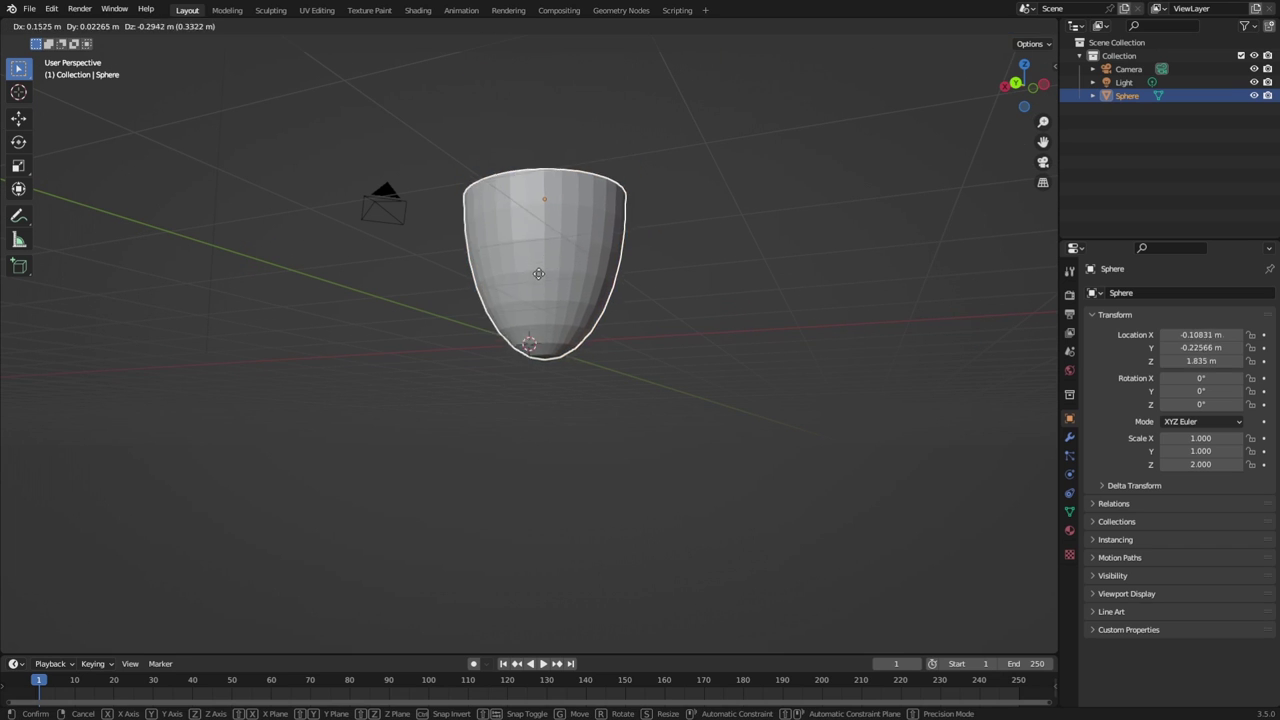
left_click(588, 366)
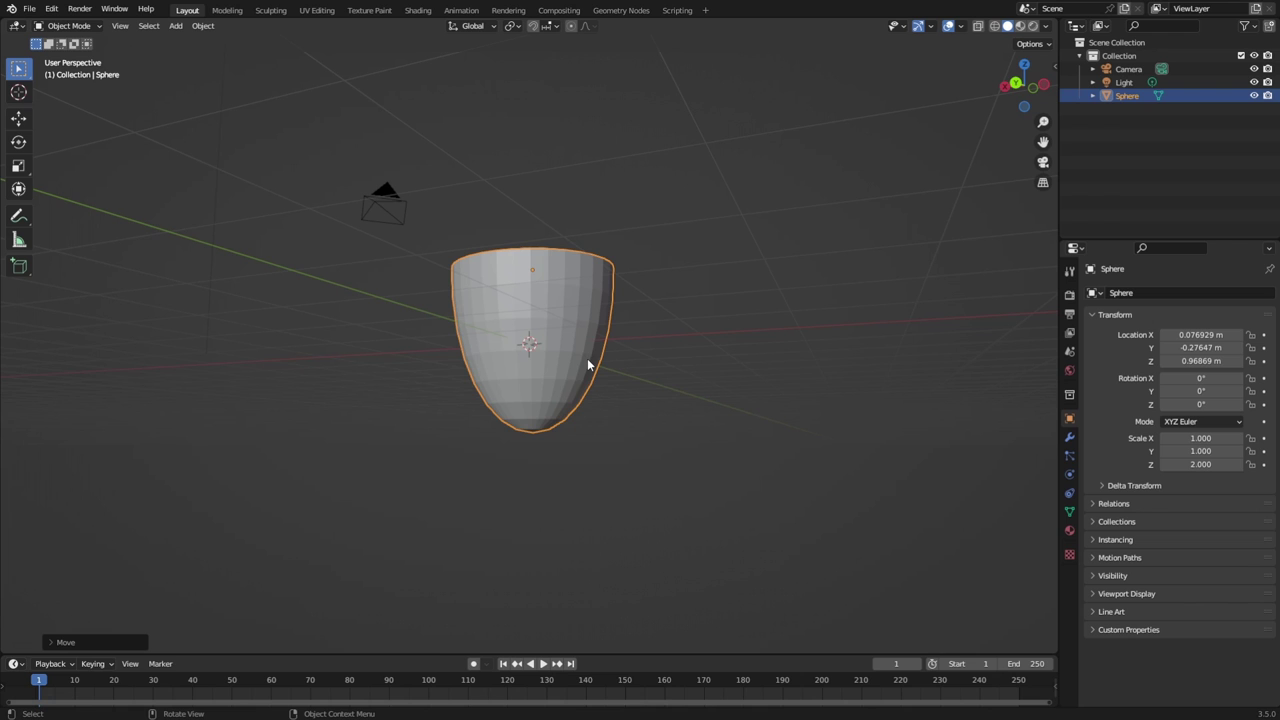
left_click(686, 374)
Select the hemisphere and open its mesh in Edit Mode.
middle_click_drag(732, 337, 926, 369)
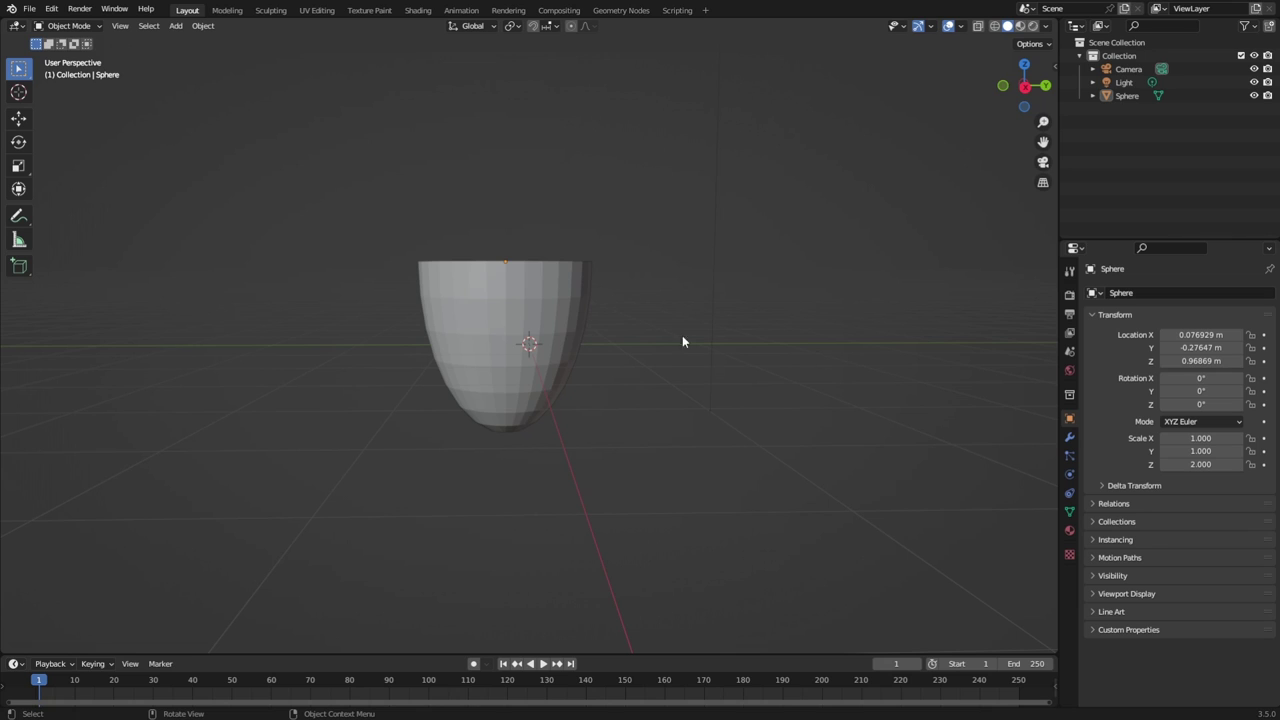
left_click(478, 306)
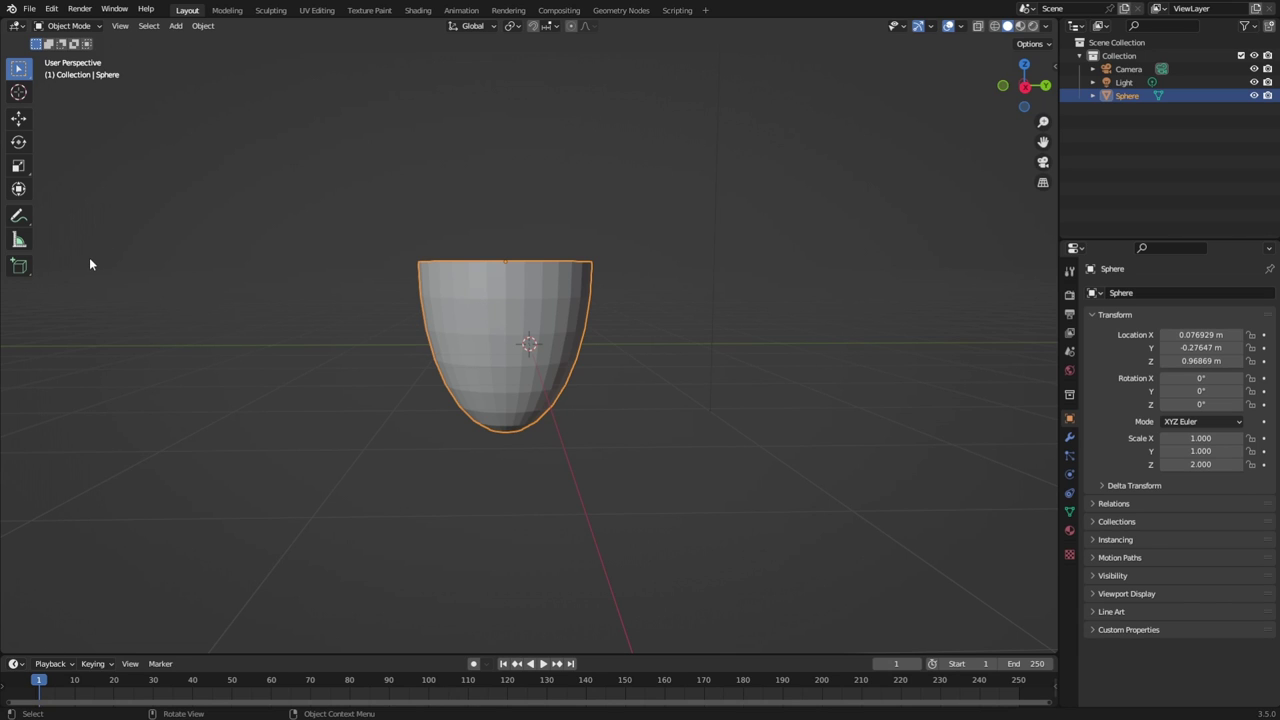
key("s")
left_click(648, 330)
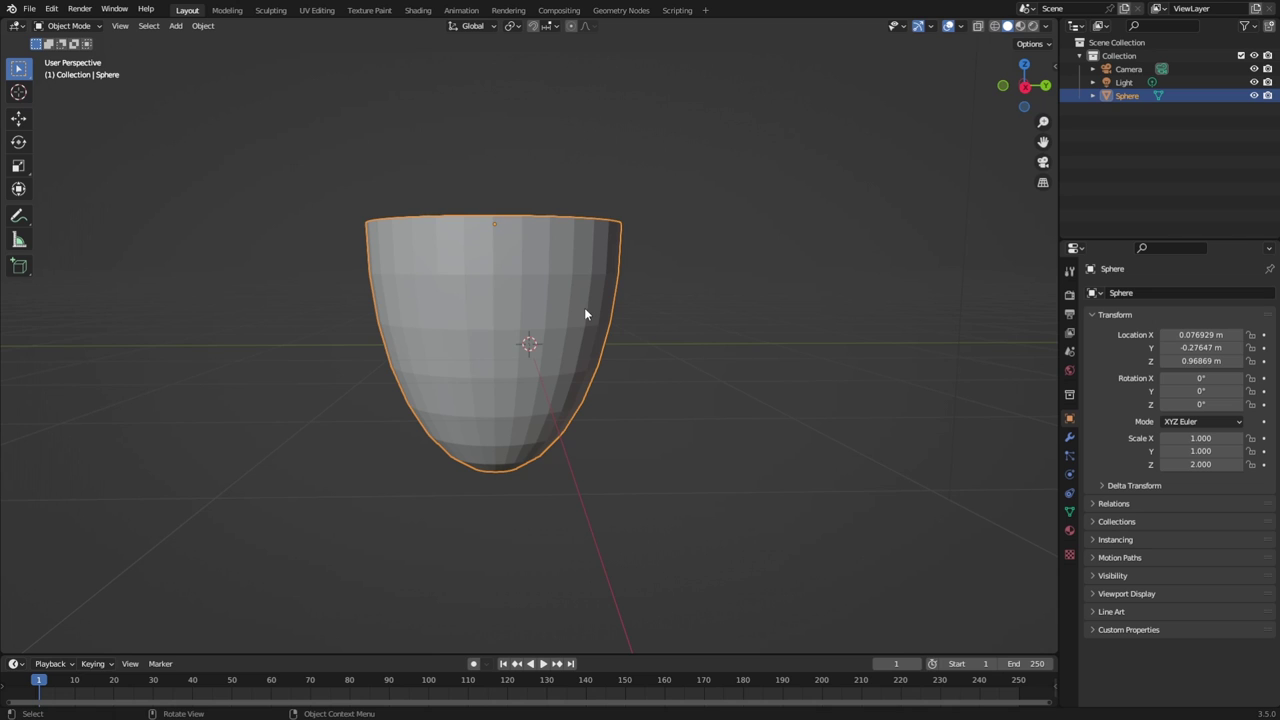
mouse_move(585, 314)
middle_mouse_down()
mouse_move(720, 320)
mouse_move(597, 343)
mouse_move(588, 330)
middle_mouse_up()
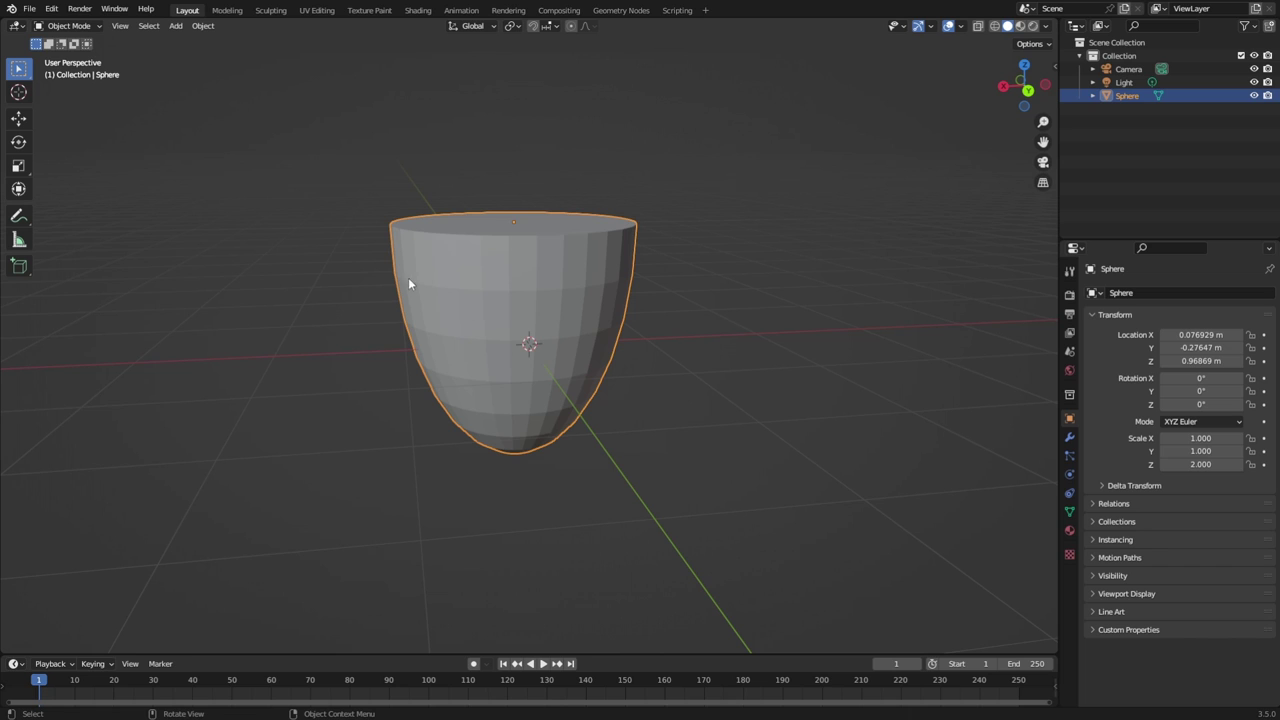
key("Tab")
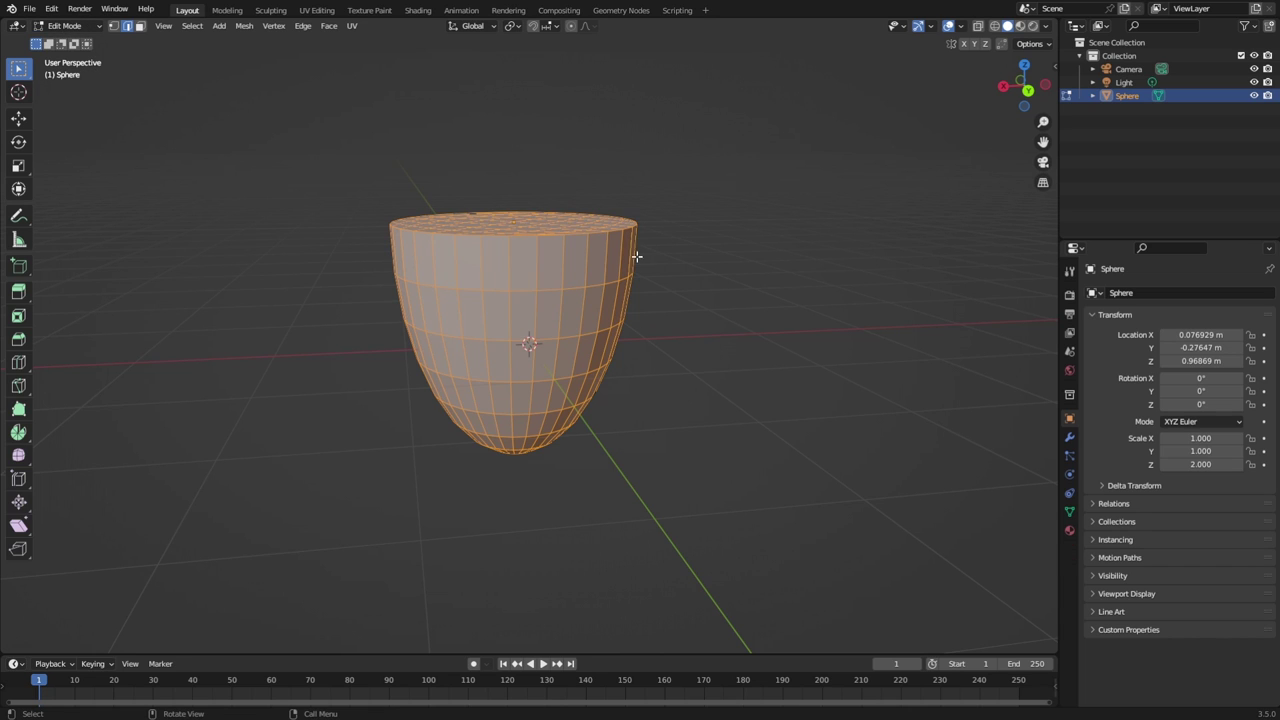
key("s")
left_click(626, 360)
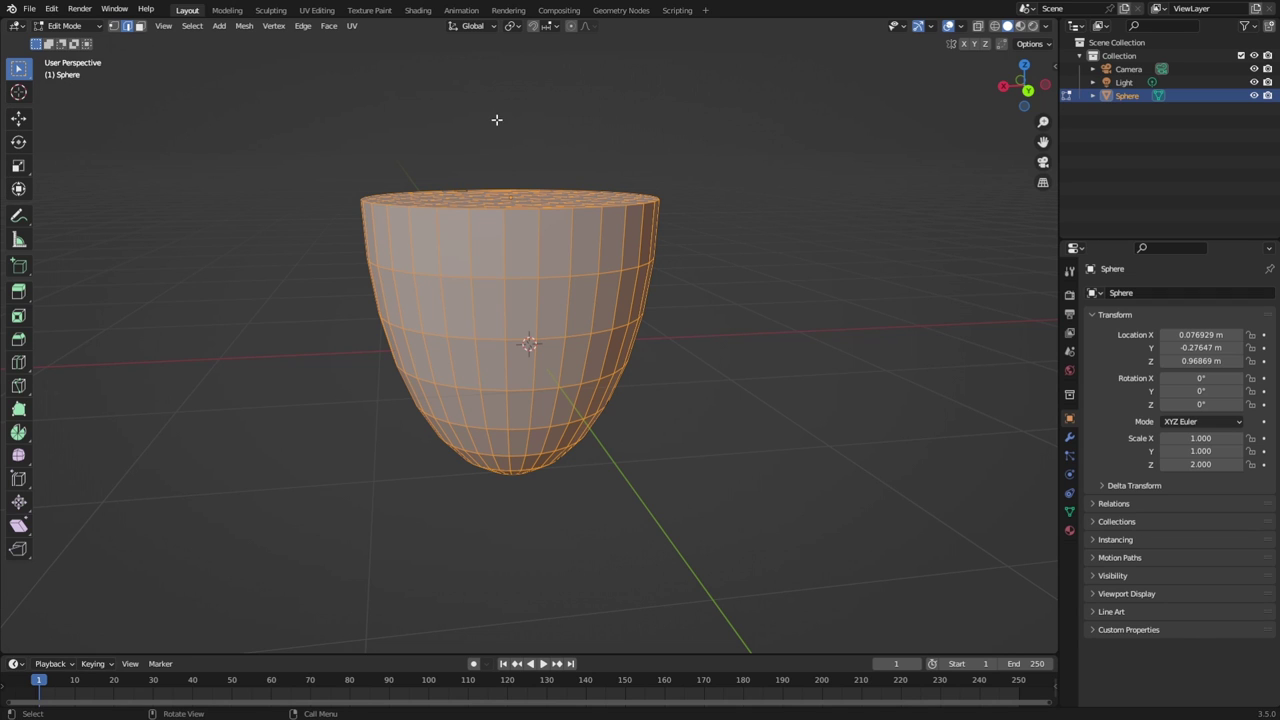
Try adding a grid primitive to the hemisphere's mesh and undo it.
left_click(243, 26)
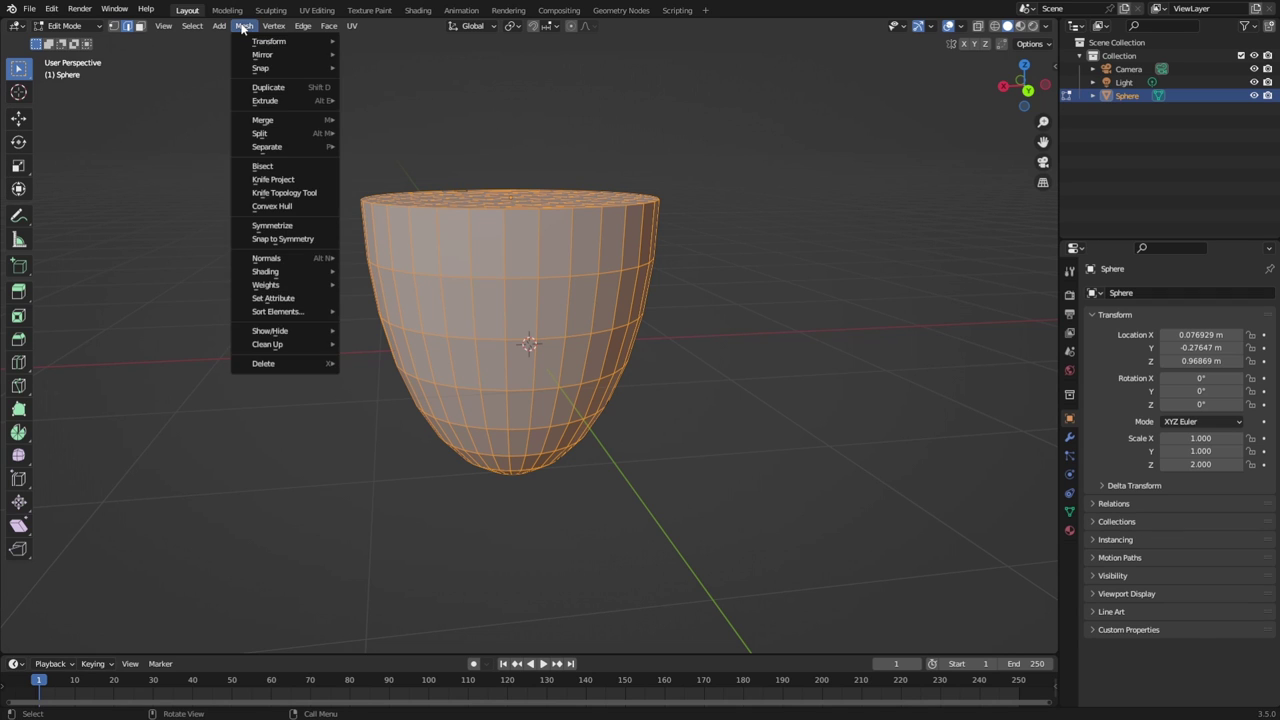
mouse_move(217, 27)
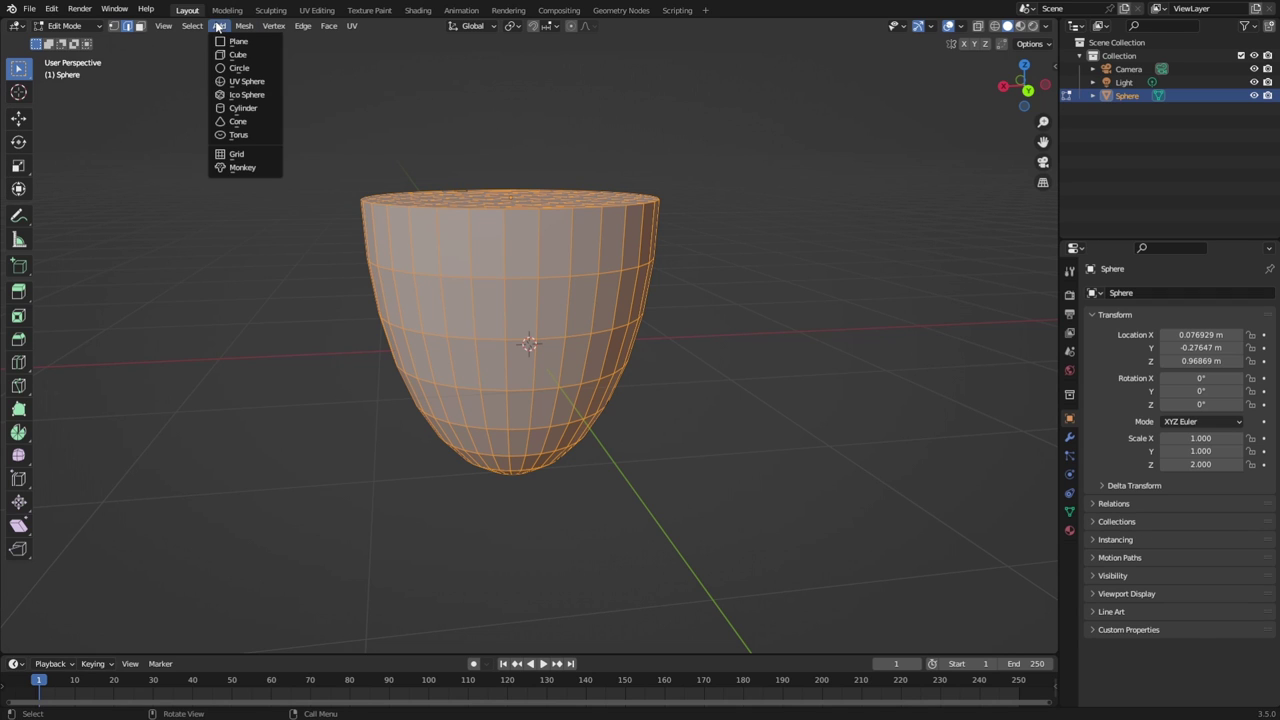
left_click(231, 151)
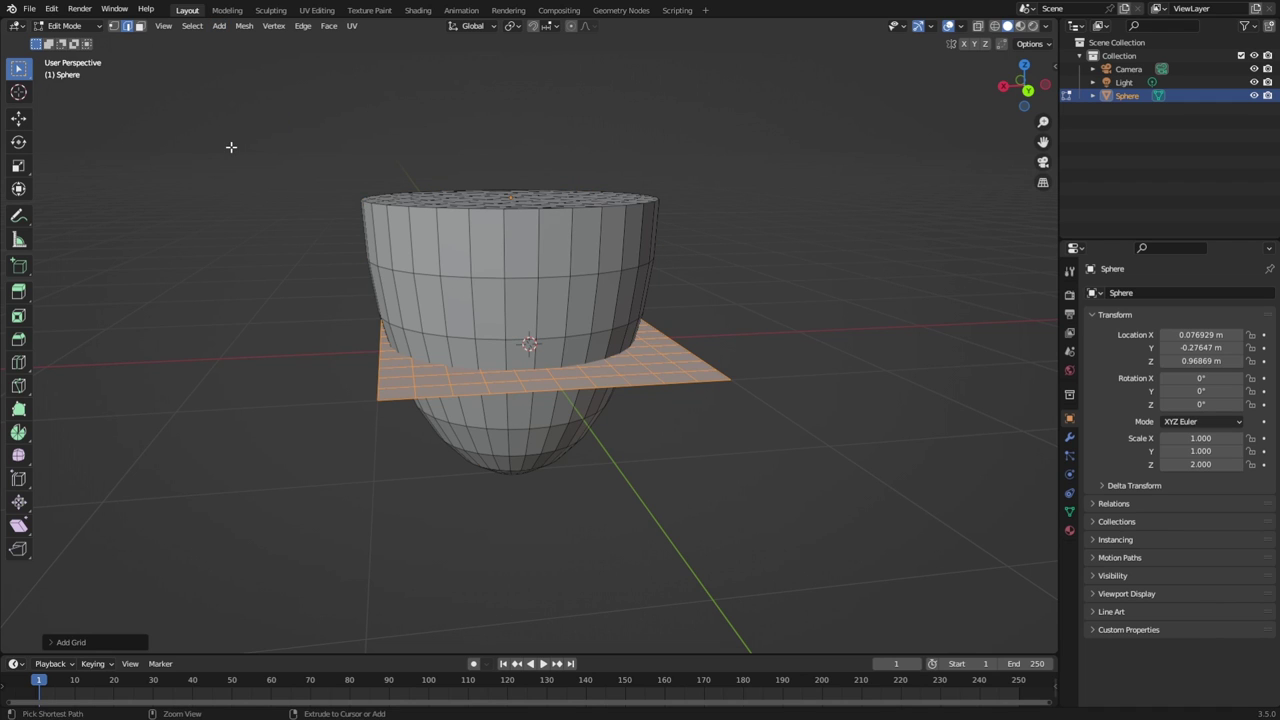
key("ctrl+z")
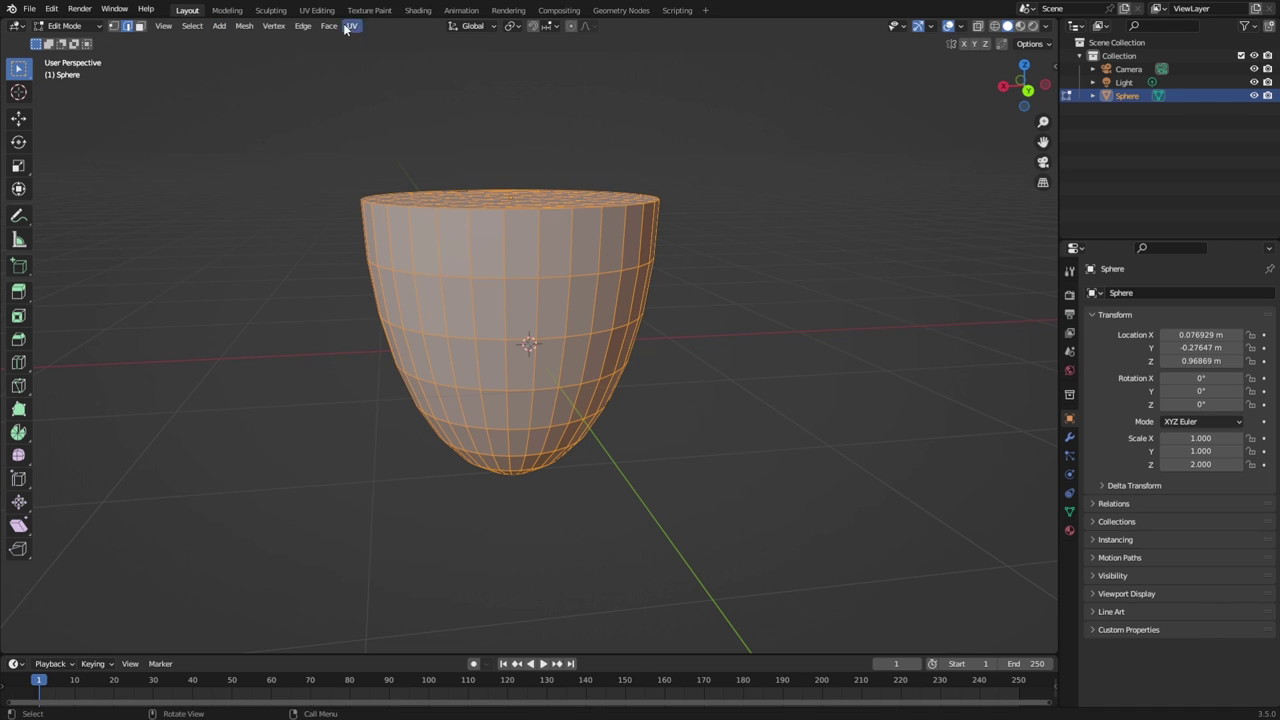
left_click(246, 27)
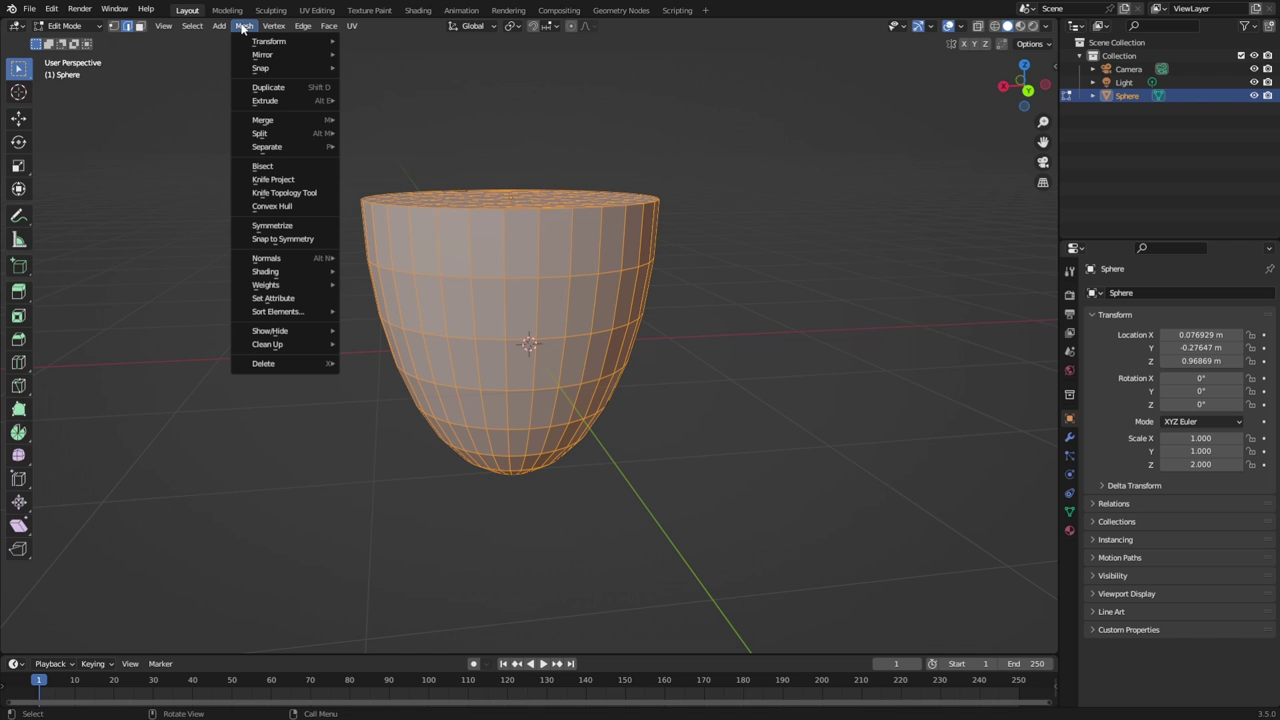
left_click(242, 27)
left_click_drag(296, 122, 910, 547)
right_click(452, 311)
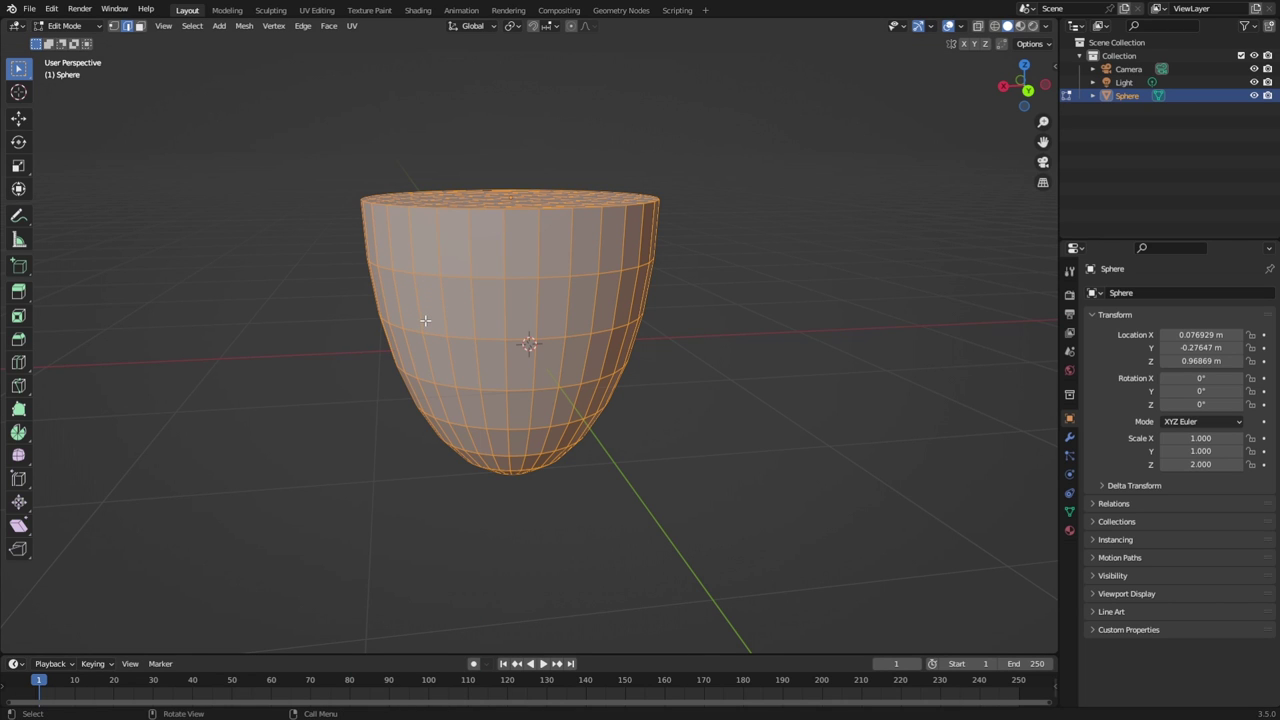
Clear the selection of the whole mesh and activate edge selection mode.
key("alt+a")
middle_click_drag(425, 320, 717, 463)
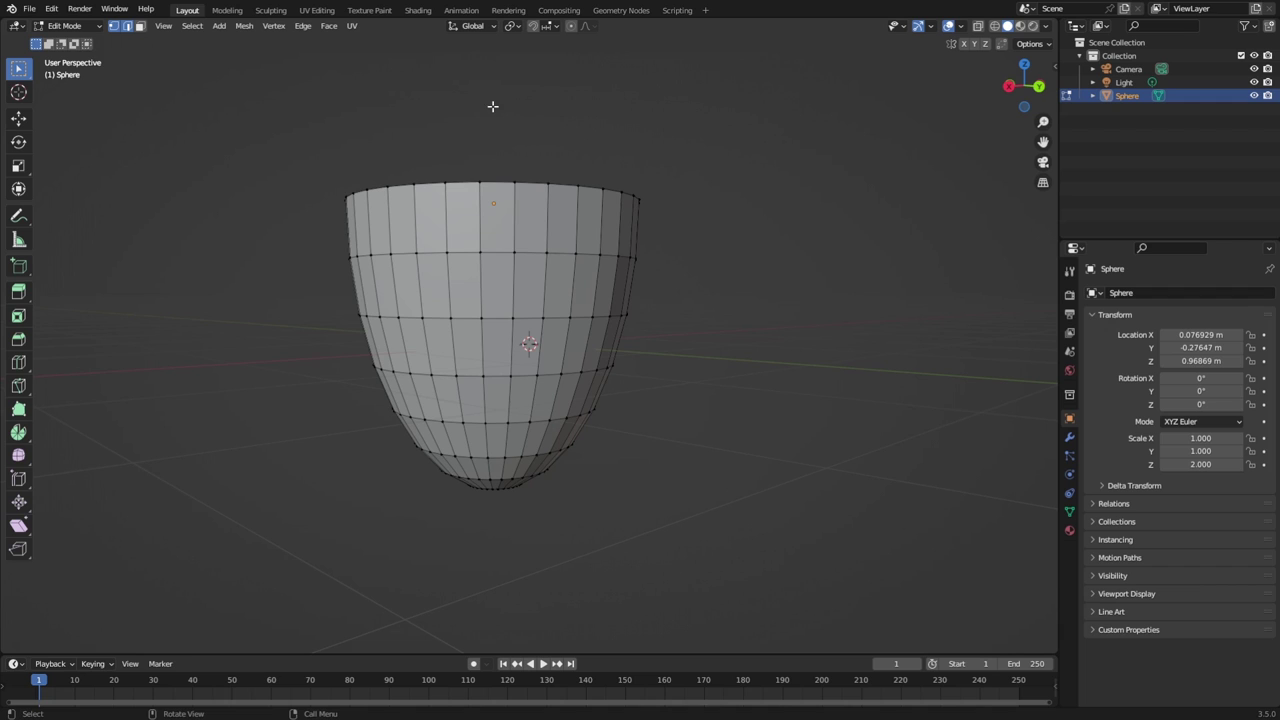
key("b")
left_click_drag(349, 179, 727, 503)
key("alt+a")
key("2")
Set the hemisphere object's X and Y location to 0 m.
double_click(1195, 334)
type("4")
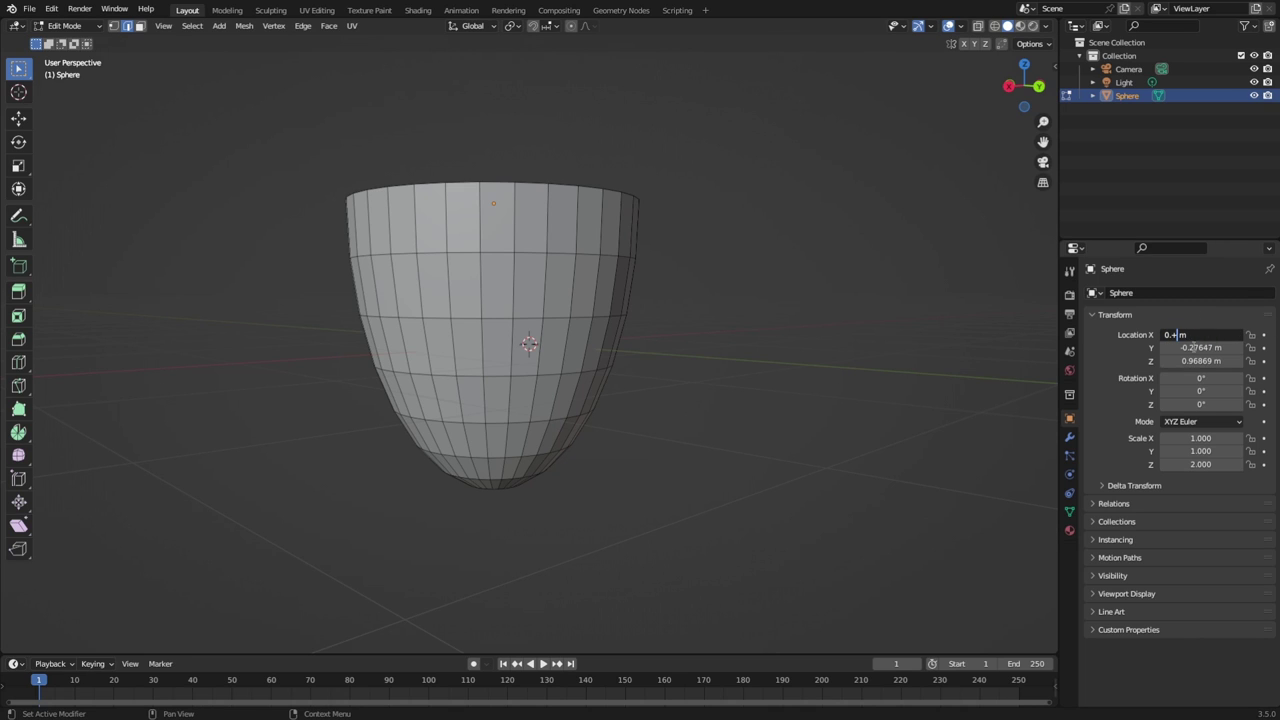
key("BackSpace")
key("Tab")
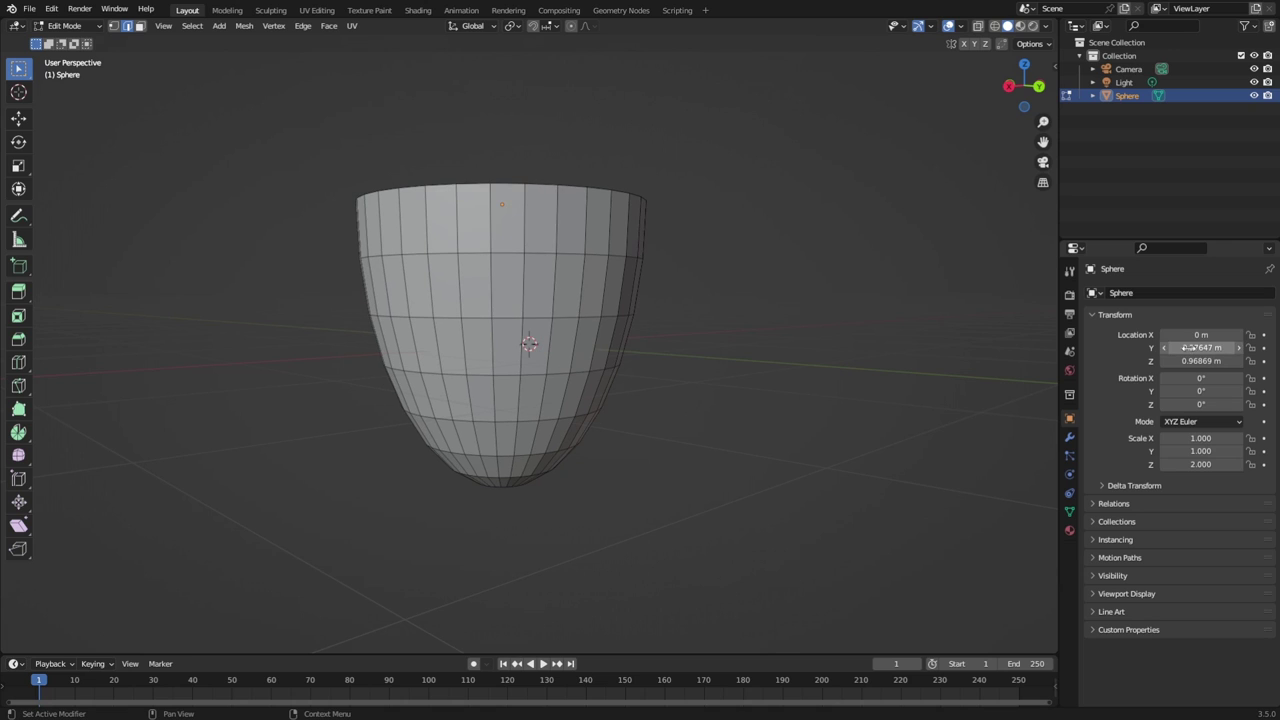
left_click(1187, 347)
key("ctrl+a")
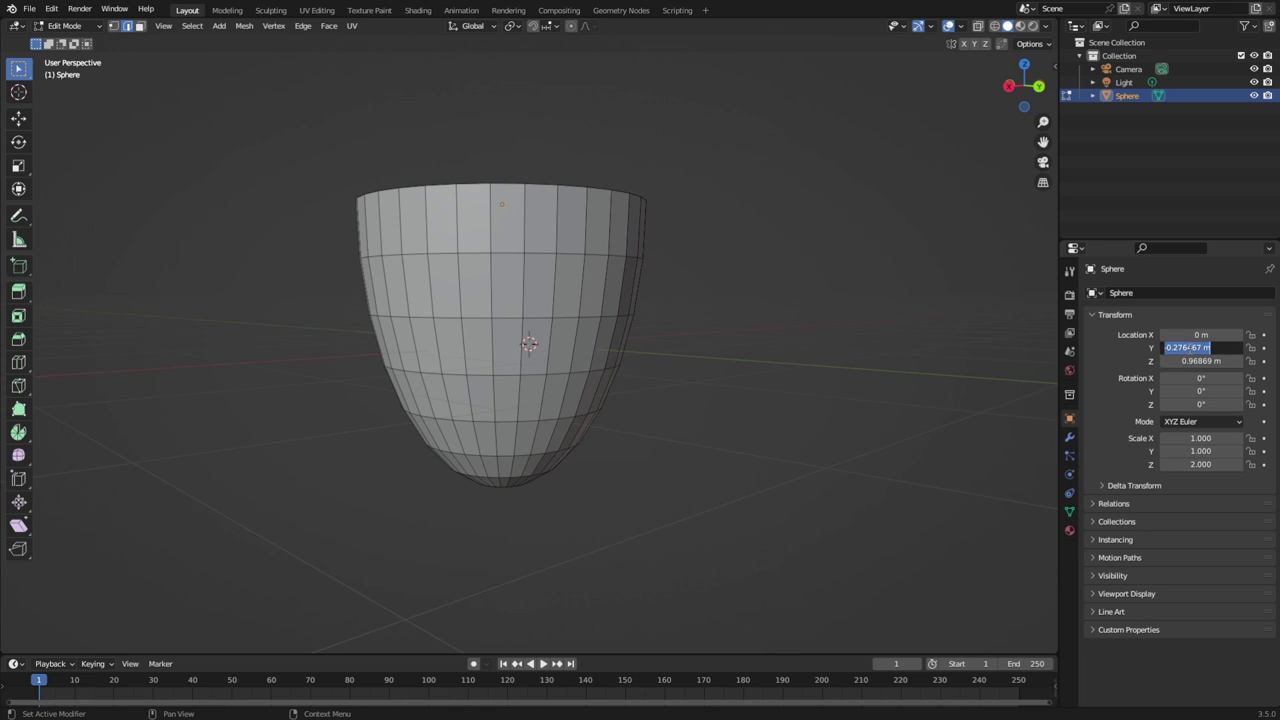
key("BackSpace")
key("Return")
Set the hemisphere object's Z location to 0 m.
left_click(1190, 361)
key("ctrl+a")
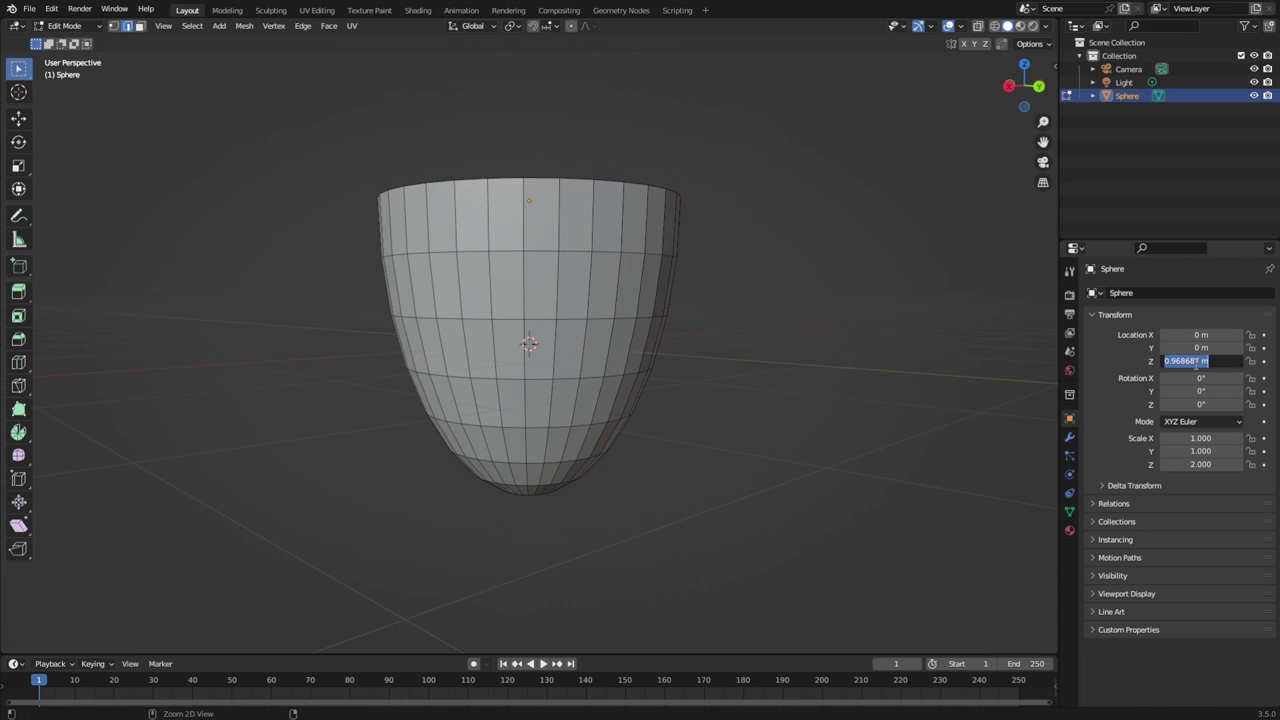
key("BackSpace")
key("Return")
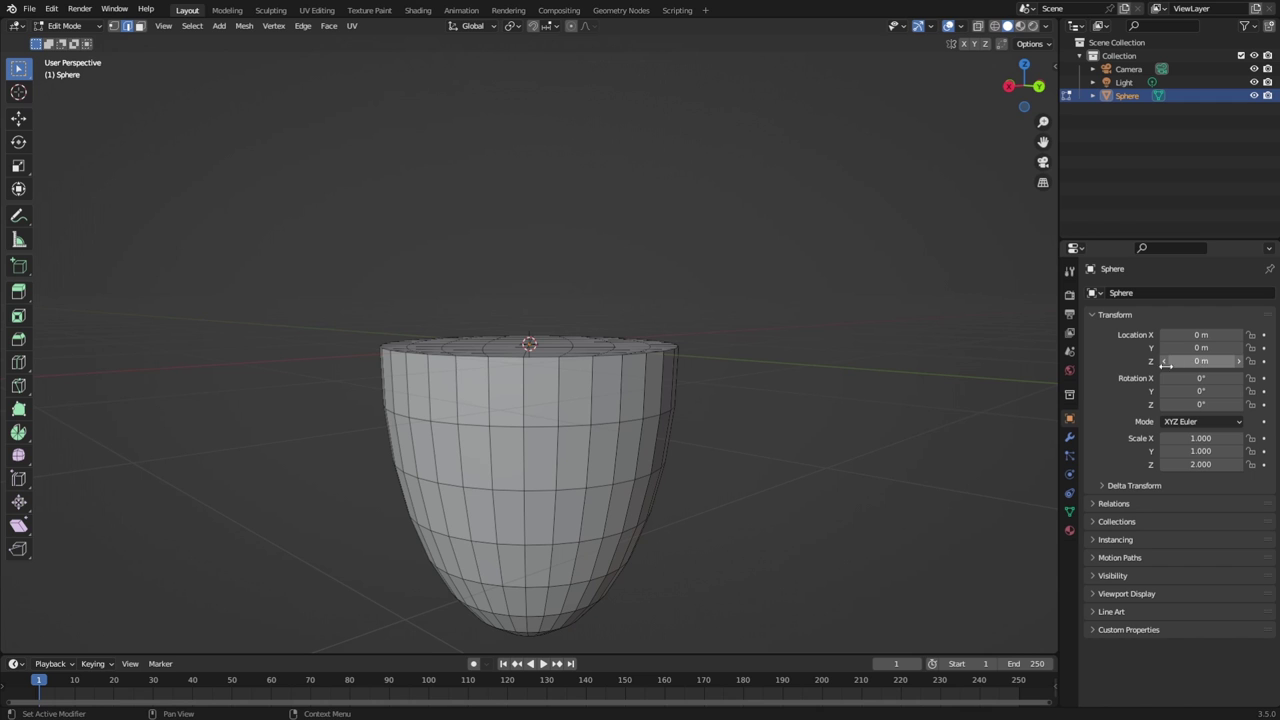
Set the hemisphere object's Z location to 1 m.
middle_click_drag(786, 417, 688, 435)
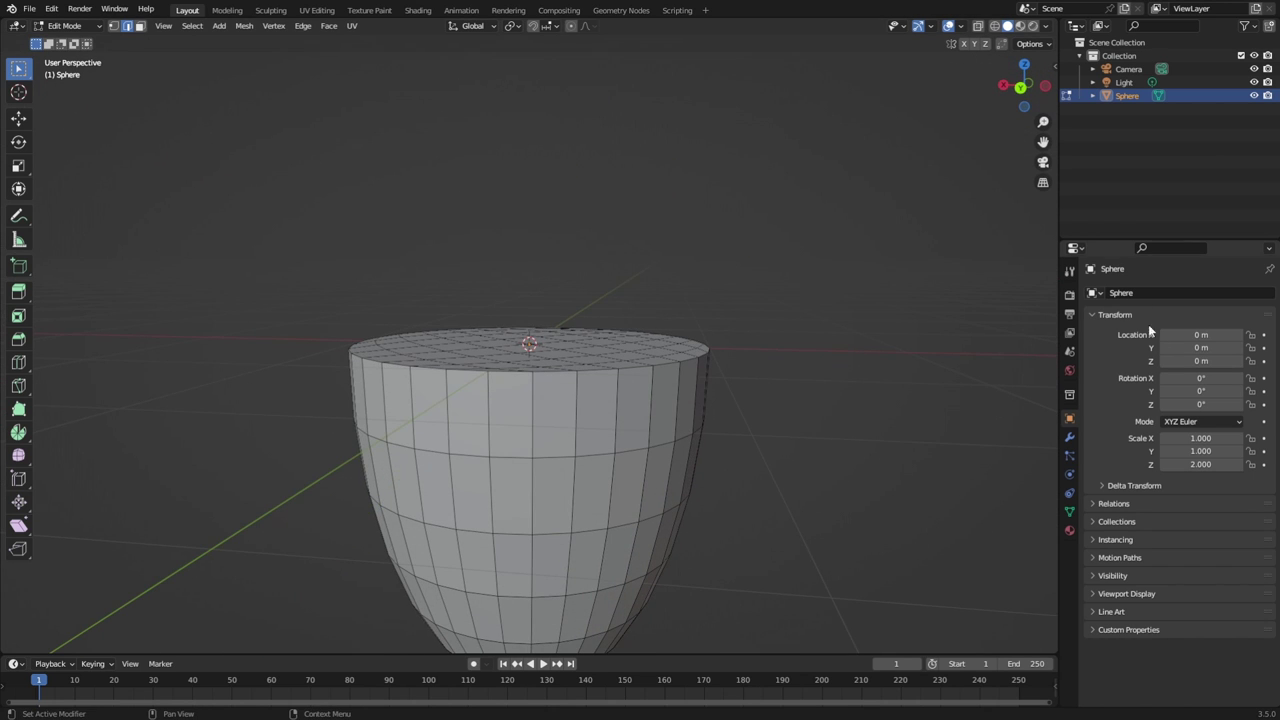
left_click(1187, 361)
left_click_drag(1163, 361, 1179, 361)
type("1")
key("Return")
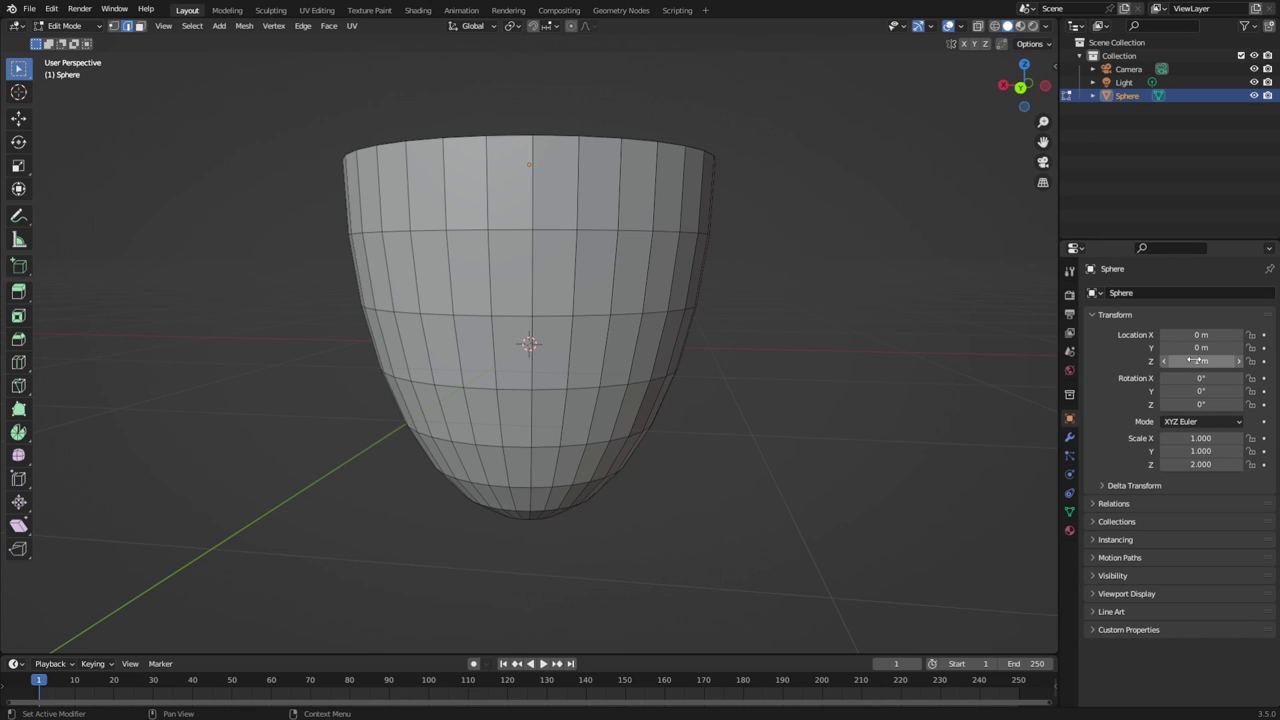
Lock the hemisphere object's location on the X, Y and Z axes.
middle_click_drag(1018, 367, 870, 425)
left_click_drag(1250, 361, 1250, 335)
middle_click_drag(852, 401, 737, 442)
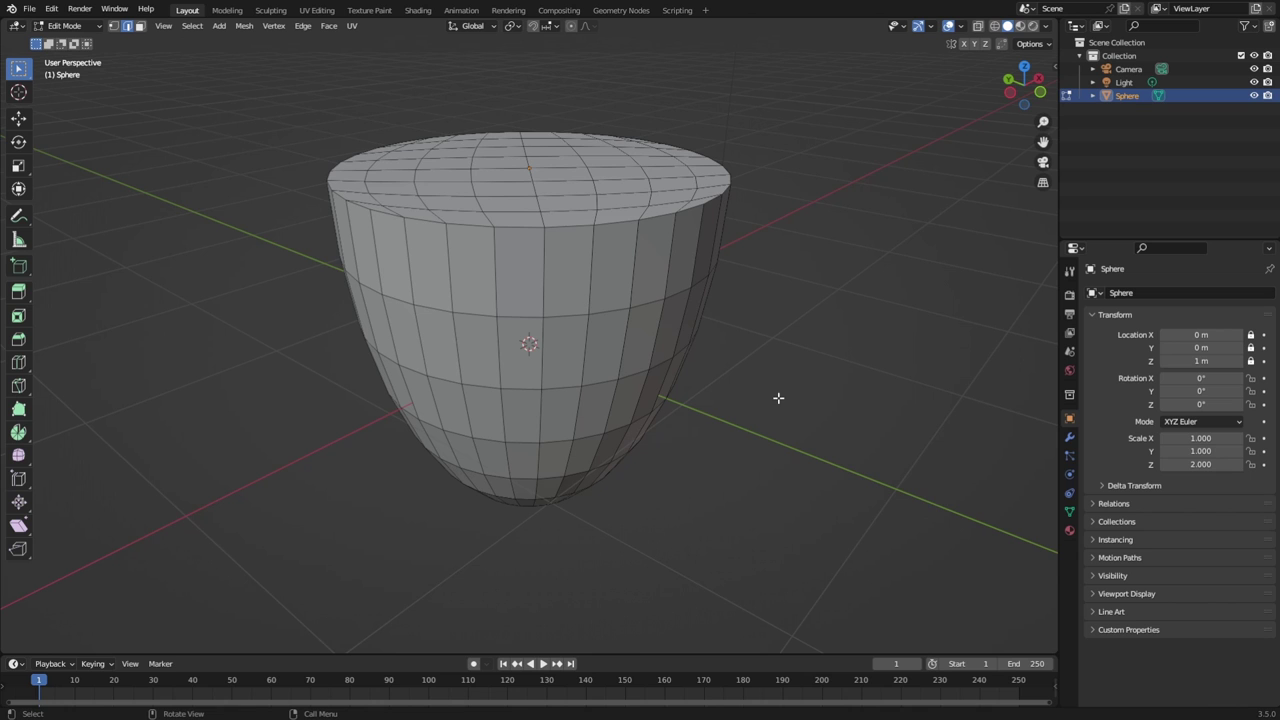
Select one vertical edge in the second face row below the hemisphere's rim and subdivide it.
middle_click_drag(749, 511, 618, 476)
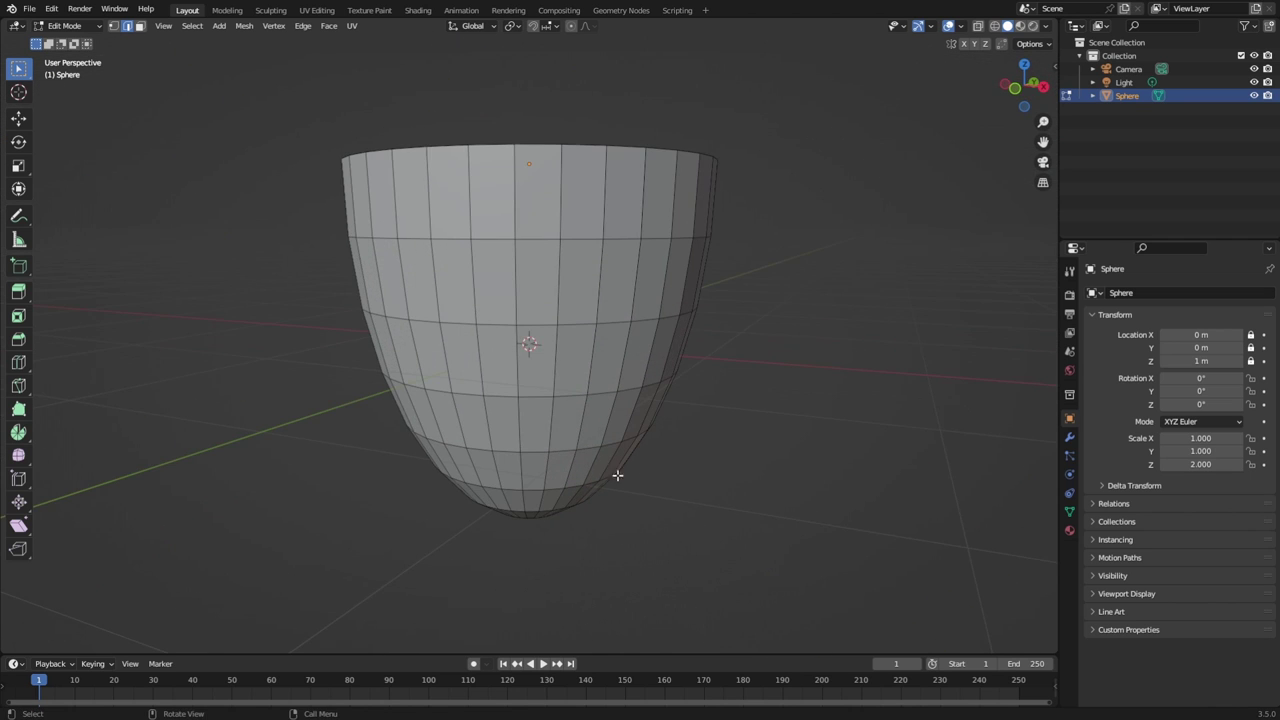
left_click(586, 289)
right_click(566, 285)
left_click(549, 283)
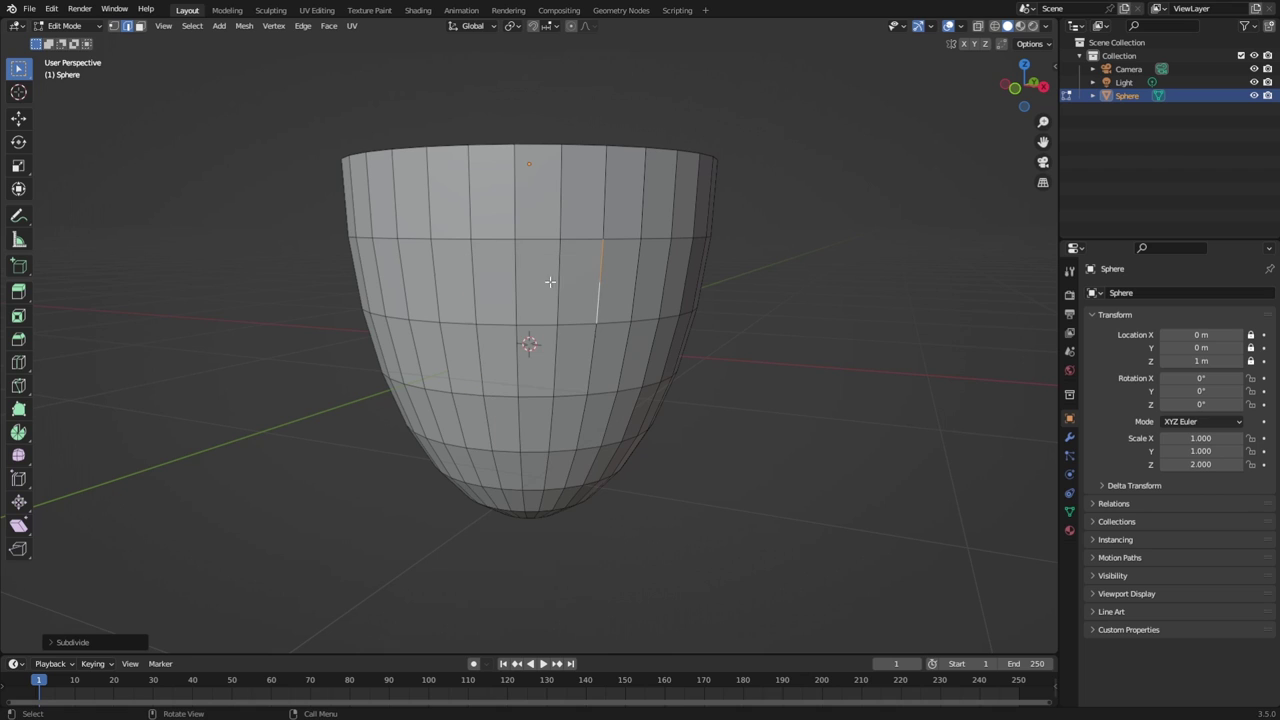
Try the selected vertical edge's subdivision with 2 cuts and with 3 cuts.
left_click(62, 643)
left_click(202, 550)
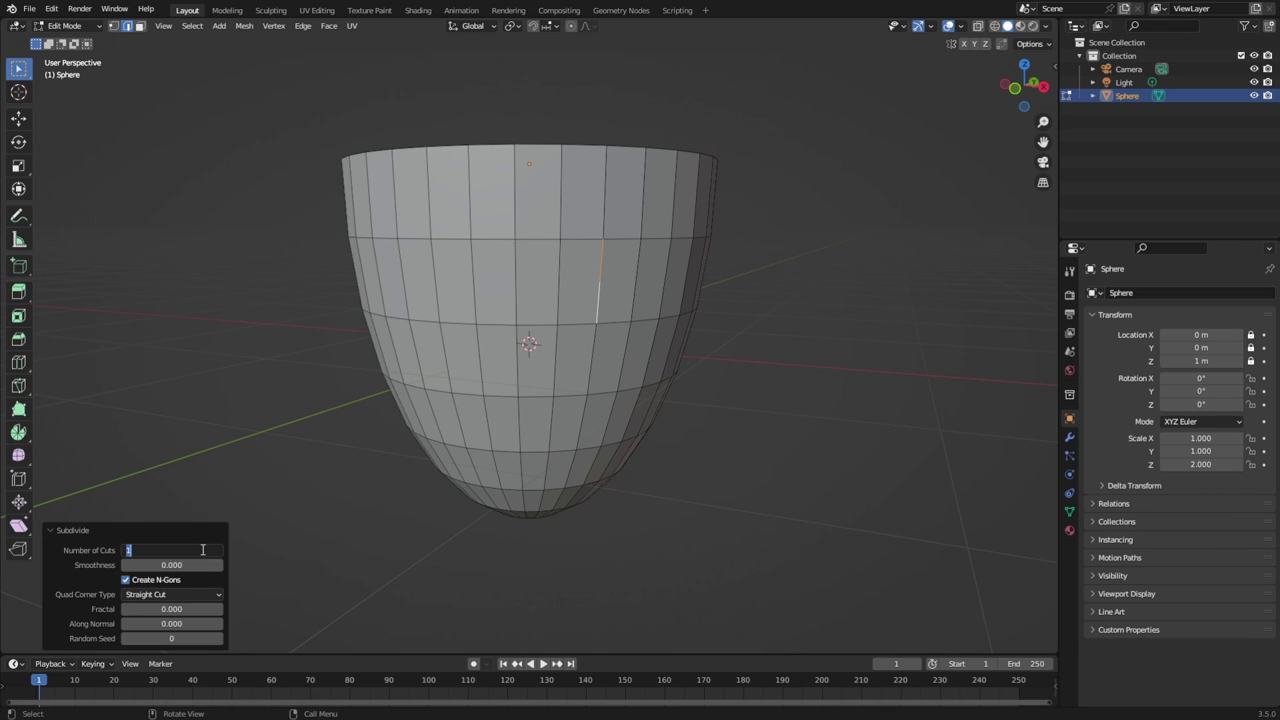
type("2")
key("Return")
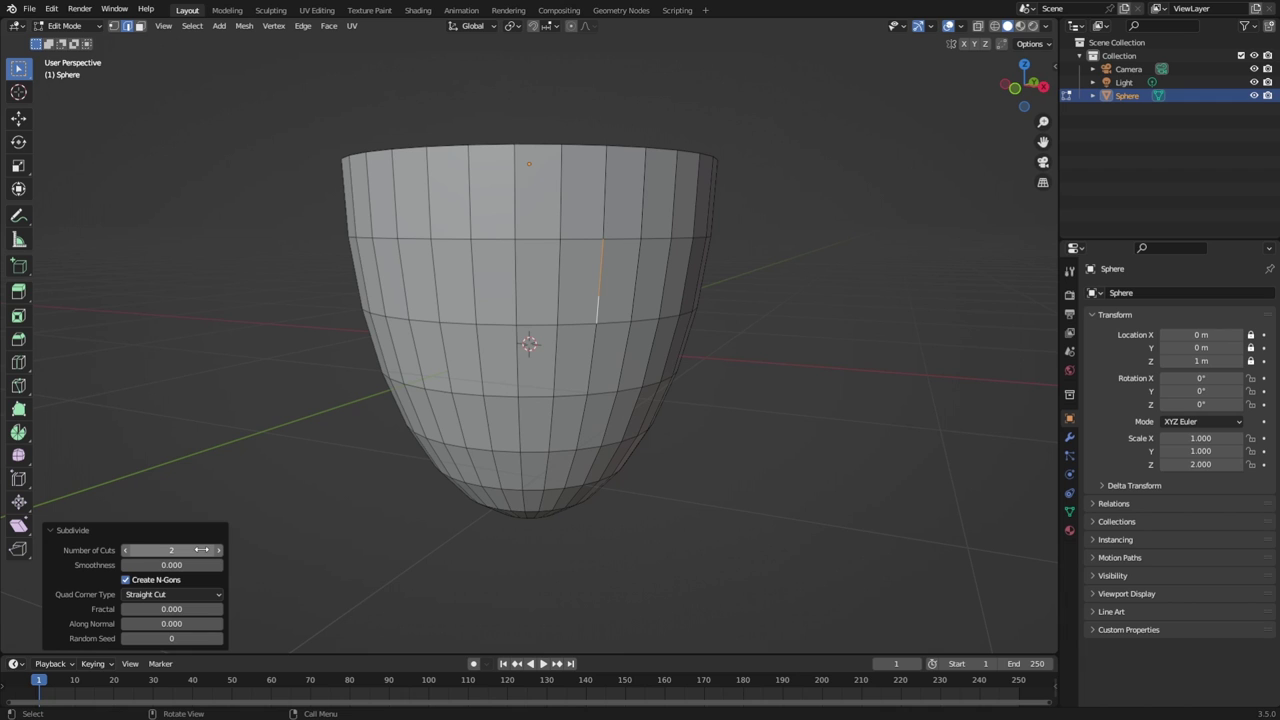
left_click(202, 550)
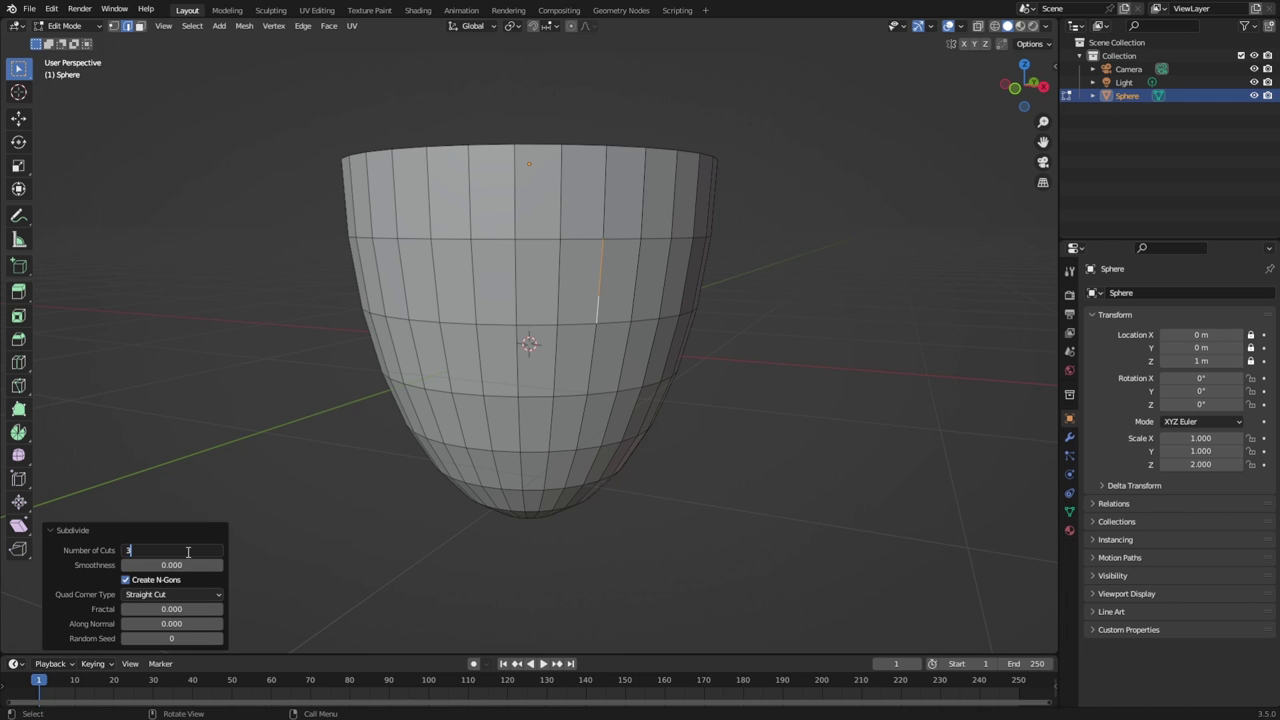
key("Return")
Box-select the hemisphere's visible mesh and subdivide it, trying 9 cuts and settling on 1 cut.
left_click_drag(216, 97, 868, 547)
right_click(423, 331)
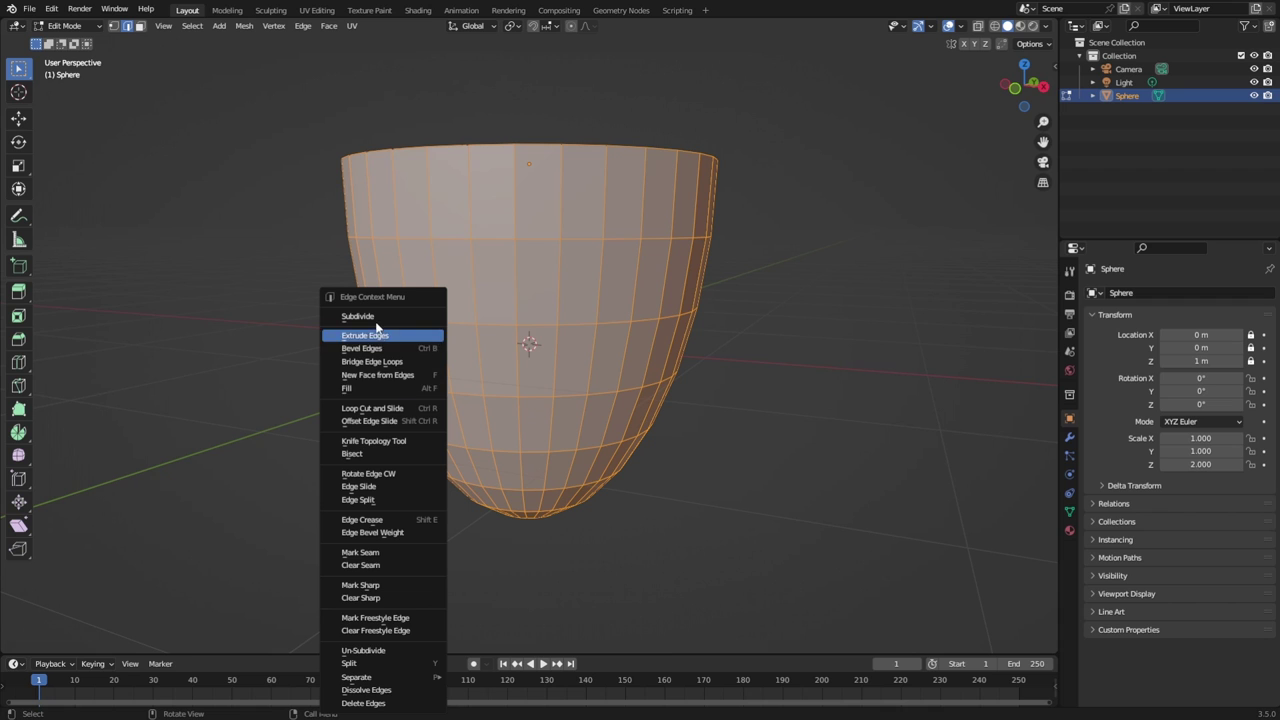
left_click(377, 317)
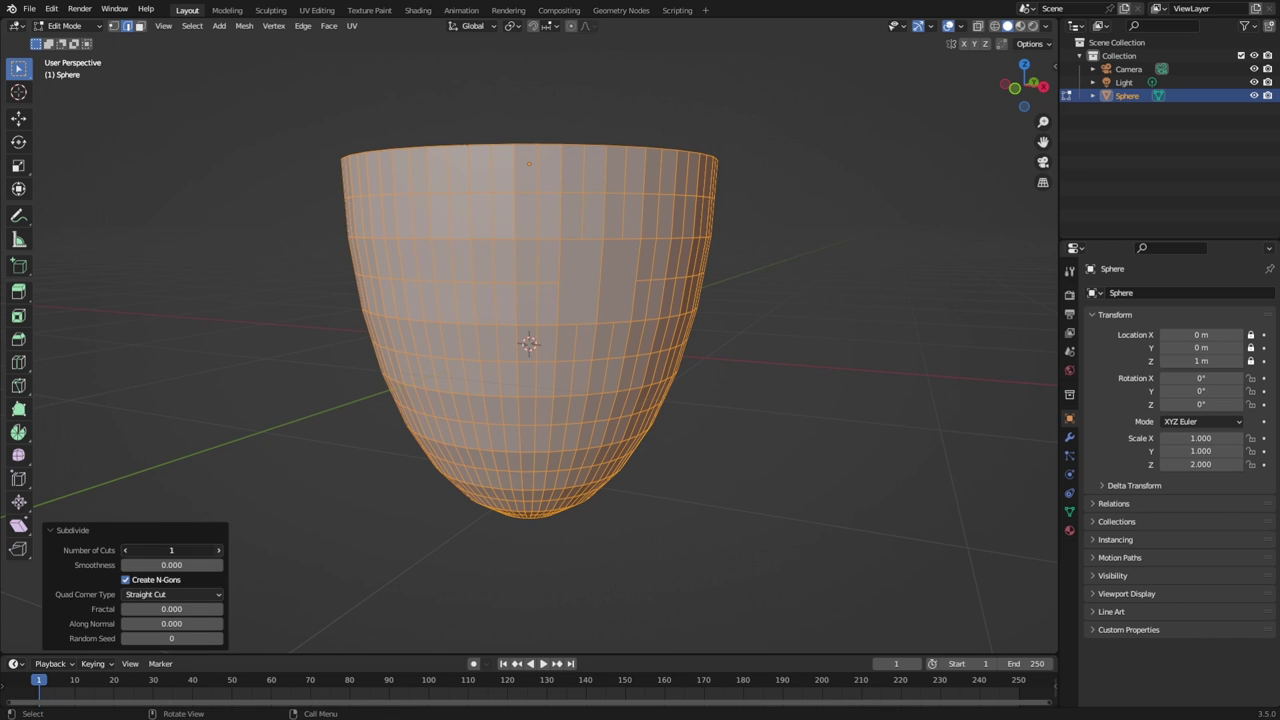
left_click_drag(160, 550, 187, 547)
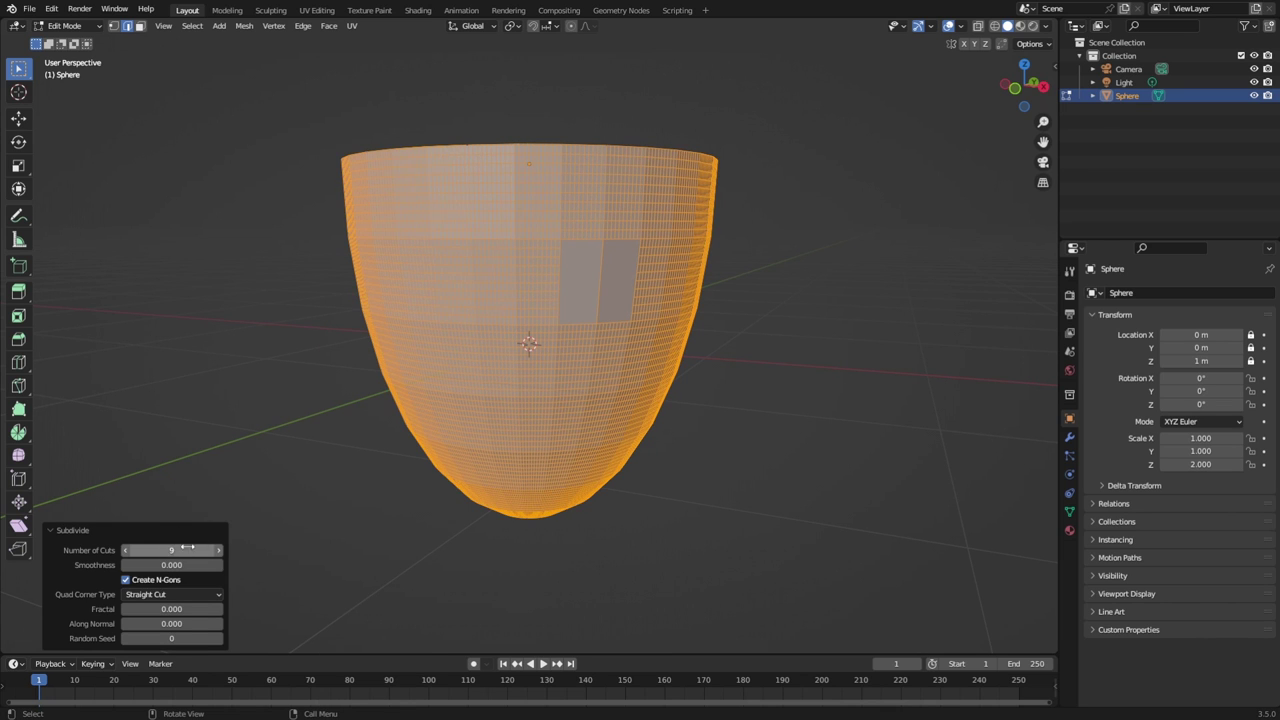
left_click(172, 549)
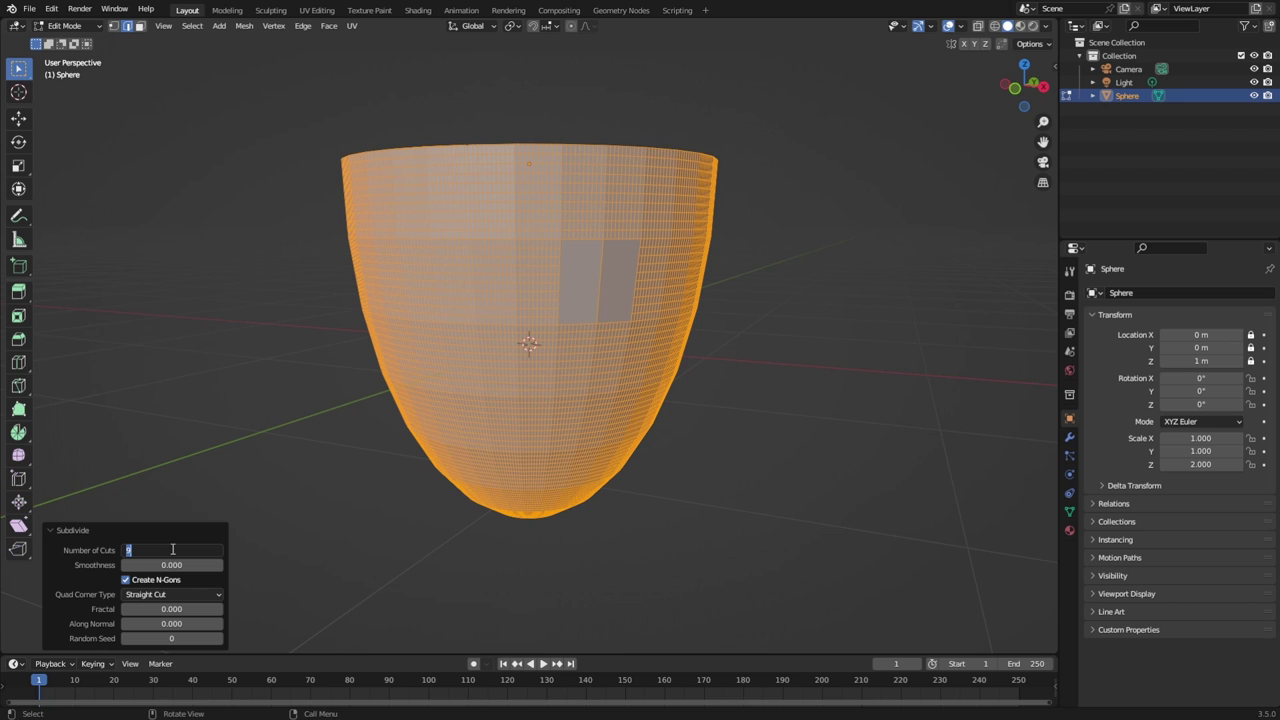
type("0")
key("Return")
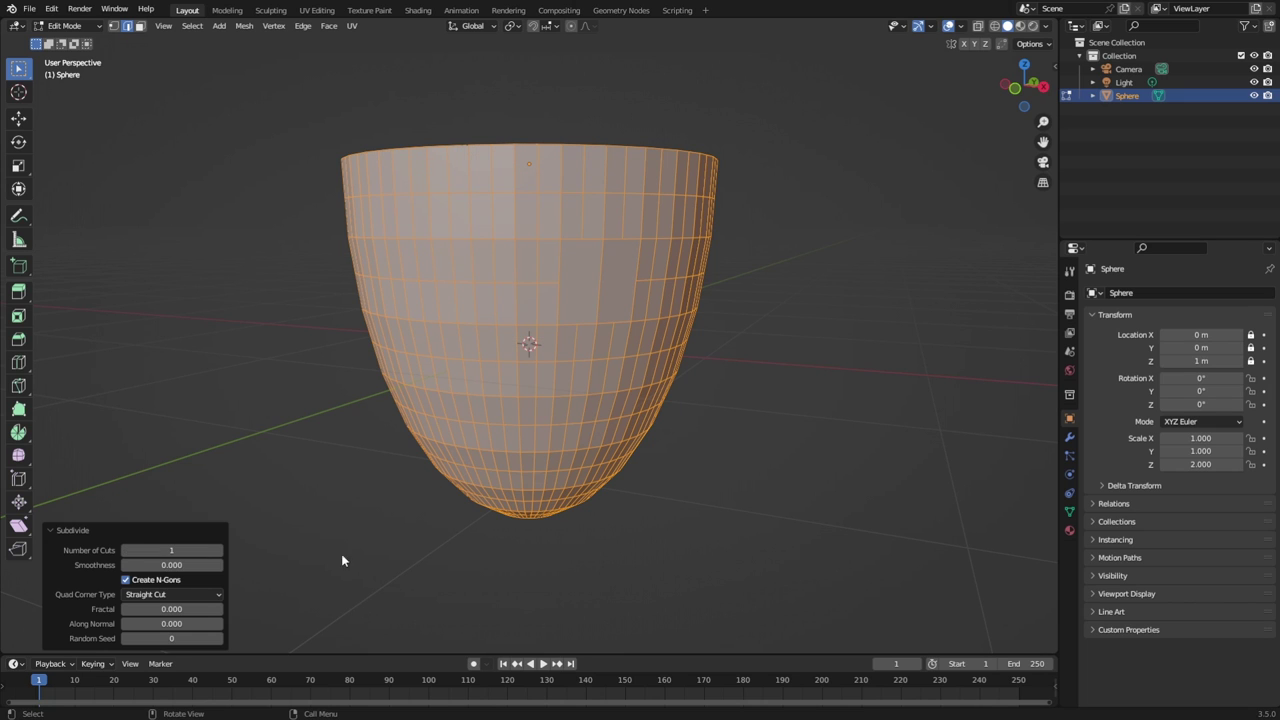
left_click(957, 463)
scroll(643, 251, "up", 5)
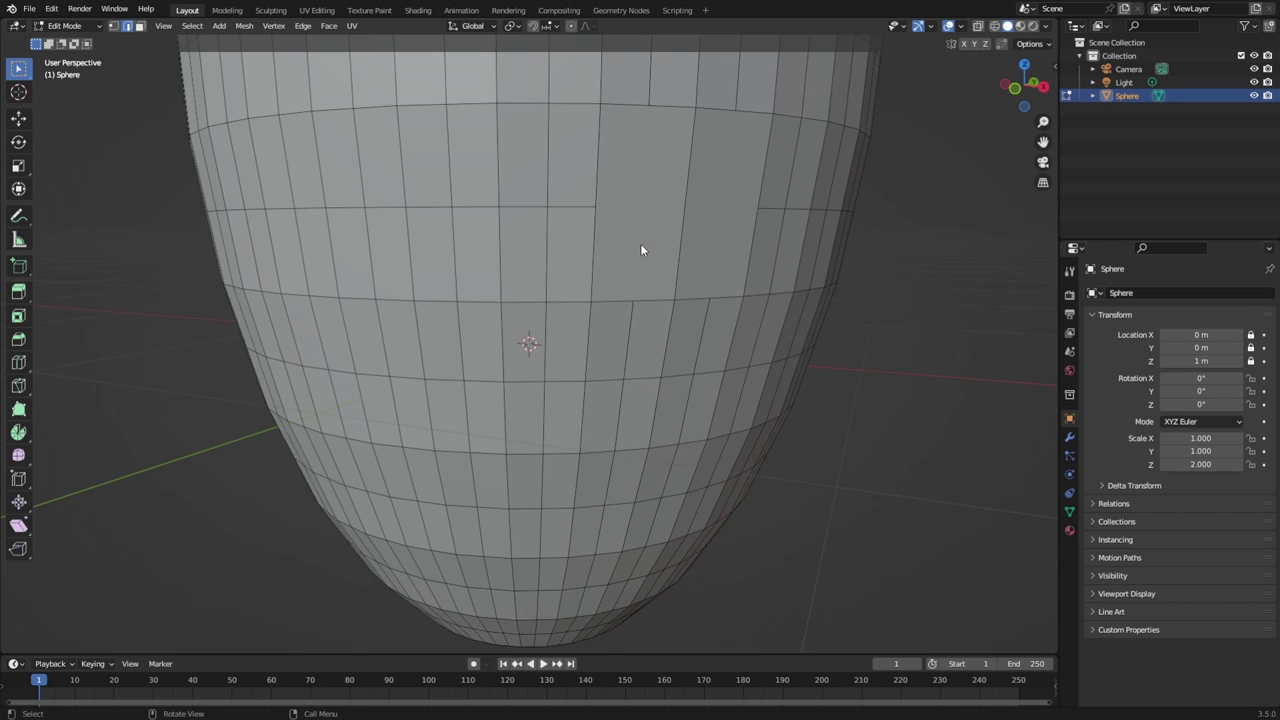
left_click(684, 207)
right_click(685, 204)
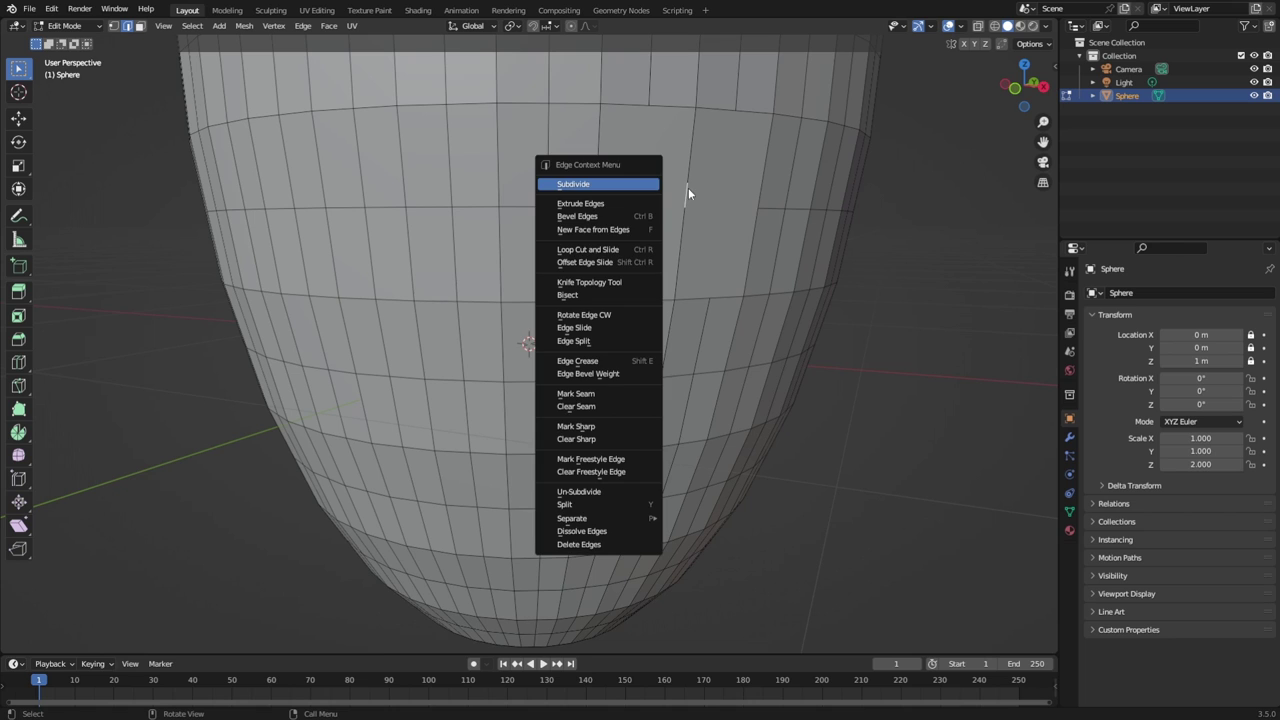
key("Escape")
Undo the whole-mesh subdivision and the earlier single-edge subdivision on the hemisphere.
key("ctrl+z")
key("ctrl+z")
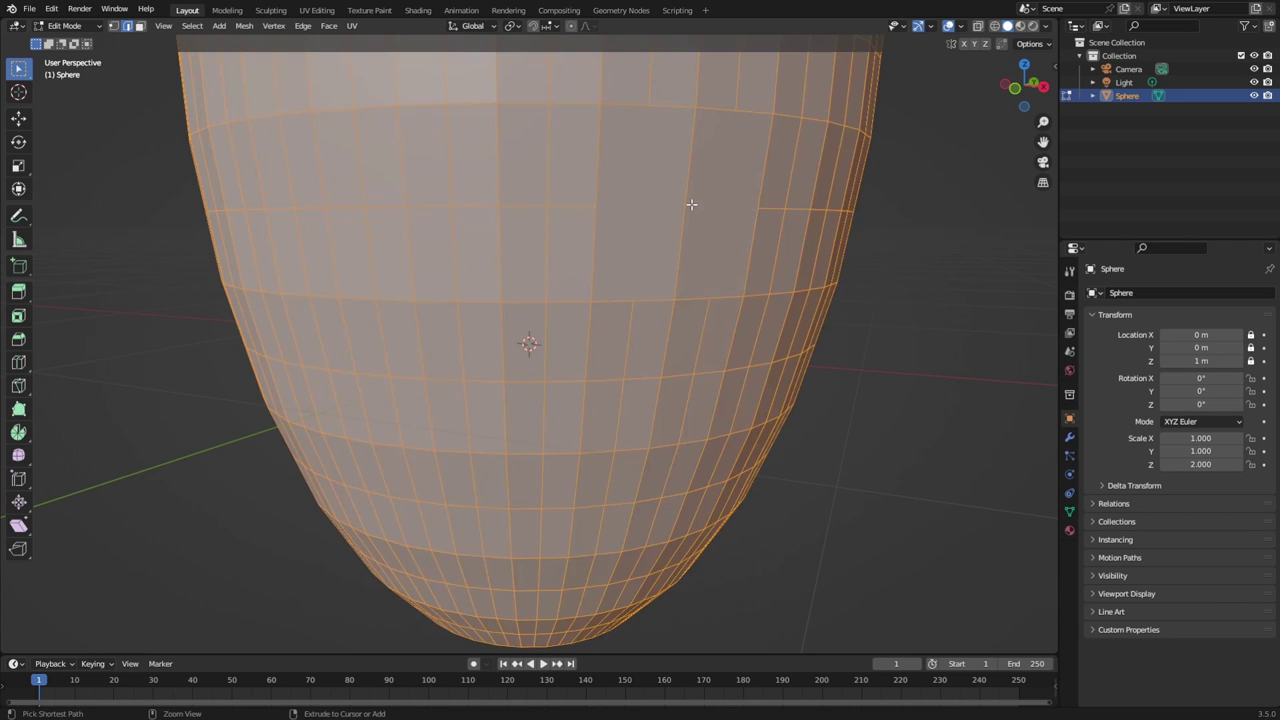
key("ctrl+z")
left_click(689, 204)
key("ctrl+z")
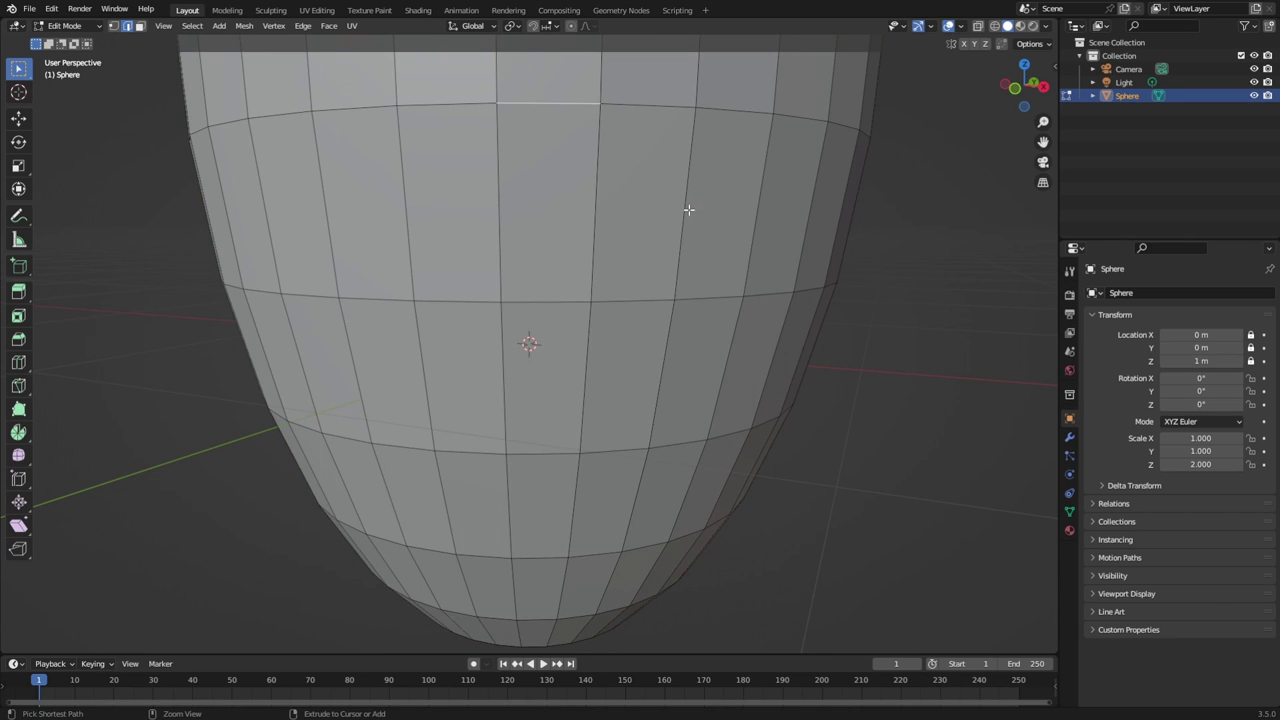
scroll(866, 446, "down", 3)
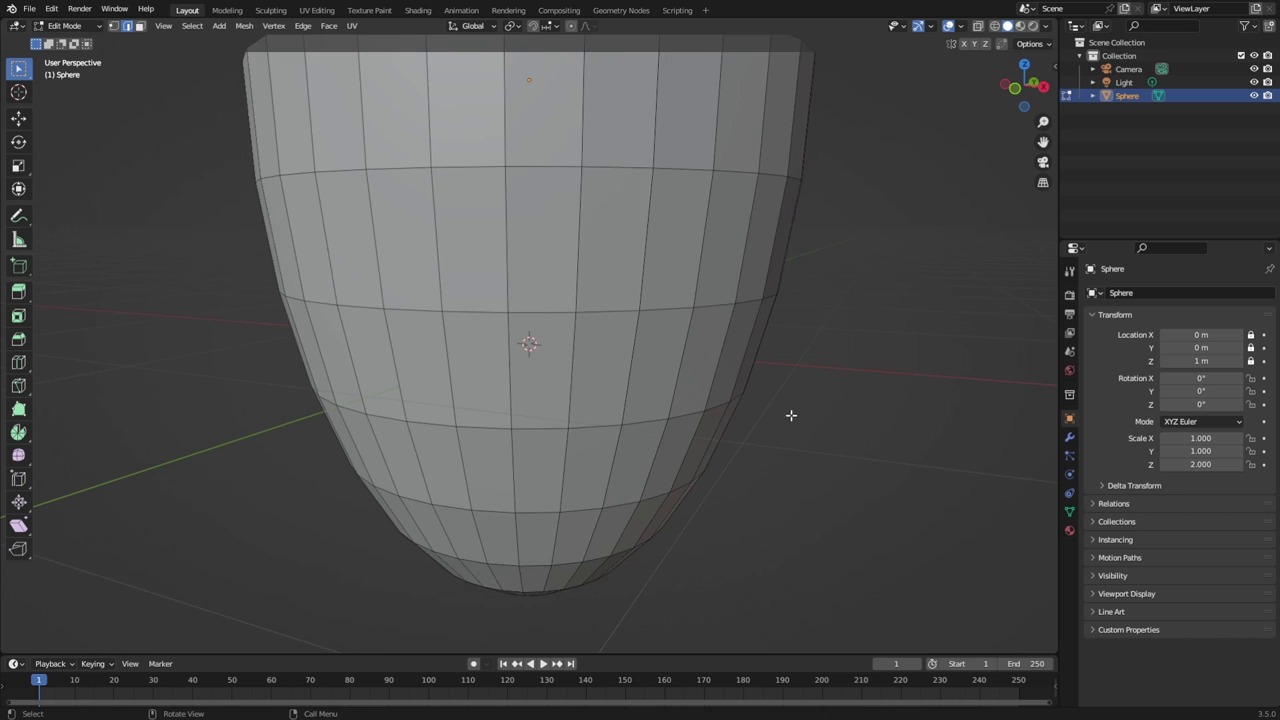
key("ctrl+z")
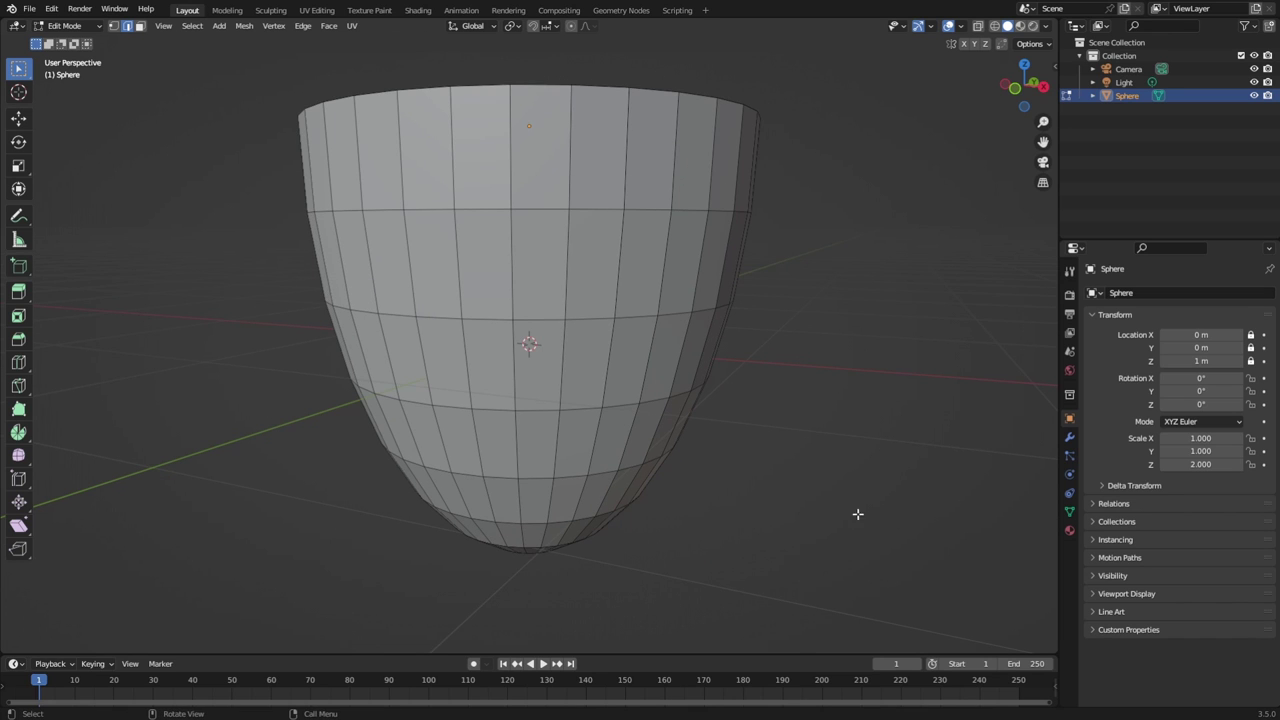
Switch to vertex selection, box-select the hemisphere's visible vertices including its flat cap, and subdivide them.
middle_click_drag(811, 277, 797, 314)
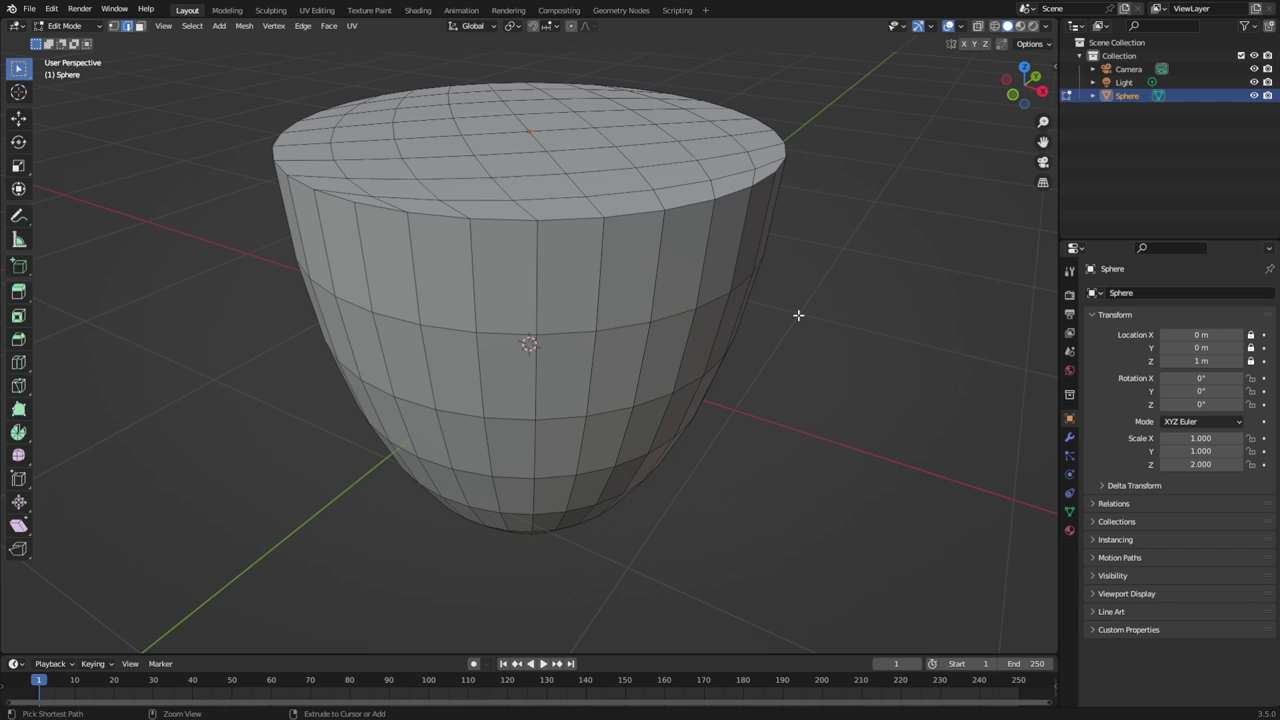
key("1")
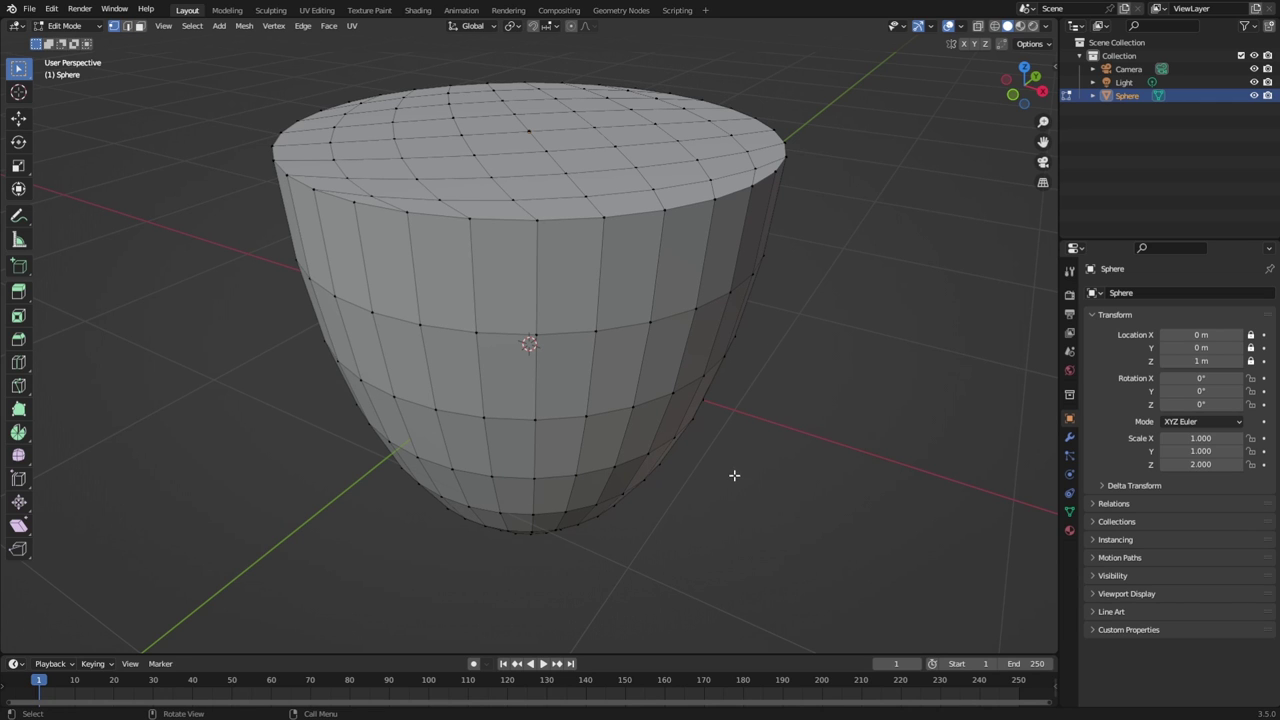
left_click_drag(207, 73, 925, 593)
right_click(524, 274)
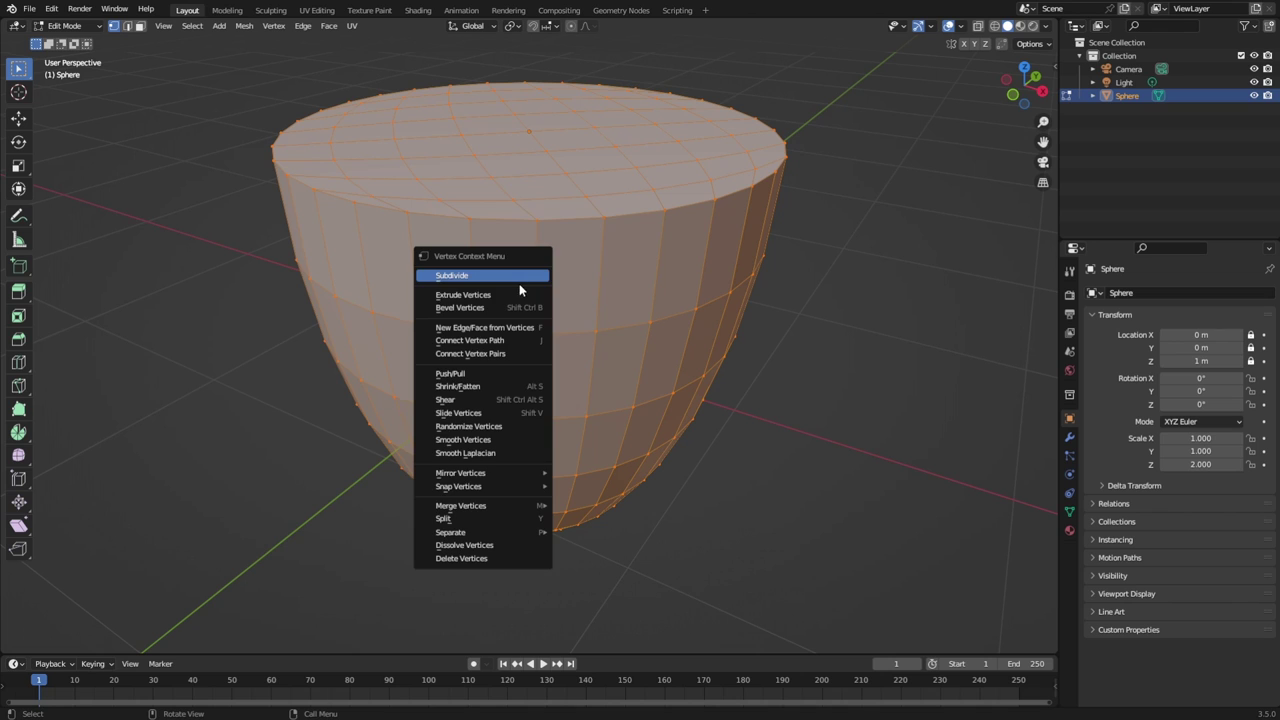
left_click(455, 279)
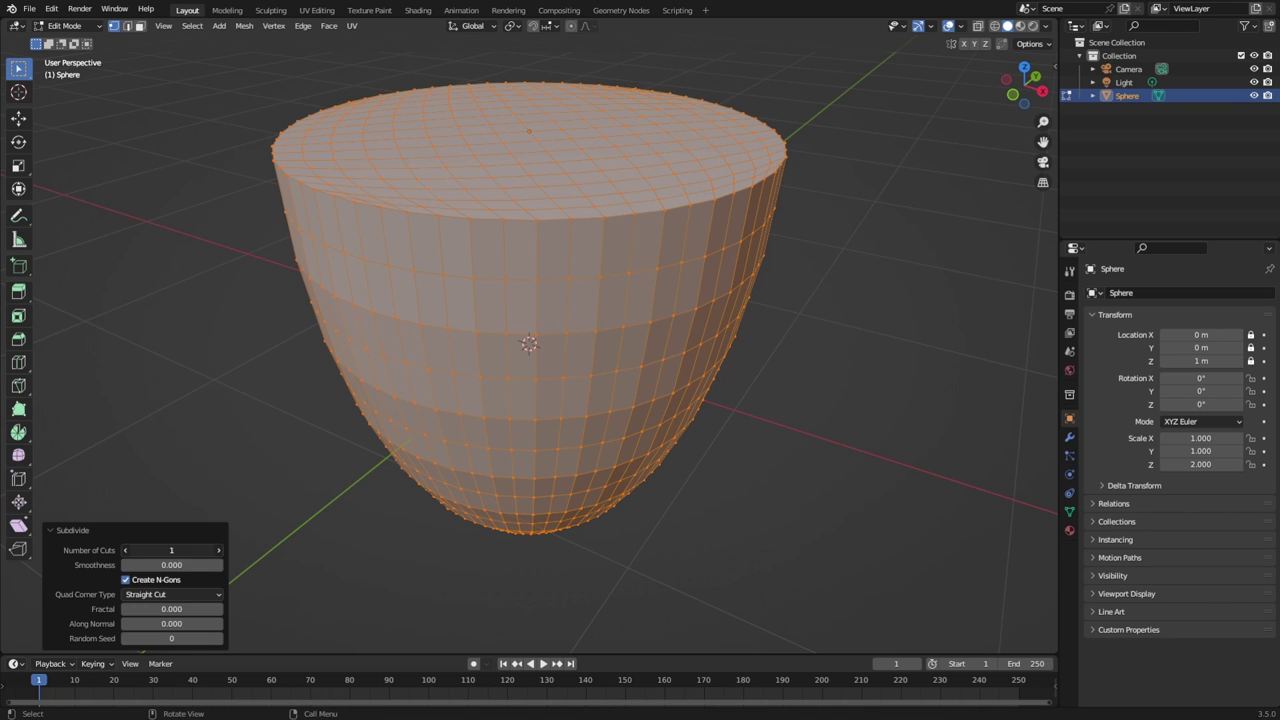
key("Return")
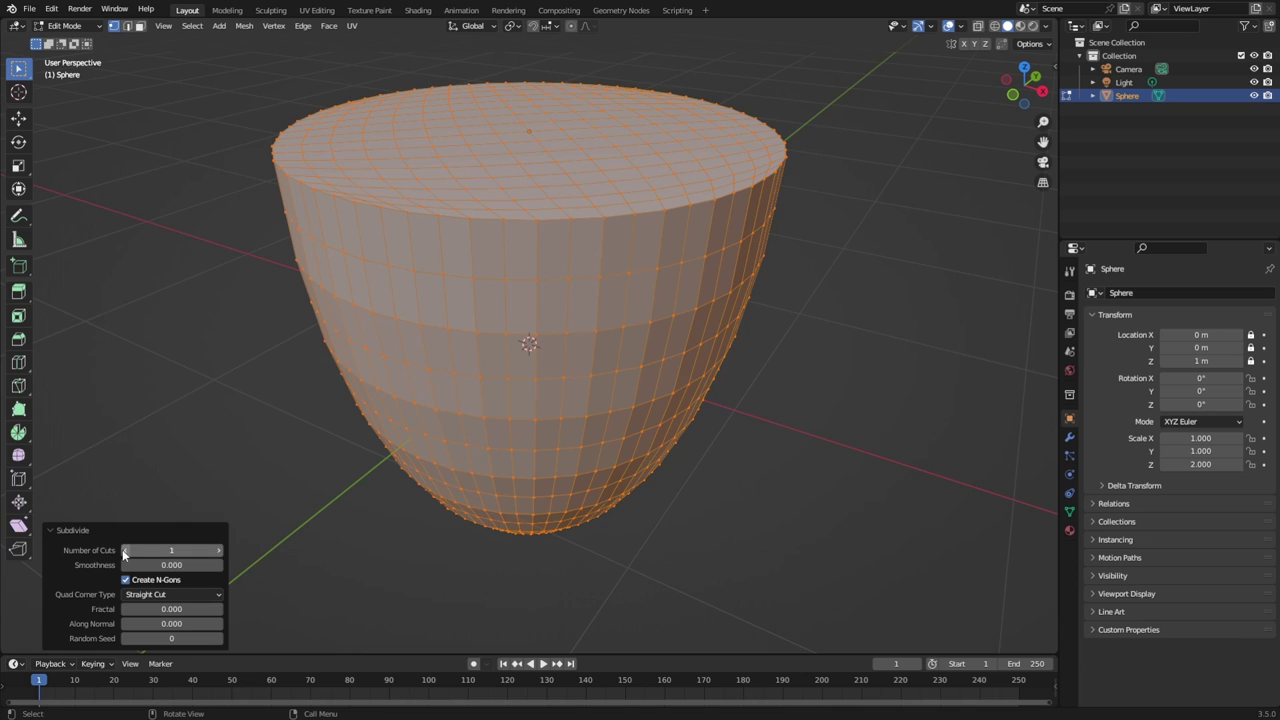
Set the subdivision of the selected vertices to 2 cuts.
left_click(150, 549)
key("Escape")
left_click(175, 550)
type("2")
key("Return")
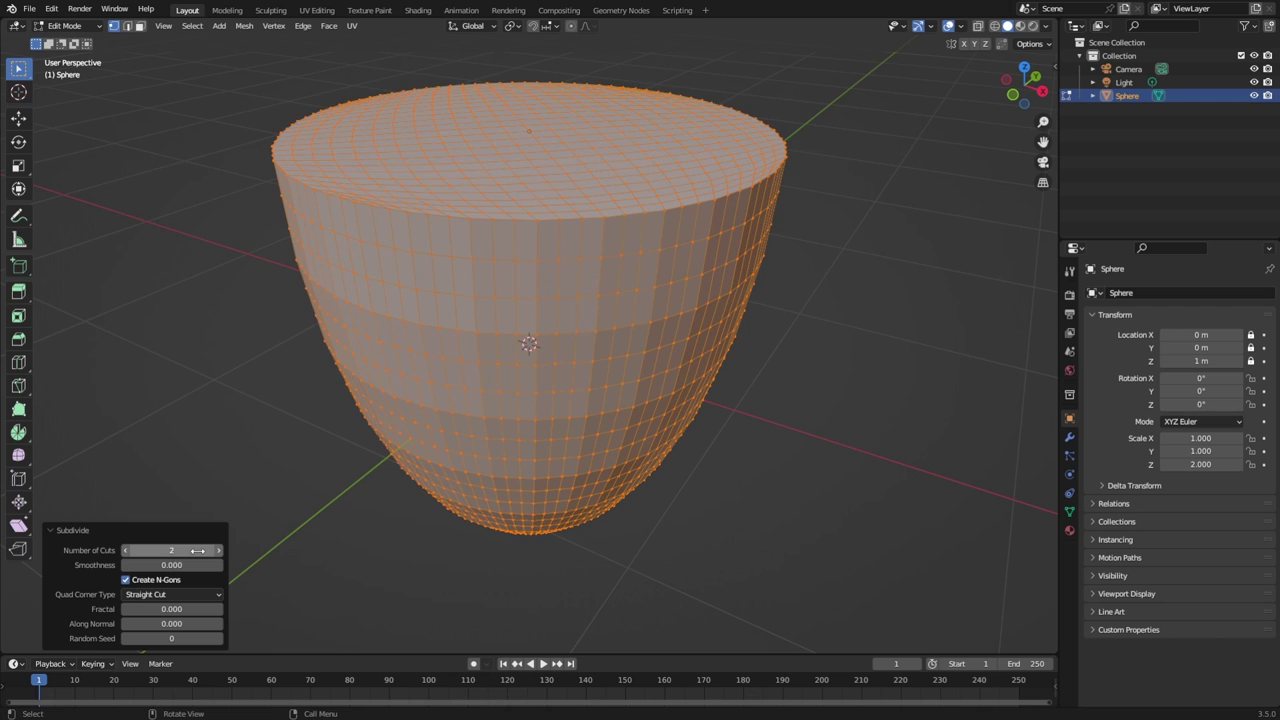
Clear the selection and examine how the subdivision covers the hemisphere's back and underside.
key("alt+a")
middle_click_drag(737, 574, 624, 396)
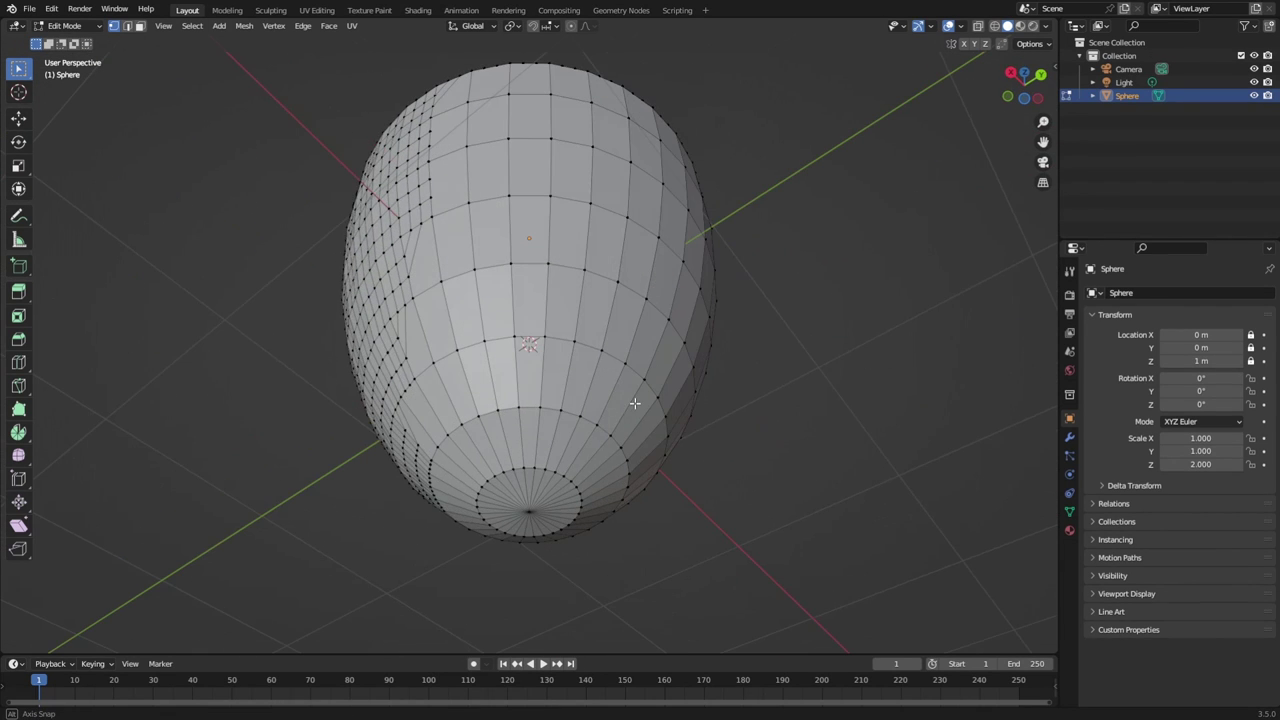
key("ctrl+z")
key("ctrl+shift+z")
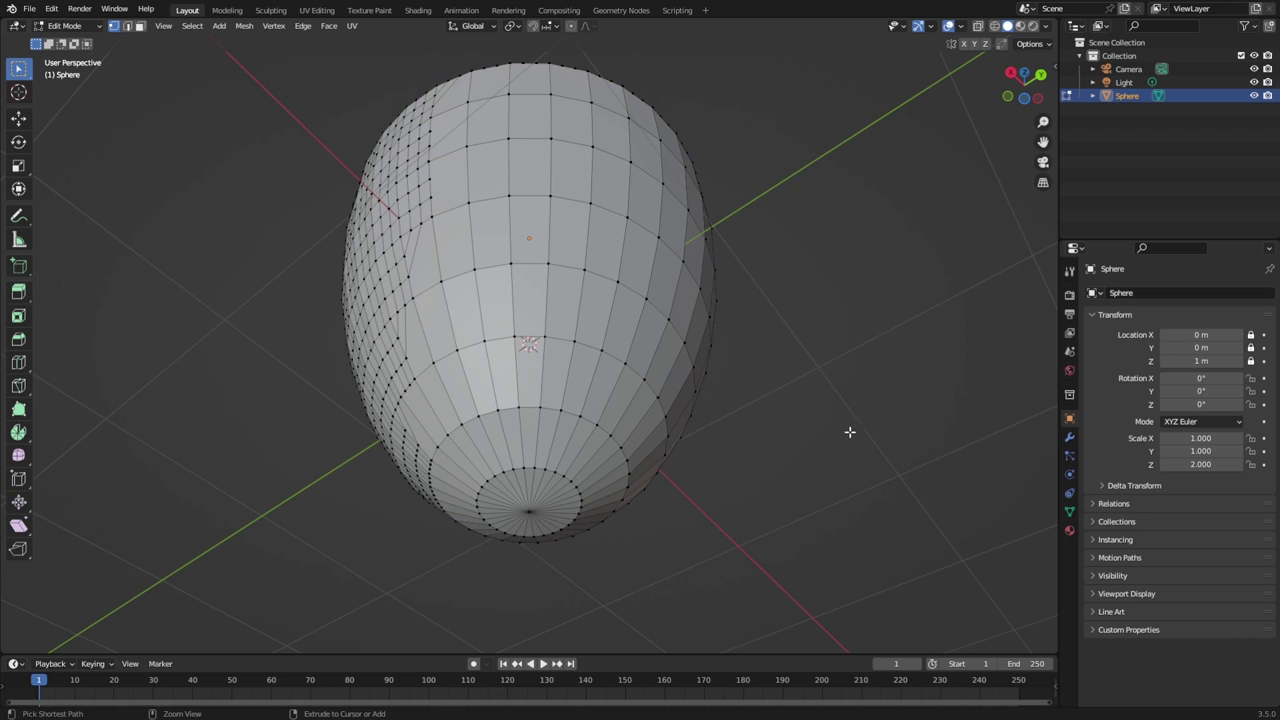
scroll(766, 426, "up", 2)
key("ctrl+z")
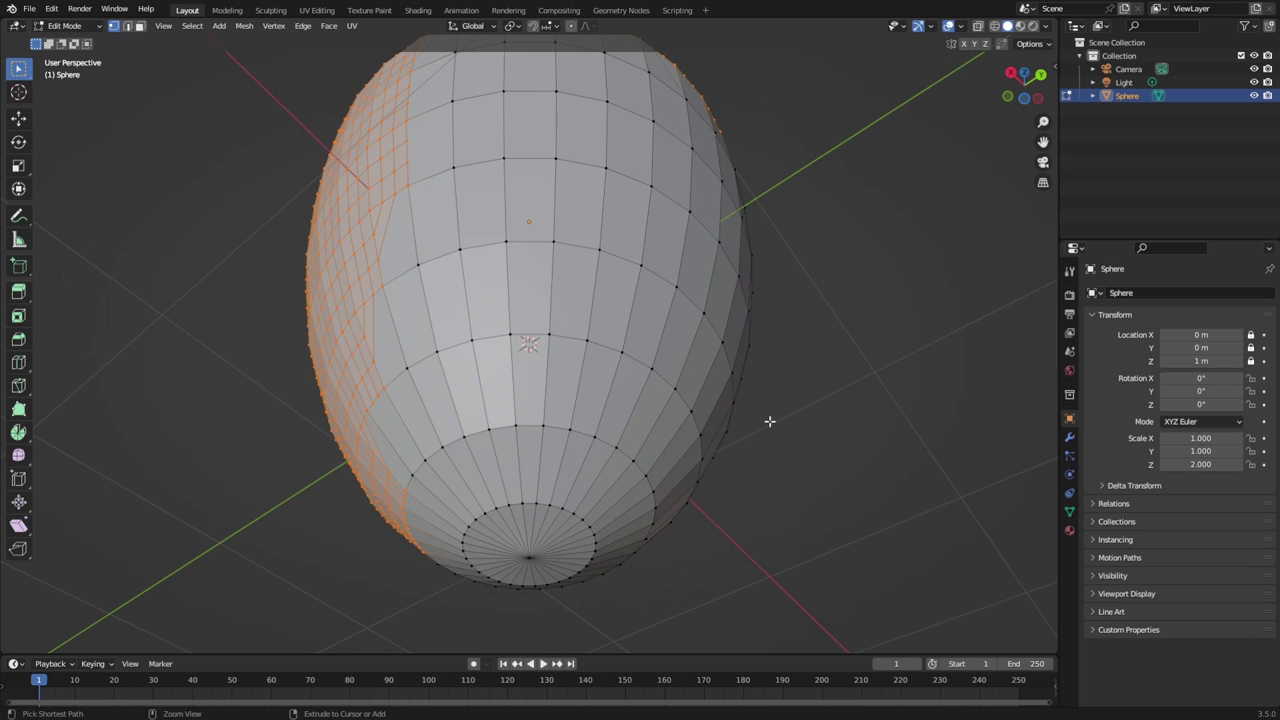
key("ctrl+shift+z")
left_click(770, 421, "ctrl")
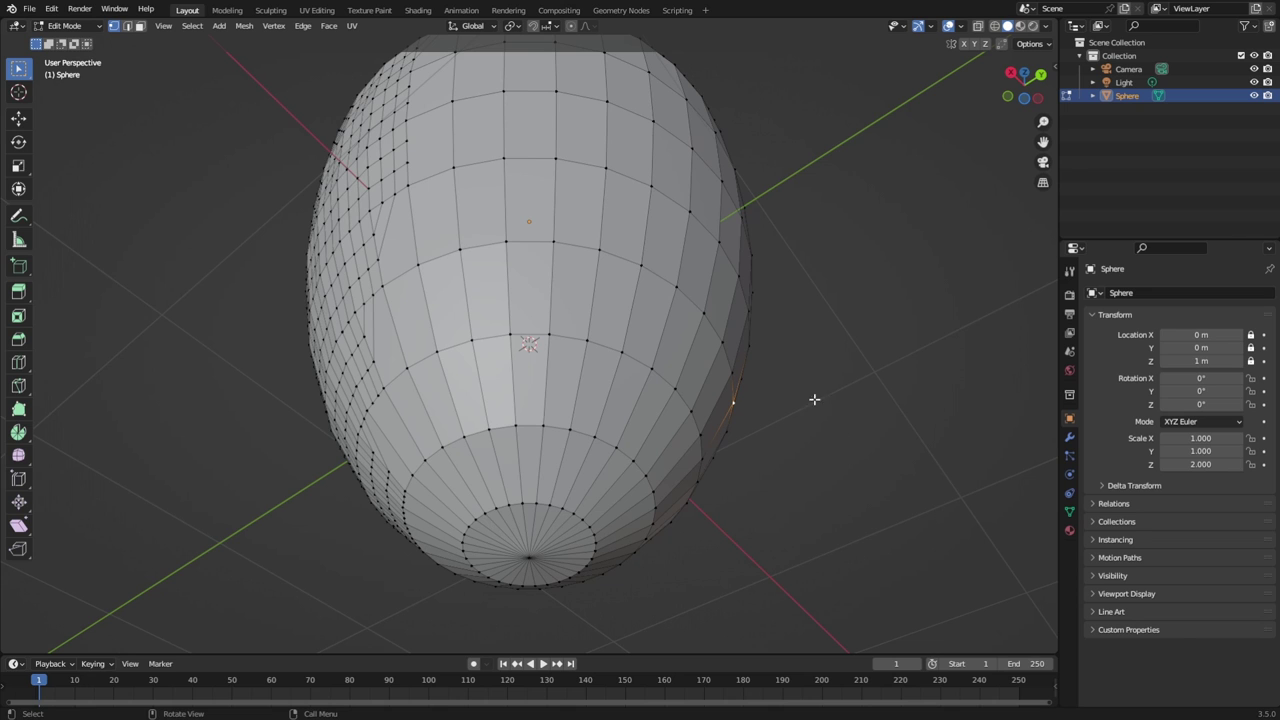
middle_click_drag(814, 399, 943, 517)
scroll(894, 471, "down", 6)
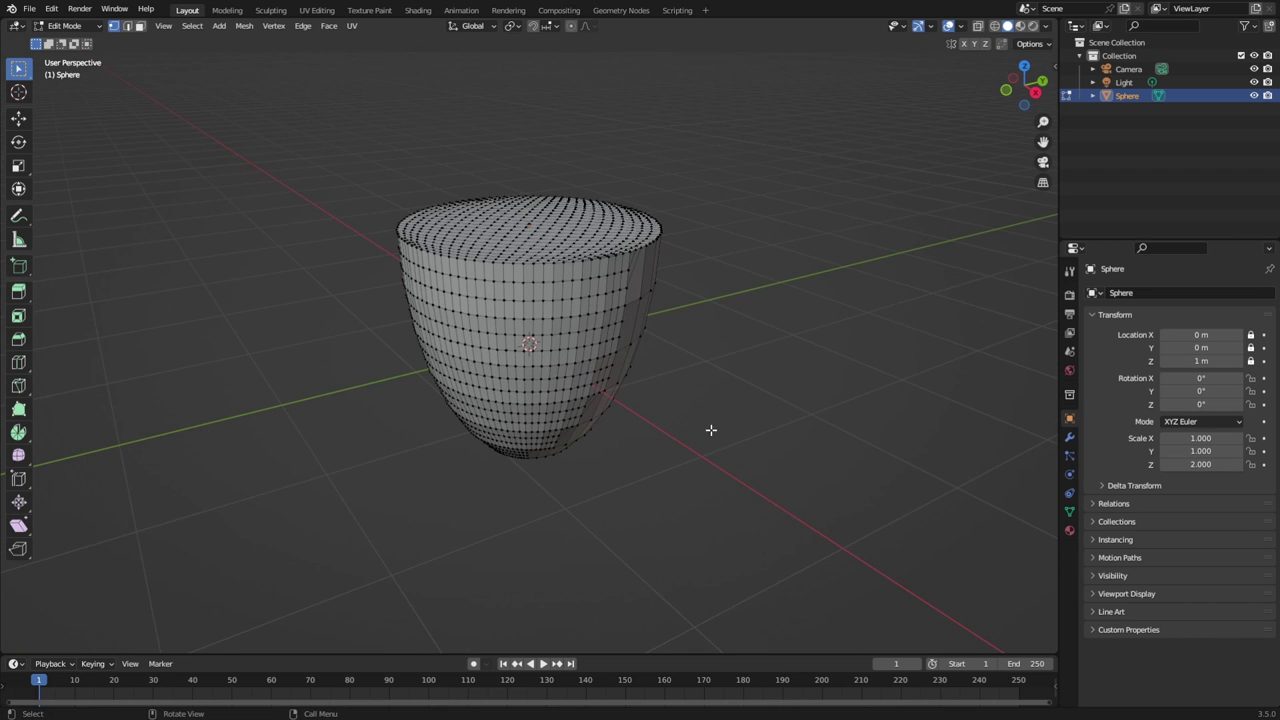
Undo the 2-cut subdivision of the hemisphere.
key("ctrl+z")
key("ctrl+z")
key("ctrl+z")
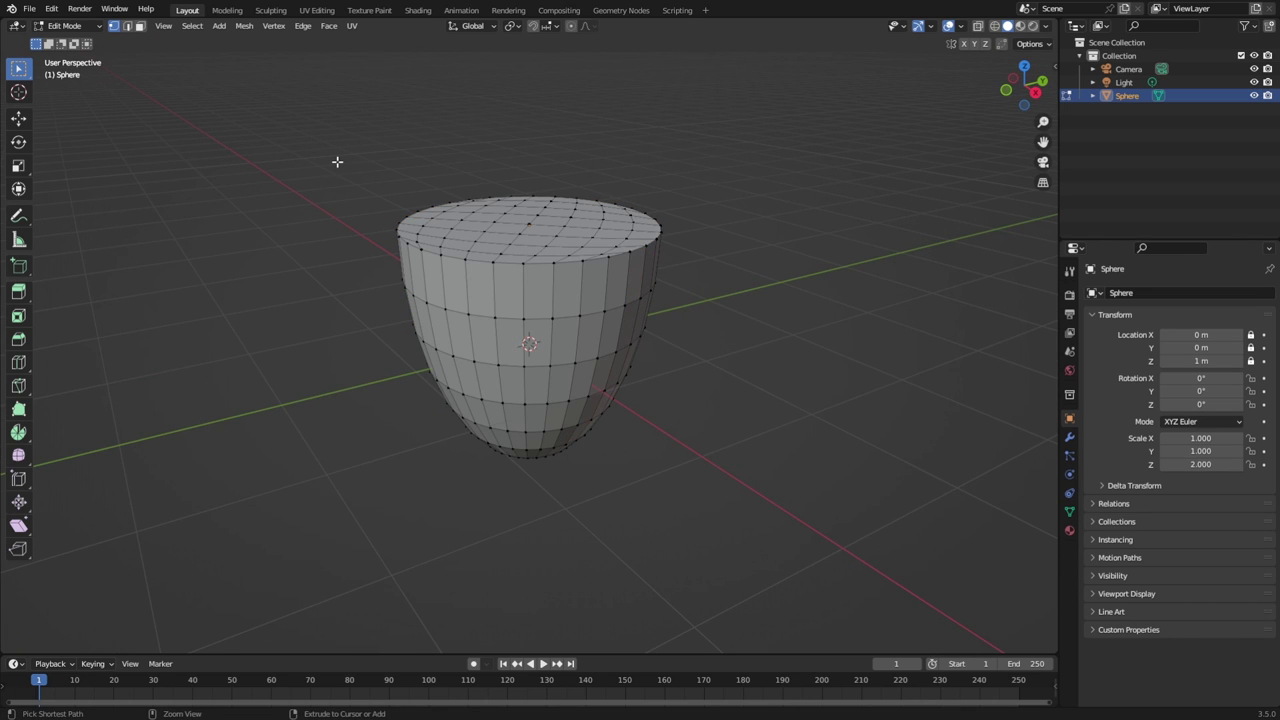
Box-select the hemisphere's visible vertices and extend the selection to all linked geometry.
middle_click_drag(760, 320, 481, 316)
left_click_drag(286, 149, 818, 488)
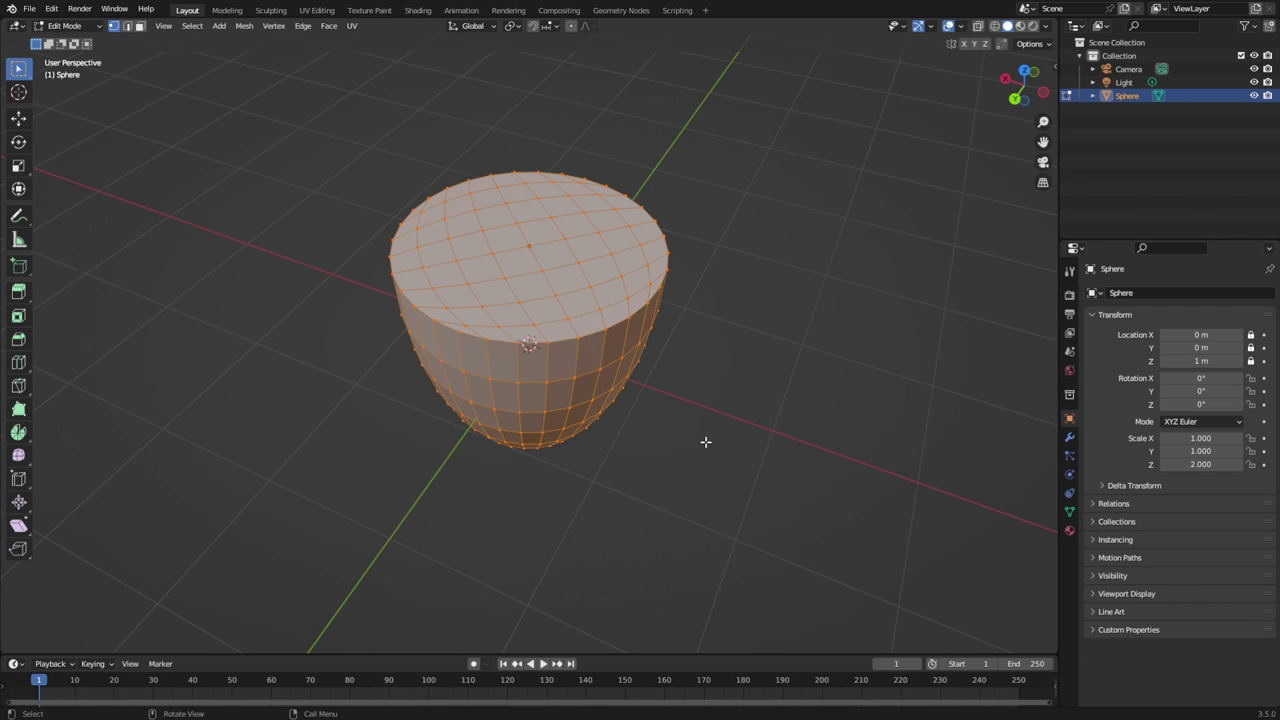
key("ctrl+l")
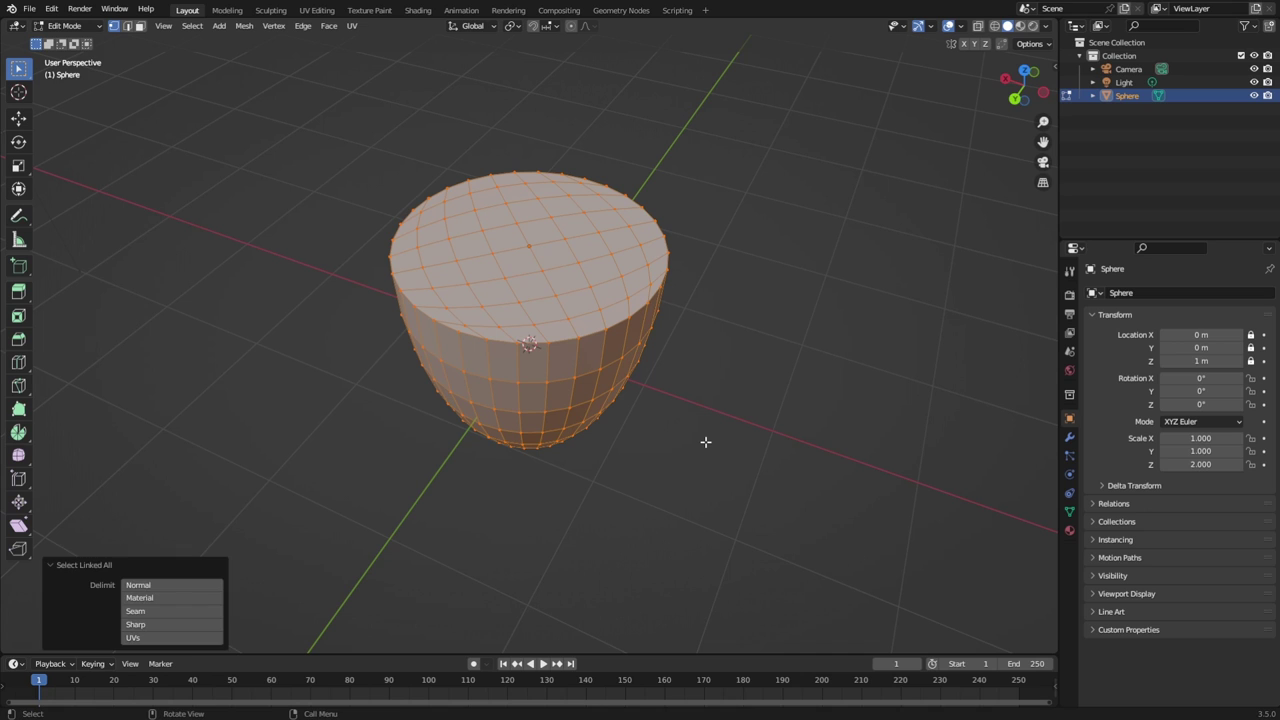
left_click(705, 442)
left_click_drag(695, 508, 376, 155)
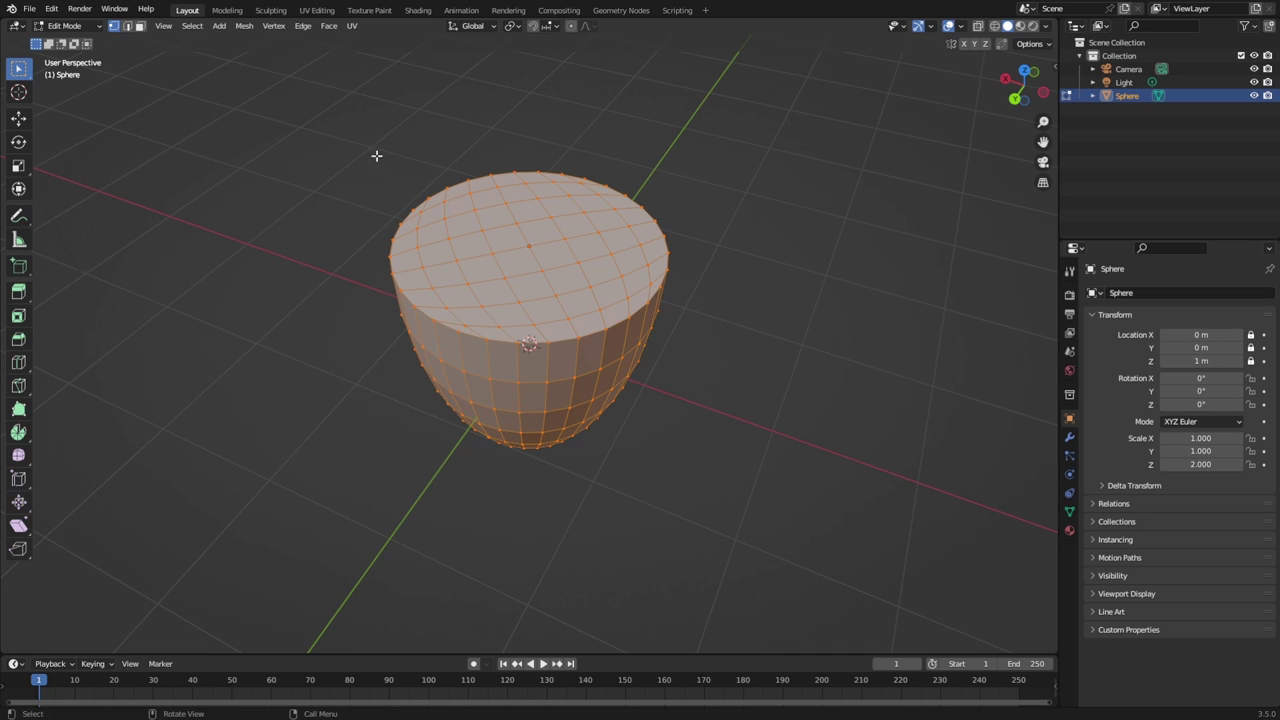
key("l")
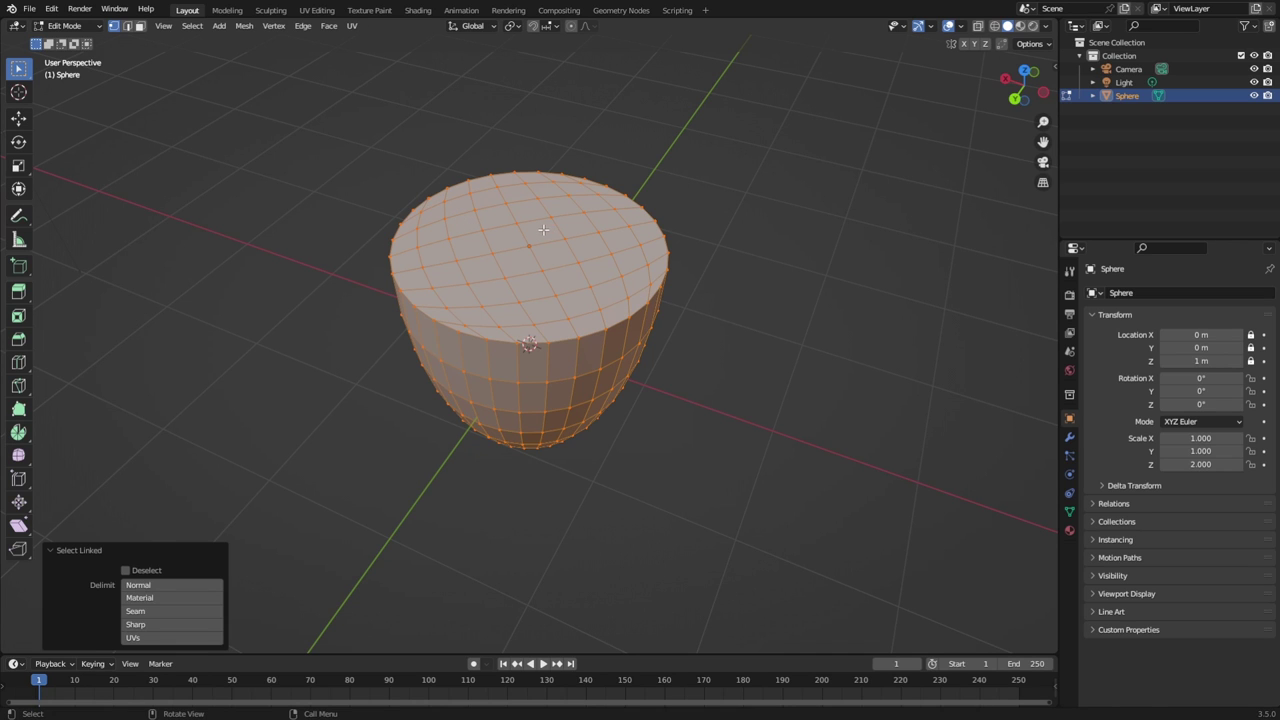
Box-select the hemisphere's visible vertices again, apply Smooth Laplacian to them and clear the selection.
left_click_drag(766, 514, 300, 108)
right_click(300, 108)
left_click(285, 245)
left_click(779, 473)
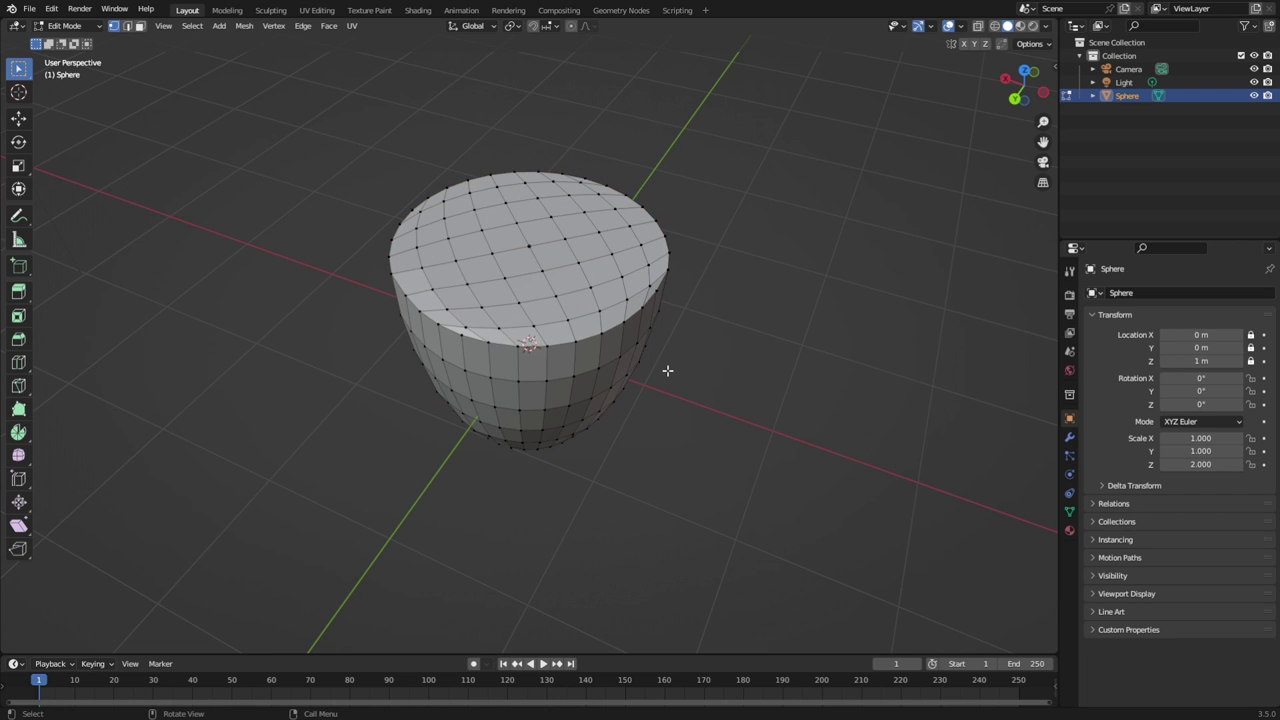
Box-select part of the hemisphere's rim, flat cap and first face row, apply Smooth Laplacian, and clear the selection.
middle_click_drag(666, 366, 586, 303)
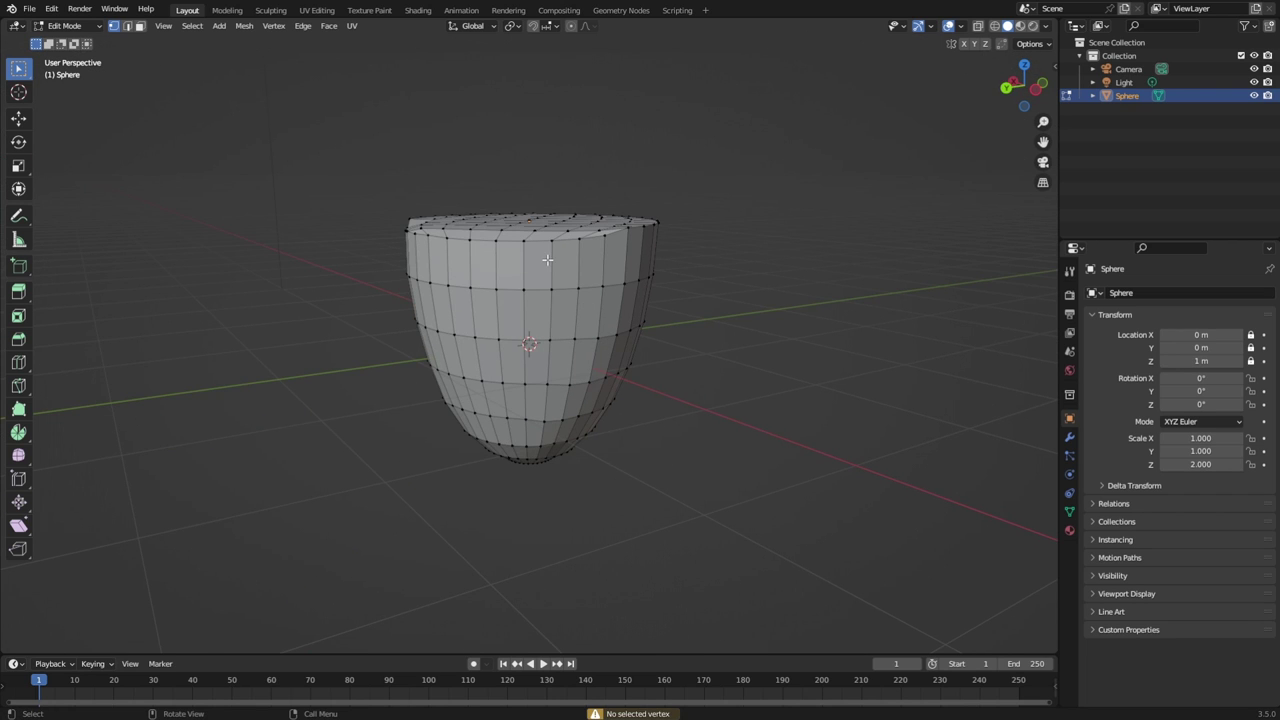
left_click_drag(391, 190, 568, 320)
right_click(565, 318)
left_click(559, 312)
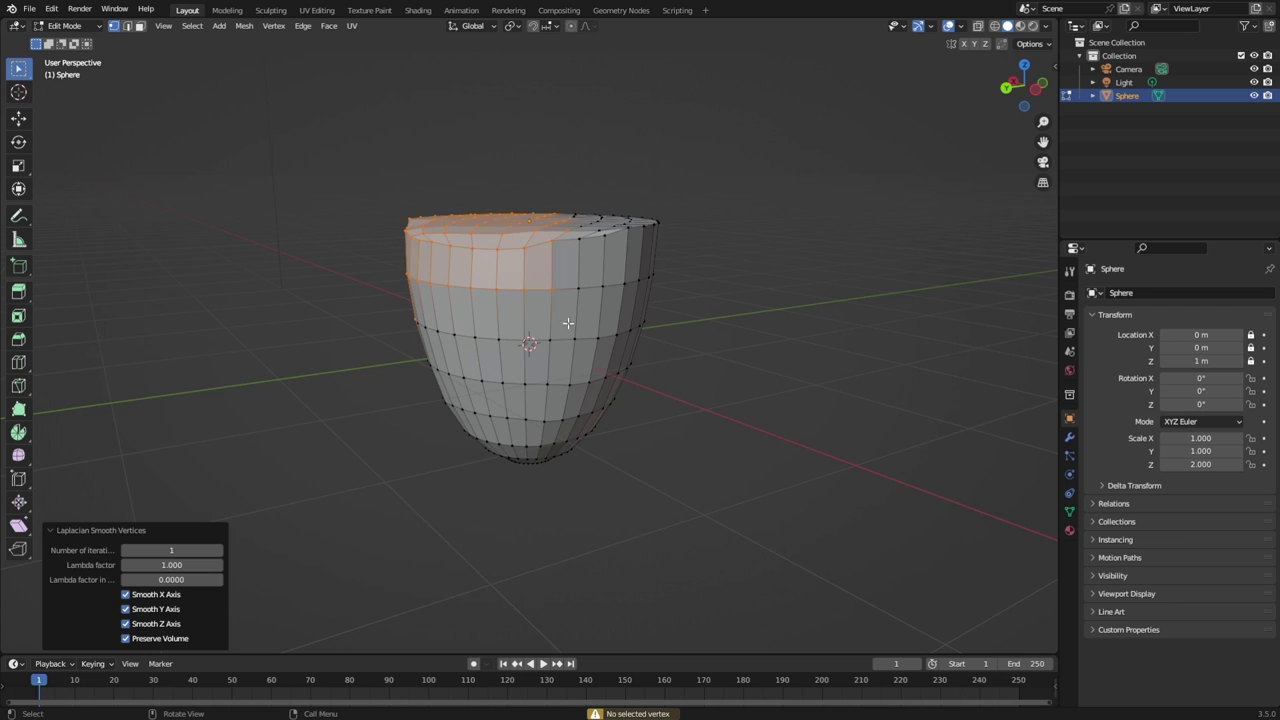
left_click(637, 511)
Examine the smoothed rim and flat cap of the hemisphere from several angles.
middle_click_drag(497, 237, 869, 291)
scroll(770, 230, "up", 6)
scroll(805, 245, "down", 6)
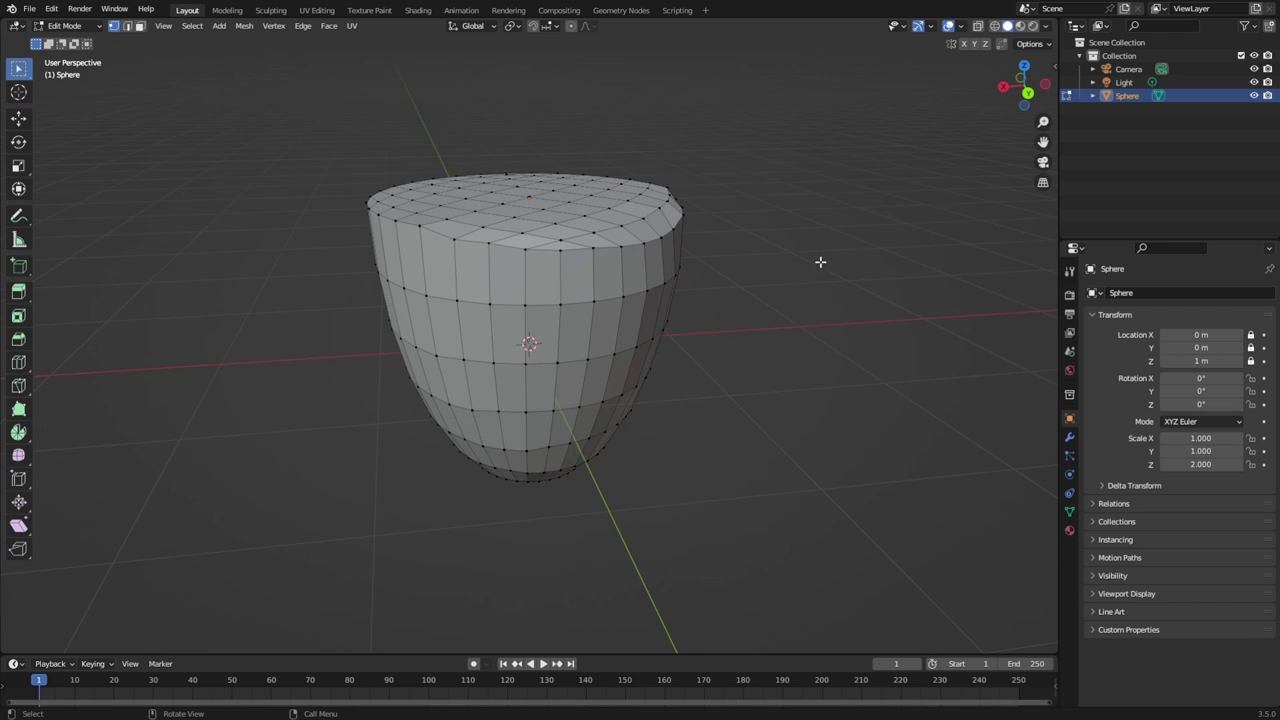
scroll(760, 251, "up", 3)
scroll(766, 254, "down", 1)
middle_click_drag(766, 254, 732, 244)
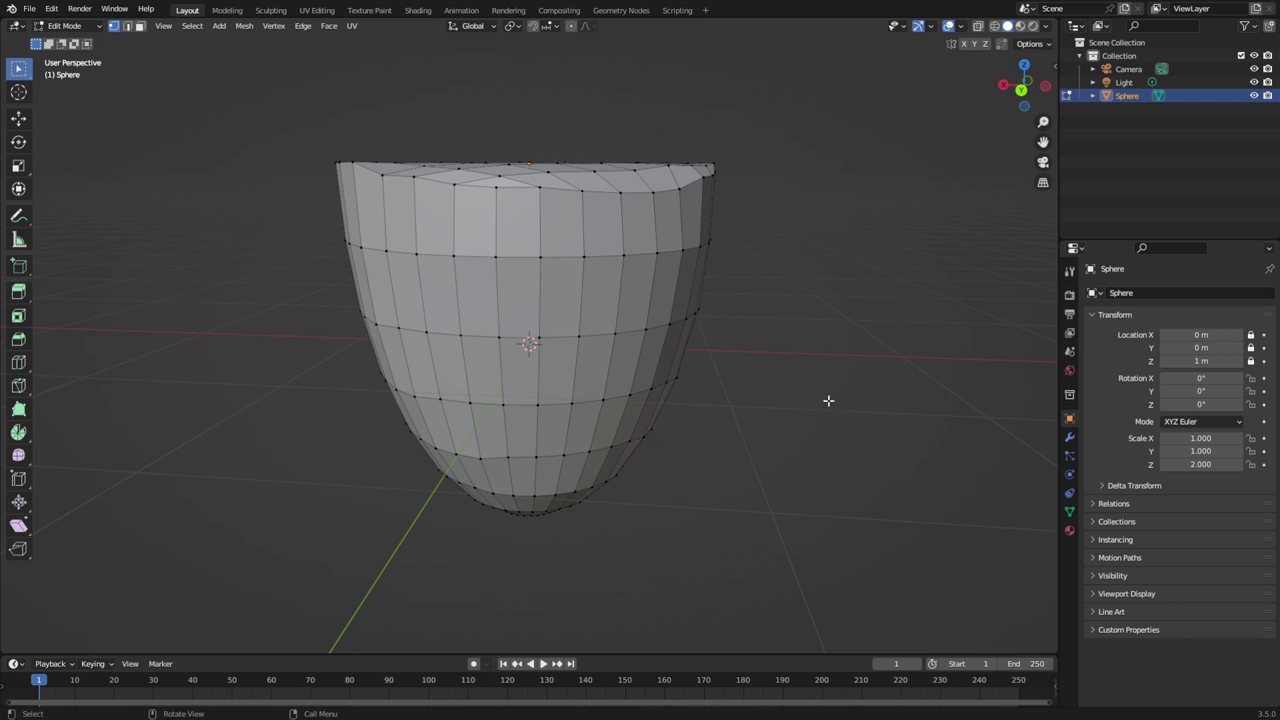
Select a short row of vertices on the ring below the rim and move it sideways across the hemisphere's wall.
left_click(670, 254, "alt")
key("g")
key("x")
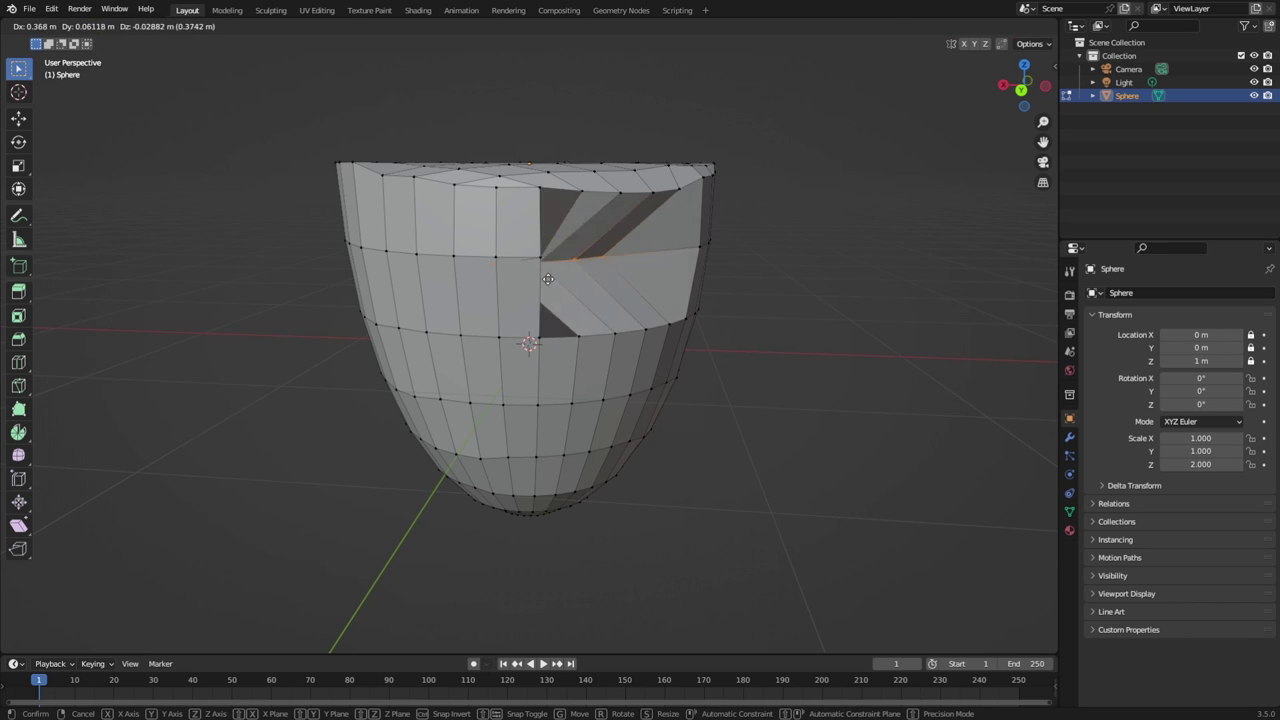
left_click(501, 277)
key("g")
left_click(405, 260)
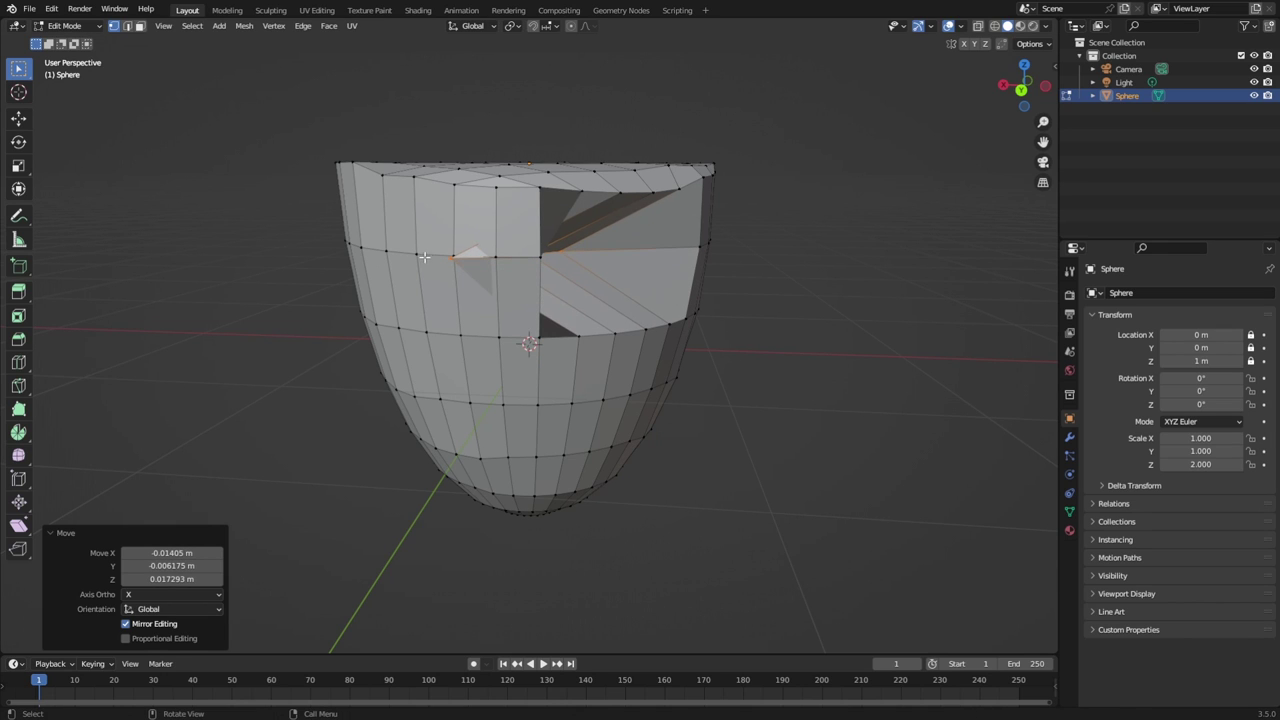
Edge Slide the moved vertices up to the hemisphere's rim with a factor of -1.
key("g")
key("g")
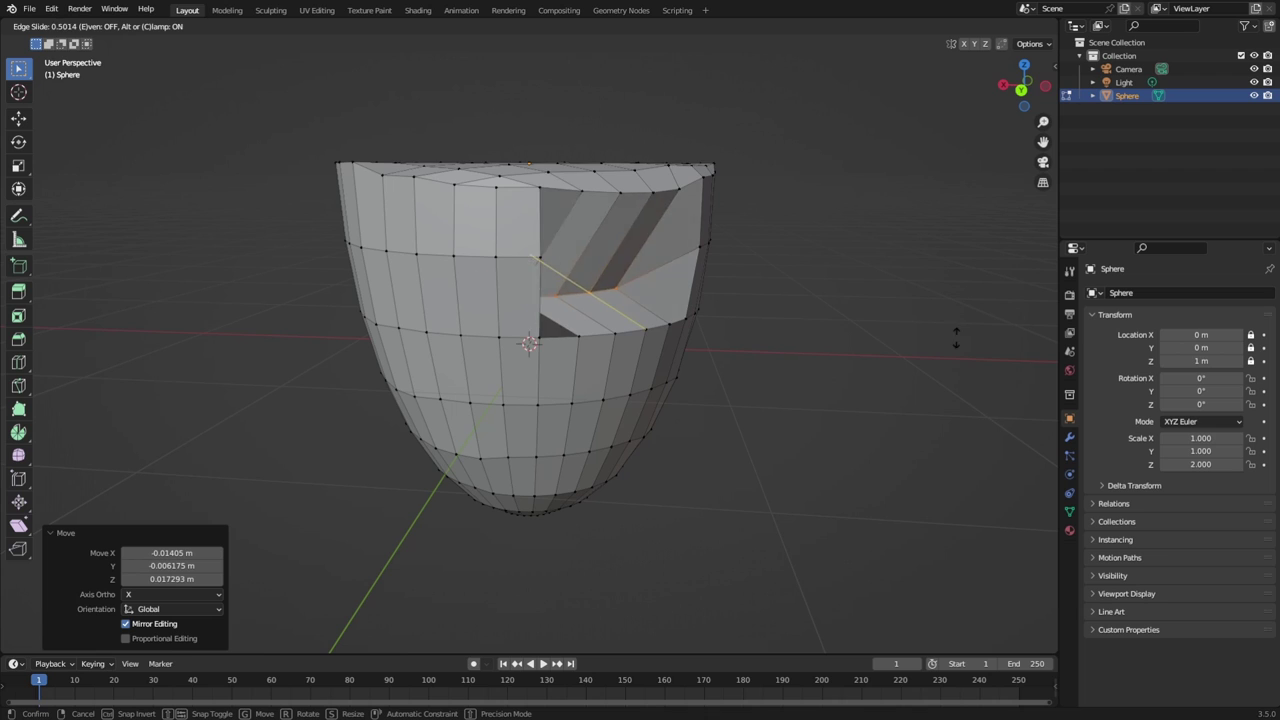
left_click(590, 75)
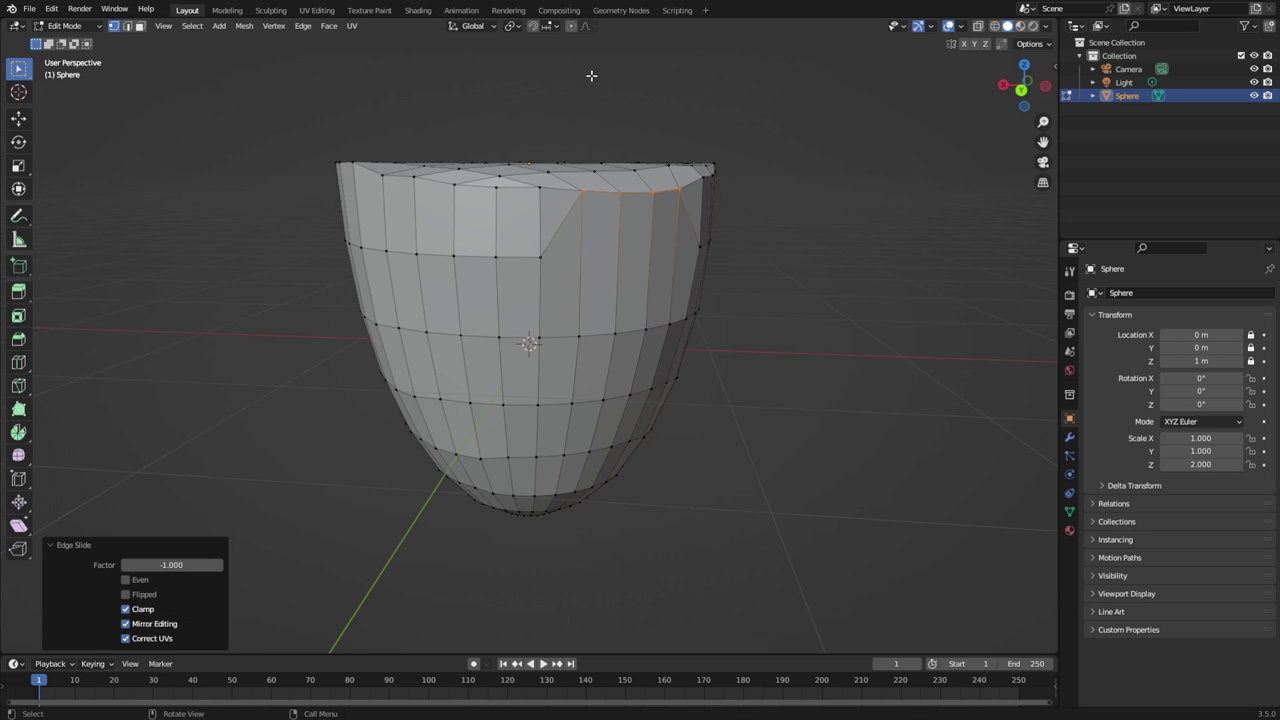
left_click(492, 255)
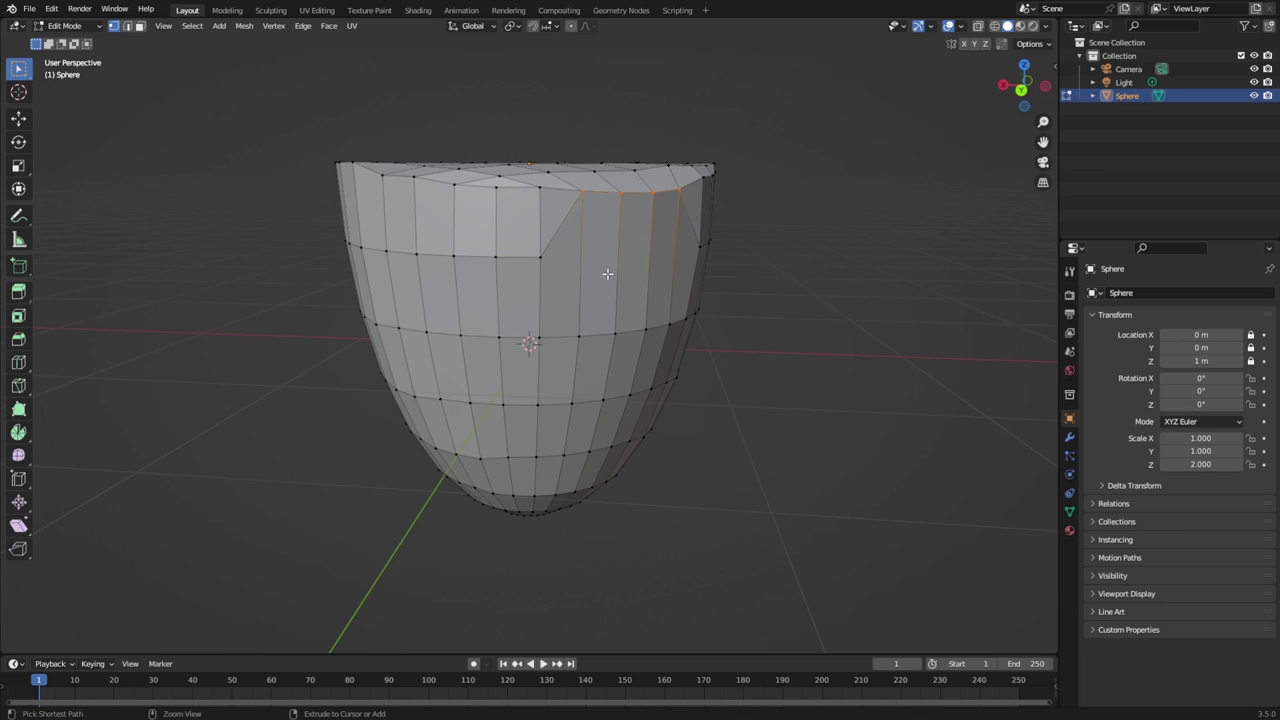
Undo the edge slide, the vertex moves and the earlier Smooth Laplacian operations and selections, back to the unsmoothed hemisphere with its gridded cap.
key("ctrl+z")
key("ctrl+z")
key("ctrl+z")
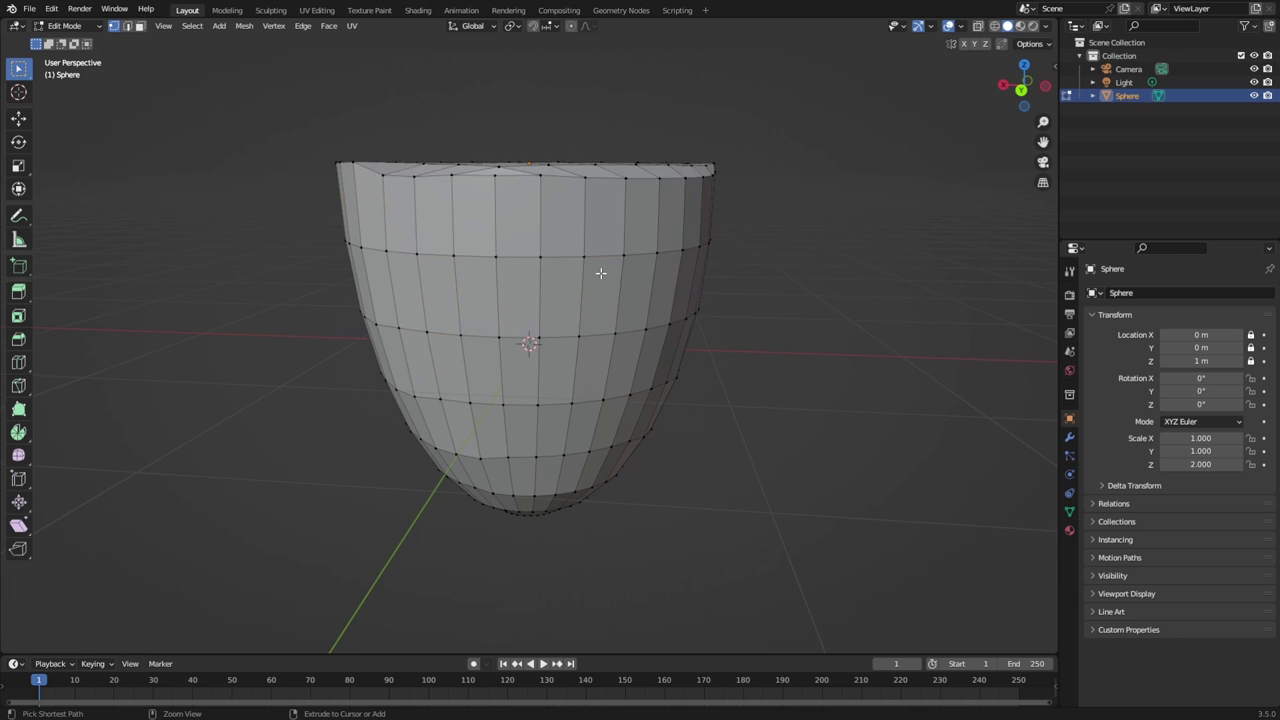
key("ctrl+z")
key("ctrl+z")
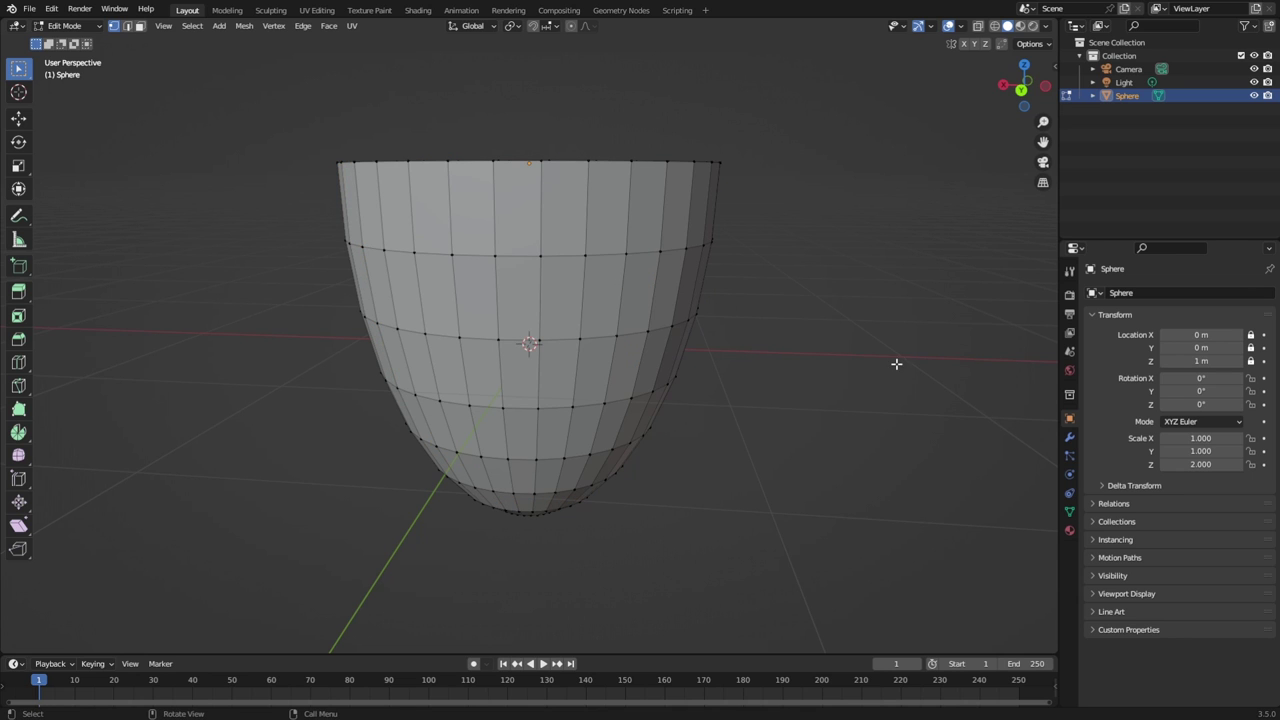
middle_click_drag(821, 322, 794, 329)
key("ctrl+z")
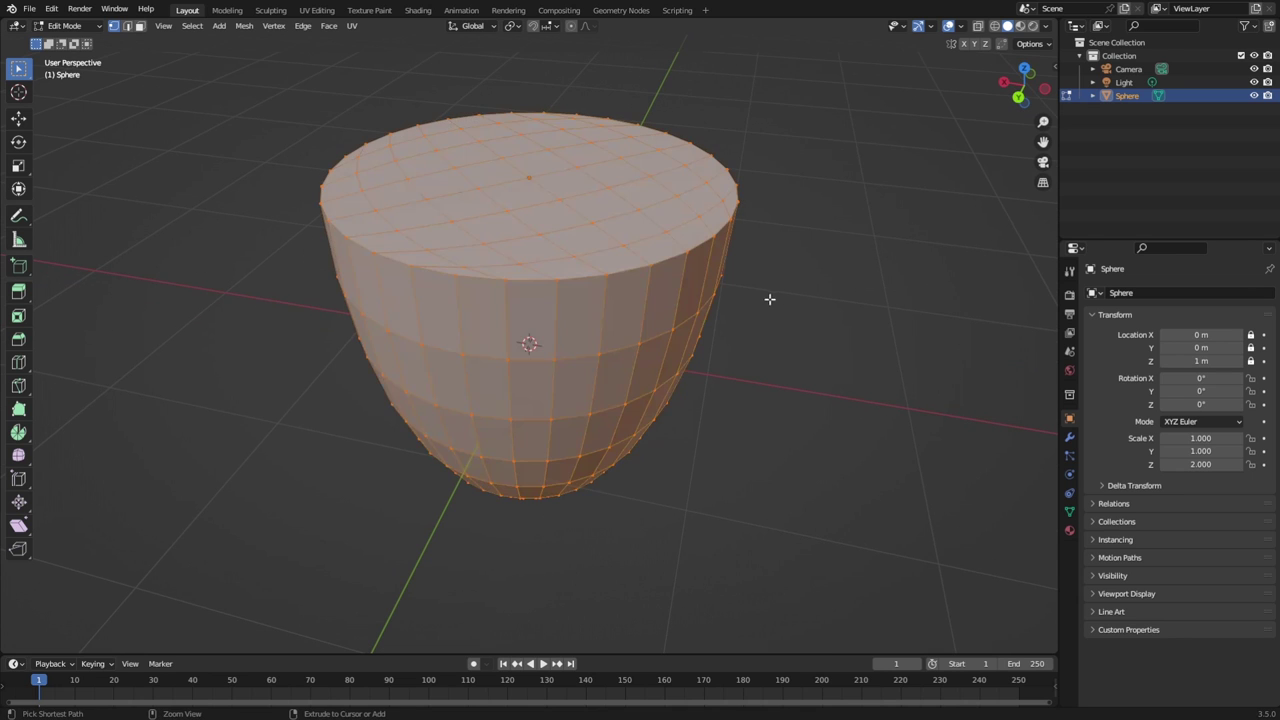
key("ctrl+z")
key("ctrl+z")
key("ctrl+z")
key("ctrl+z")
key("ctrl+z")
key("ctrl+z")
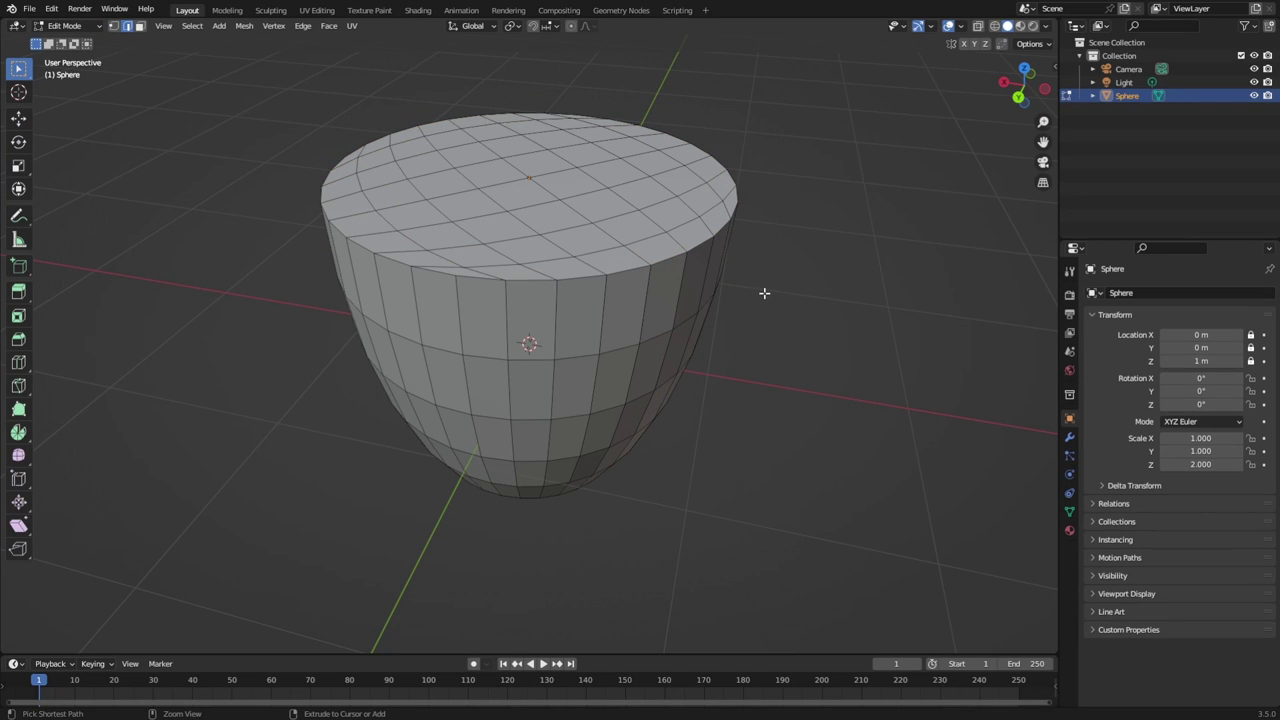
Box-select the hemisphere's visible edges from the side and deselect all geometry linked to them.
middle_click_drag(763, 297, 785, 237)
middle_click_drag(861, 322, 643, 327)
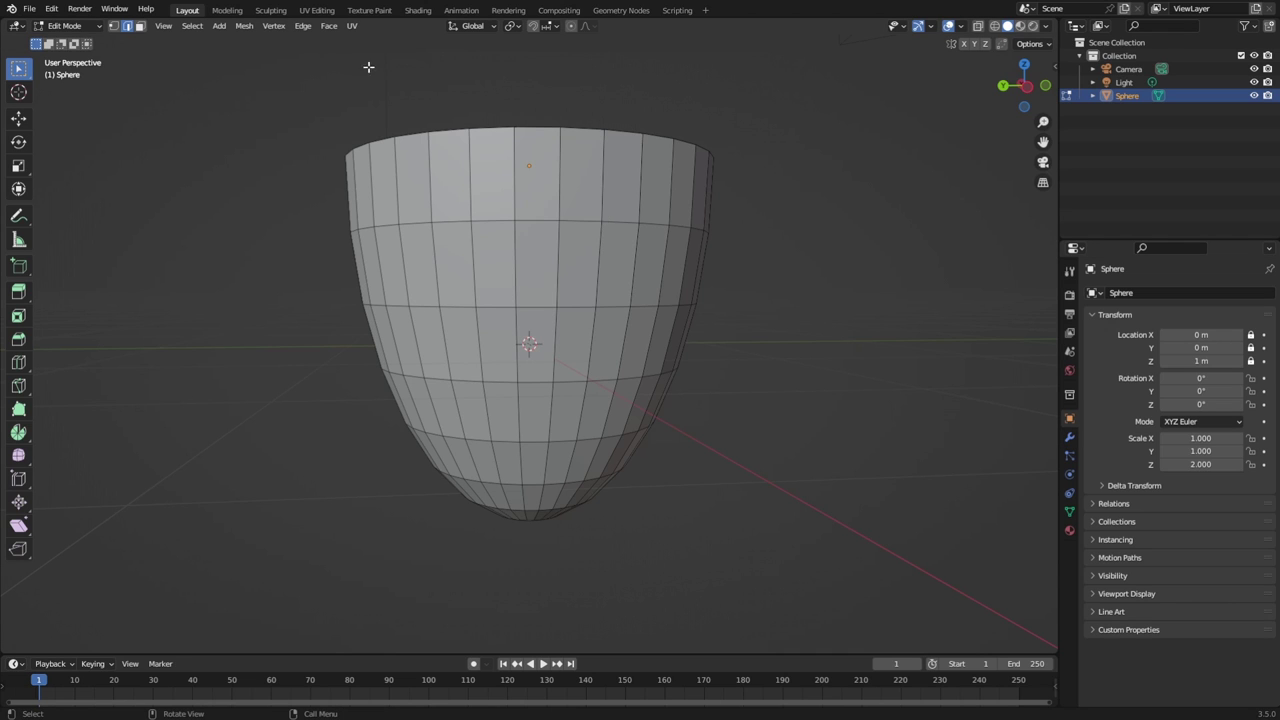
left_click_drag(277, 93, 788, 556)
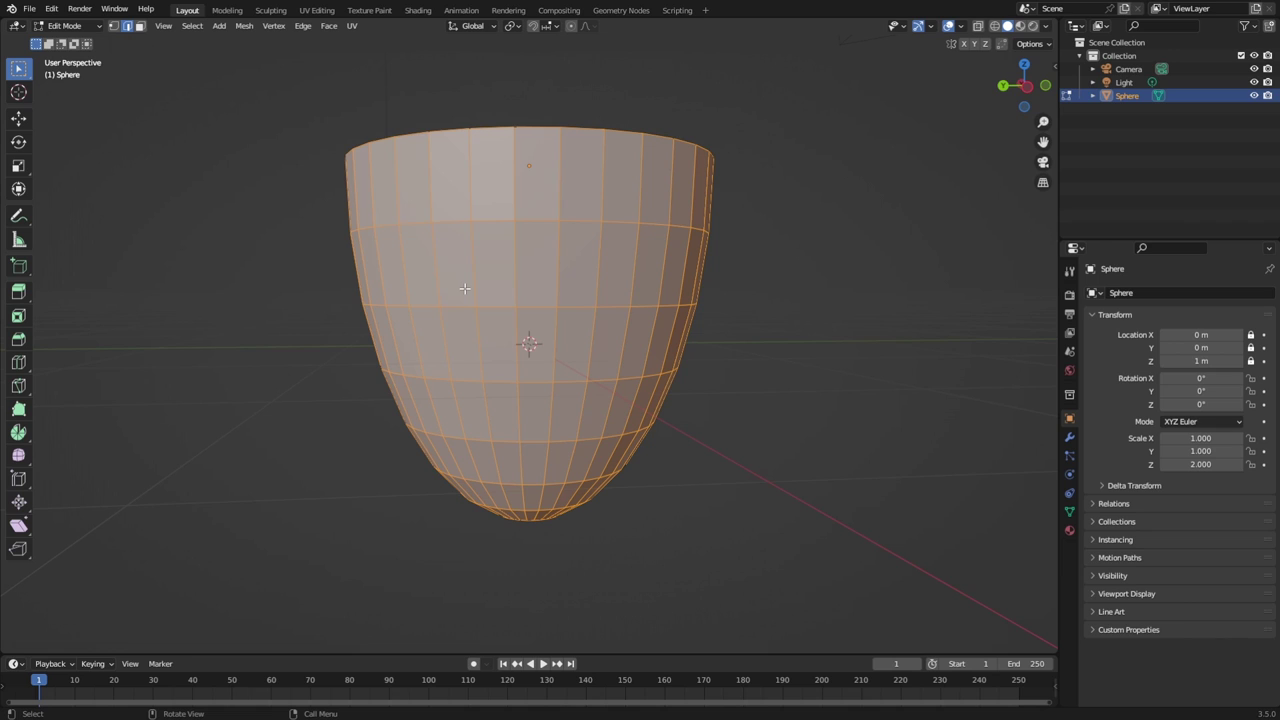
key("shift+l")
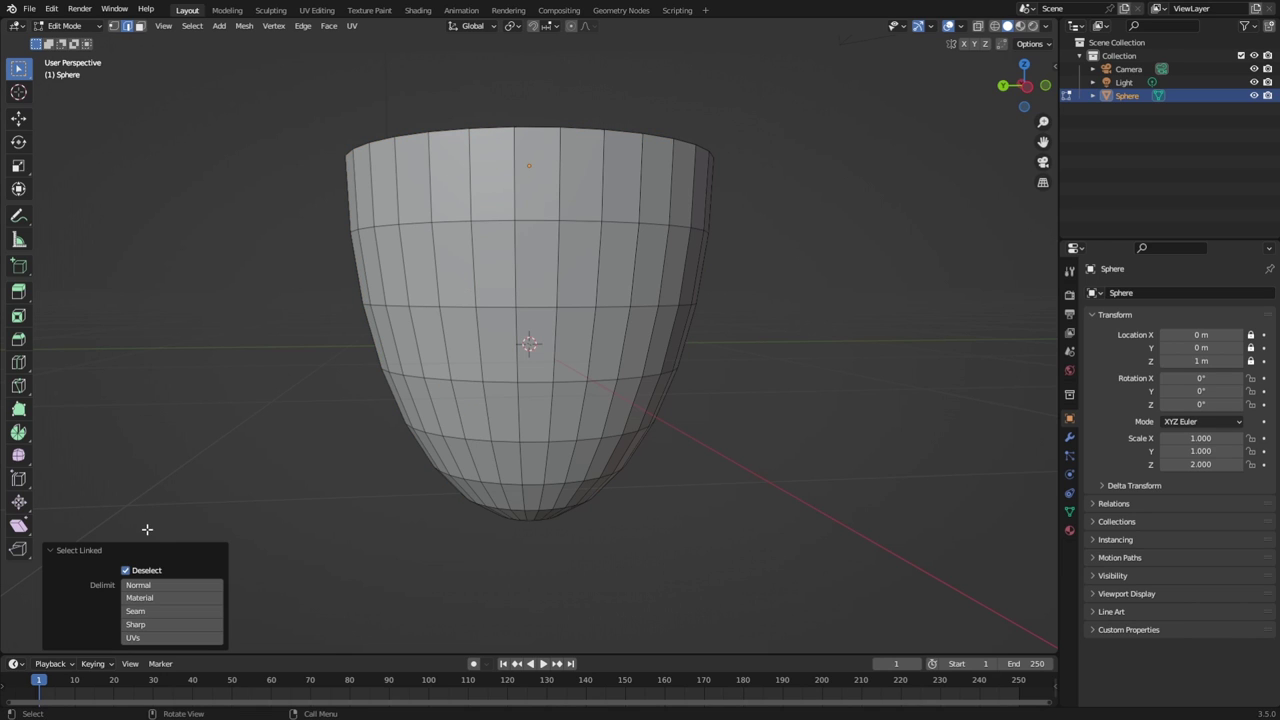
Box-select the hemisphere's visible edges and try to fill the selection with a single large face.
left_click_drag(200, 106, 814, 566)
left_click(784, 545)
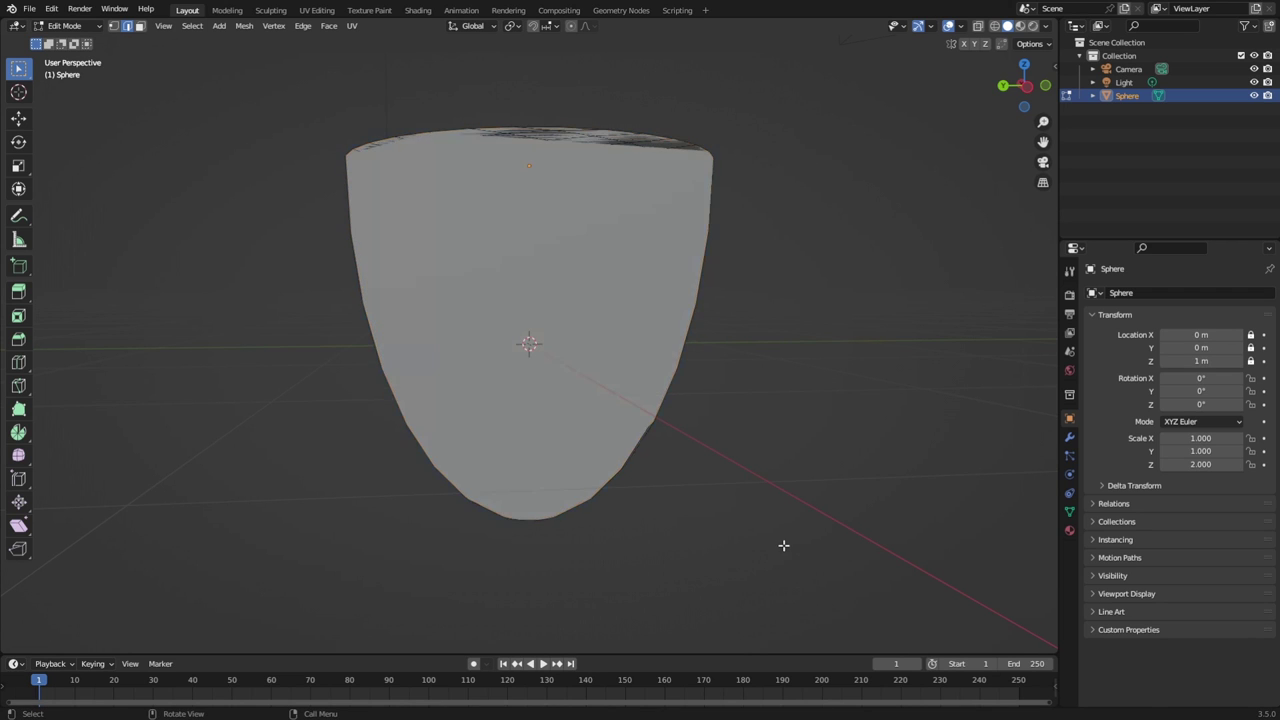
middle_click_drag(757, 363, 686, 346)
key("l")
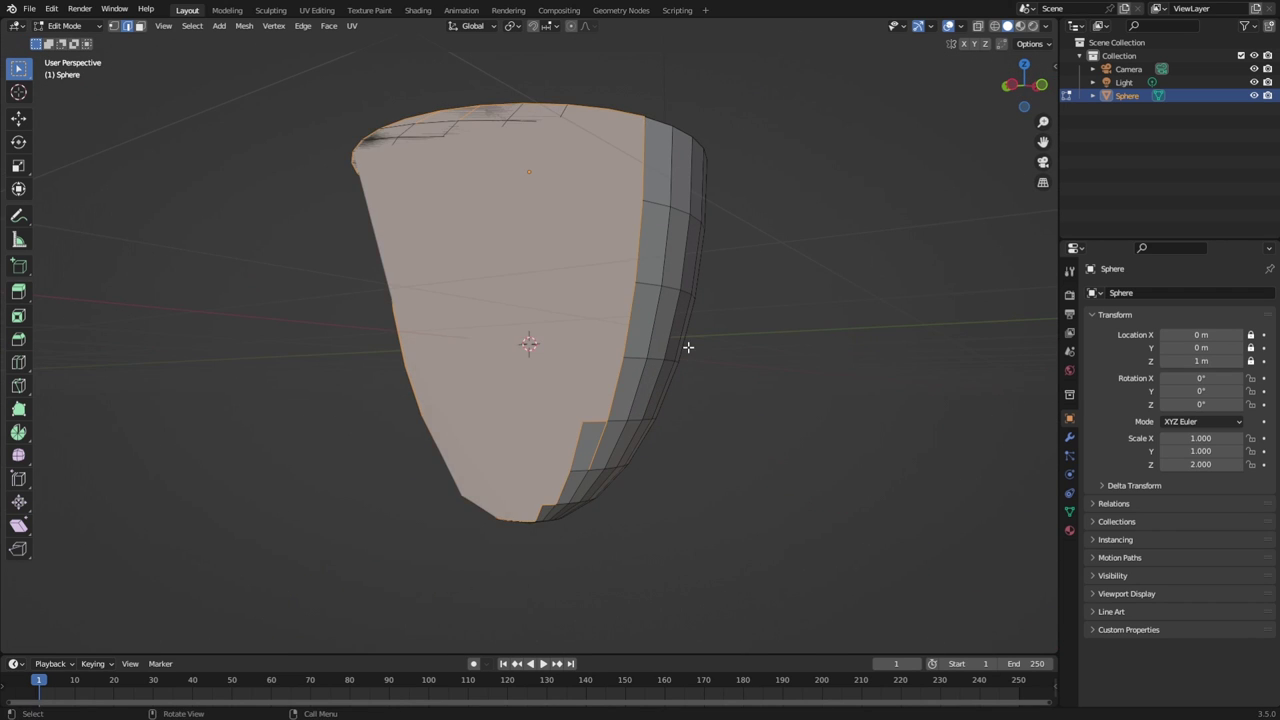
left_click(767, 353)
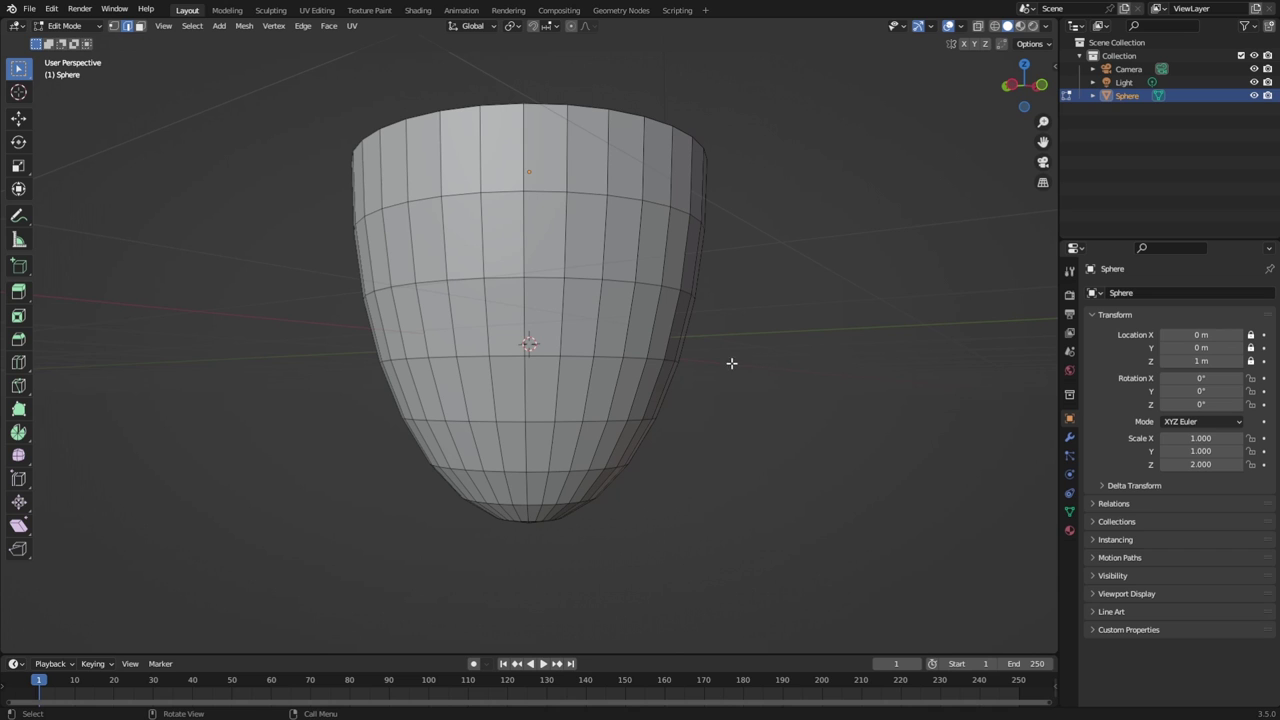
Box-select the hemisphere's visible side, try scaling it down to about 0.04, and undo the change.
left_click_drag(276, 105, 803, 576)
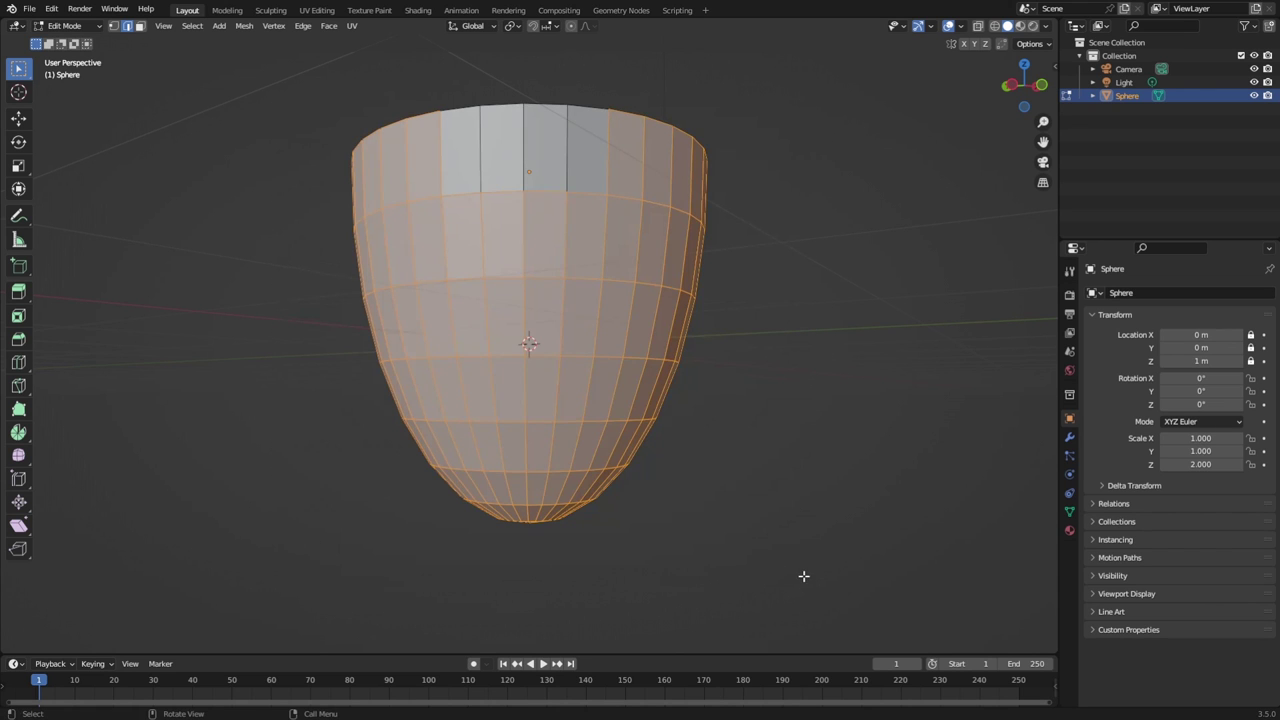
mouse_move(788, 366)
middle_mouse_down()
mouse_move(729, 449)
mouse_move(801, 346)
middle_mouse_up()
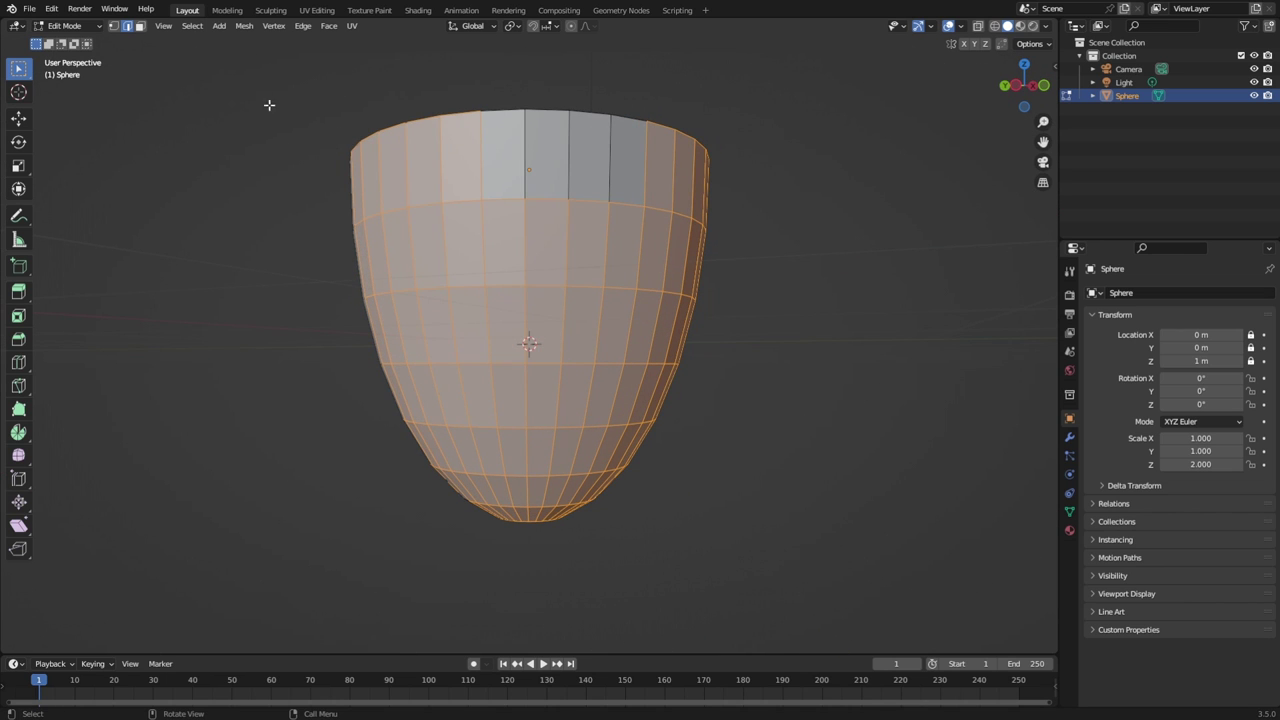
left_click_drag(256, 88, 775, 553)
key("e")
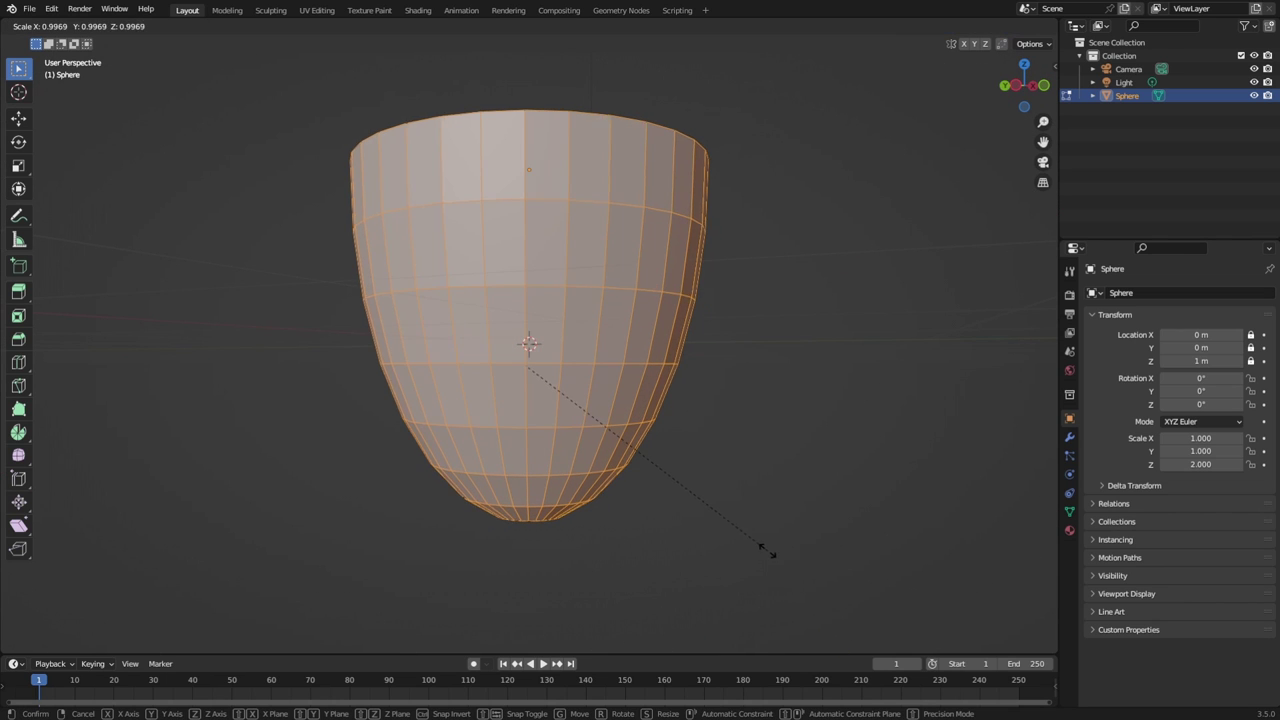
key("s")
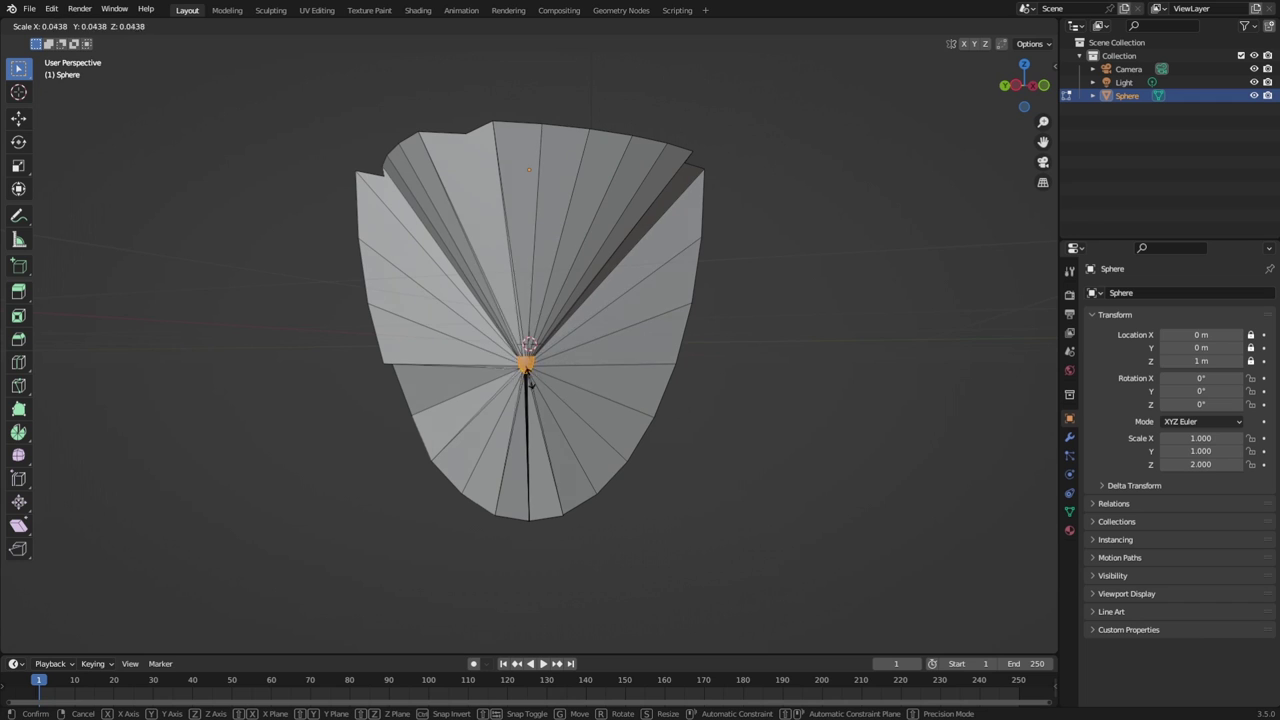
left_click(597, 400)
middle_click_drag(810, 375, 660, 426)
key("ctrl+z")
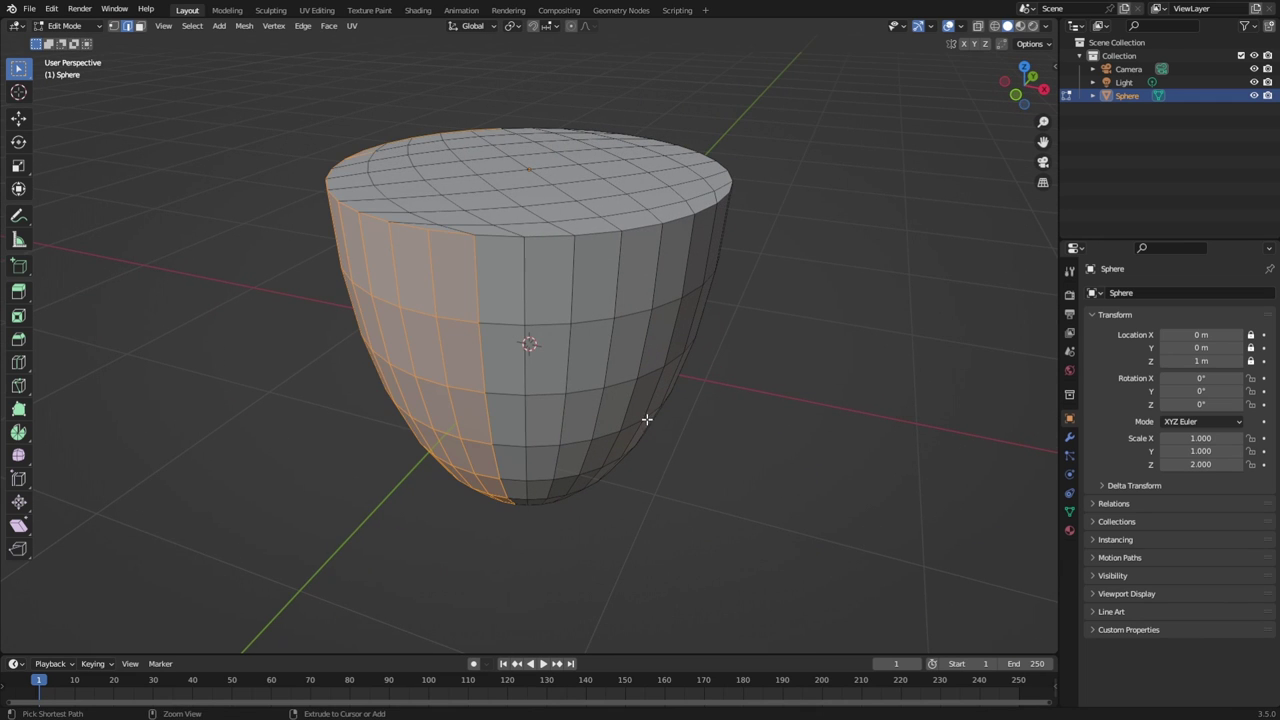
Box-select the hemisphere from above, try scaling the selection up to about 1.9, and undo the scaling.
left_click(622, 485)
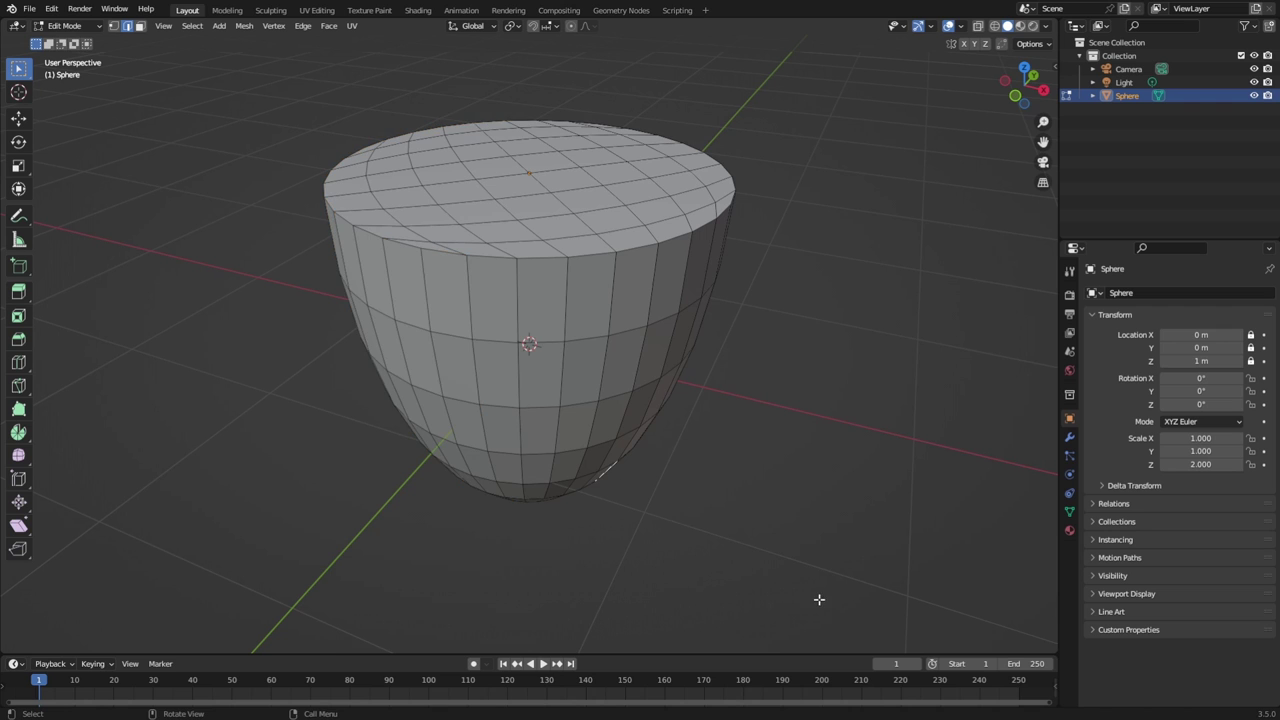
mouse_move(817, 600)
left_mouse_down()
mouse_move(314, 86)
mouse_move(194, 37)
left_mouse_up()
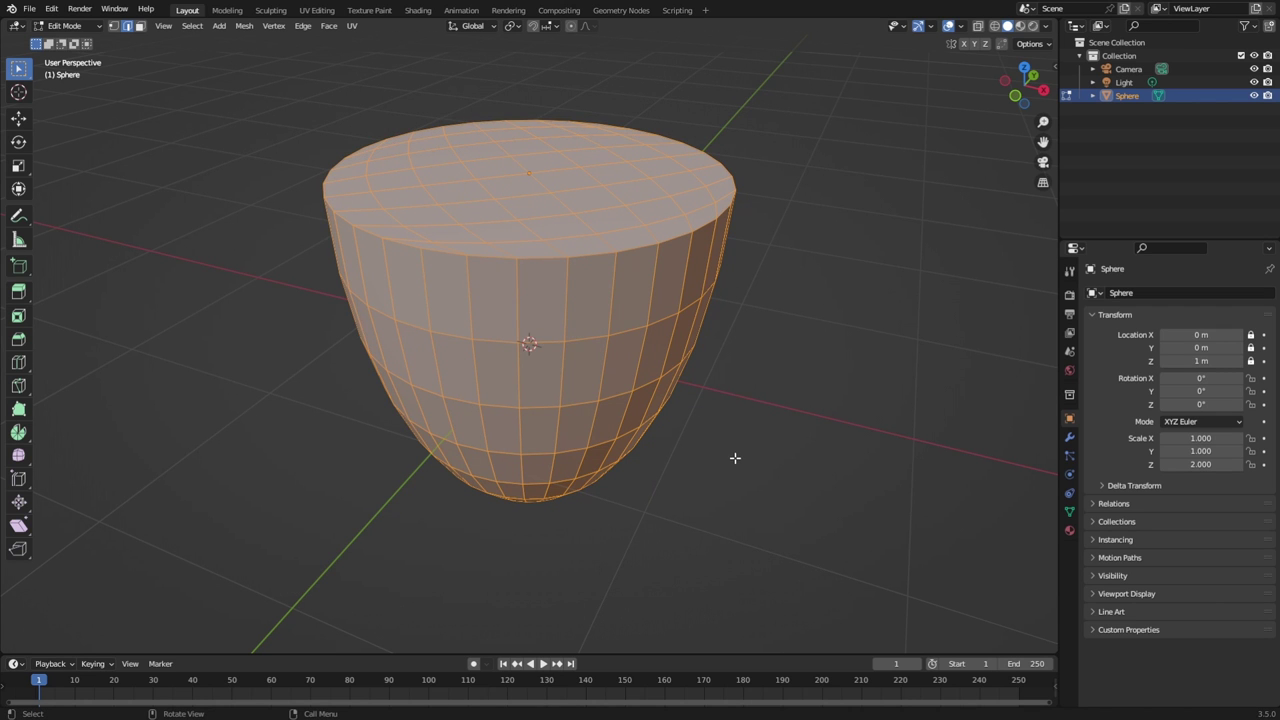
middle_click_drag(735, 458, 441, 338)
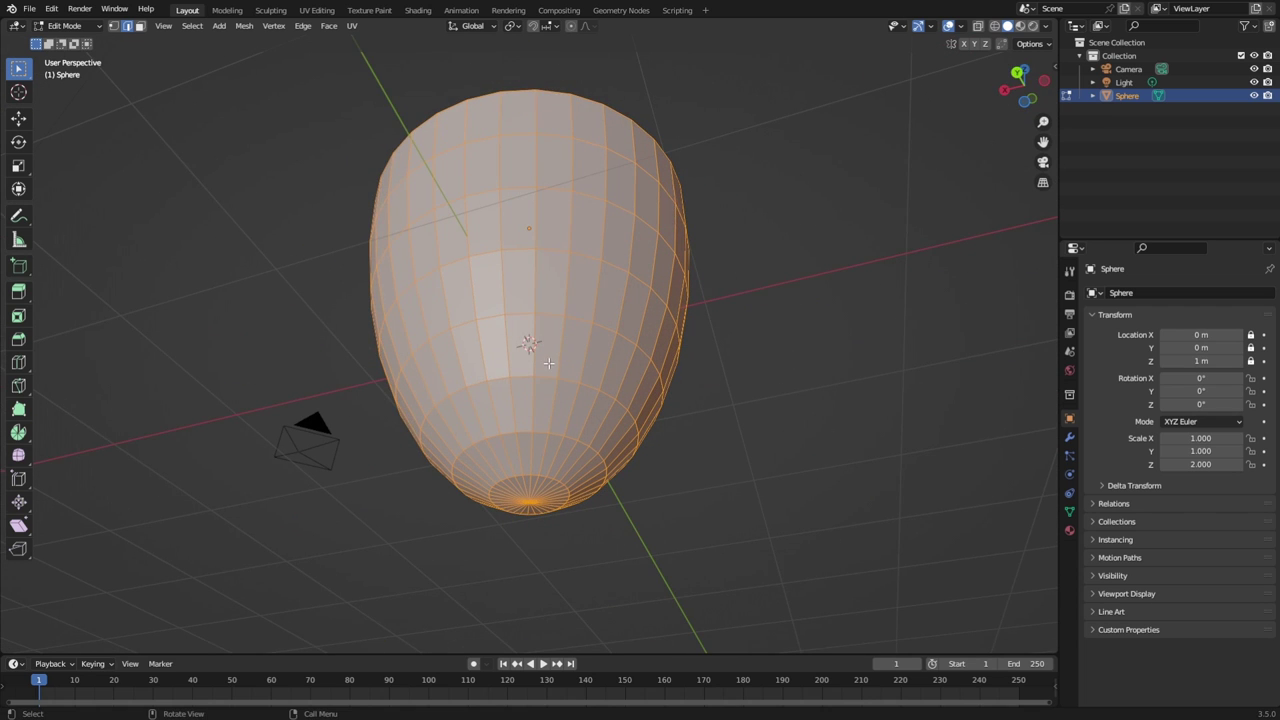
key("s")
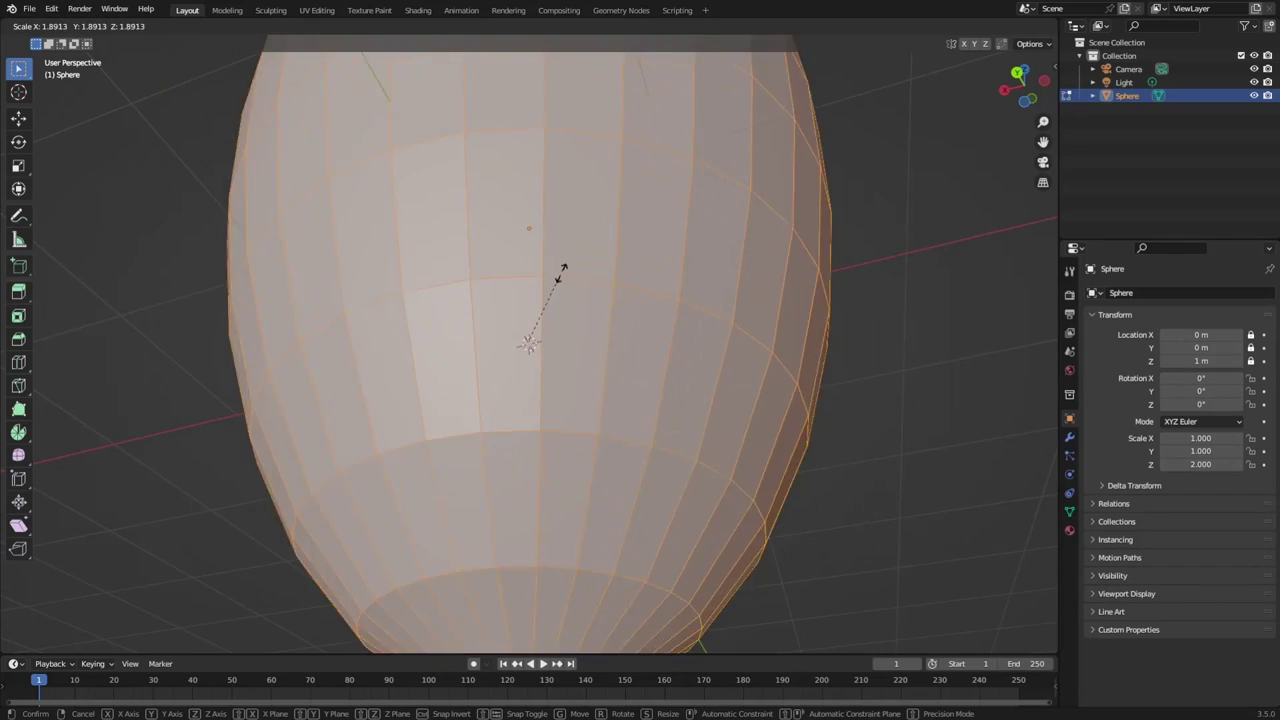
left_click(530, 339)
key("ctrl+z")
Switch the viewport shading to Material Preview.
key("z")
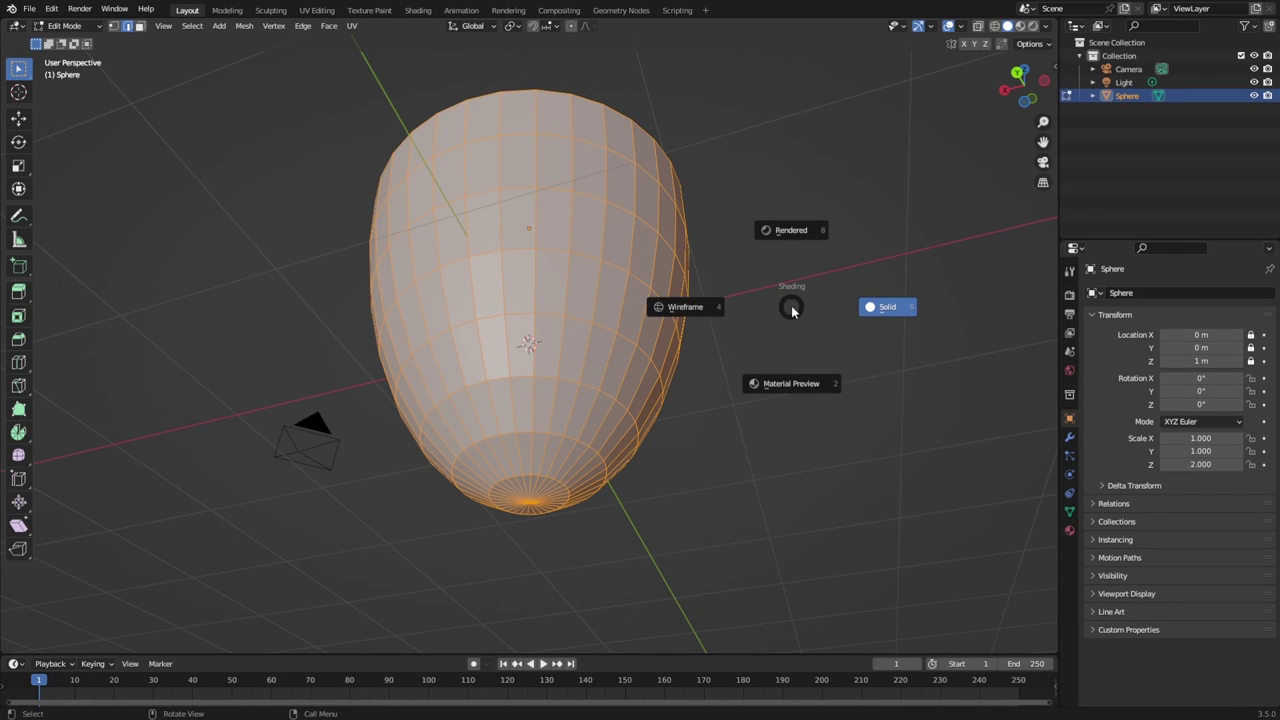
left_click(831, 266)
left_click(808, 294)
Select edges along the hemisphere's rim and side, and undo the selection.
mouse_move(808, 294)
middle_mouse_down()
mouse_move(666, 414)
mouse_move(648, 403)
mouse_move(914, 380)
middle_mouse_up()
key("a")
left_click(703, 363, "alt")
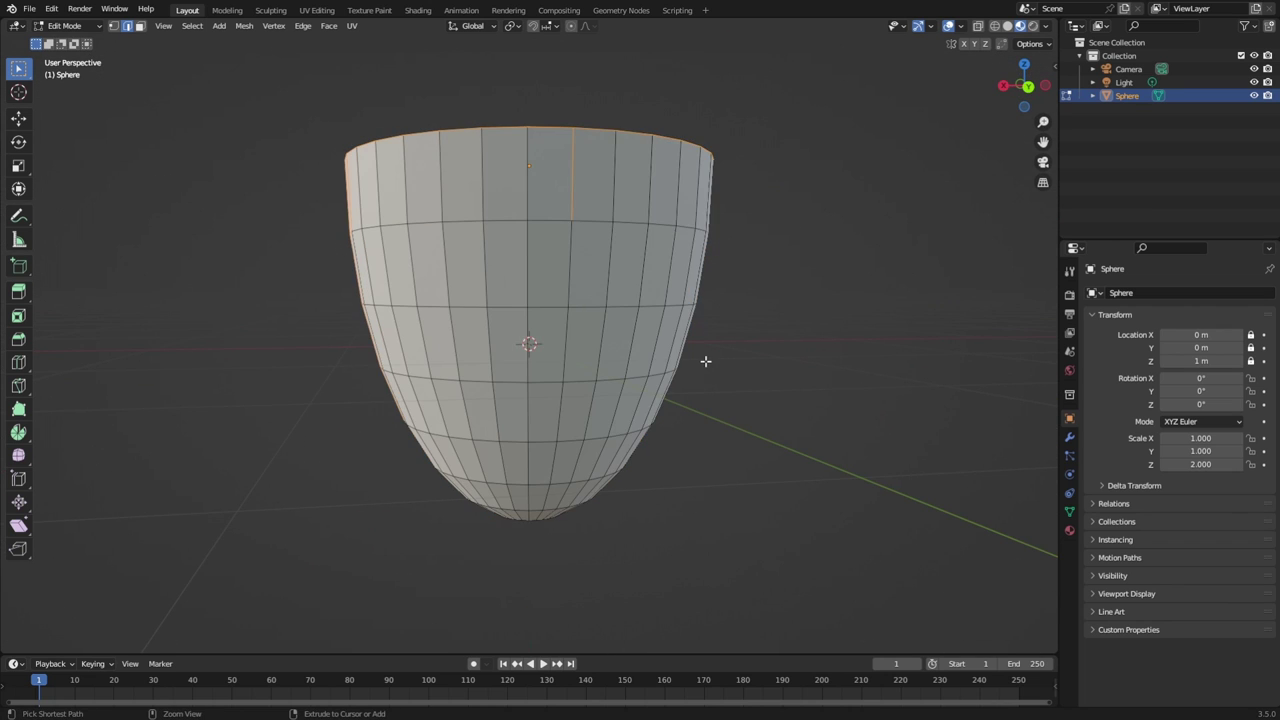
key("ctrl+z")
key("ctrl+shift+z")
key("ctrl+z")
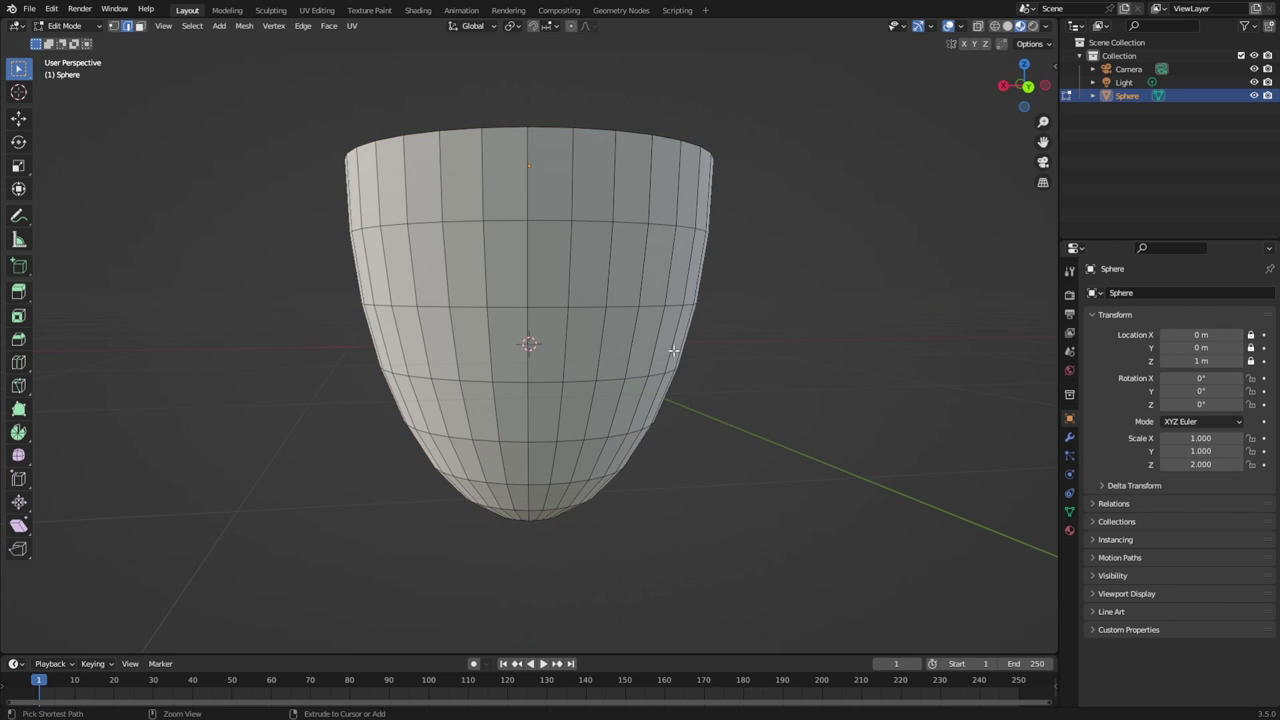
Look through the Sphere's modifier, particle, physics, constraint, material and mesh data properties.
middle_click_drag(787, 400, 422, 315)
scroll(472, 352, "down", 4)
middle_click_drag(707, 332, 925, 306)
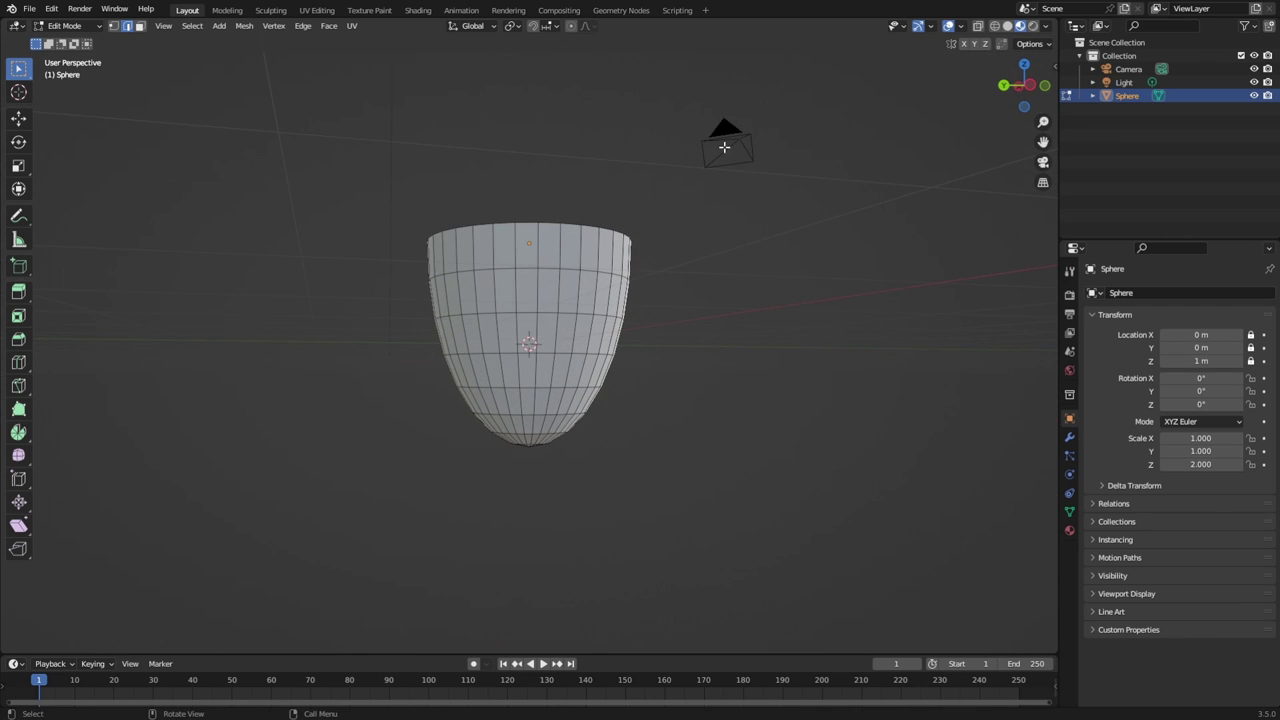
left_click(1069, 438)
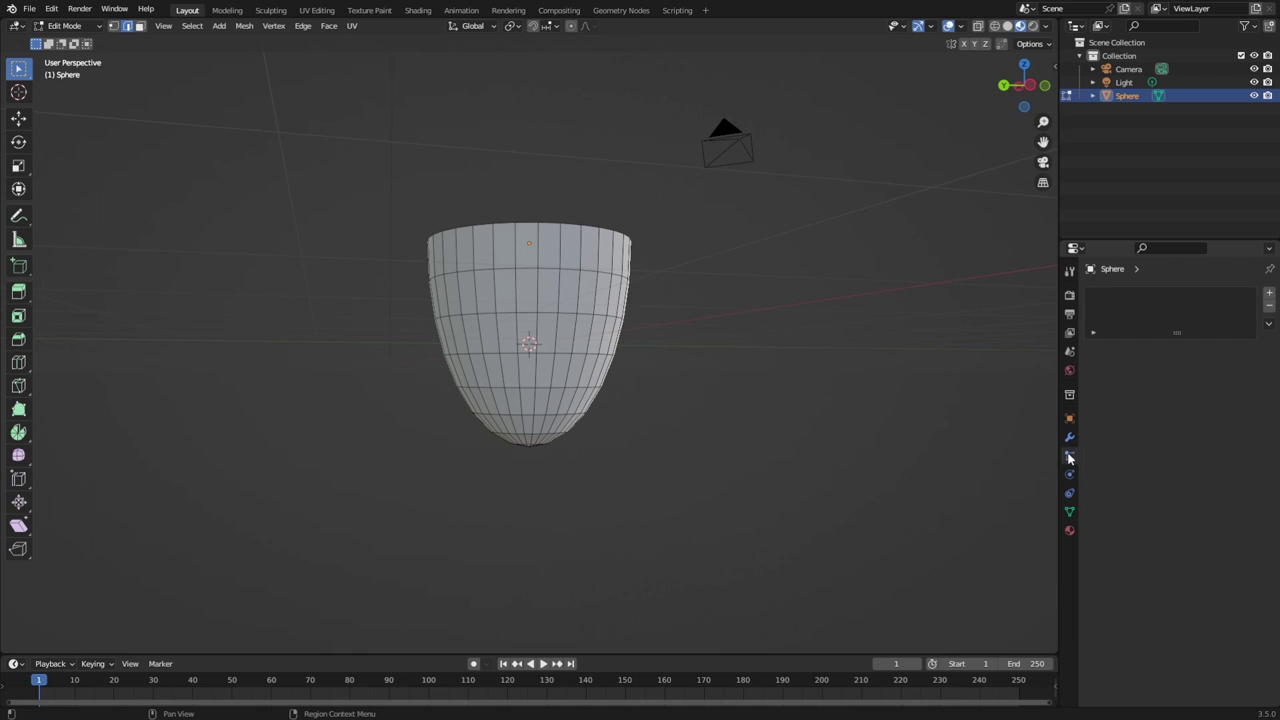
left_click(1069, 456)
left_click(1069, 474)
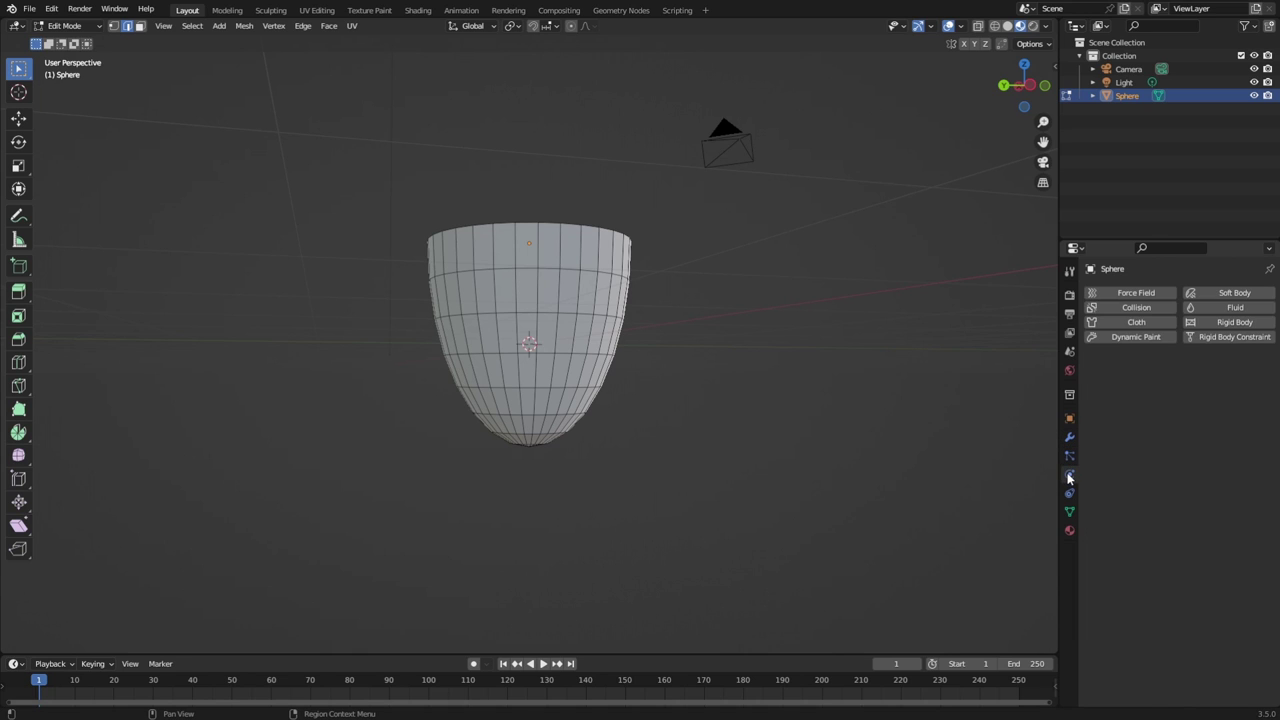
left_click(1069, 493)
left_click(1070, 512)
left_click(1070, 530)
left_click(1069, 512)
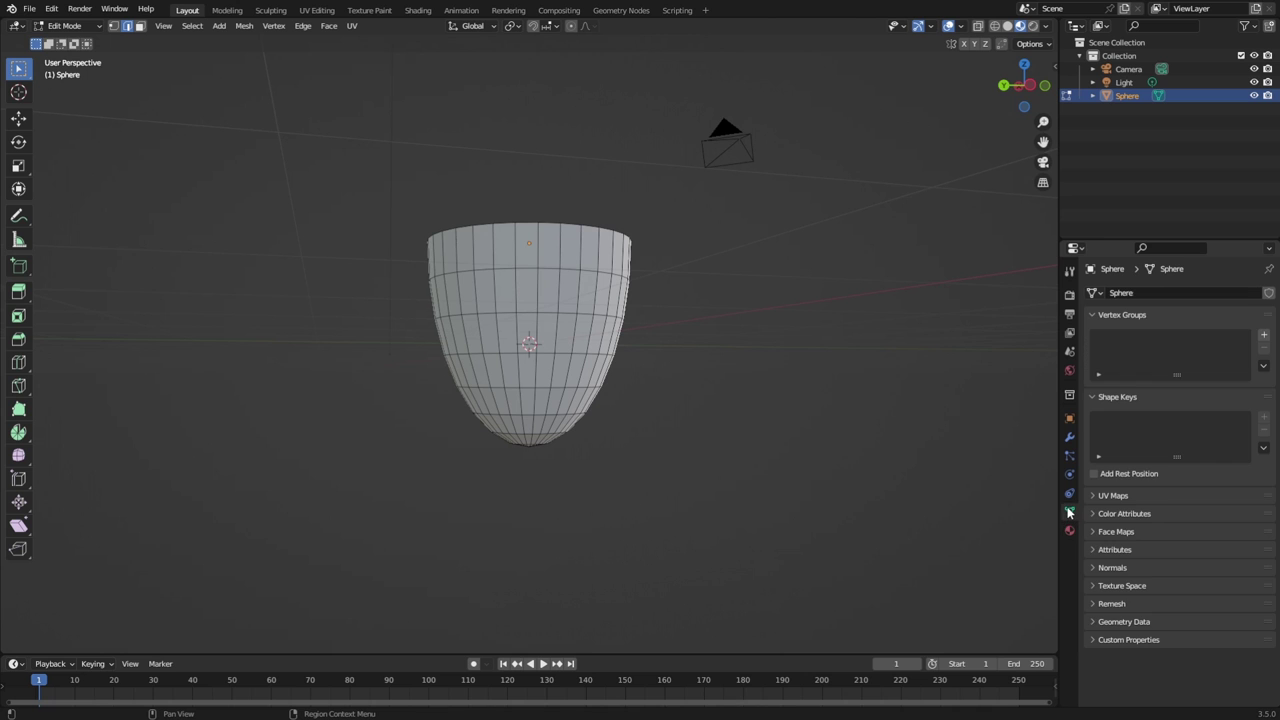
Select the entire hemisphere mesh, including its flat cap, and open the object's physics properties.
left_click_drag(315, 155, 664, 474)
middle_click_drag(748, 304, 537, 290)
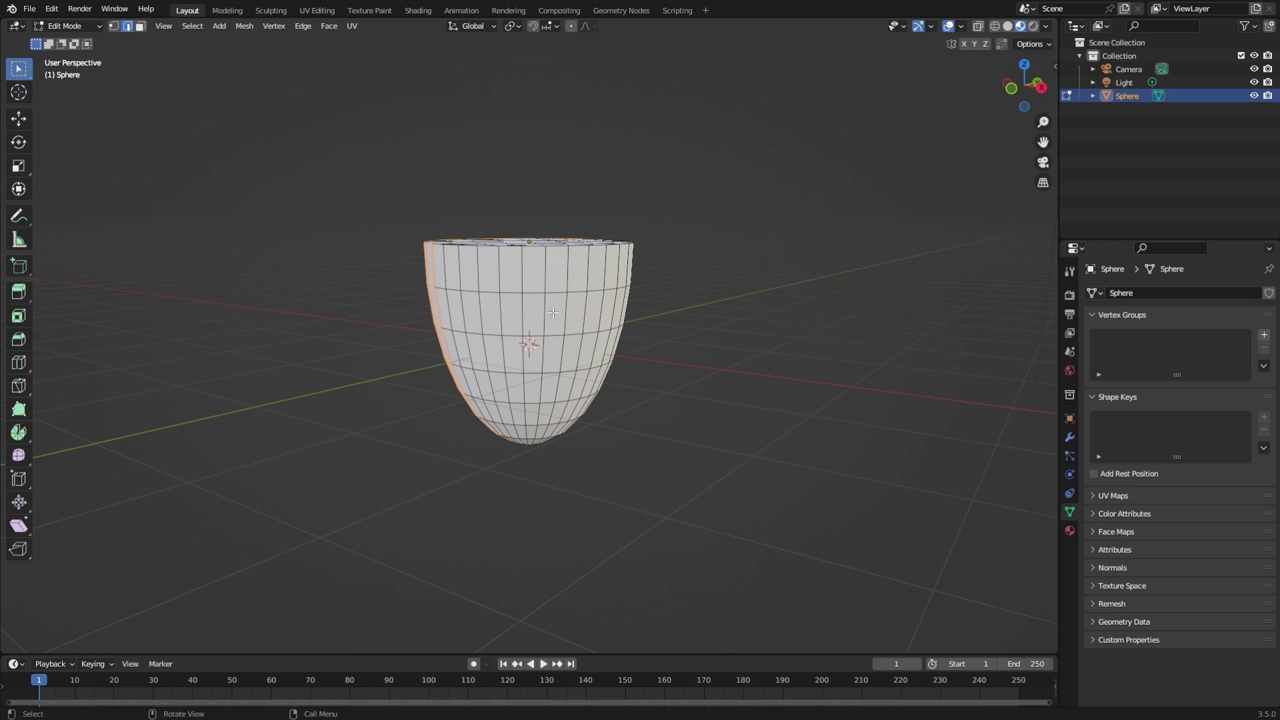
middle_click_drag(389, 203, 394, 240)
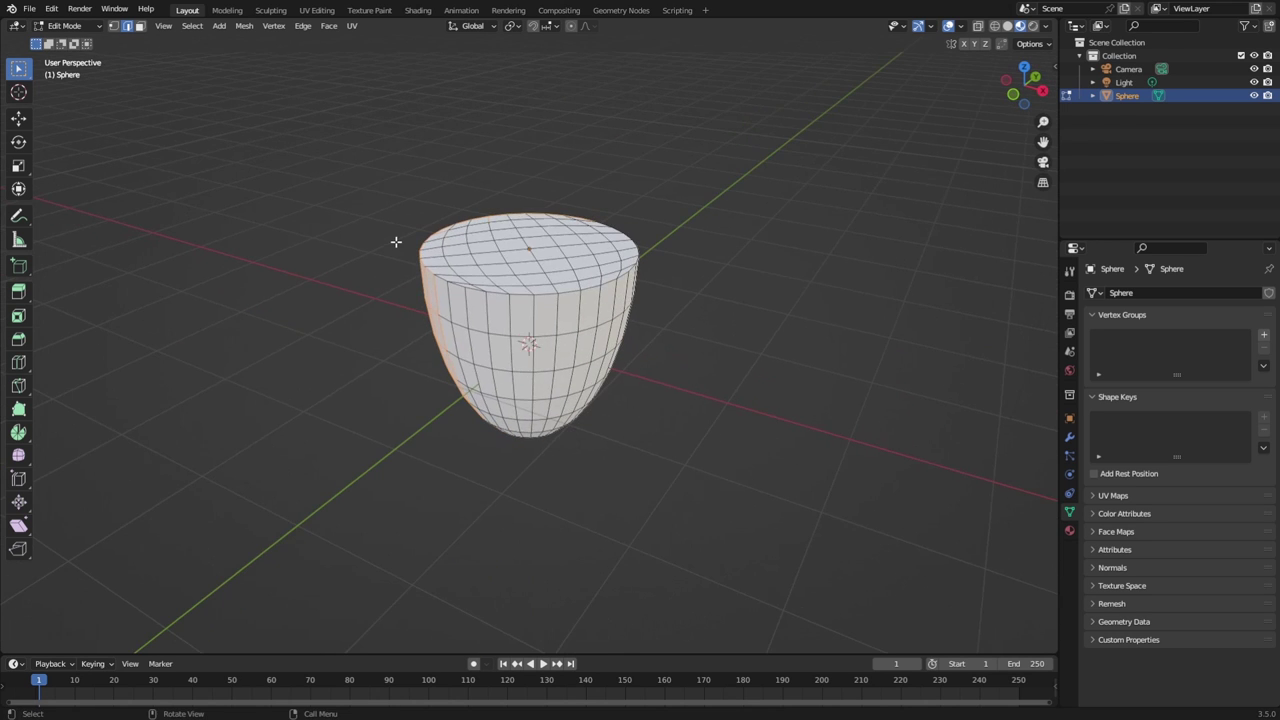
key("a")
middle_click_drag(811, 384, 1100, 397)
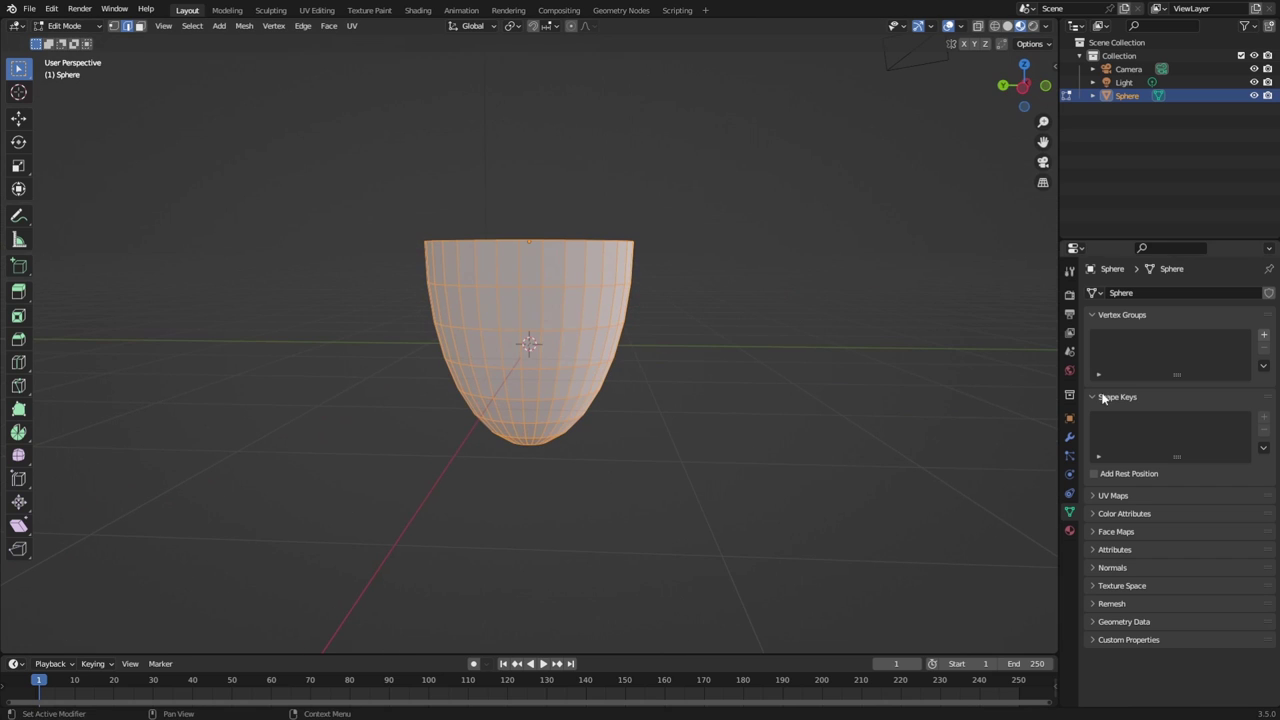
left_click(1069, 476)
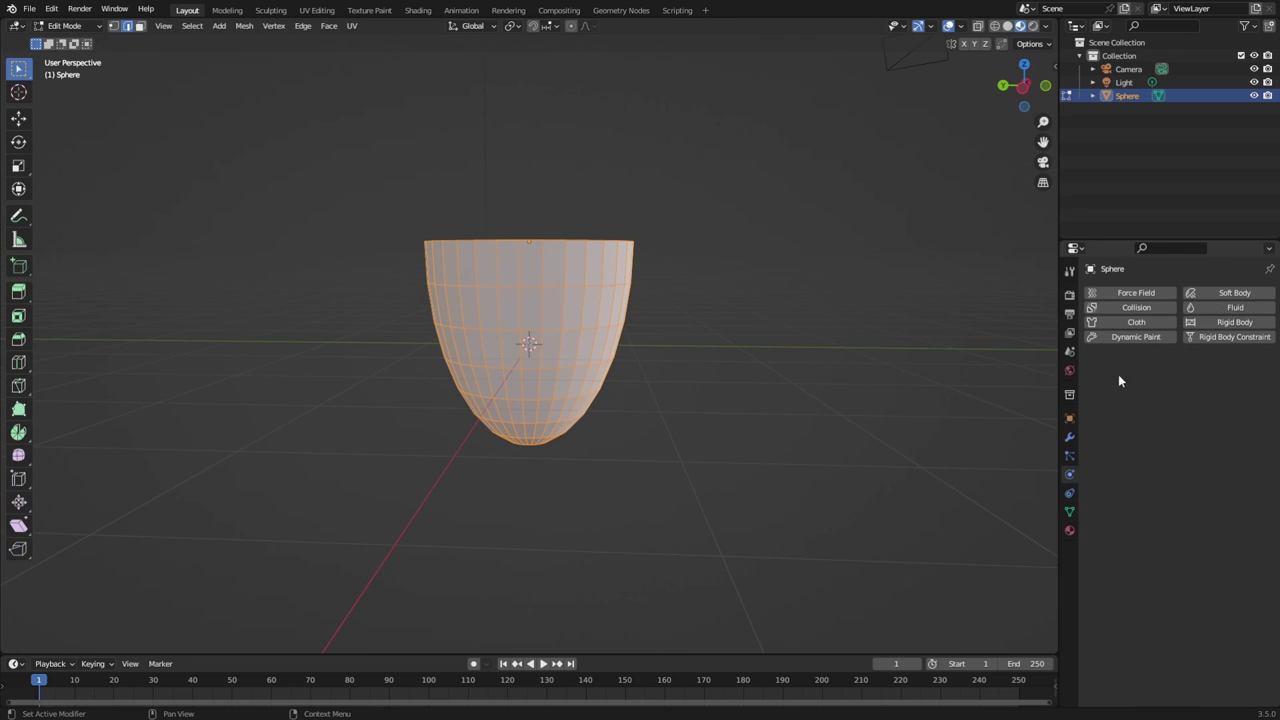
Look through the Sphere's constraint, physics and object properties, as well as the world and collection properties.
left_click(1069, 498)
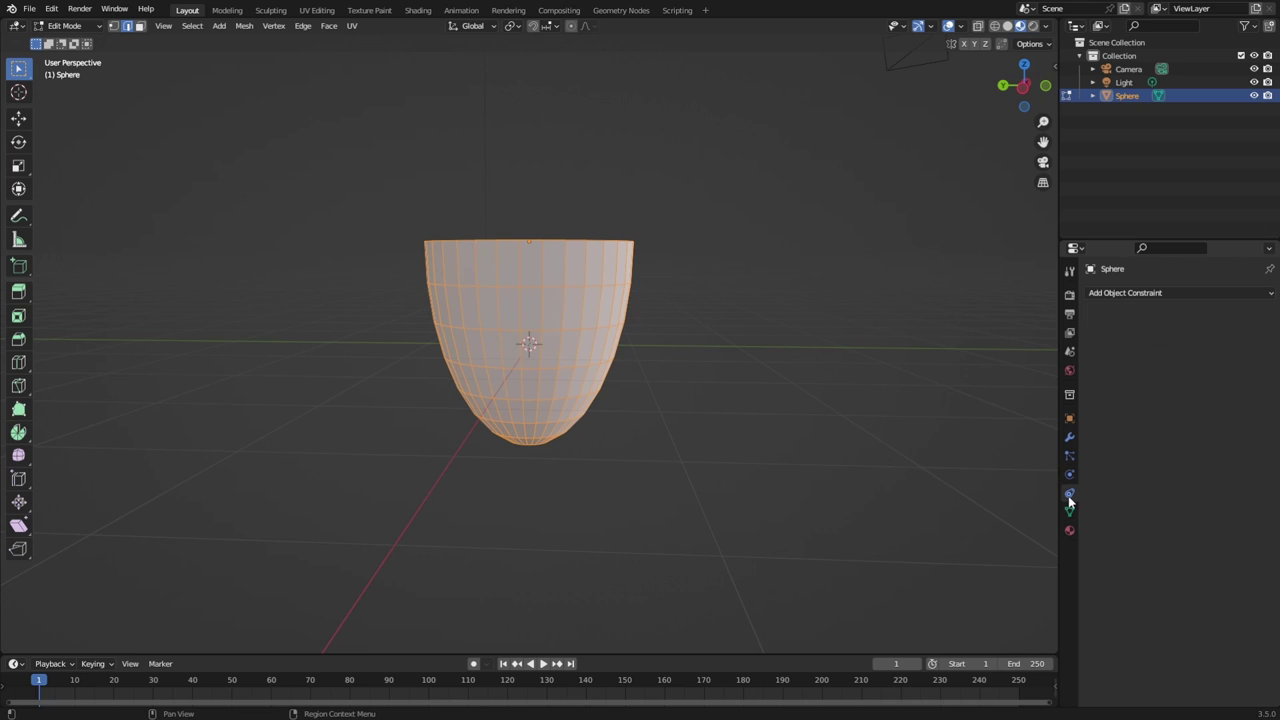
left_click(1069, 477)
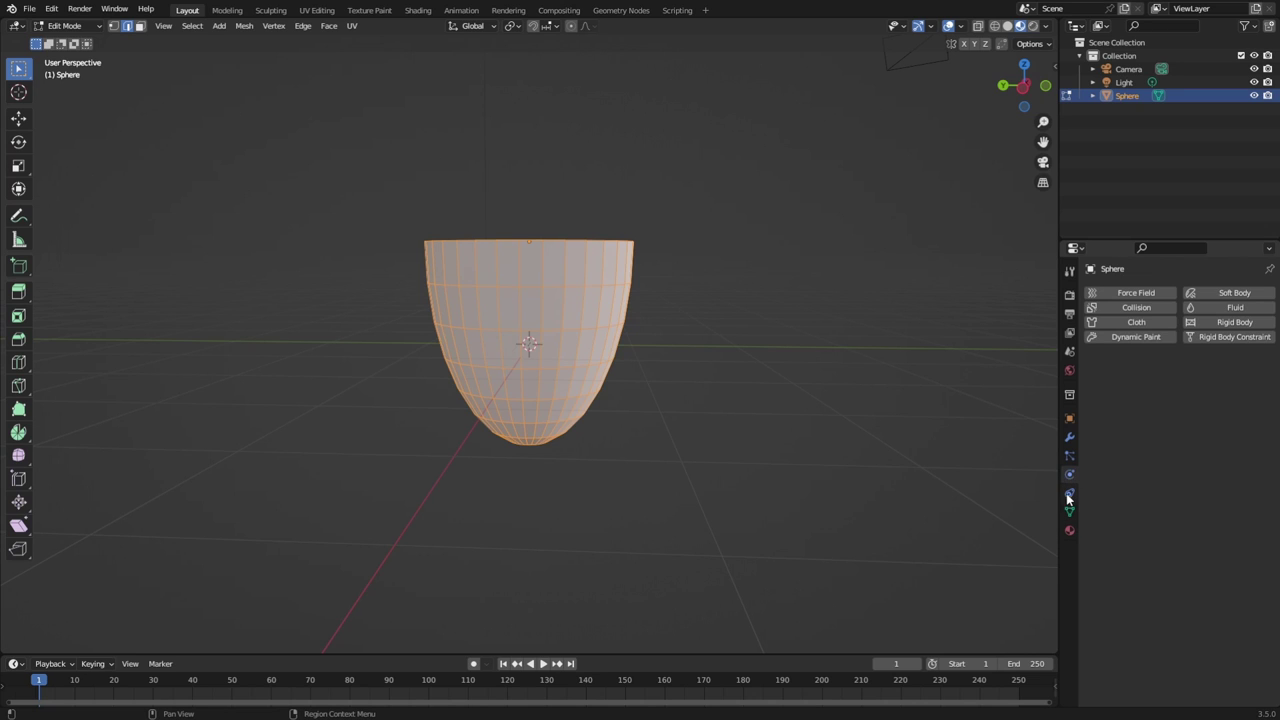
left_click(1069, 494)
left_click(1069, 419)
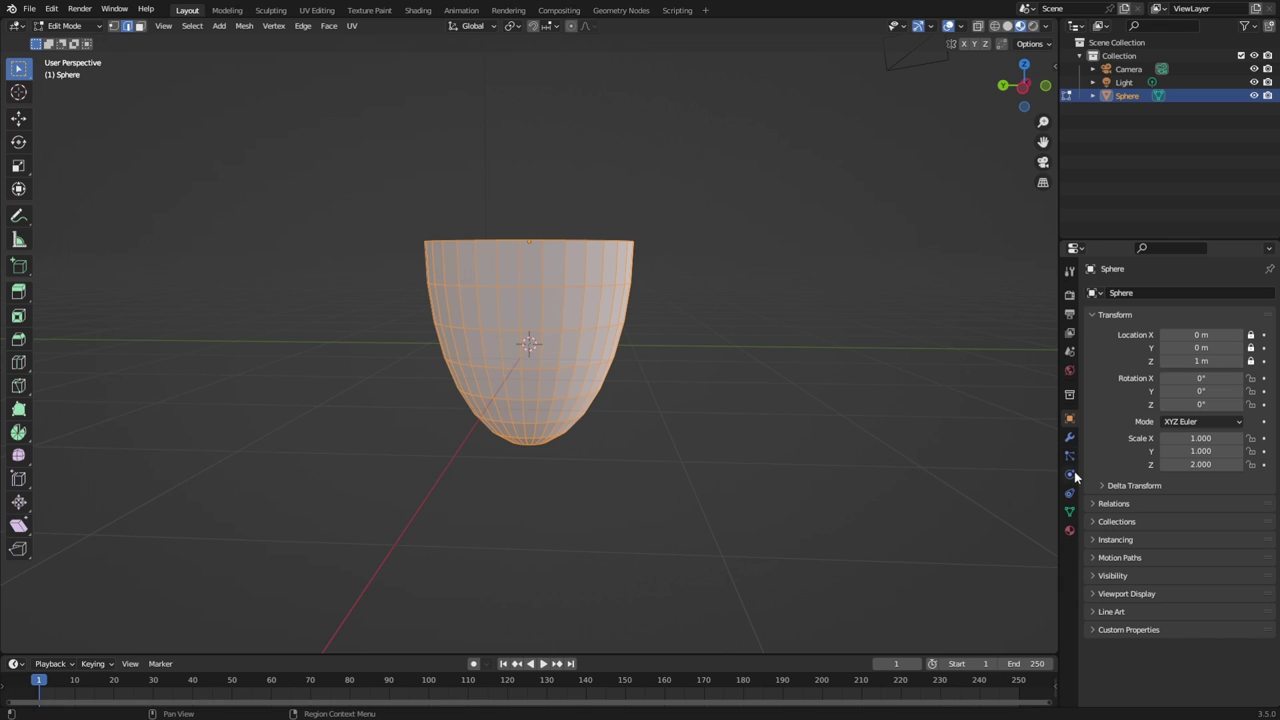
left_click(1070, 371)
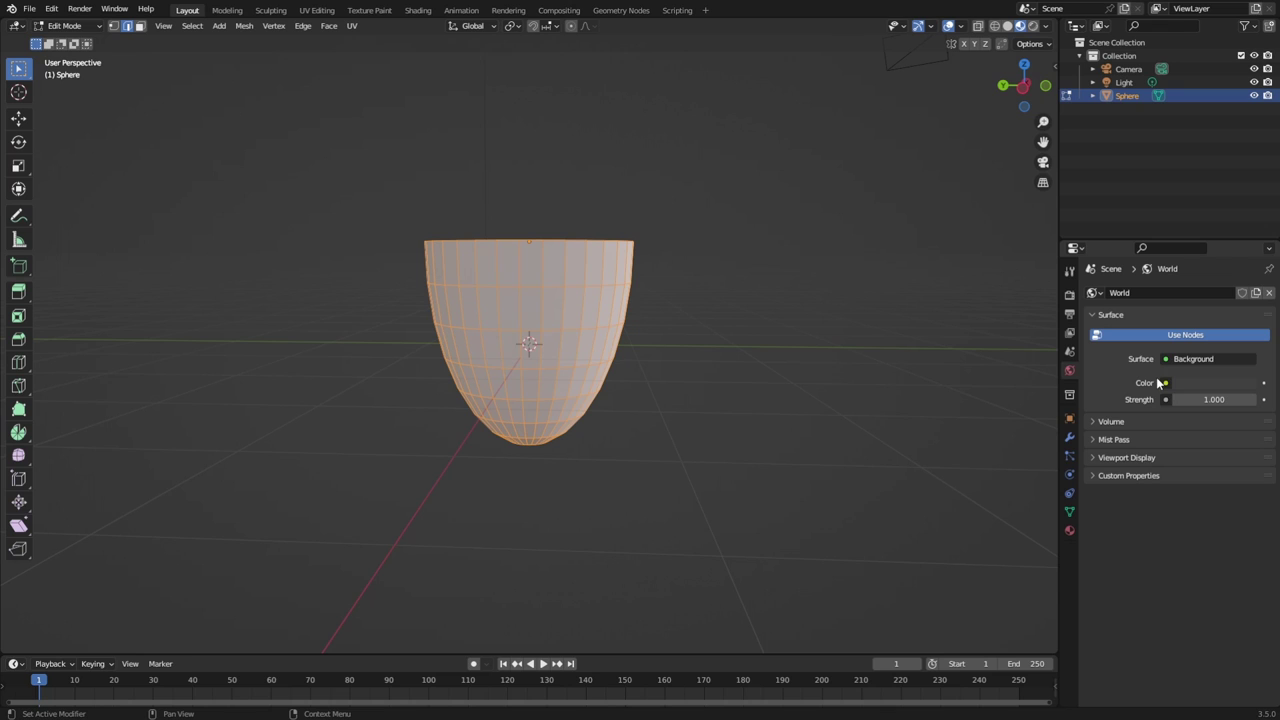
left_click(1070, 395)
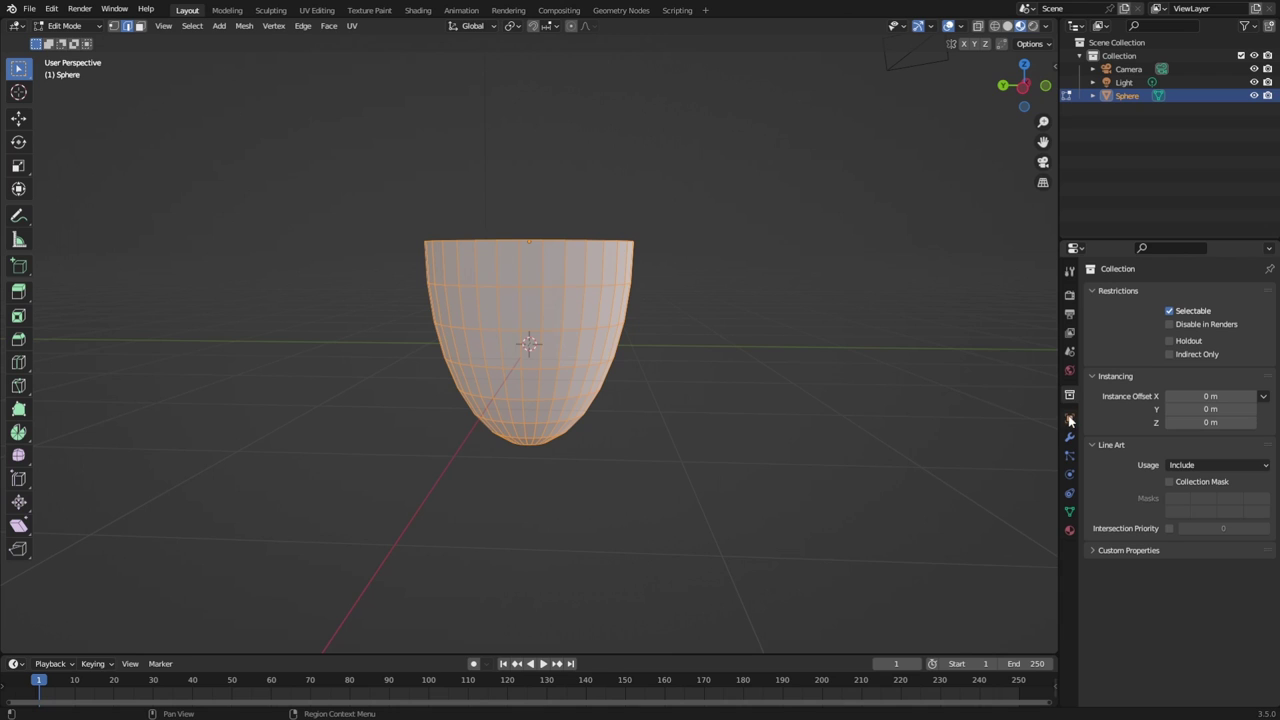
left_click(1069, 421)
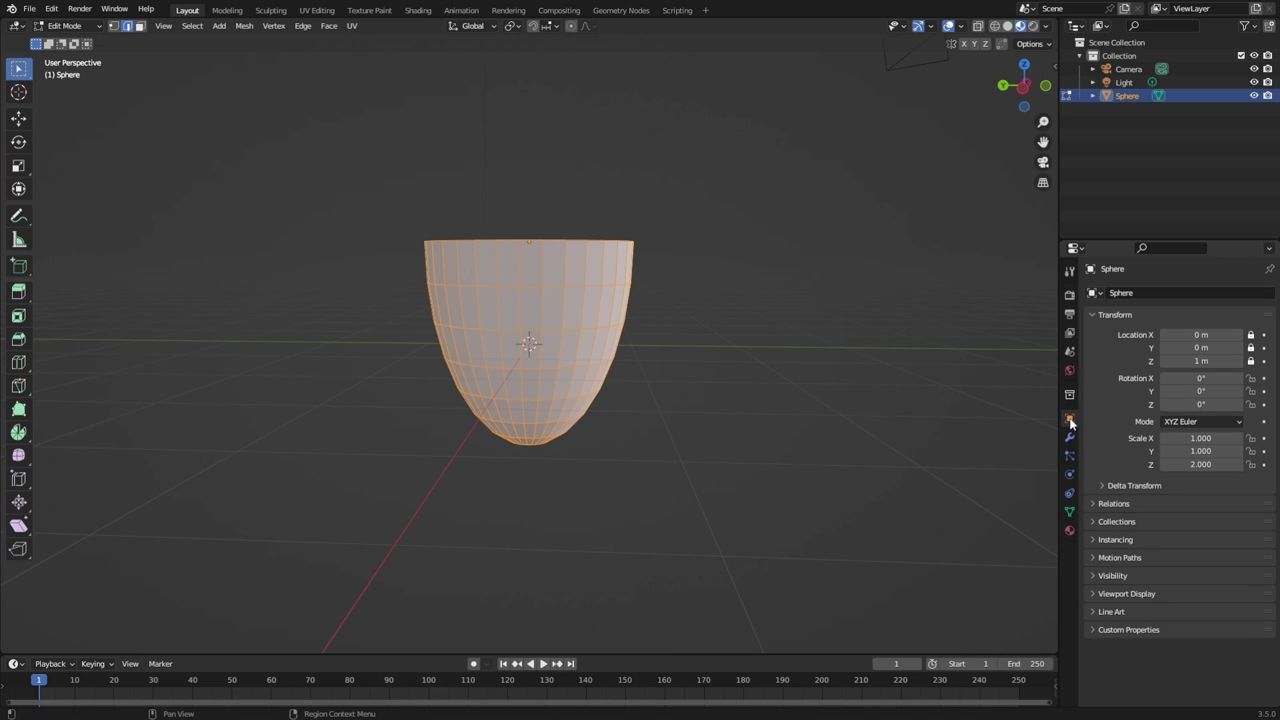
Examine the Visibility, Line Art, Custom Properties and Viewport Display sections of the Sphere's object properties.
left_click(1136, 569)
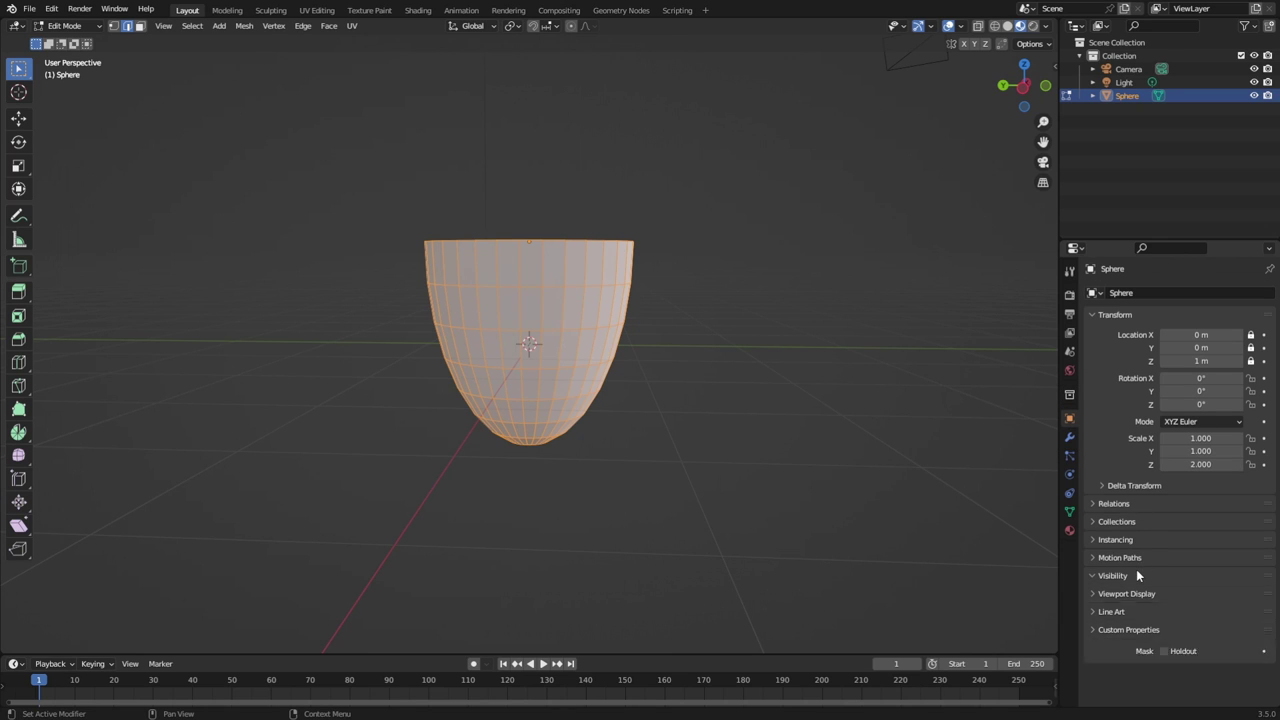
left_click(1135, 568)
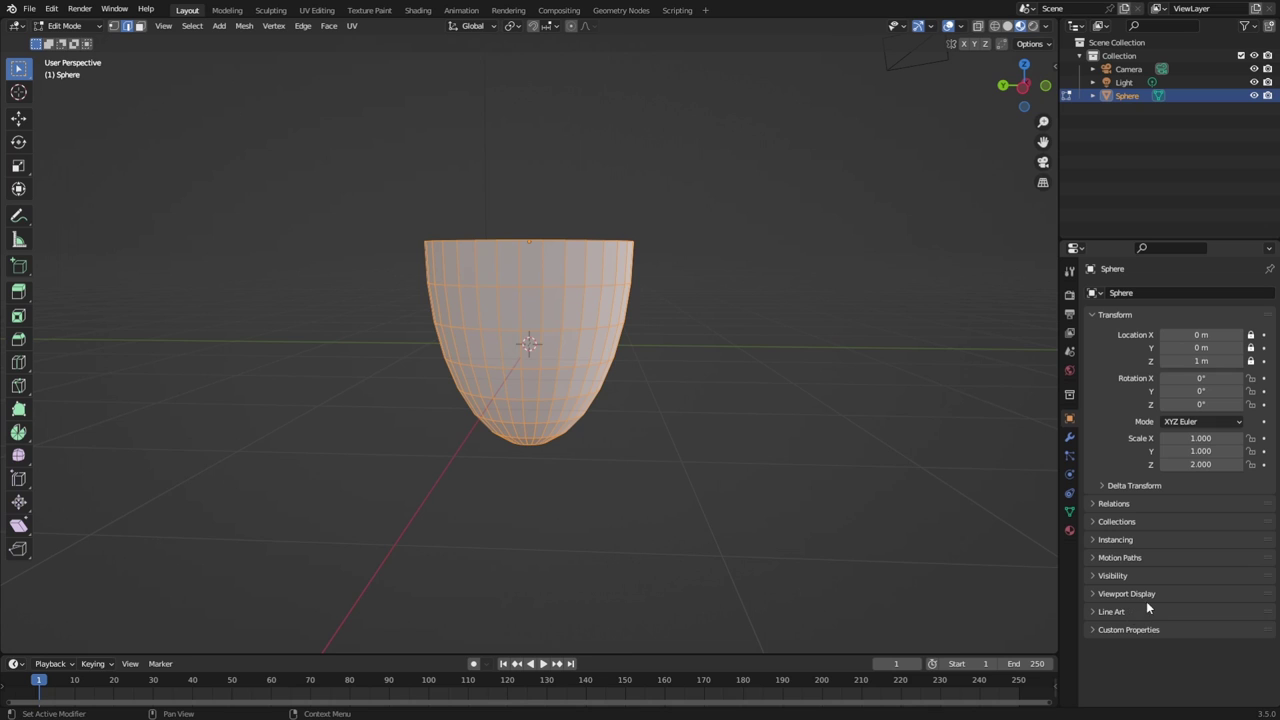
left_click(1146, 609)
left_click(1151, 612)
left_click(1123, 630)
left_click(1123, 630)
left_click(1116, 596)
left_click(1115, 595)
Review the Sphere's constraints, mesh data including Geometry Data, material slots and object properties.
left_click(1070, 494)
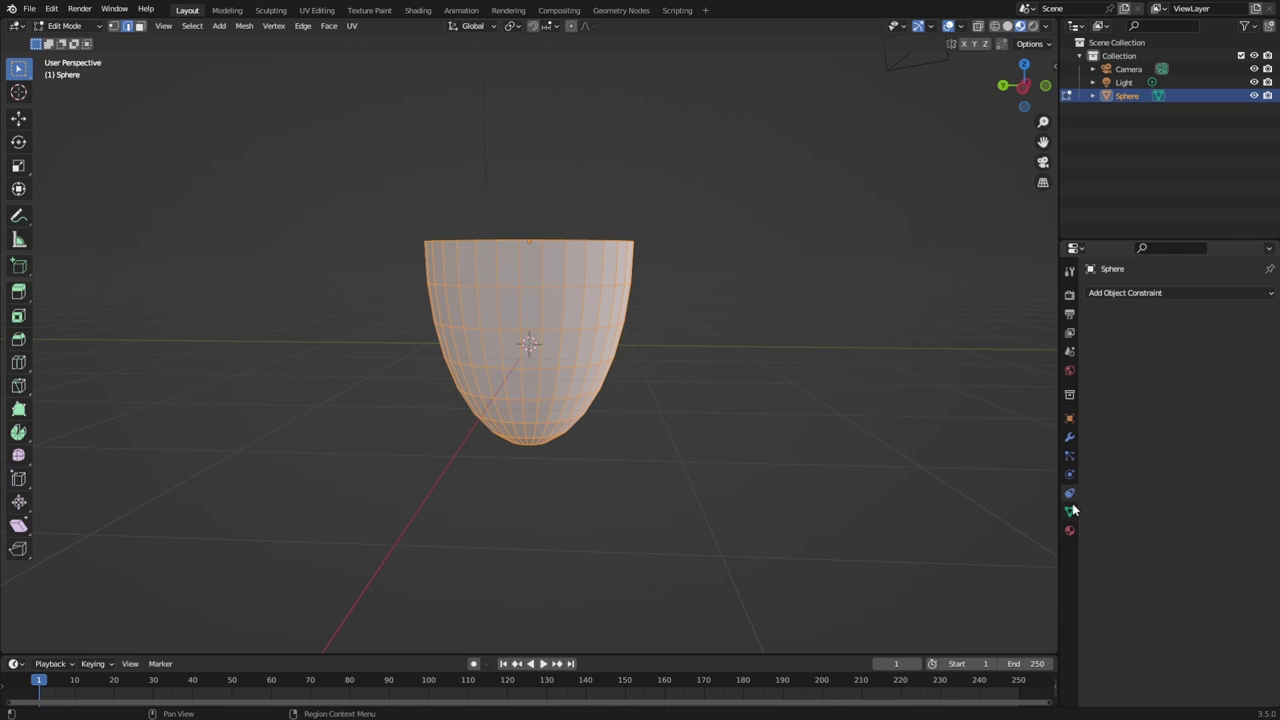
left_click(1070, 511)
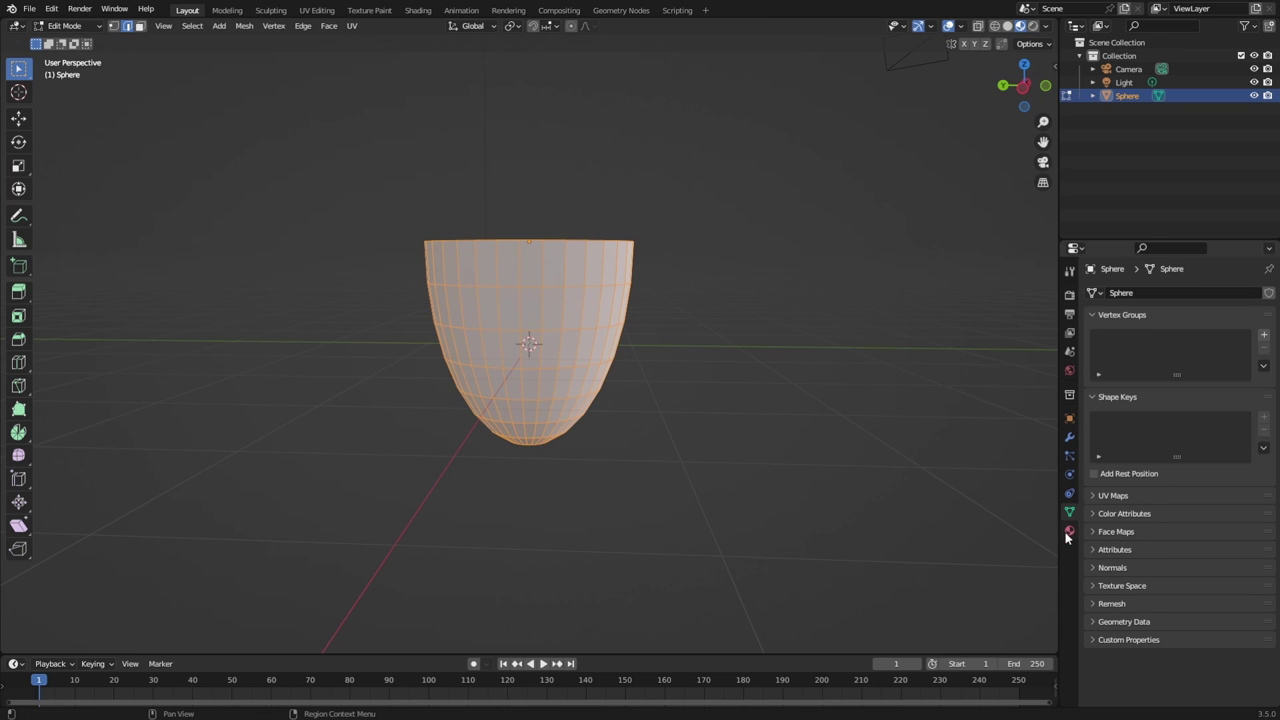
left_click(1124, 622)
left_click(1125, 623)
left_click(1070, 531)
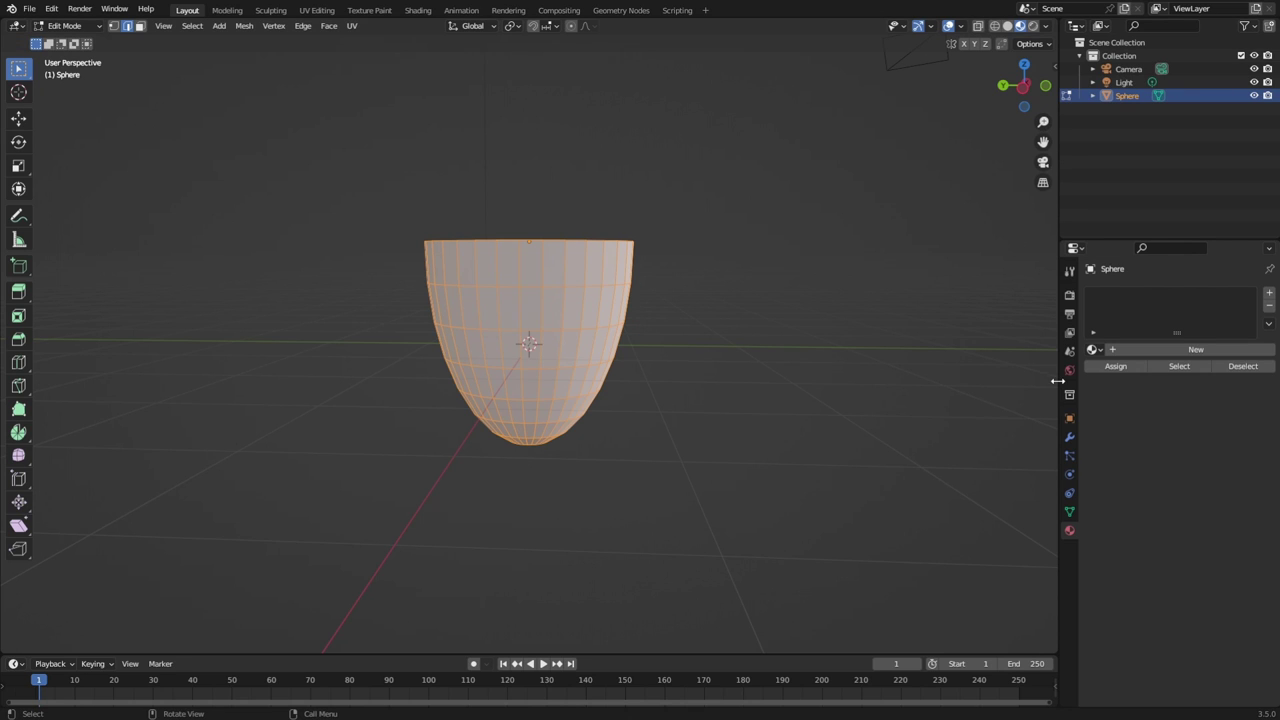
left_click(1069, 418)
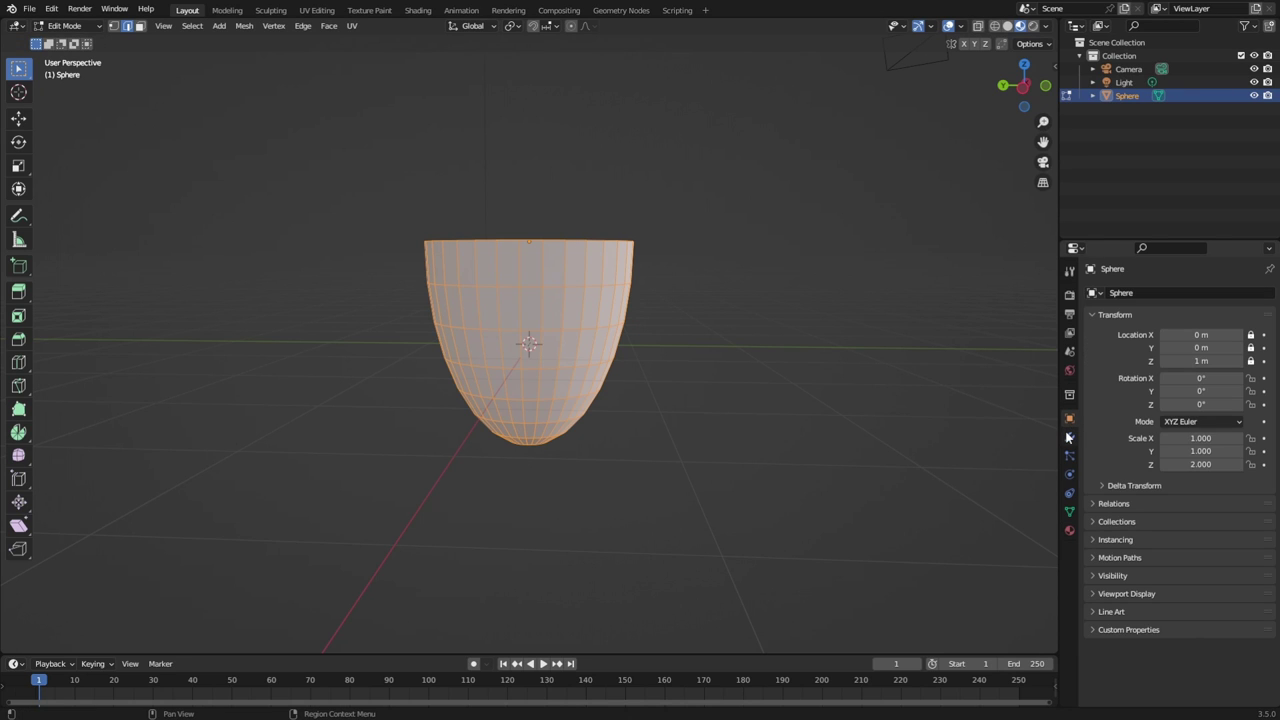
left_click(1095, 293)
key("Escape")
Deselect all of the Sphere's mesh and return to Object Mode.
left_click(893, 48)
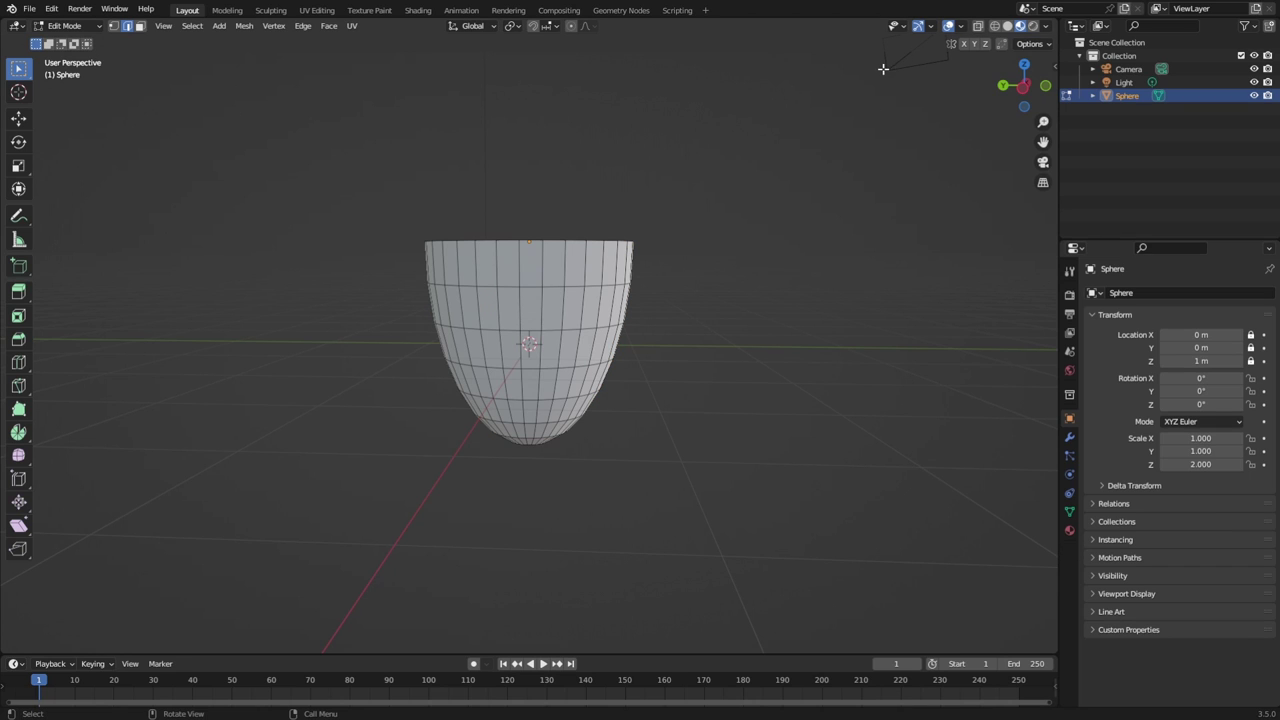
left_click(66, 26)
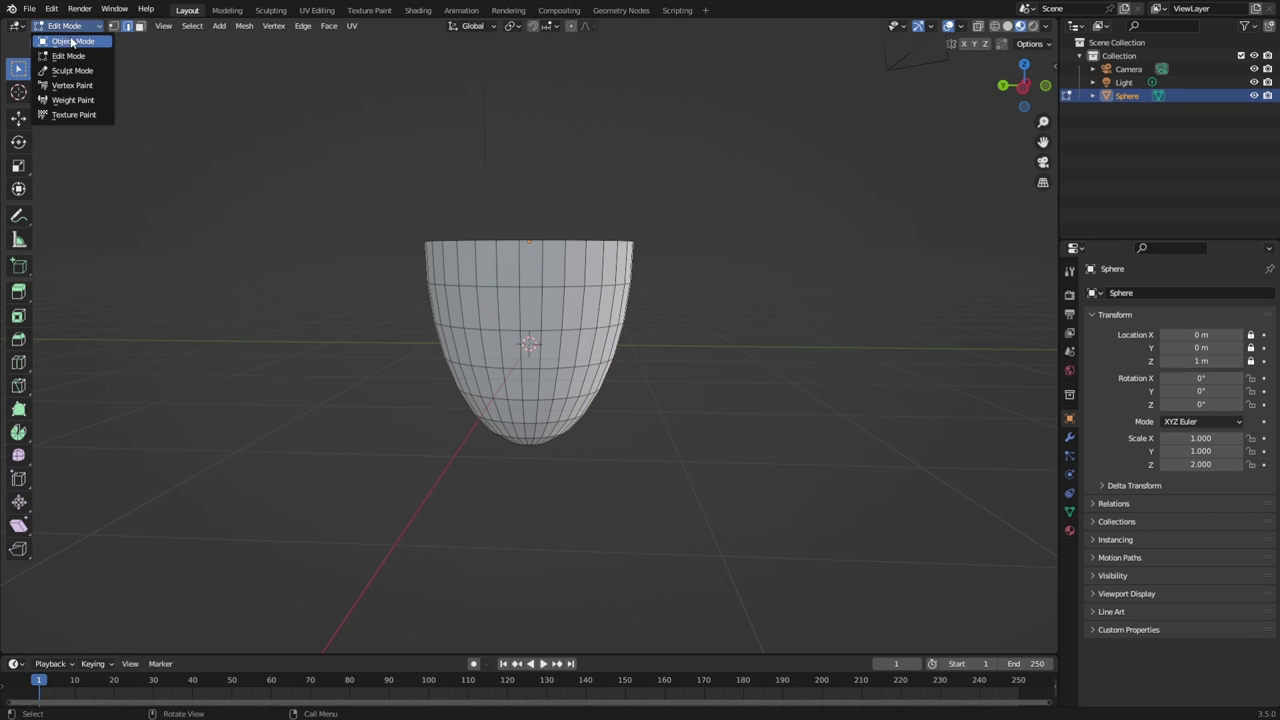
left_click(68, 42)
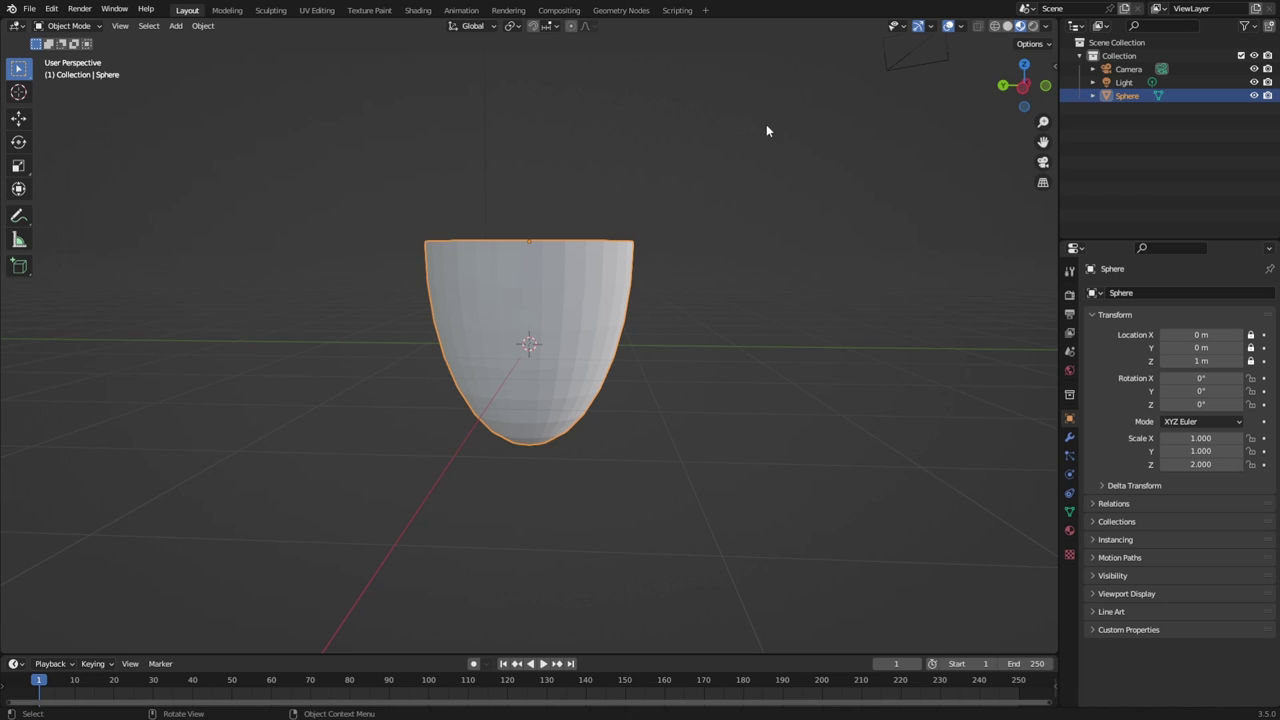
Select the camera above the half-sphere and set it as the active camera.
mouse_move(766, 131)
middle_mouse_down()
mouse_move(723, 166)
mouse_move(597, 151)
mouse_move(511, 123)
mouse_move(781, 149)
mouse_move(400, 170)
mouse_move(809, 102)
mouse_move(777, 141)
middle_mouse_up()
left_click(814, 173)
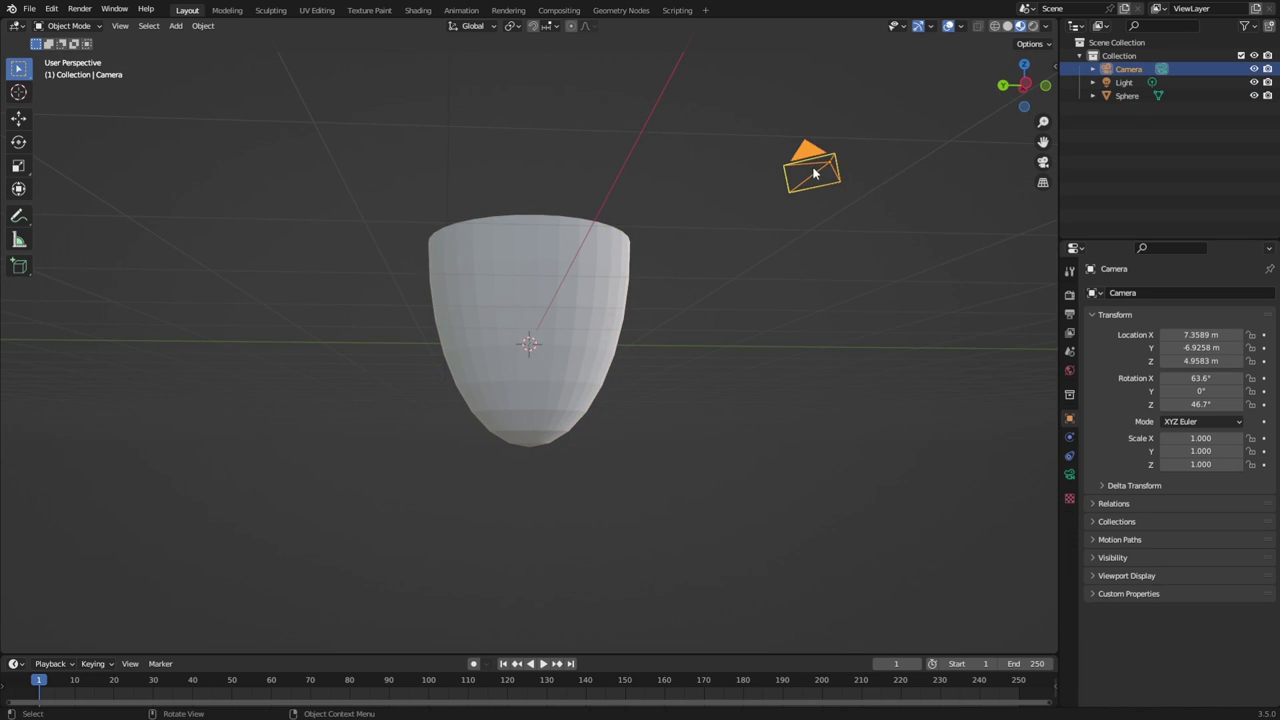
right_click(814, 173)
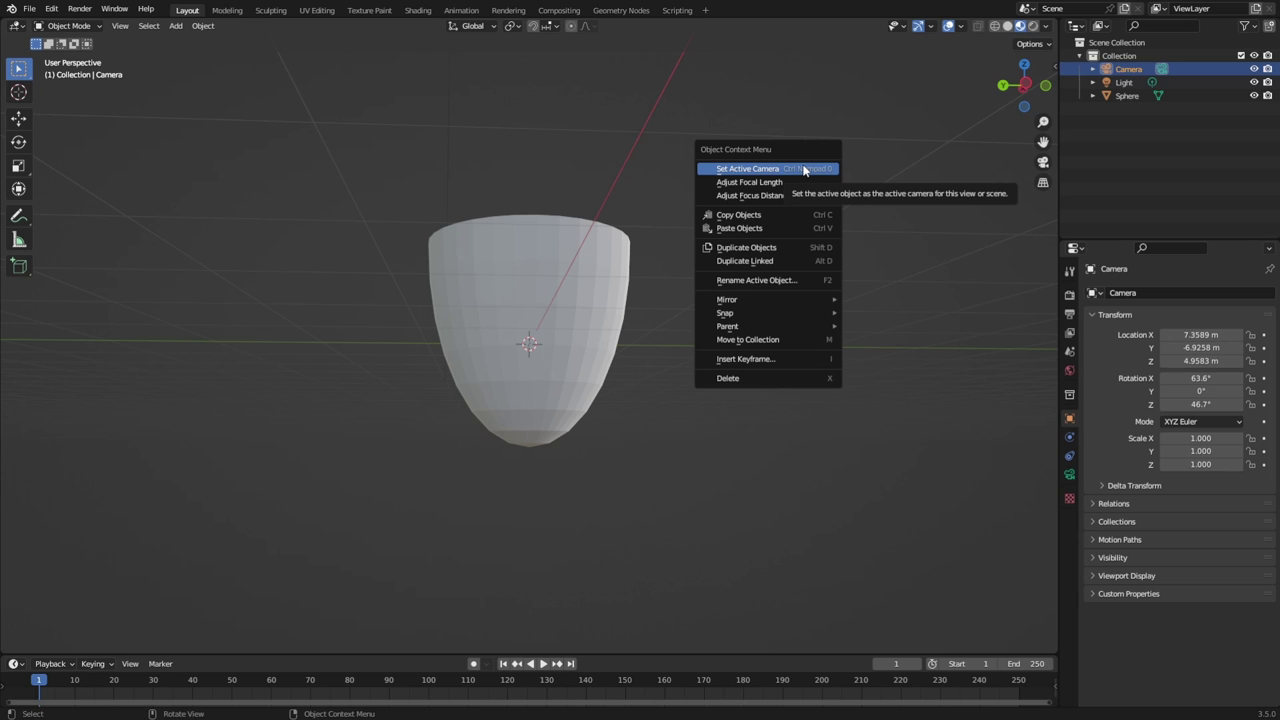
left_click(803, 169)
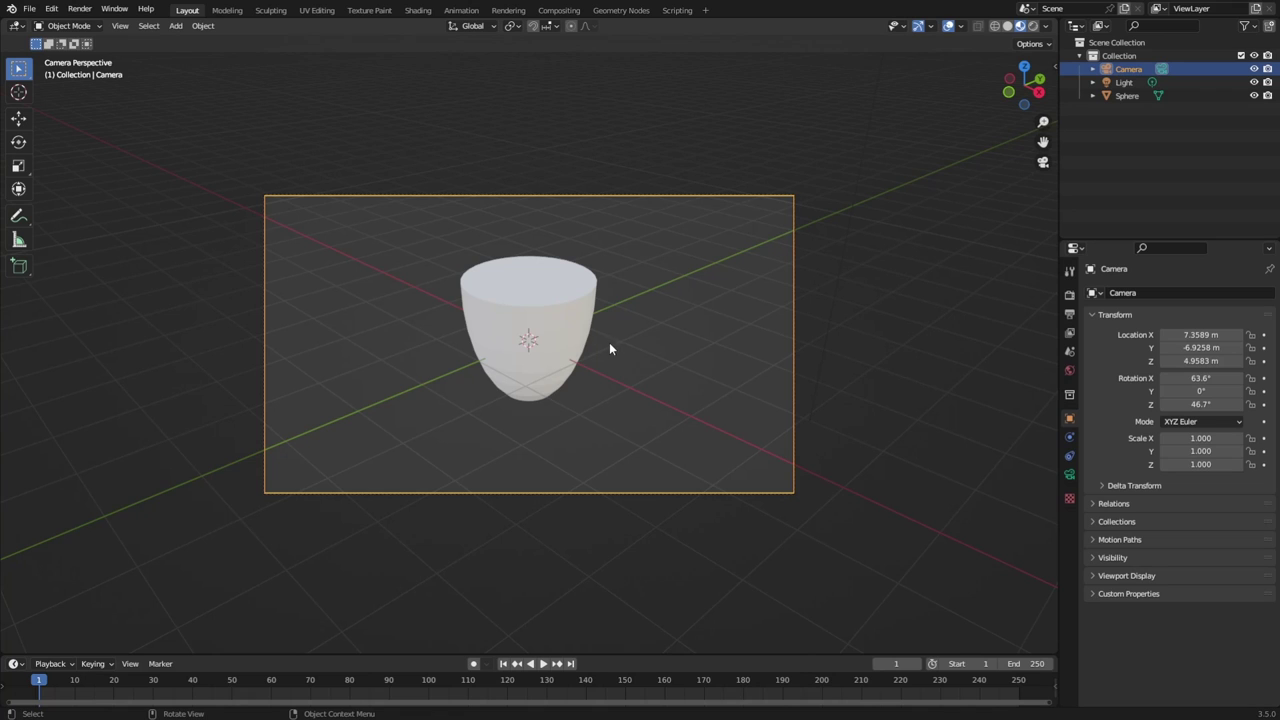
Leave the camera view and look through the camera's physics, constraint, lens data and texture properties.
middle_click_drag(570, 318, 630, 272)
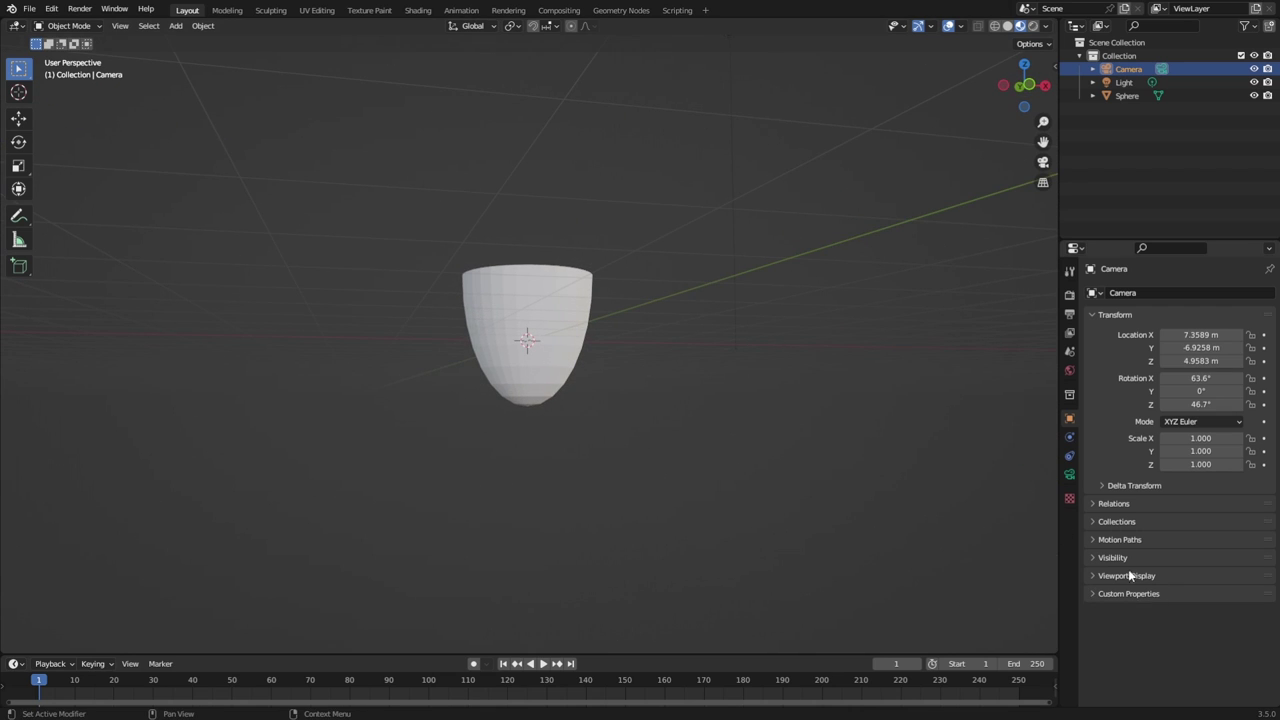
left_click(1068, 438)
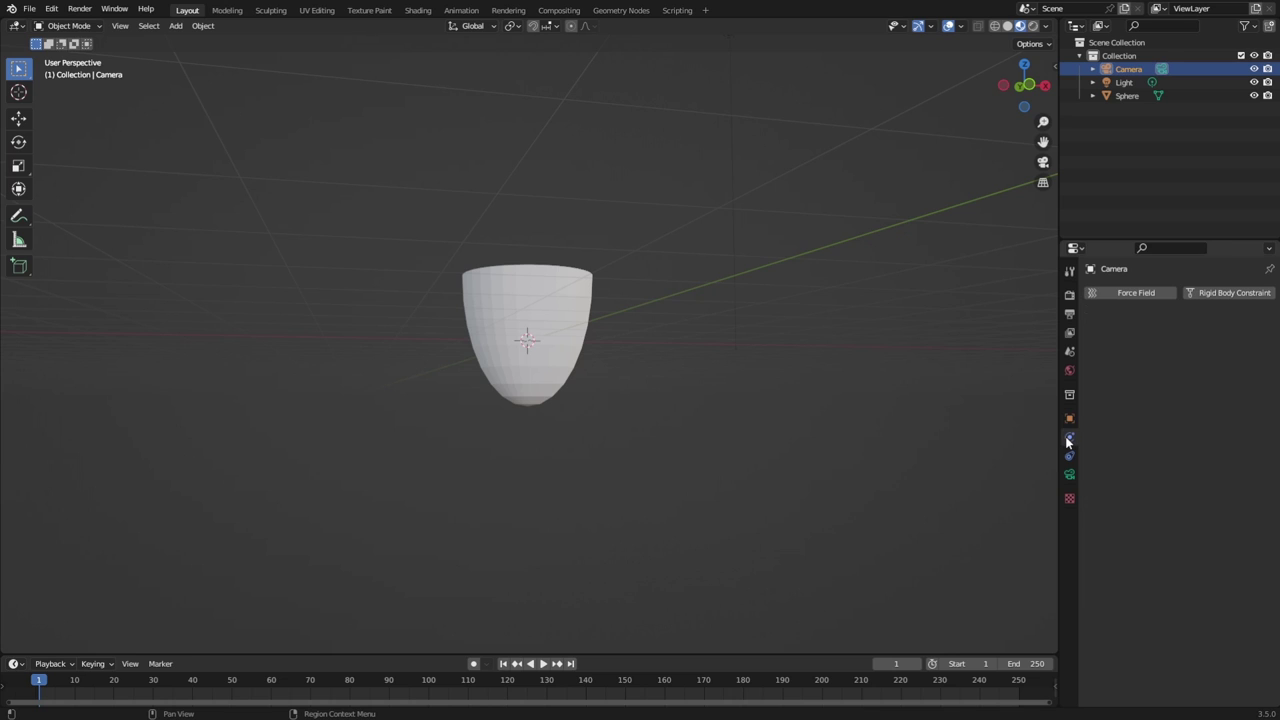
left_click(1069, 456)
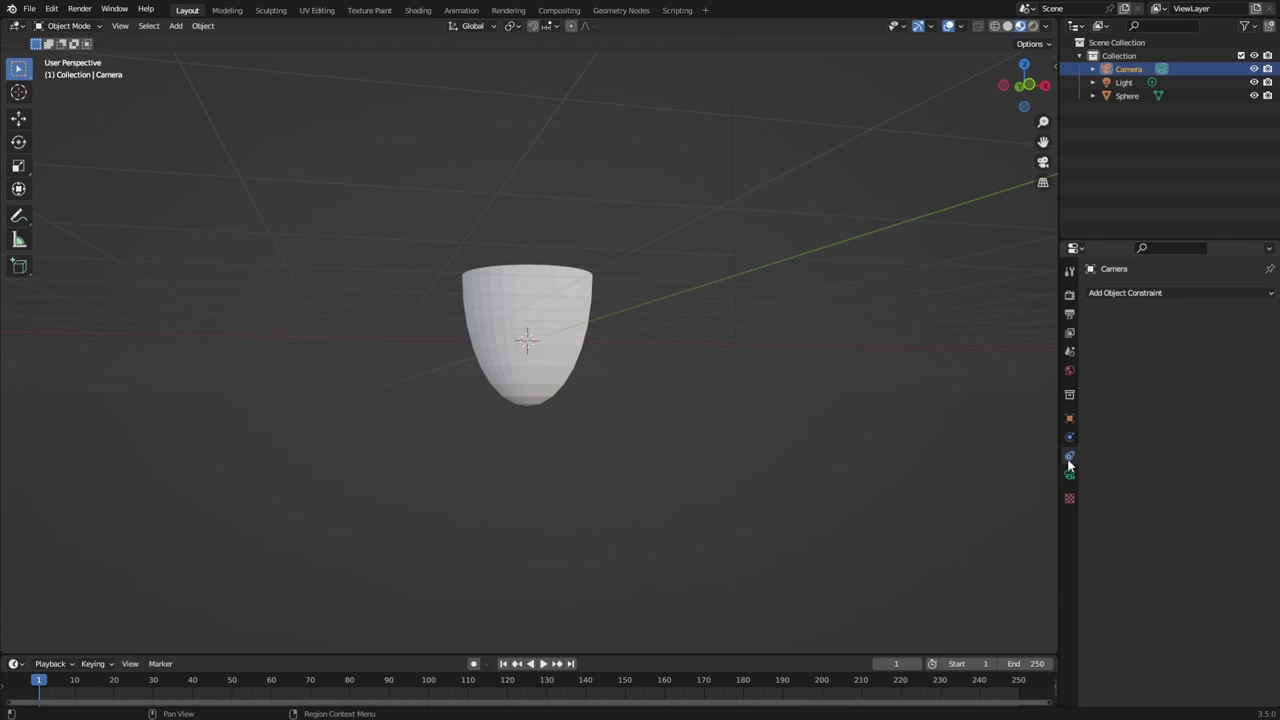
left_click(1069, 475)
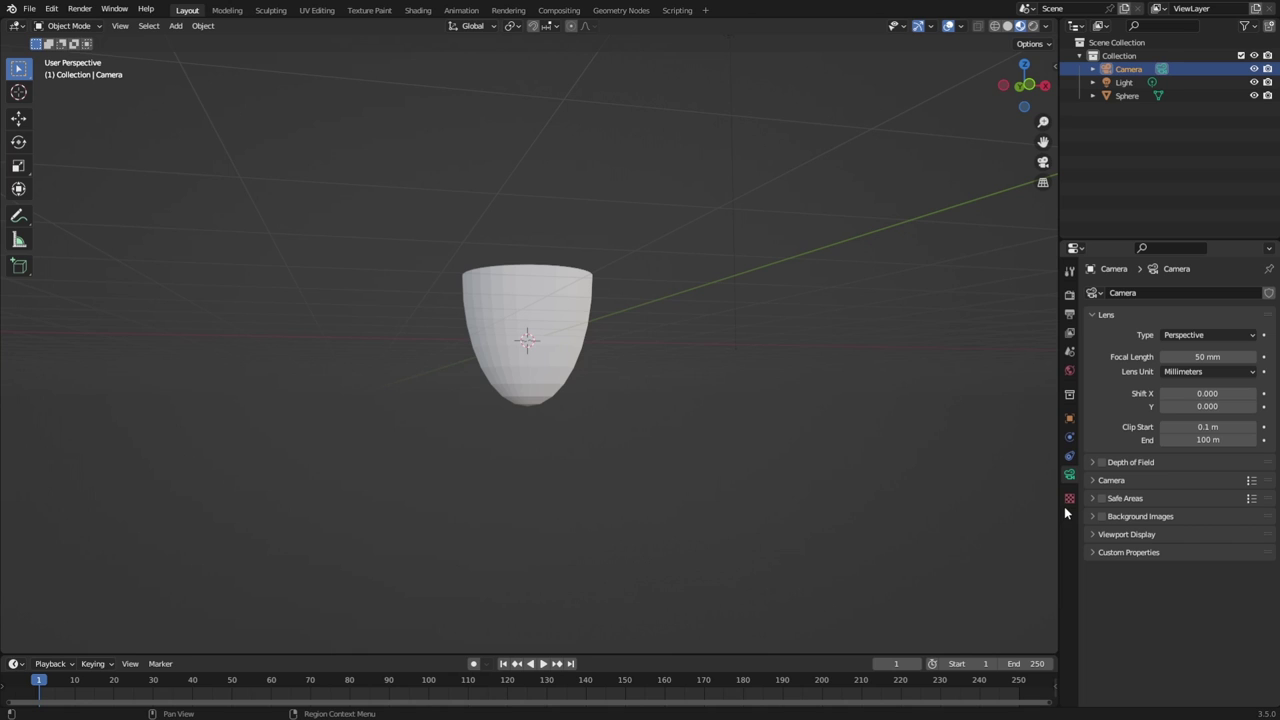
left_click(1068, 499)
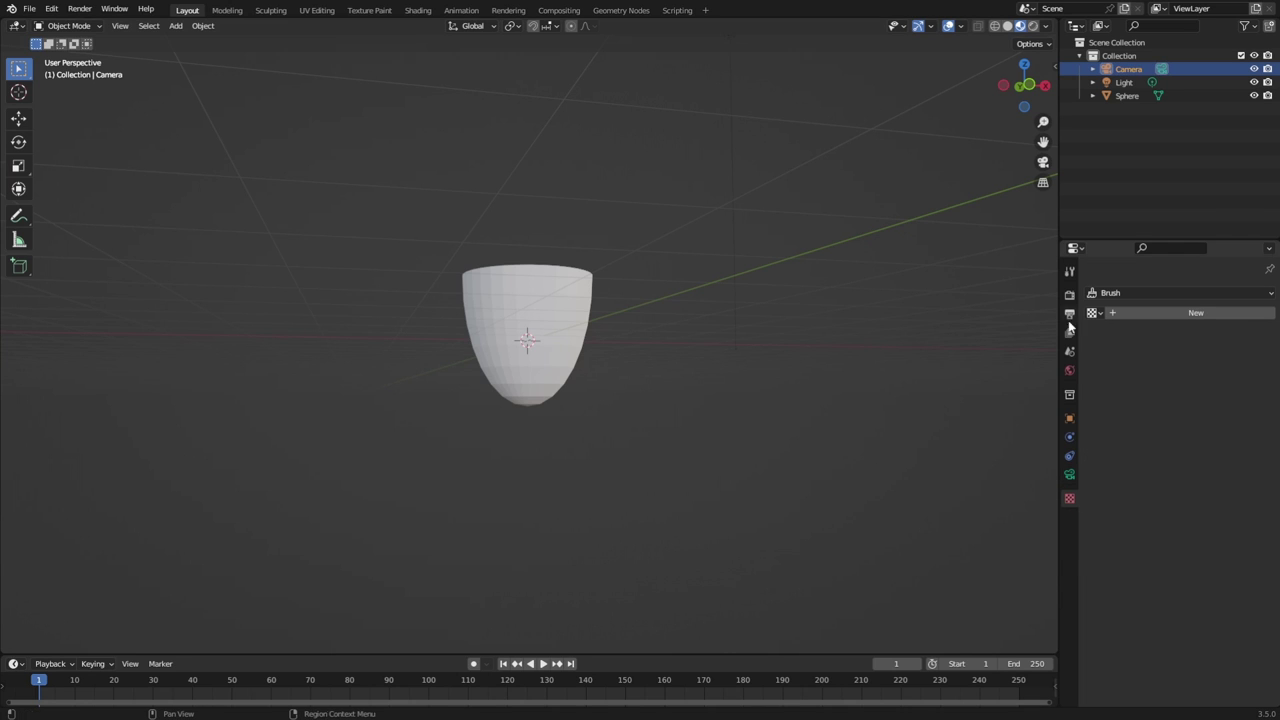
left_click(1096, 316)
left_click(1096, 318)
Look through the scene's render and output properties and the active tool settings.
left_click(1069, 295)
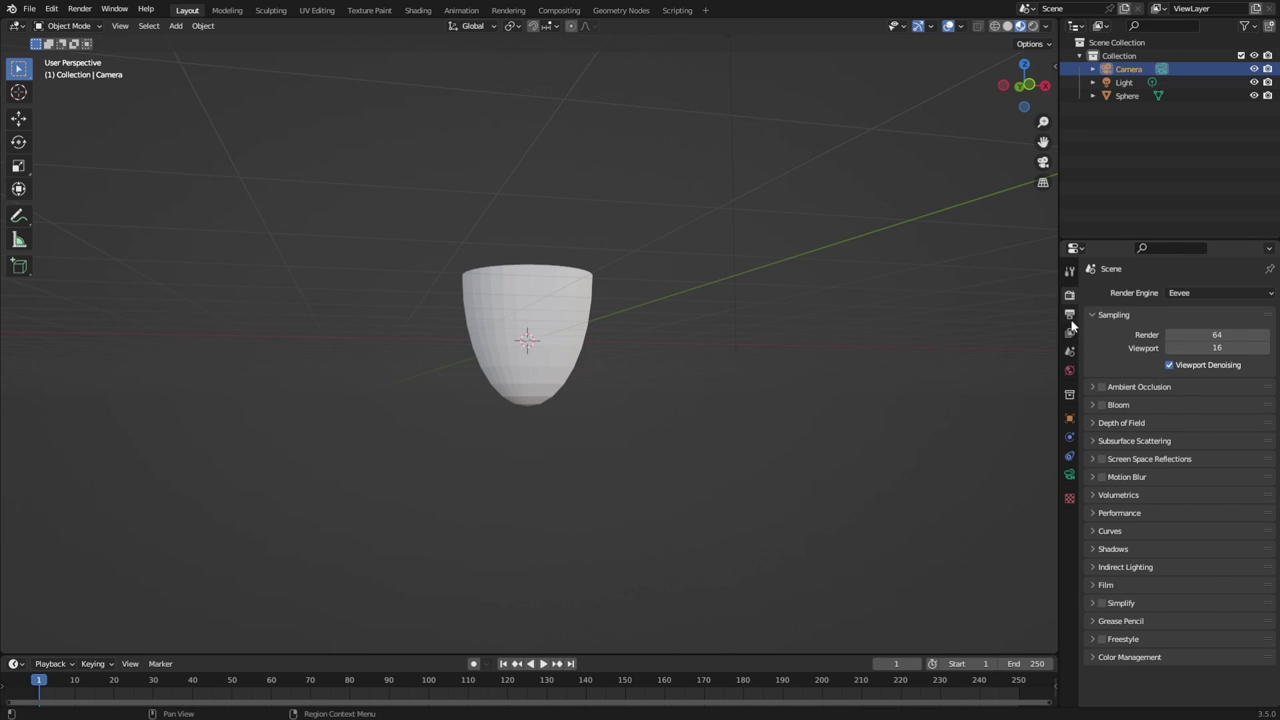
left_click(1070, 314)
left_click(1069, 275)
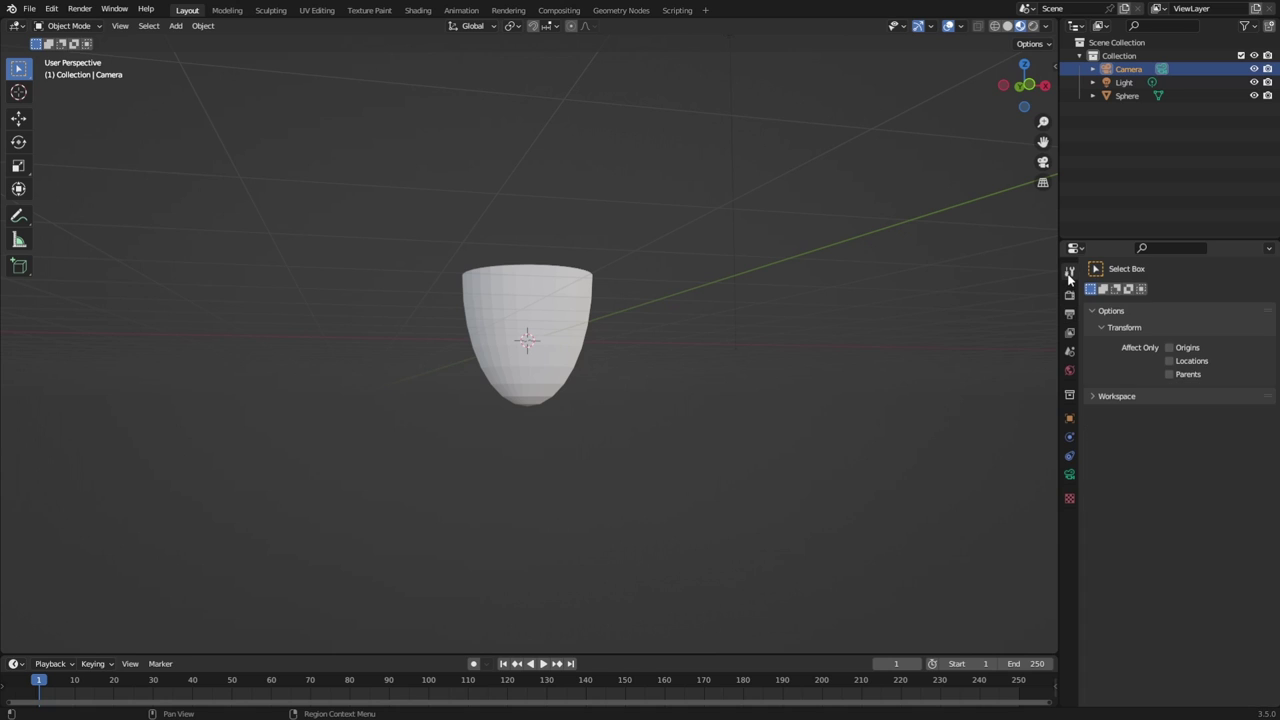
left_click(1069, 313)
left_click(1068, 298)
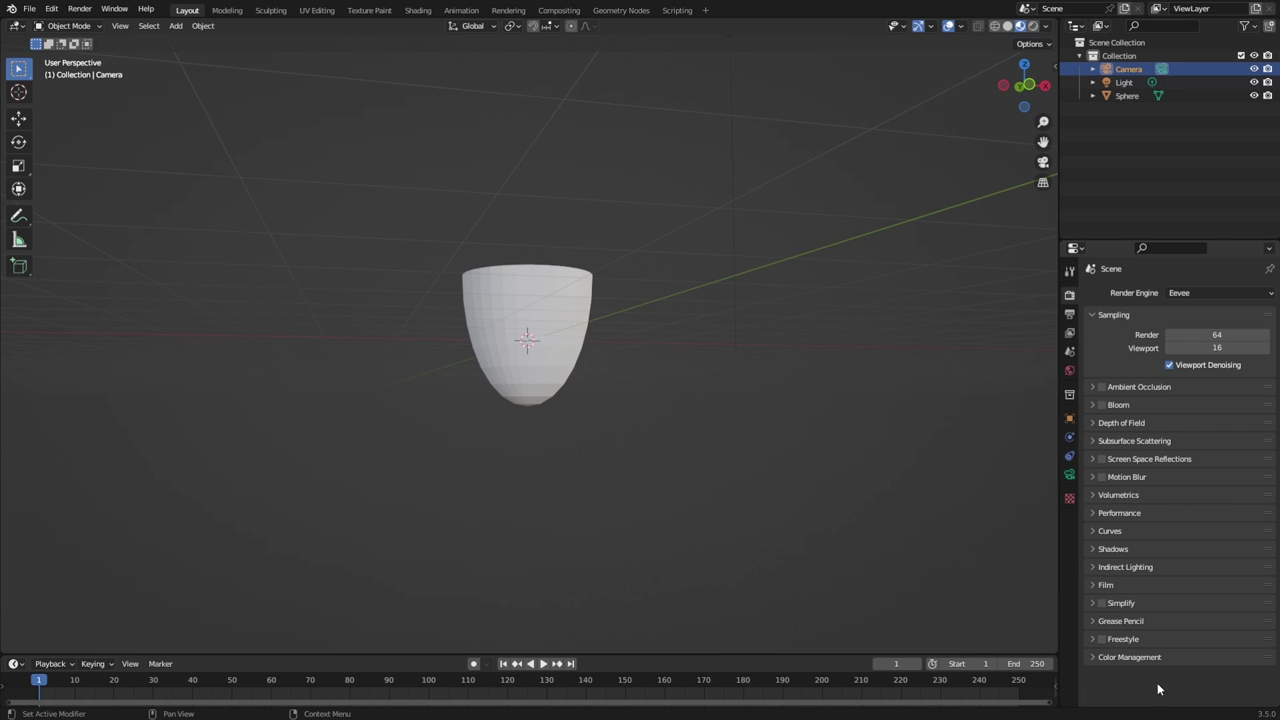
Examine the Color Management and Sampling sections of the render properties.
left_click(1135, 657)
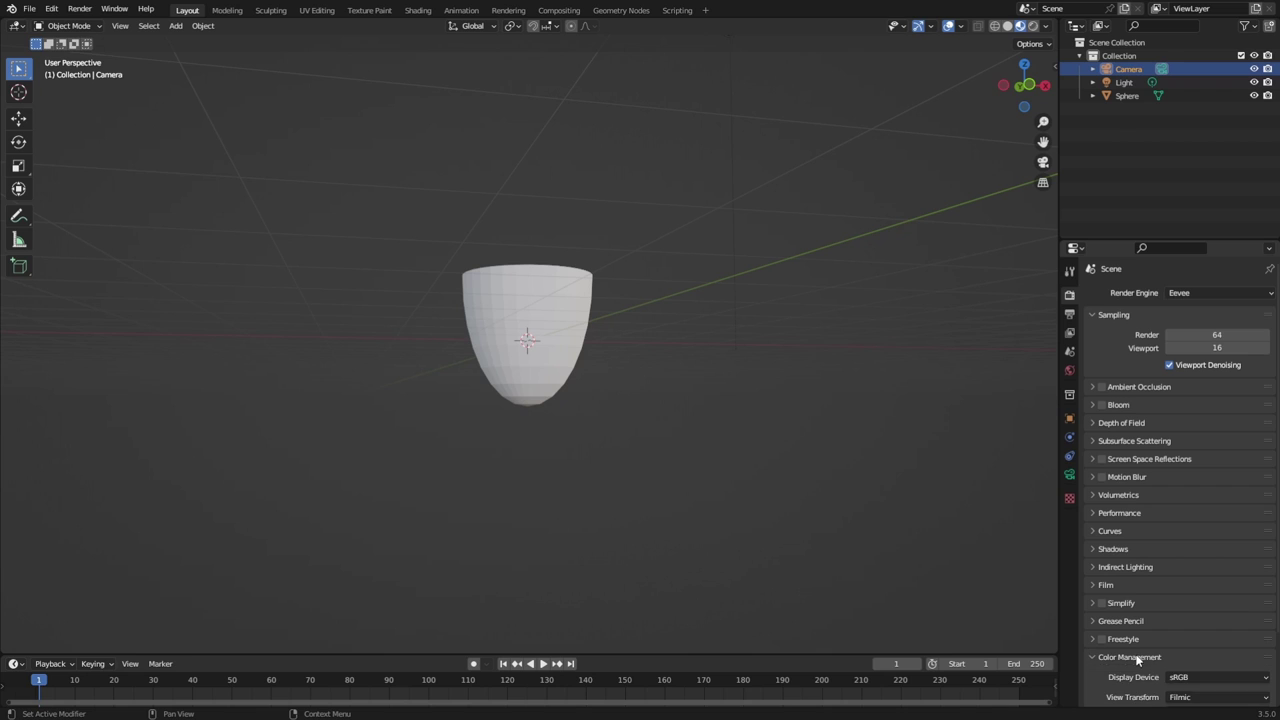
scroll(1137, 658, "down", 2)
scroll(1137, 657, "down", 1)
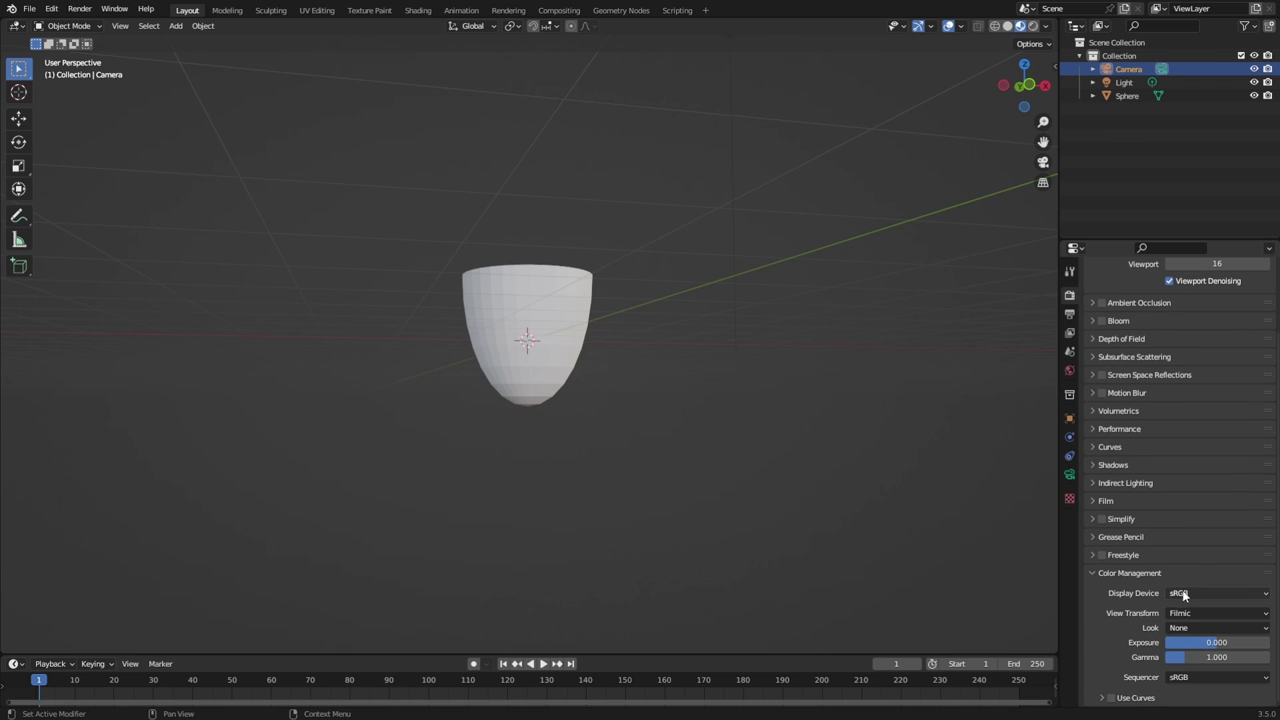
left_click(1117, 573)
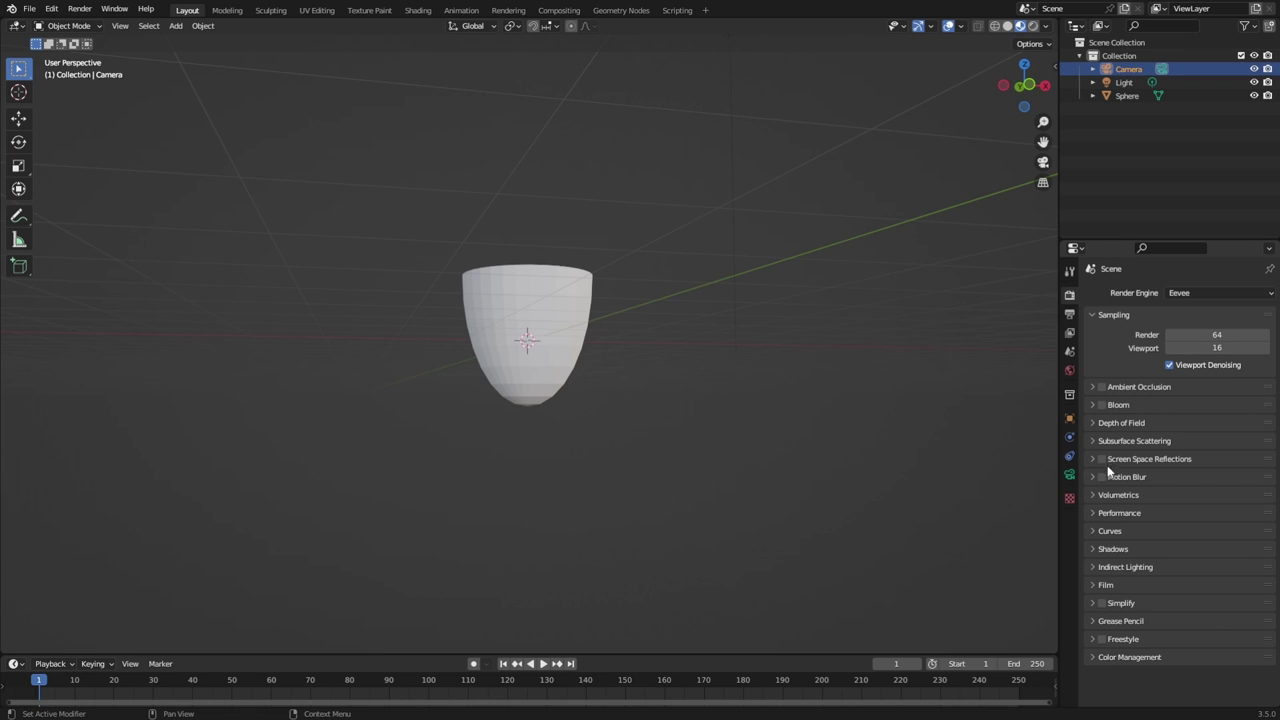
left_click(1115, 315)
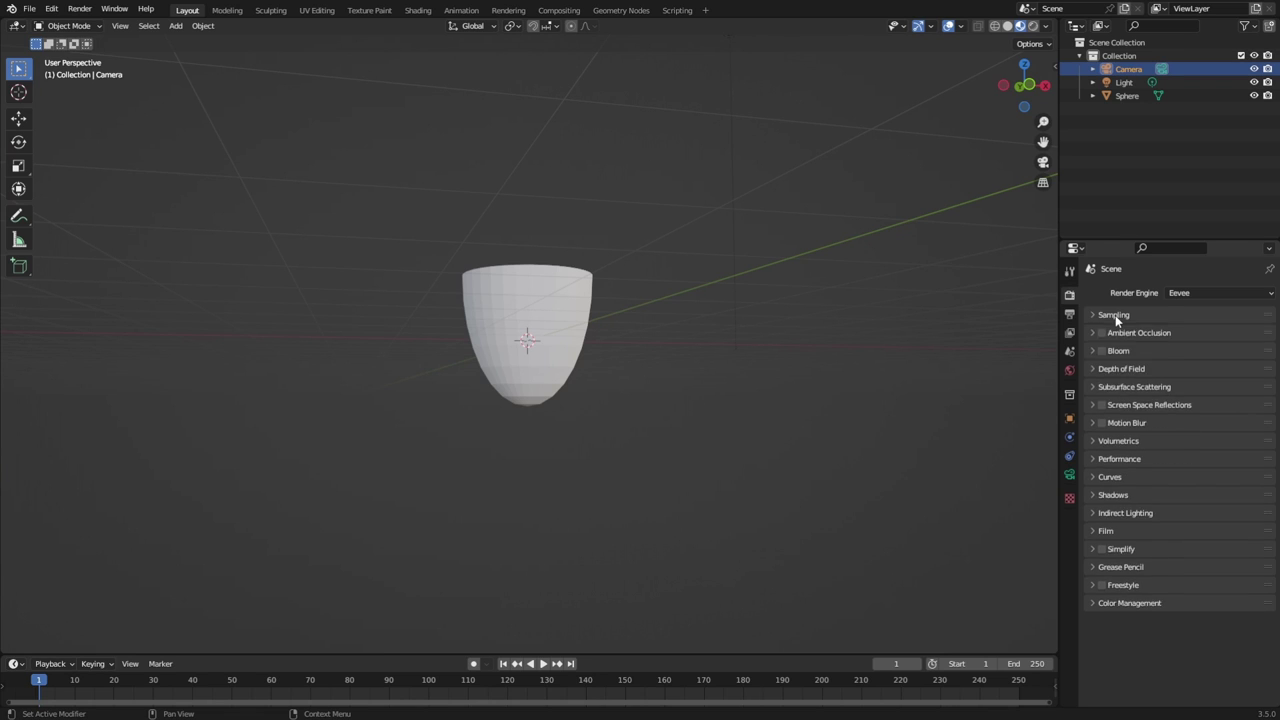
left_click(1115, 315)
Set the Eevee viewport sampling to 100.
left_click(1224, 335)
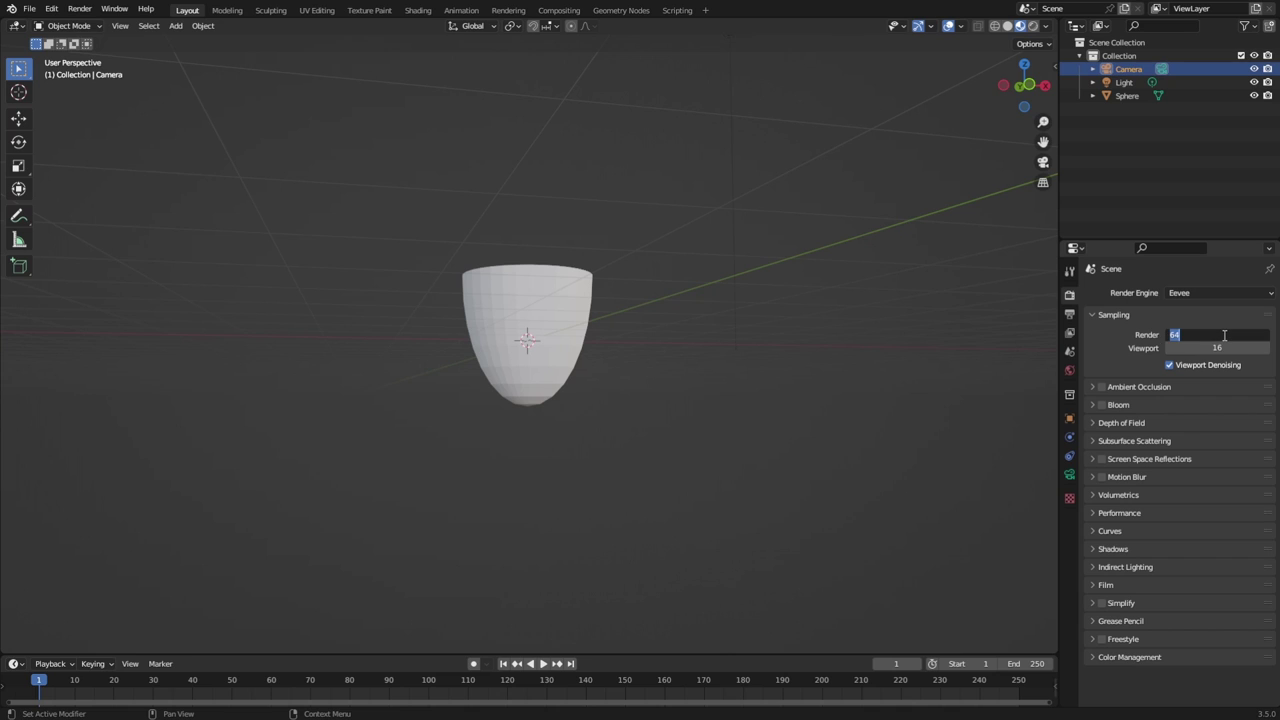
left_click(1224, 335)
key("Return")
left_click(1228, 347)
left_click(1228, 347)
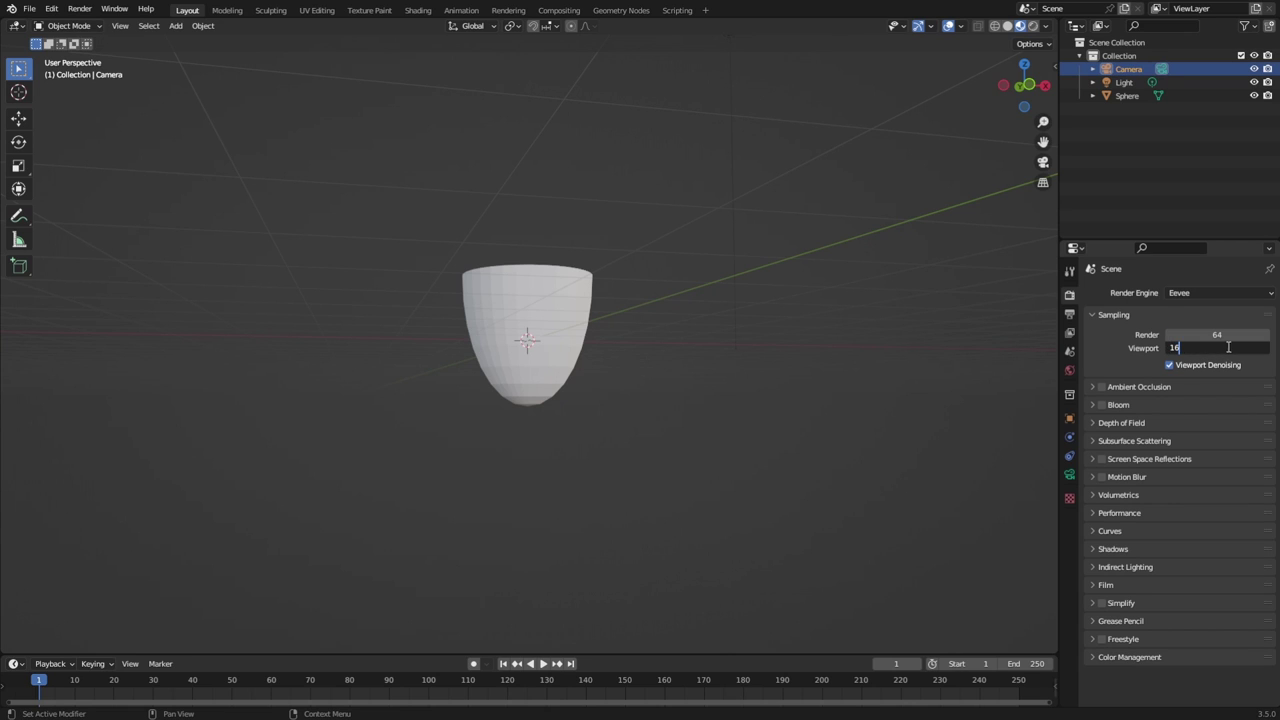
key("BackSpace")
key("BackSpace")
type("100")
key("Return")
Select the Sphere and set the Eevee viewport sampling to 16.
left_click(527, 318)
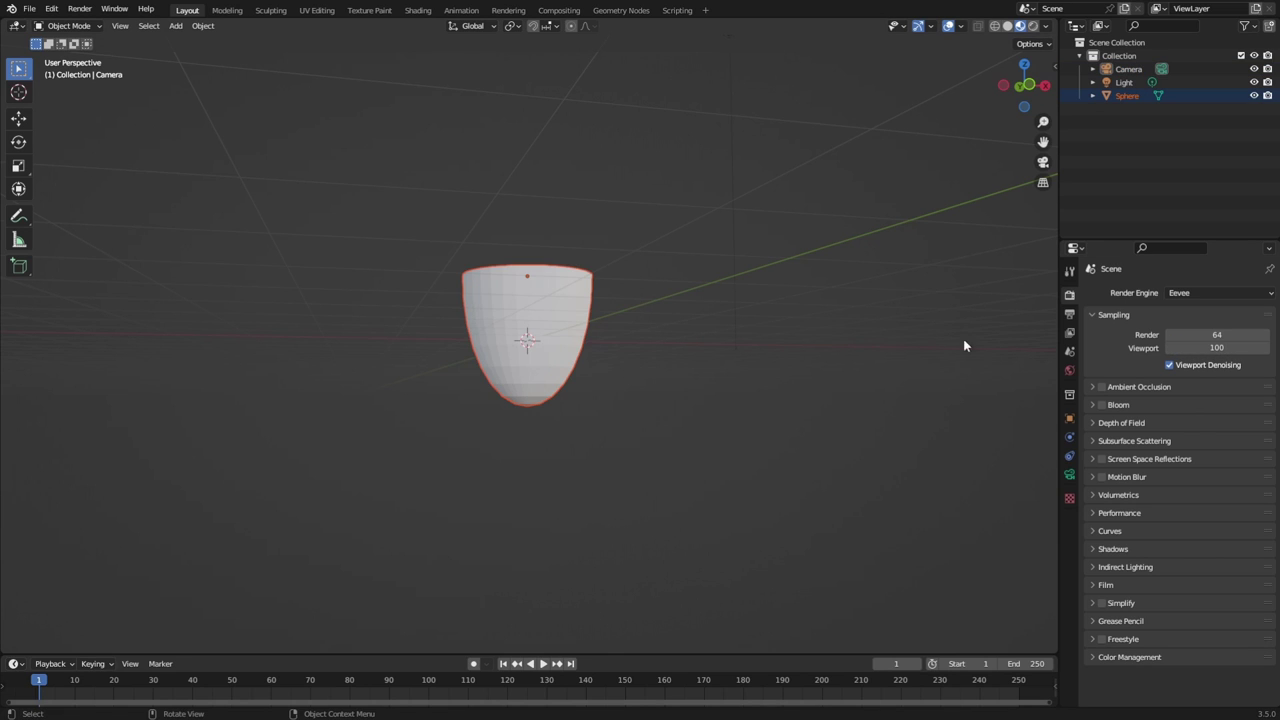
left_click(1230, 350)
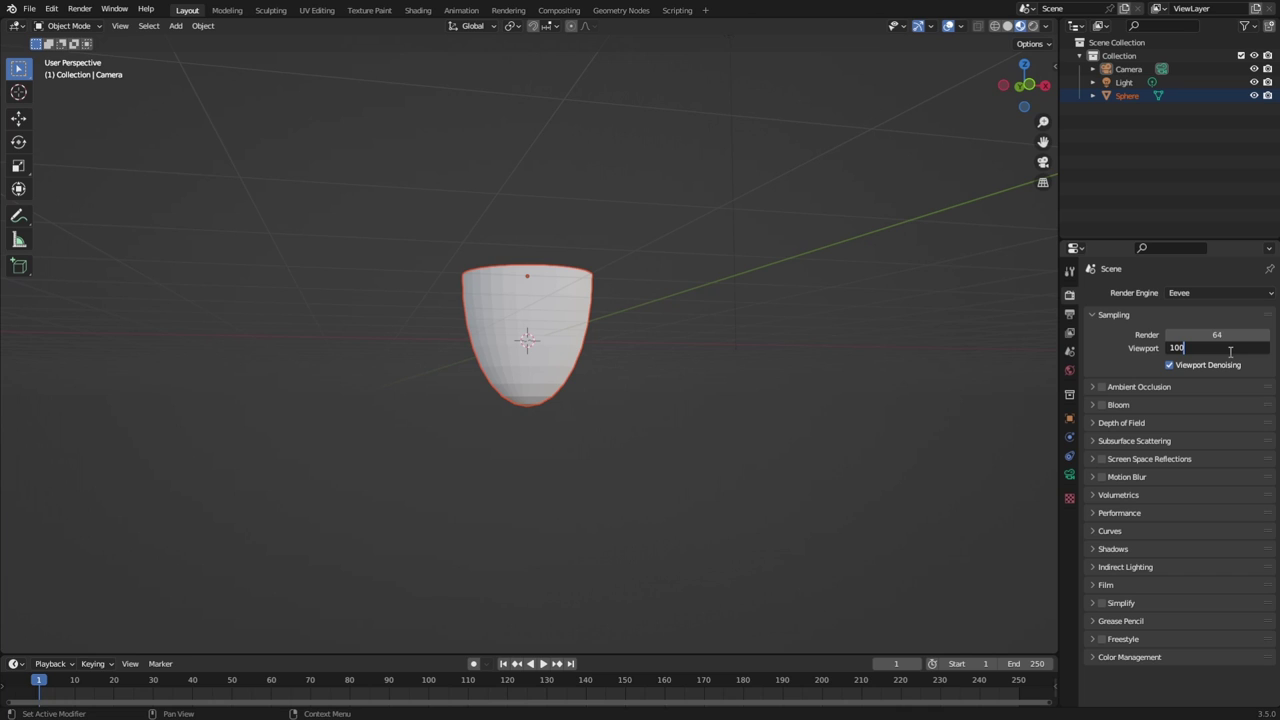
key("BackSpace")
key("BackSpace")
type("6")
key("Return")
Apply the visual transform to the selected sphere.
left_click(1183, 385)
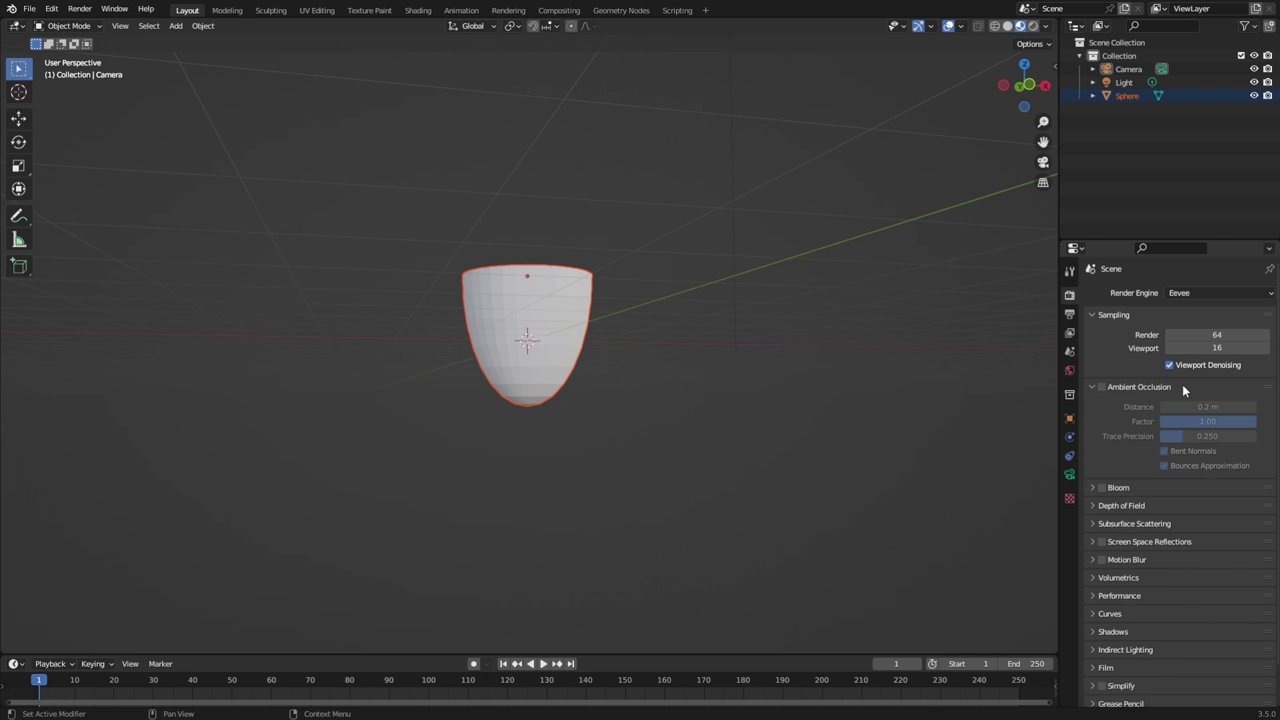
left_click(1183, 385)
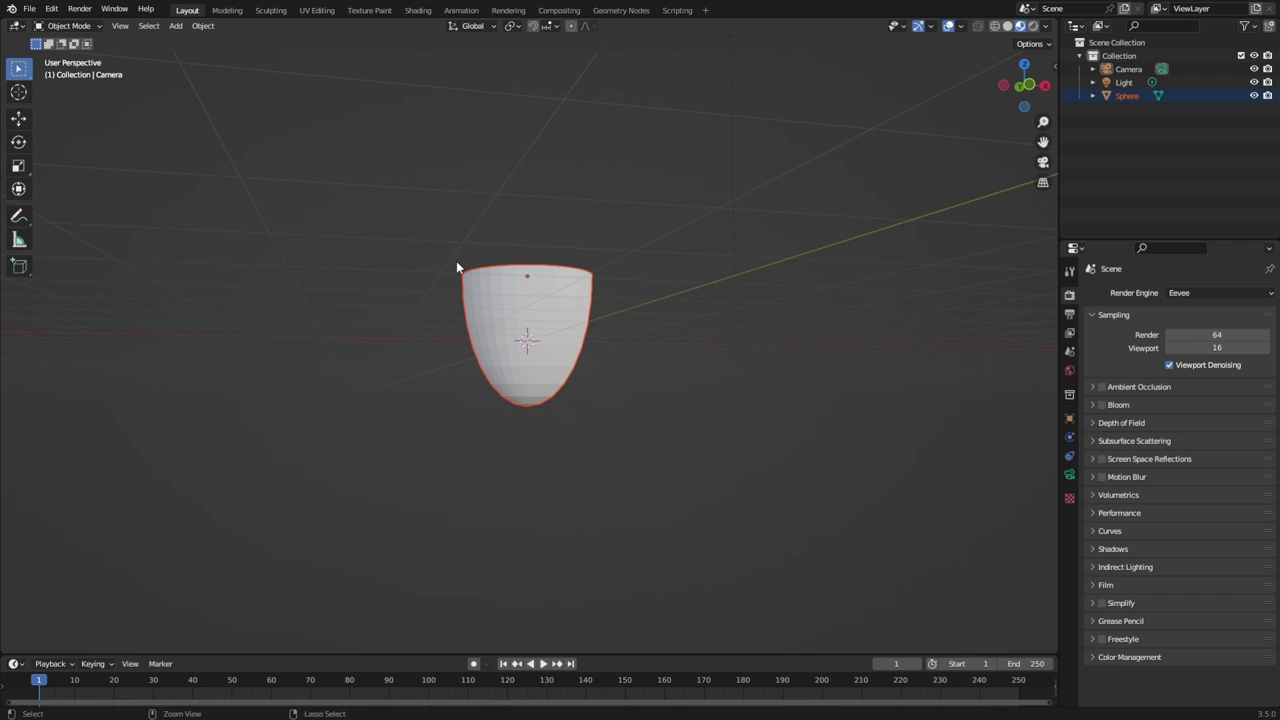
key("ctrl+a")
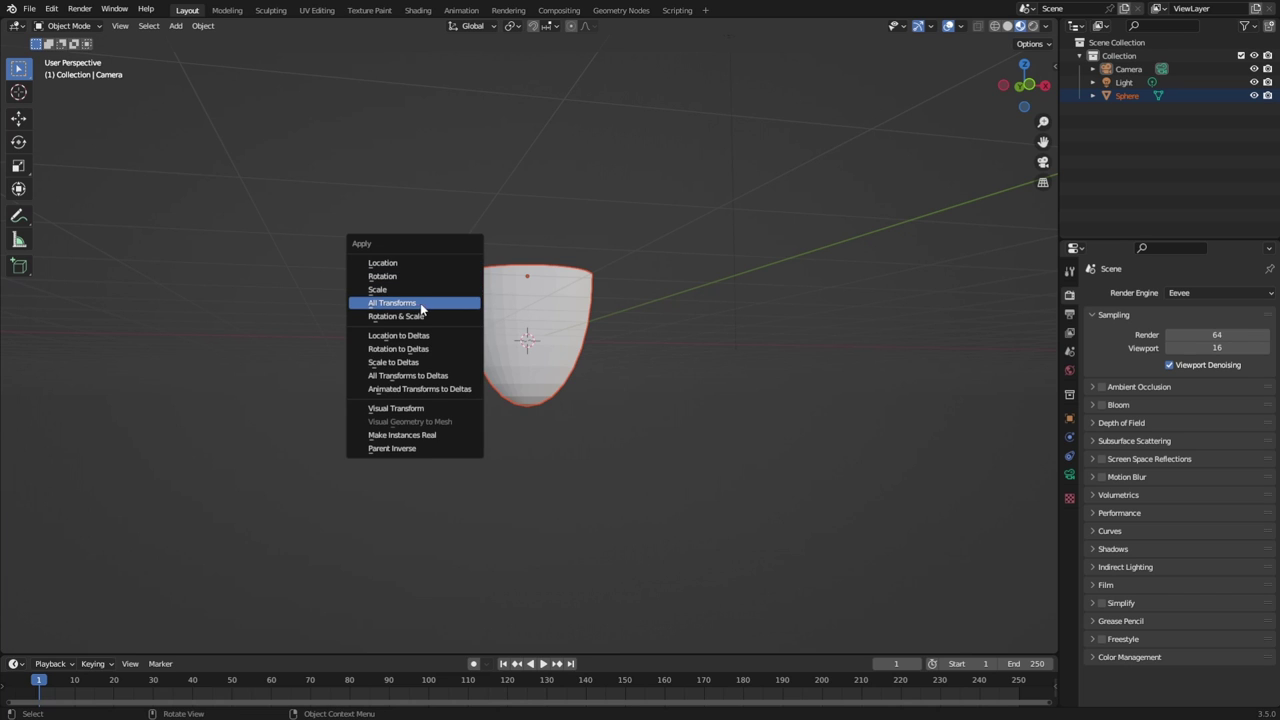
left_click(422, 409)
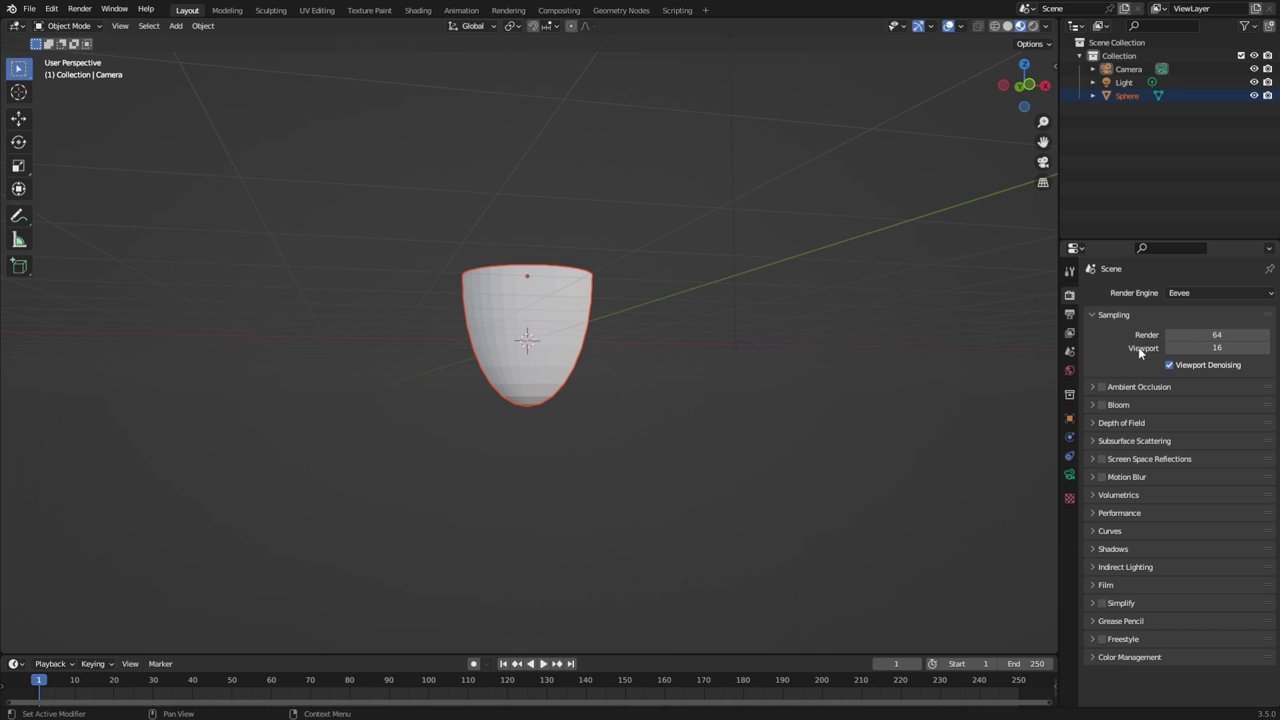
Examine the camera's lens settings and the object constraint properties of the camera, light and sphere.
left_click(1069, 476)
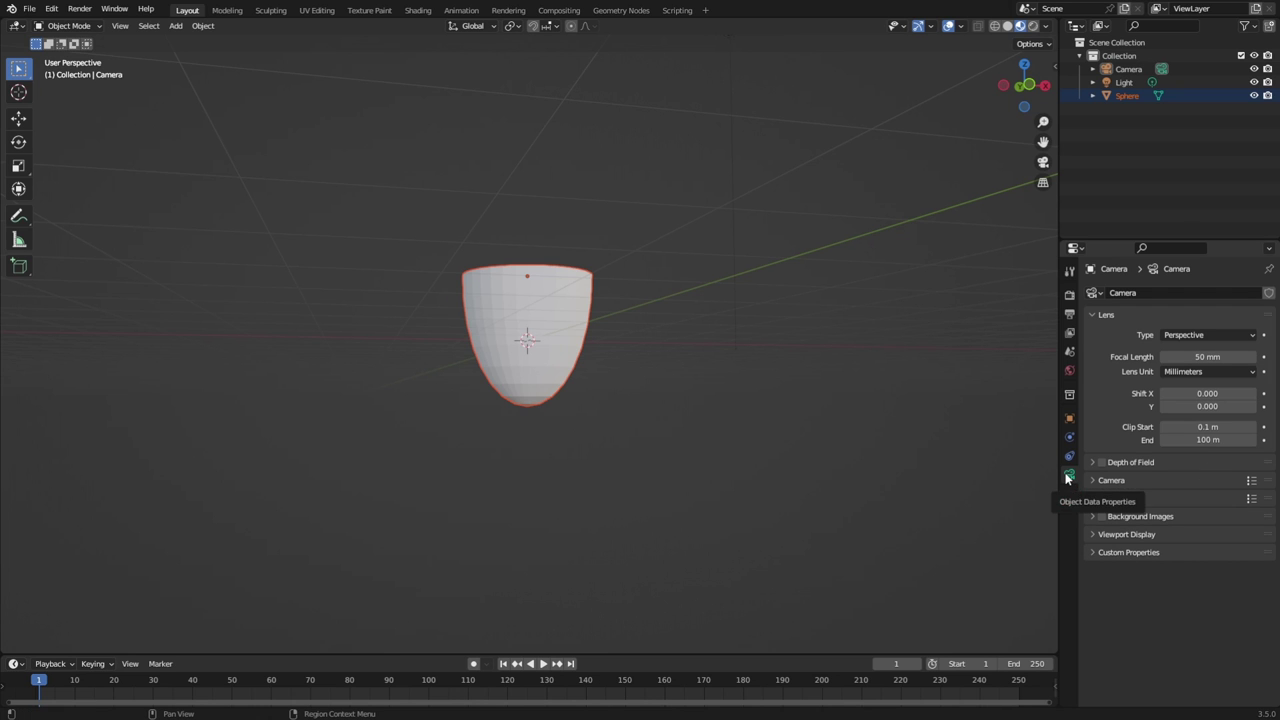
left_click(751, 145)
middle_click_drag(752, 147, 354, 155)
left_click(524, 150)
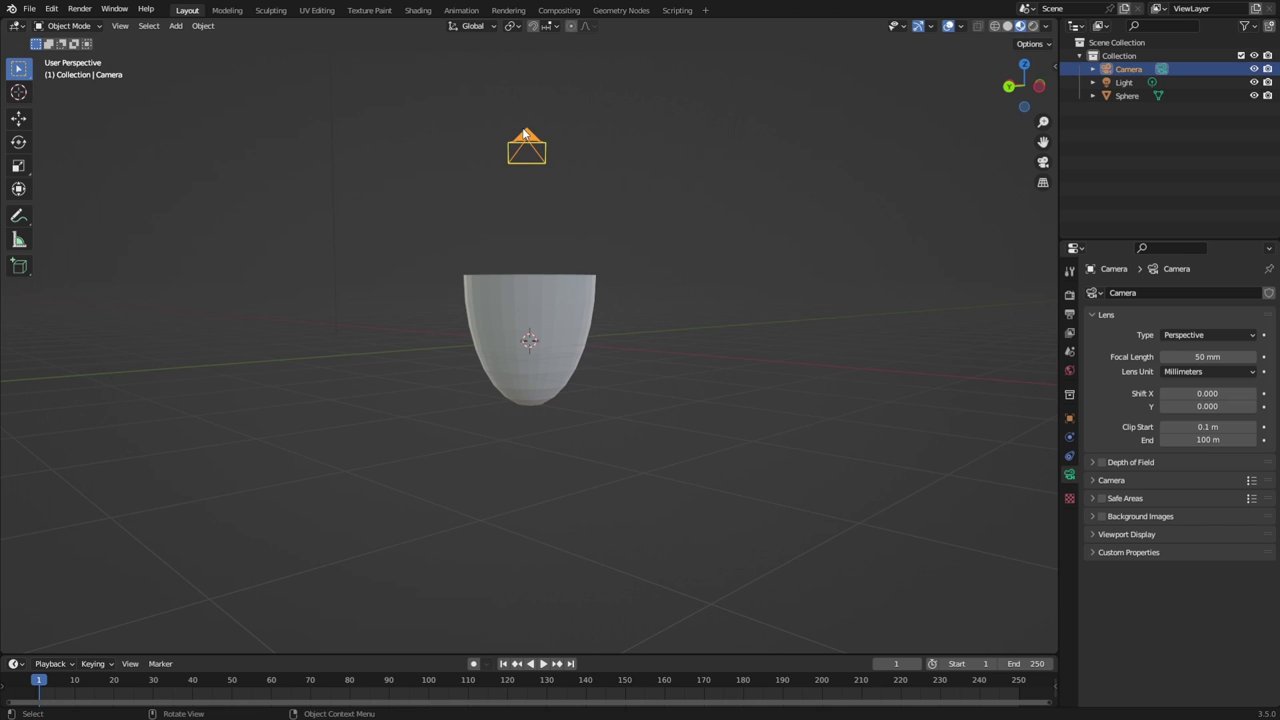
left_click(1070, 456)
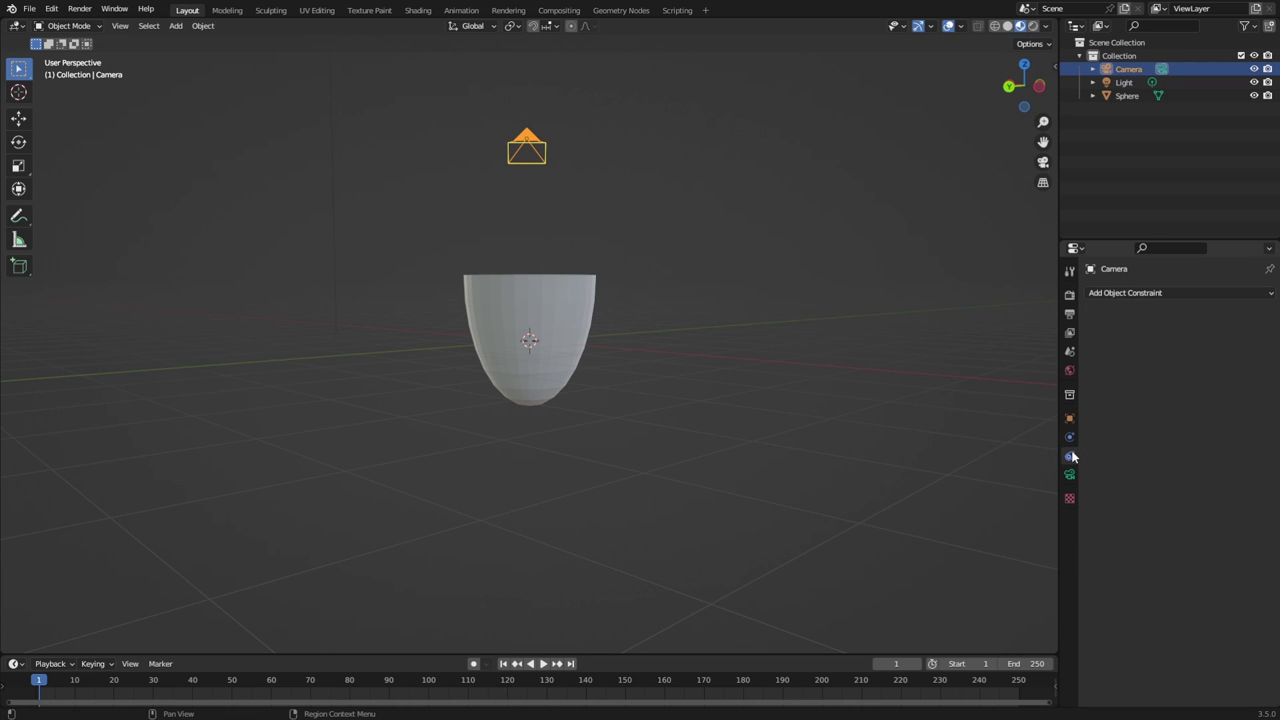
left_click(863, 200)
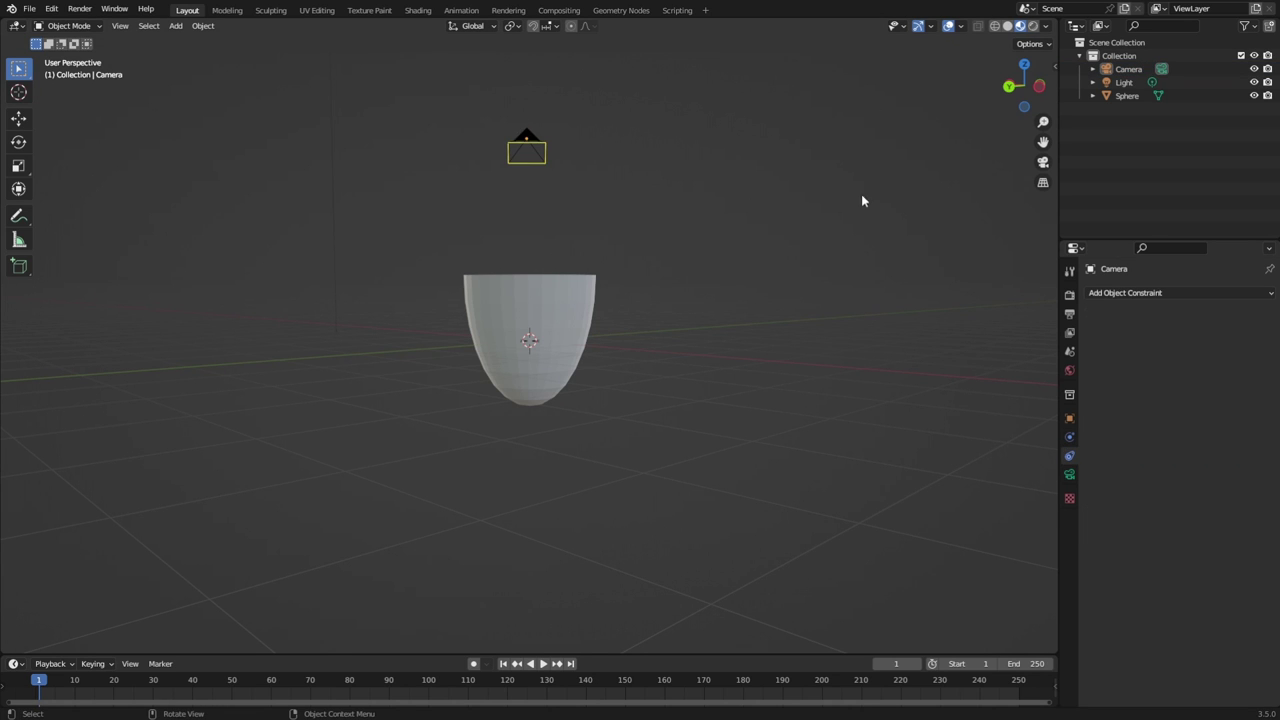
middle_click_drag(863, 200, 678, 144)
left_click(650, 103)
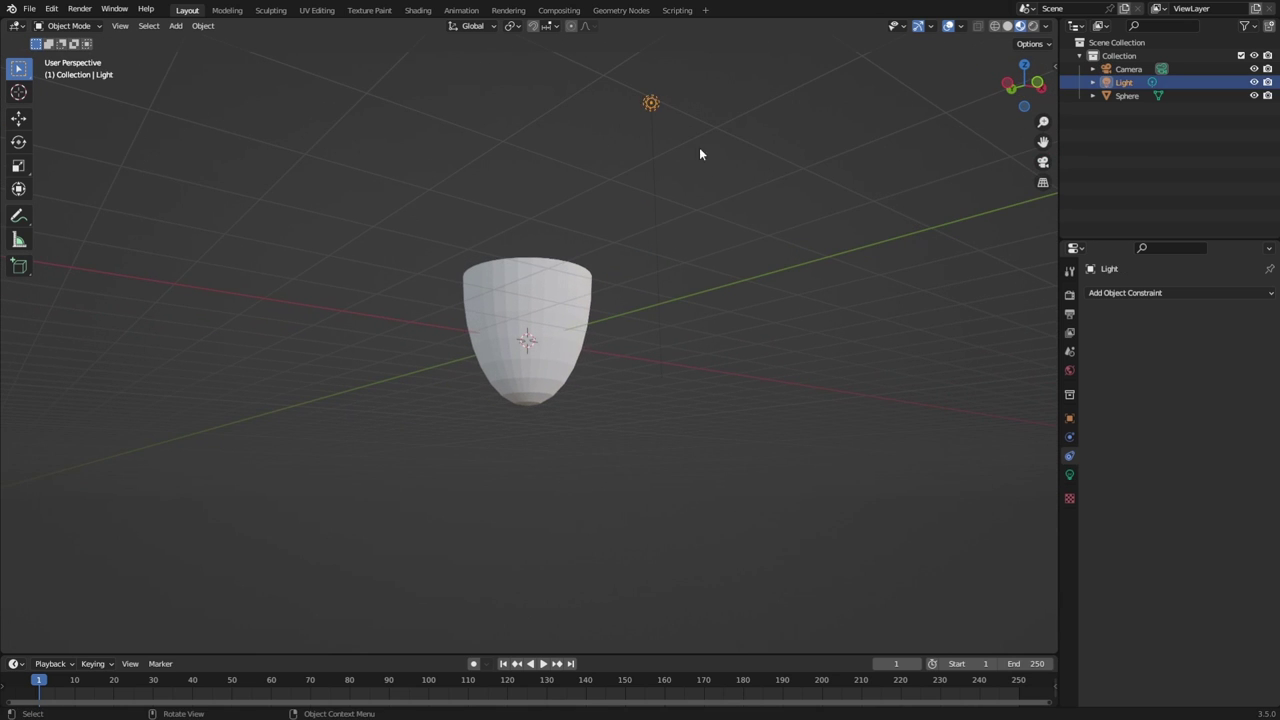
scroll(690, 232, "down", 5)
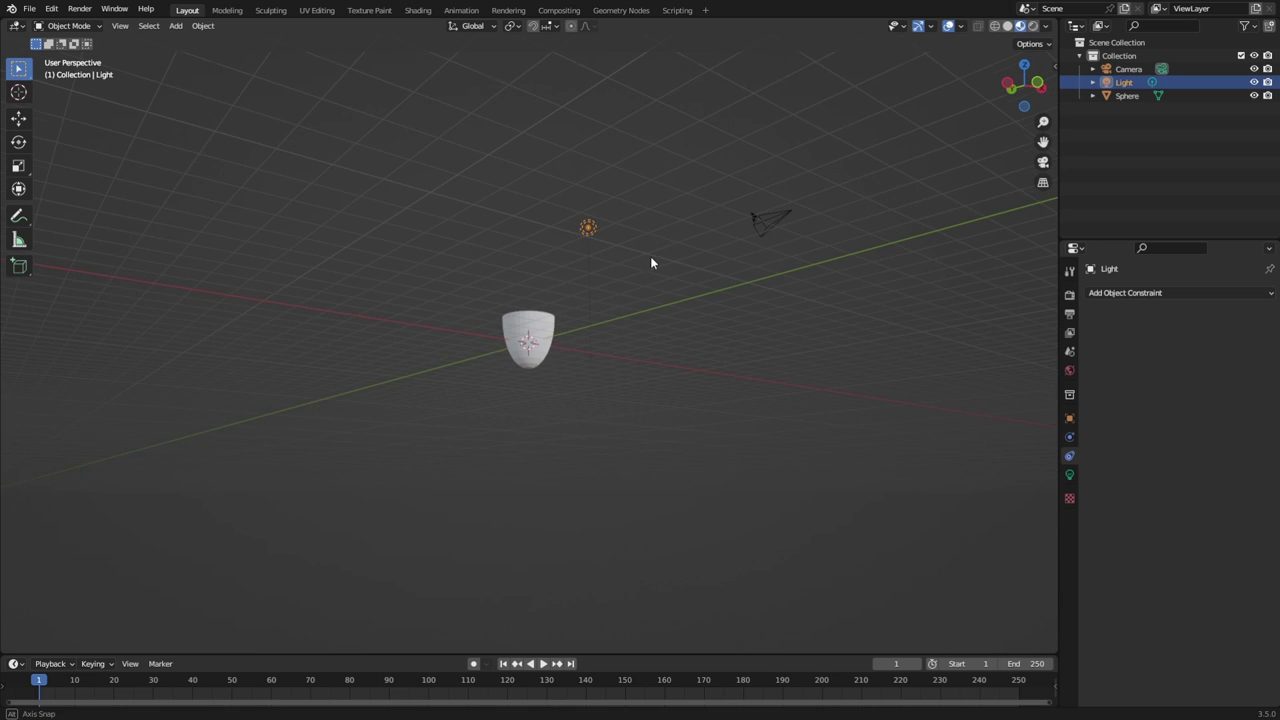
middle_click_drag(651, 263, 814, 291)
left_click(516, 332)
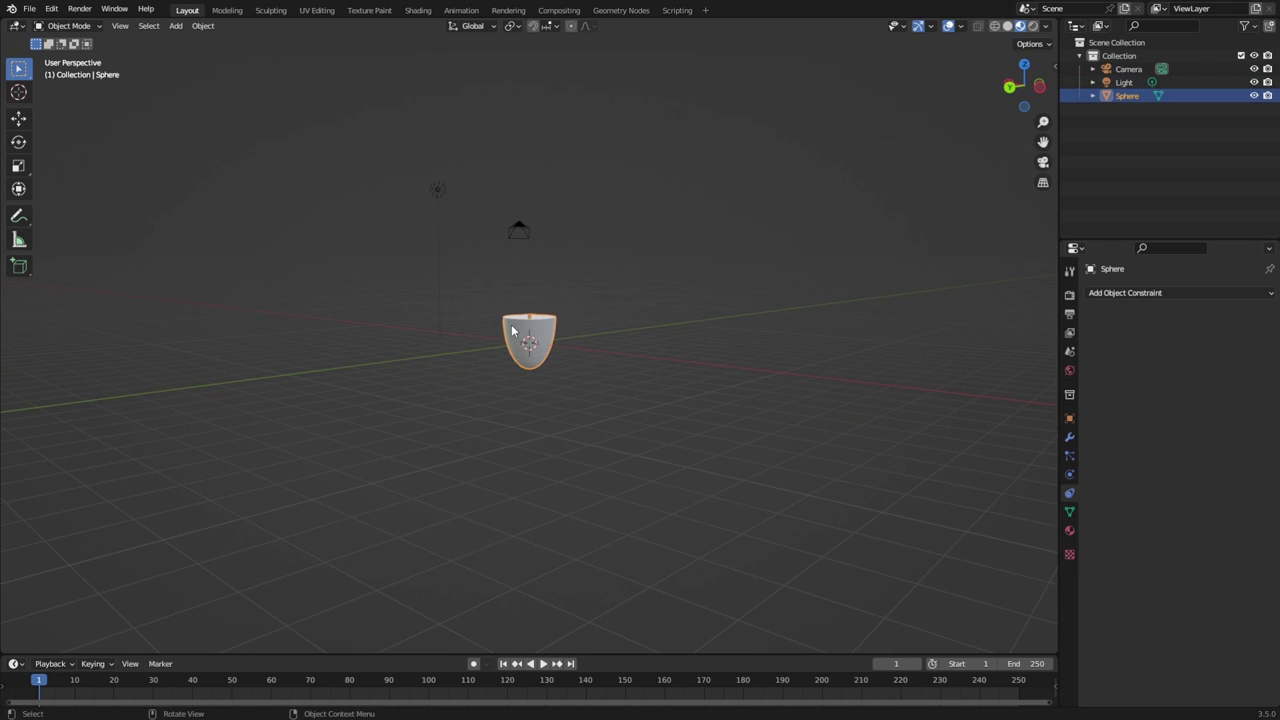
Set the scene's output frame rate to 30 fps.
left_click(1067, 298)
left_click(1069, 312)
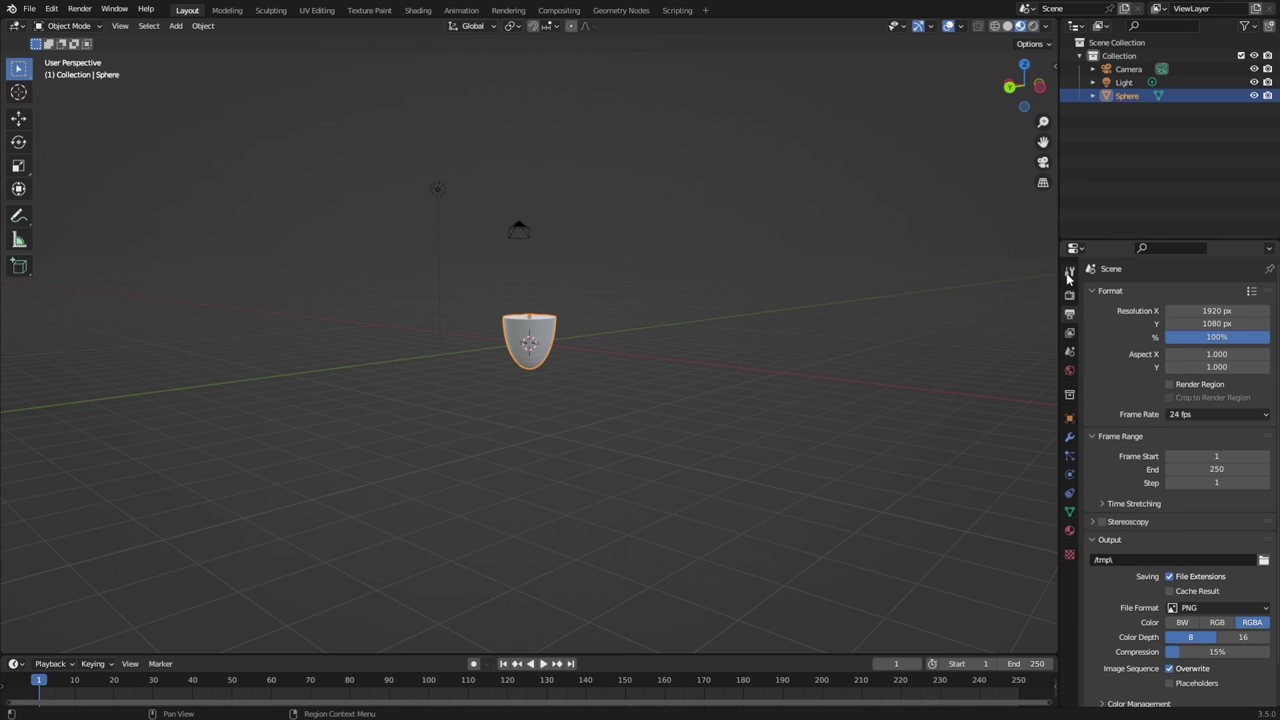
left_click(1208, 415)
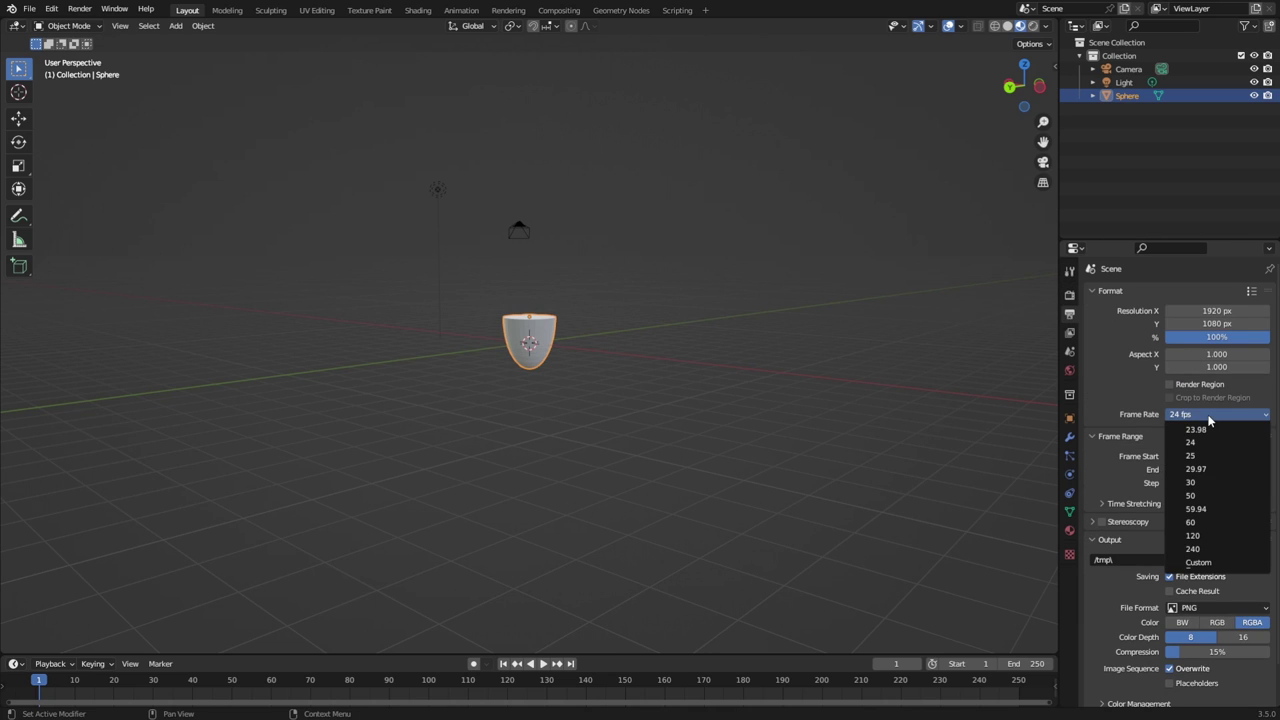
left_click(1205, 484)
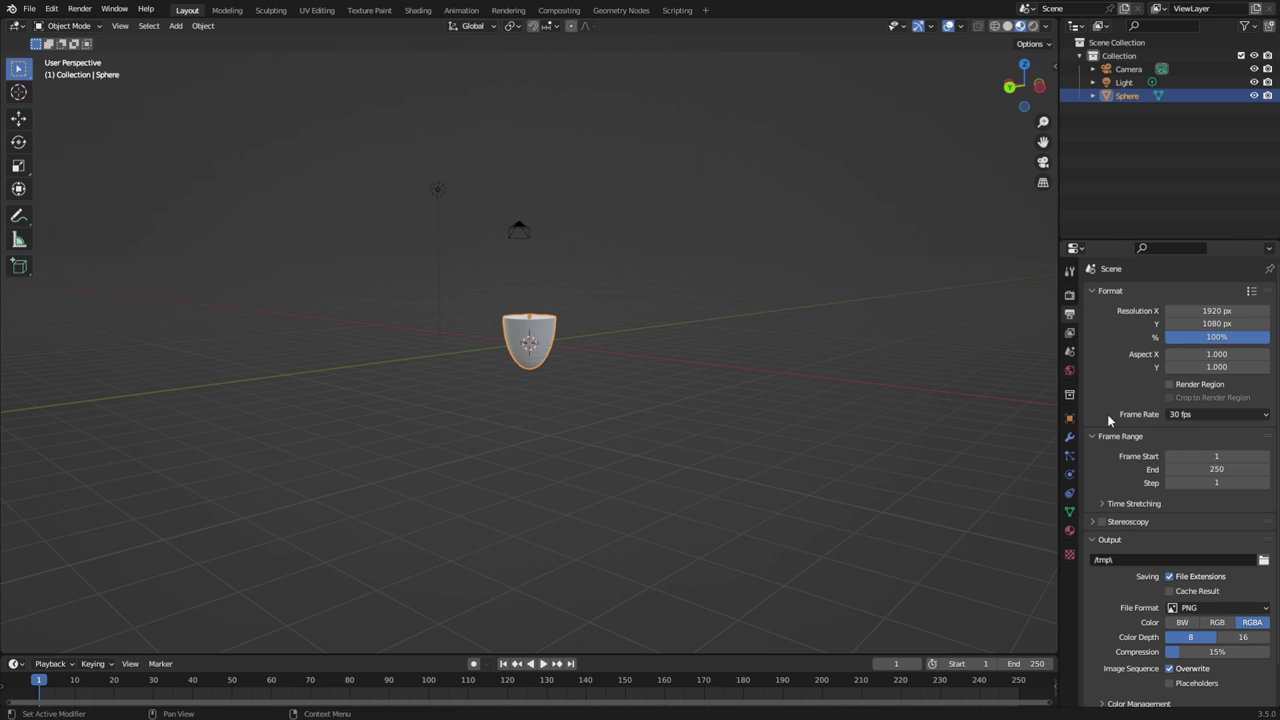
left_click(1068, 273)
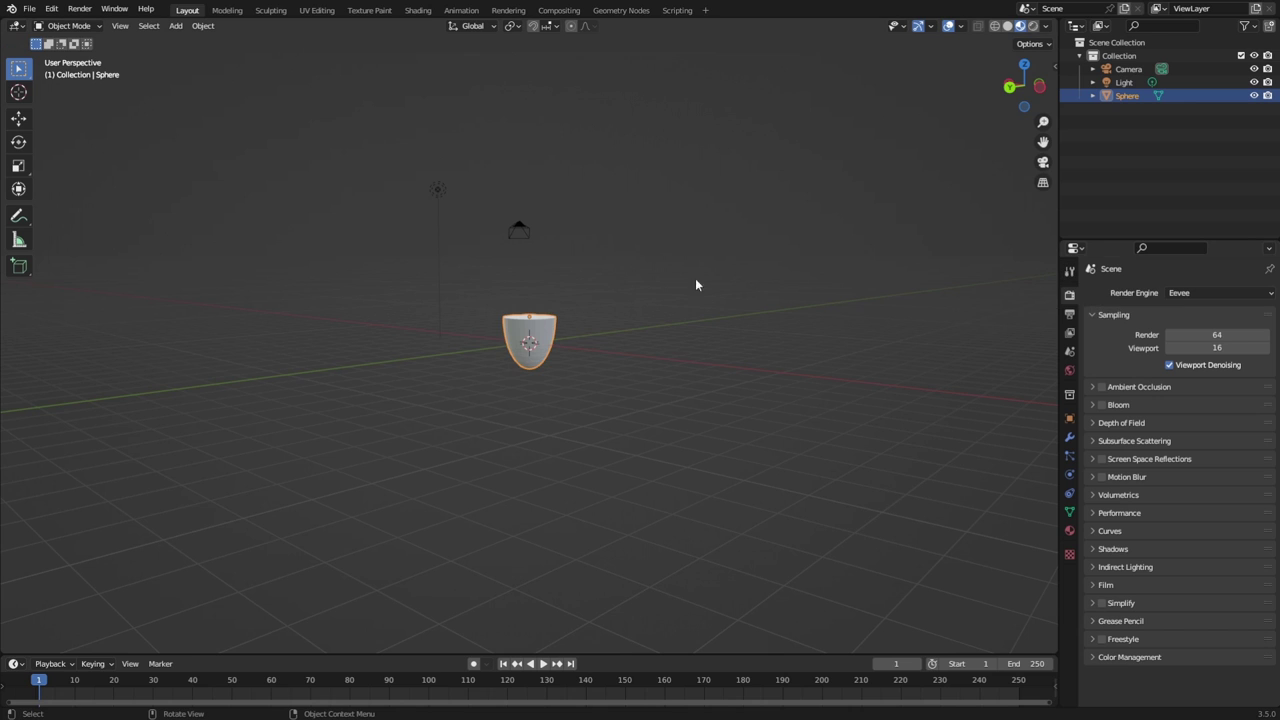
Reselect only the sphere and add a new material to it.
scroll(529, 340, "up", 3)
scroll(529, 340, "up", 2)
left_click(631, 212)
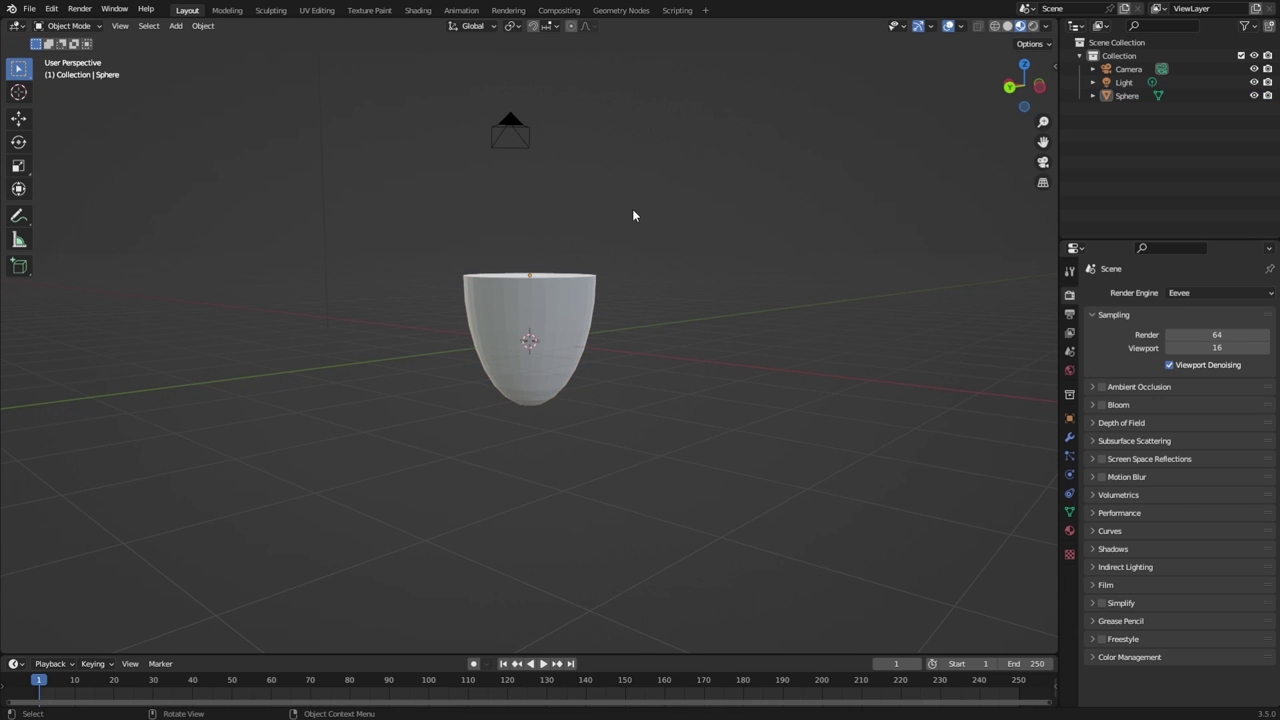
left_click_drag(394, 269, 746, 454)
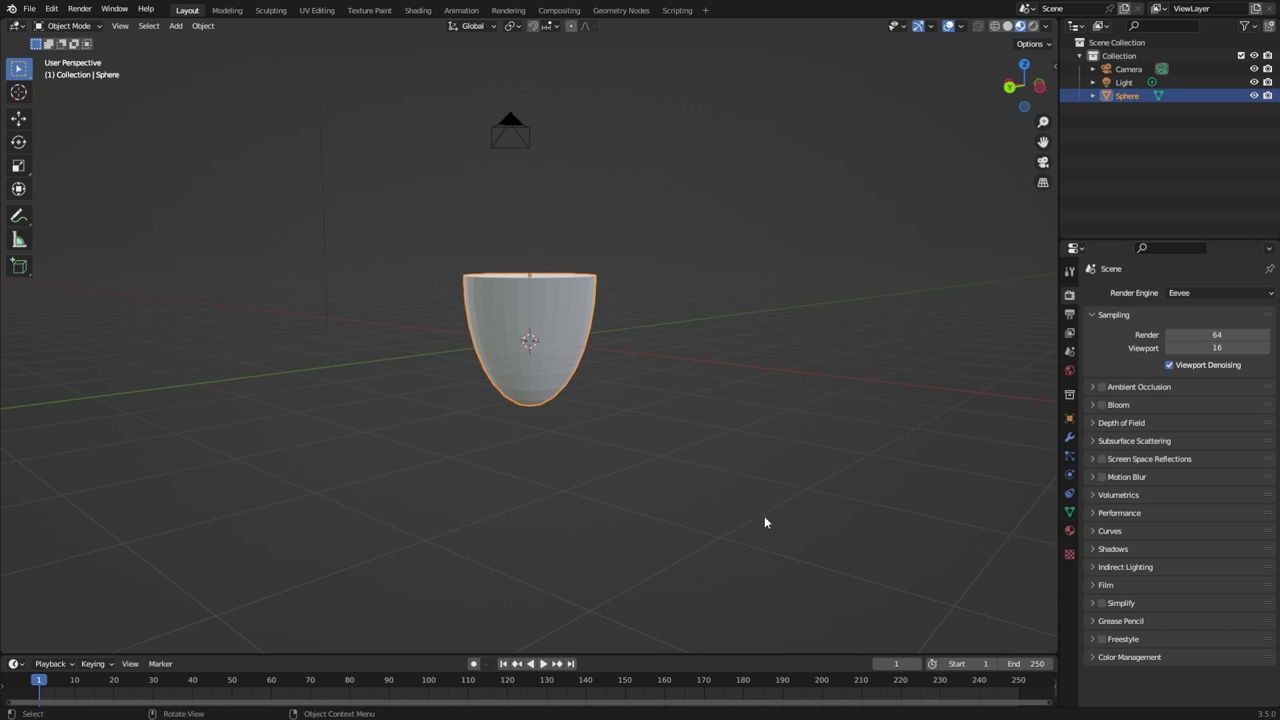
left_click(1067, 273)
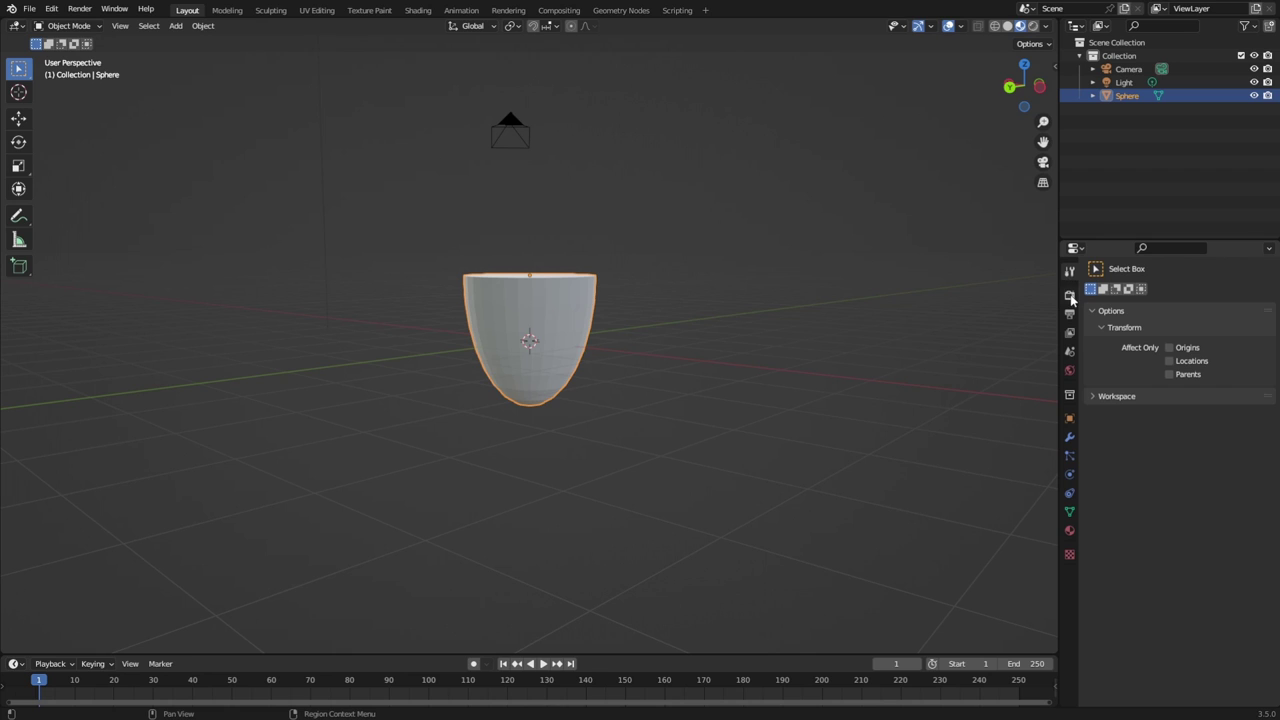
left_click(1069, 313)
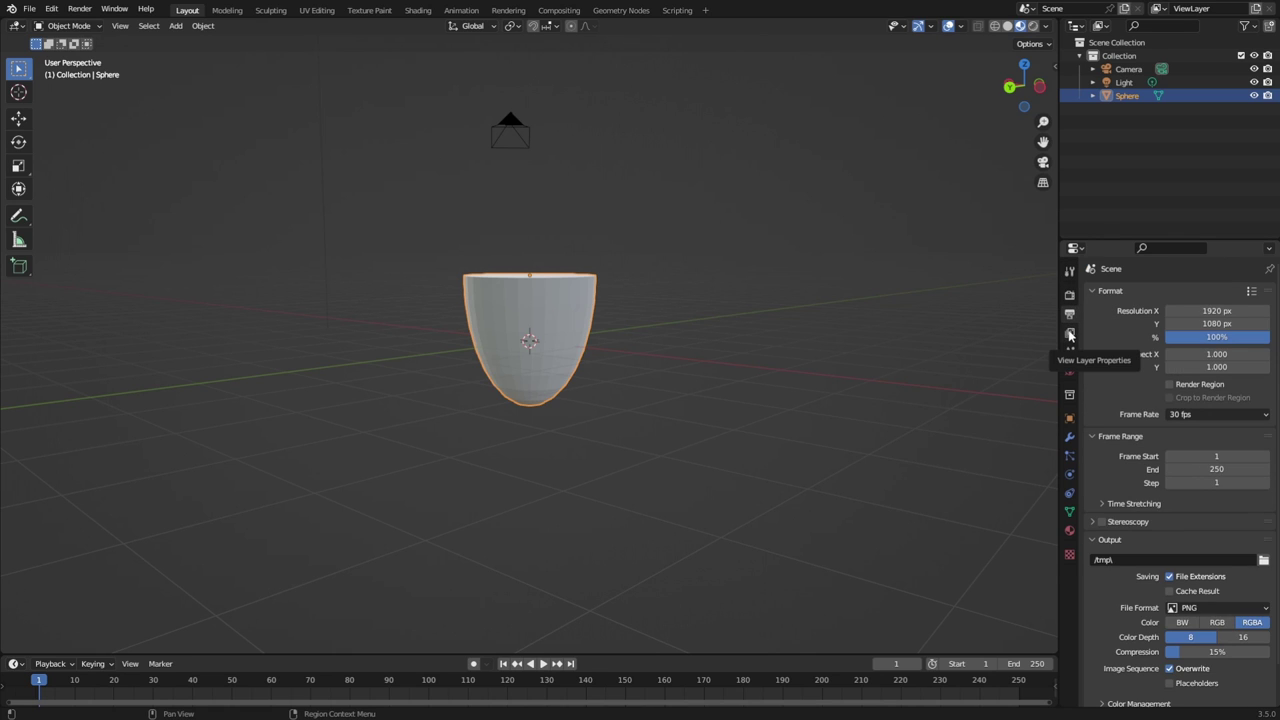
left_click(1069, 534)
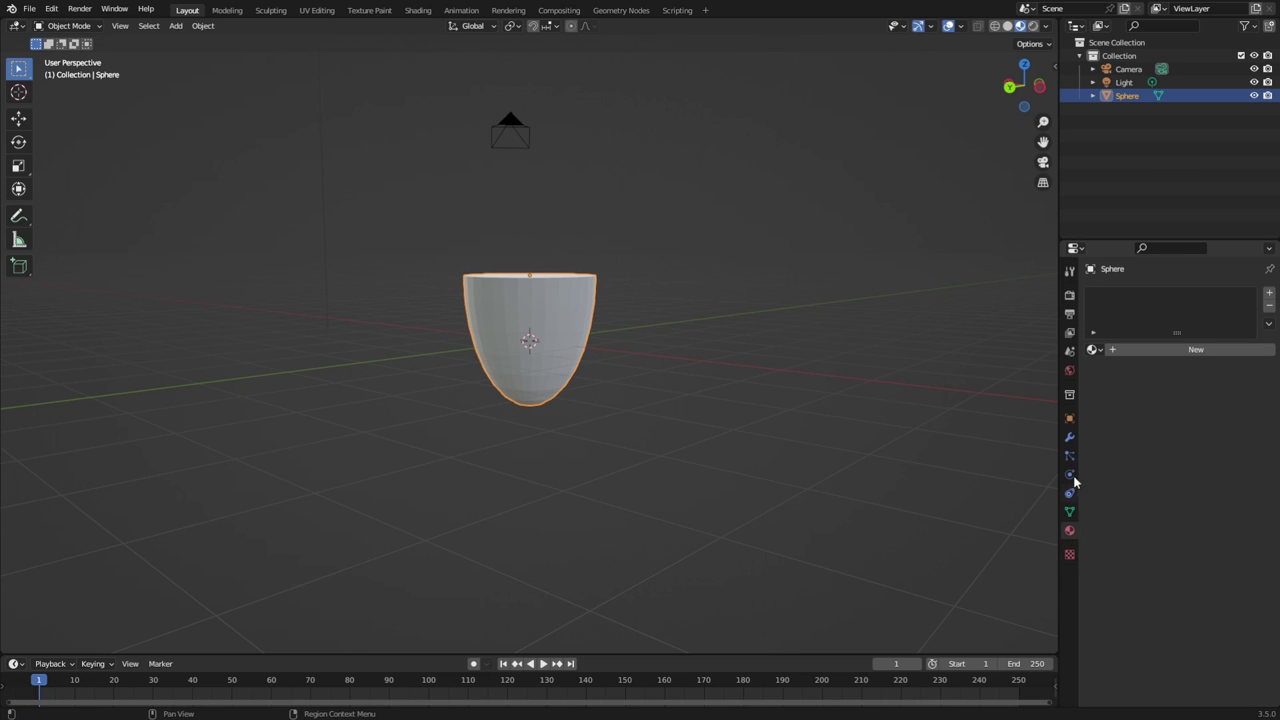
left_click(1137, 348)
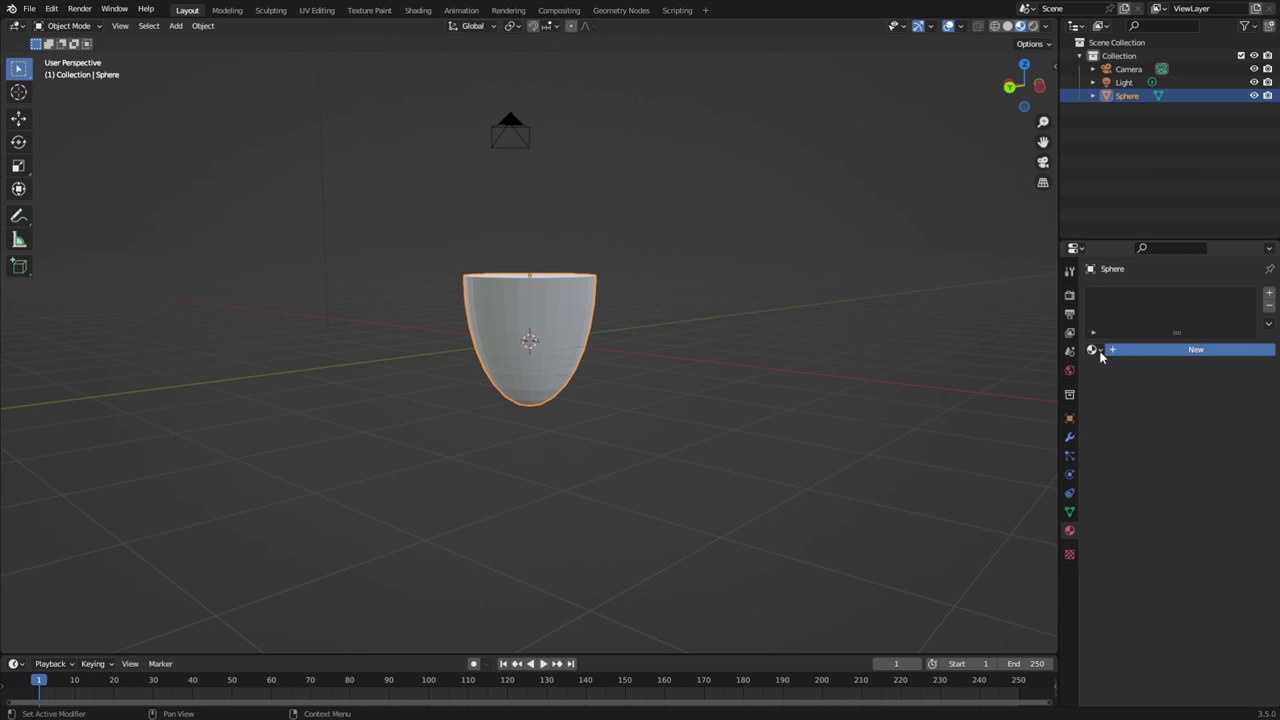
left_click(1107, 349)
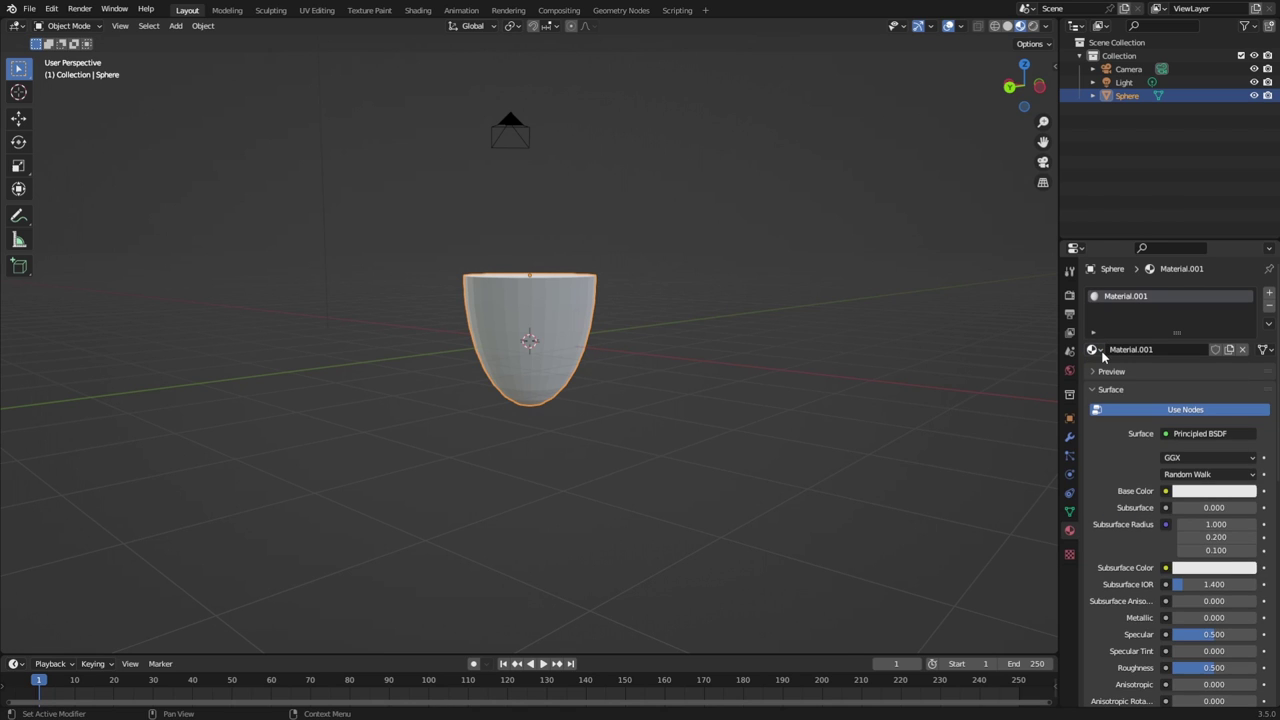
Set the base color of the sphere's material to hex FFC90E.
left_click(1196, 492)
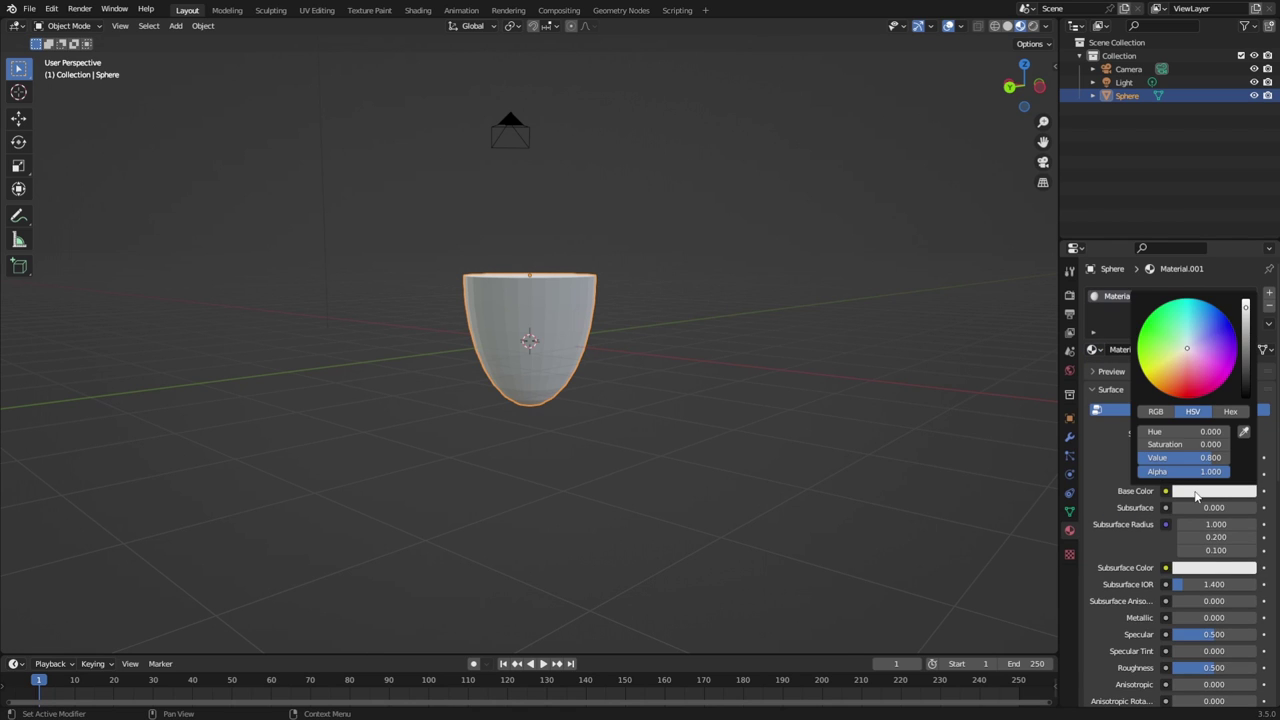
left_click(1196, 497)
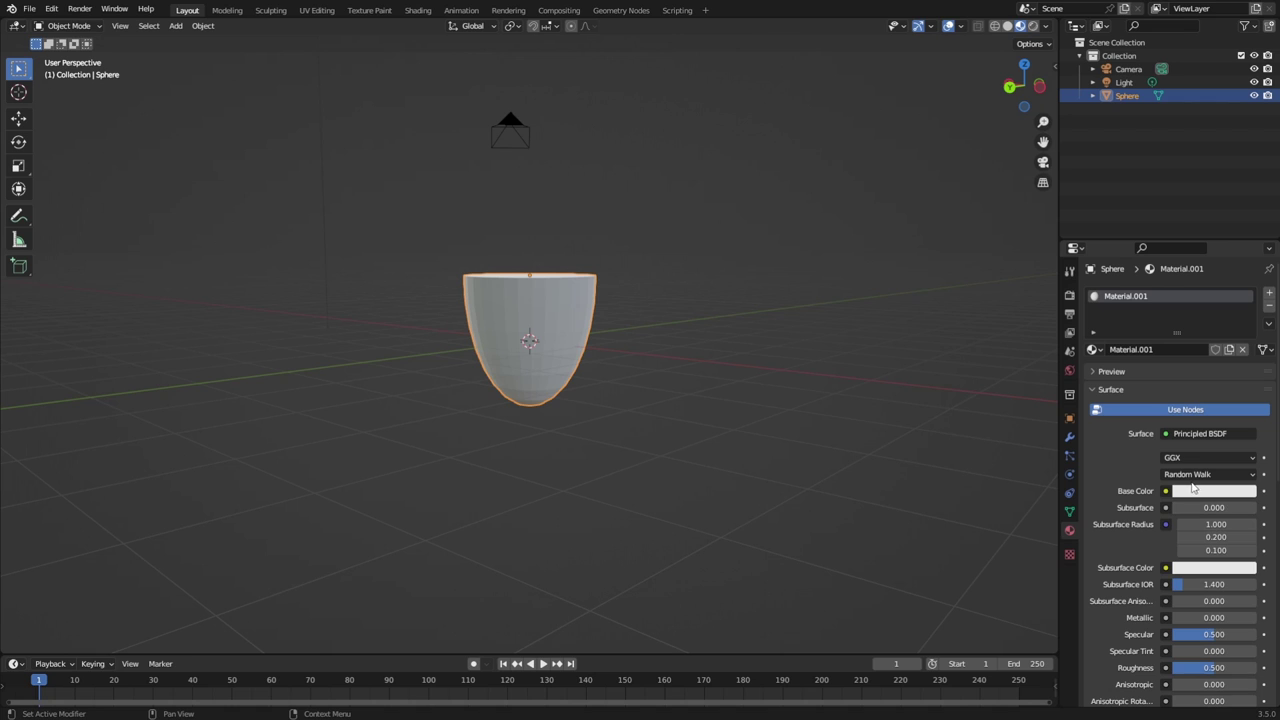
left_click(1166, 492)
left_click(1212, 494)
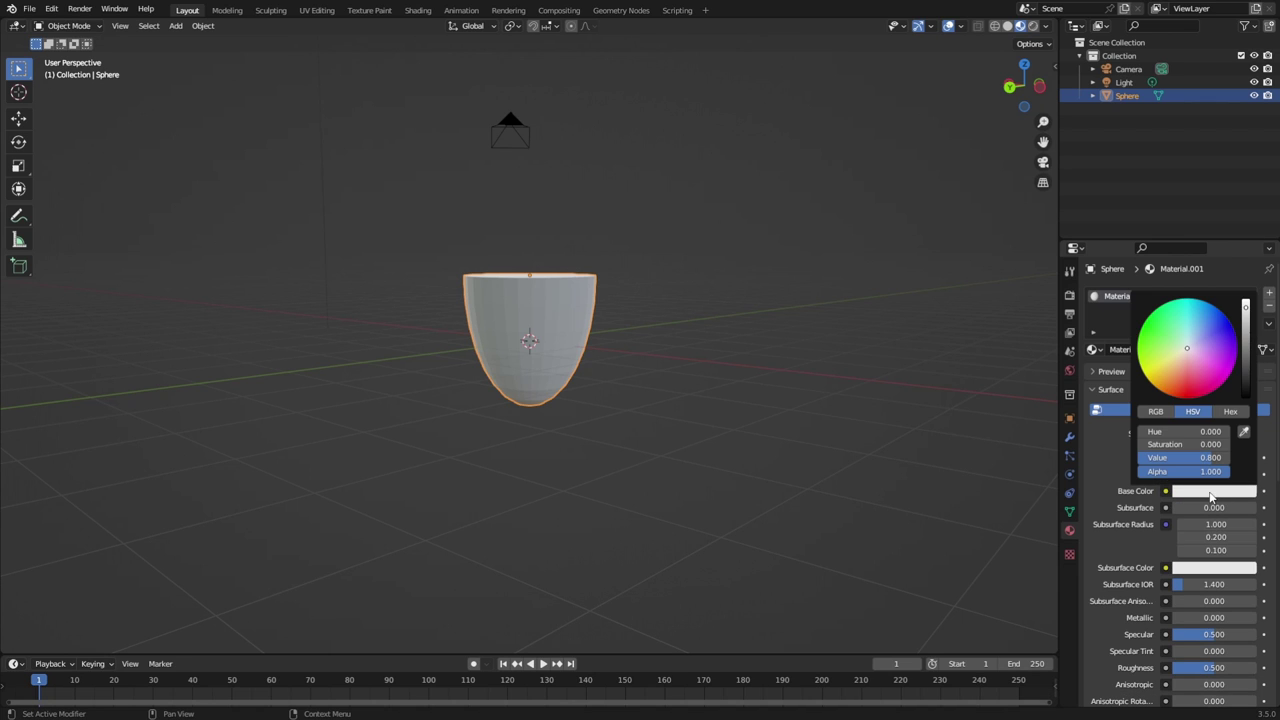
left_click(1157, 412)
left_click(1193, 412)
left_click(1230, 412)
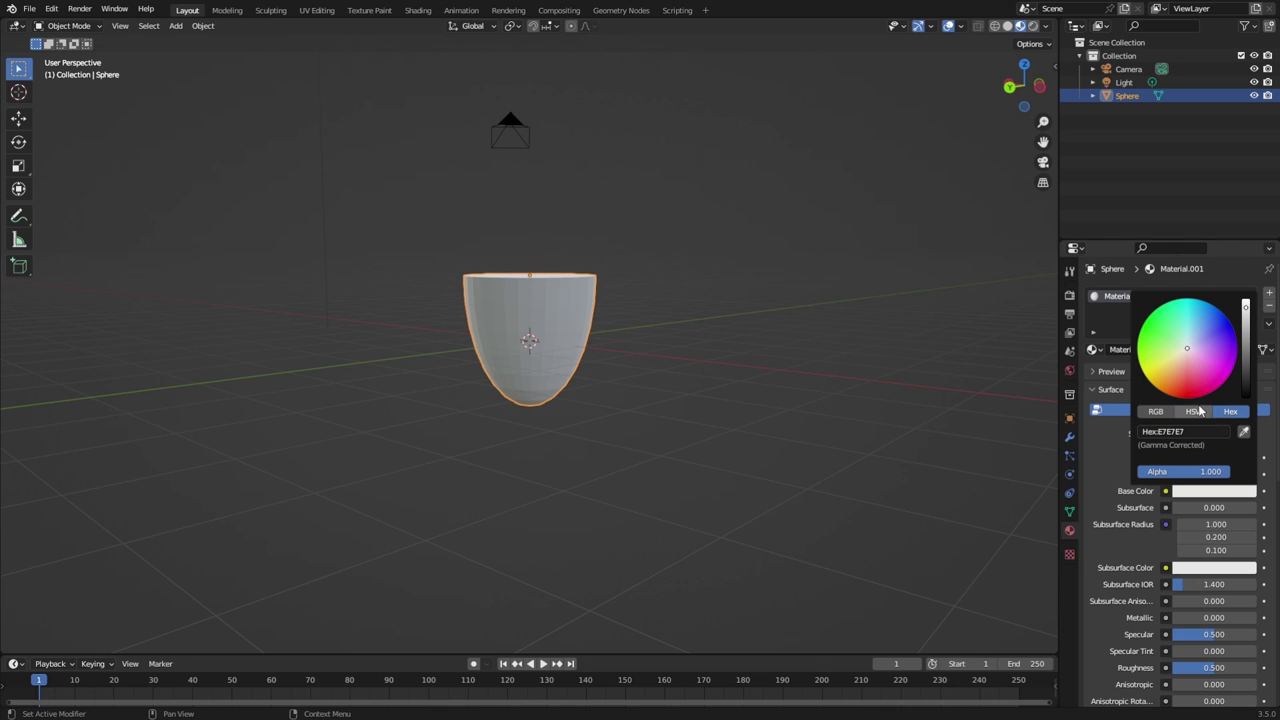
left_click(1186, 432)
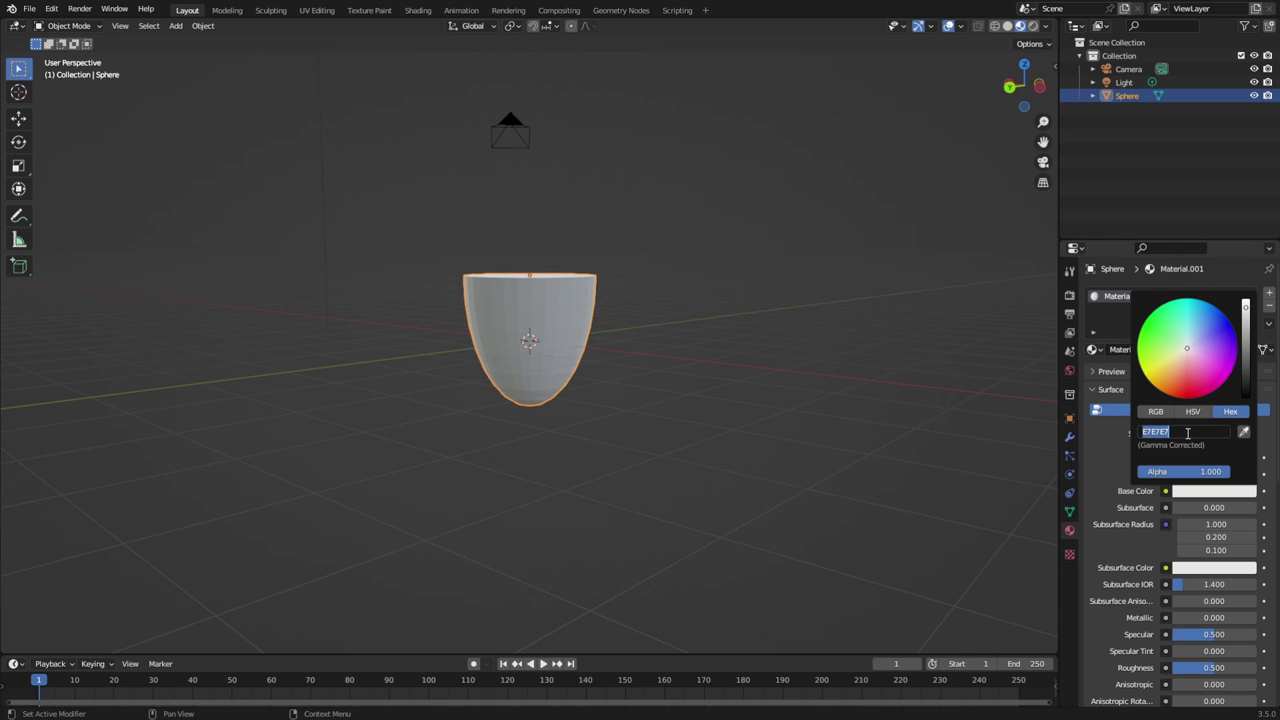
type("FFC90E")
key("Return")
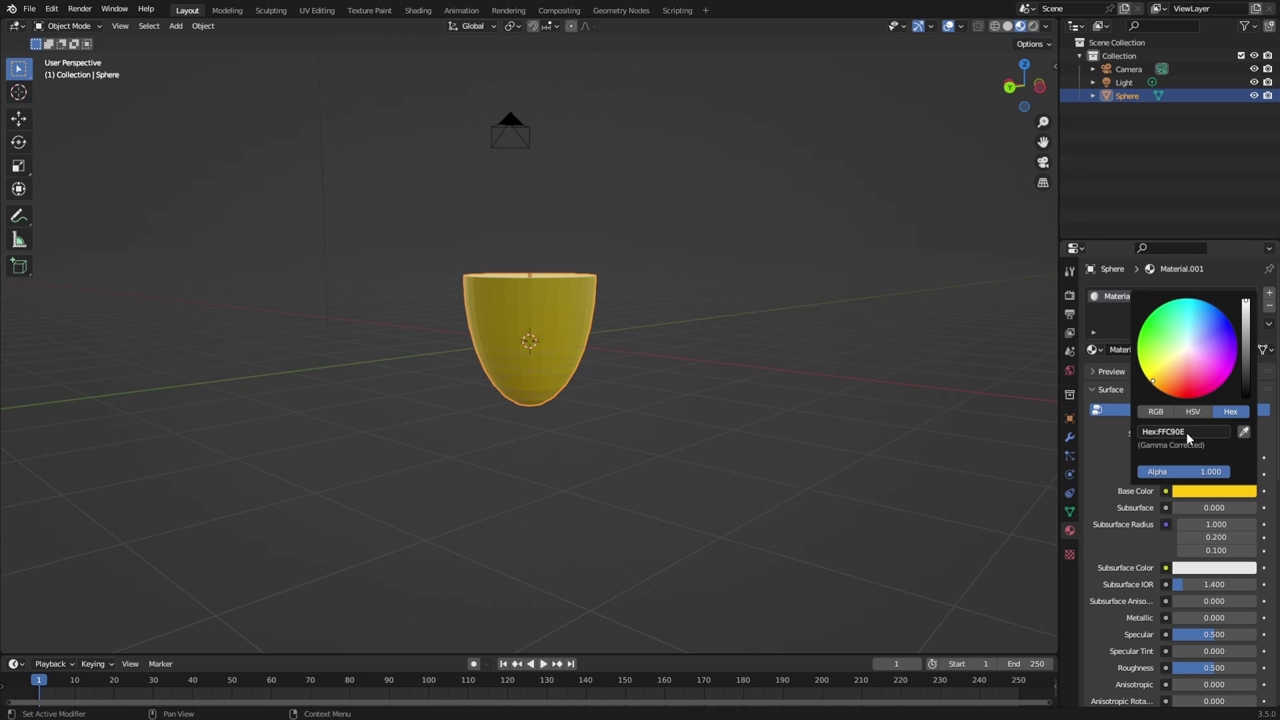
Set the existing camera as the active camera so the viewport looks through it.
left_click(668, 427)
middle_click_drag(656, 345, 756, 296)
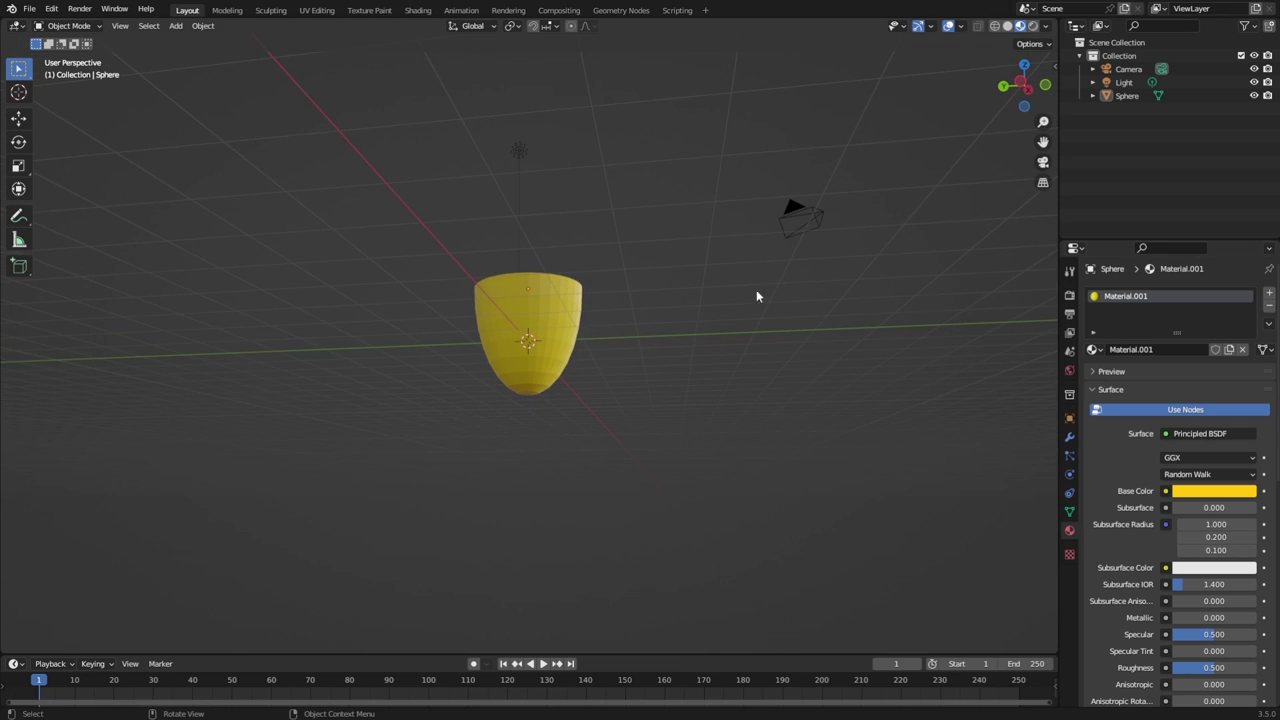
left_click(809, 215)
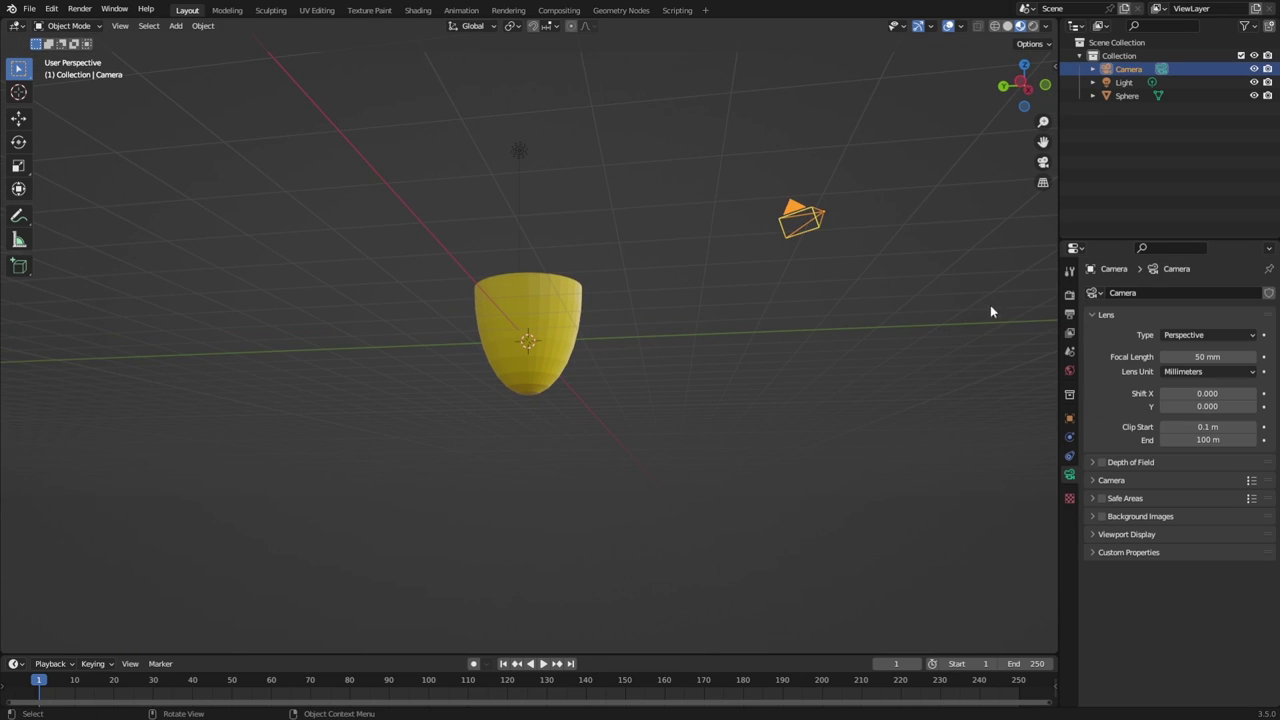
right_click(789, 207)
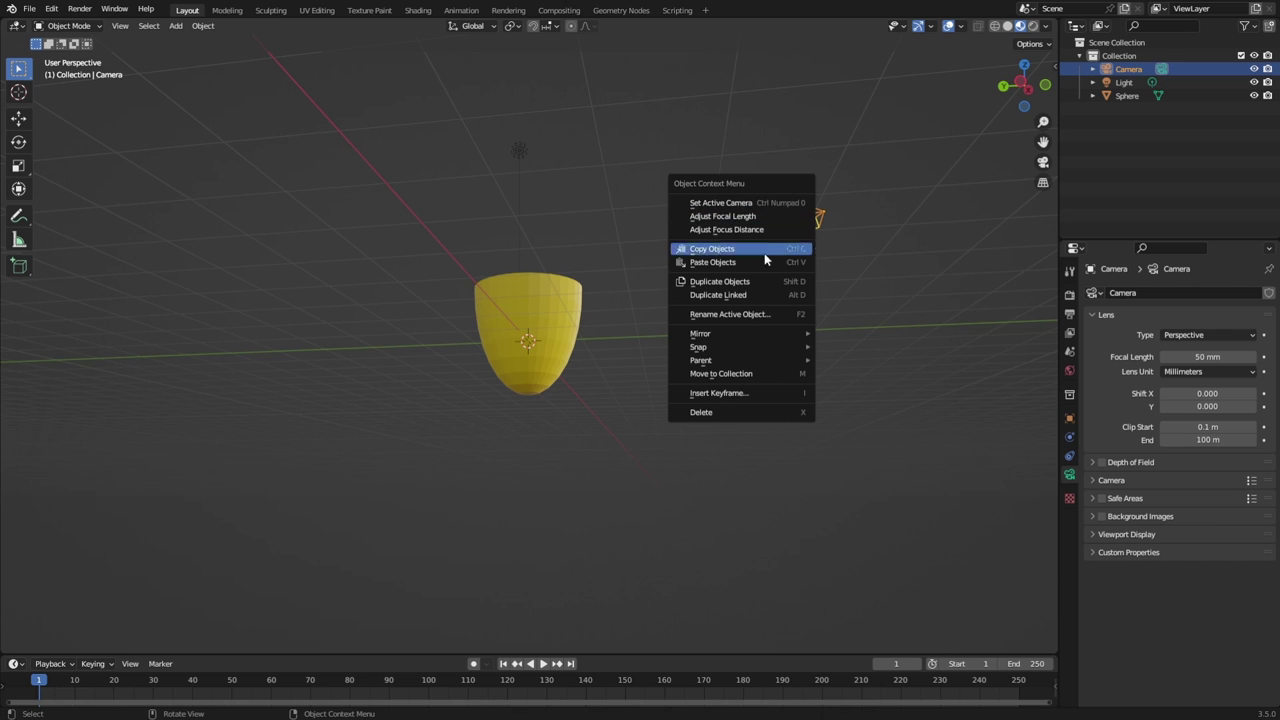
left_click(870, 234)
right_click(809, 220)
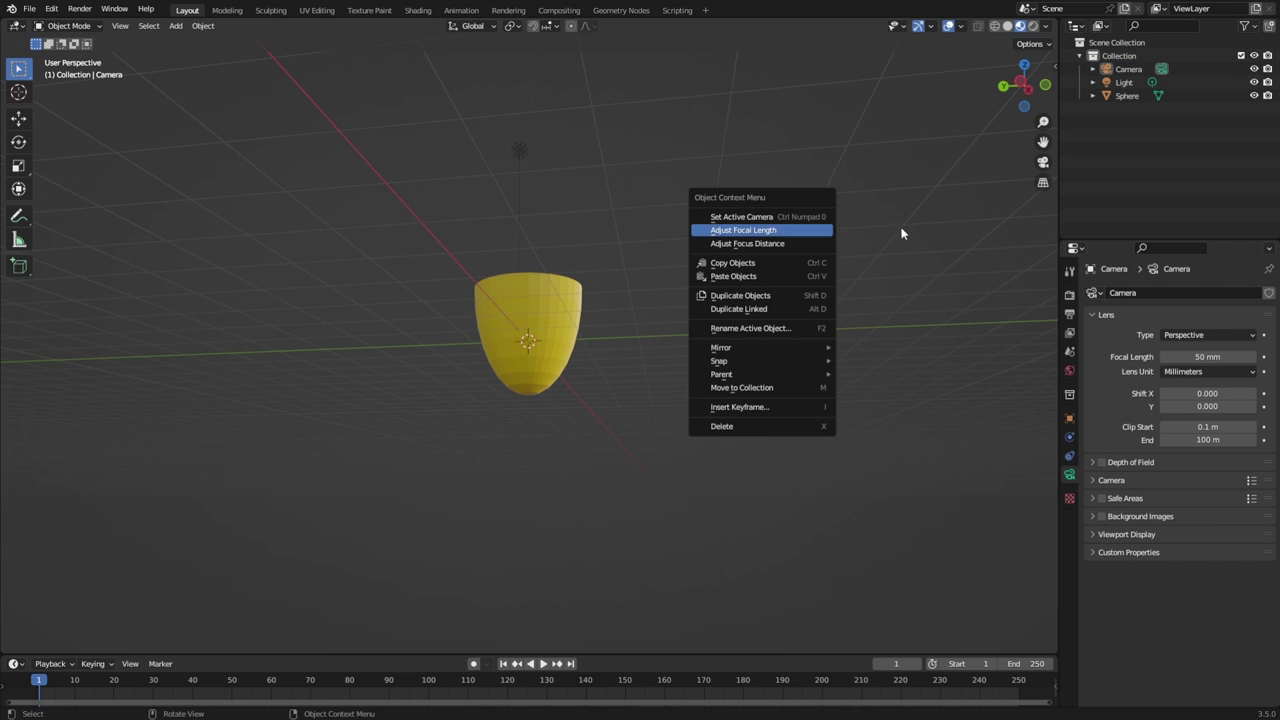
key("Escape")
middle_click_drag(857, 237, 923, 266)
right_click(613, 197)
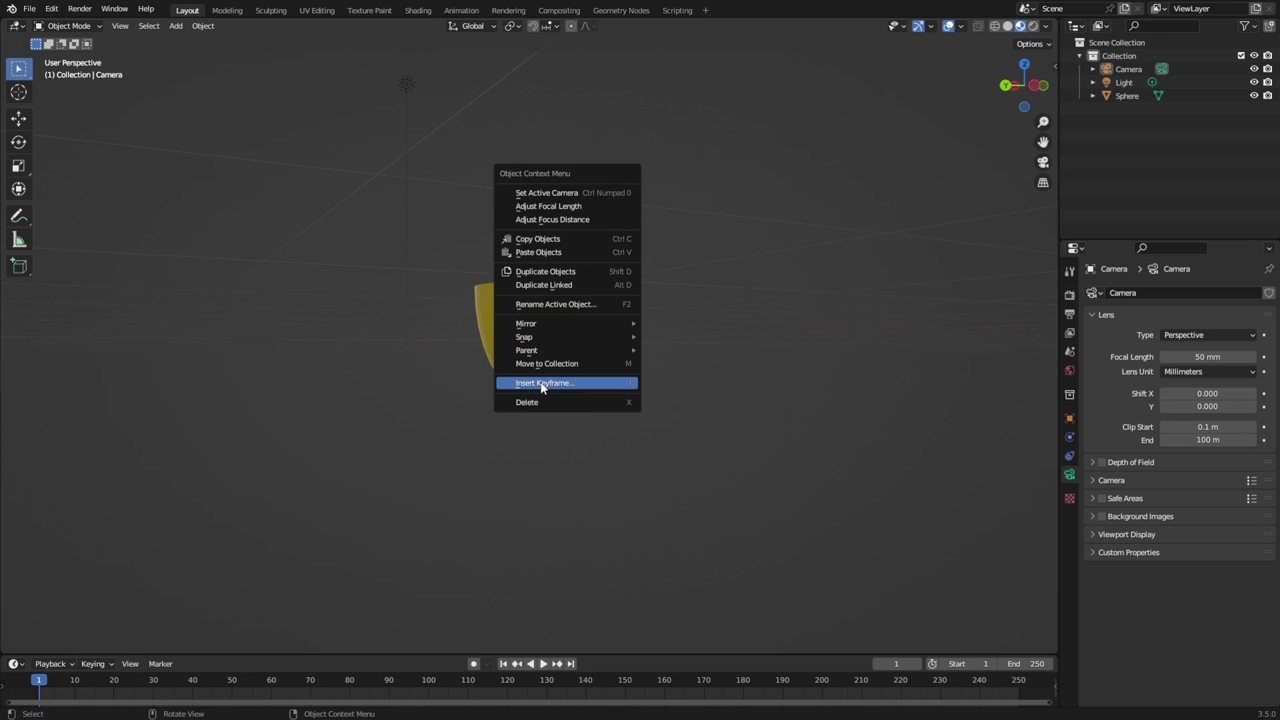
left_click(564, 193)
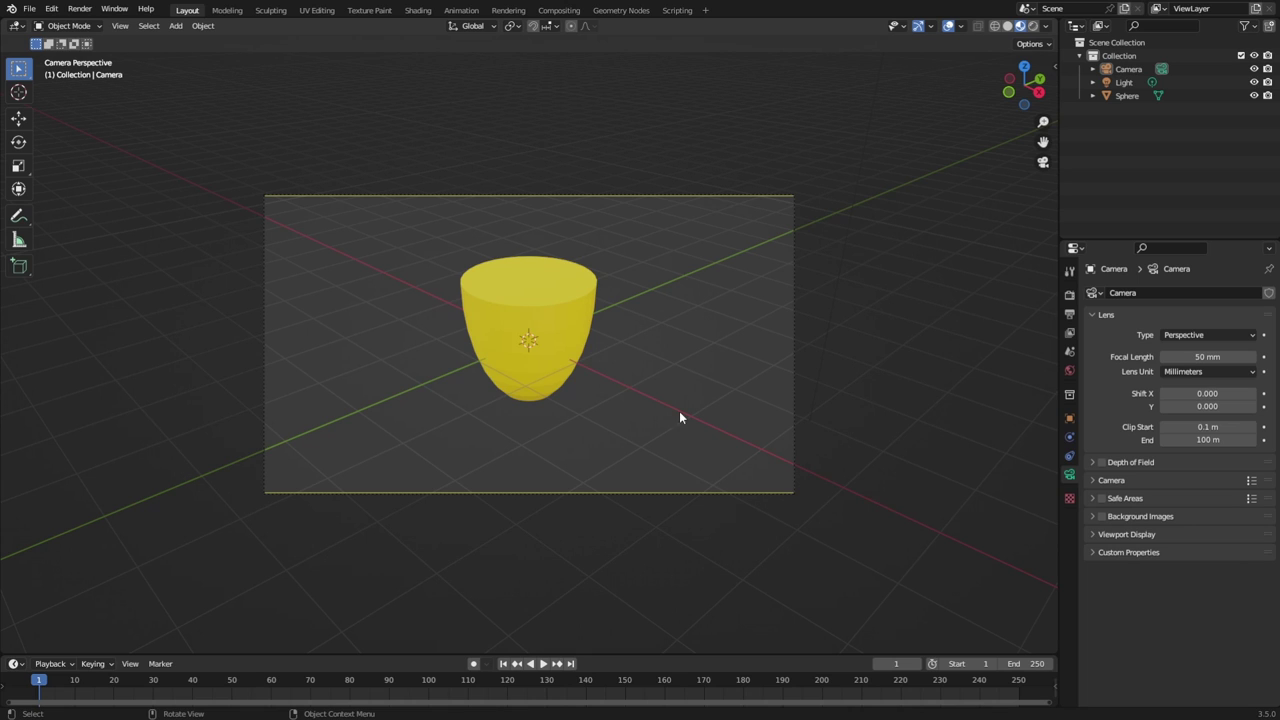
Select the camera, light and sphere together in the camera view.
right_click(774, 409)
left_click_drag(843, 488, 338, 231)
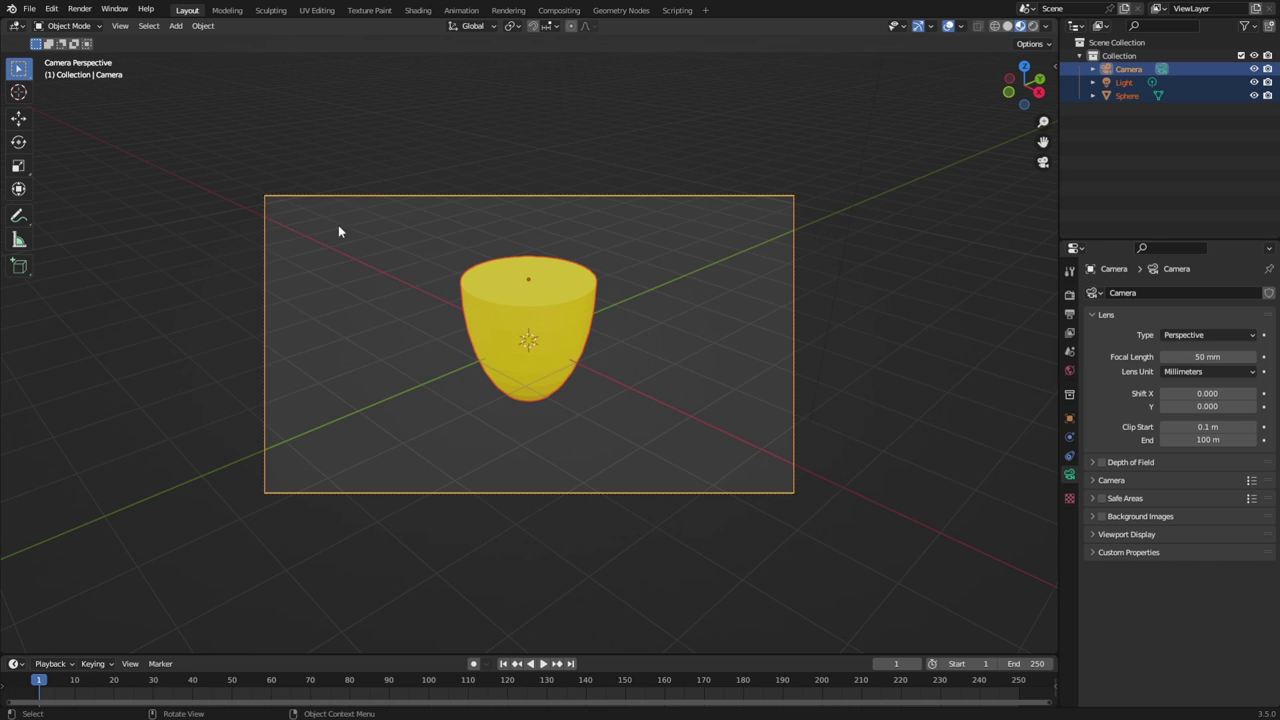
Delete the selected camera, light and sphere together, and undo the deletion.
right_click(689, 353)
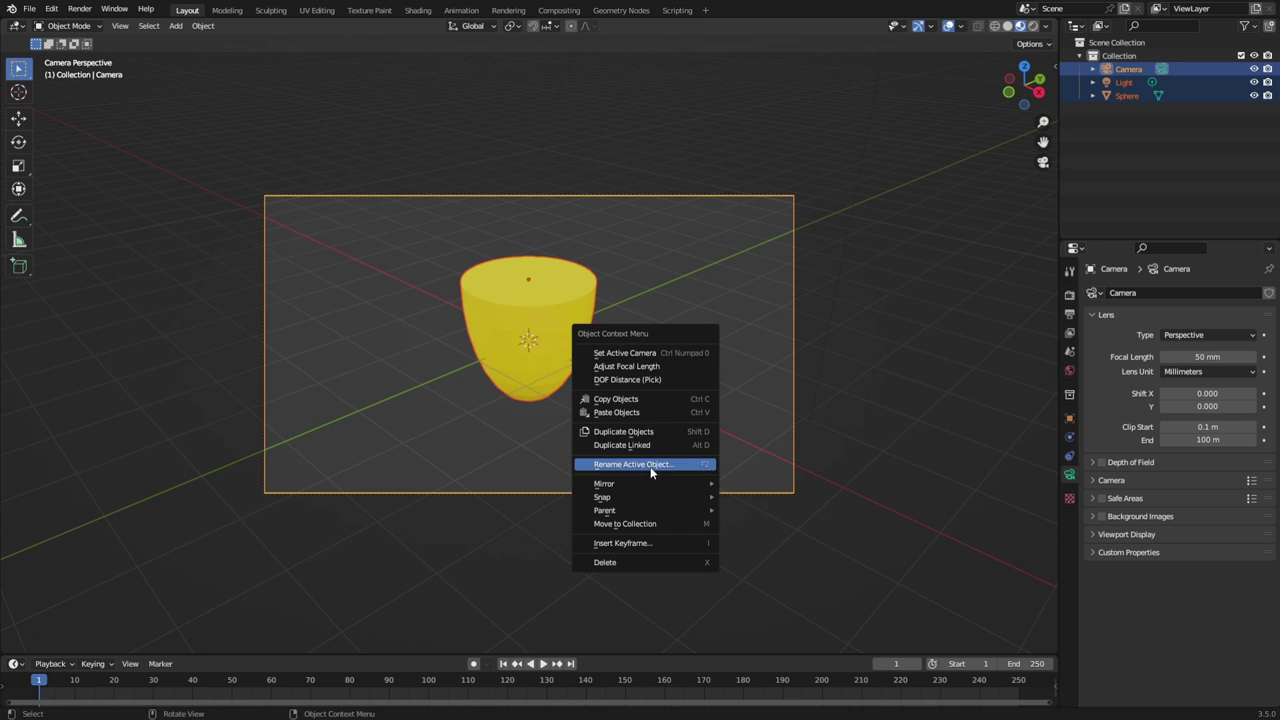
left_click(628, 562)
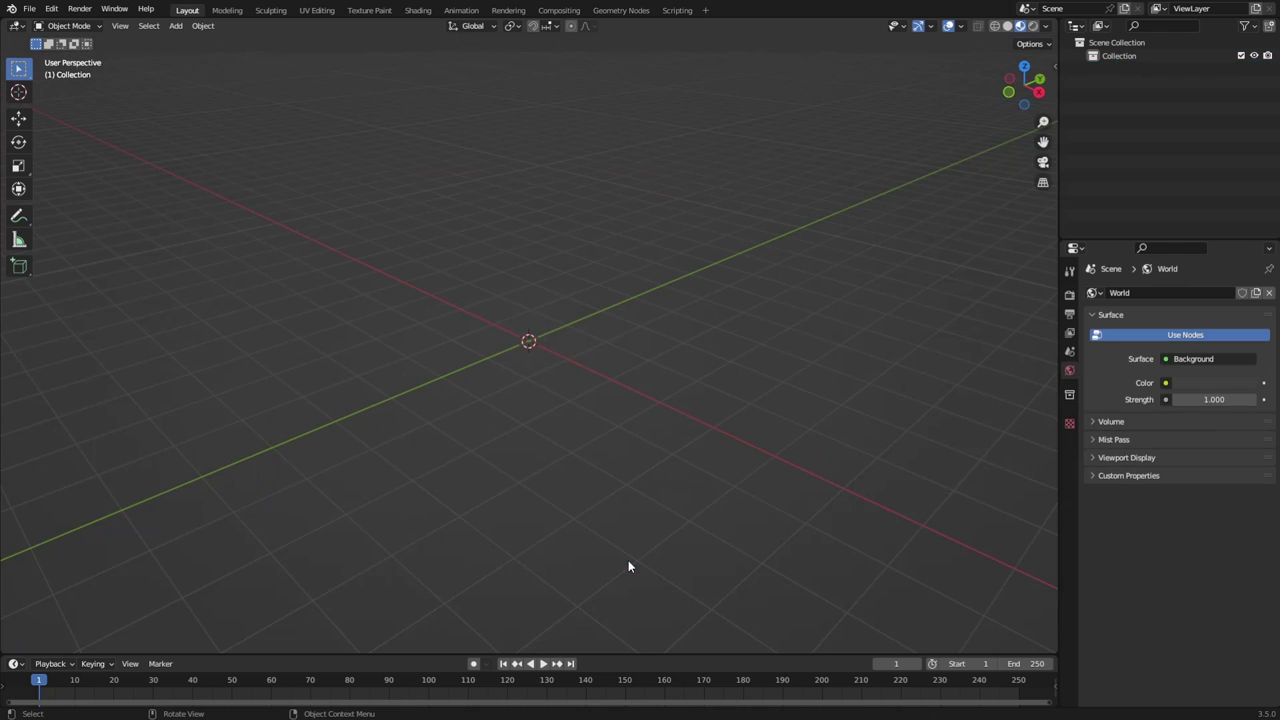
mouse_move(631, 197)
middle_mouse_down()
mouse_move(466, 263)
mouse_move(774, 398)
mouse_move(860, 337)
middle_mouse_up()
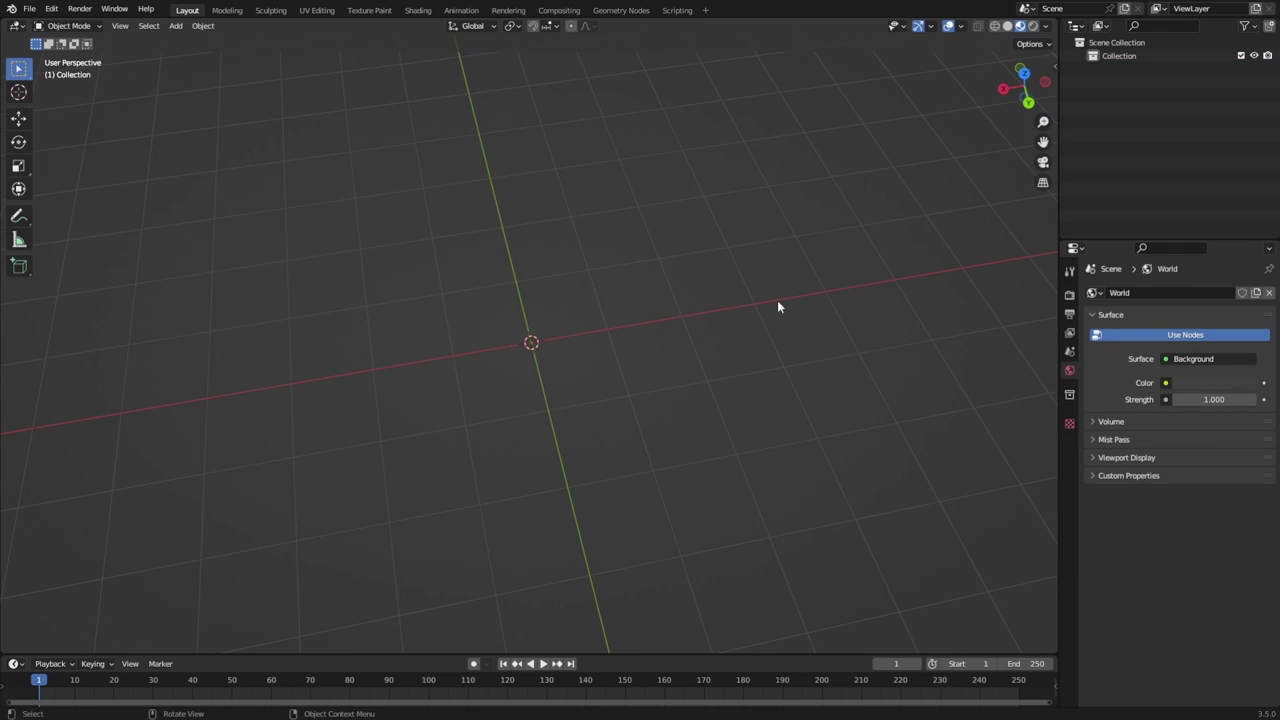
key("ctrl+z")
left_click(719, 330)
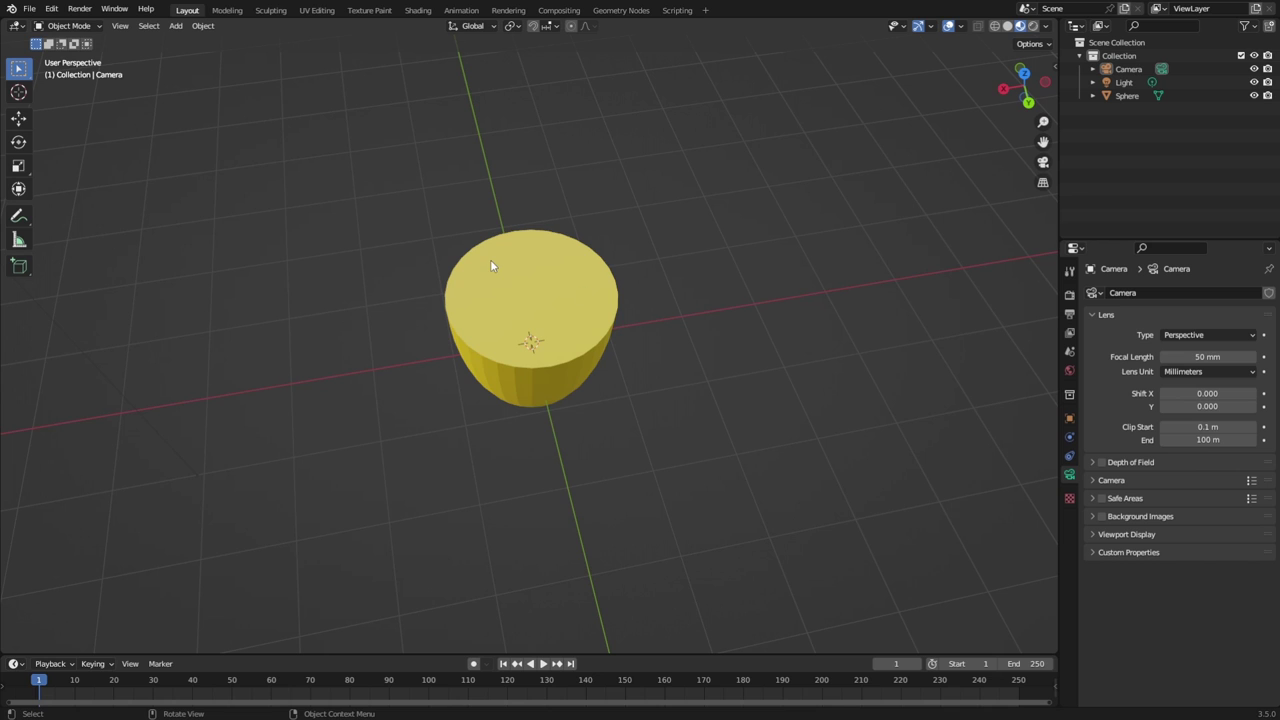
Select the sphere and apply its visual transform.
left_click_drag(377, 183, 756, 487)
middle_click_drag(741, 434, 791, 326)
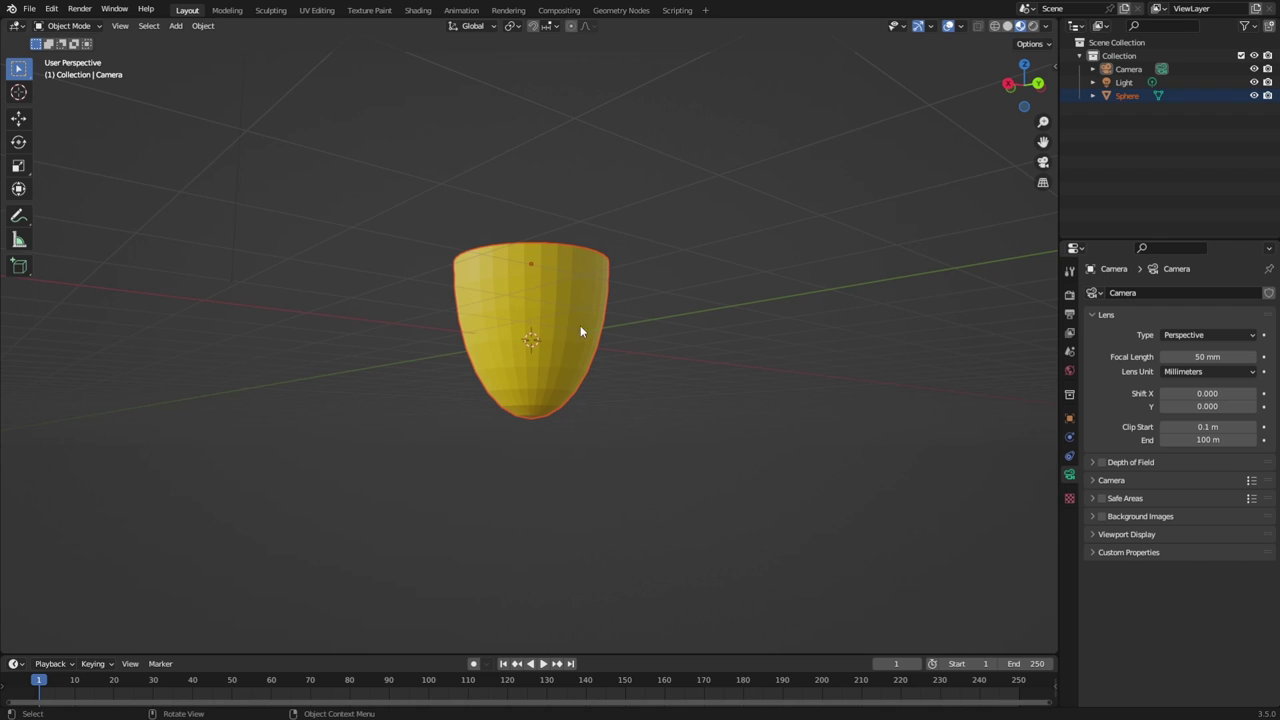
key("ctrl+a")
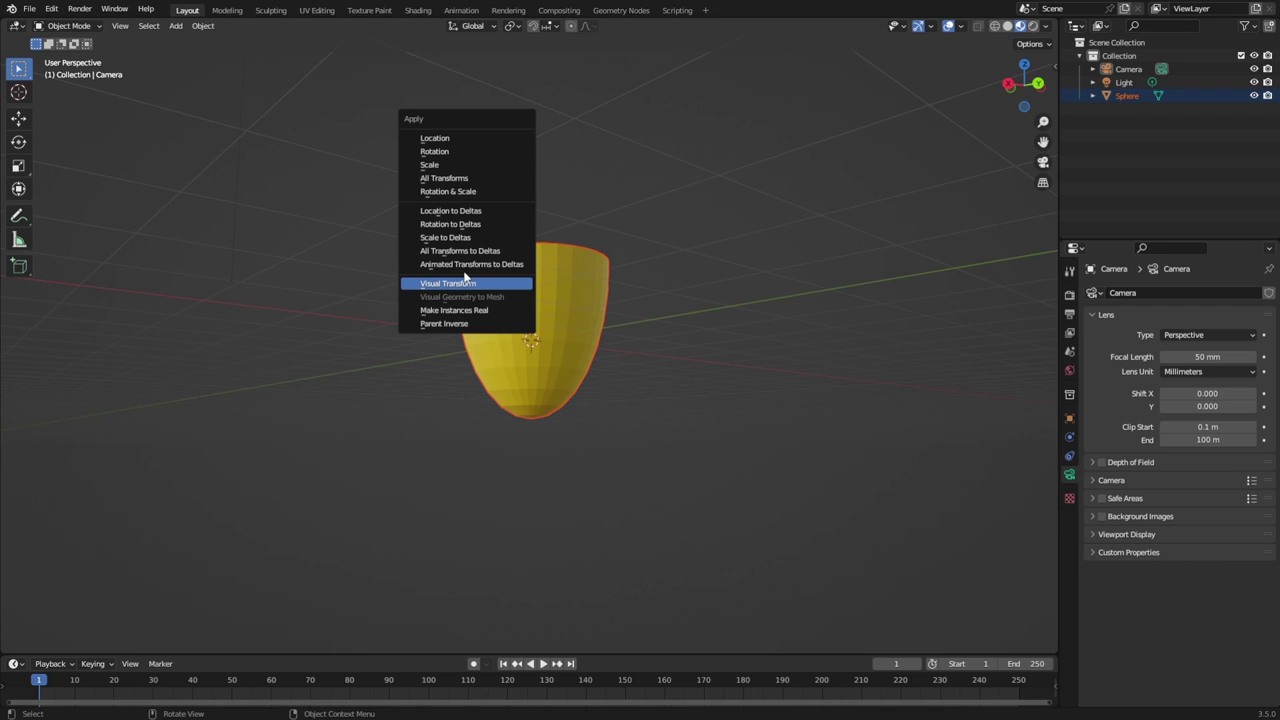
left_click(478, 284)
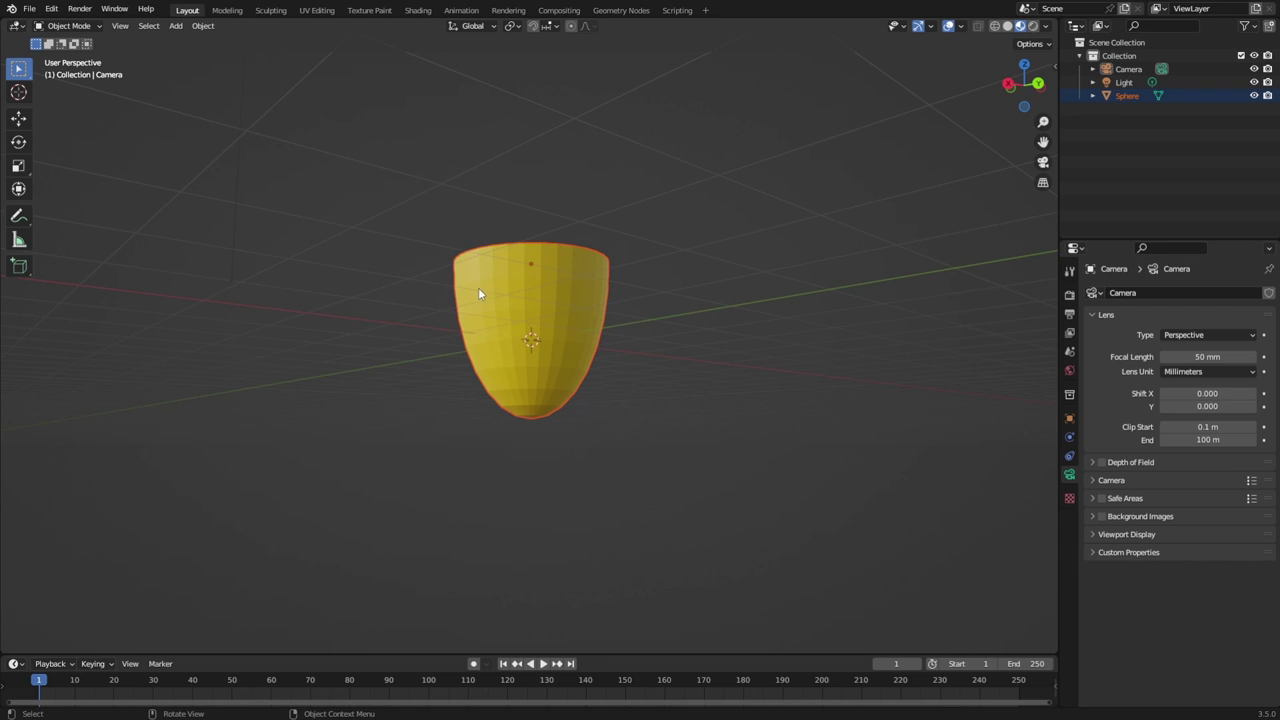
Make the sphere the active object and open its material settings.
left_click(1070, 438)
left_click(1069, 456)
left_click(1069, 474)
left_click(502, 289)
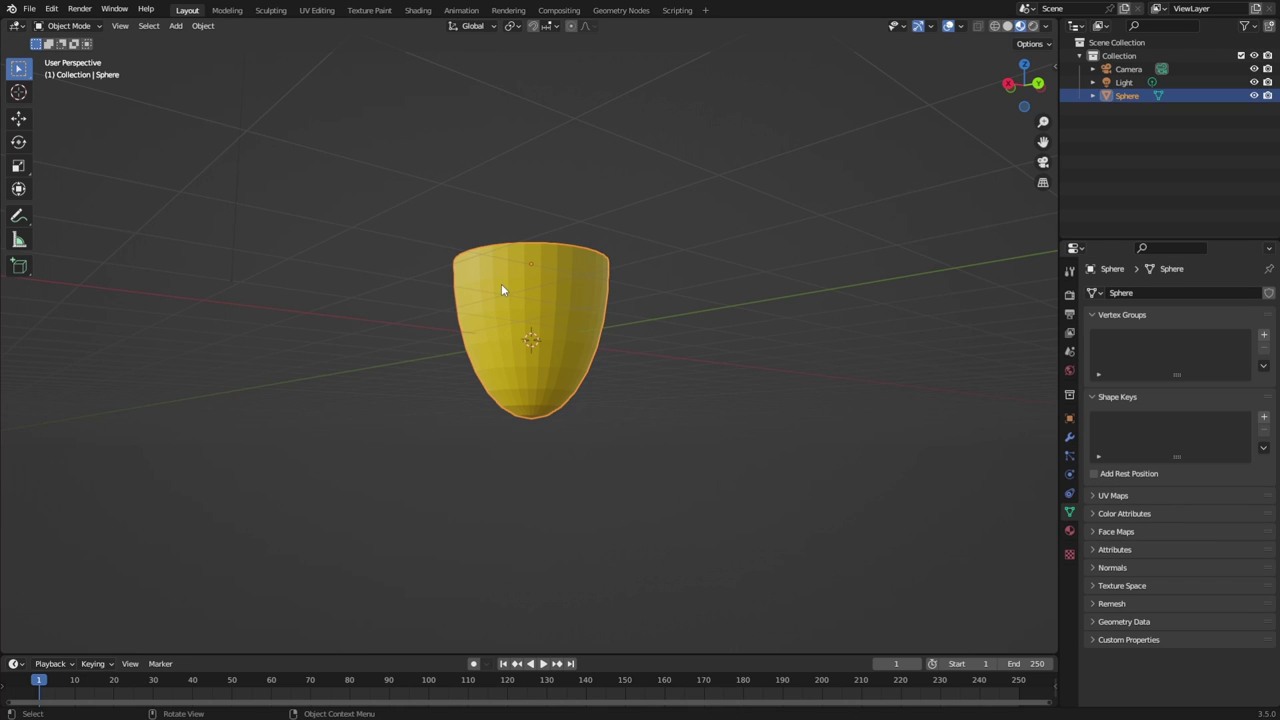
left_click(1069, 531)
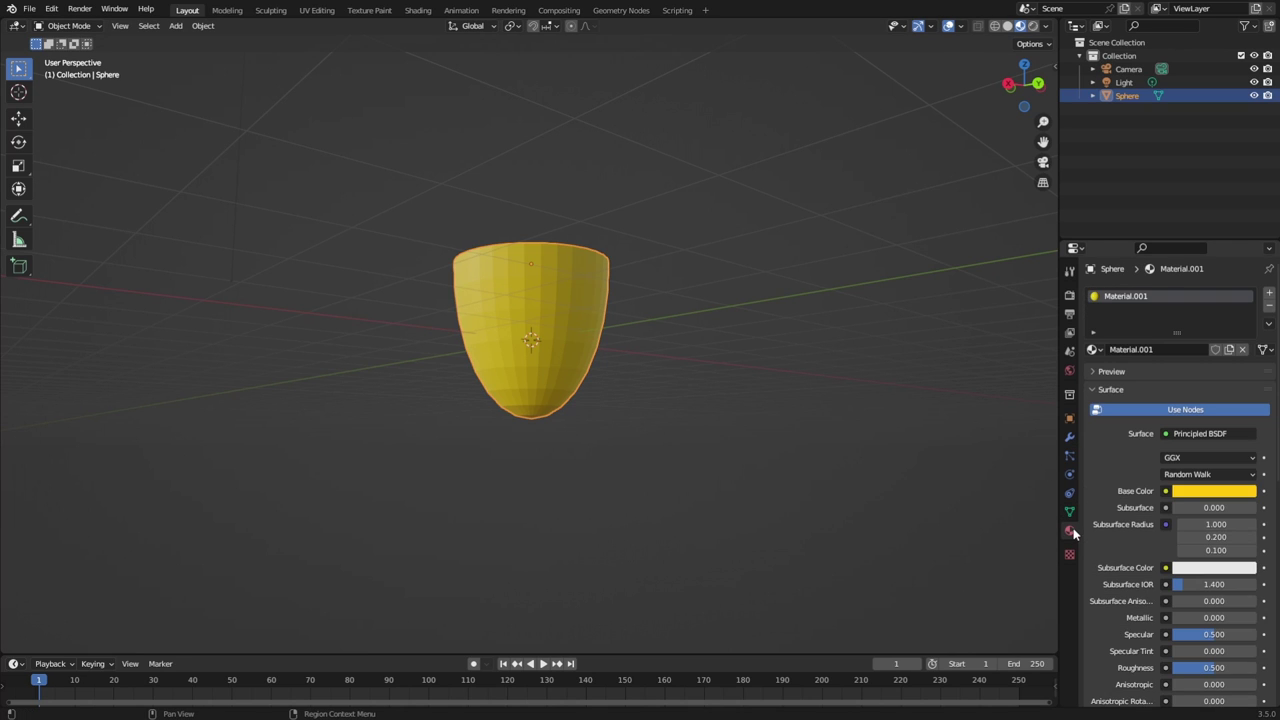
Try a brighter yellow hex value as the base color of the sphere's material, and undo the change.
left_click(1192, 491)
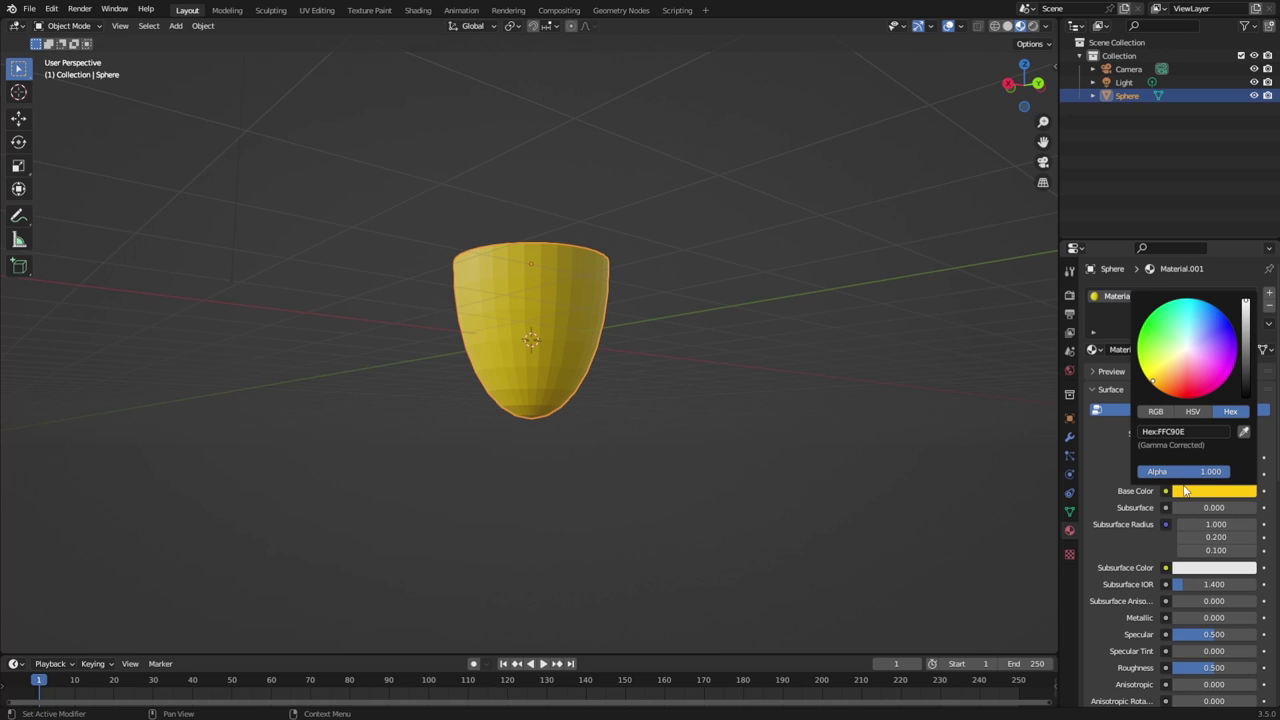
left_click(1181, 432)
left_click_drag(1170, 432, 1152, 437)
type("F400")
key("Return")
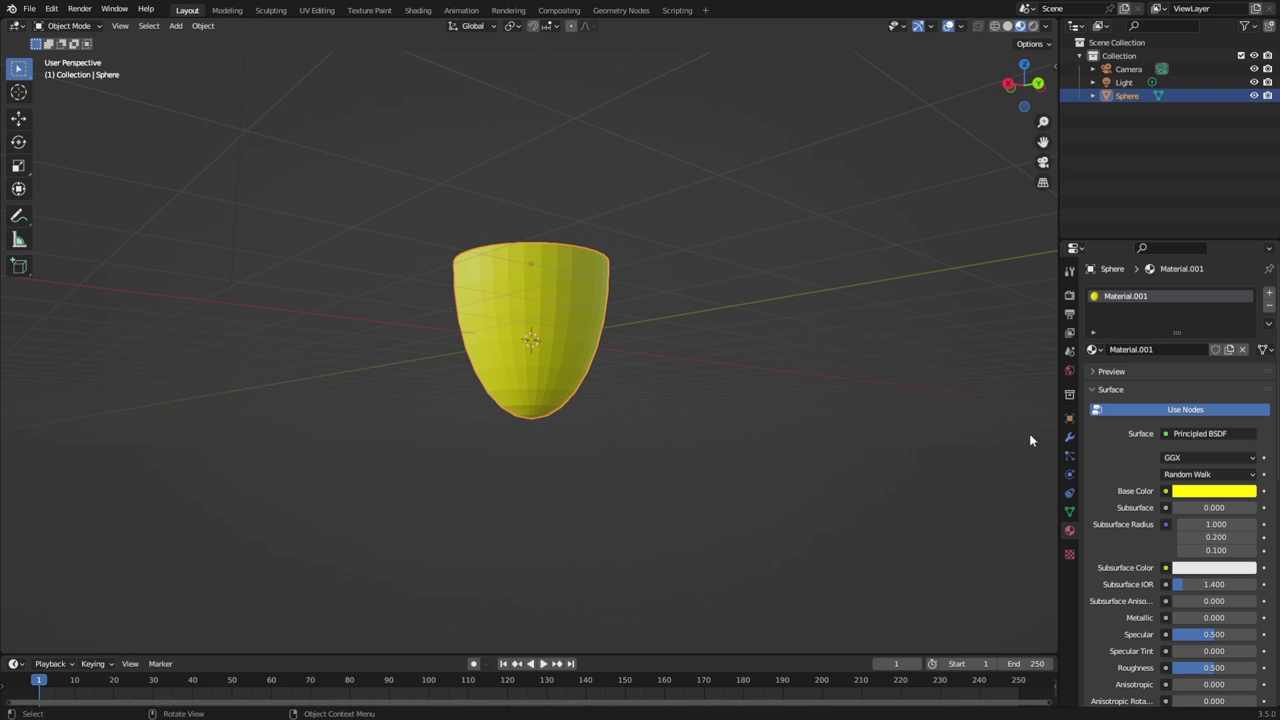
key("ctrl+z")
left_click(905, 437)
Select the light above the sphere and delete it from the scene.
middle_click_drag(558, 302, 503, 276)
scroll(503, 276, "up", 4)
middle_click_drag(831, 270, 621, 317)
scroll(794, 349, "down", 6)
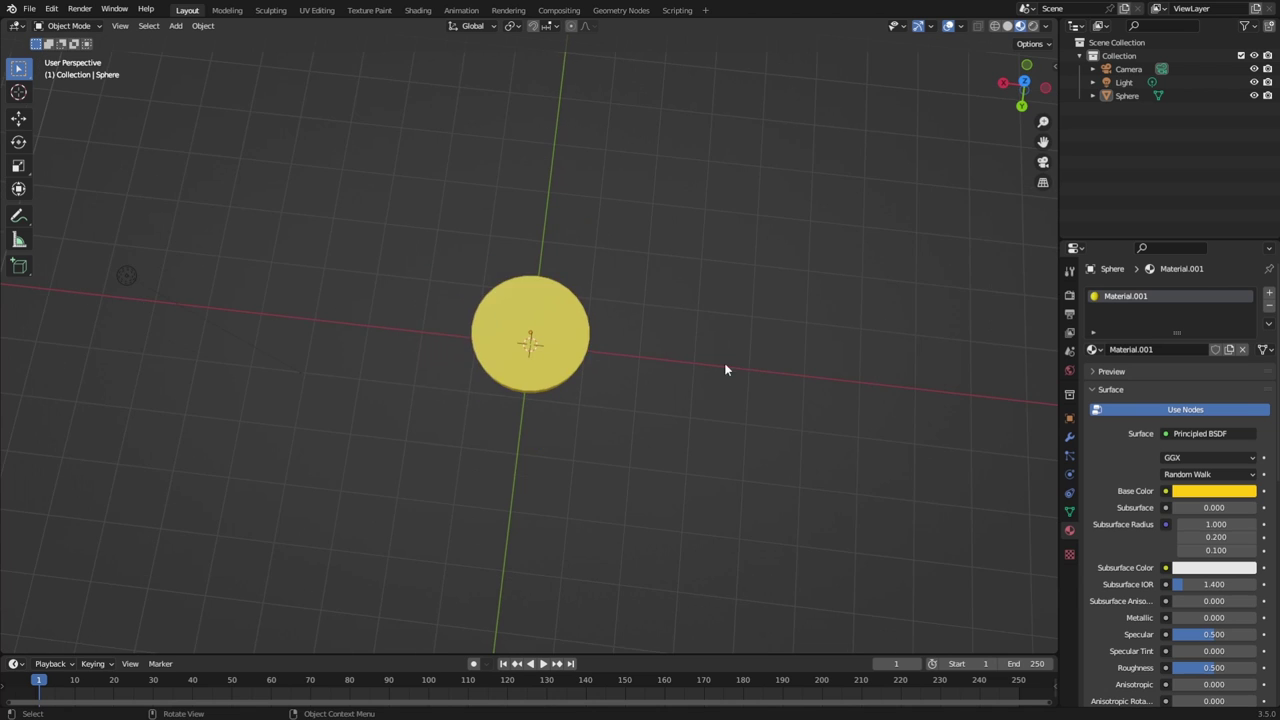
middle_click_drag(726, 369, 734, 247)
left_click(620, 168)
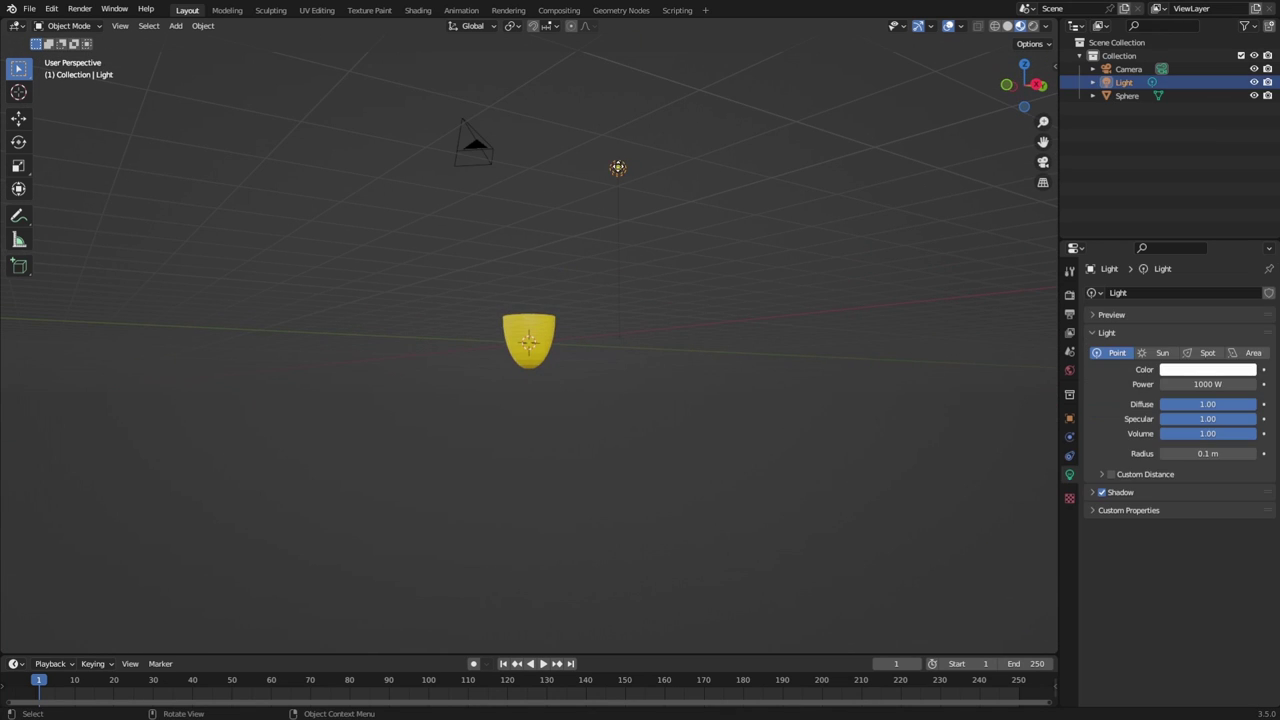
key("Delete")
Set the camera as the active camera so the viewport looks through it, and clear the selection.
left_click(476, 150)
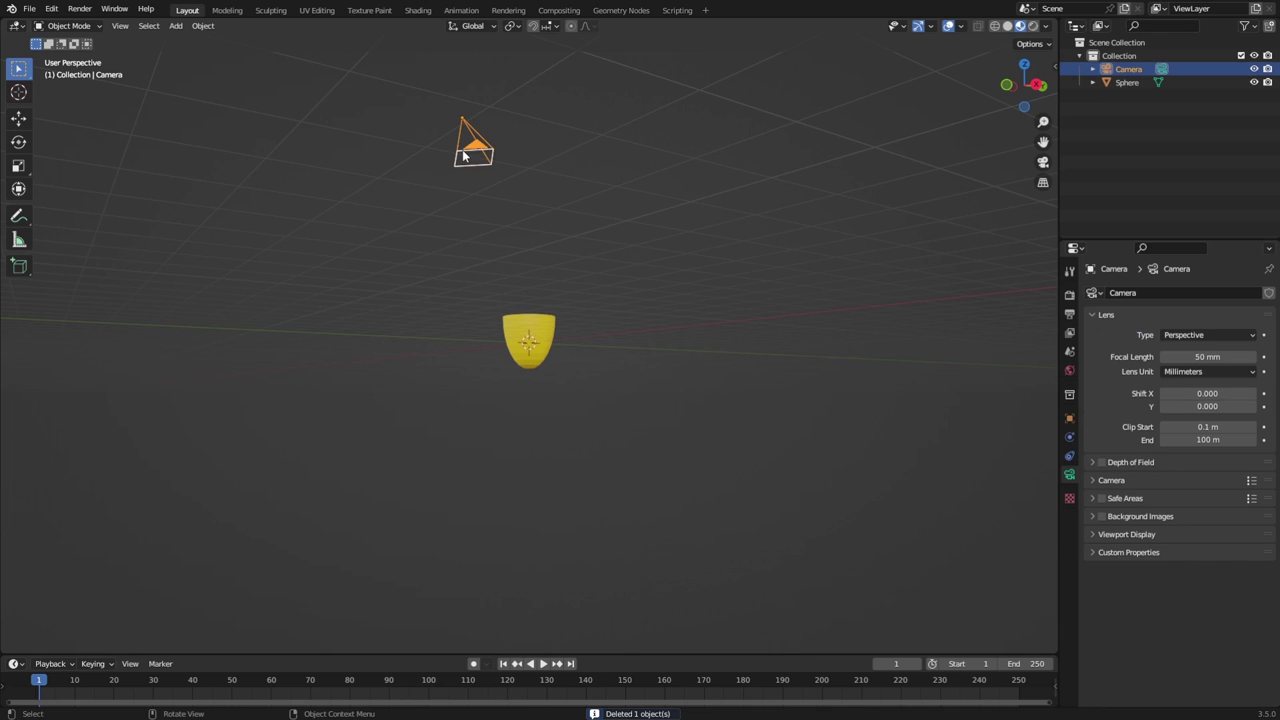
right_click(466, 166)
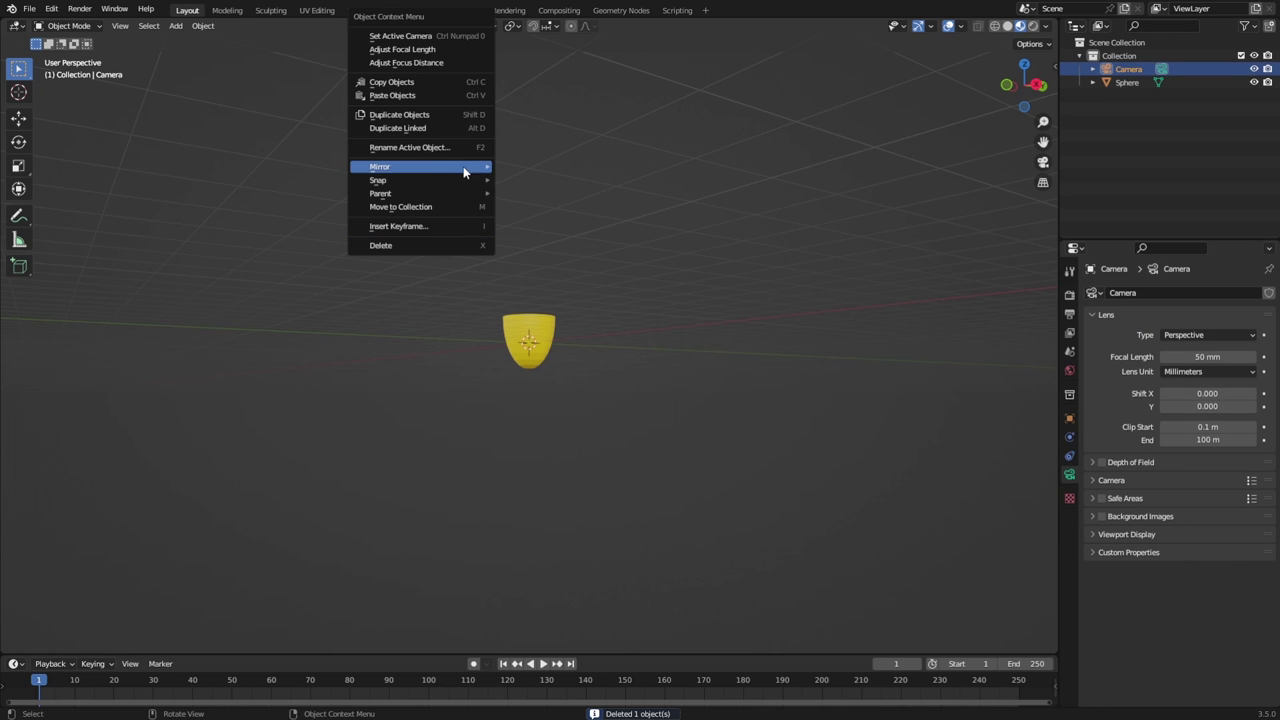
left_click(400, 36)
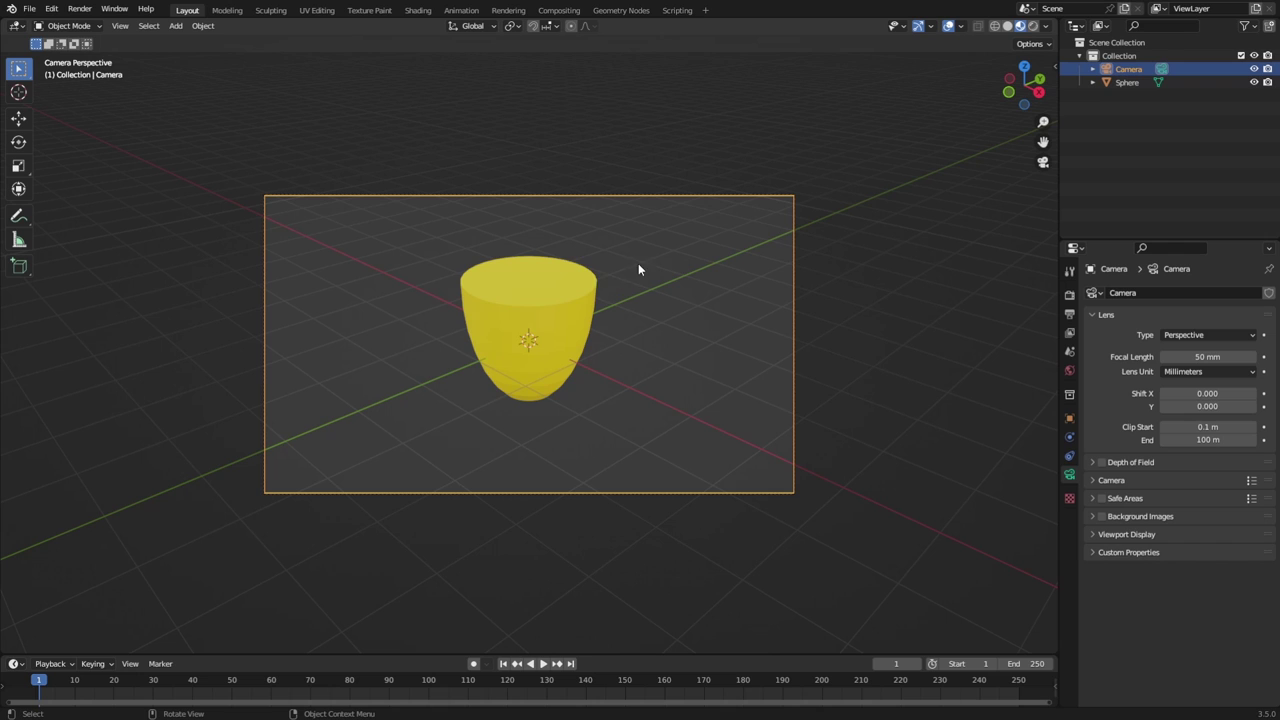
left_click(816, 289)
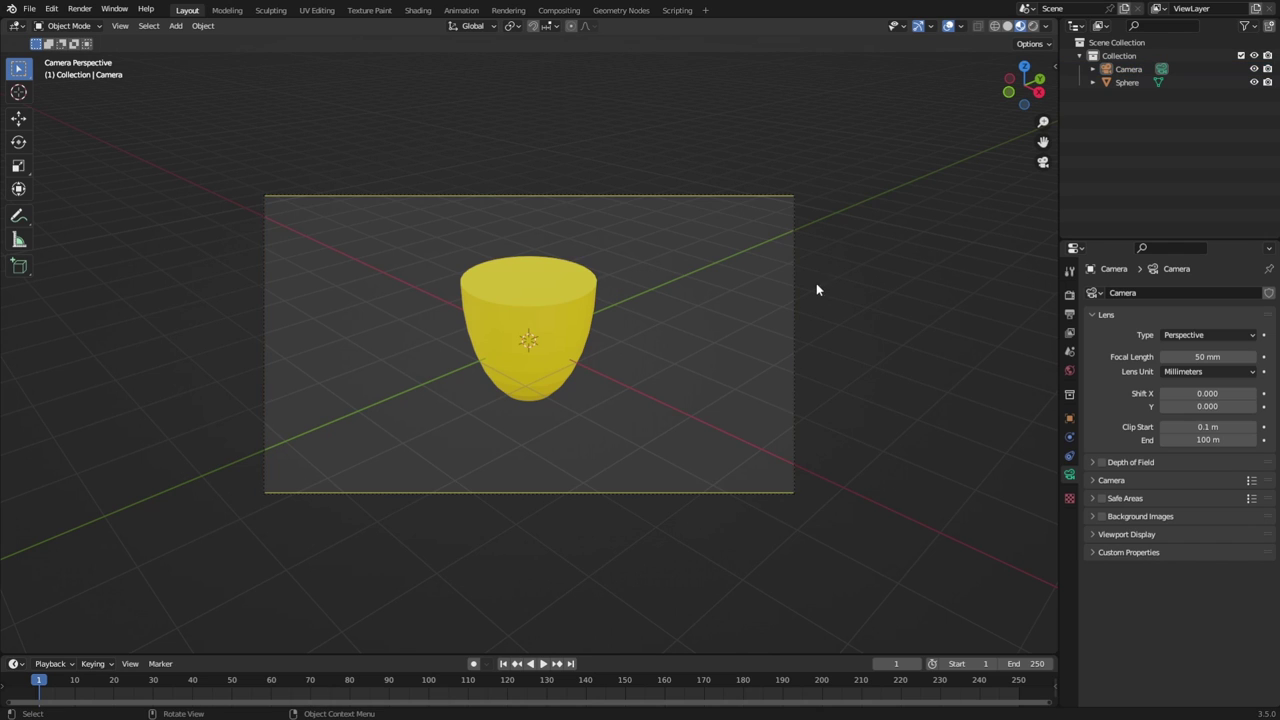
right_click(730, 290)
left_click(706, 289)
right_click(704, 292)
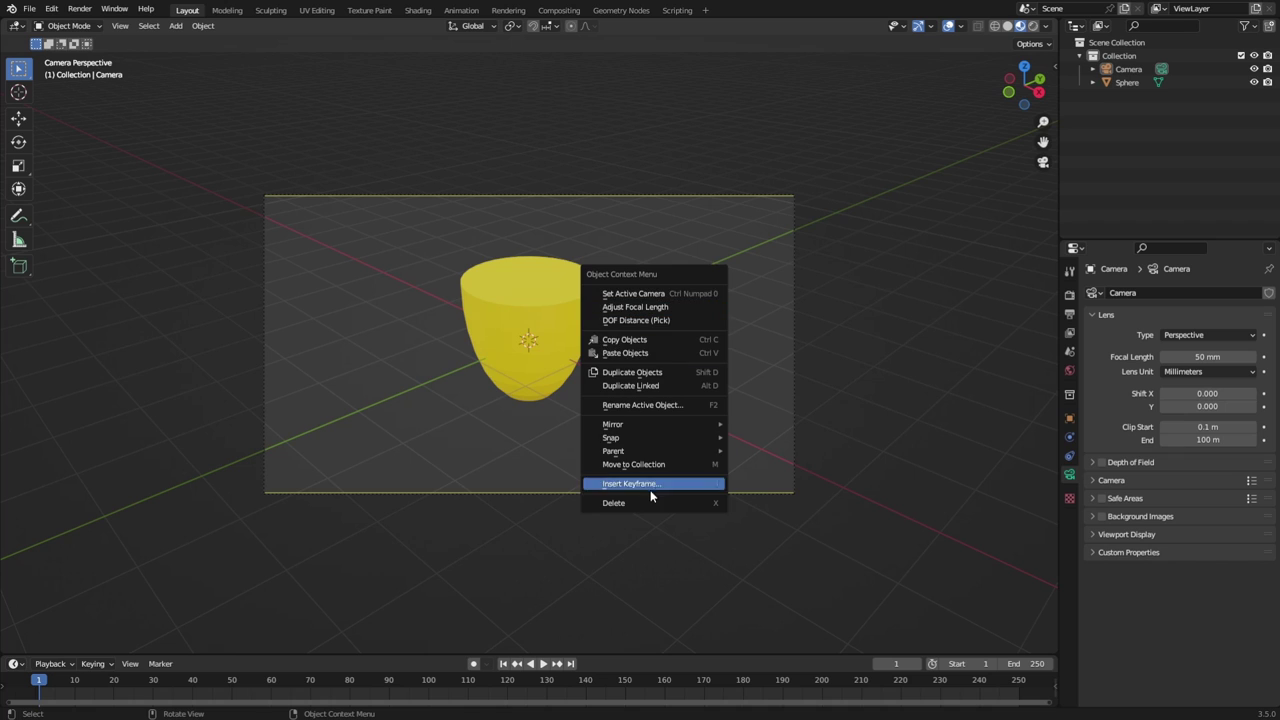
right_click(855, 474)
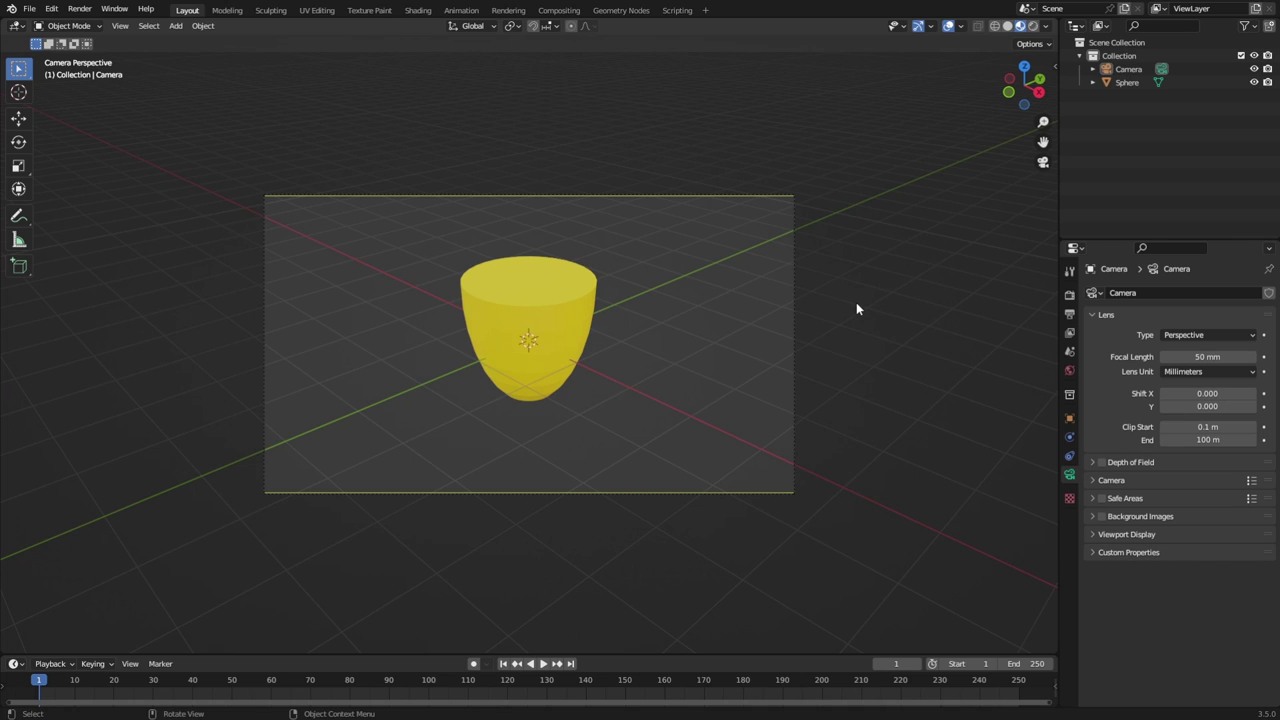
Place the 3D cursor just inside the right edge of the camera frame and reassign the camera as active.
right_click_drag(898, 320, 786, 308, "shift")
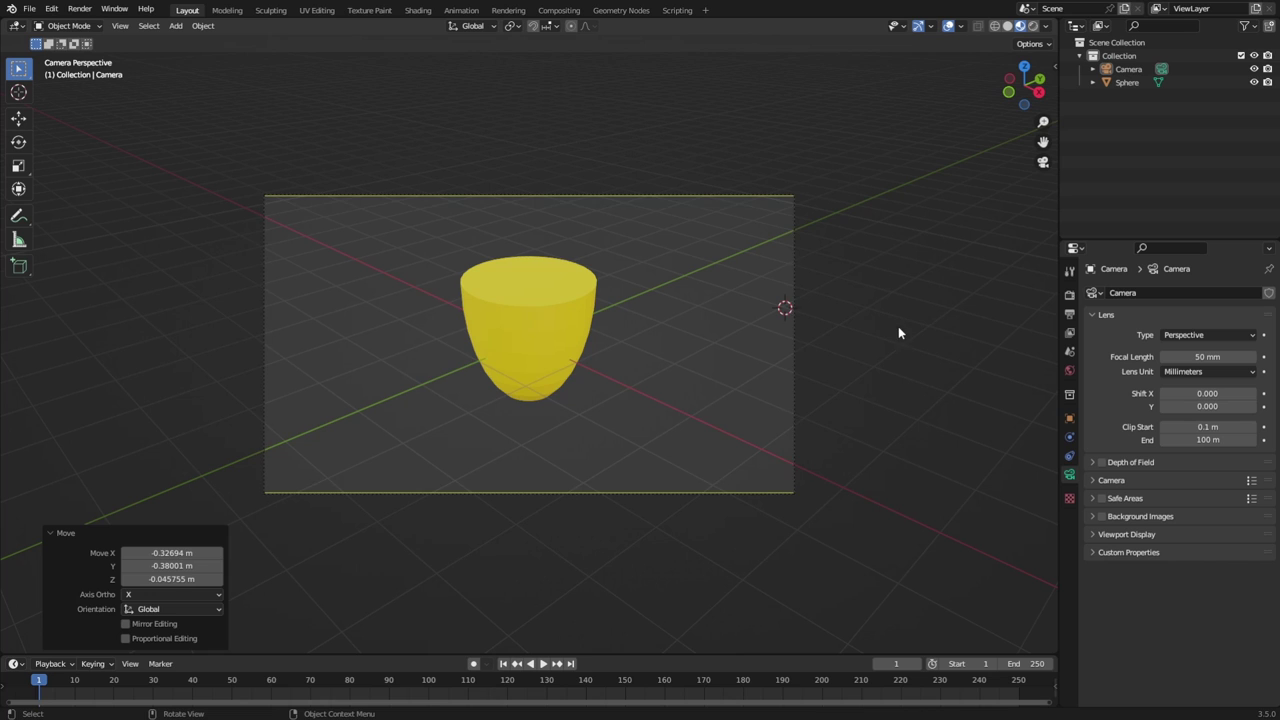
left_click(789, 317)
right_click(786, 300)
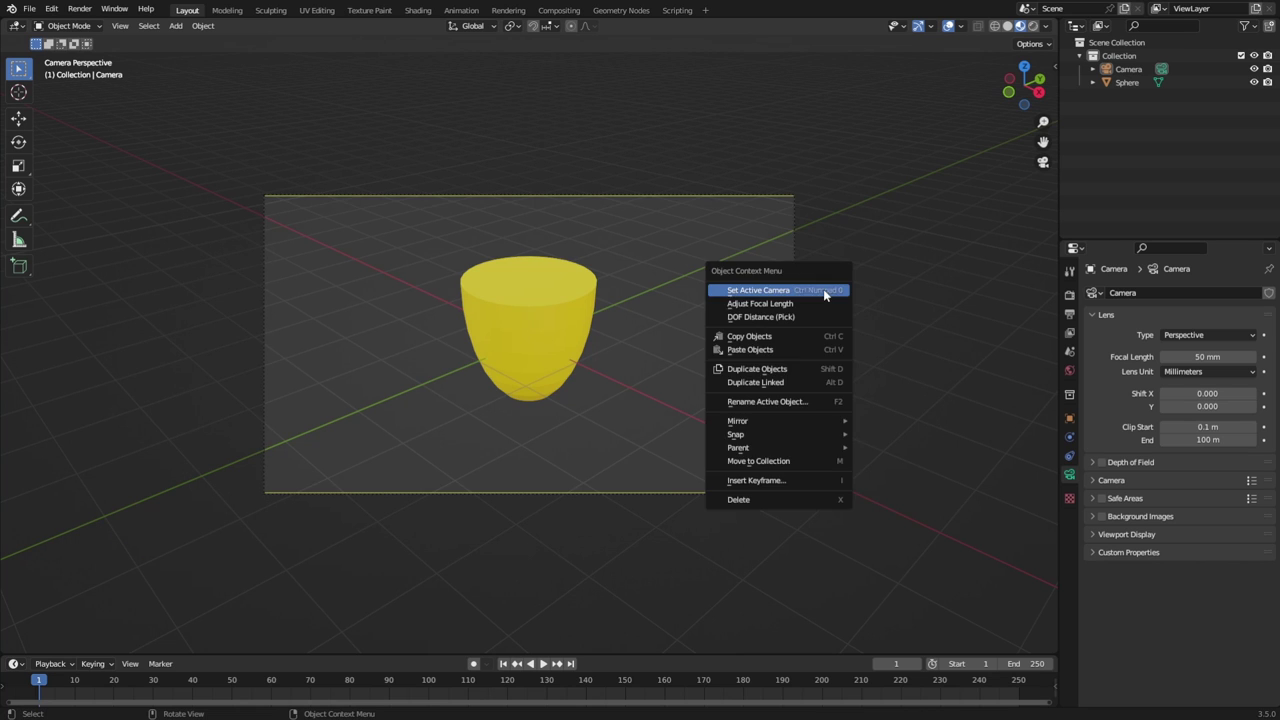
left_click(825, 290)
left_click(797, 260)
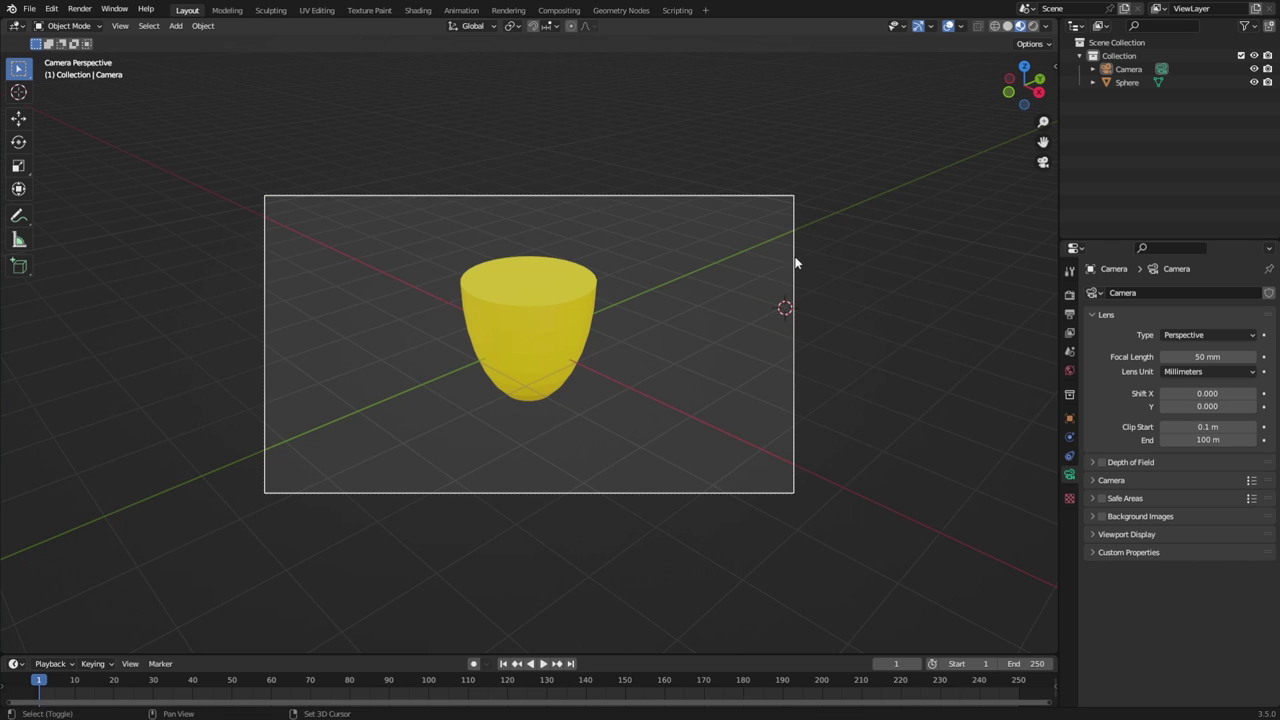
left_click(786, 309)
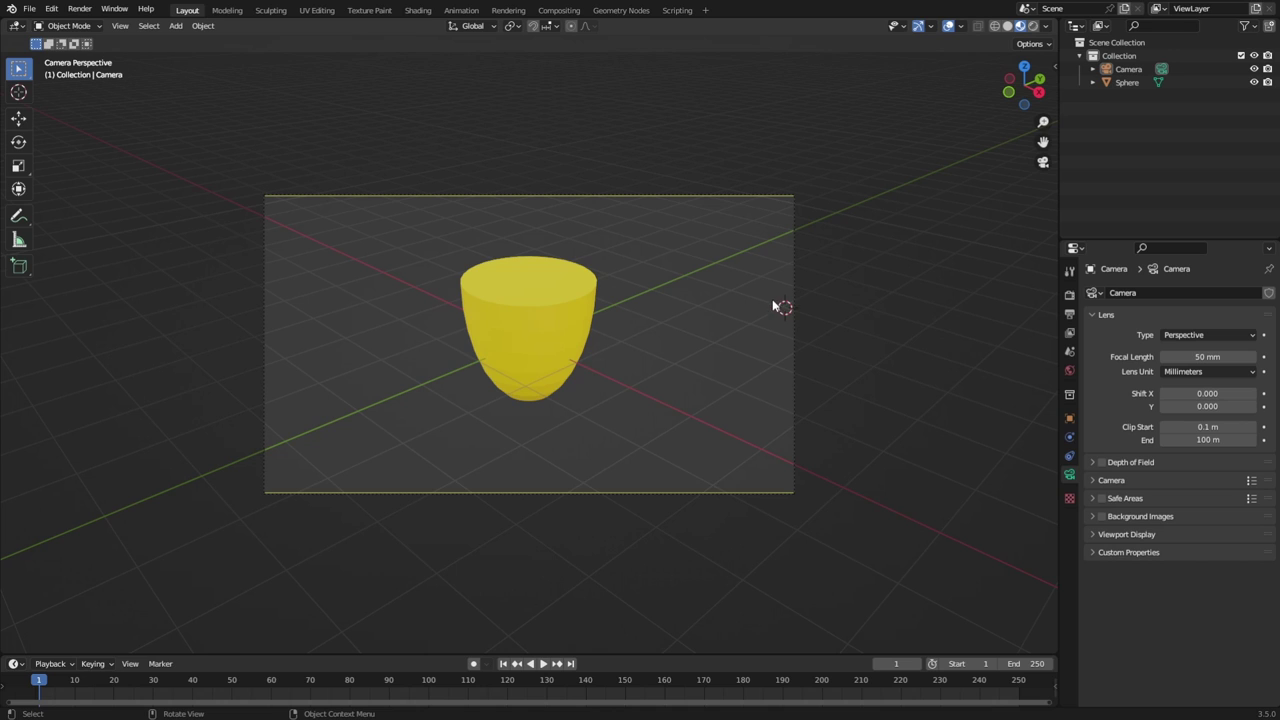
Switch the viewport to Solid shading and select the camera by its frame.
key("z")
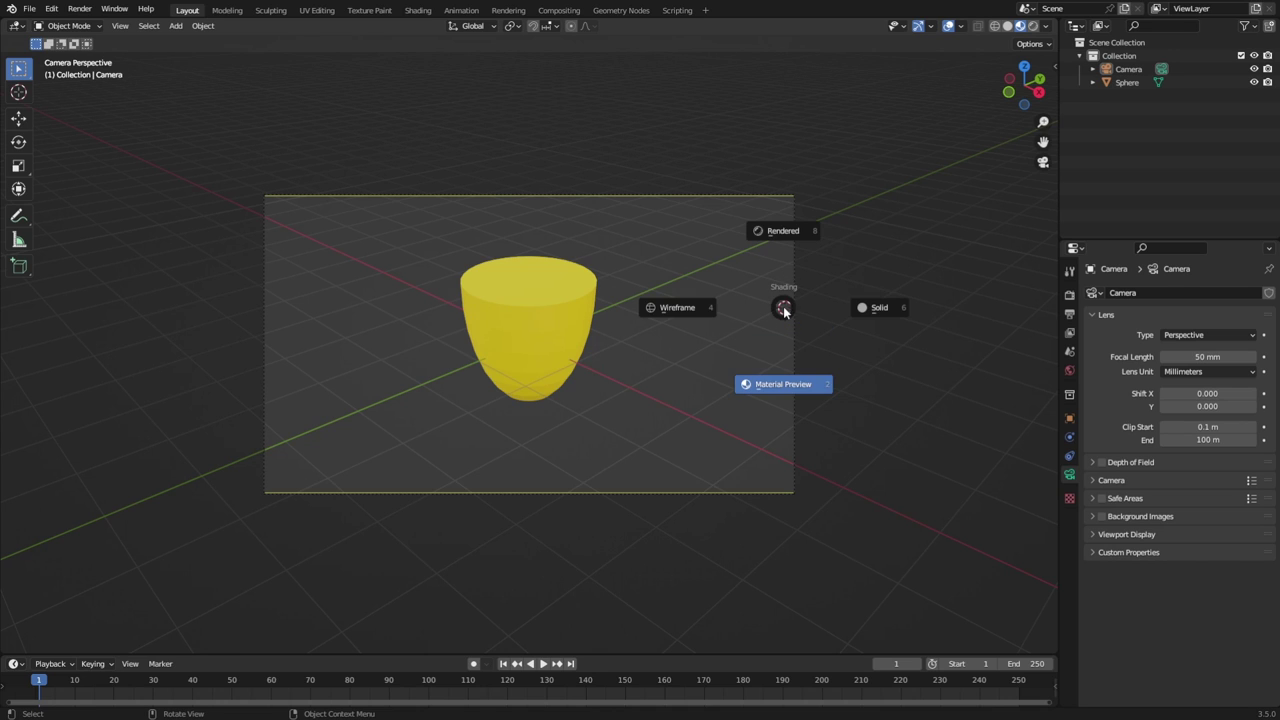
left_click(866, 306)
left_click(796, 298)
right_click(695, 291)
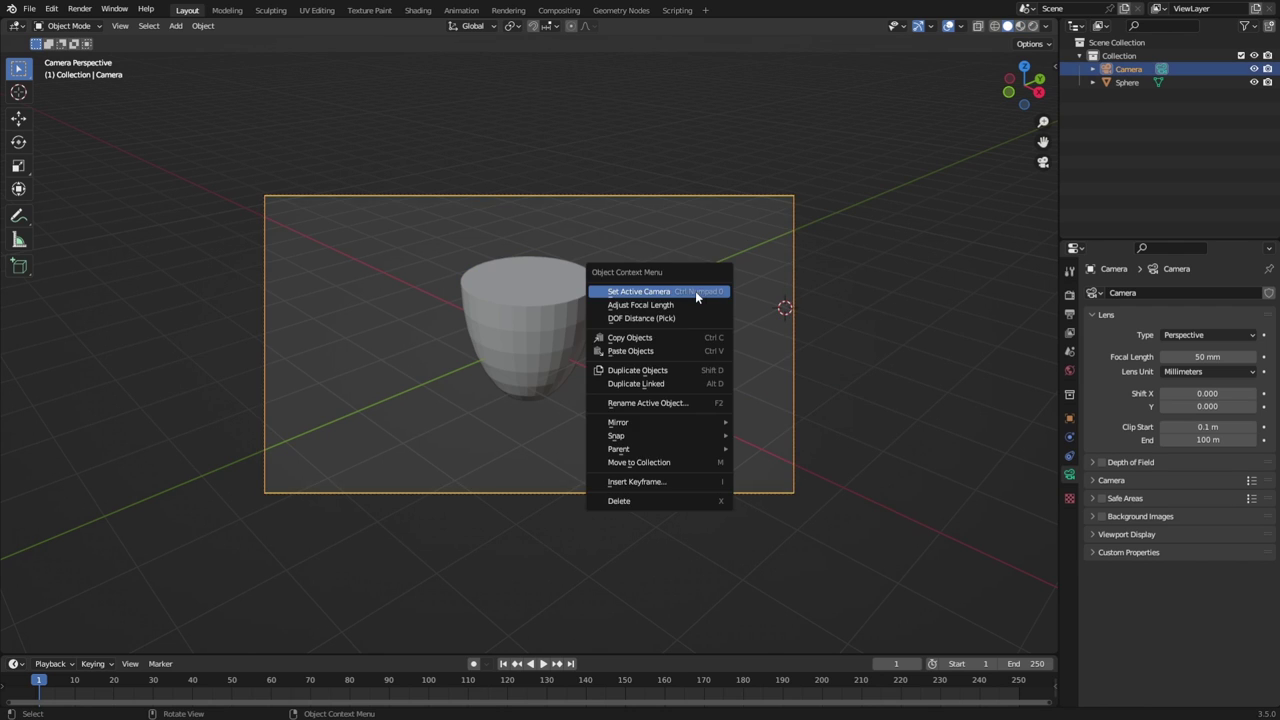
left_click(866, 318)
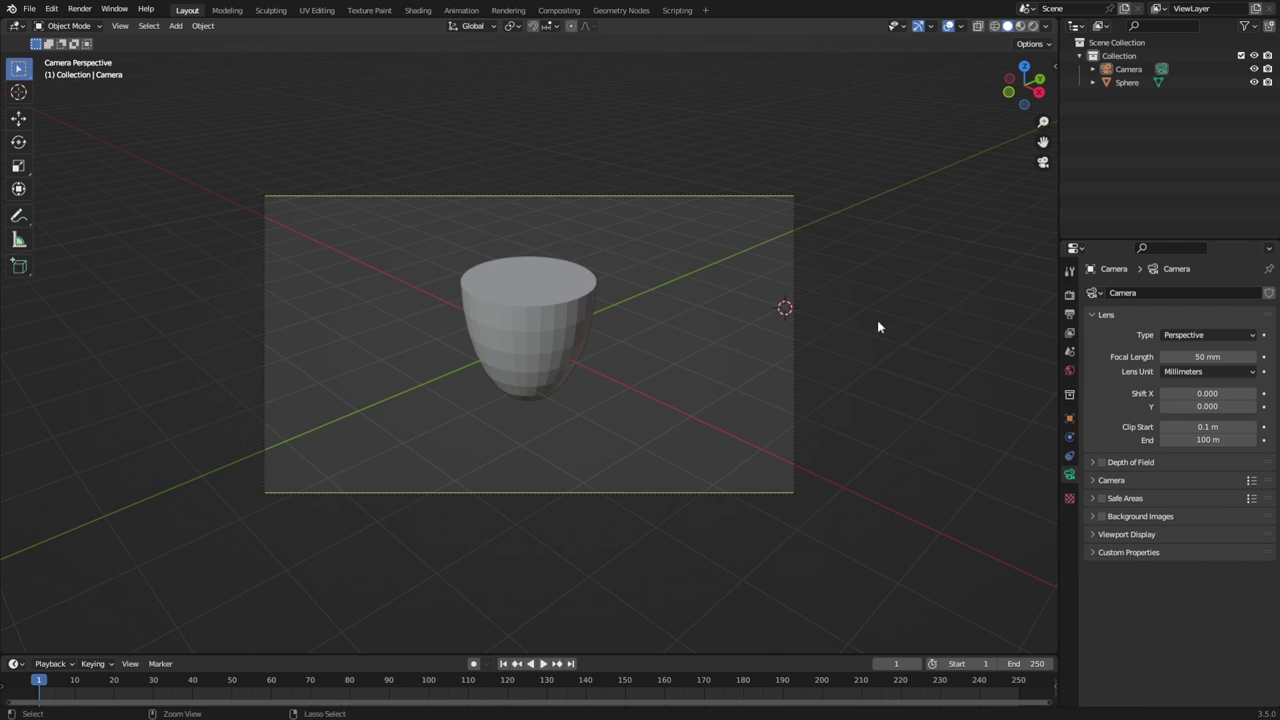
left_click(540, 309)
right_click(775, 334)
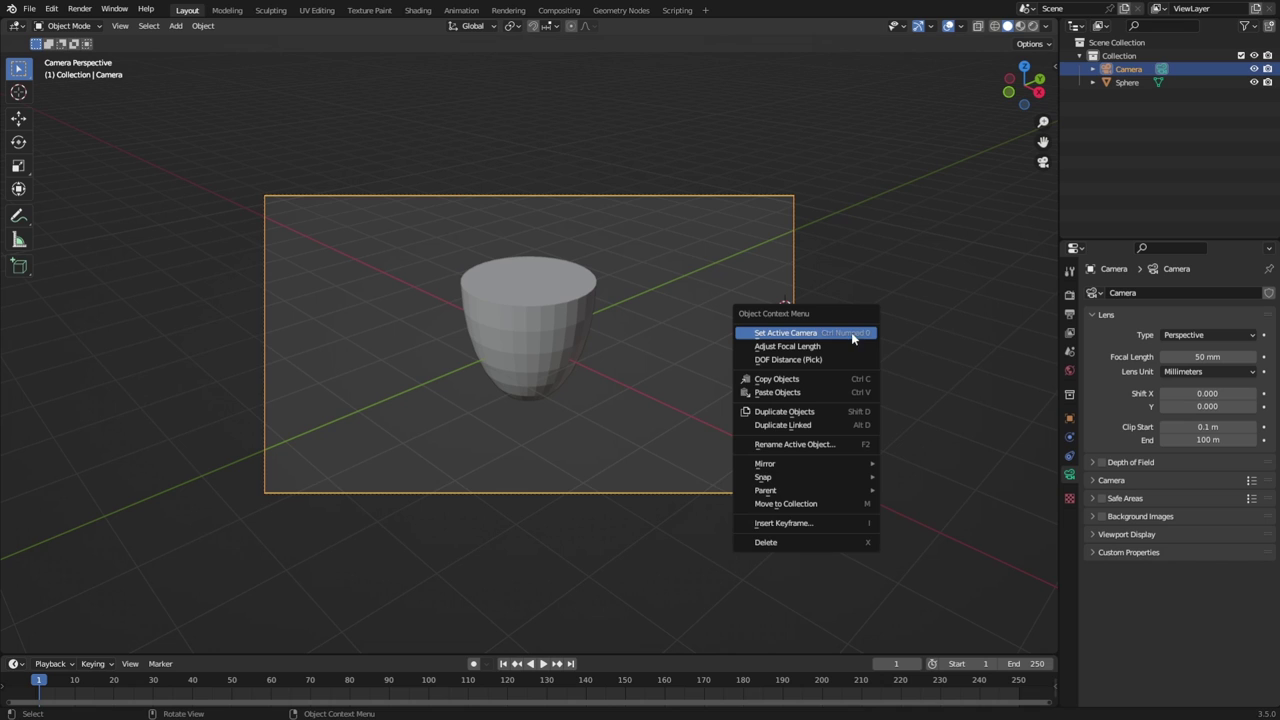
left_click(822, 262)
right_click(770, 330)
right_click(580, 387)
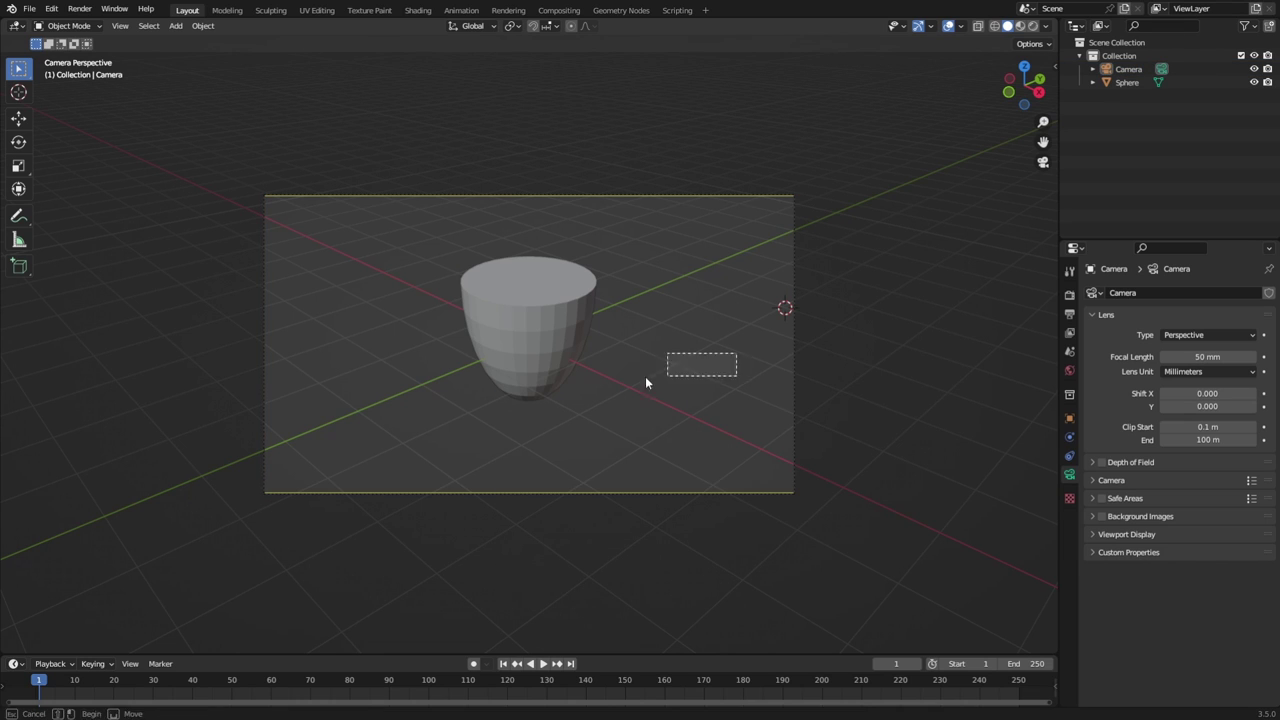
left_click(802, 400)
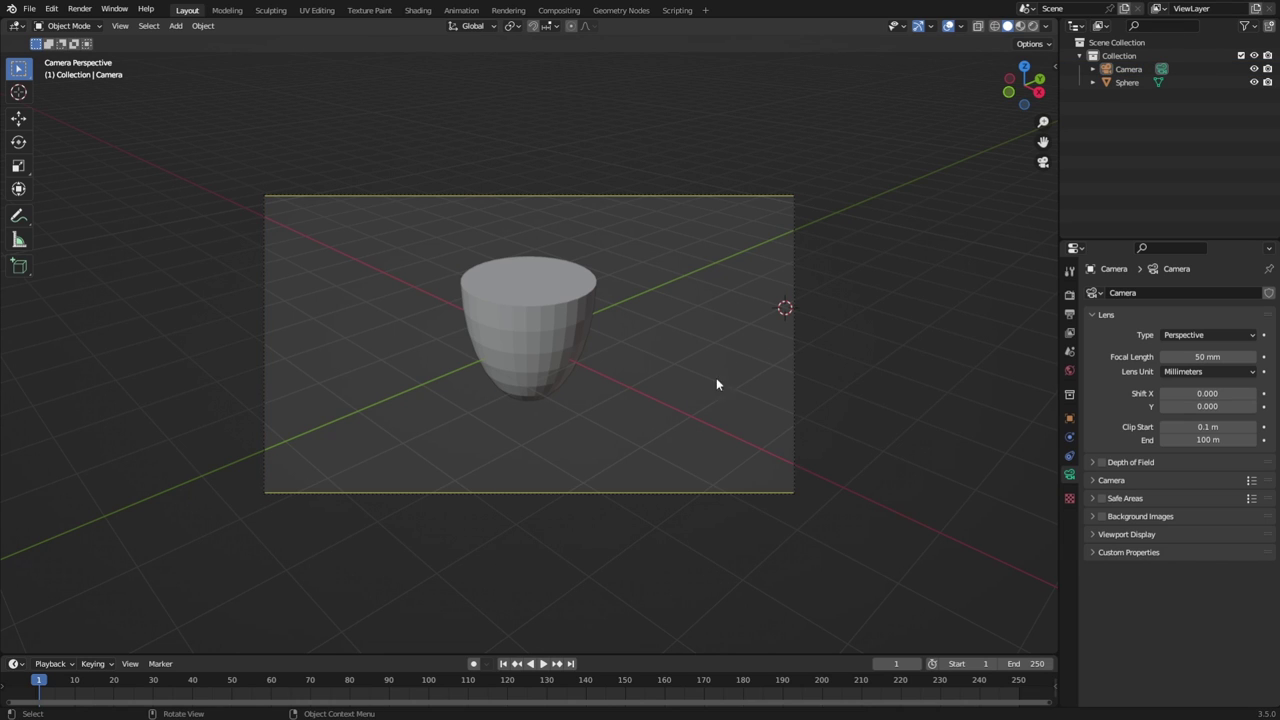
left_click_drag(709, 409, 417, 247)
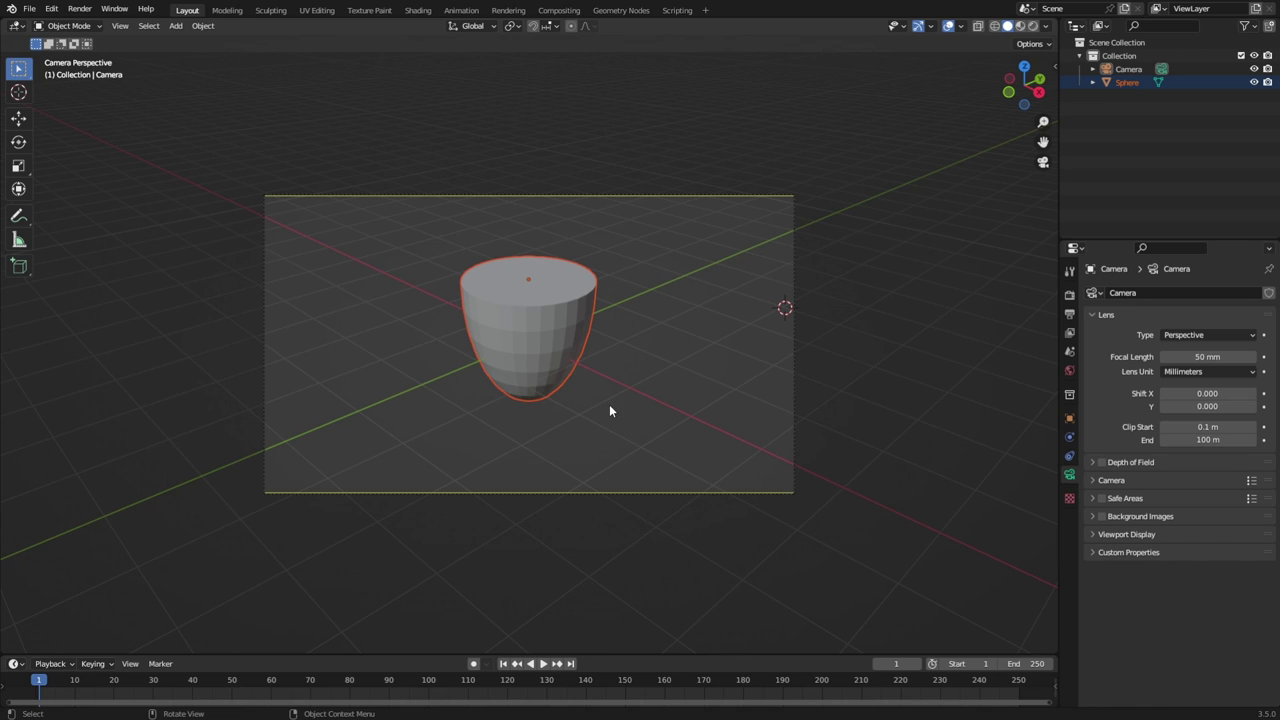
right_click(724, 296)
left_click(827, 304)
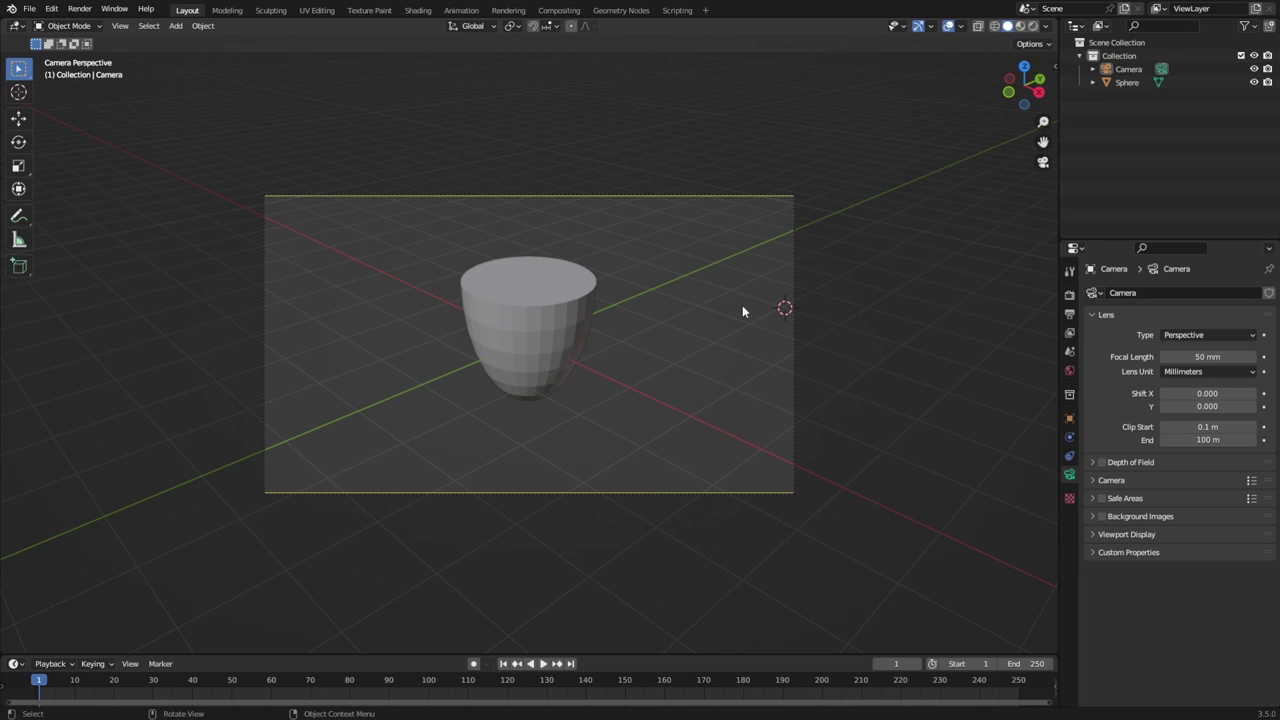
Reassign the camera as active, select it by its frame and open the Quick Favorites, dismissing them without a choice.
right_click(624, 294)
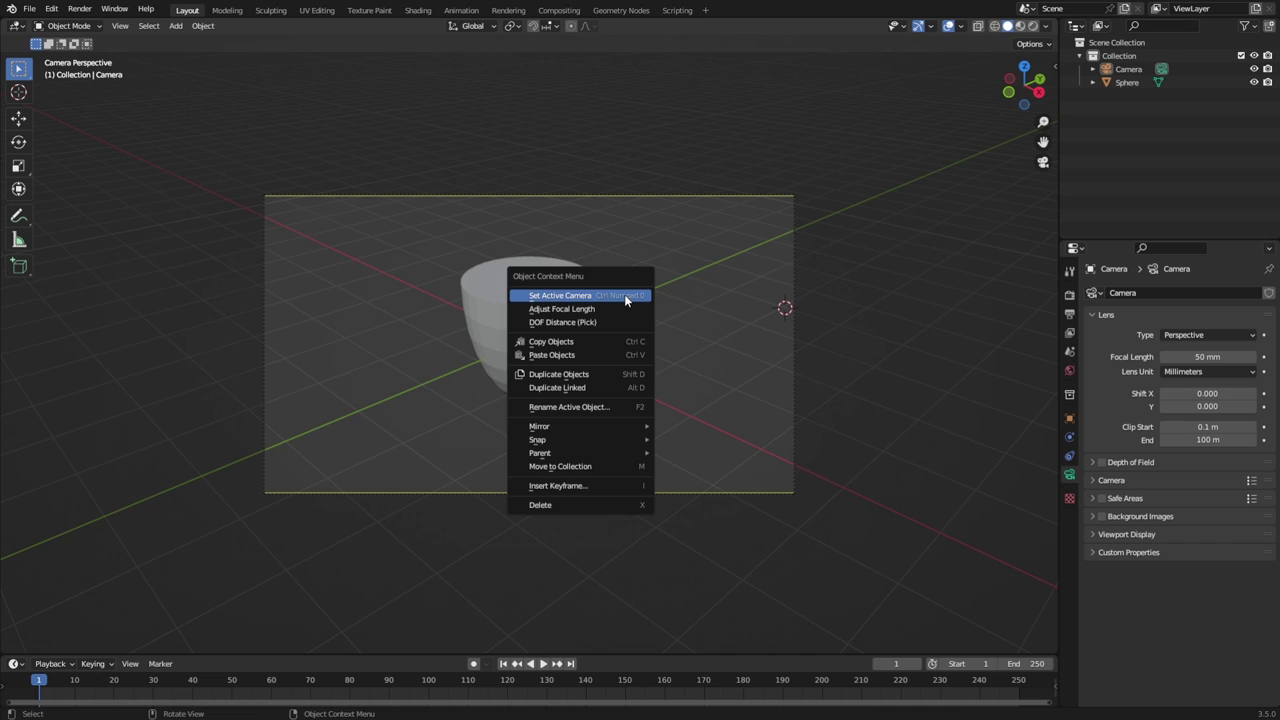
left_click(624, 294)
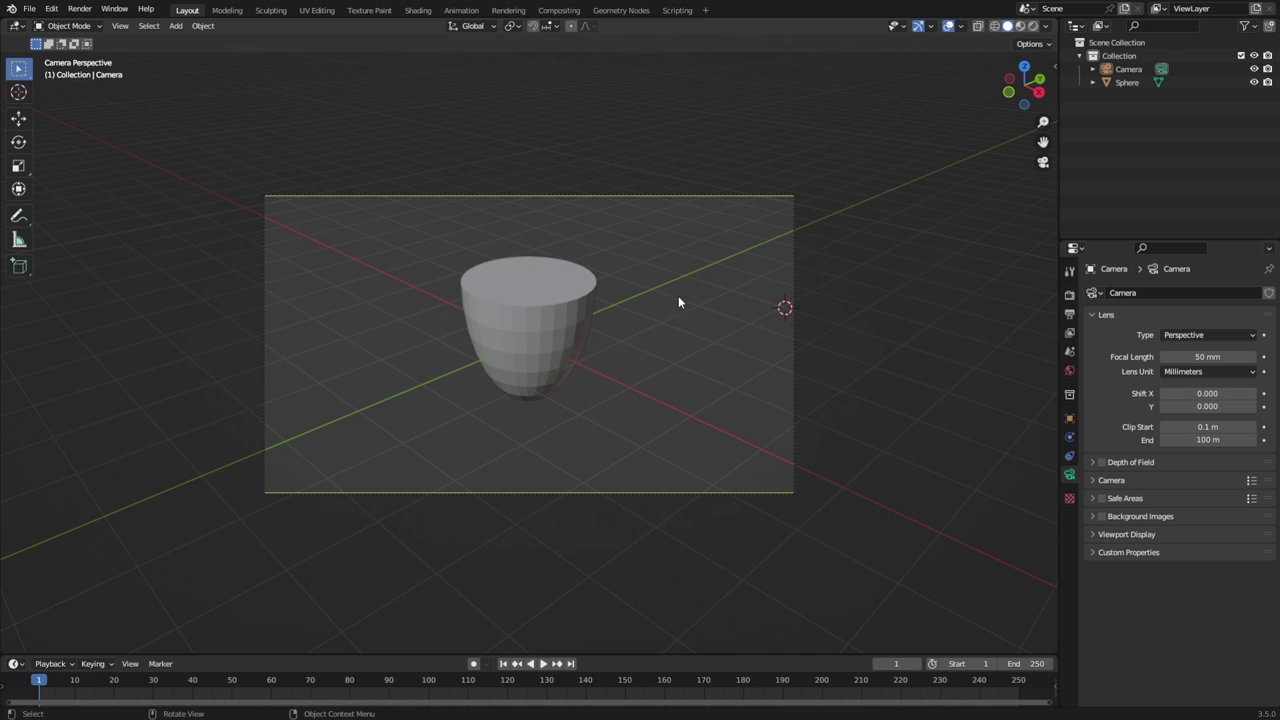
left_click(785, 314)
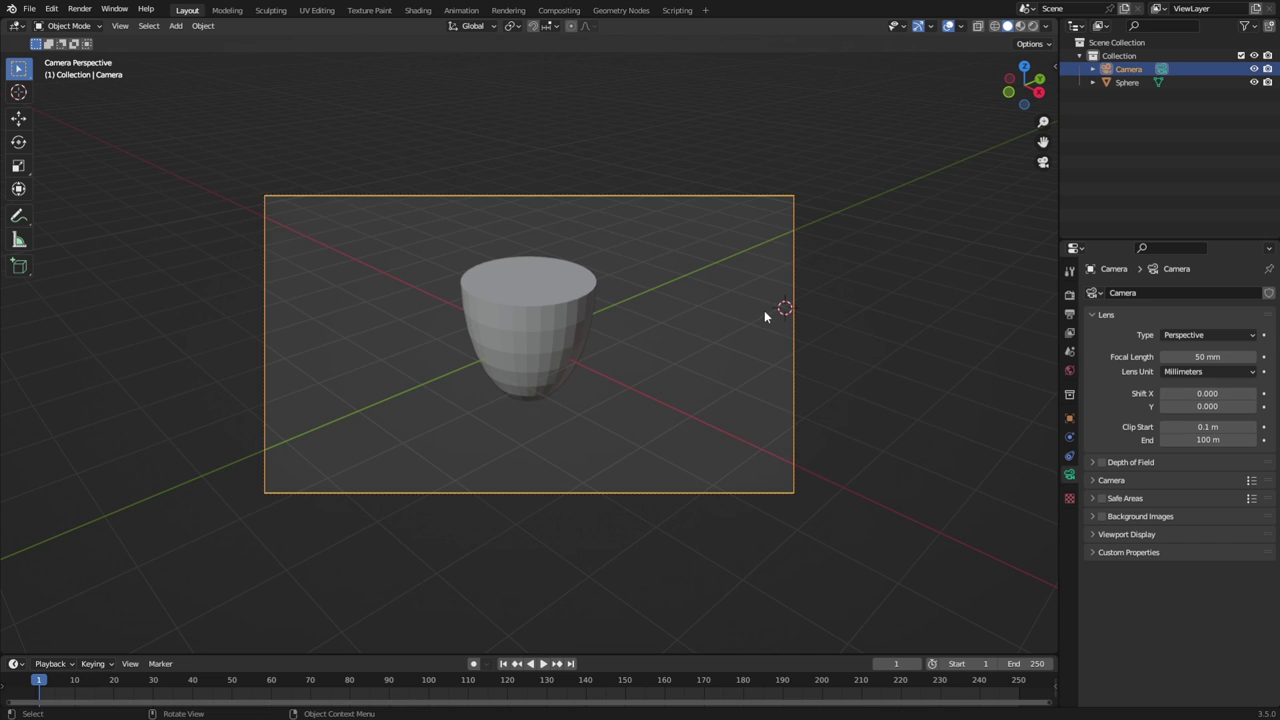
key("q")
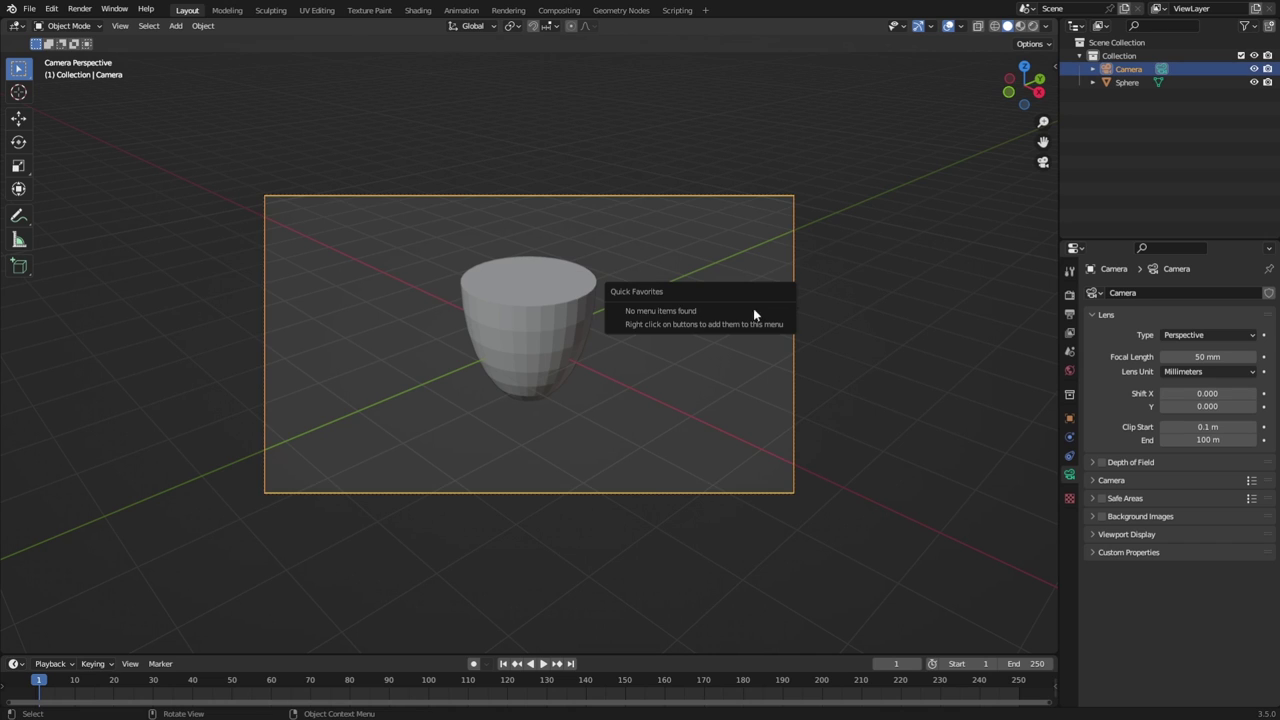
left_click(680, 259)
Try Circle Select with a radius of 25 over the half-sphere and leave nothing selected.
key("c")
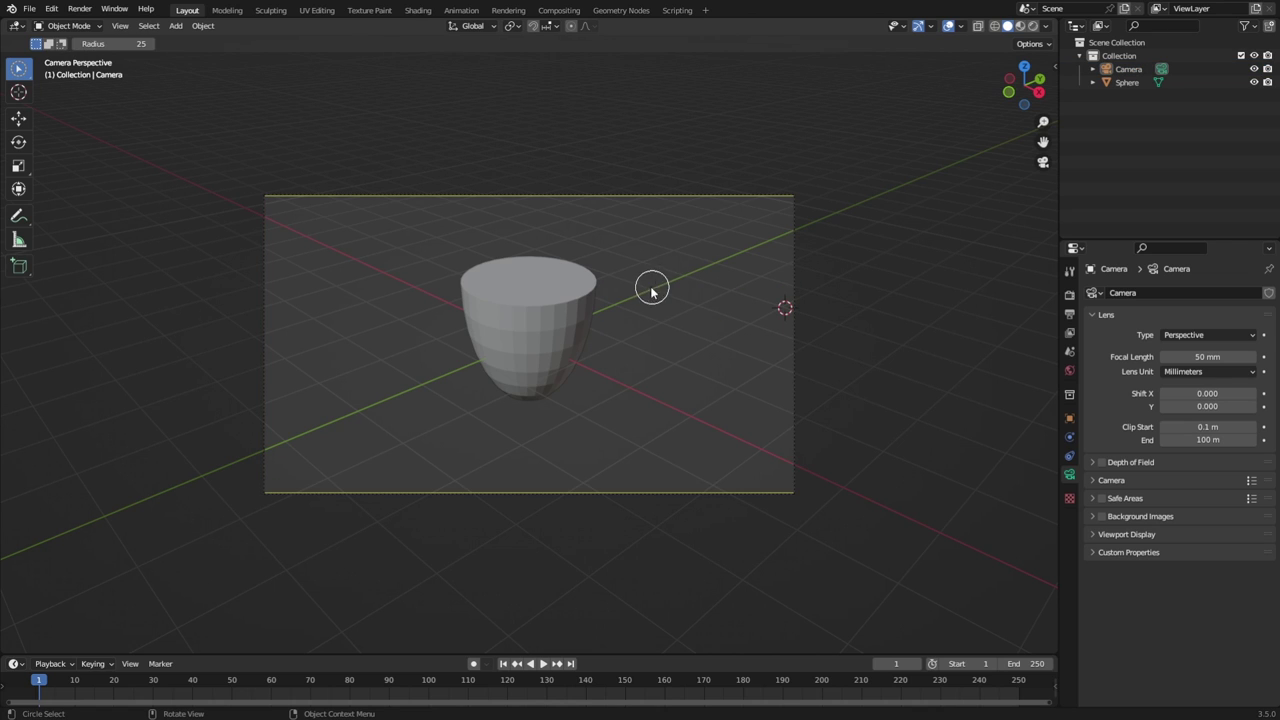
left_click(532, 300)
key("alt+a")
key("c")
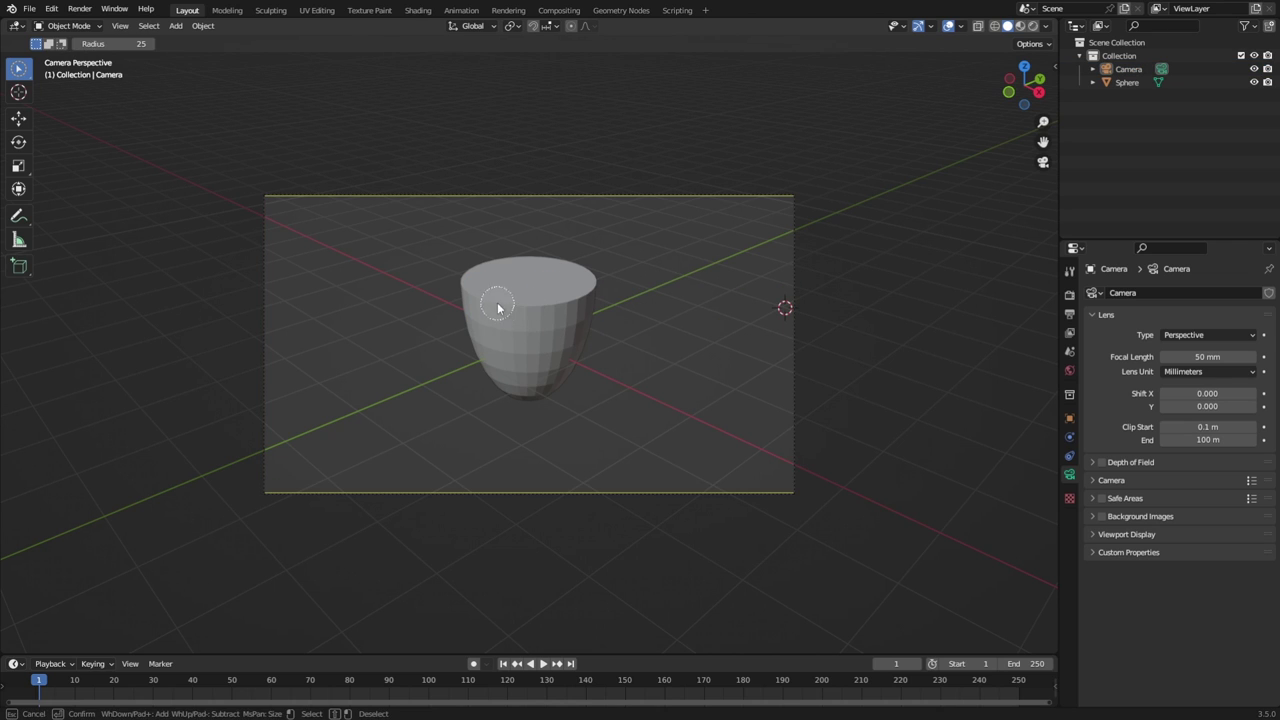
key("Escape")
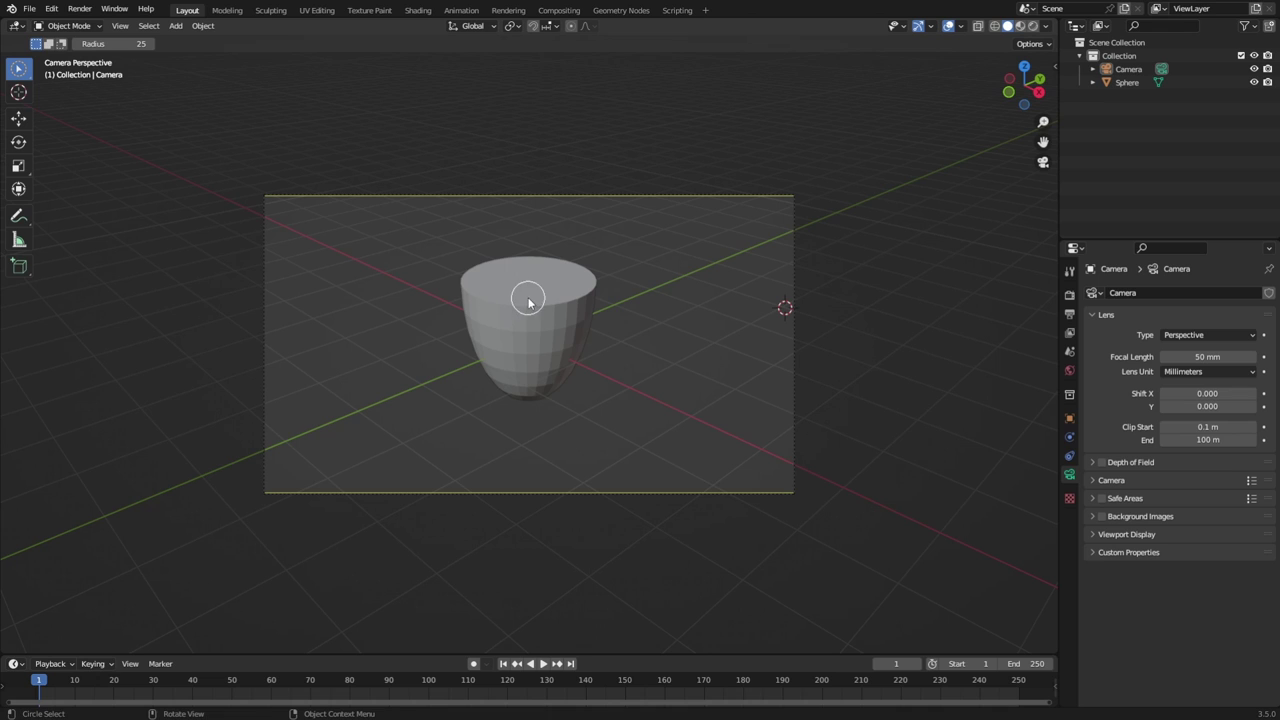
Switch to Select Lasso and select the half-sphere.
key("w")
key("w")
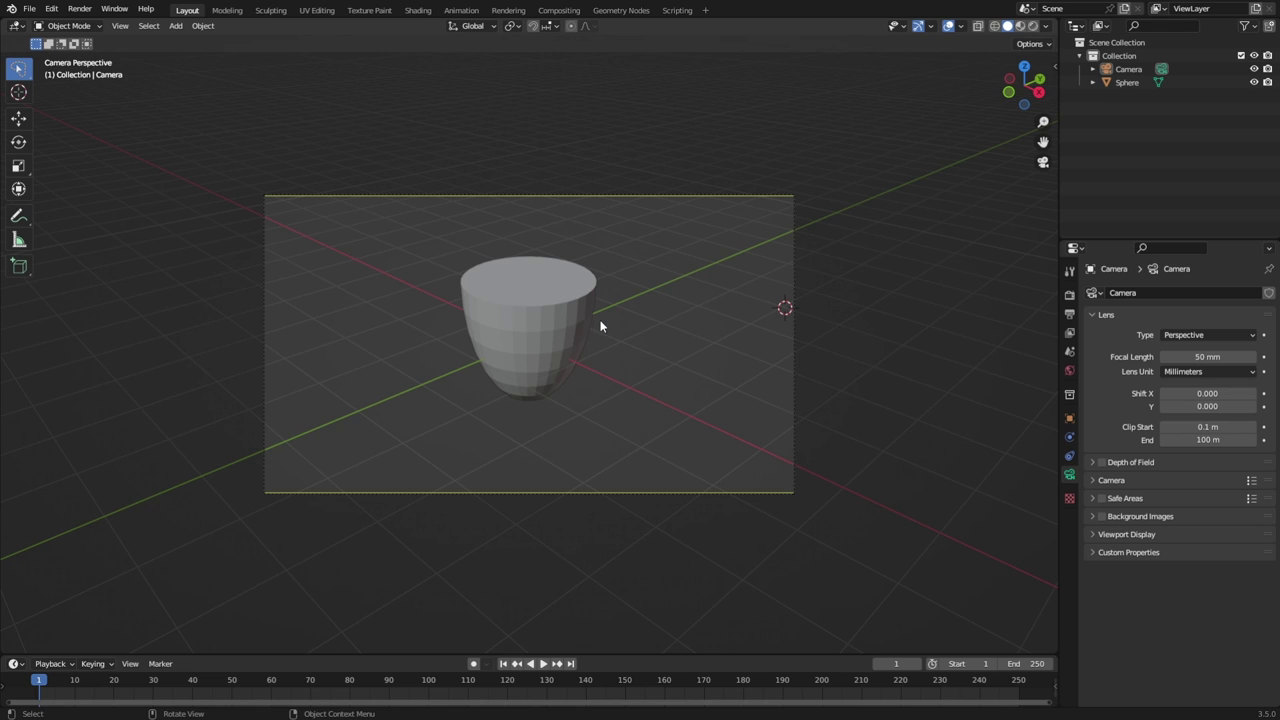
mouse_move(522, 287)
left_mouse_down()
mouse_move(477, 304)
mouse_move(488, 375)
left_mouse_up()
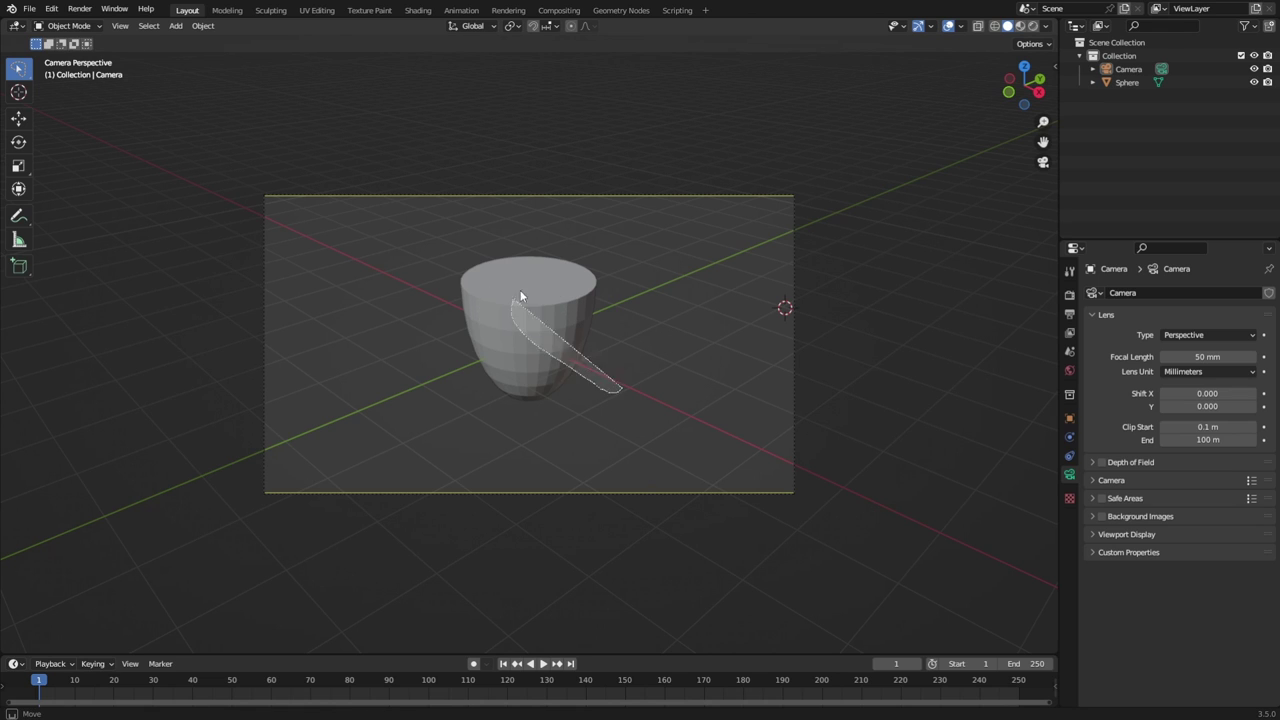
left_click(570, 330)
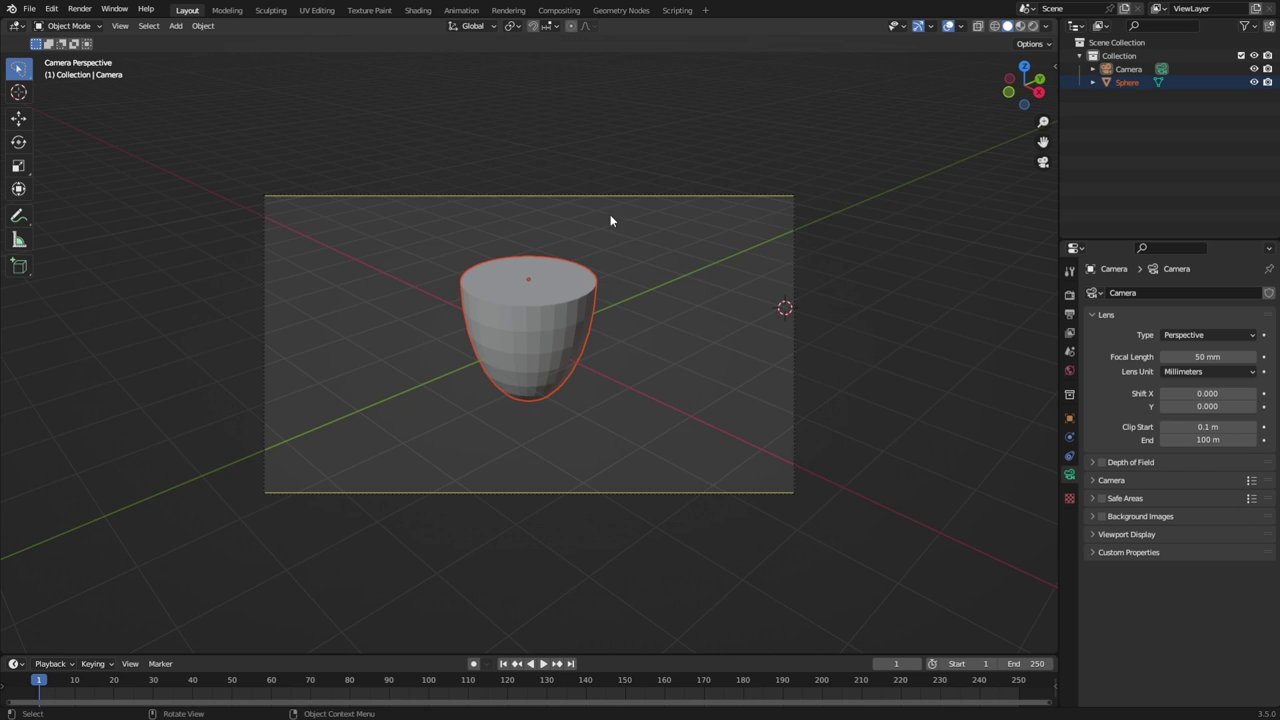
Rotate the half-sphere freely about the view axis several times, by about 65°, 102° and finally 1423°.
key("r")
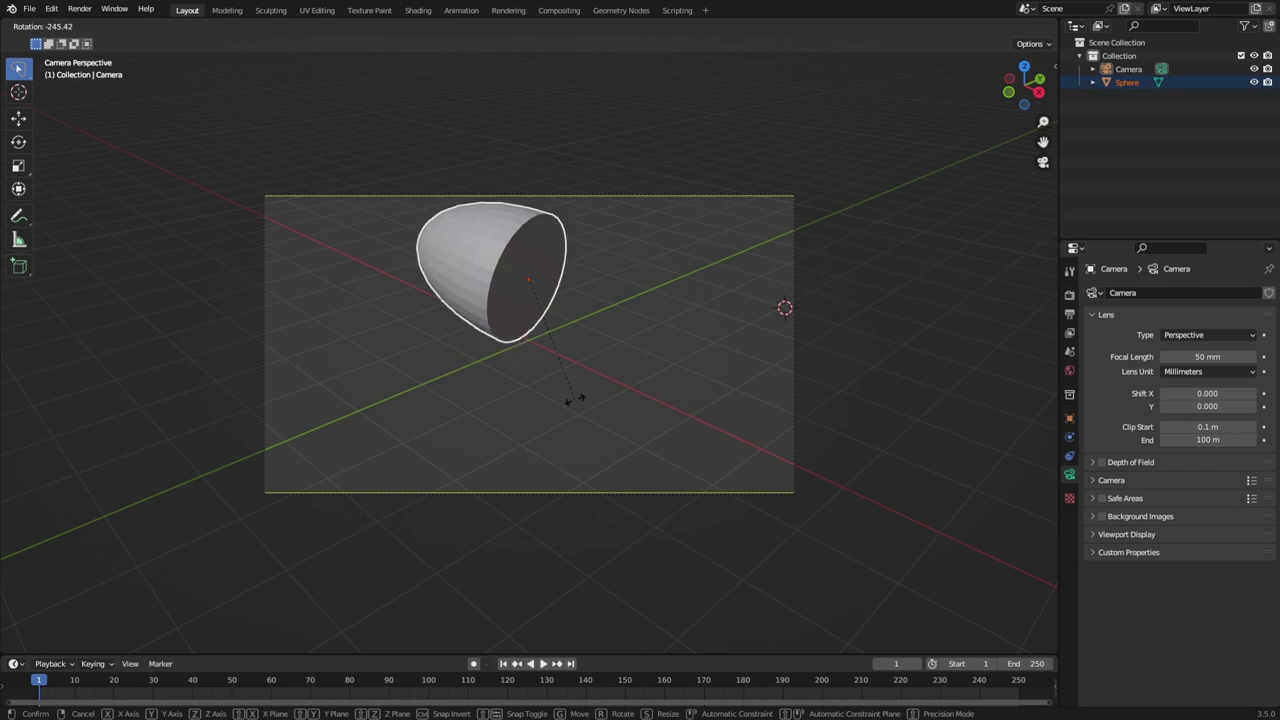
left_click(557, 288)
key("r")
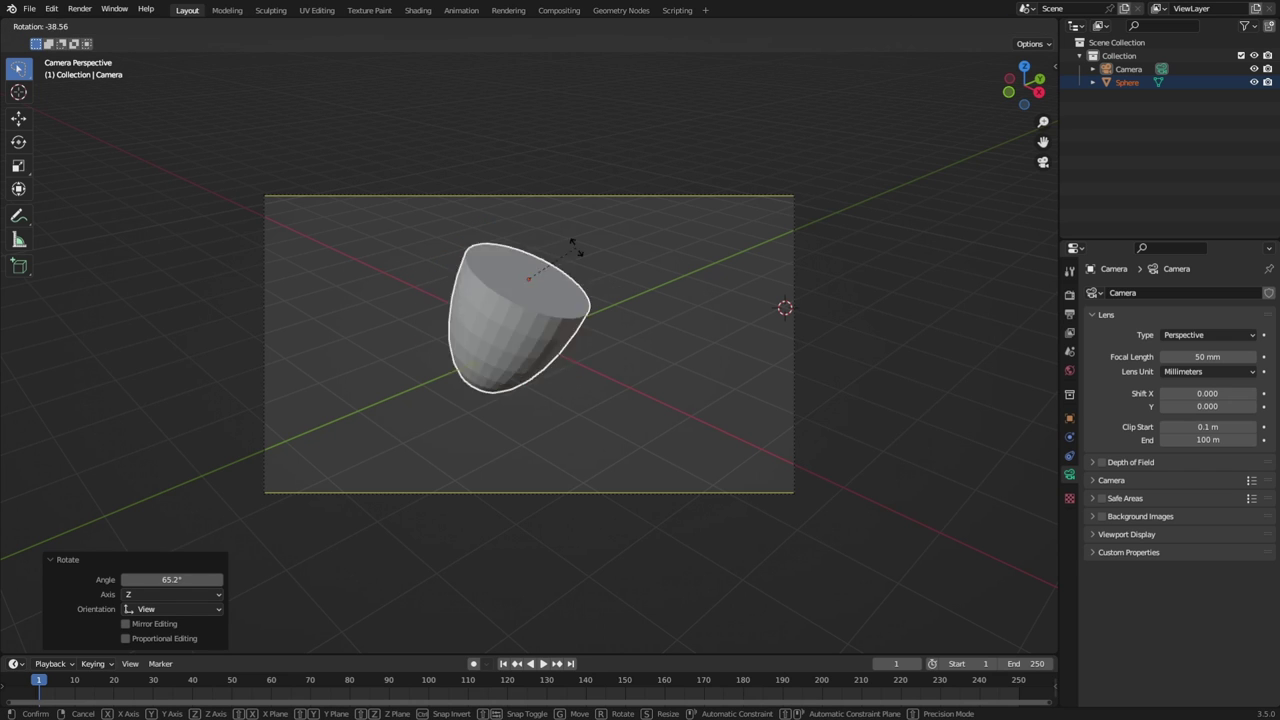
left_click(467, 218)
key("r")
left_click(631, 208)
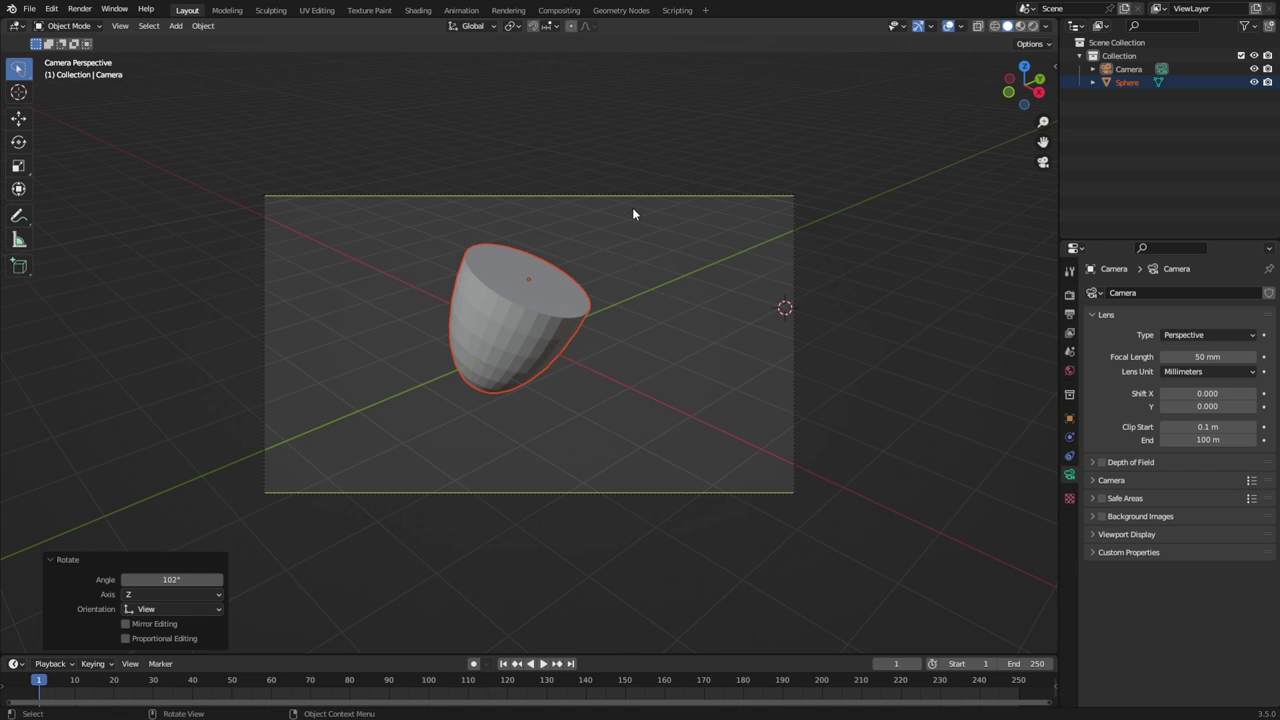
key("r")
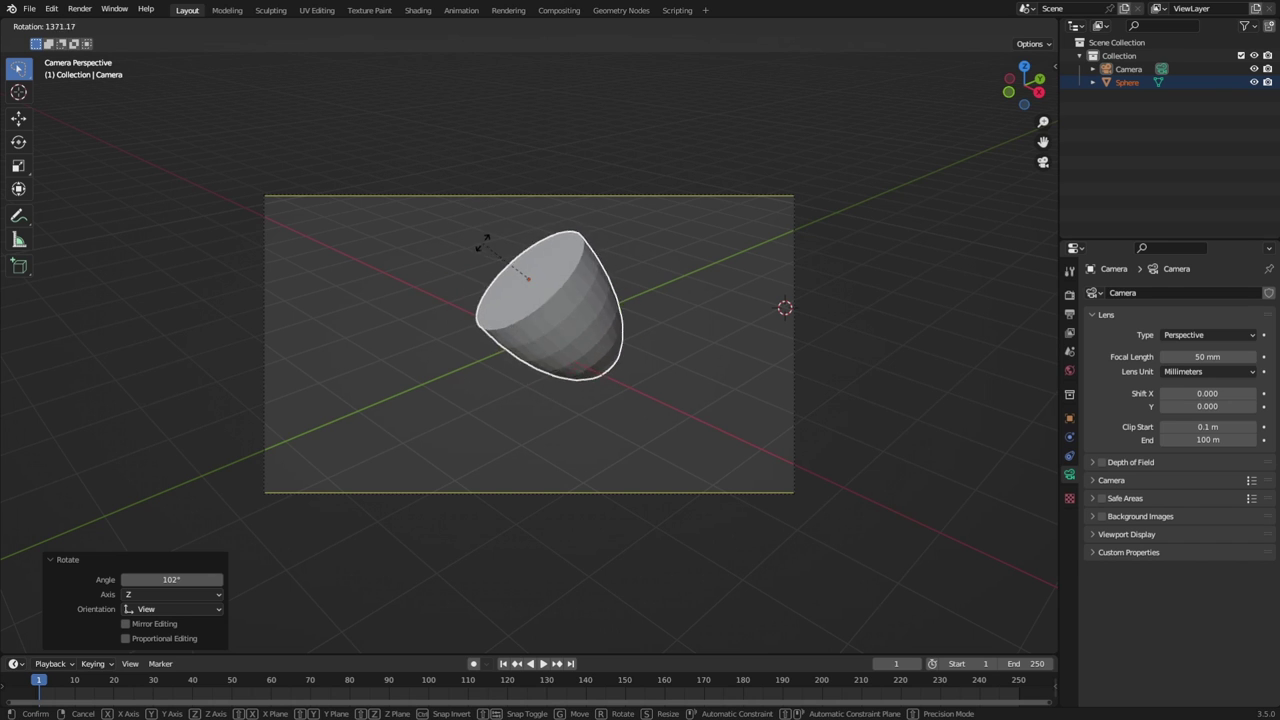
left_click(529, 213)
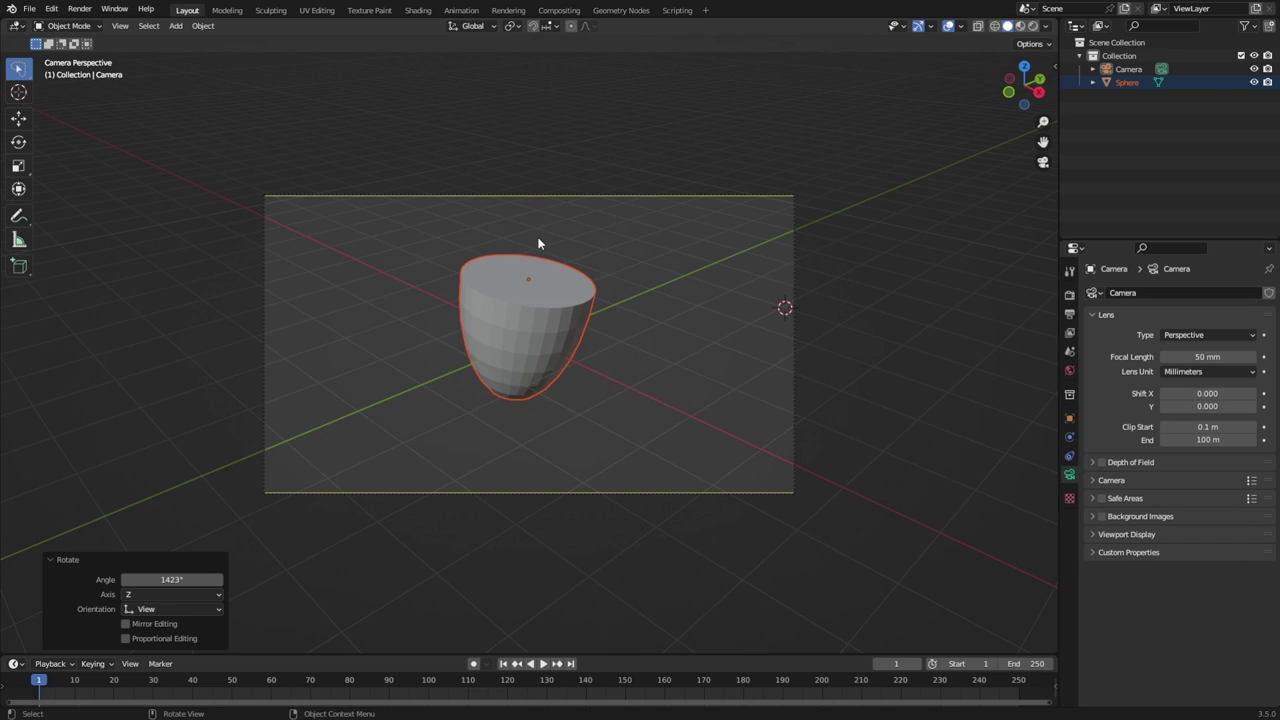
Undo all the free rotations of the half-sphere and clear the selection.
key("ctrl+z")
key("ctrl+z")
key("ctrl+z")
key("ctrl+z")
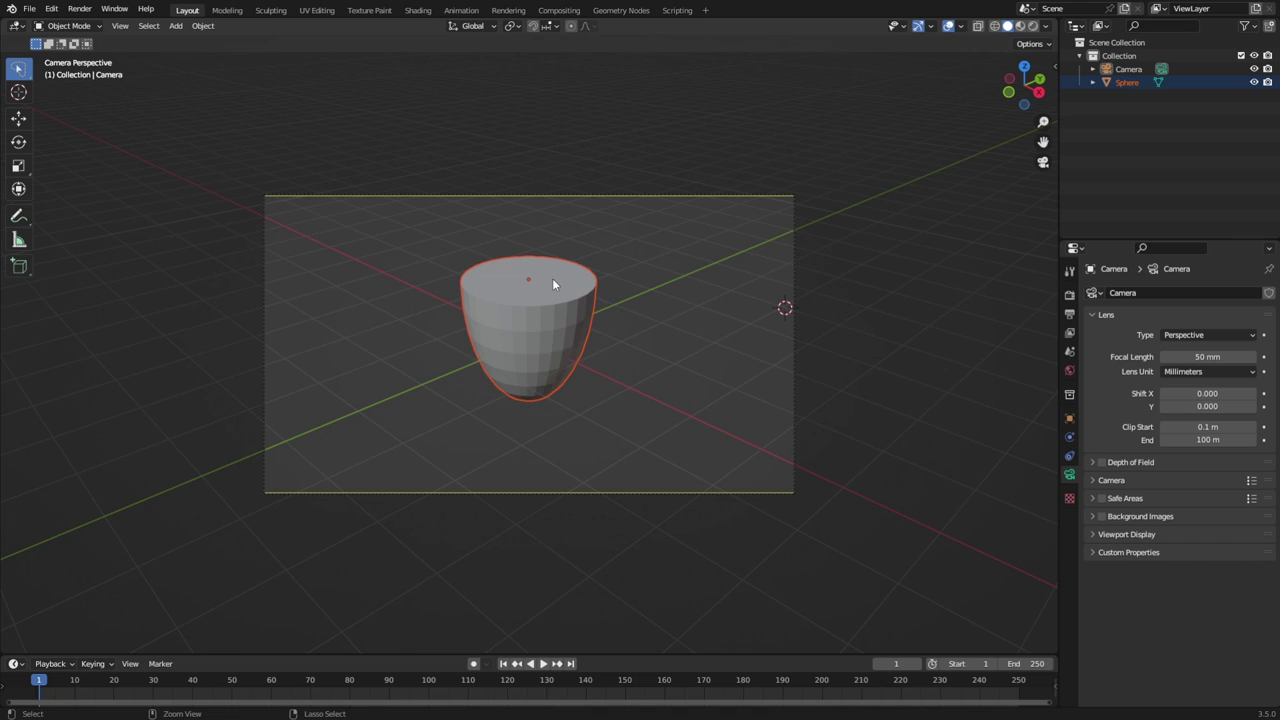
left_click(757, 341)
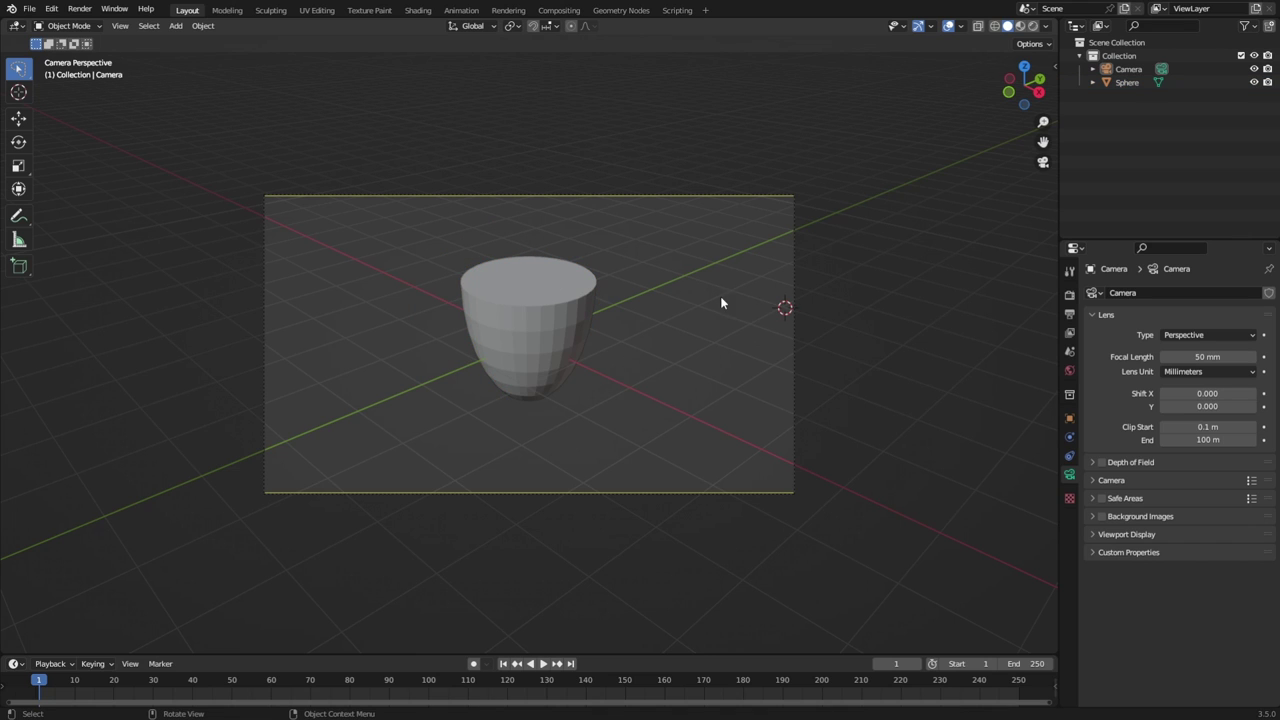
Activate the Cursor tool and place the 3D cursor just above the camera frame's upper edge.
right_click(721, 322)
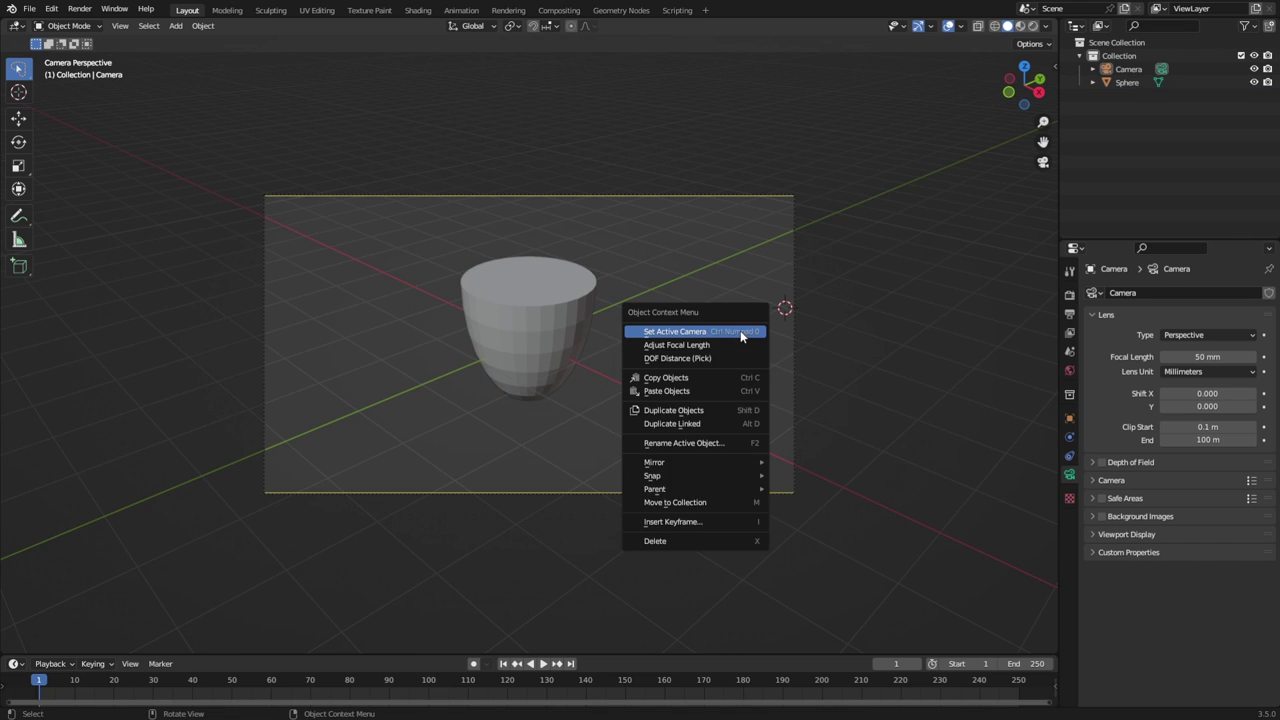
left_click(14, 94)
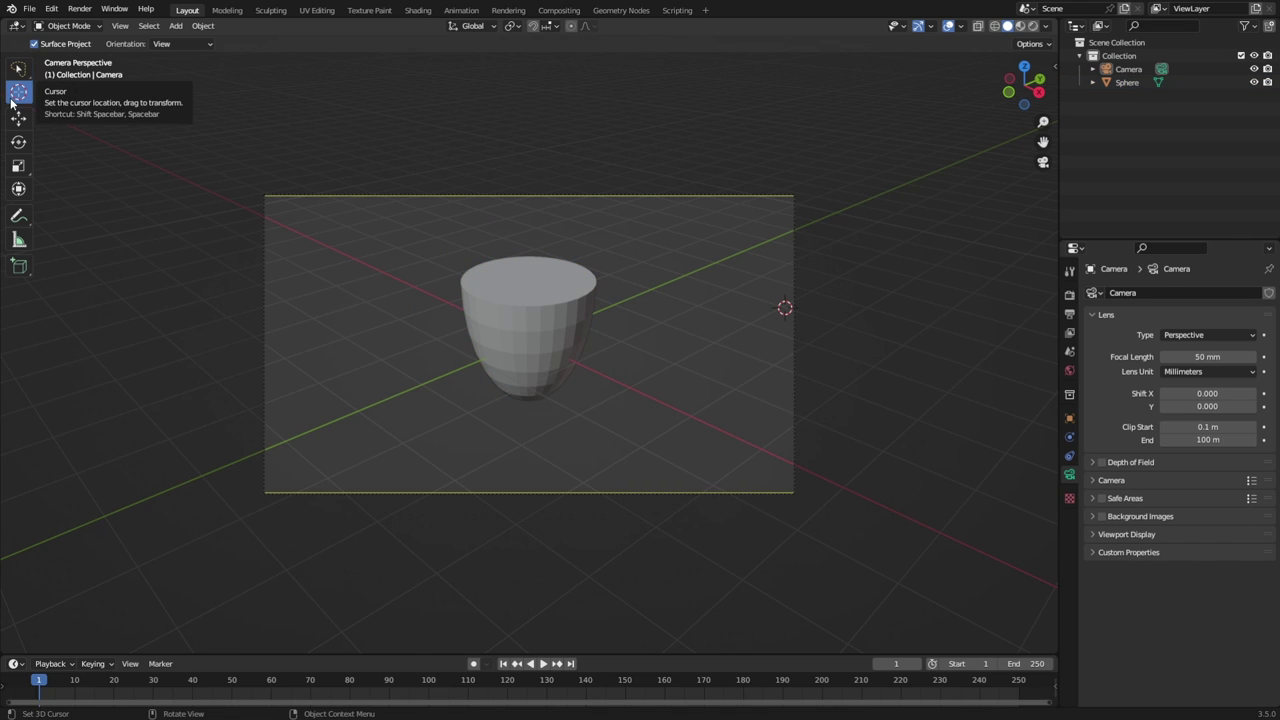
left_click(762, 307)
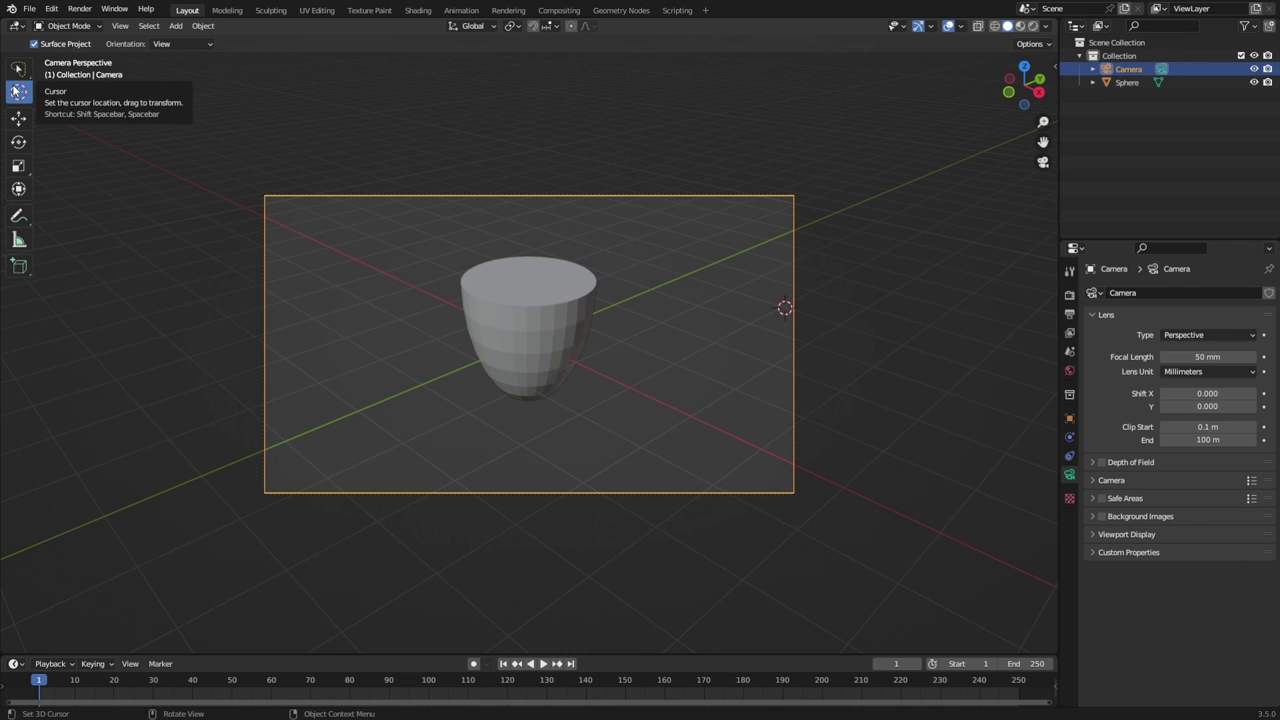
left_click(370, 174)
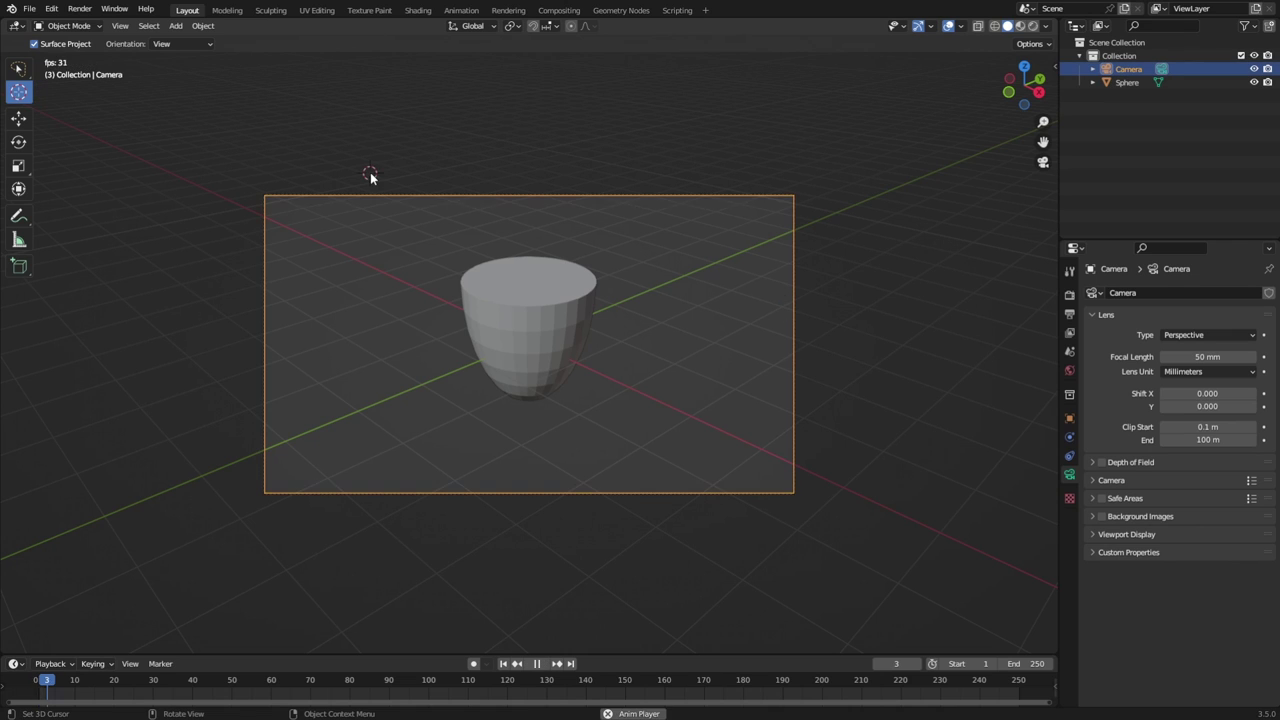
Stop the animation playback and set the current frame to 0.
key("space")
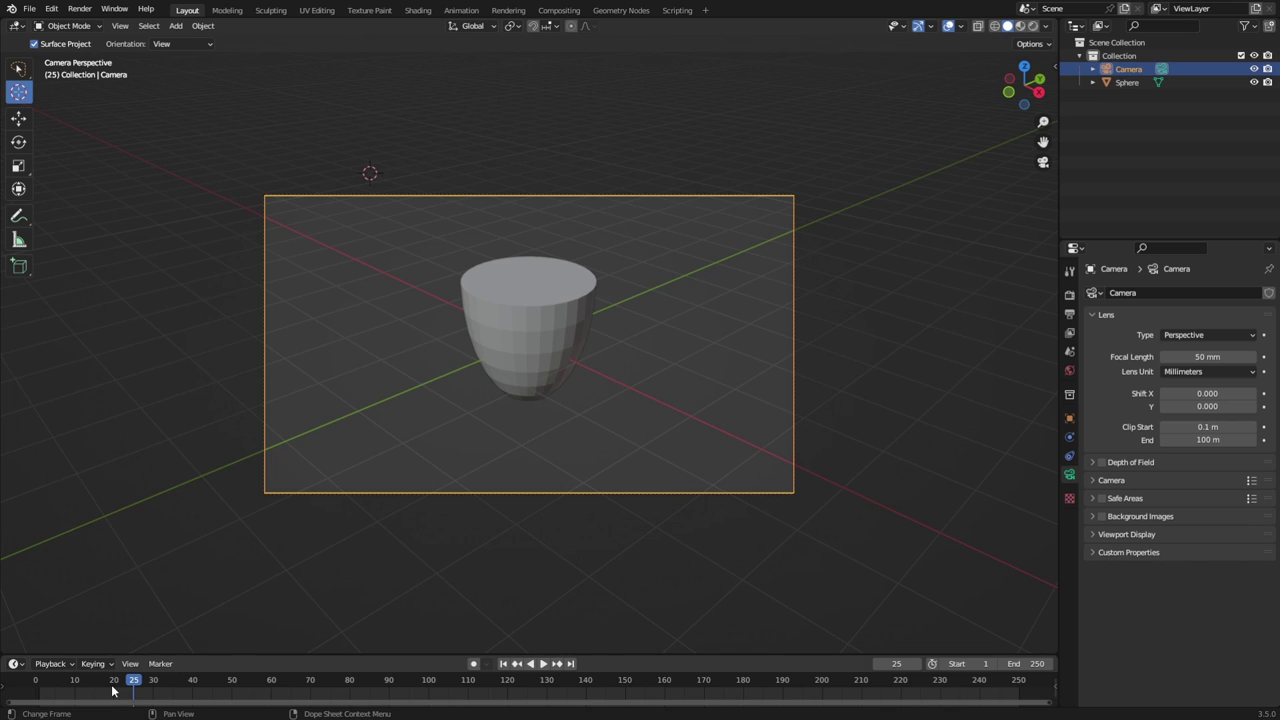
left_click(35, 683)
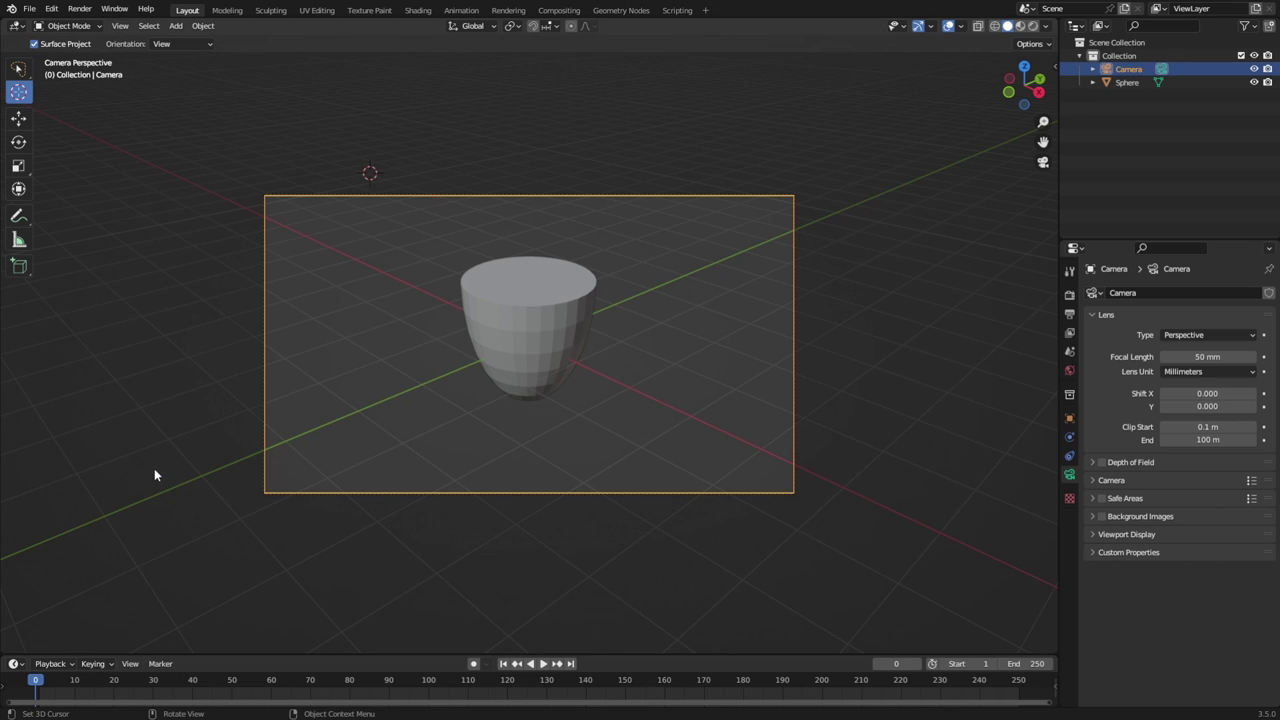
Bring up the tool list at the pointer, dismiss it and place the 3D cursor just outside the camera frame's right edge.
key("shift+space")
key("shift+space")
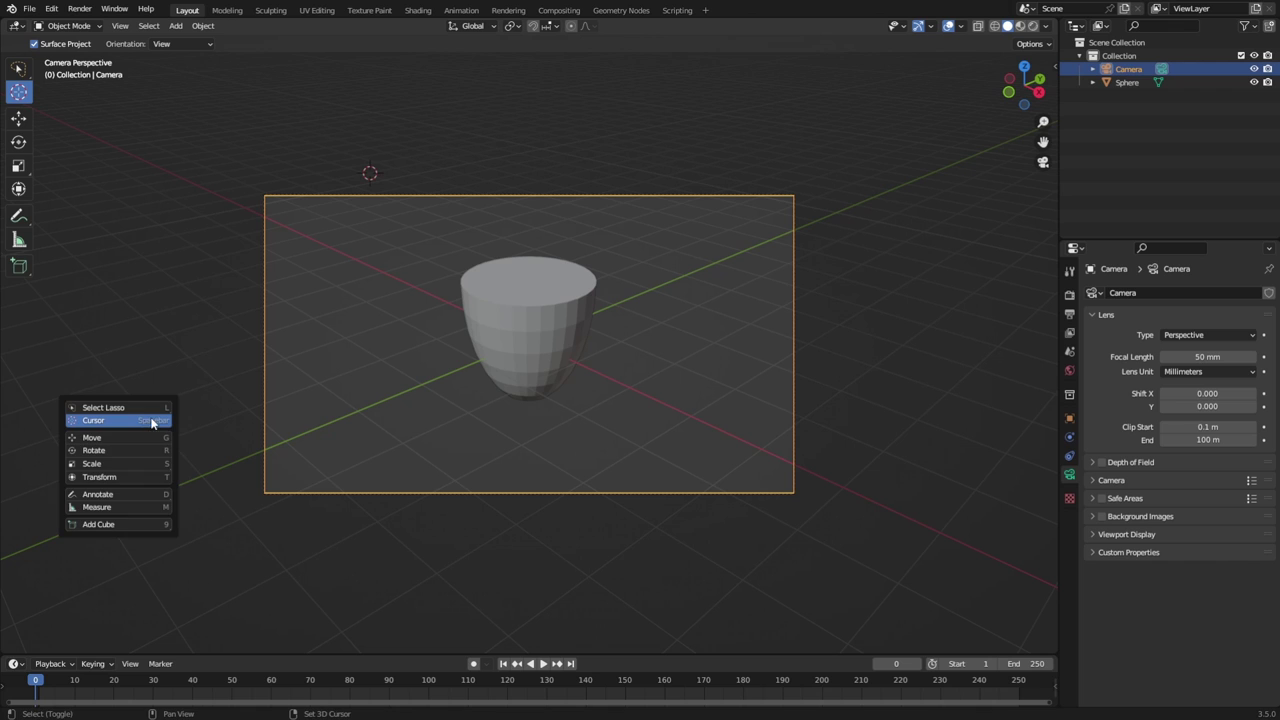
right_click(150, 375)
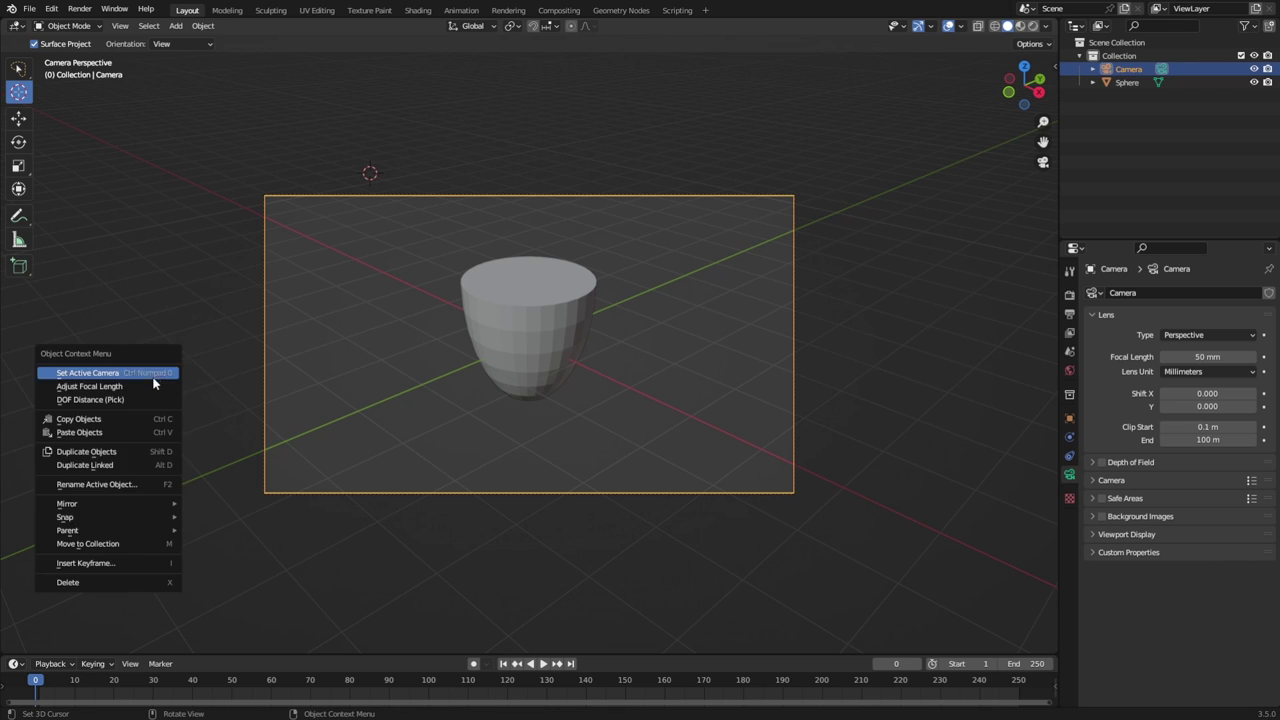
left_click(839, 421)
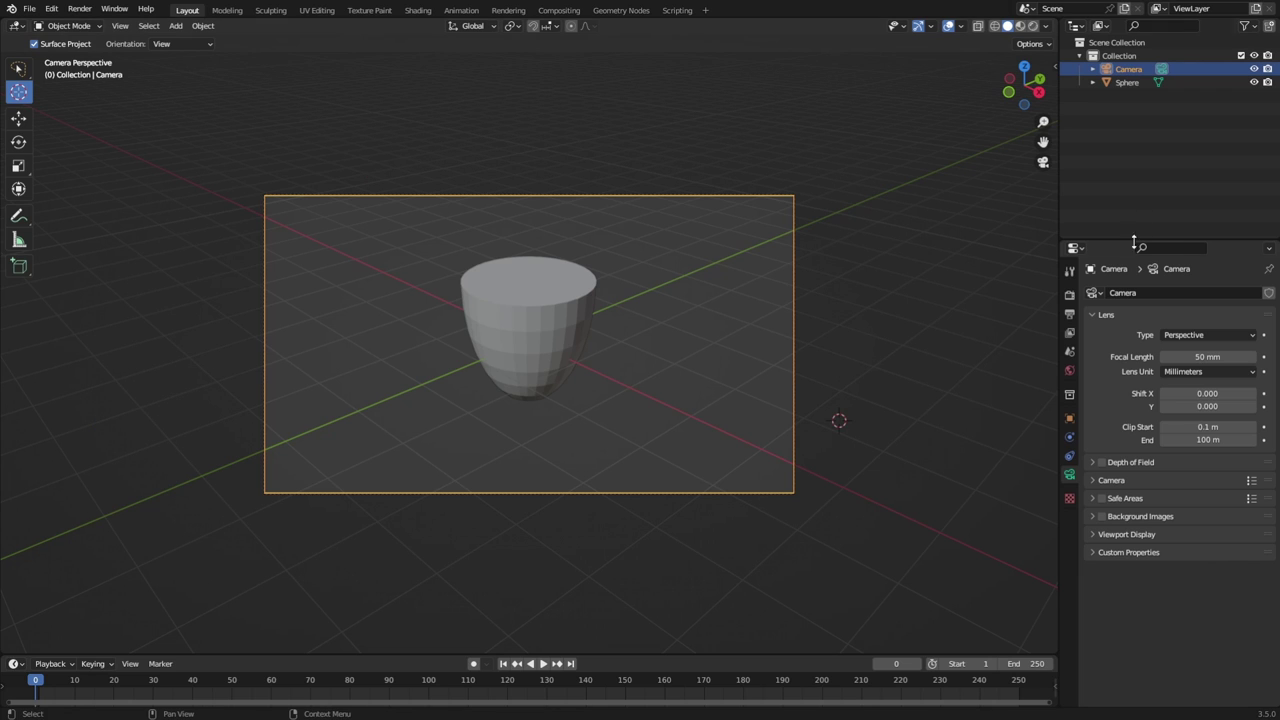
Open the shortcut assignment prompt beside the camera properties, and delete the selected camera from the scene.
right_click(1073, 483)
left_click(1044, 461)
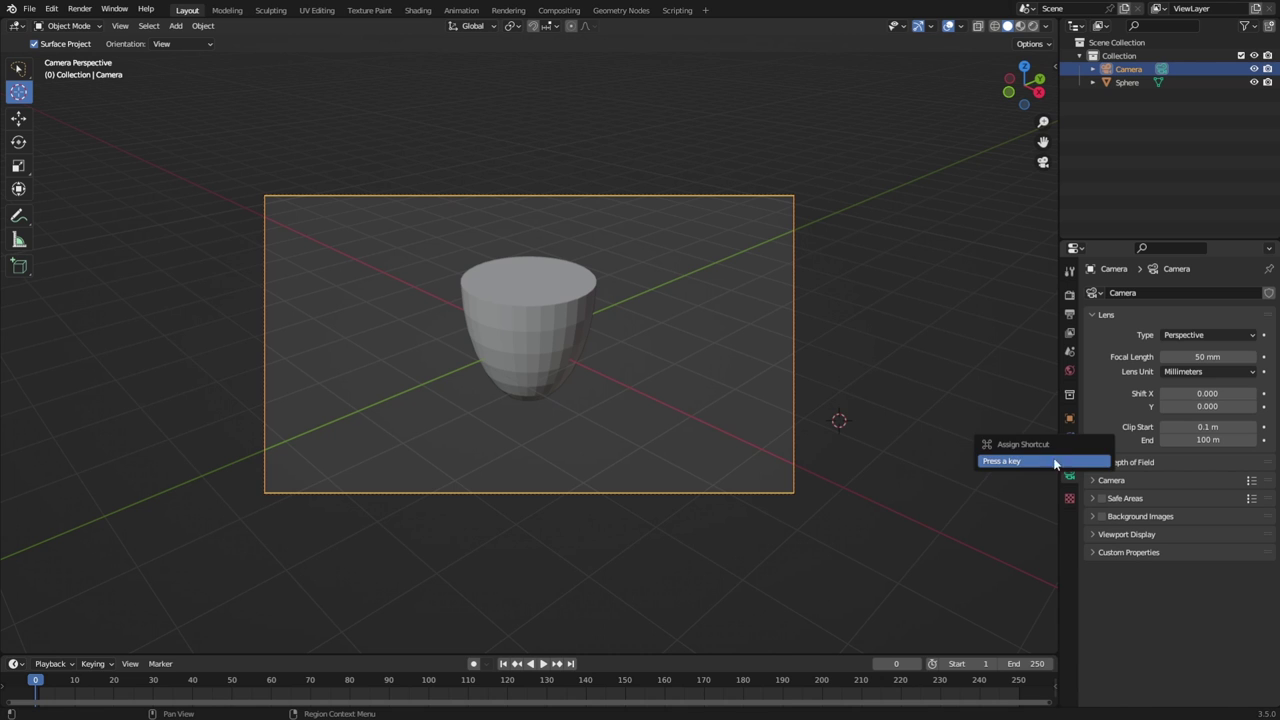
key("Delete")
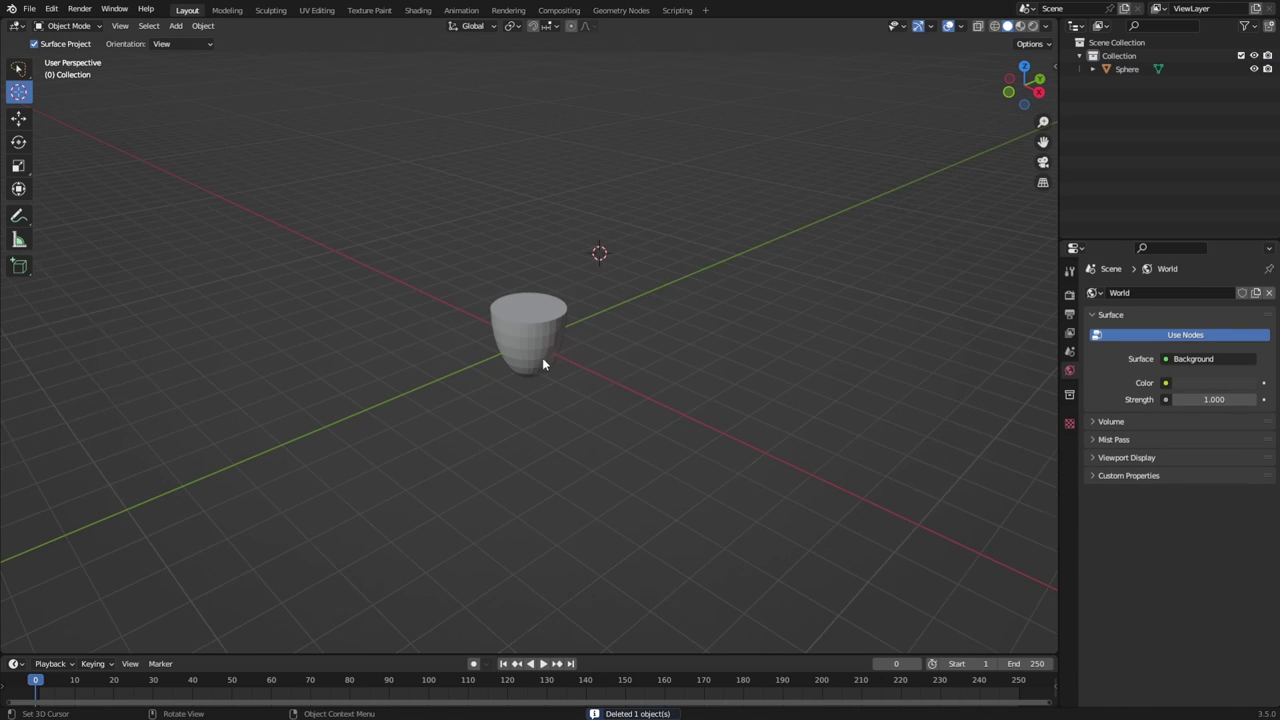
Move the 3D cursor beside the half-sphere by about -7.37, 1.47 and -2.86 m, and reposition it far behind the half-sphere.
middle_click_drag(683, 251, 541, 232)
right_click_drag(541, 232, 921, 400, "shift")
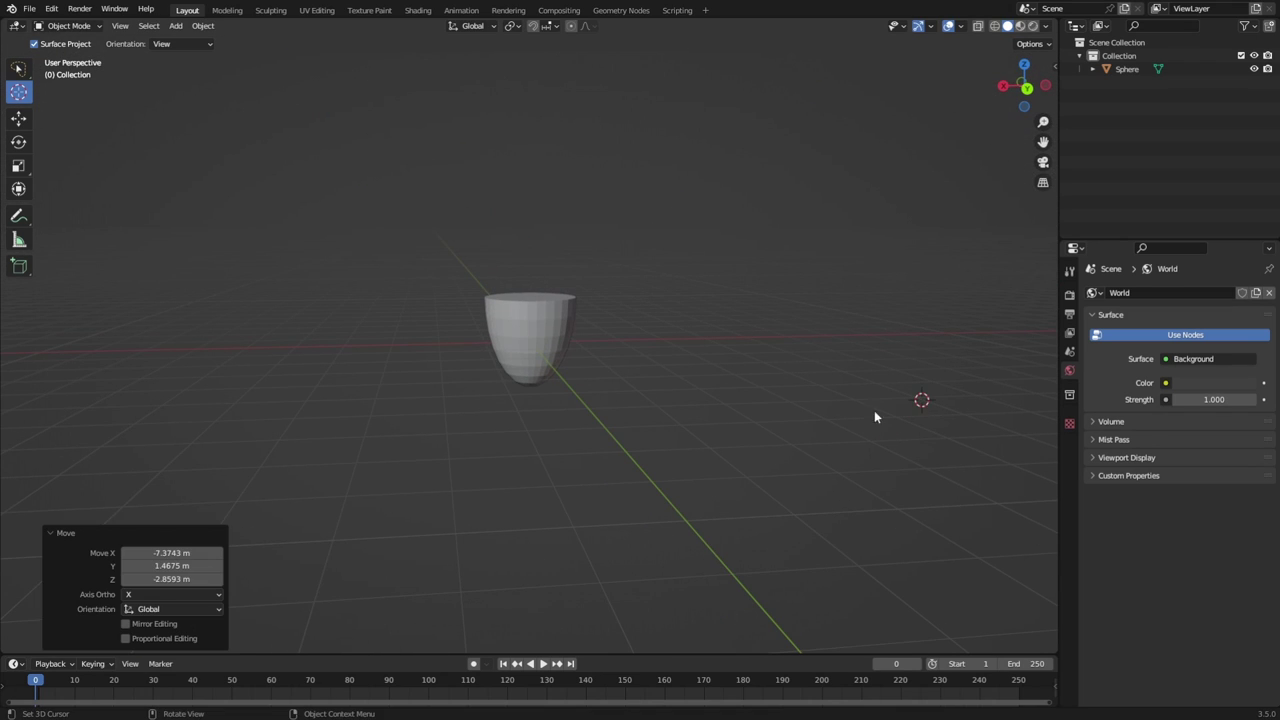
middle_click_drag(608, 441, 705, 440)
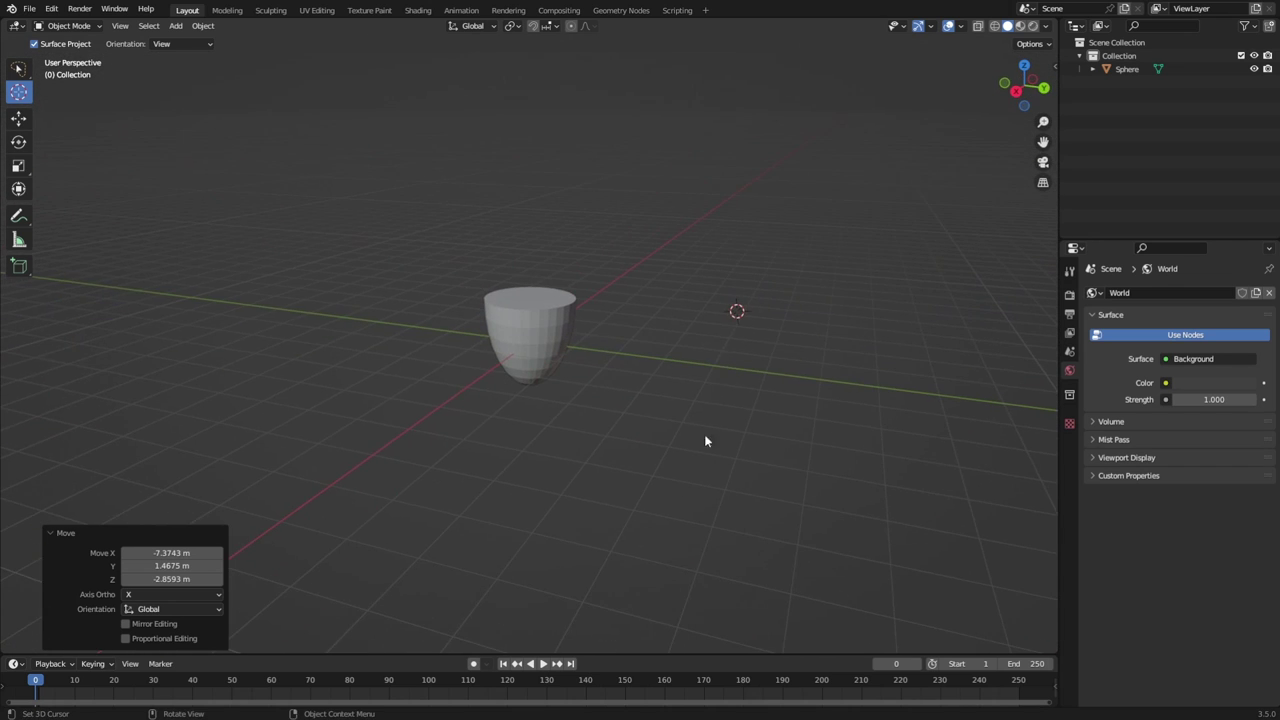
right_click_drag(737, 310, 979, 121, "shift")
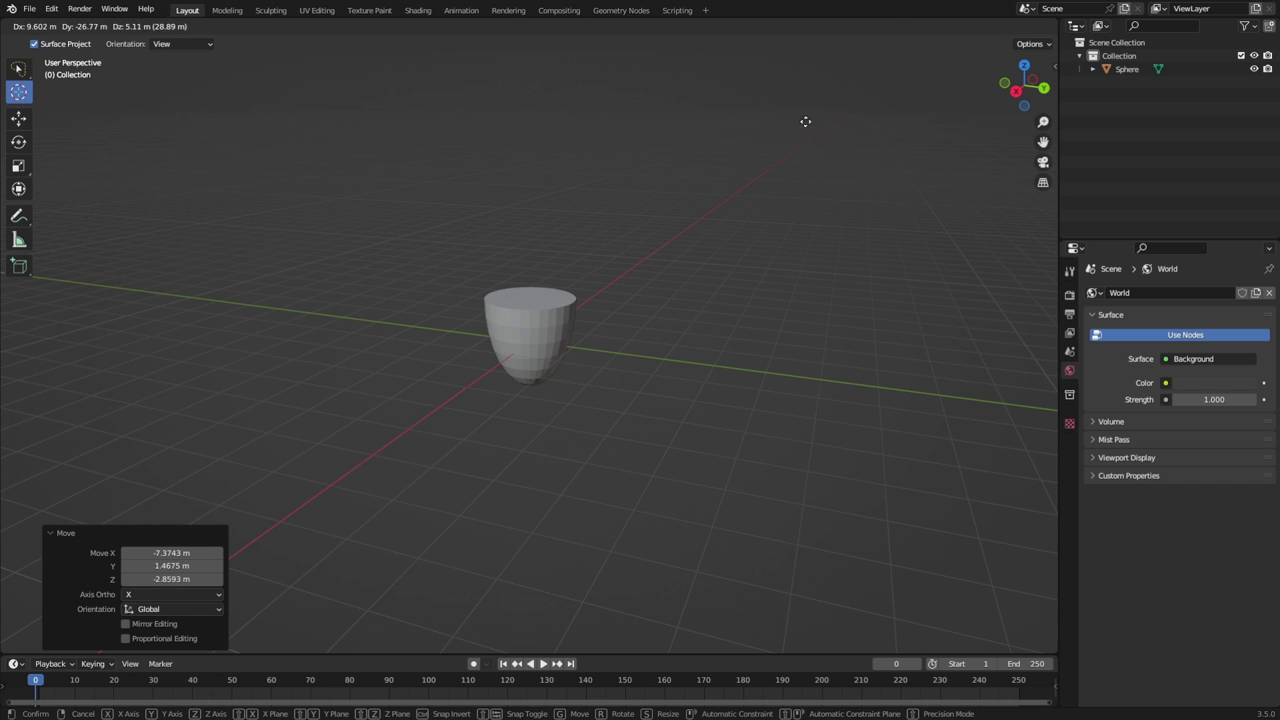
right_click_drag(805, 121, 821, 115, "shift")
Shift the 3D cursor by about -6.30 m in X, -1.33 m in Y and -0.49 m in Z.
middle_click_drag(715, 218, 481, 186)
right_click_drag(567, 140, 710, 150, "shift")
scroll(709, 122, "up", 5)
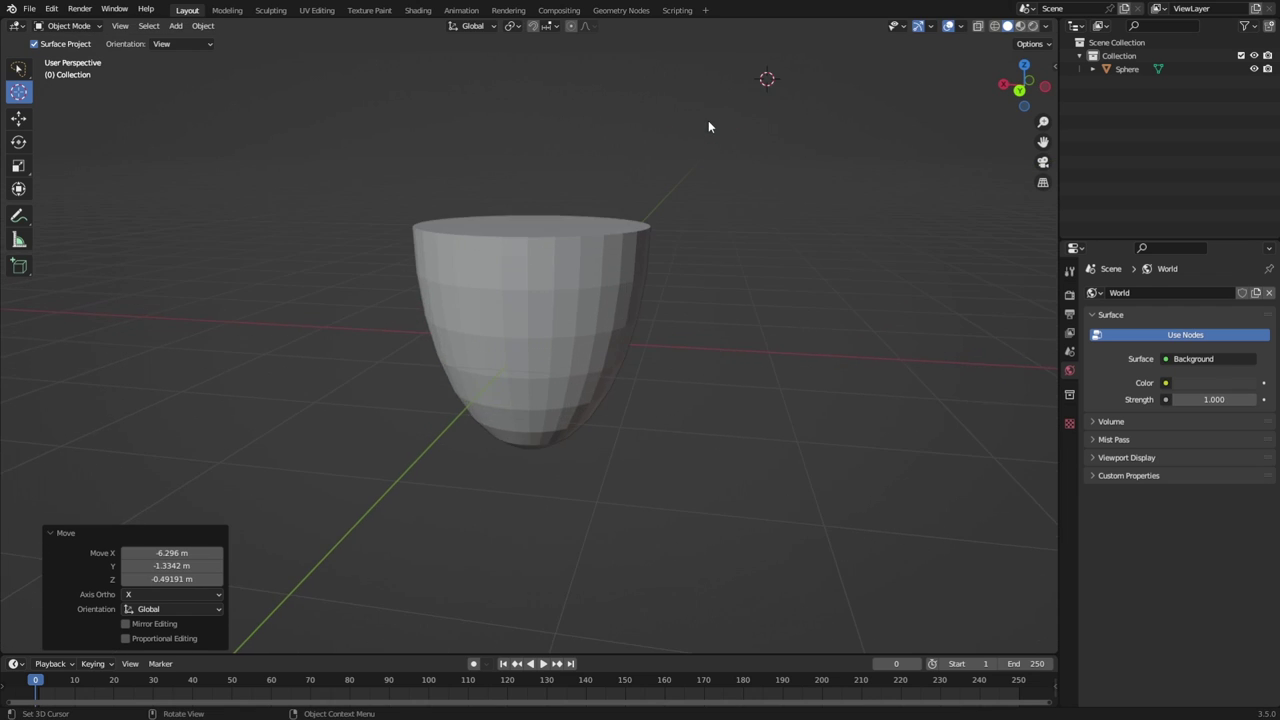
Reposition the 3D cursor above and beside the half-sphere, shifting it about -0.99 m in X, -0.61 m in Y and 1.43 m in Z.
scroll(709, 124, "down", 4)
right_click(803, 182, "shift")
right_click_drag(803, 181, 826, 149, "shift")
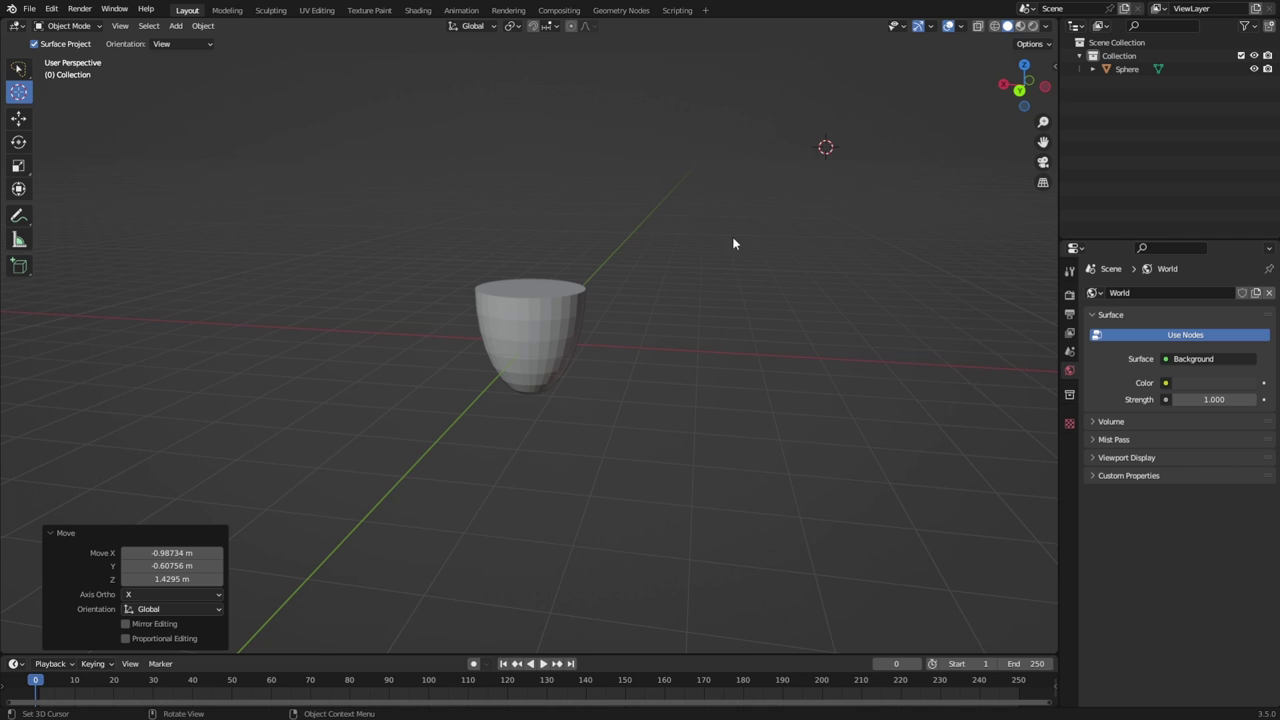
Examine the 3D cursor's location relative to the half-sphere from several angles, including from below.
middle_click_drag(717, 234, 745, 216)
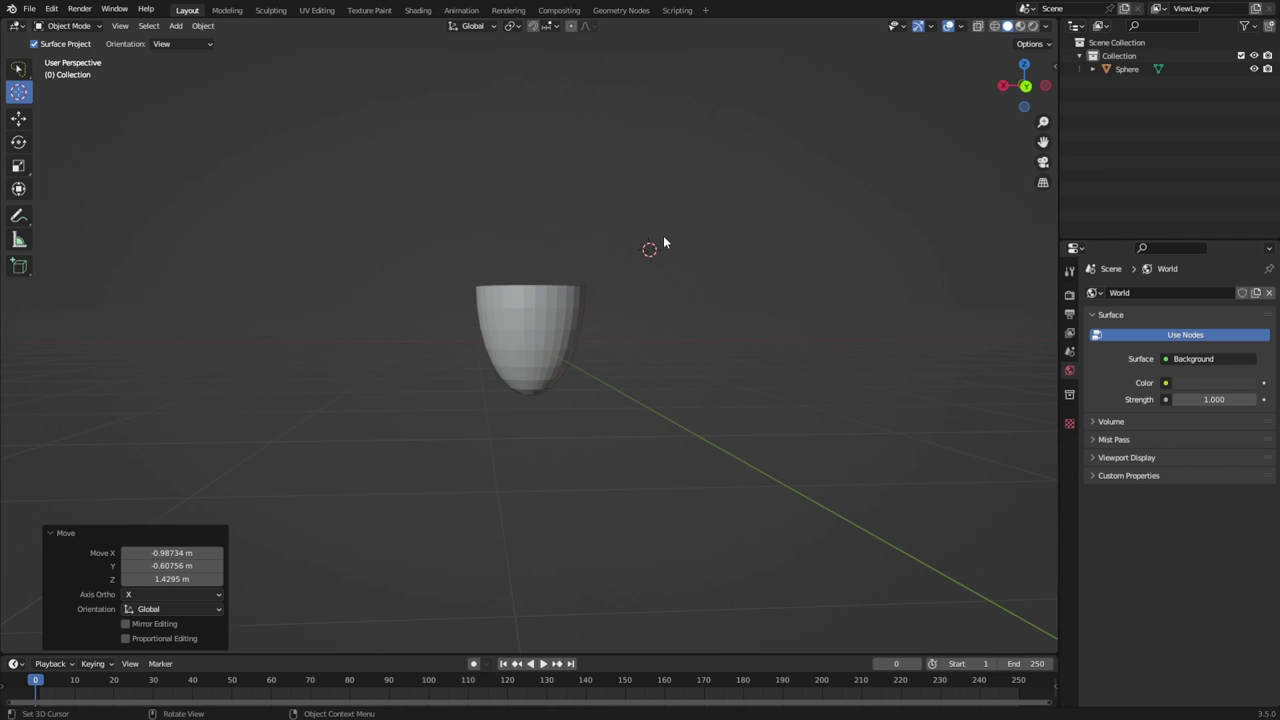
scroll(650, 258, "up", 2)
middle_click_drag(644, 270, 588, 294)
scroll(659, 255, "up", 10)
scroll(586, 310, "down", 10)
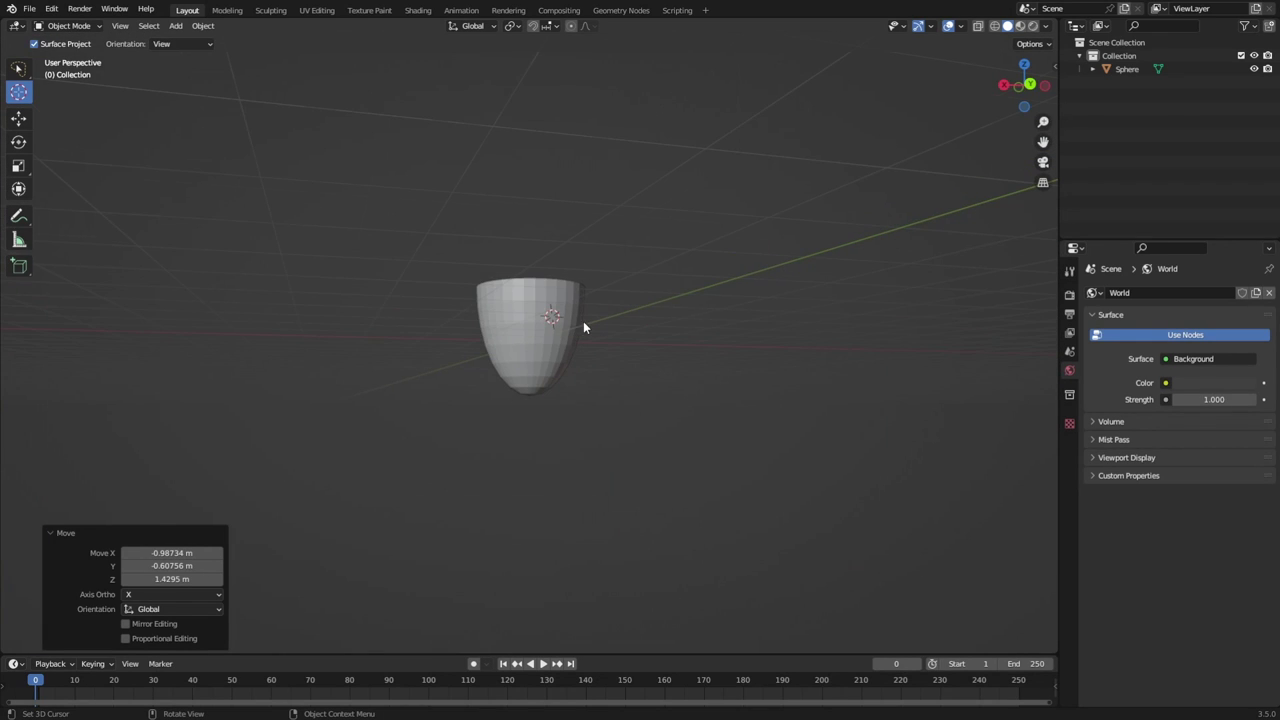
Examine the half-sphere and 3D cursor at closer range, including from an angle showing the closed flat top.
scroll(584, 268, "up", 3)
middle_click_drag(749, 236, 523, 329)
middle_click_drag(706, 457, 490, 336)
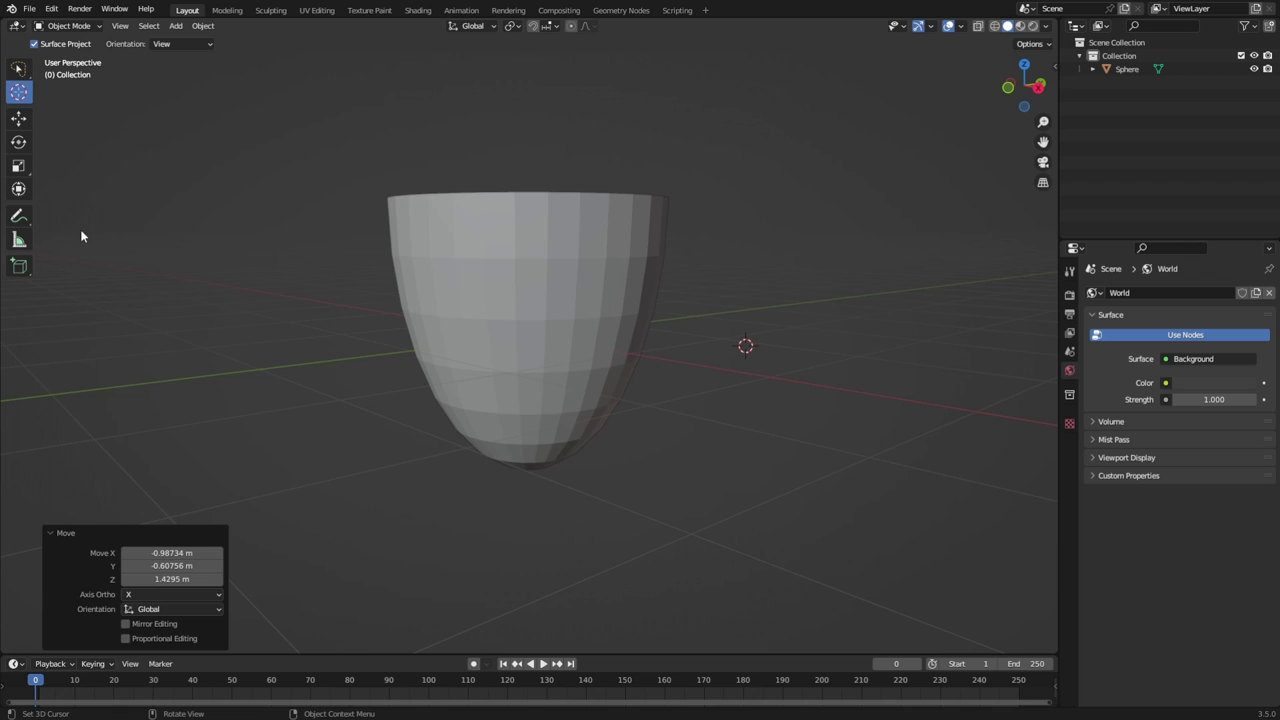
scroll(160, 206, "up", 1)
scroll(357, 283, "down", 2)
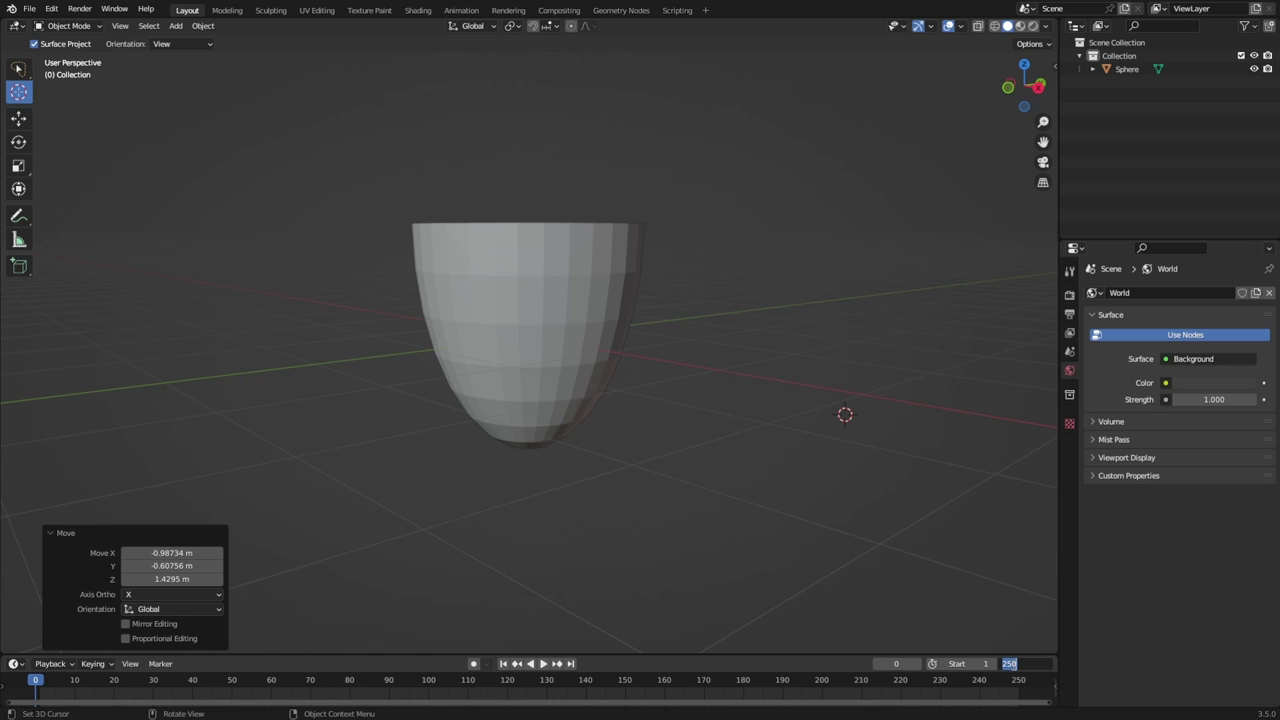
key("Return")
key("Return")
middle_click_drag(349, 358, 321, 417)
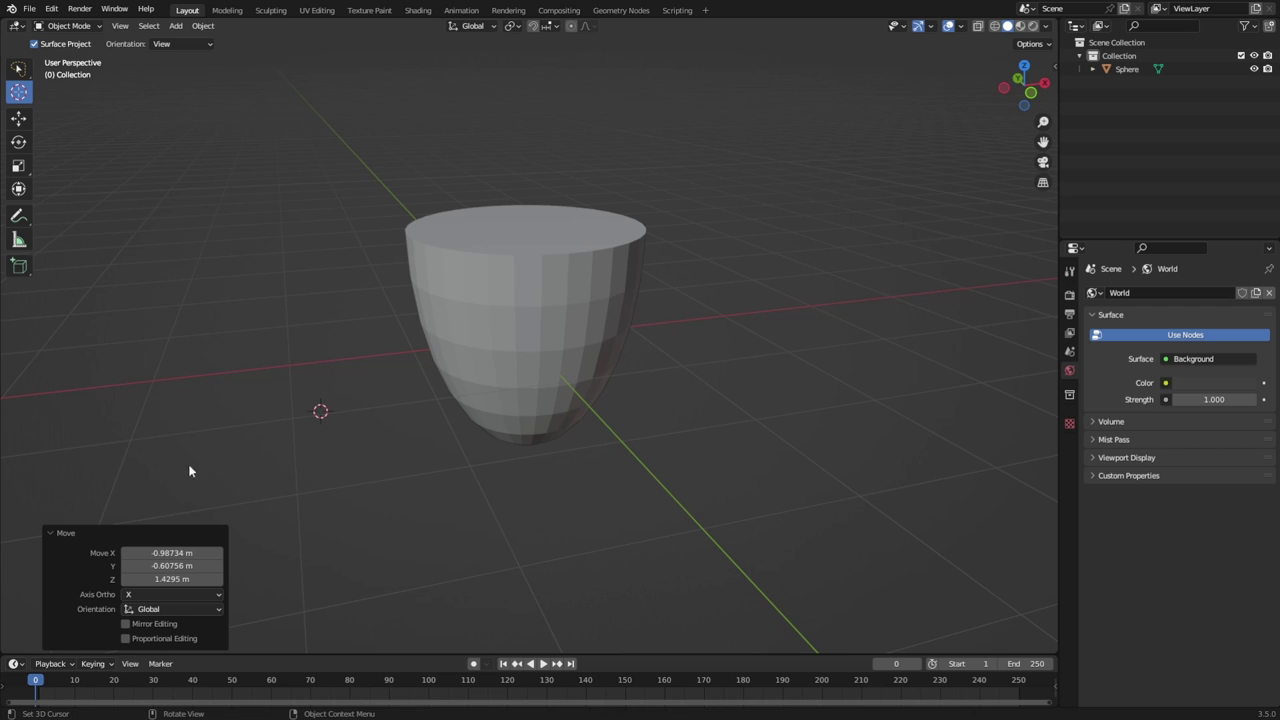
Collapse the last Move operation's settings and reposition the 3D cursor around the half-sphere, viewed from slightly below.
left_click(54, 534)
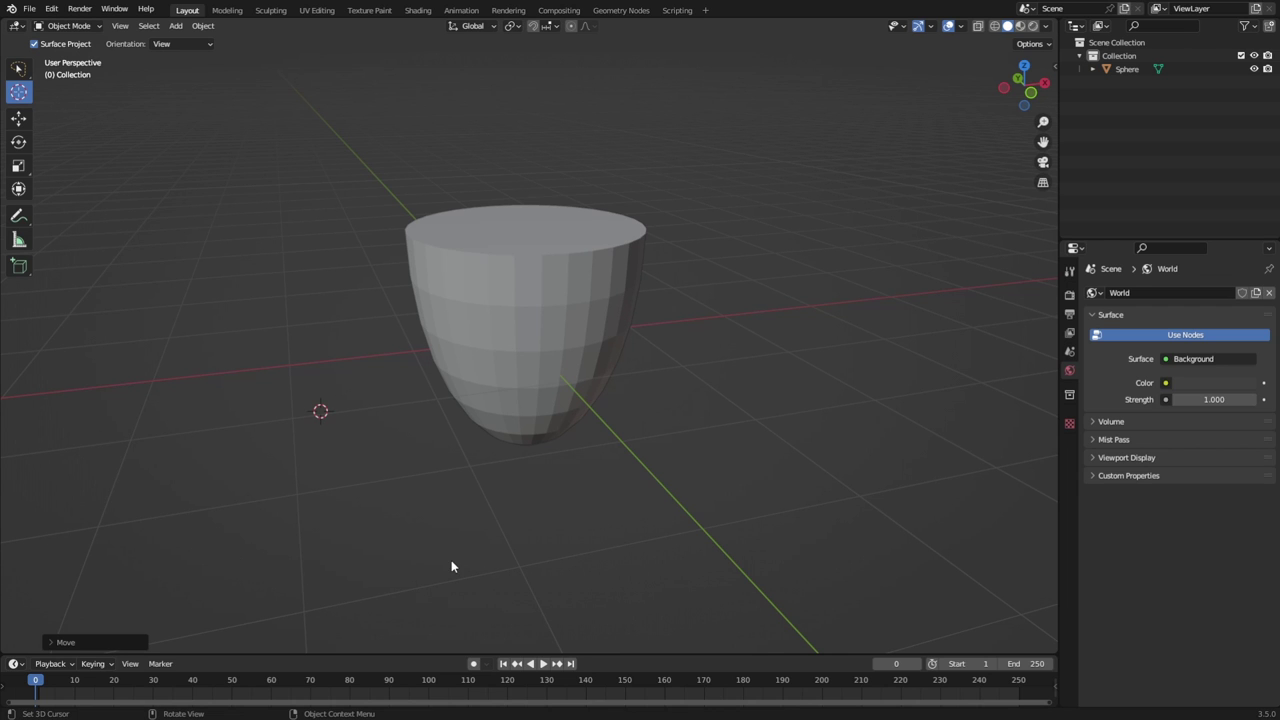
middle_click_drag(623, 557, 571, 429)
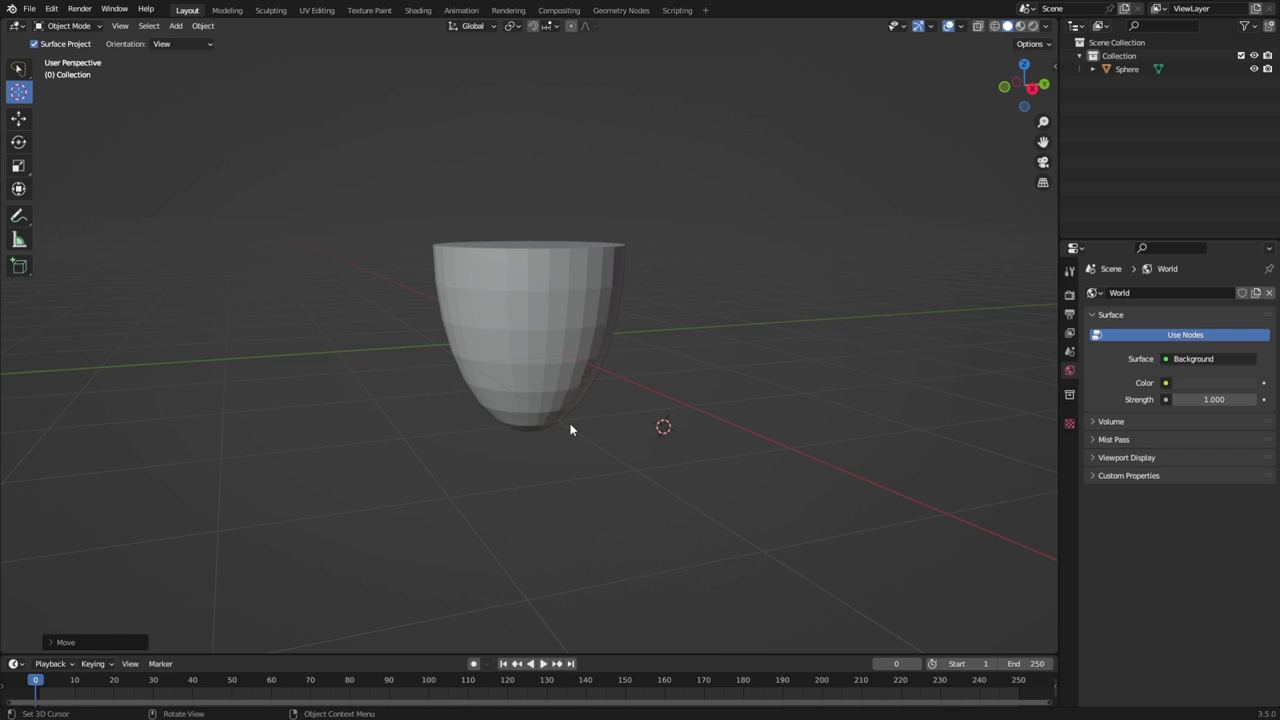
middle_click_drag(652, 359, 575, 443)
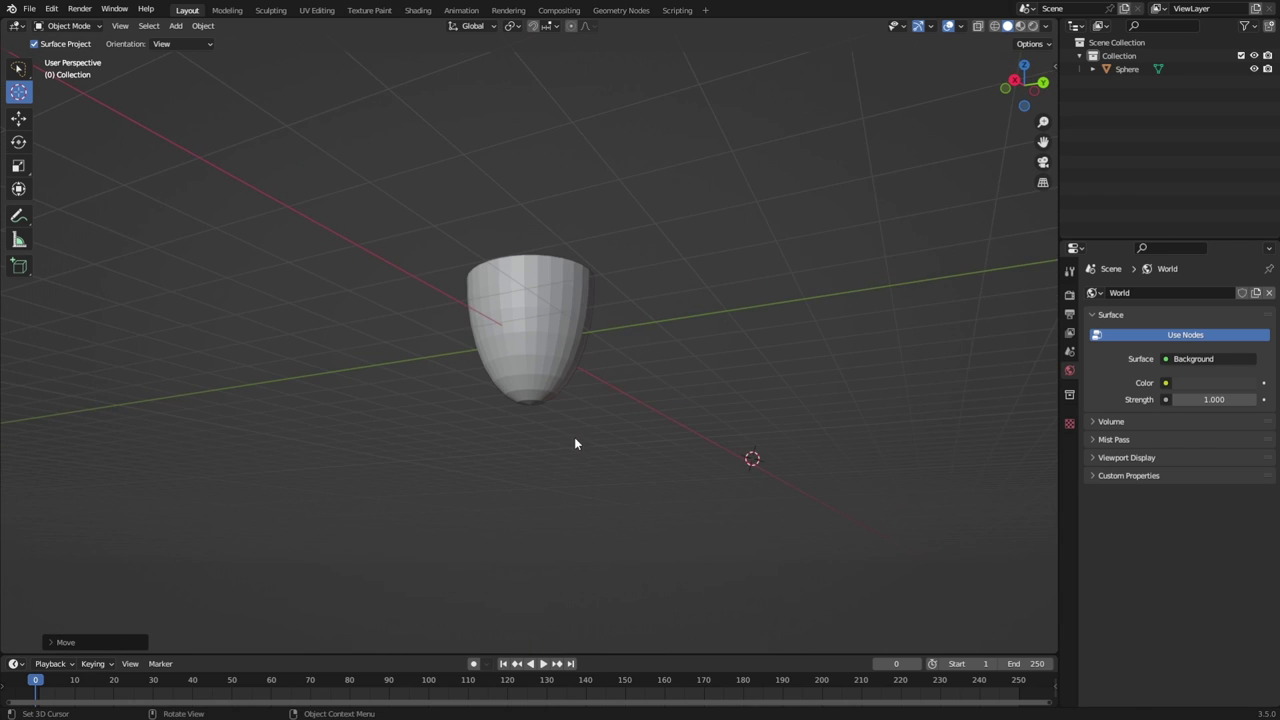
middle_click_drag(661, 383, 620, 357)
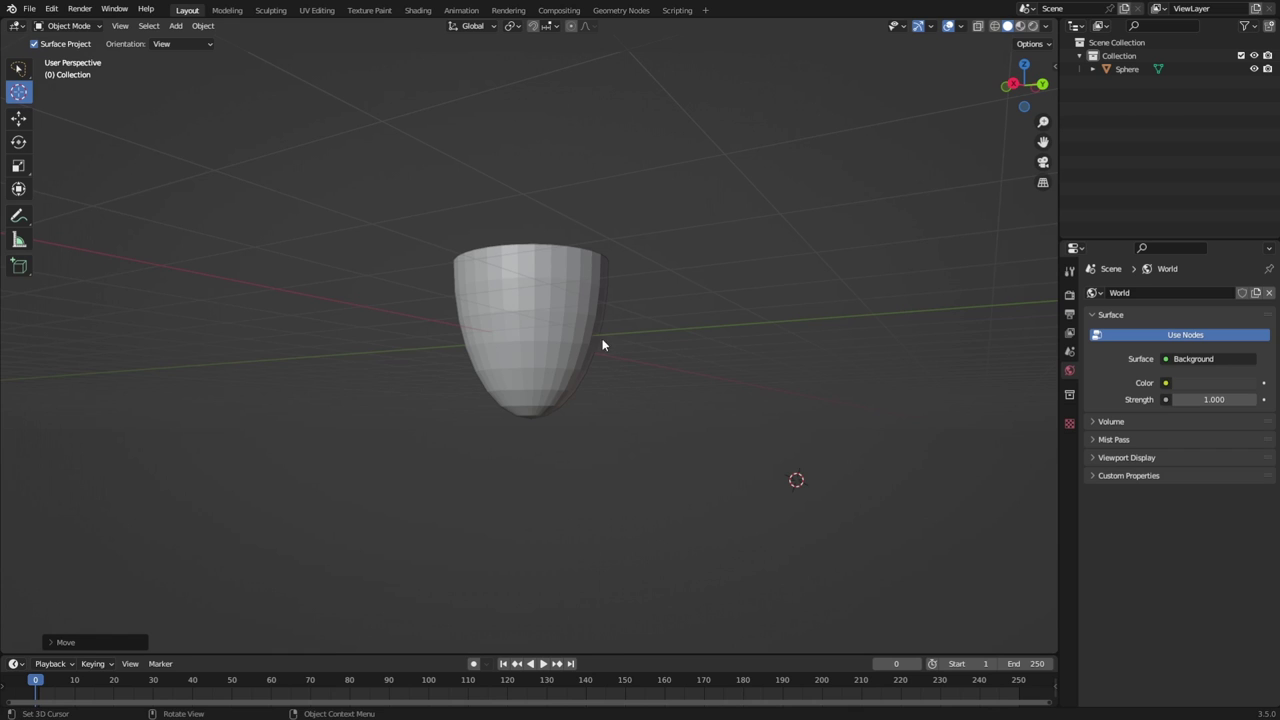
left_click_drag(489, 263, 688, 406)
left_click_drag(450, 238, 336, 203)
Play the timeline animation, place the 3D cursor above and to the left of the half-sphere during playback, and stop at frame 77.
key("space")
left_click(348, 190)
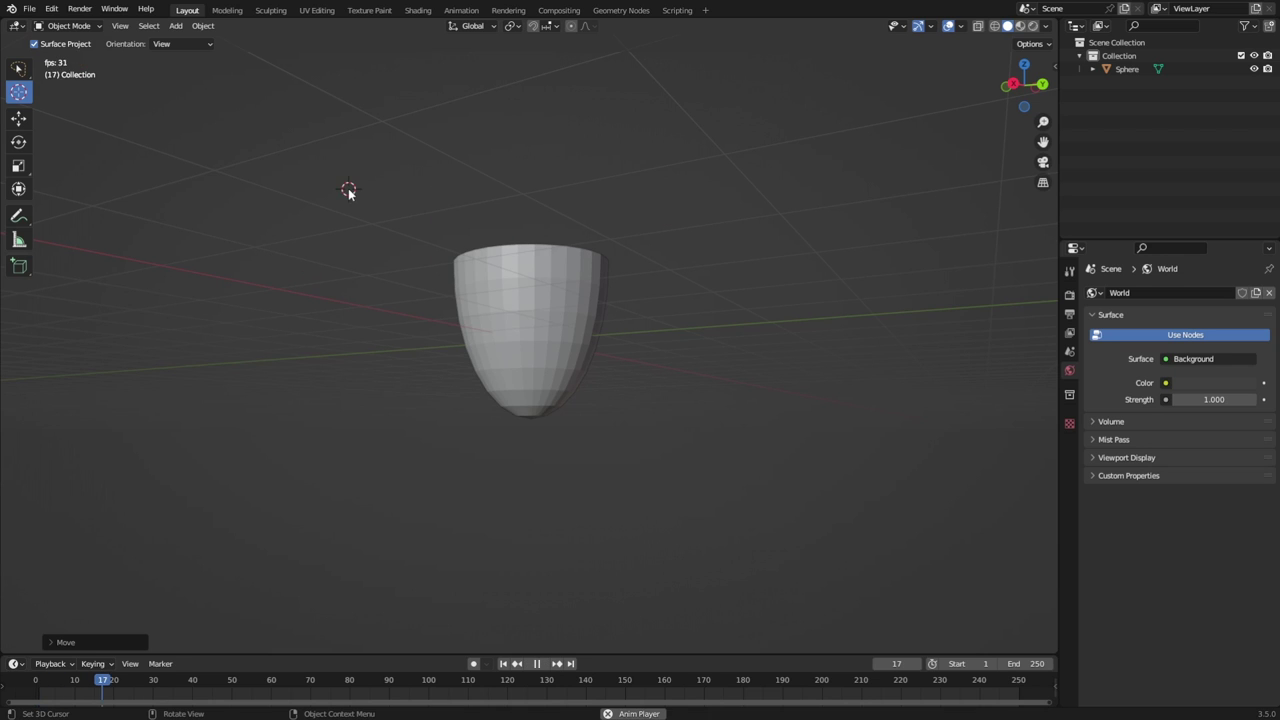
key("space")
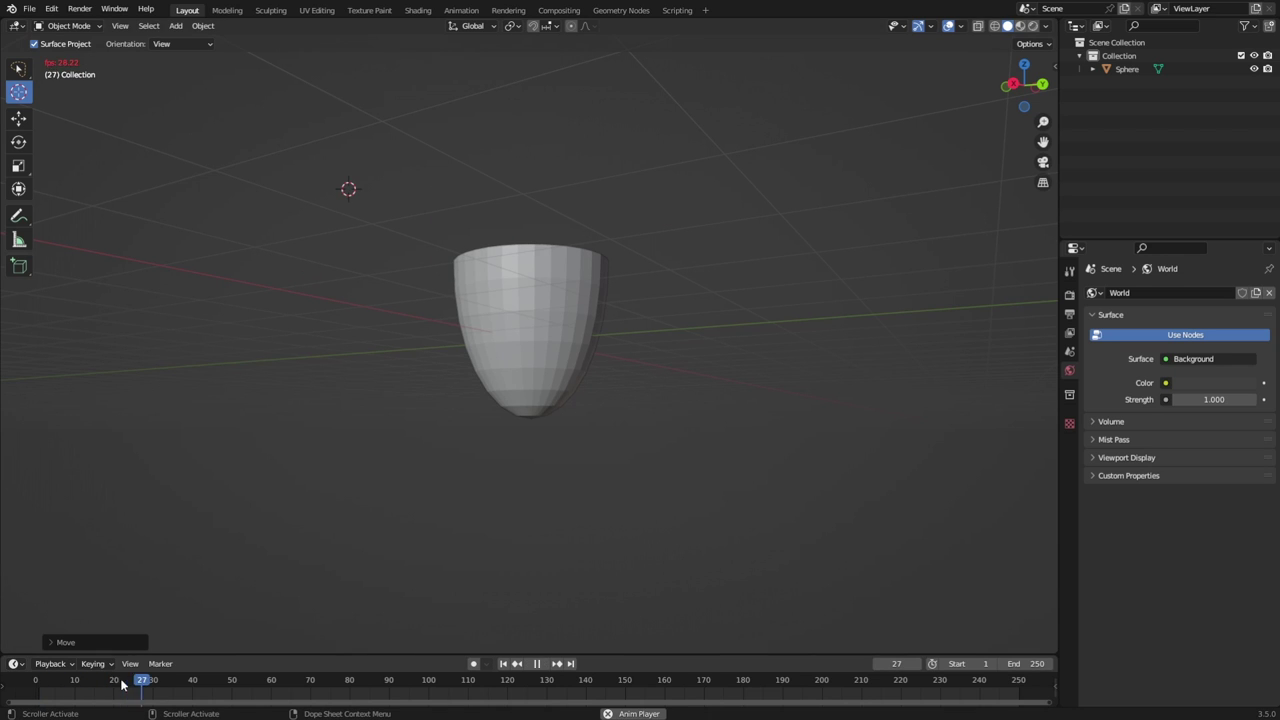
key("space")
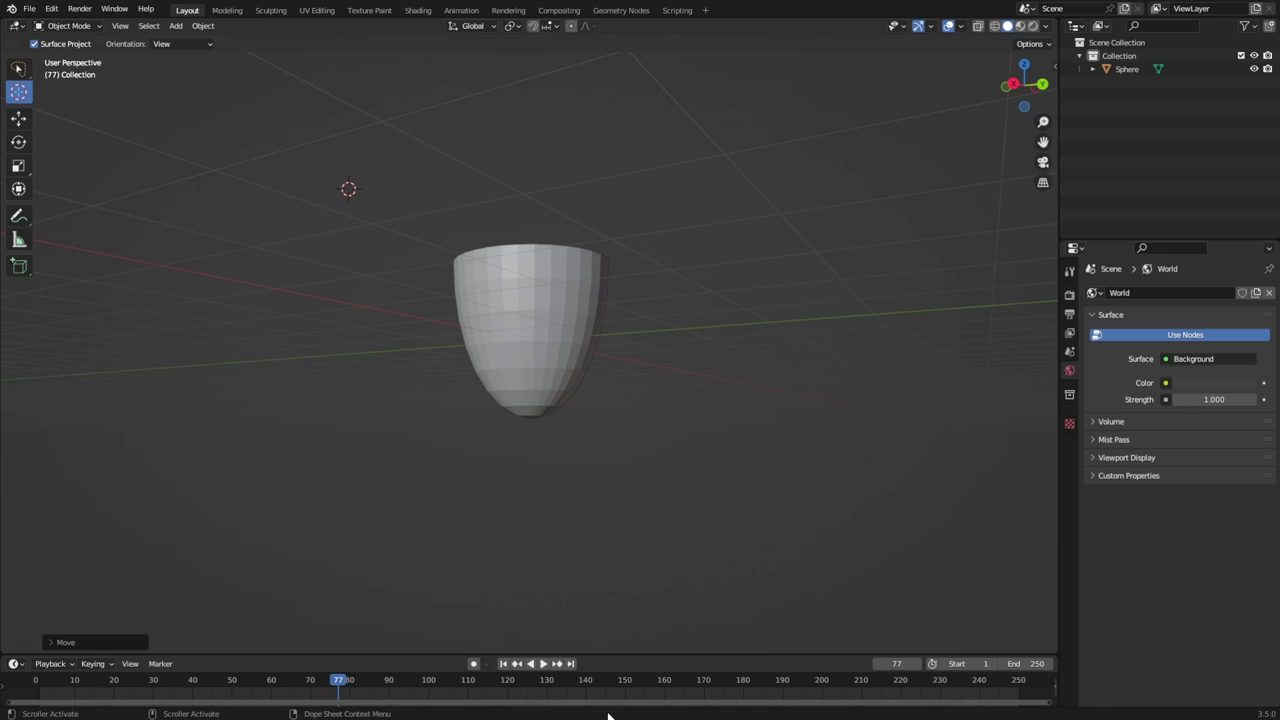
Place the 3D cursor in the empty space beside the cup and play the timeline on to frame 148.
key("space")
key("space")
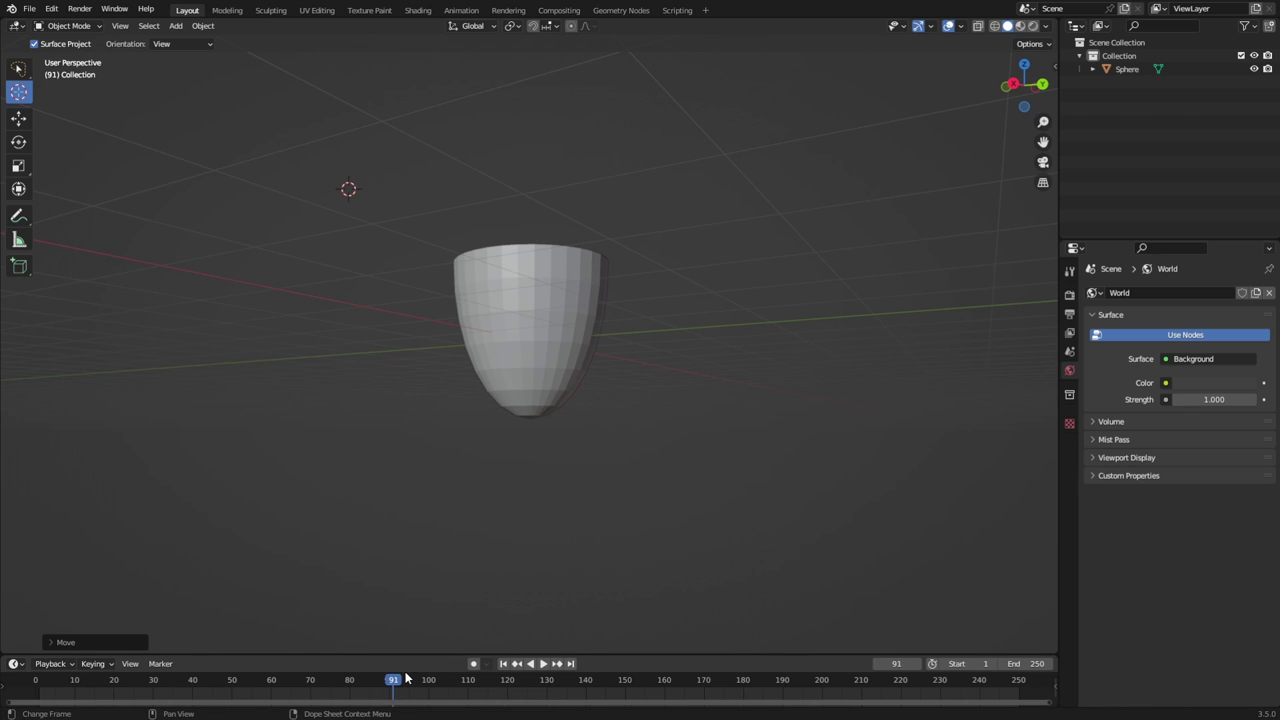
right_click(408, 290, "shift")
key("space")
key("shift+space")
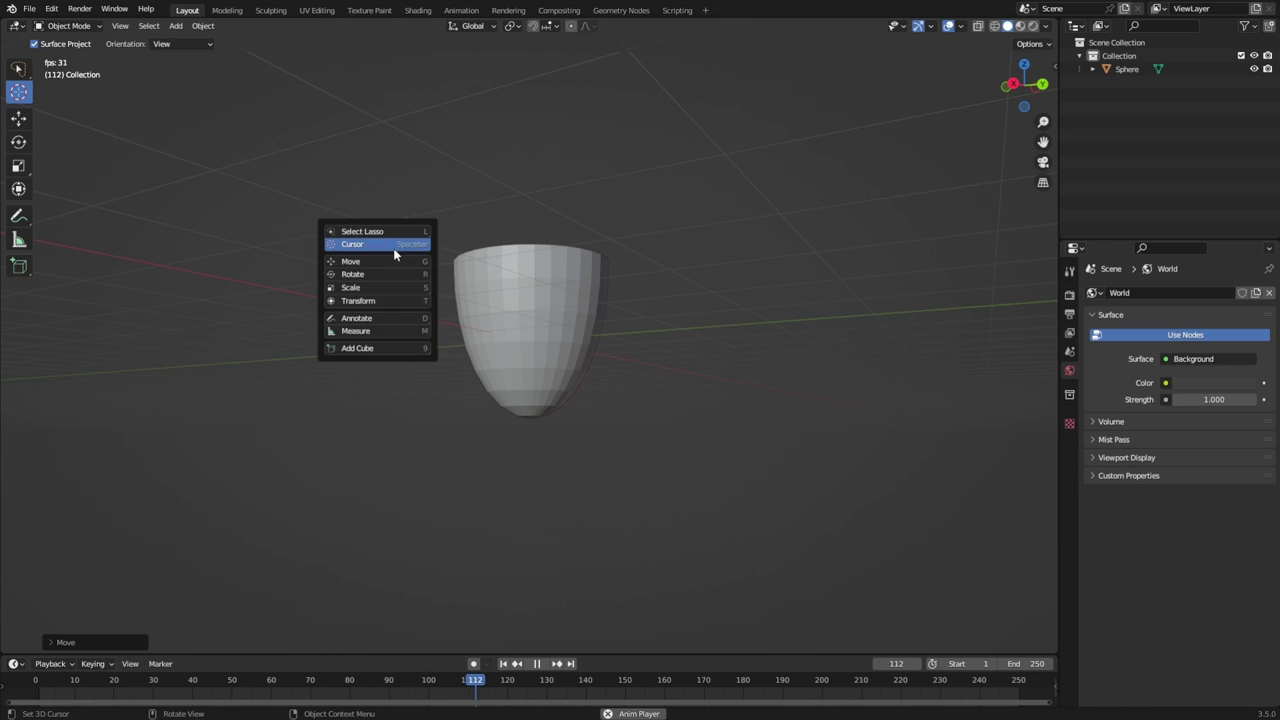
left_click(393, 250)
key("space")
key("space")
key("space")
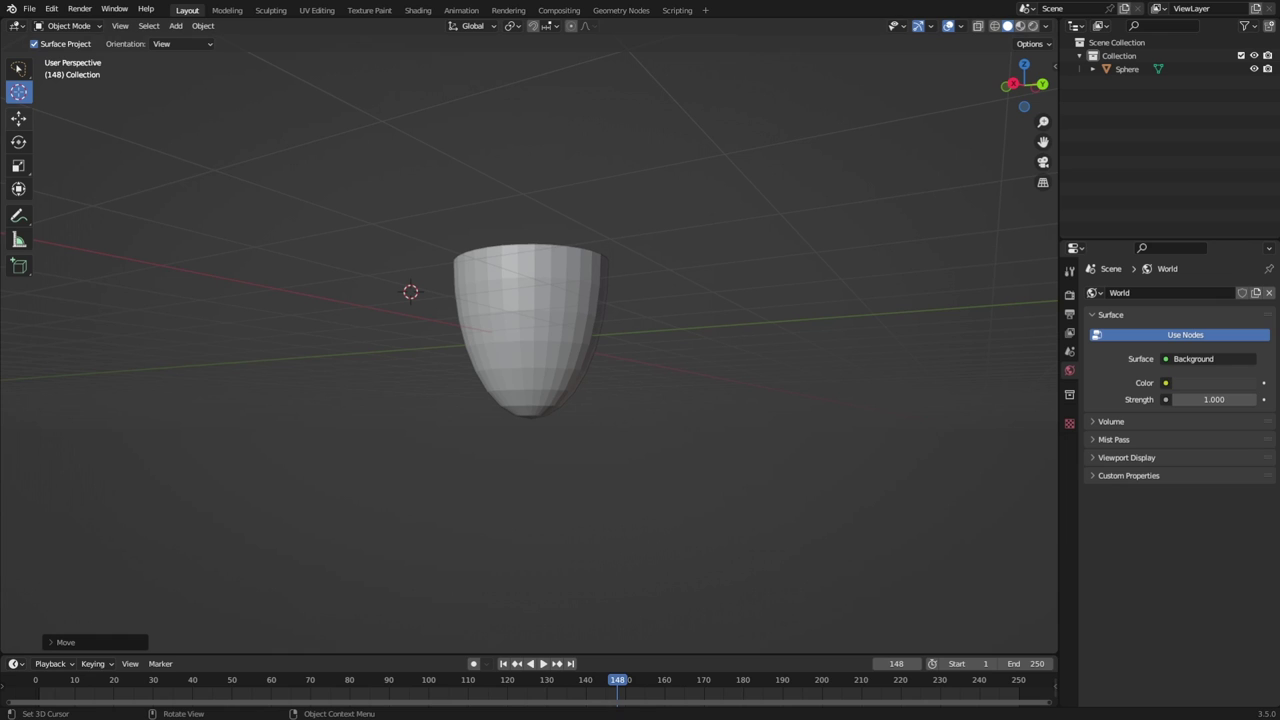
Try out the Move tool with lasso selections through the empty space around the cup.
left_click(18, 118)
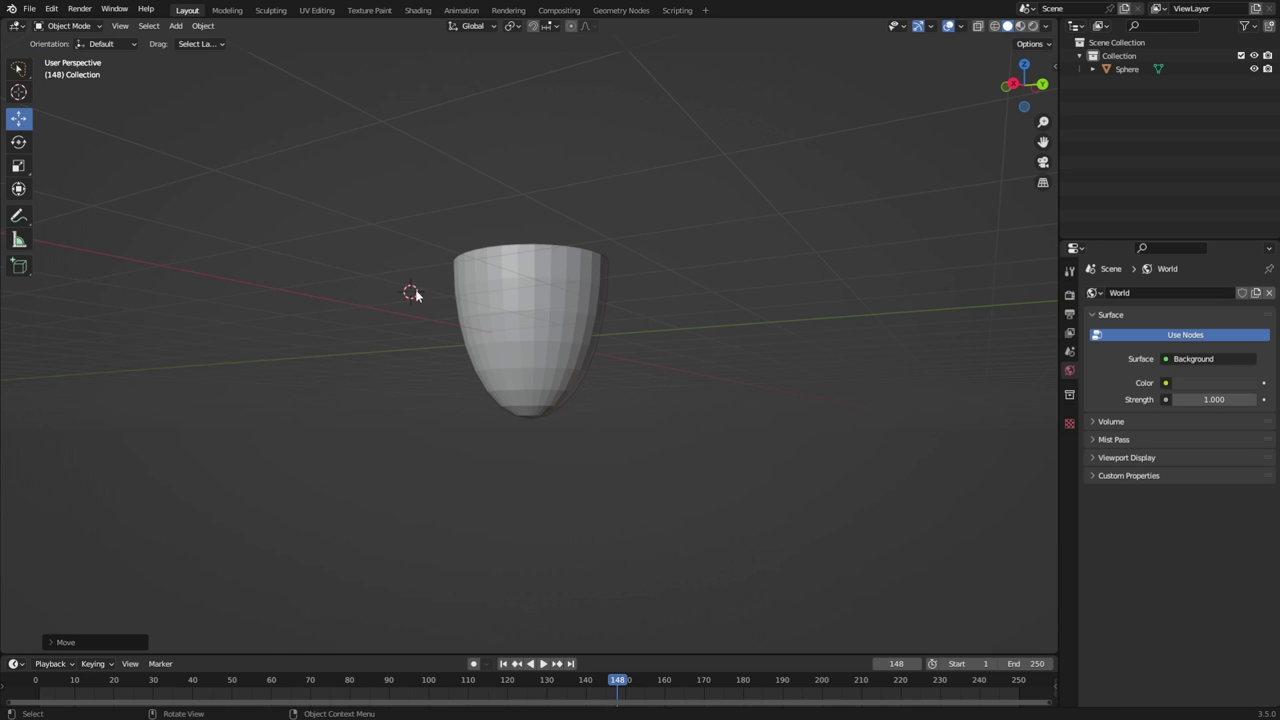
mouse_move(415, 293)
left_mouse_down()
mouse_move(307, 241)
mouse_move(934, 400)
mouse_move(880, 385)
left_mouse_up()
left_click_drag(278, 272, 378, 418)
mouse_move(470, 300)
middle_mouse_down()
mouse_move(562, 180)
mouse_move(514, 211)
mouse_move(392, 182)
middle_mouse_up()
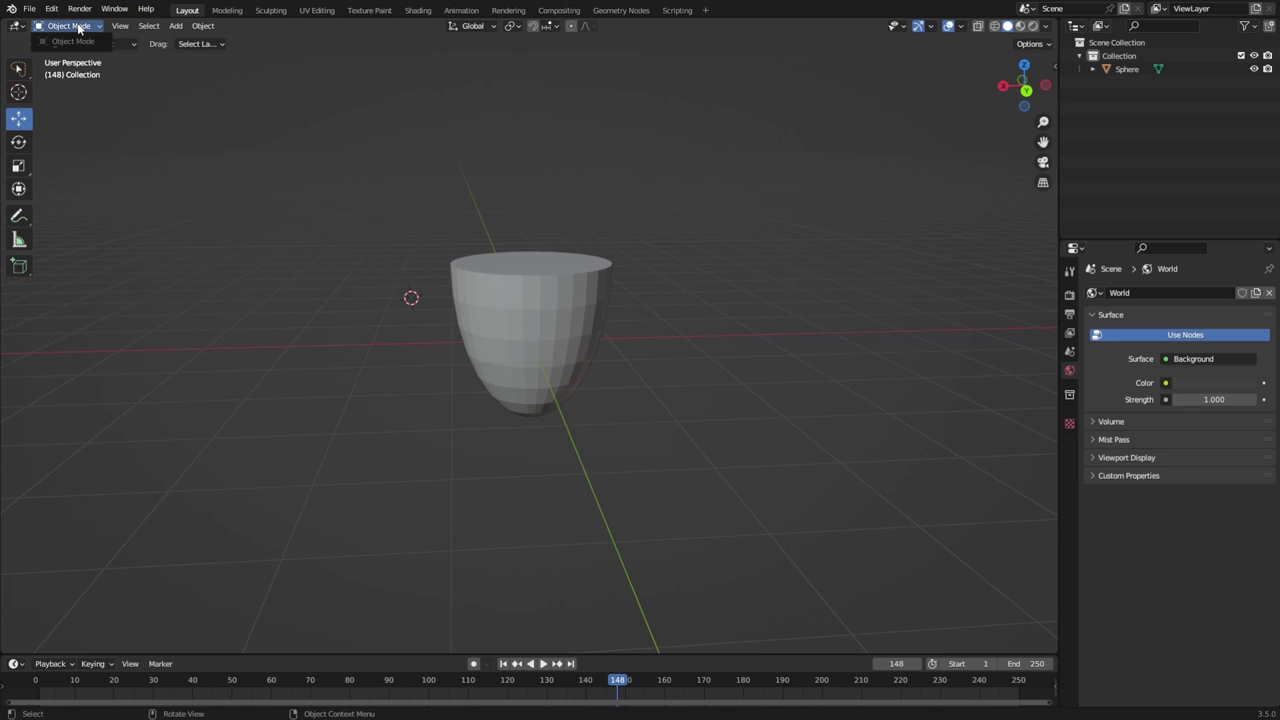
left_click(72, 29)
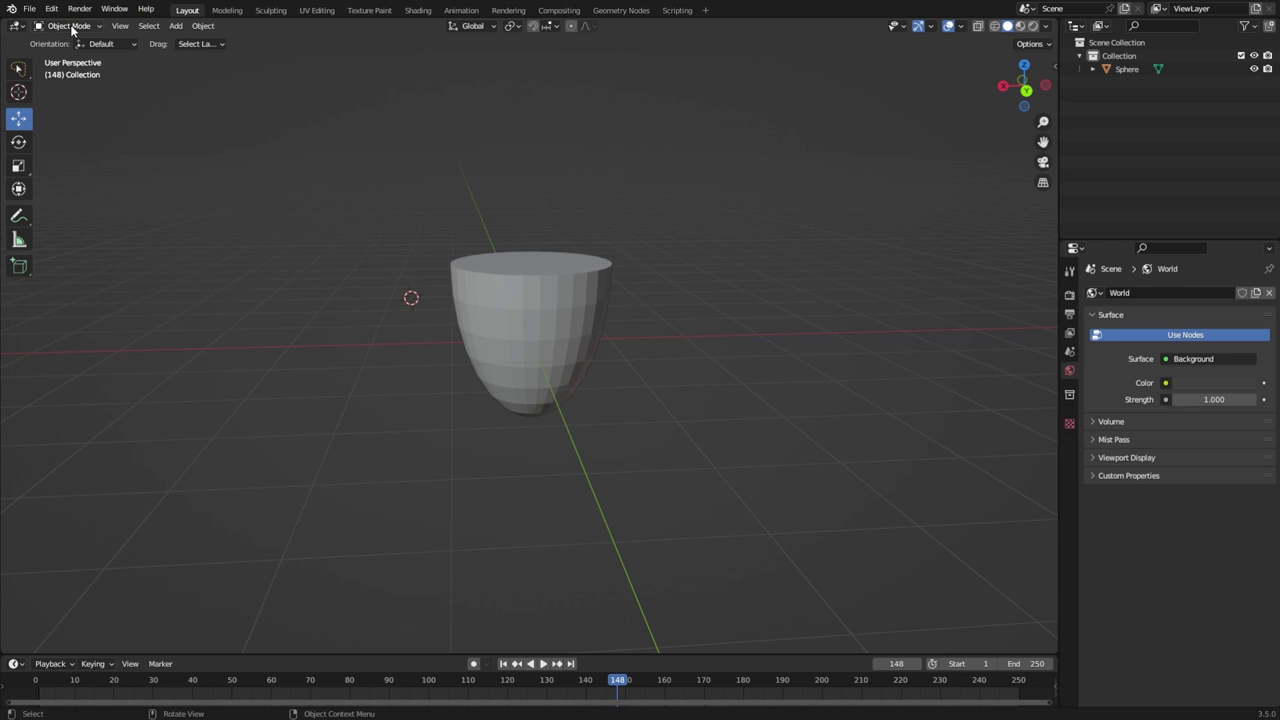
mouse_move(200, 100)
left_mouse_down()
mouse_move(237, 134)
mouse_move(782, 447)
left_mouse_up()
mouse_move(612, 520)
left_mouse_down()
mouse_move(434, 265)
mouse_move(631, 527)
left_mouse_up()
Switch from the Move tool back to the selection tool and select the cup.
left_click(536, 421)
left_click(19, 92)
left_click(15, 67)
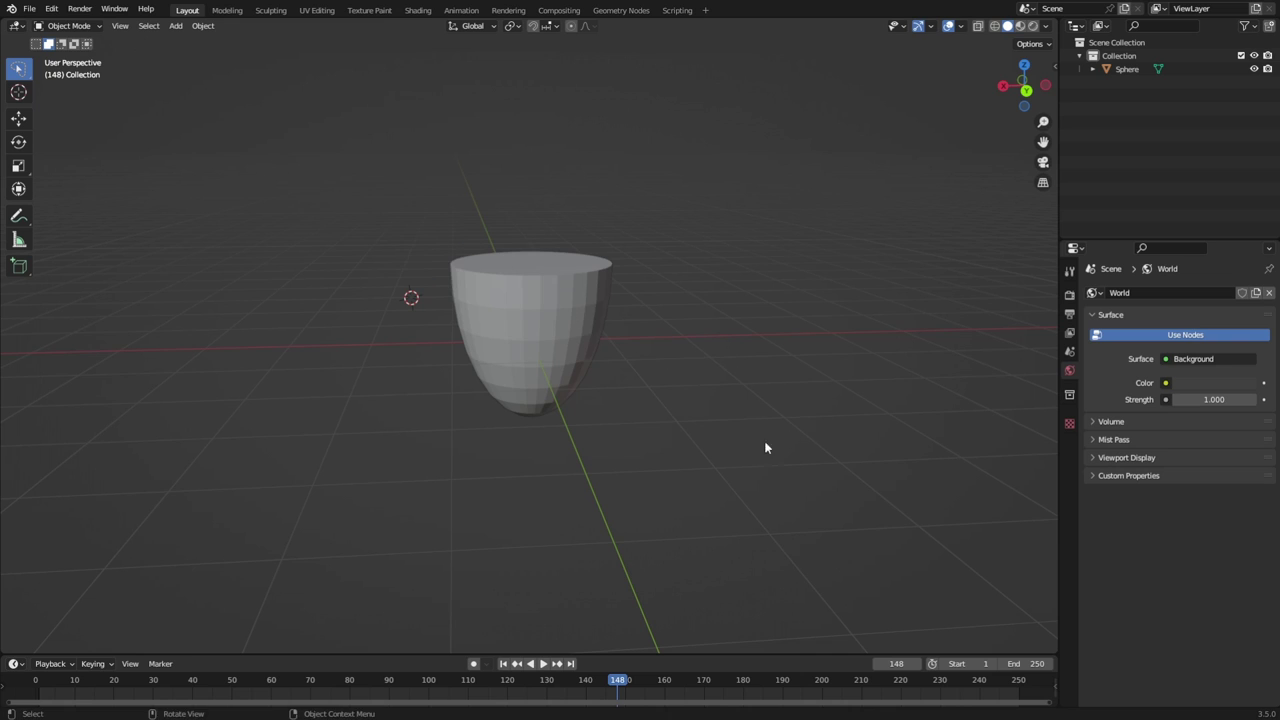
left_click(560, 344)
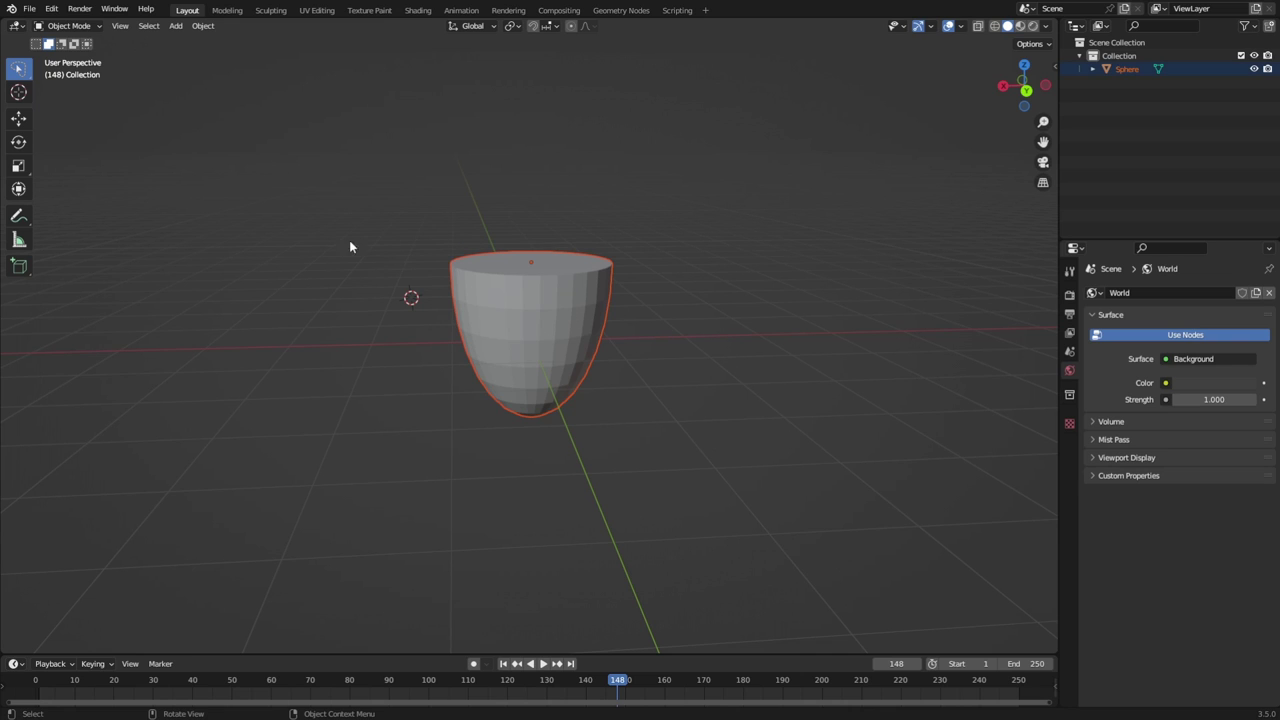
right_click(17, 70)
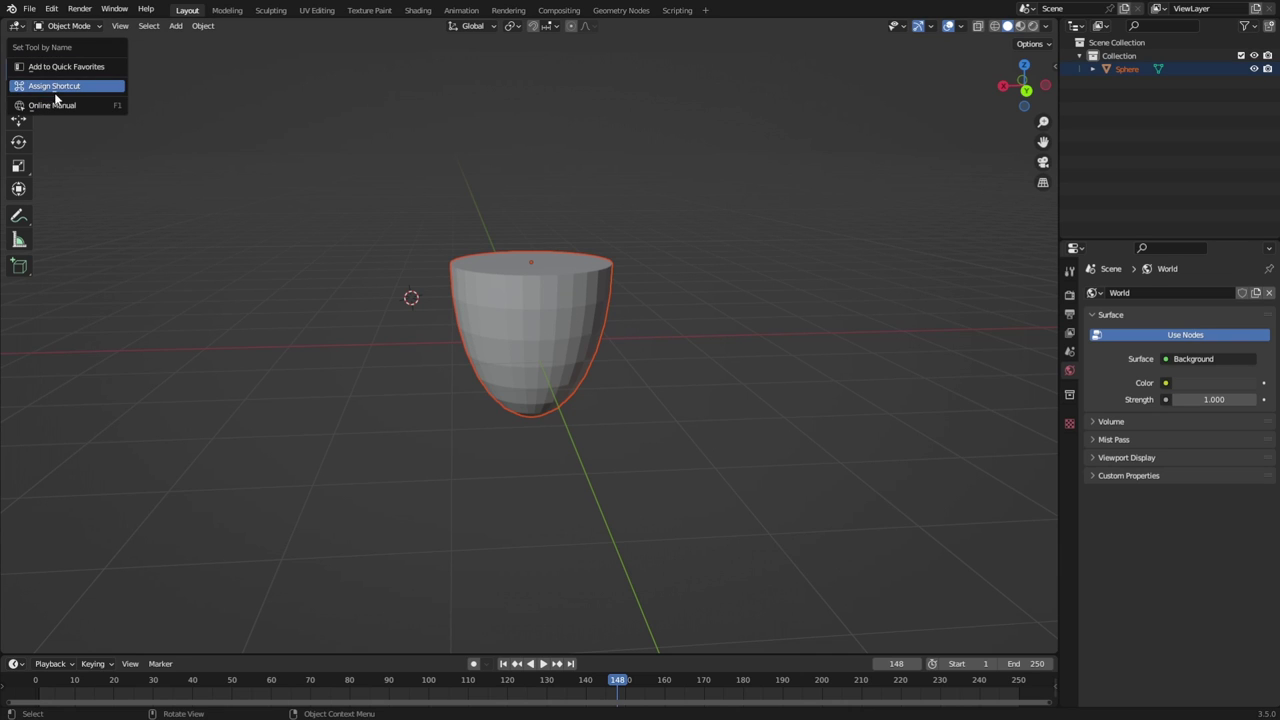
With the Add Cube tool, draw a wide flat slab on the cup's +X side and a box hanging beneath its edge.
left_click(19, 265)
left_click(212, 231)
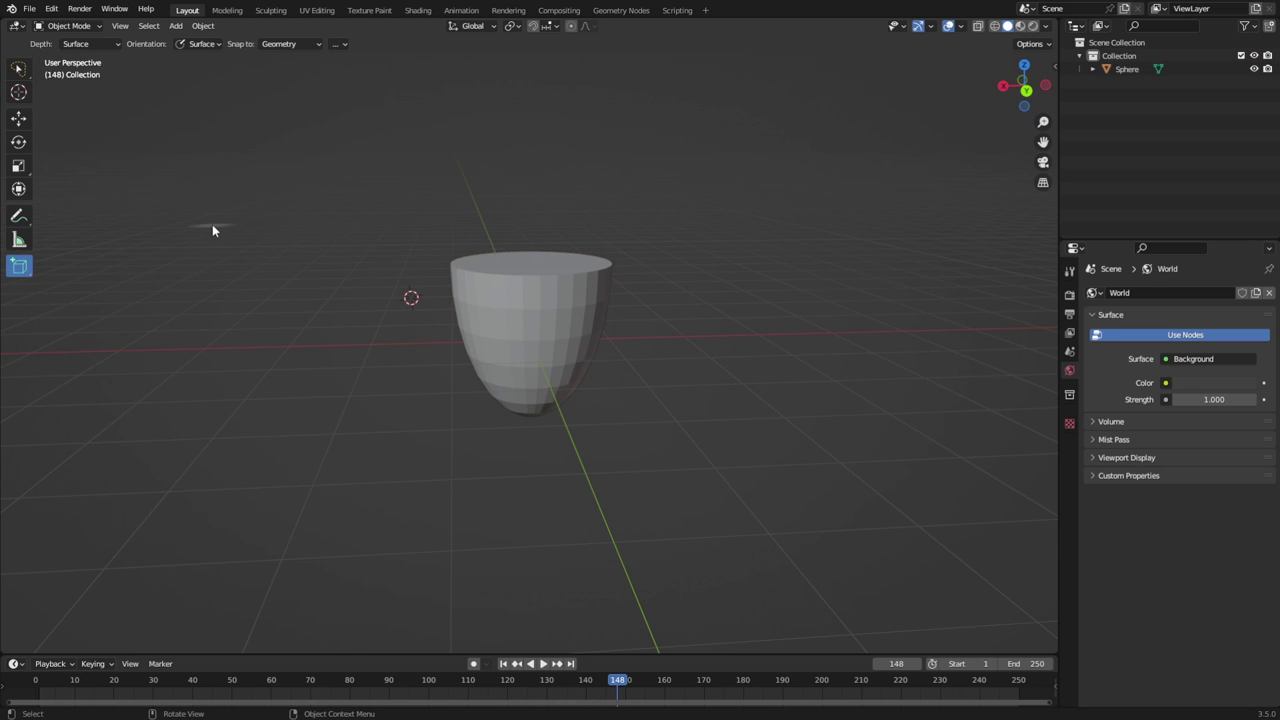
left_click_drag(200, 233, 311, 363)
left_click(313, 363)
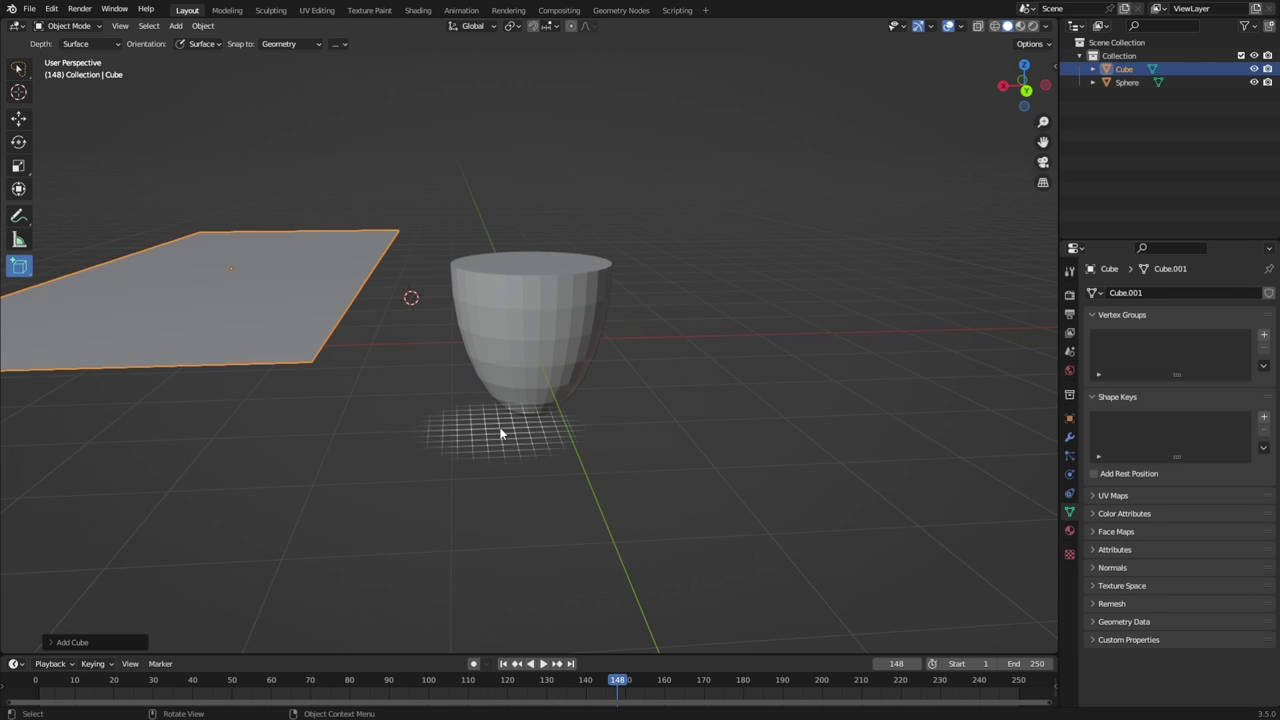
left_click_drag(159, 293, 311, 331)
left_click(492, 545)
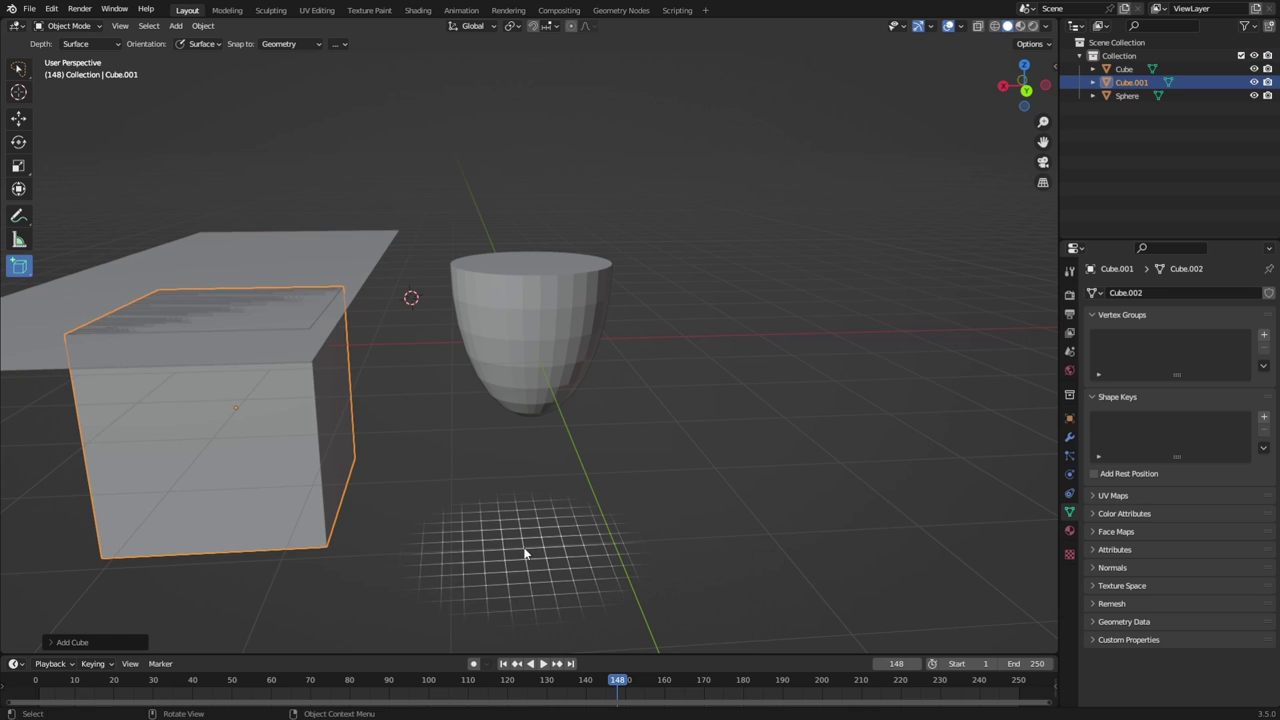
Draw a large low box on the cup's -X side and a tall narrow box in front of the cup.
left_click_drag(899, 255, 811, 278)
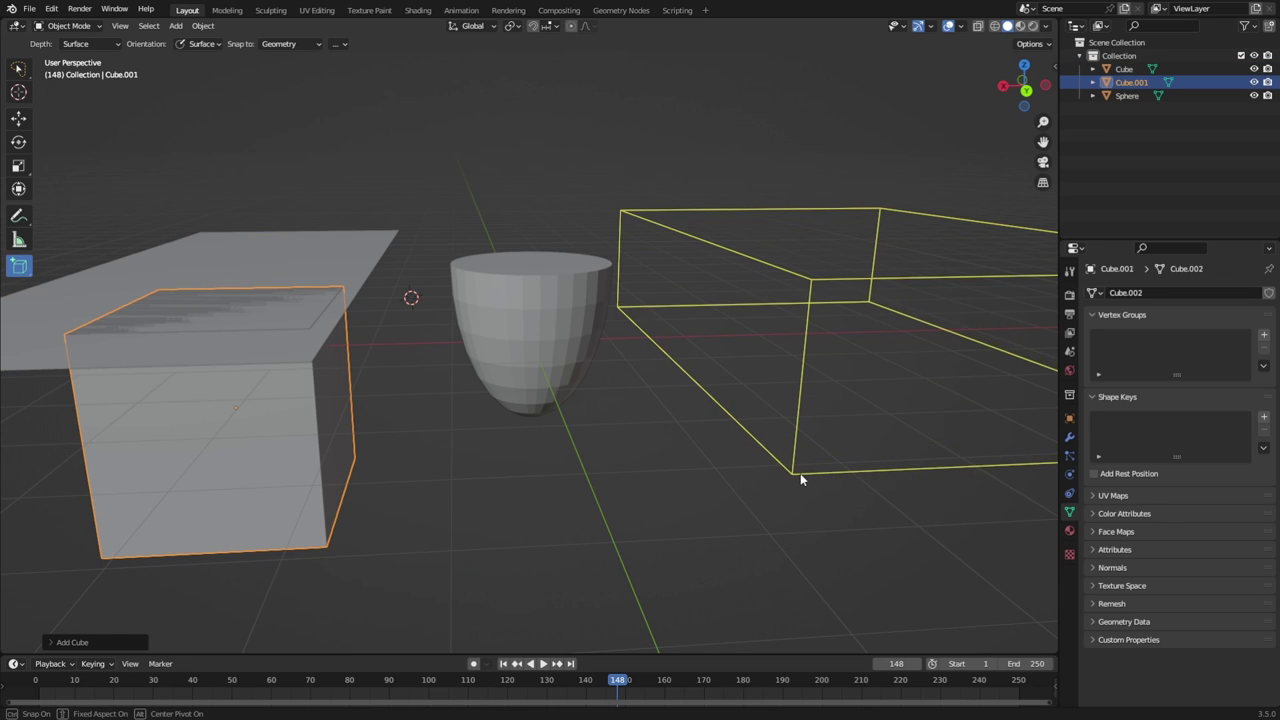
left_click(800, 473)
left_click(351, 423)
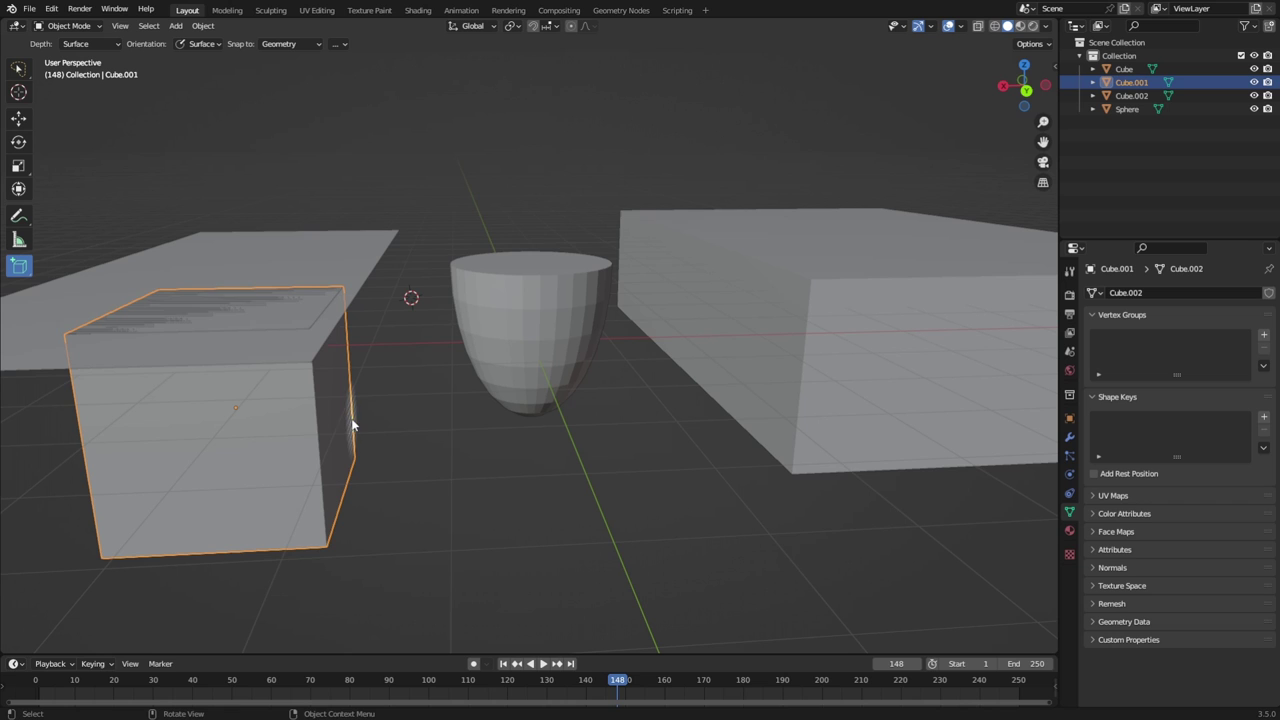
left_click(420, 470)
left_click_drag(420, 470, 578, 514)
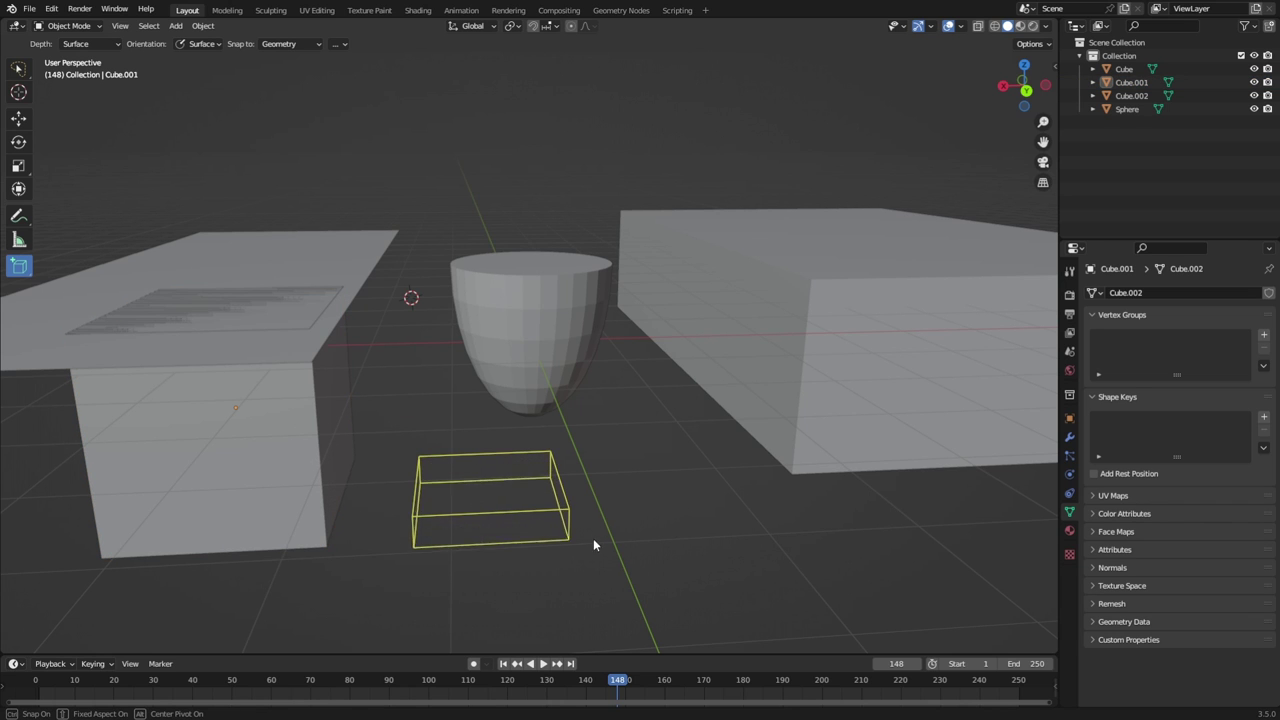
left_click(593, 114)
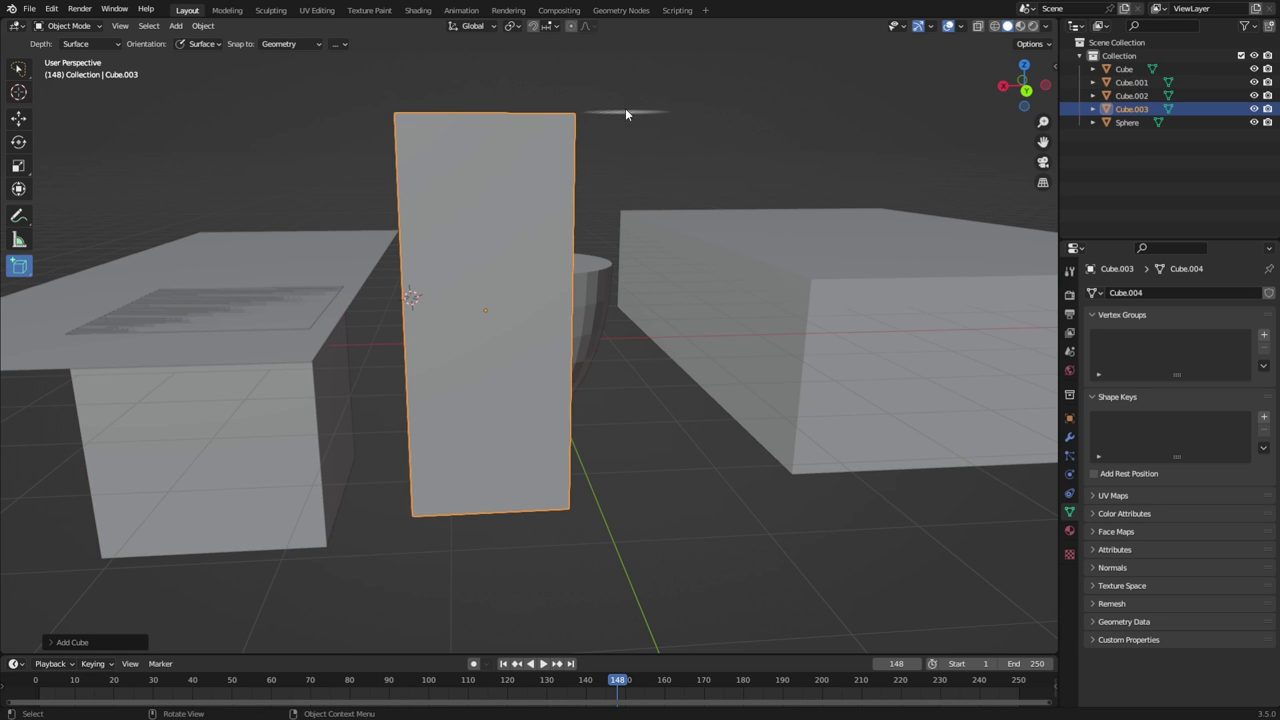
Draw a long box along the outer edge of the flat slab, extending below it.
middle_click_drag(626, 107, 571, 277)
middle_click_drag(380, 220, 310, 320)
left_click(305, 327)
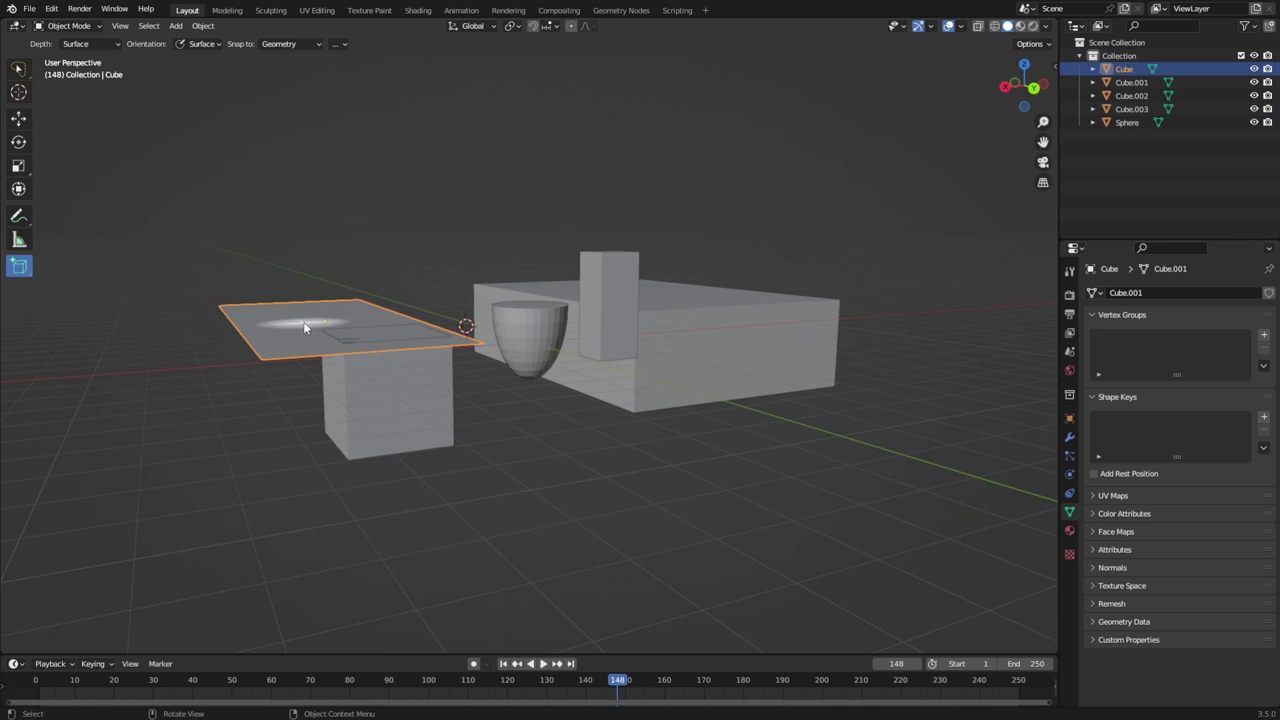
left_click_drag(252, 307, 261, 311)
left_click(259, 337)
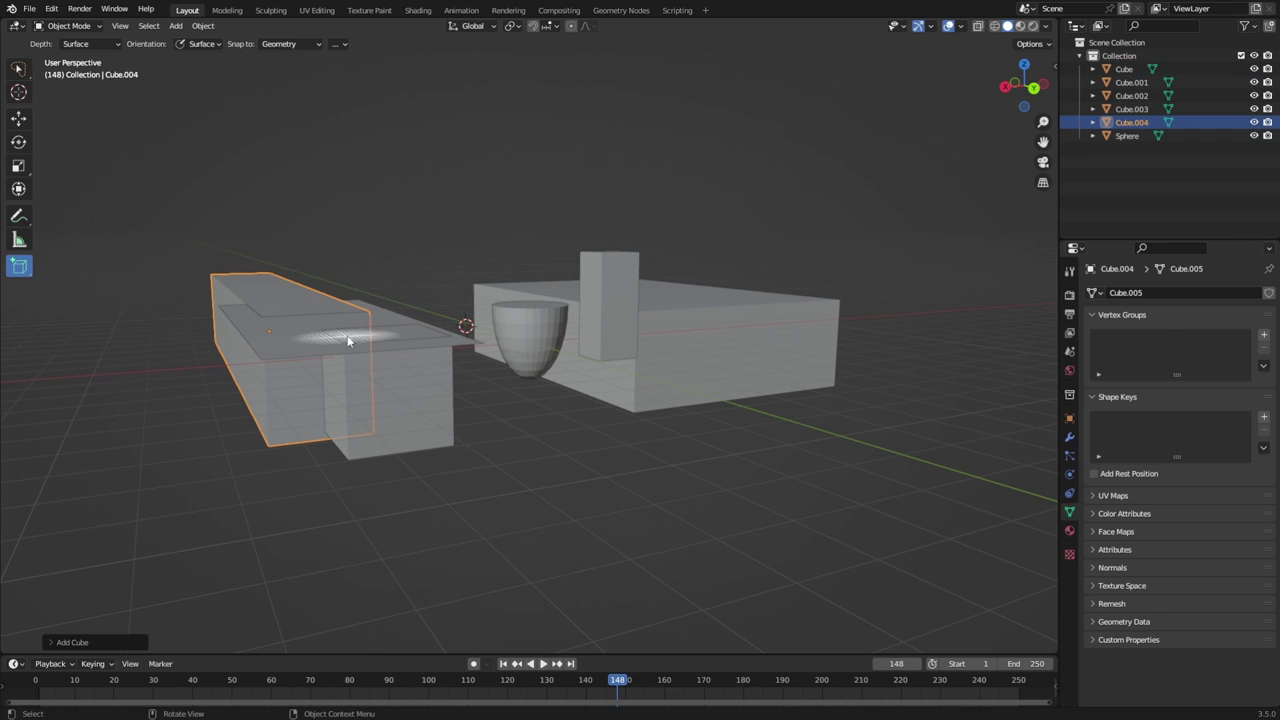
From a low viewpoint, draw a huge box that towers over all the other objects.
middle_click_drag(389, 321, 470, 333)
middle_click_drag(760, 263, 922, 355)
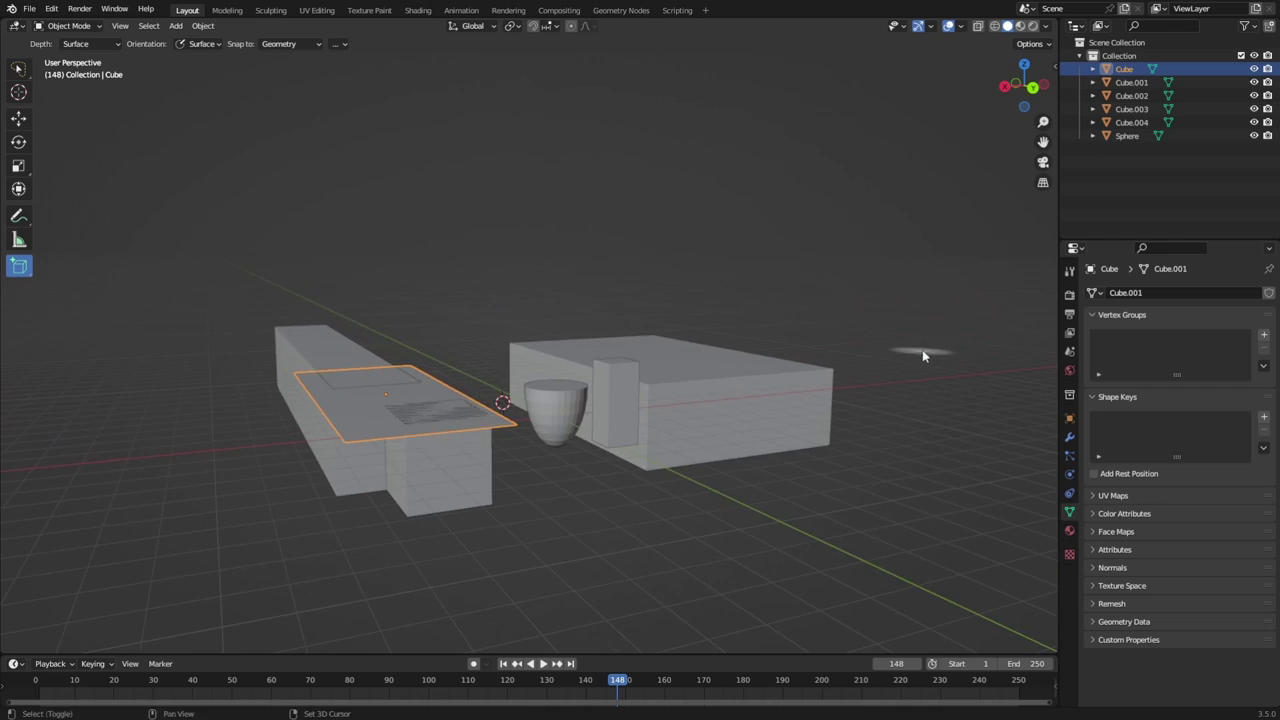
middle_click_drag(700, 273, 206, 246)
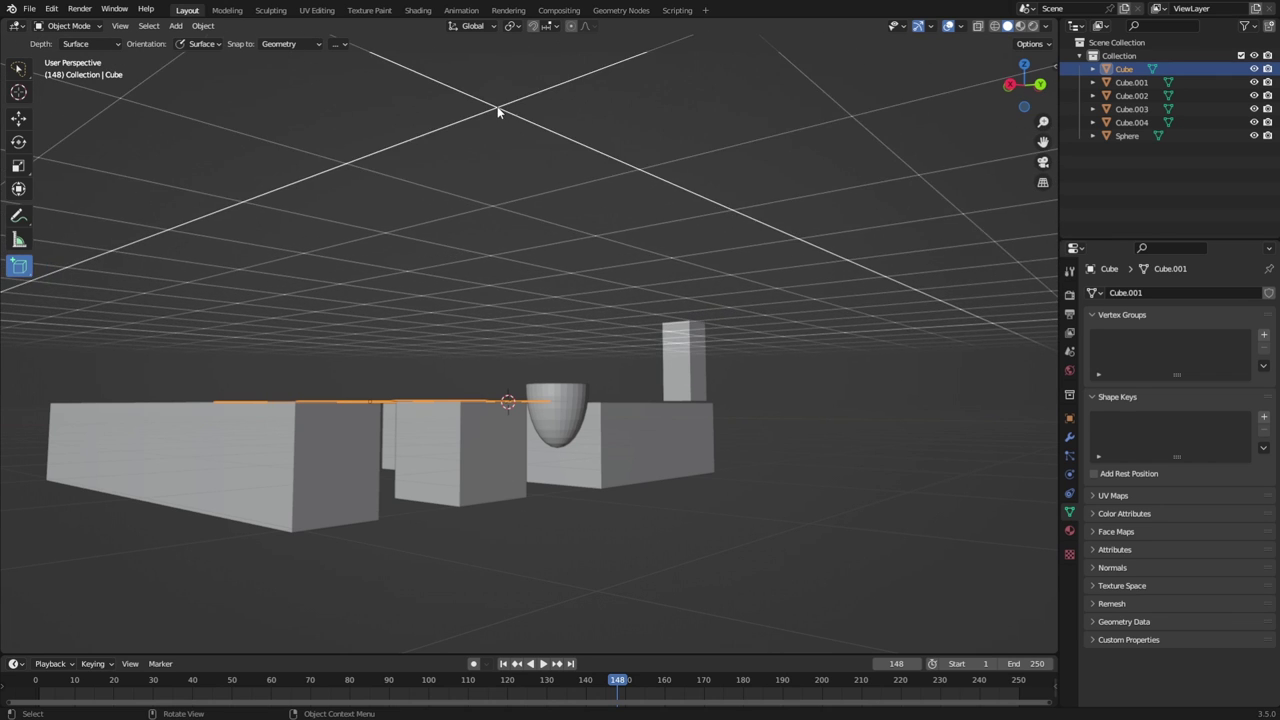
left_click_drag(290, 84, 976, 424)
left_click_drag(1058, 448, 1050, 445)
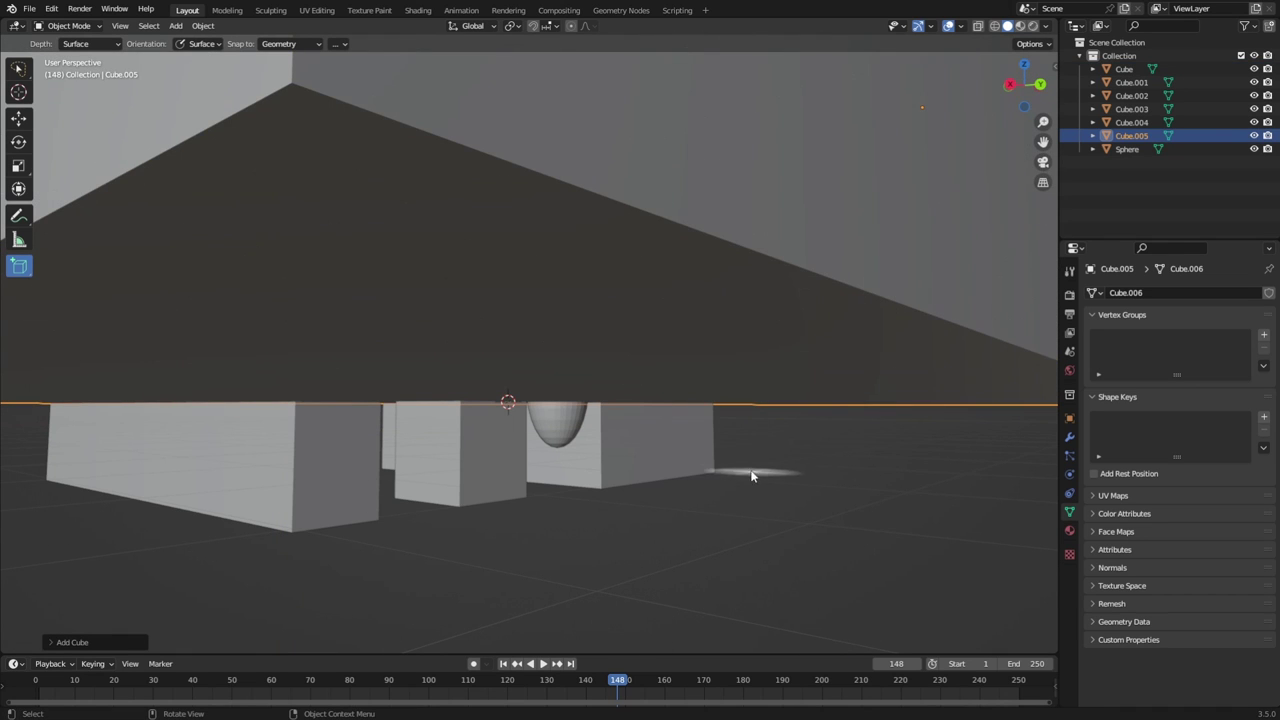
Move the huge box up and toward +Y, clear of the smaller boxes and the cup.
left_click(754, 289)
middle_click_drag(754, 289, 491, 318)
scroll(668, 372, "down", 5)
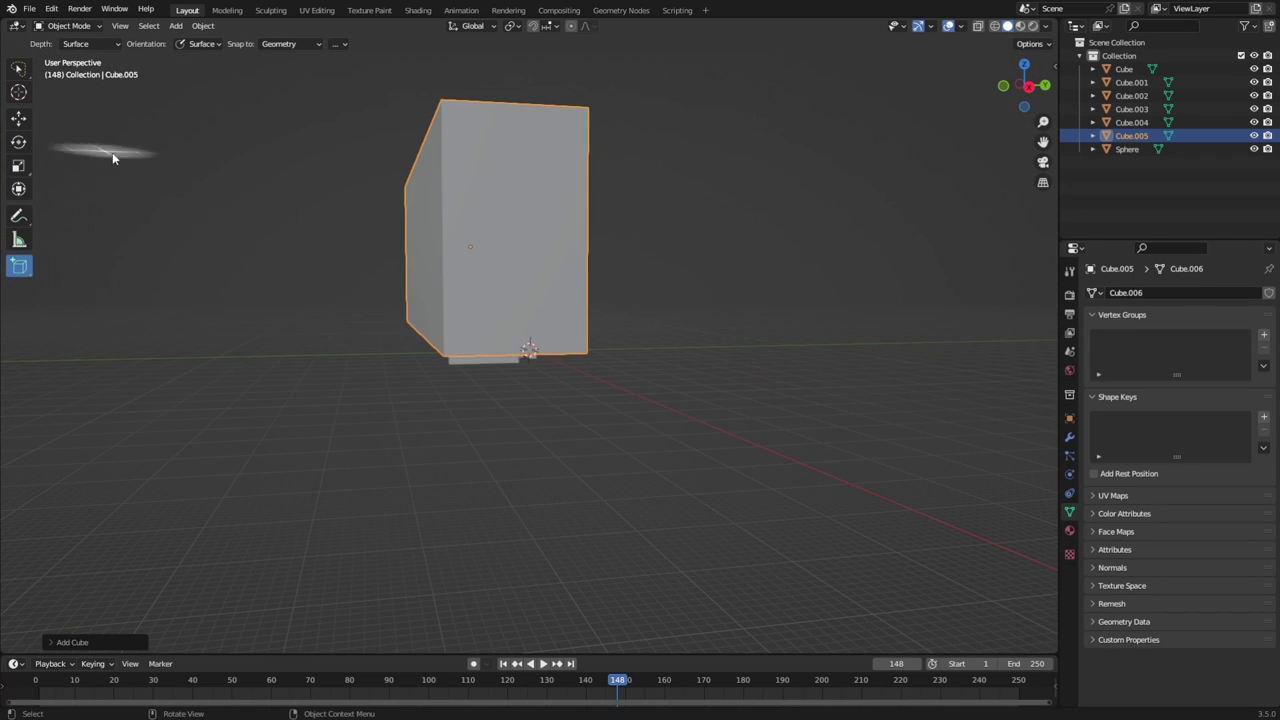
key("g")
left_click(545, 197)
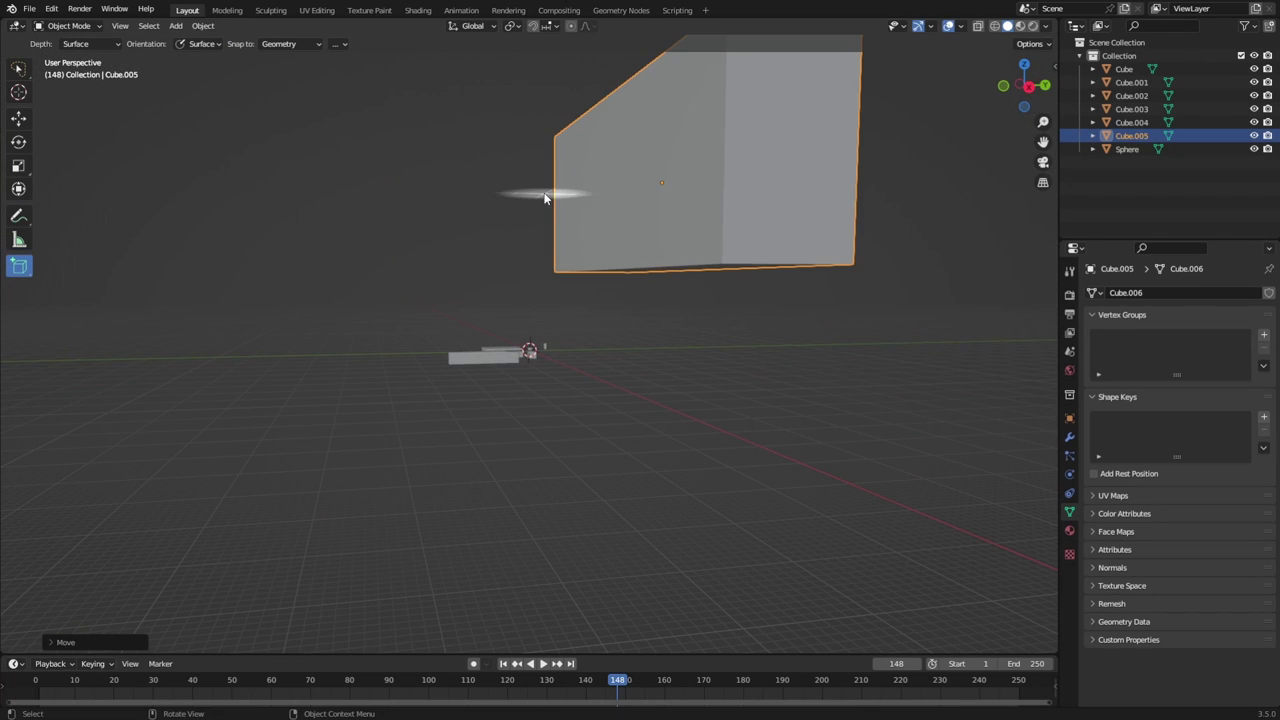
scroll(531, 345, "up", 6)
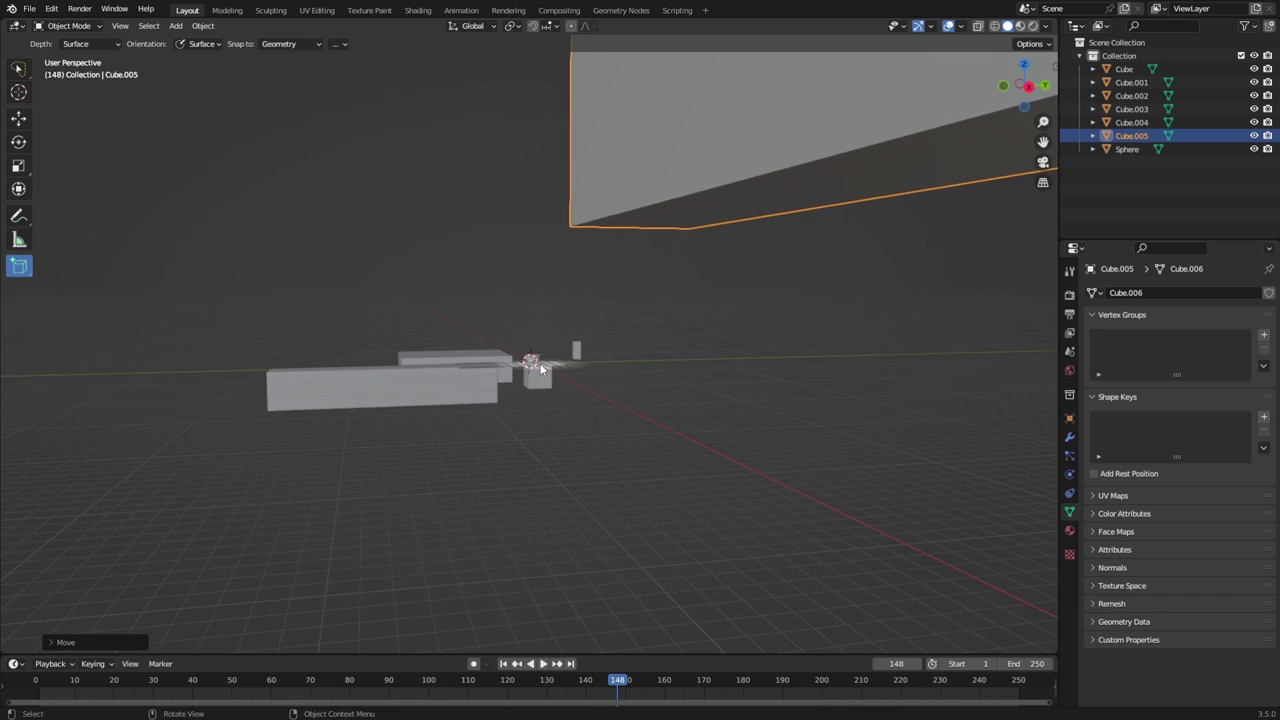
key("g")
left_click(475, 395)
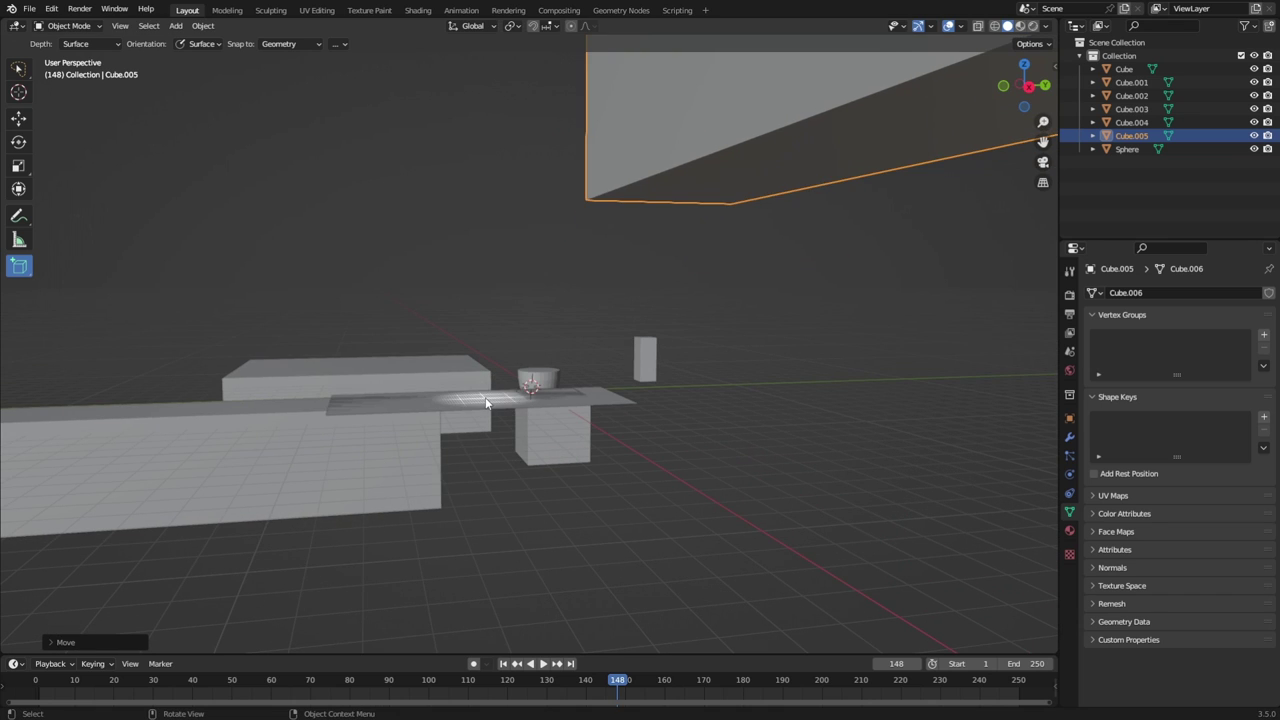
Move the flat slab up and toward -Y so it floats well above the boxes.
left_click(485, 397)
key("g")
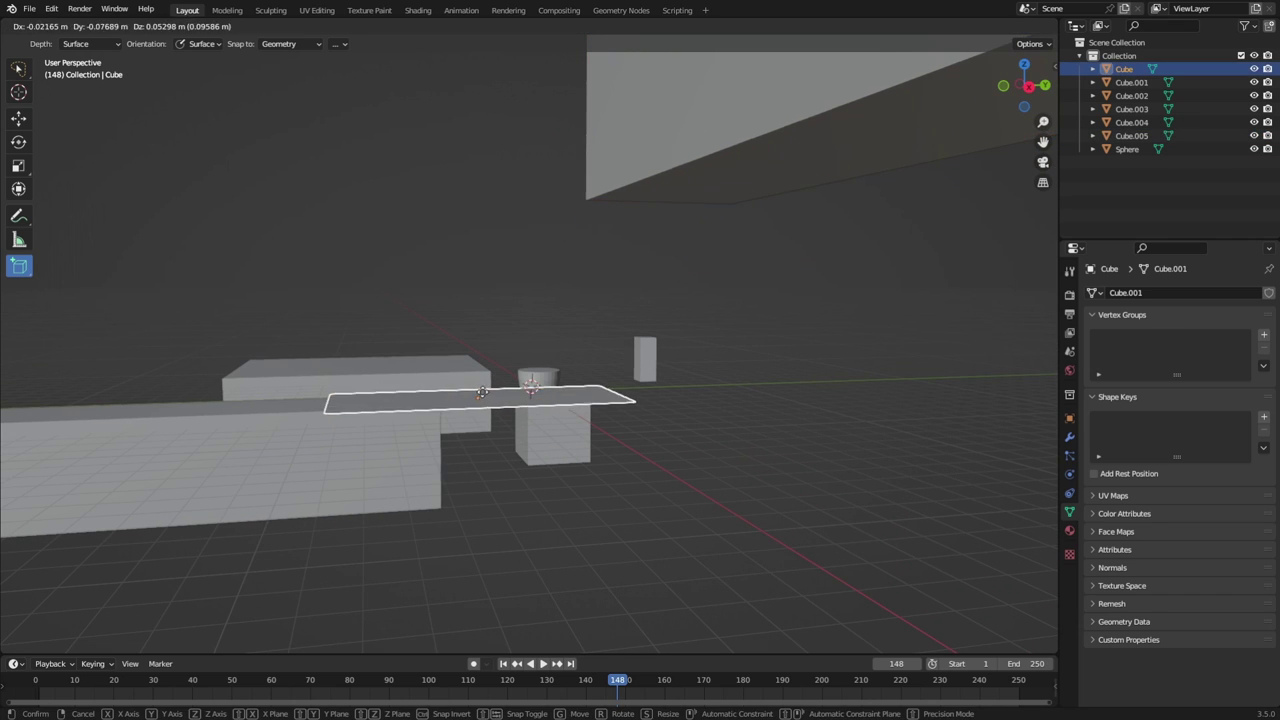
left_click(329, 235)
key("g")
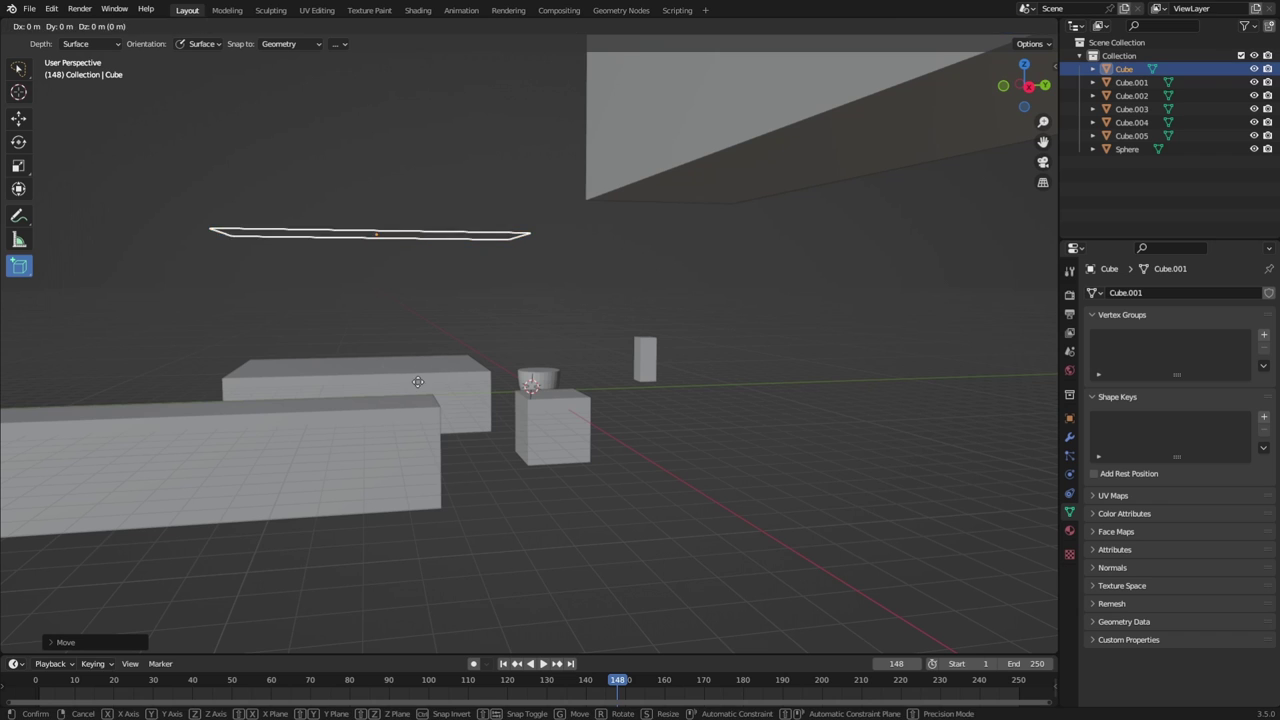
left_click(421, 381)
Move the large low box up toward -Y and the long box up toward +Y, away from the cup.
left_click(406, 369)
key("g")
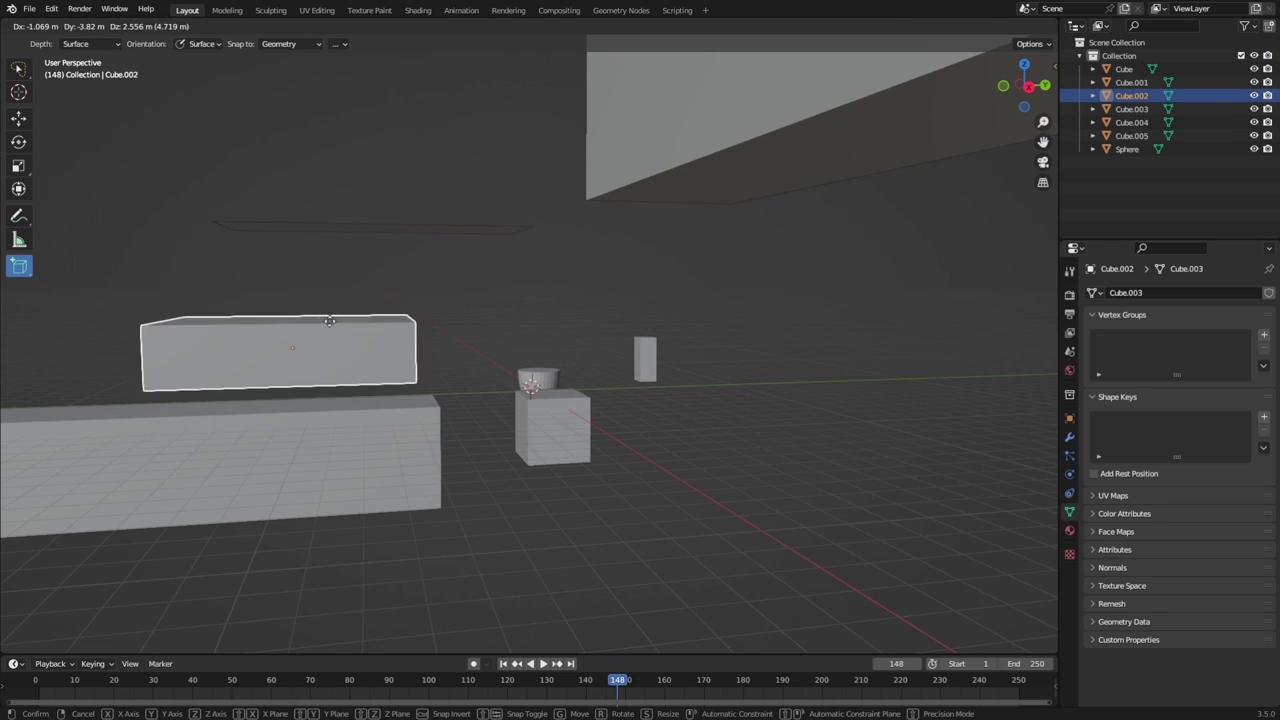
left_click(286, 296)
left_click(321, 475)
key("g")
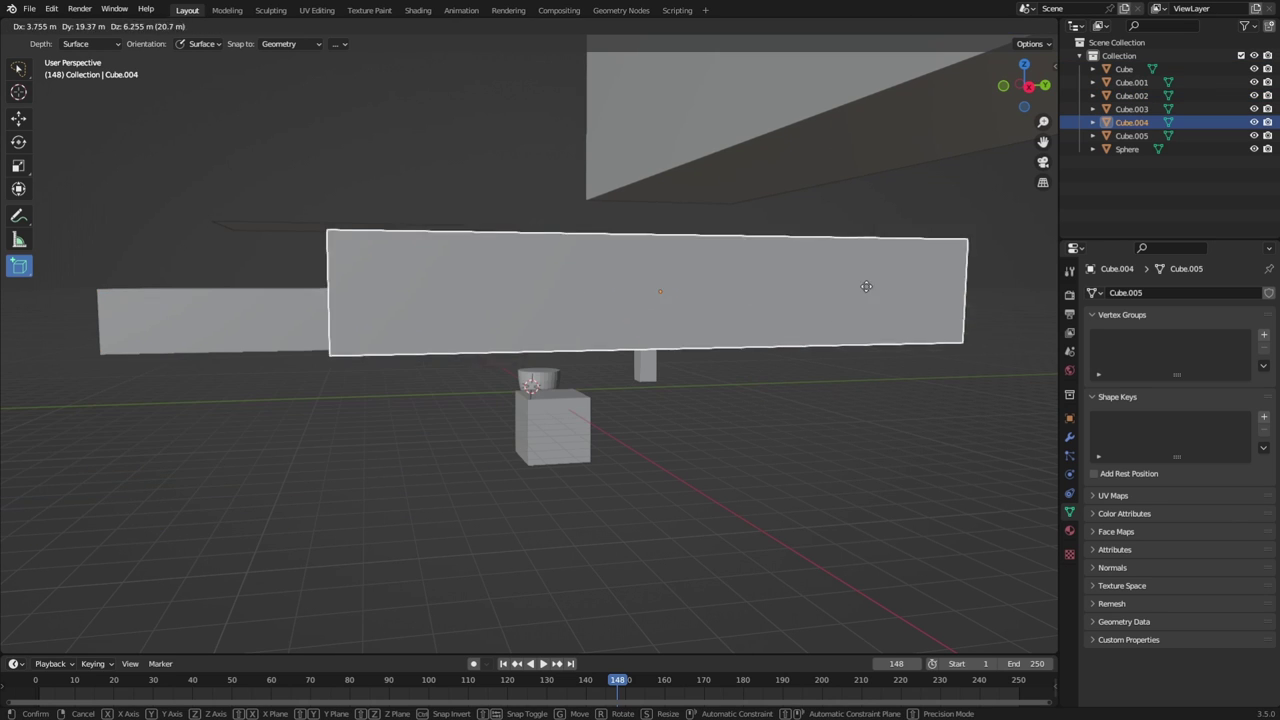
left_click(860, 190)
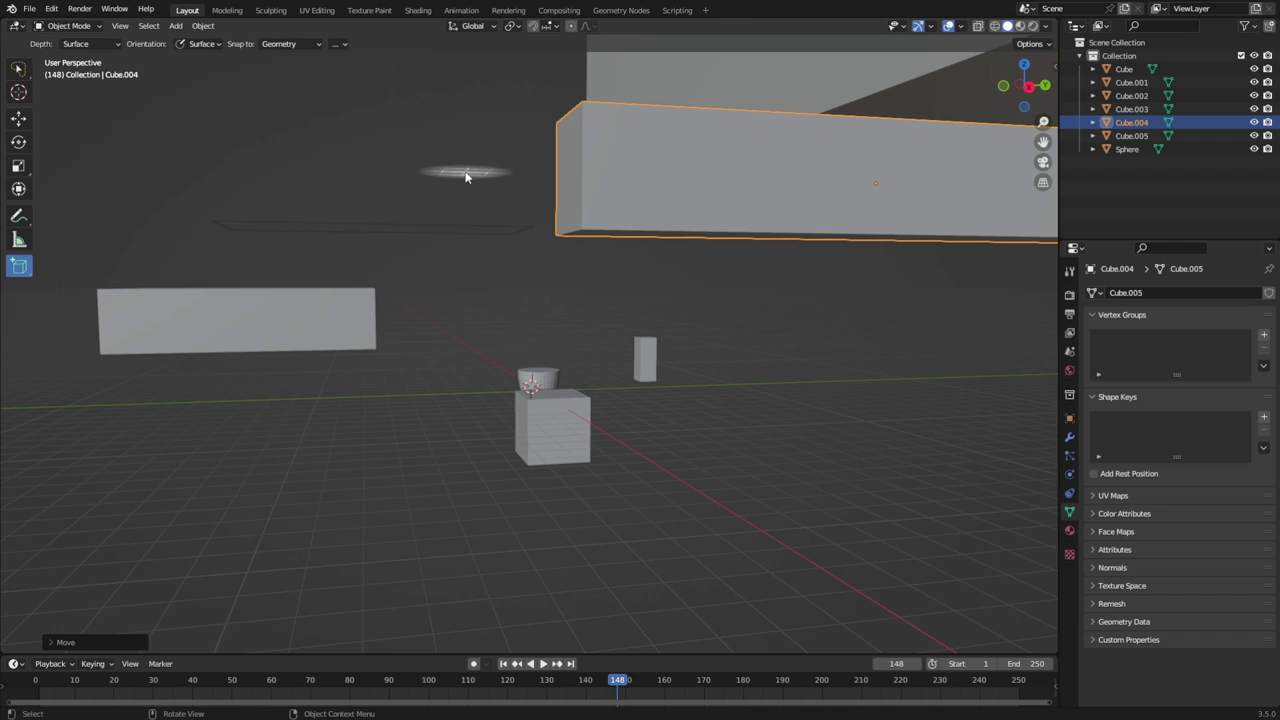
Draw a long box out of the +X face of the cube around the cup, and move it up toward -Y.
left_click(553, 427)
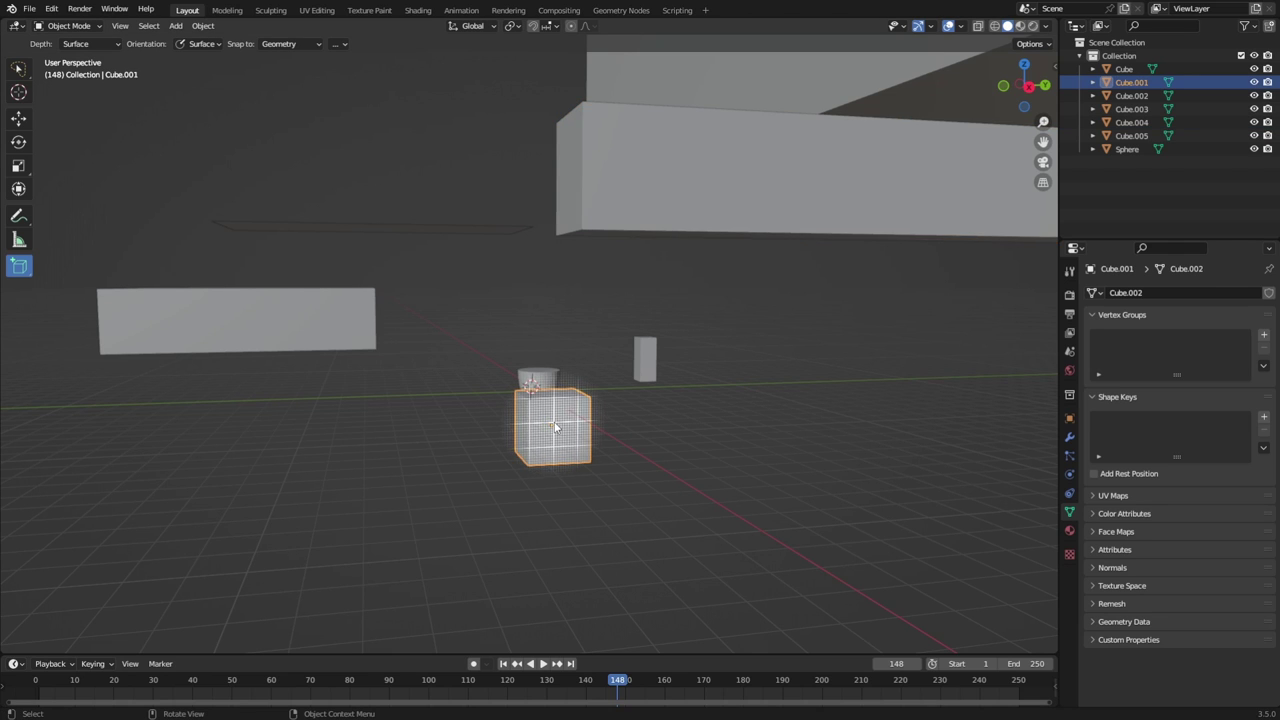
left_click_drag(541, 415, 600, 457)
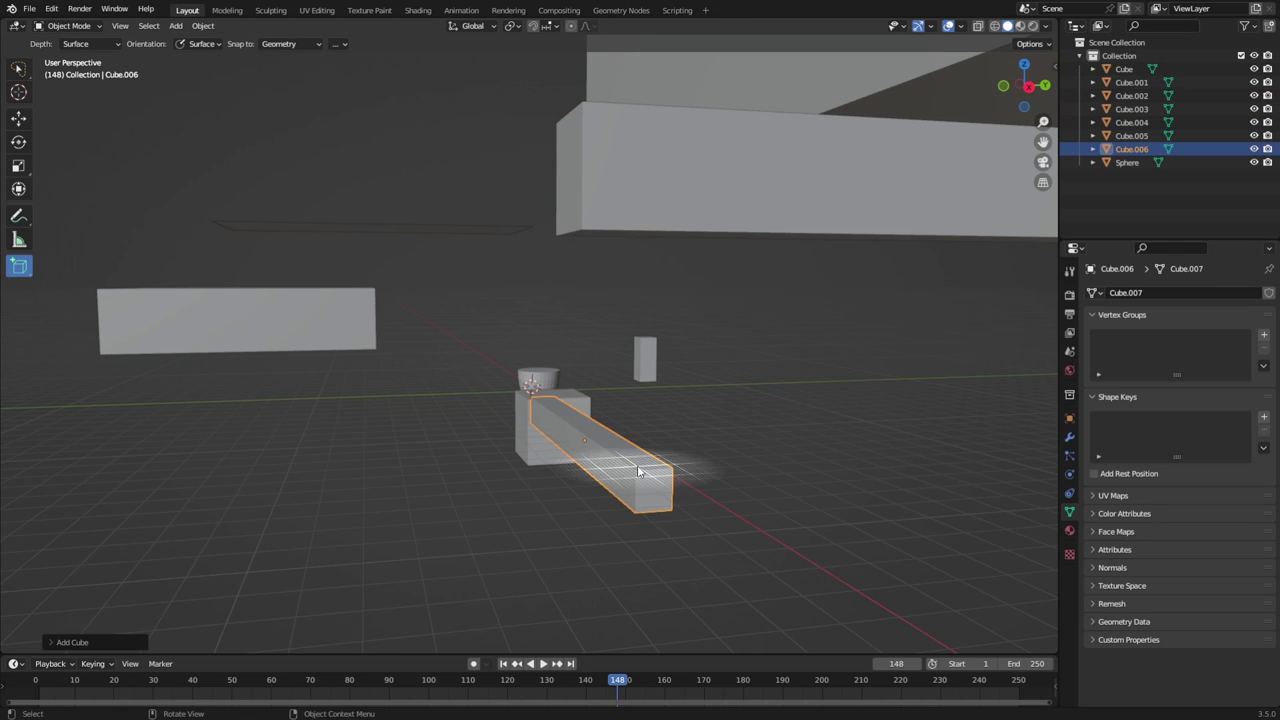
left_click(517, 410)
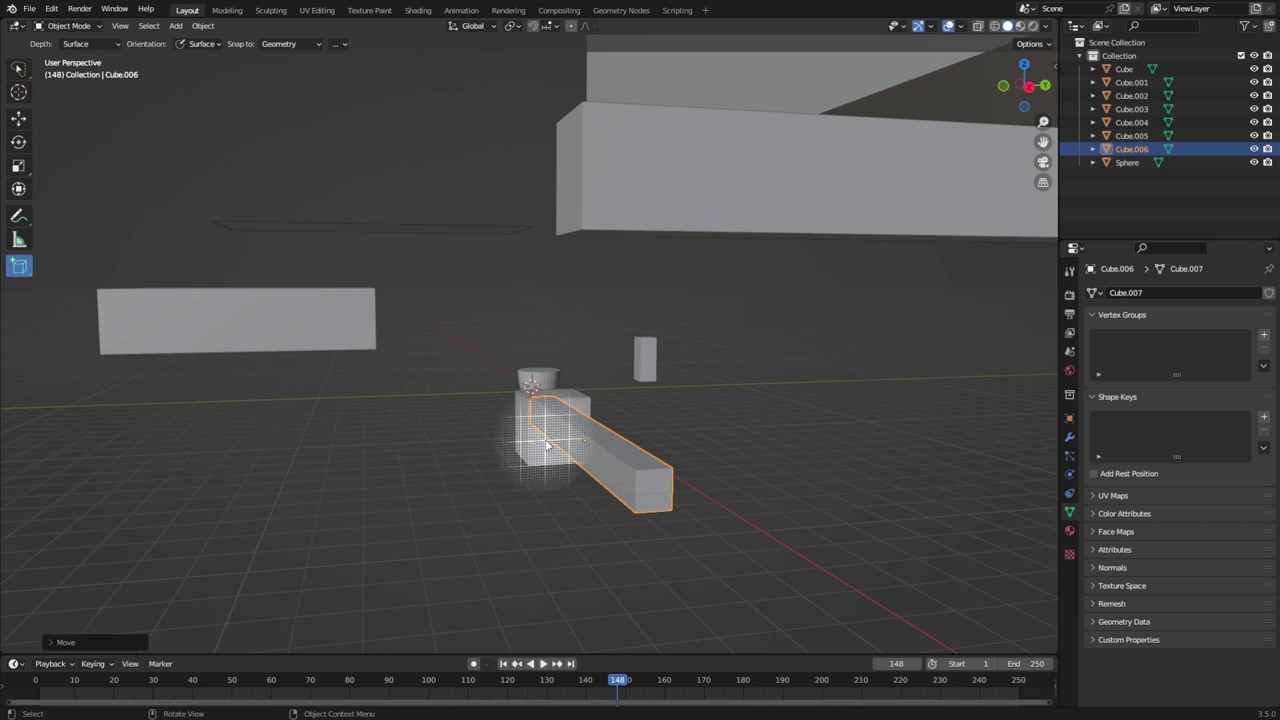
key("g")
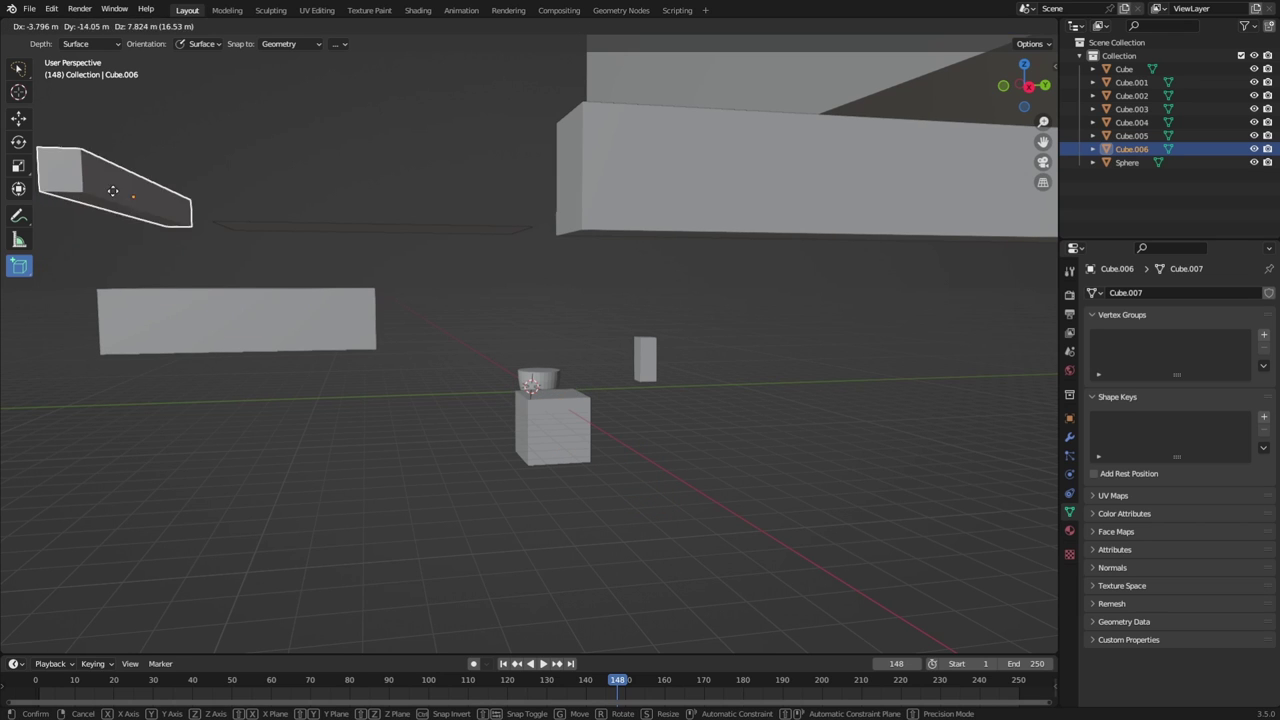
left_click(100, 200)
key("g")
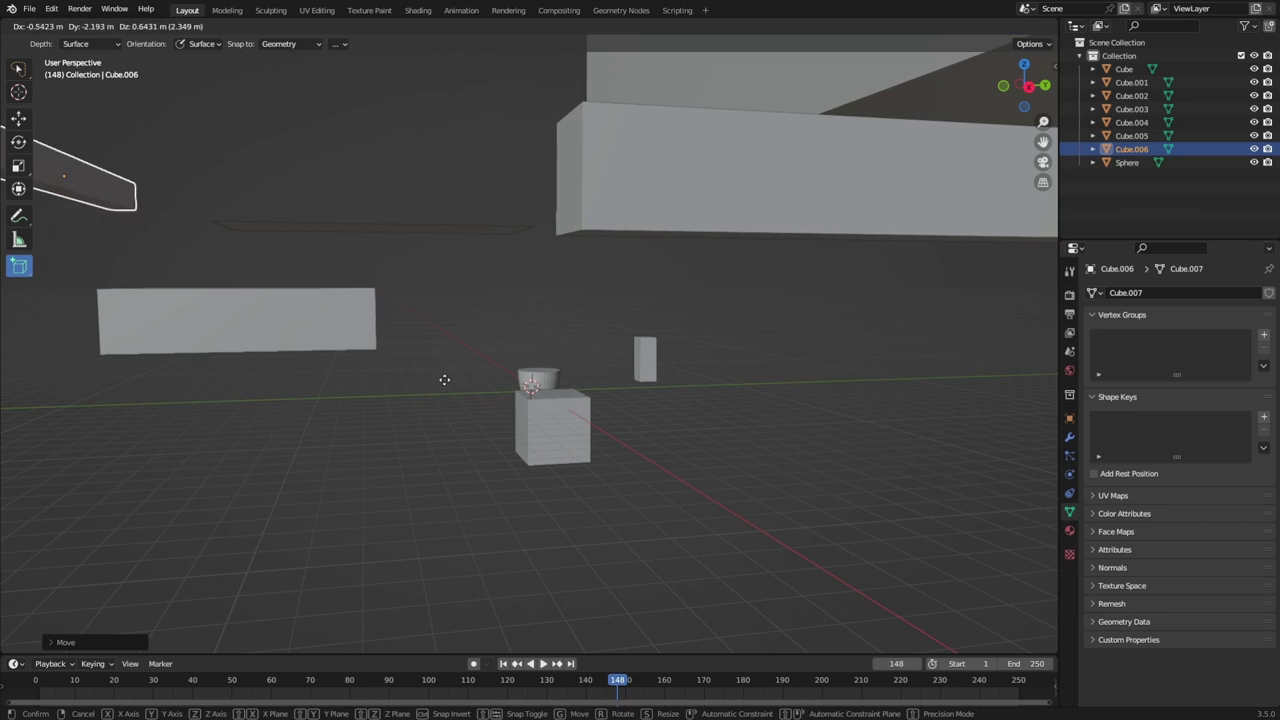
left_click(443, 380)
Move the cube enclosing the cup about 20 m up toward +Y so the cup stands free.
left_click(541, 437)
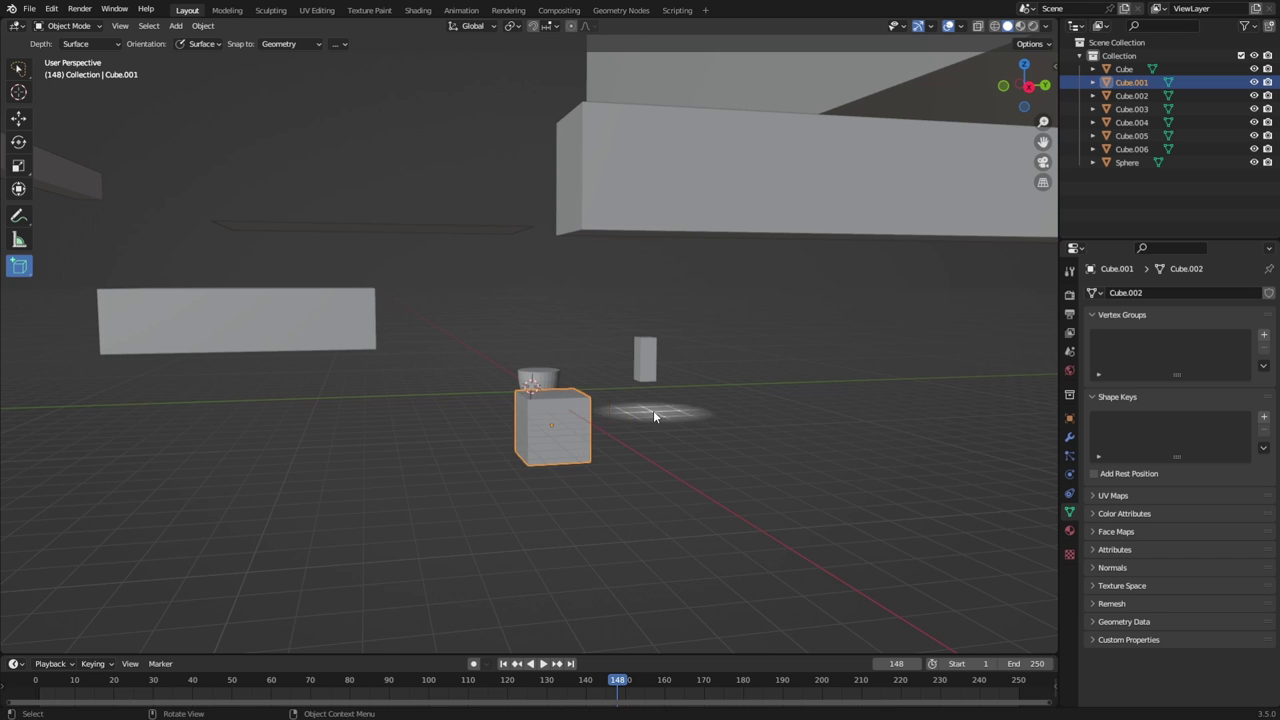
key("g")
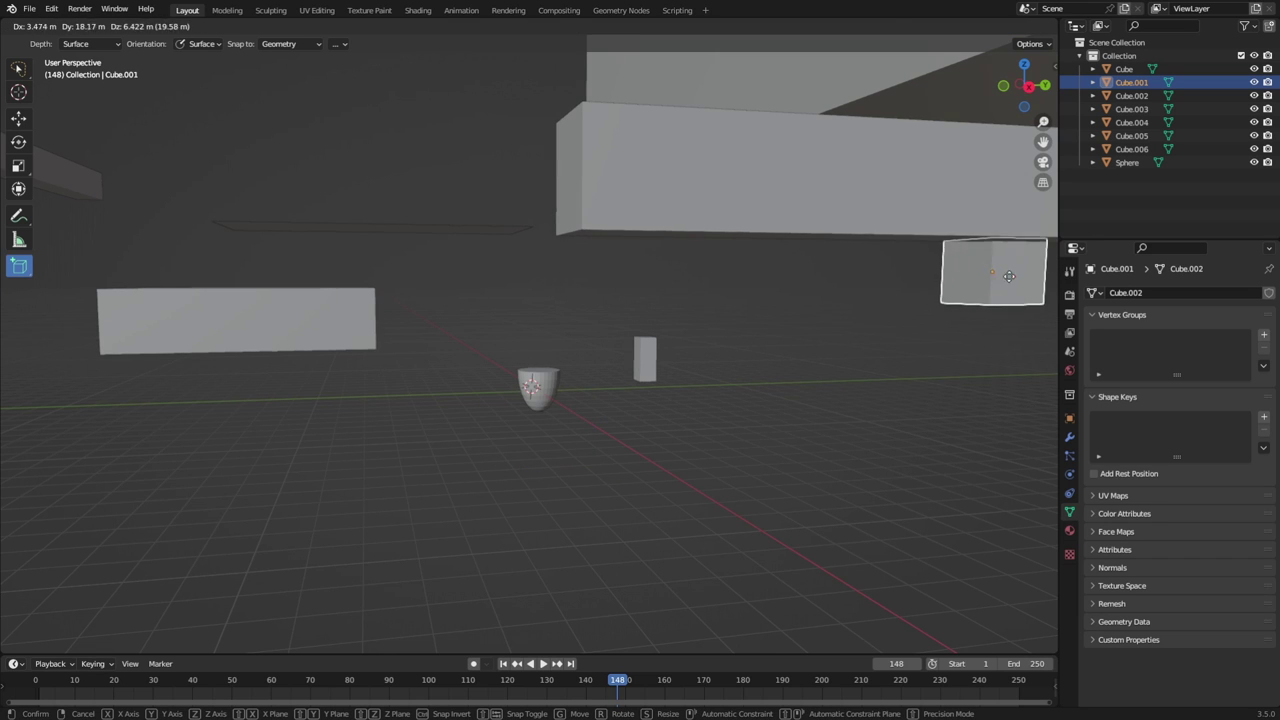
left_click(1010, 262)
Switch the selected cube to Edit Mode and back to Object Mode.
scroll(543, 381, "up", 4)
scroll(545, 390, "up", 3)
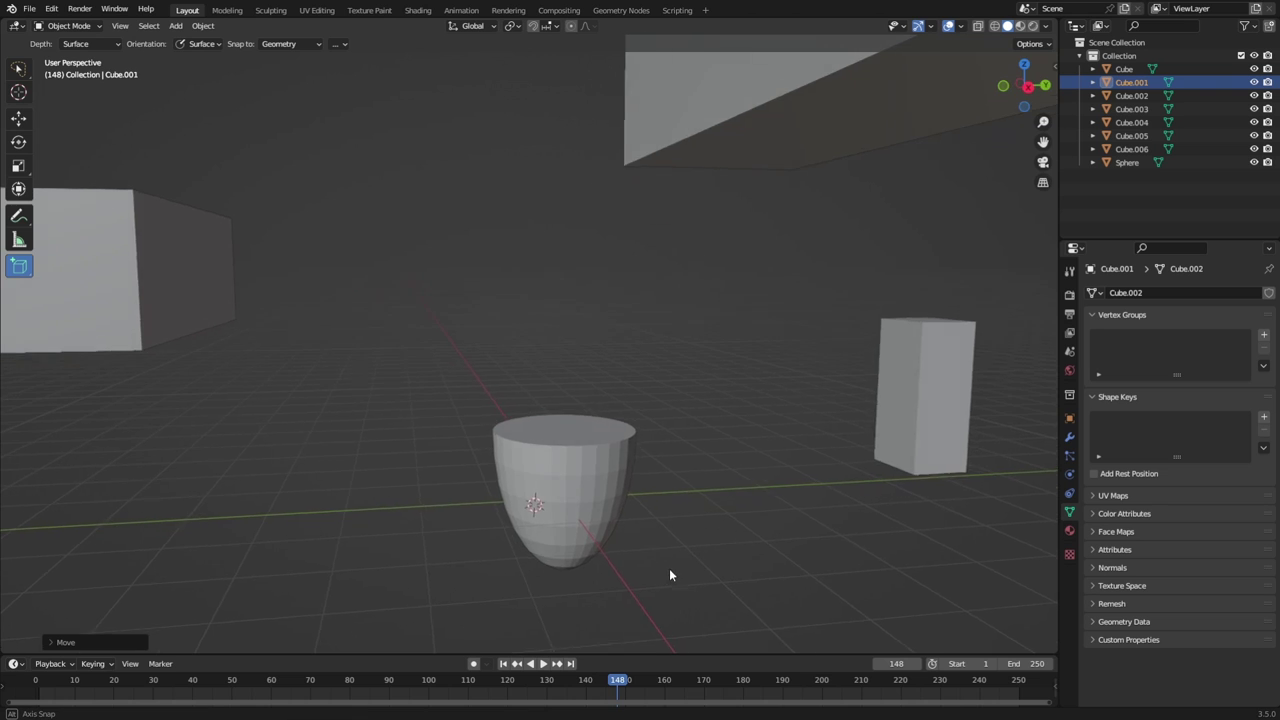
middle_click_drag(671, 577, 780, 540)
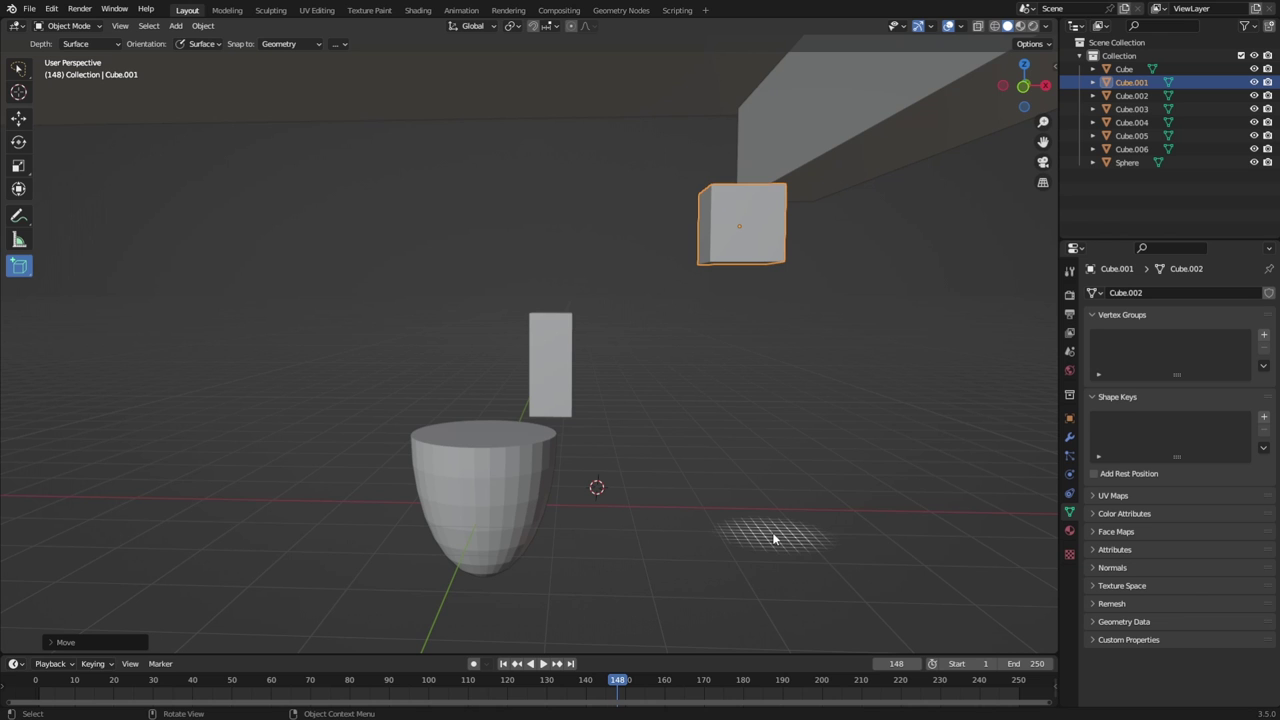
middle_click_drag(660, 512, 484, 500)
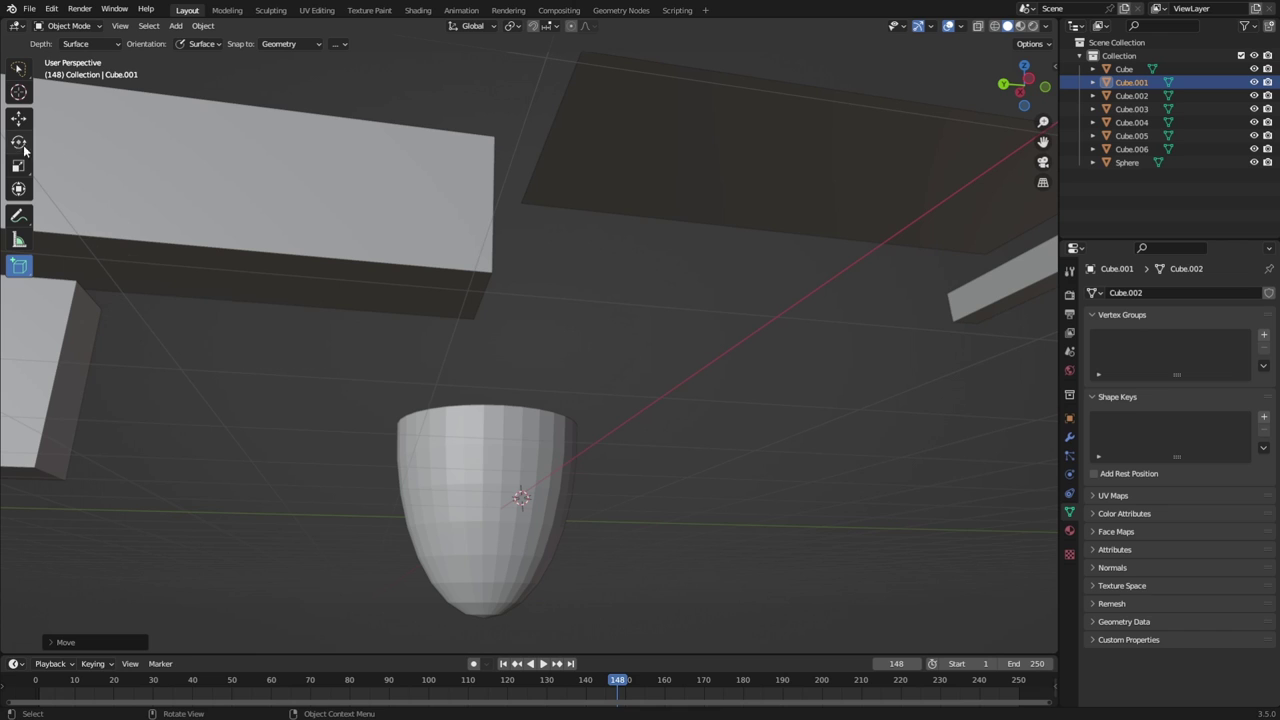
left_click(90, 44)
left_click(72, 27)
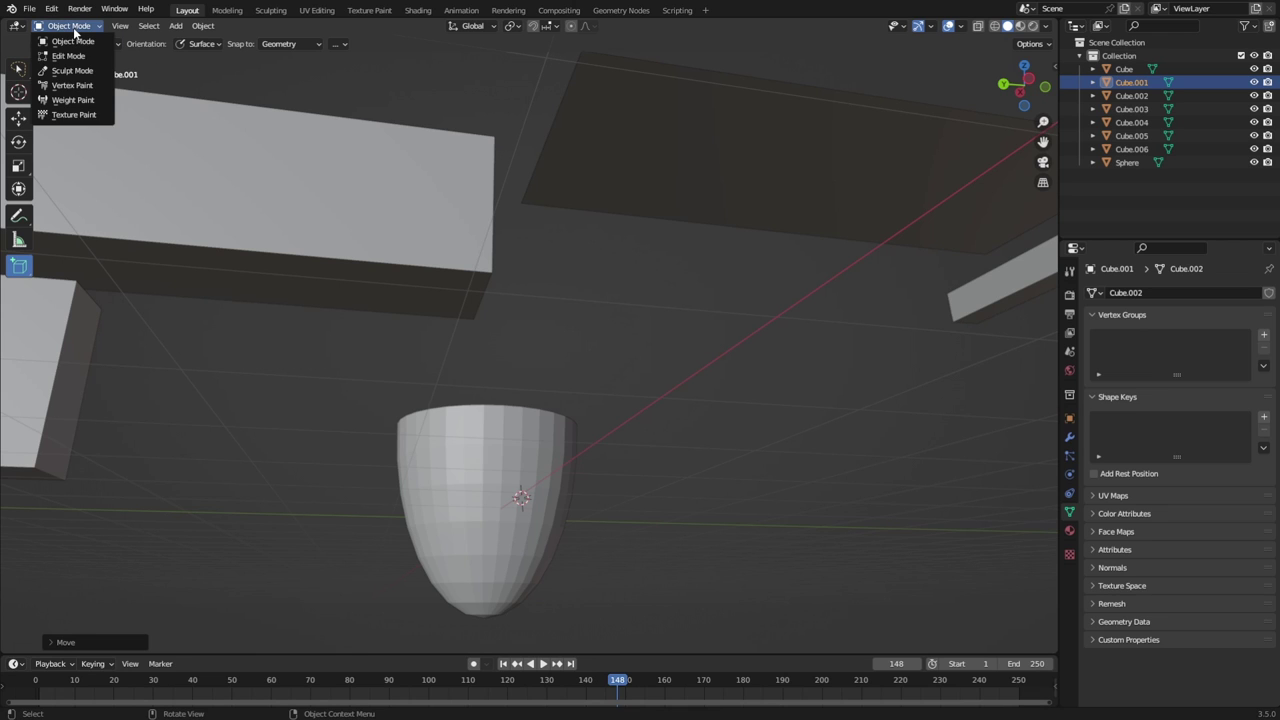
left_click(70, 57)
left_click(88, 26)
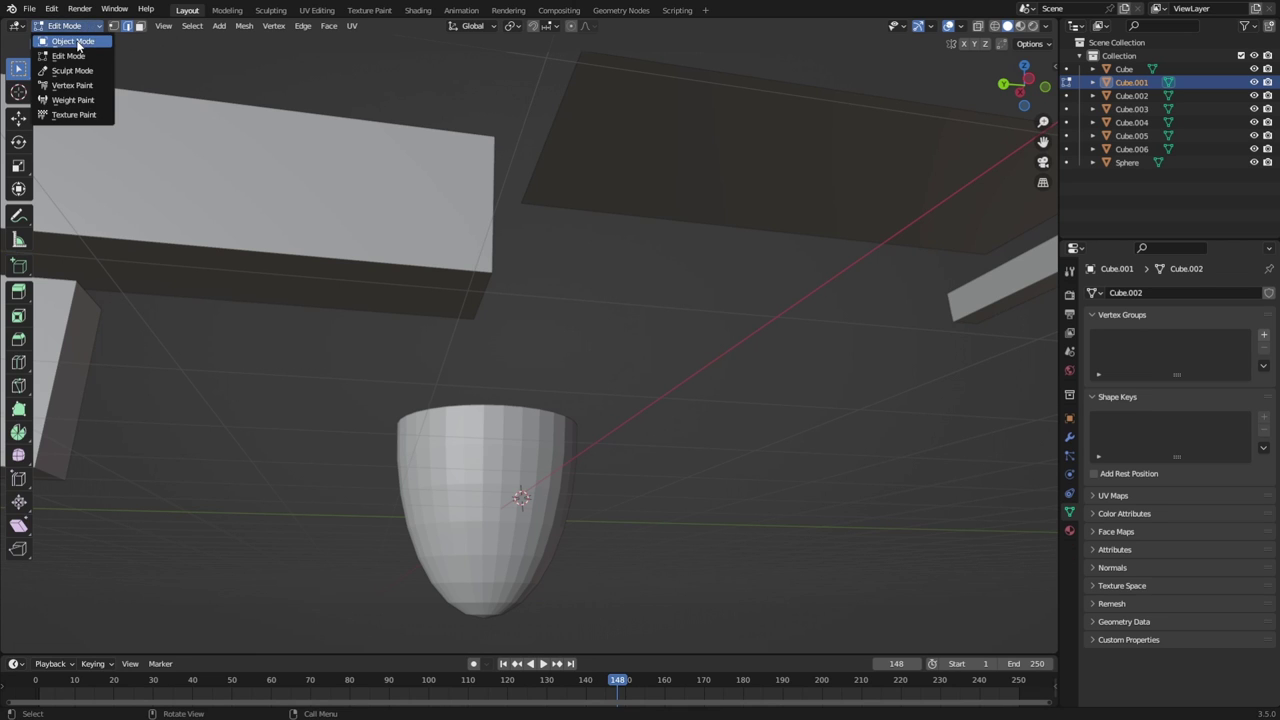
left_click(78, 42)
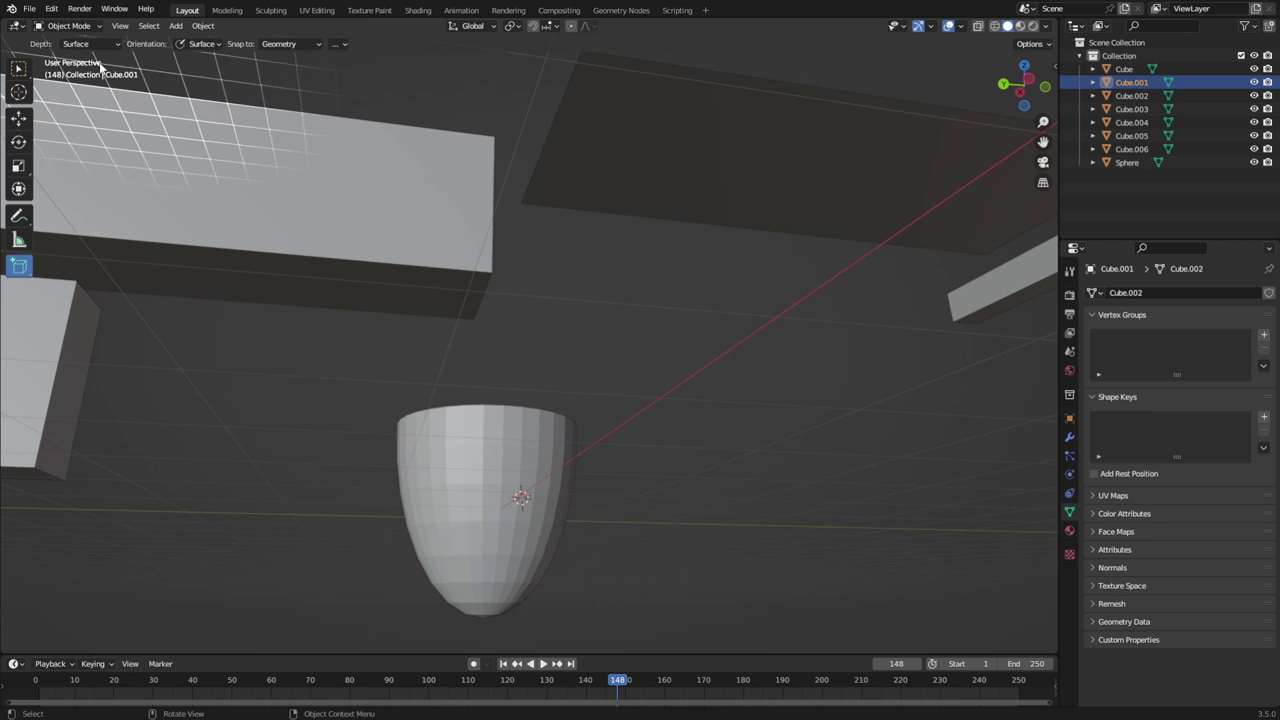
Activate the Move tool and add a mesh circle at the 3D cursor.
left_click(19, 141)
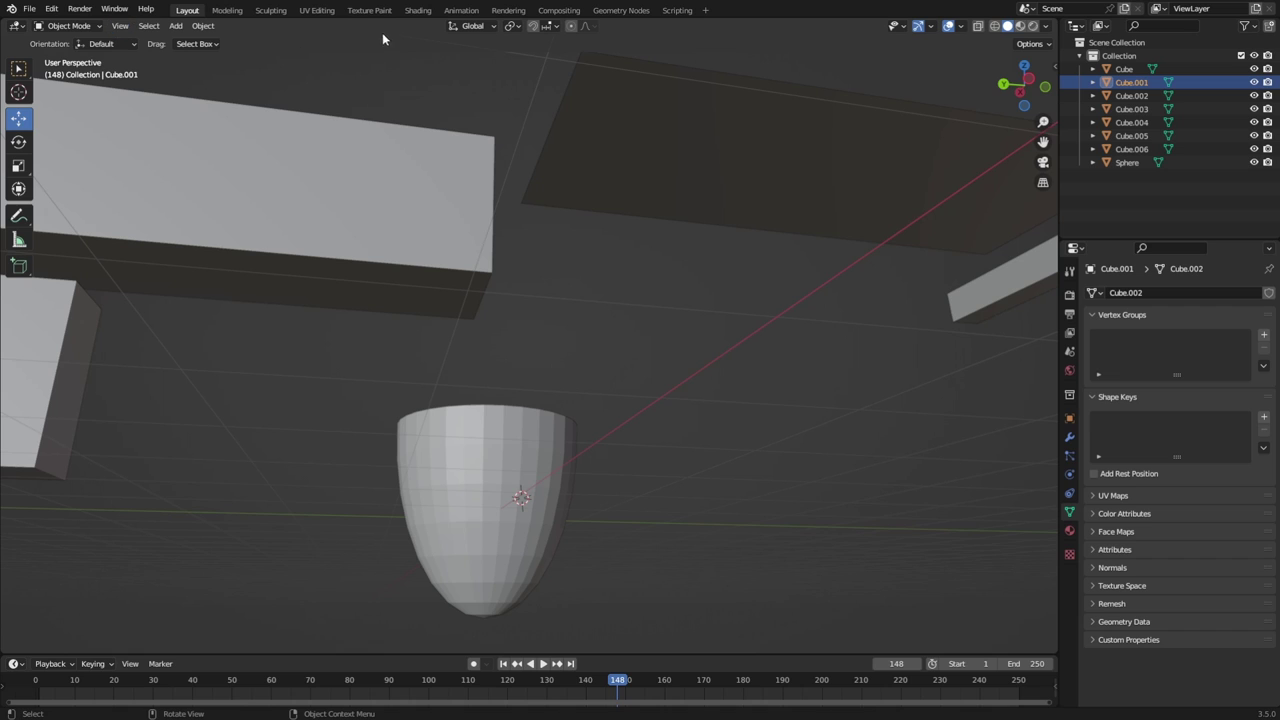
left_click(119, 26)
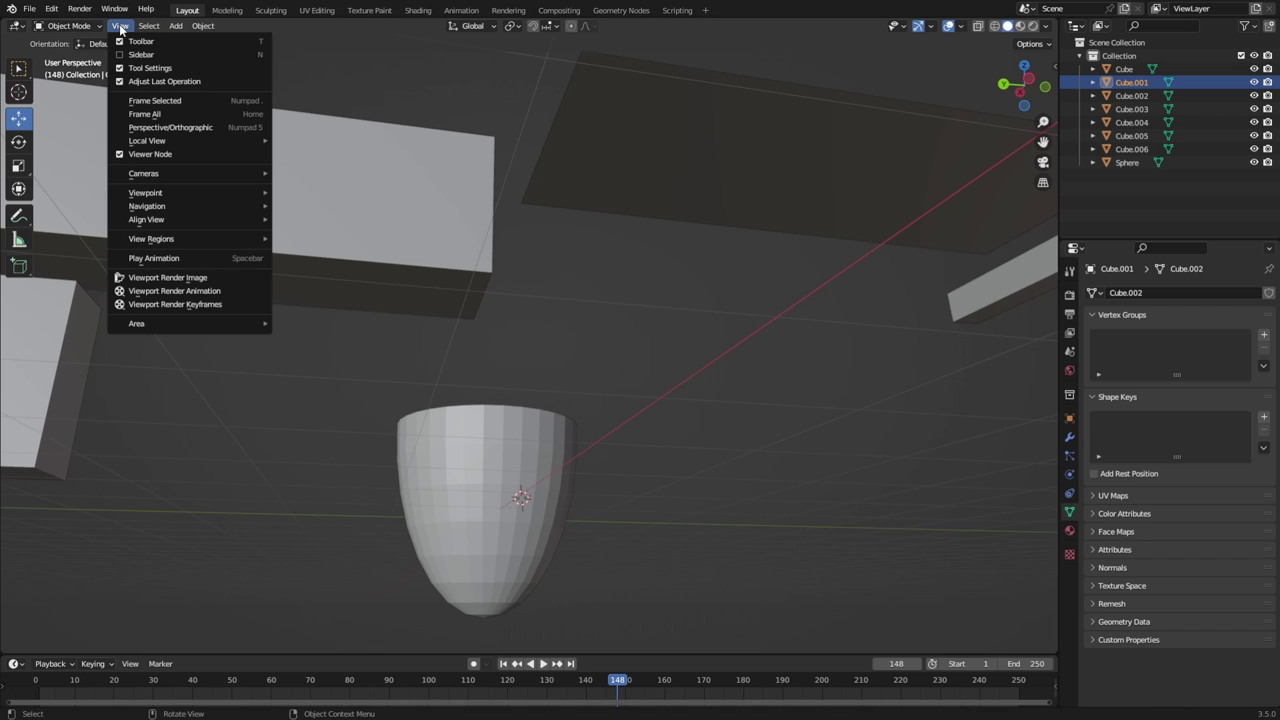
mouse_move(150, 27)
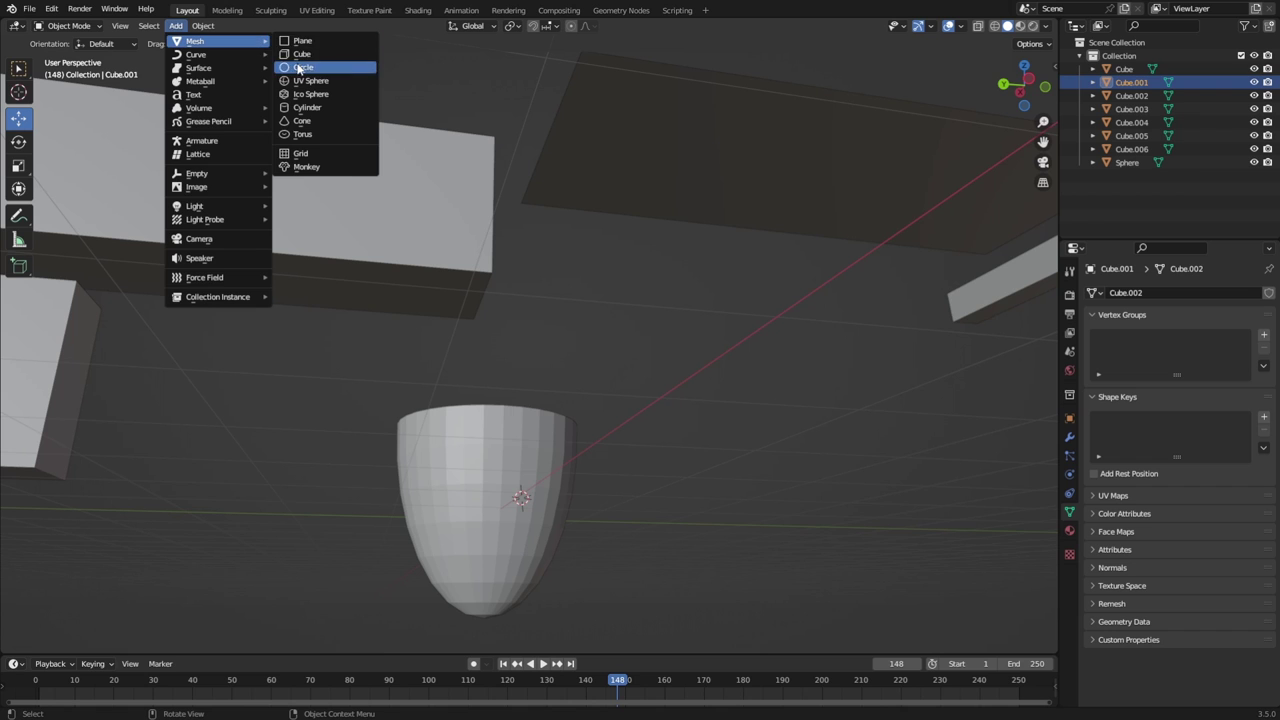
left_click(300, 67)
Select the new circle beside the cup and review the object commands available for it.
key("KP_7")
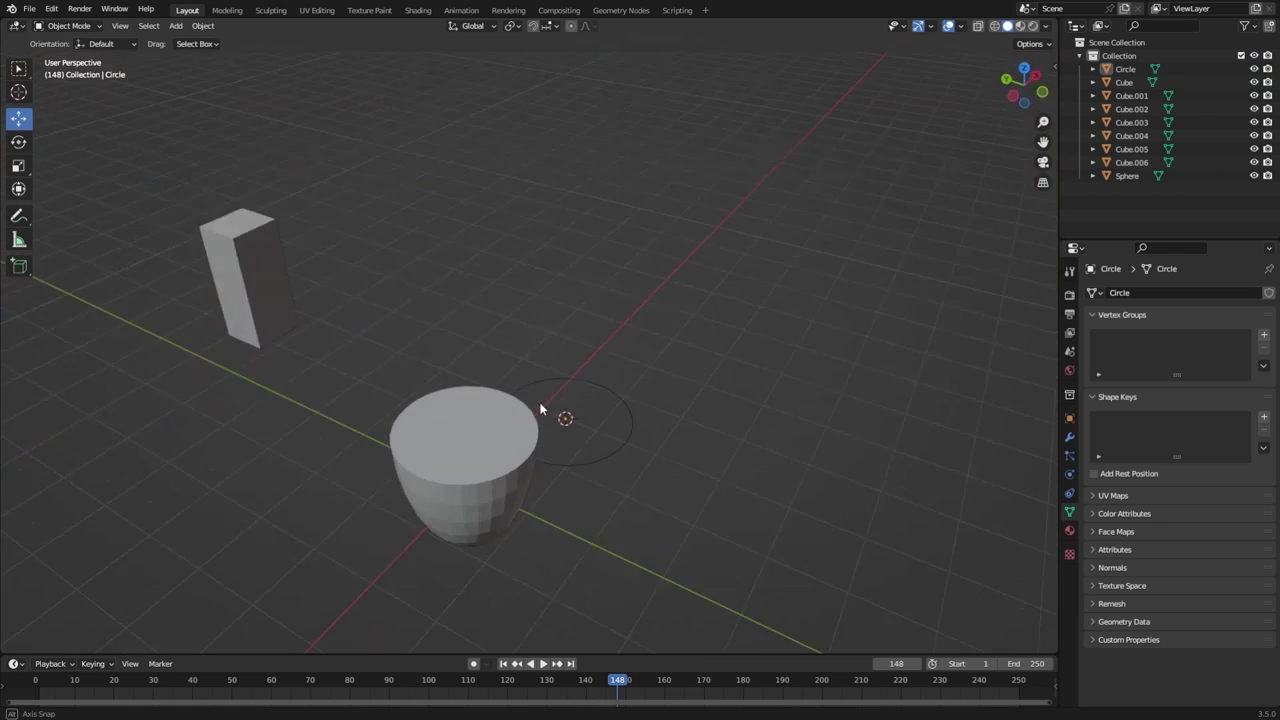
middle_click_drag(588, 484, 566, 435)
scroll(566, 435, "up", 3)
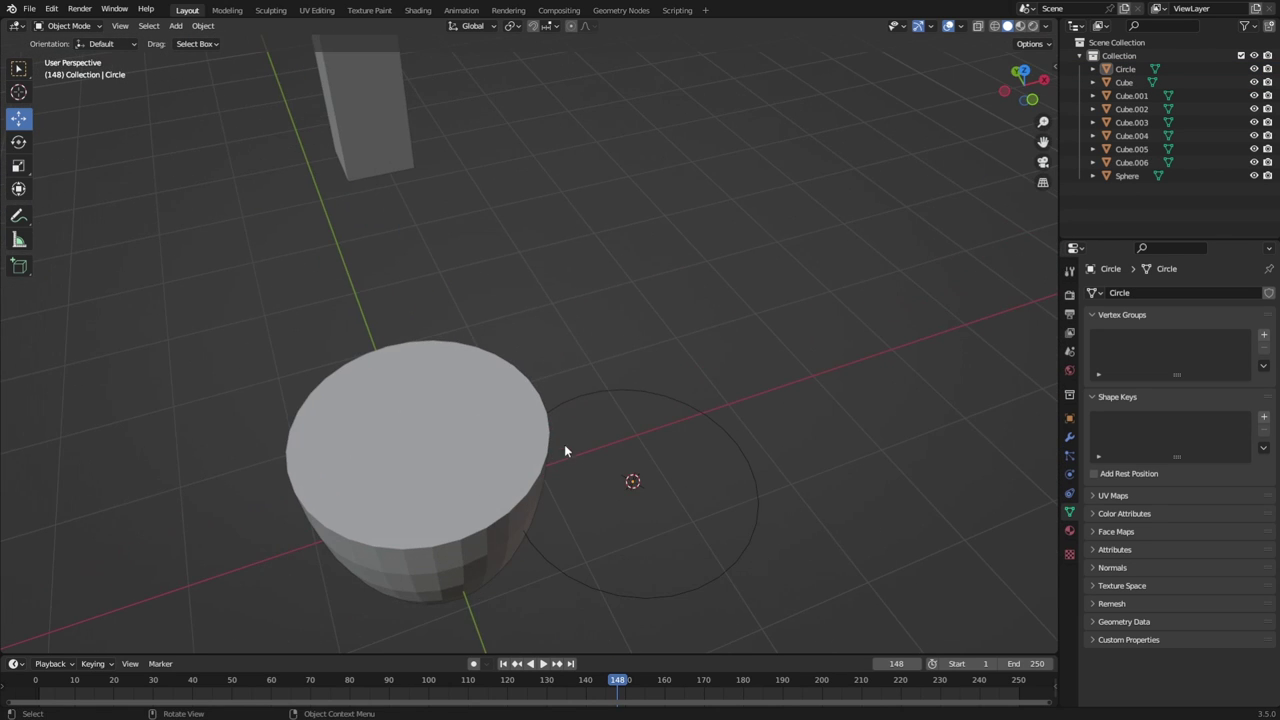
middle_click_drag(836, 467, 604, 420)
left_click(598, 410)
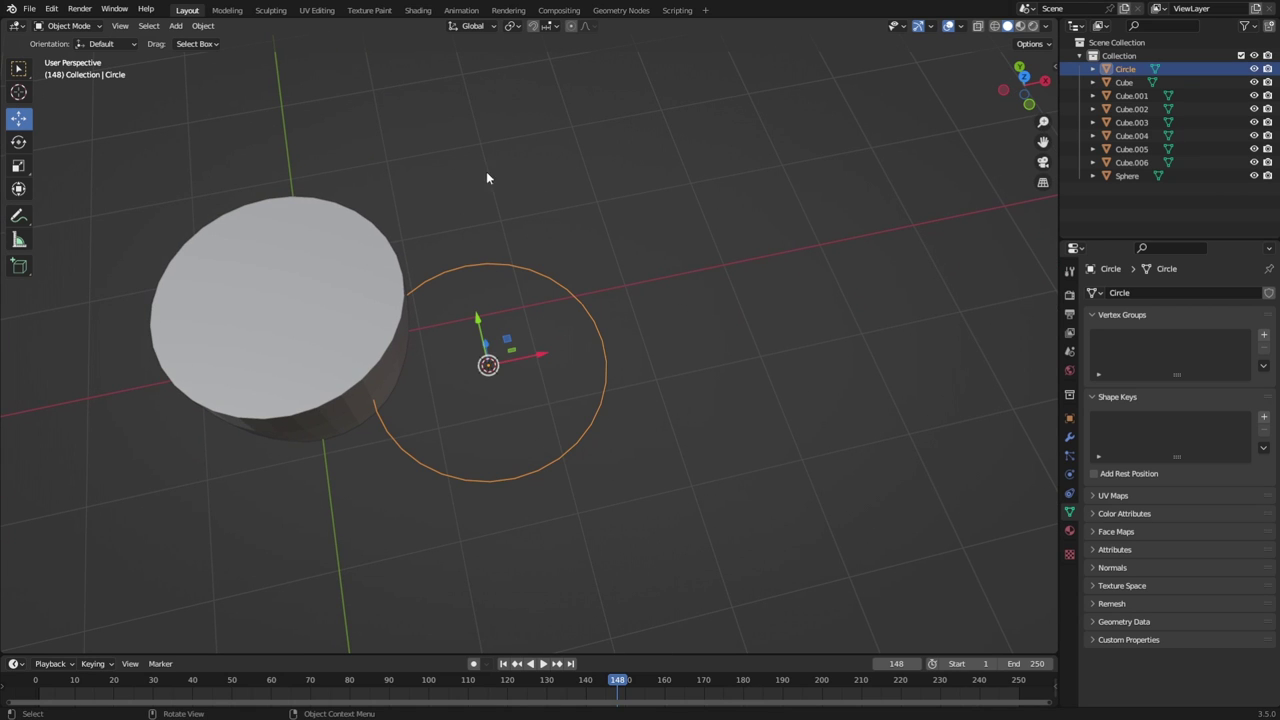
right_click(559, 282)
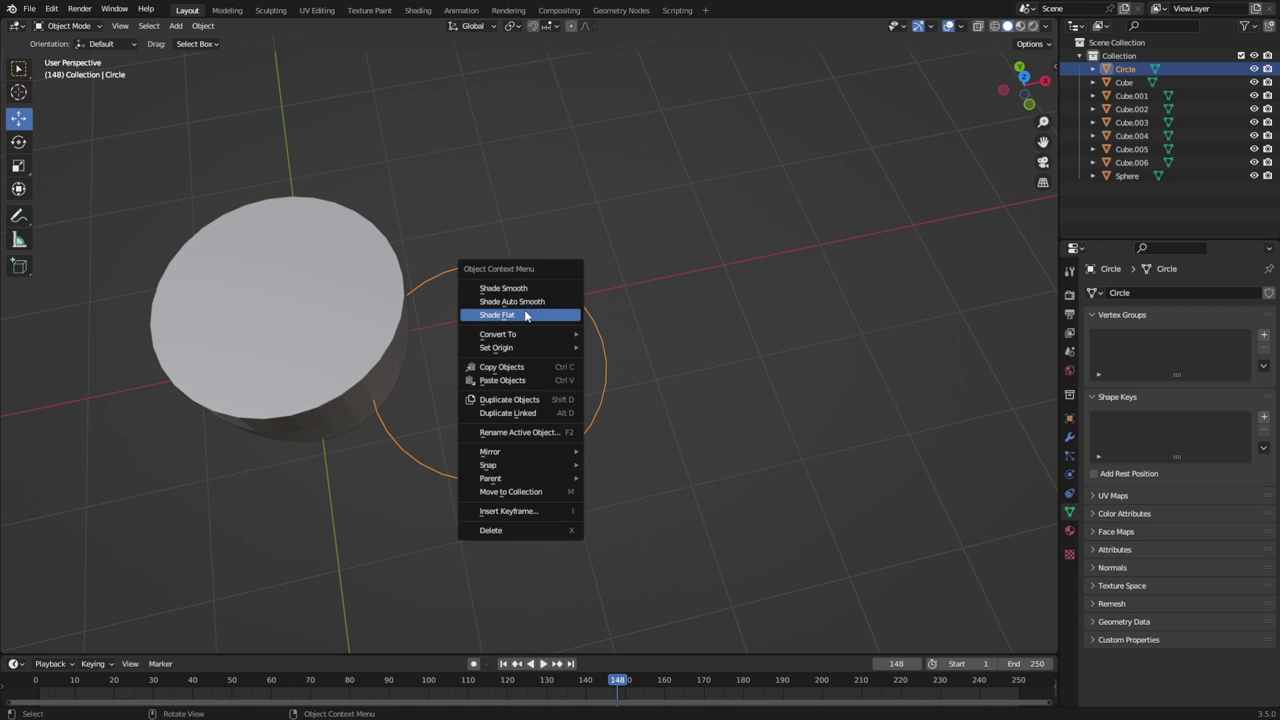
left_click(525, 316)
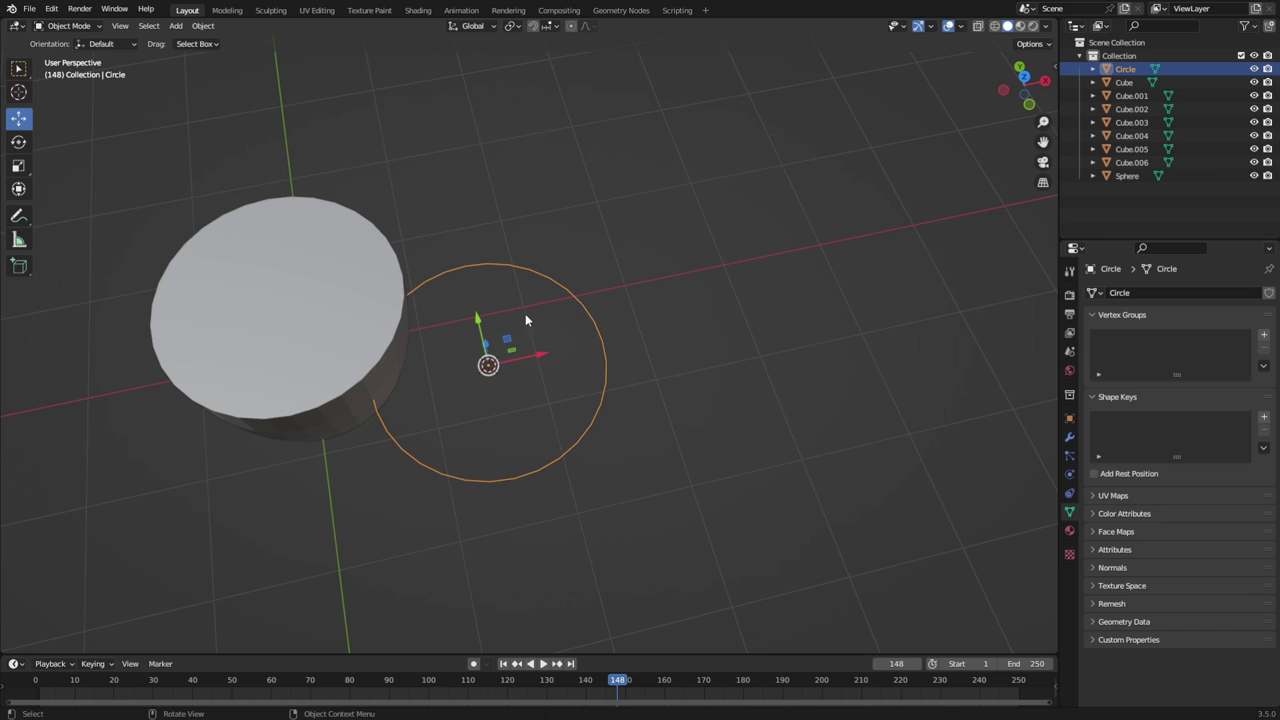
right_click(574, 320)
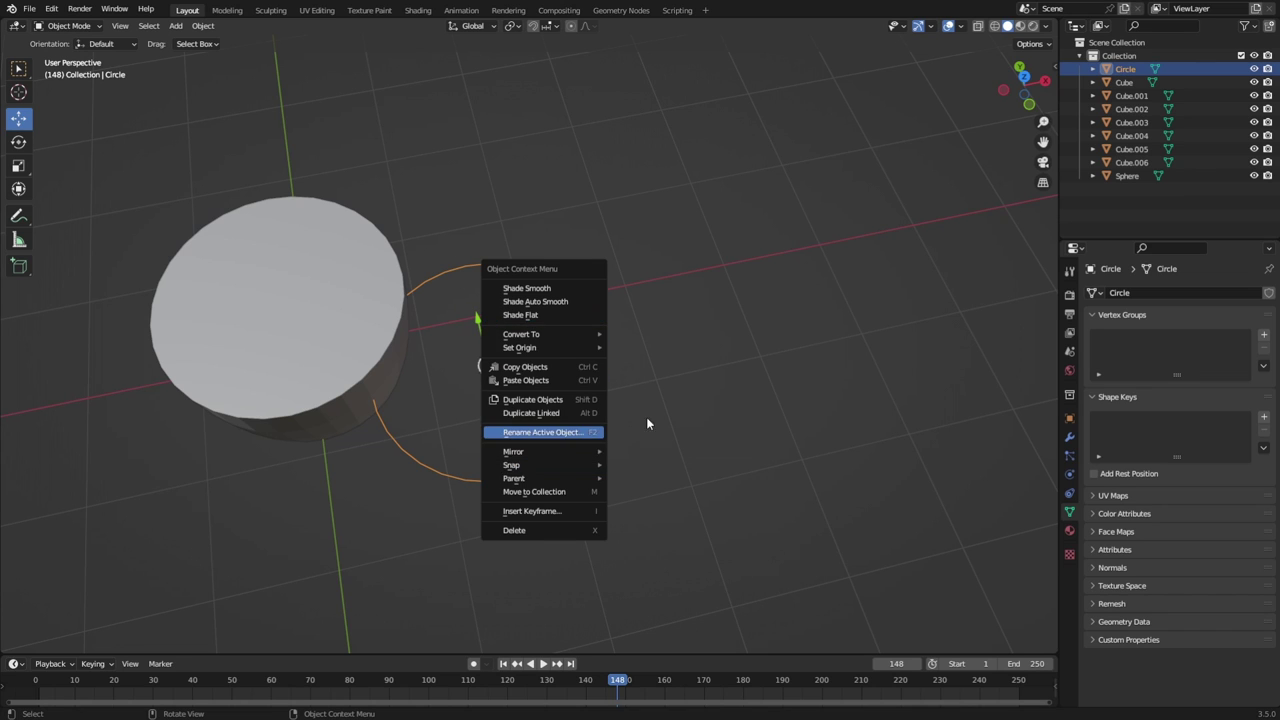
left_click(664, 400)
left_click(592, 317)
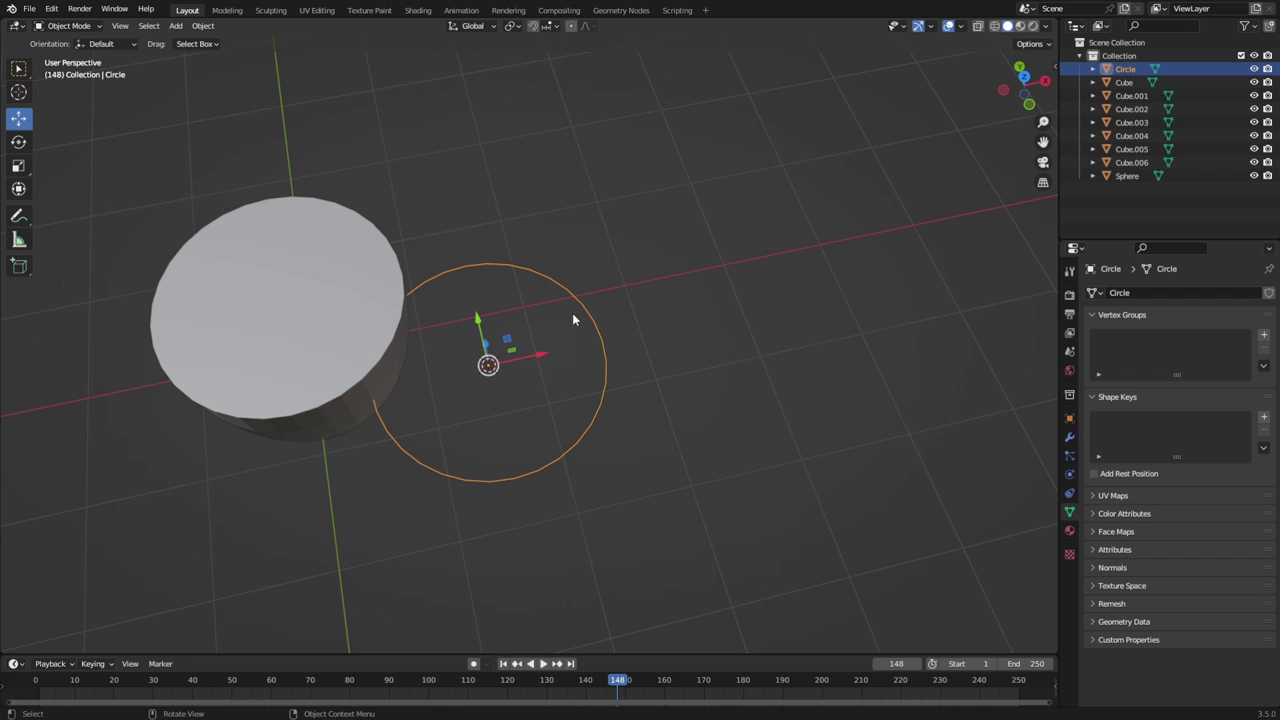
right_click(572, 320)
left_click(343, 308)
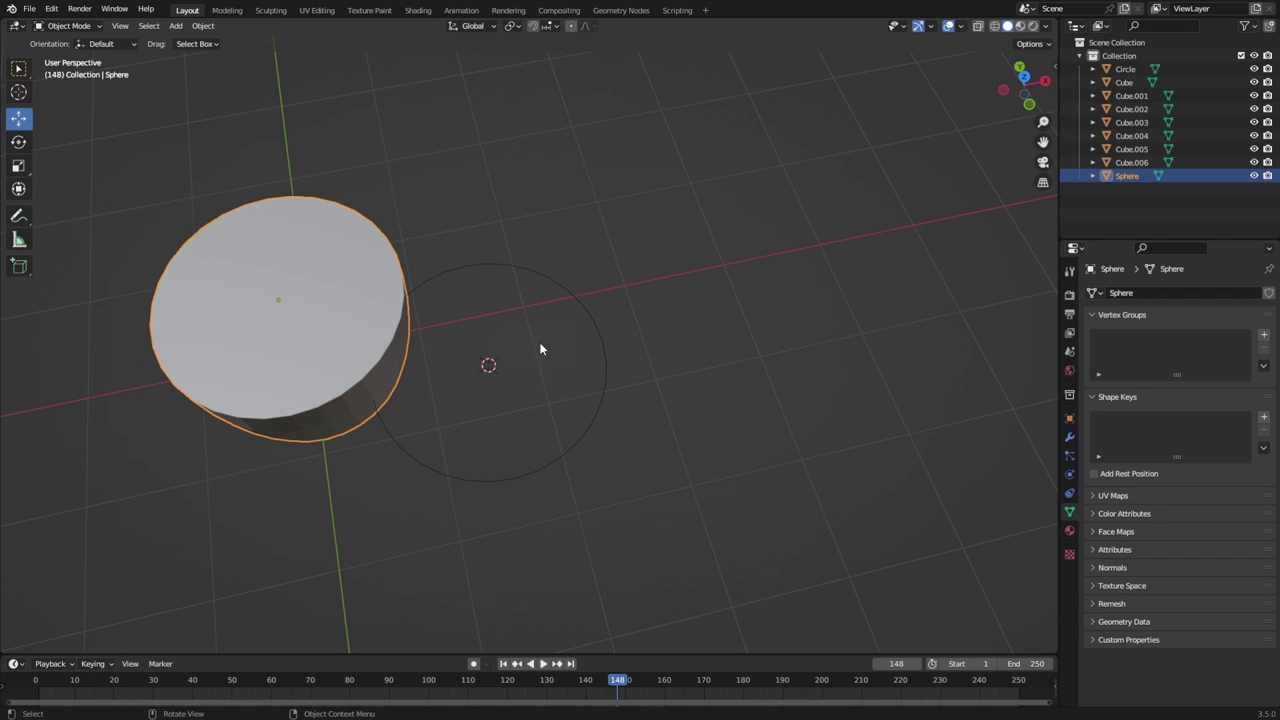
left_click(598, 345)
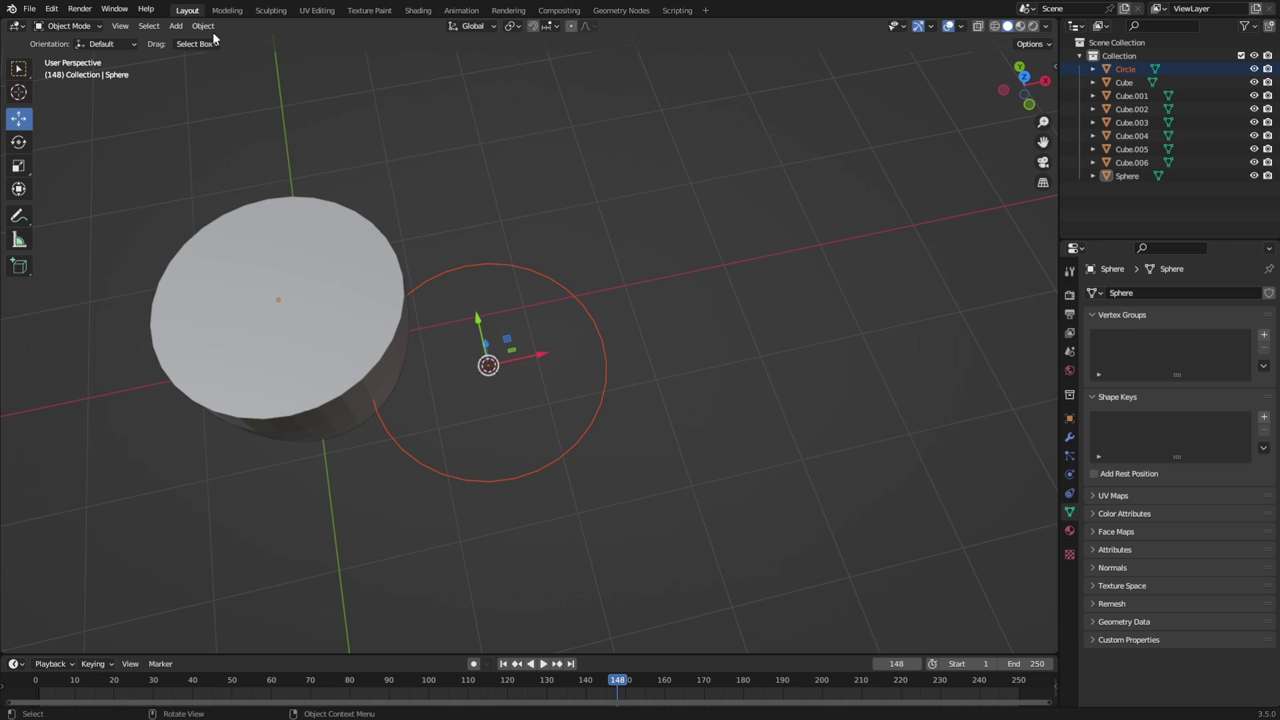
left_click(104, 44)
left_click(110, 47)
Select the circle and all the cubes, leaving out the cup's Sphere object, and delete them.
left_click(1189, 109)
left_click_drag(1189, 82, 1187, 152)
key("b")
left_click_drag(1168, 84, 1150, 66)
left_click(1169, 177, "ctrl")
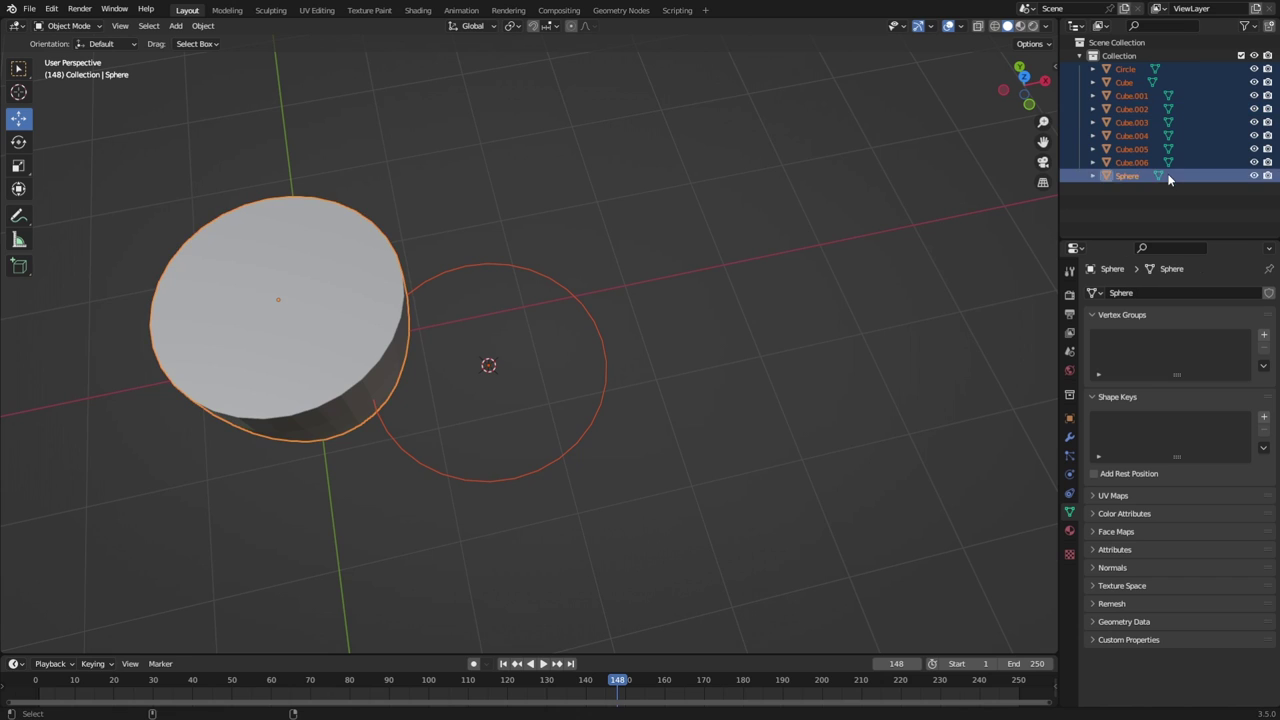
left_click(1093, 175)
left_click(1214, 175)
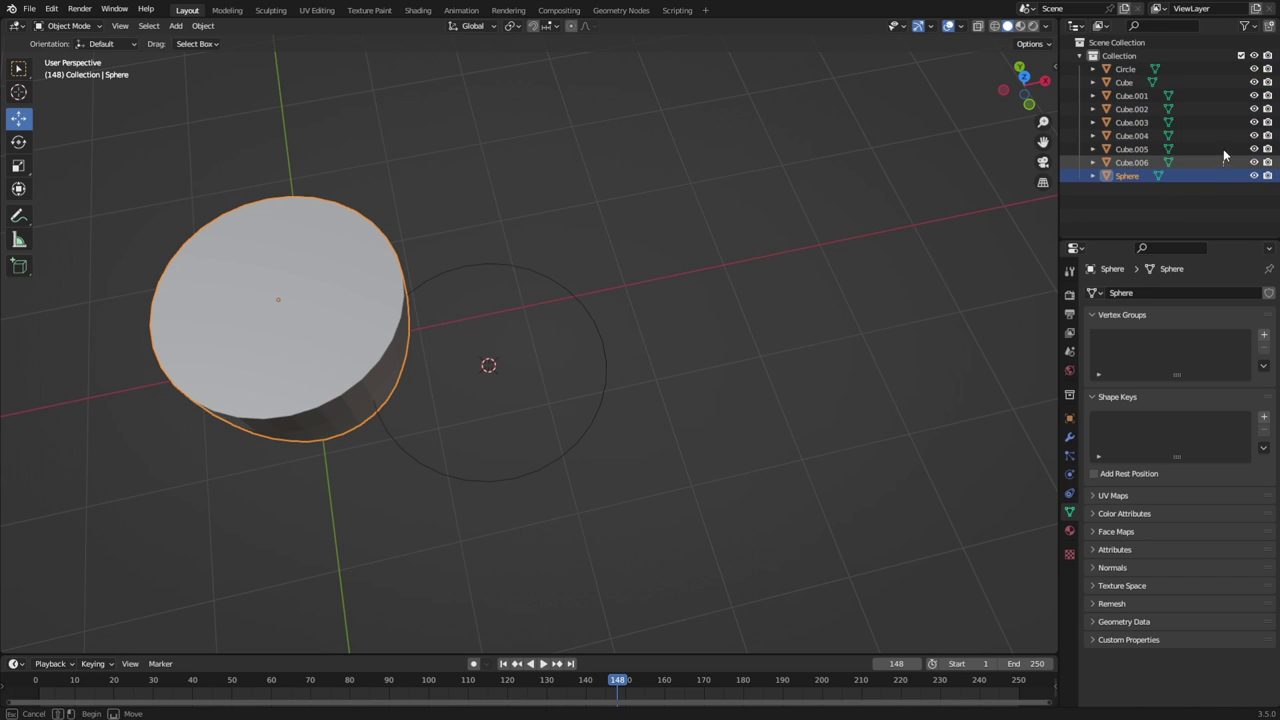
left_click(1215, 163)
left_click_drag(1217, 161, 1181, 69)
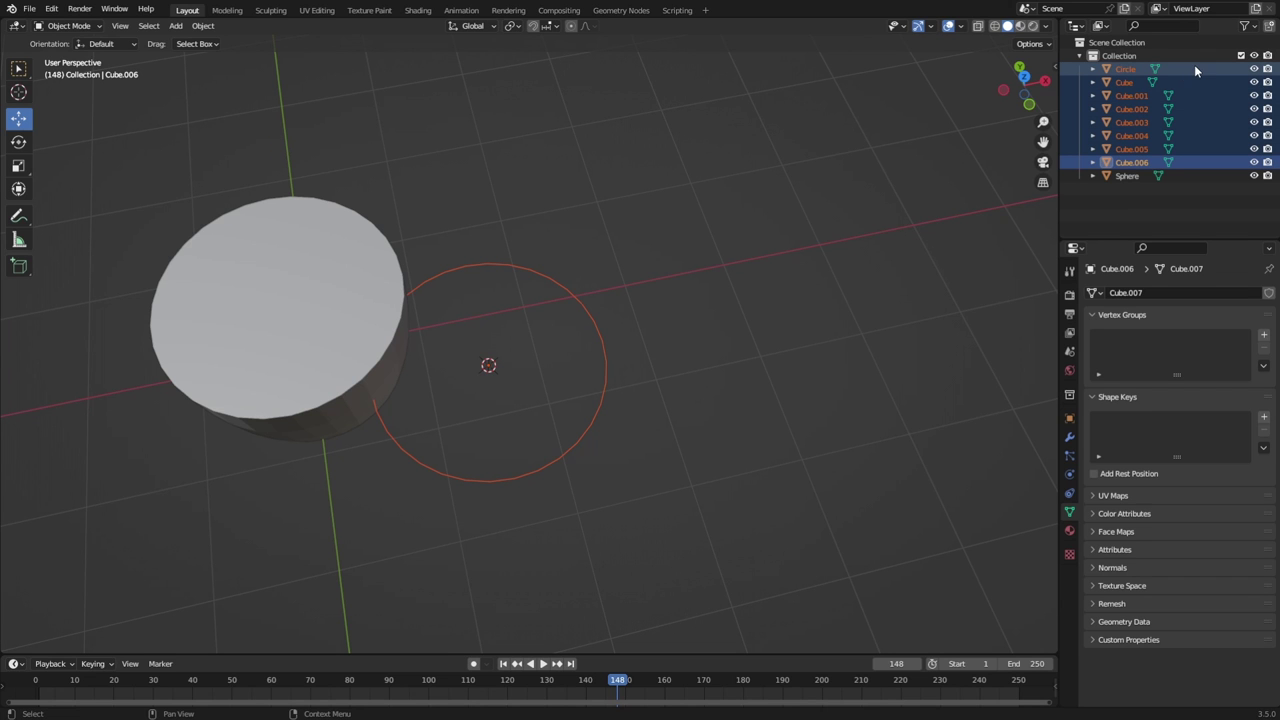
key("x")
Draw a box beside the cup with the Add Cube tool and undo it.
middle_click_drag(690, 185, 145, 300)
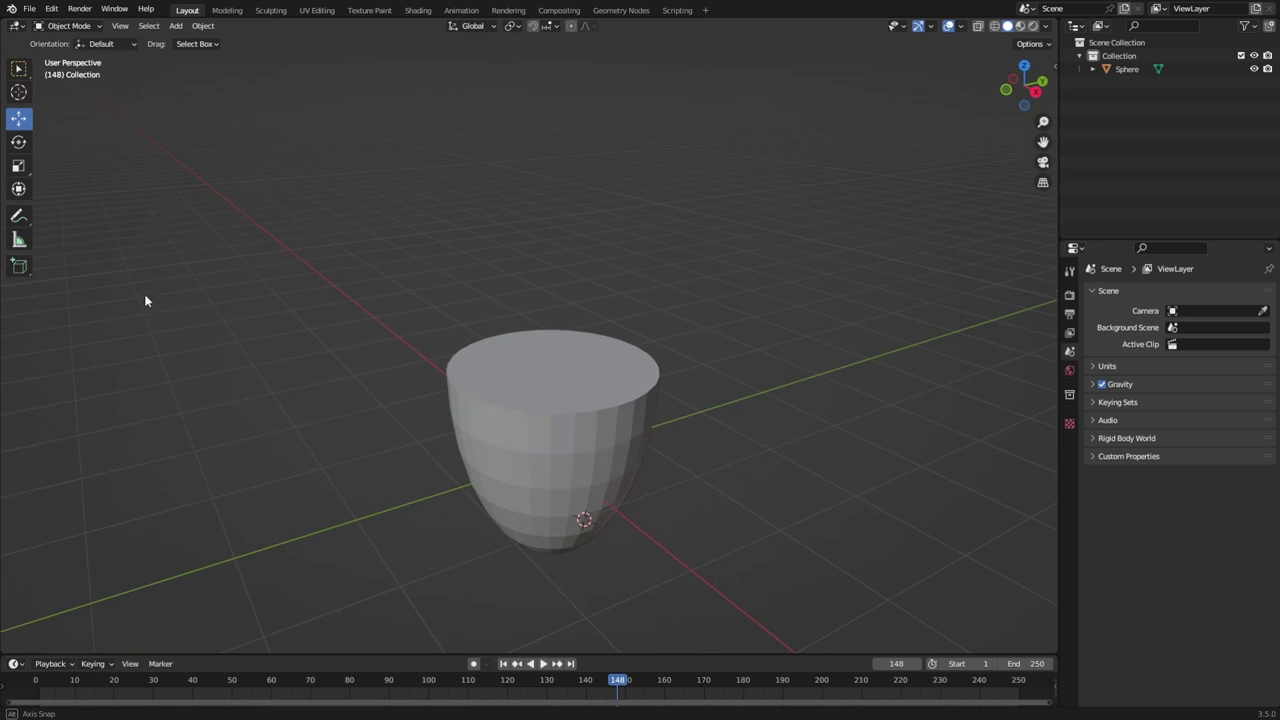
left_click_drag(406, 306, 626, 343)
middle_click_drag(600, 330, 960, 267)
left_click(346, 258)
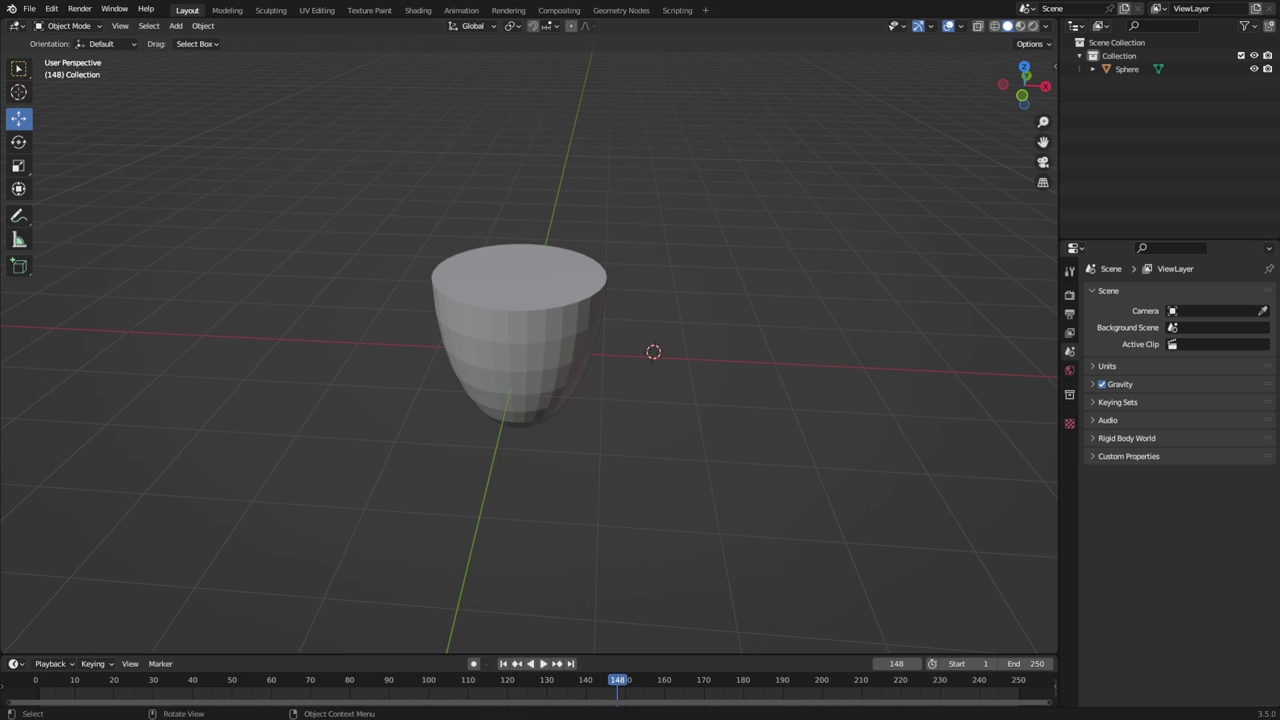
left_click(18, 265)
left_click_drag(224, 281, 305, 377)
left_click(315, 290)
key("ctrl+z")
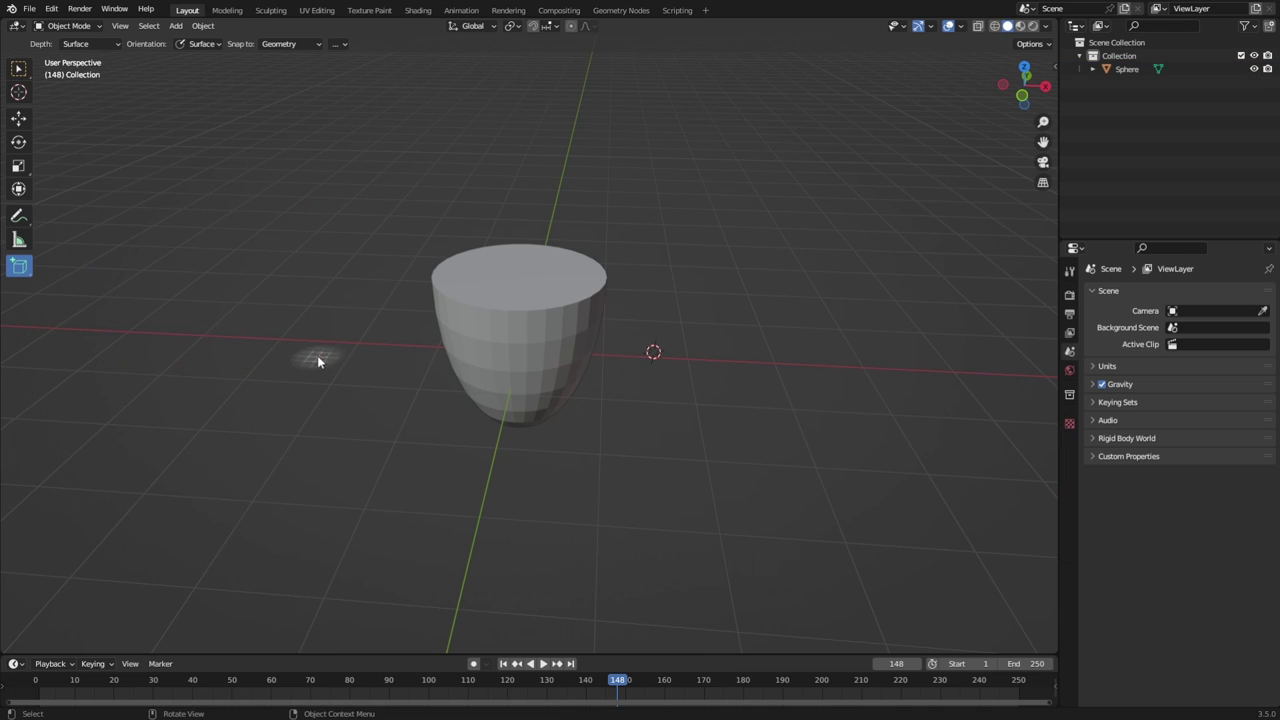
Draw a diagonal ruler across the cup with the Measure tool and undo it.
left_click(20, 239)
left_click_drag(349, 239, 499, 381)
key("ctrl+z")
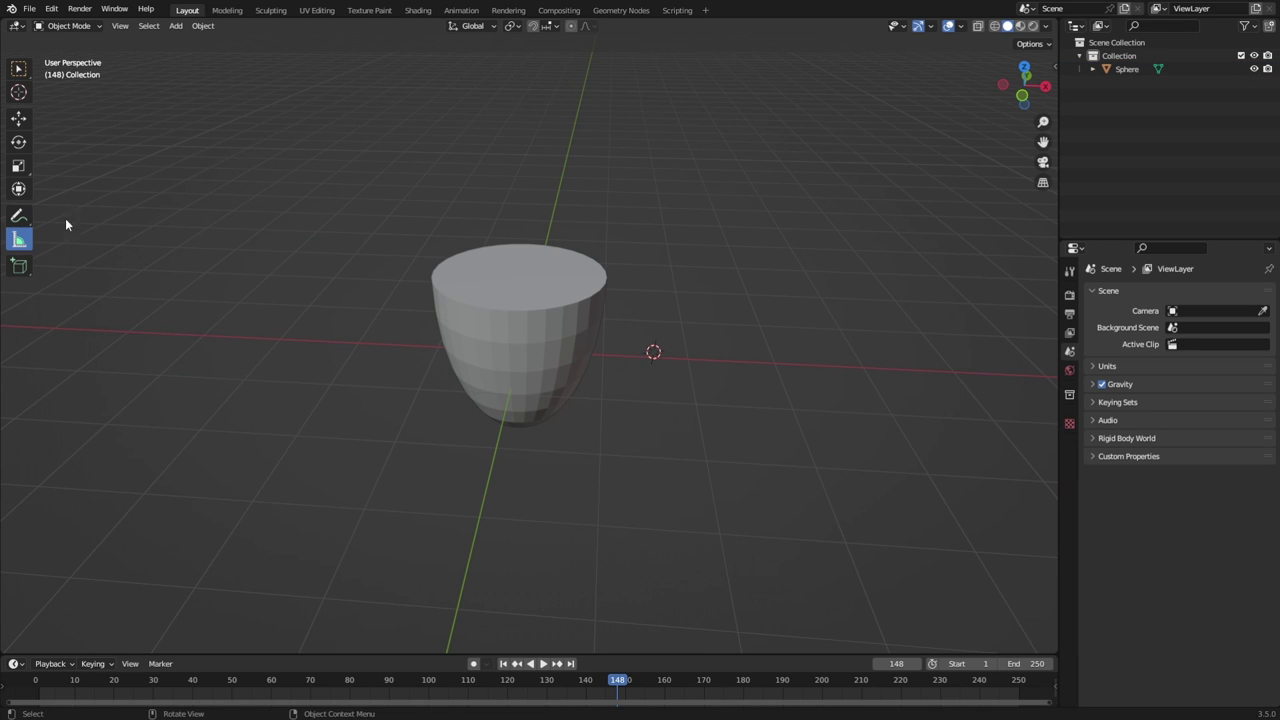
Draw freehand strokes around the cup with the Annotate tool and undo them.
left_click(18, 215)
mouse_move(168, 224)
left_mouse_down()
mouse_move(304, 416)
mouse_move(404, 508)
left_mouse_up()
key("ctrl+z")
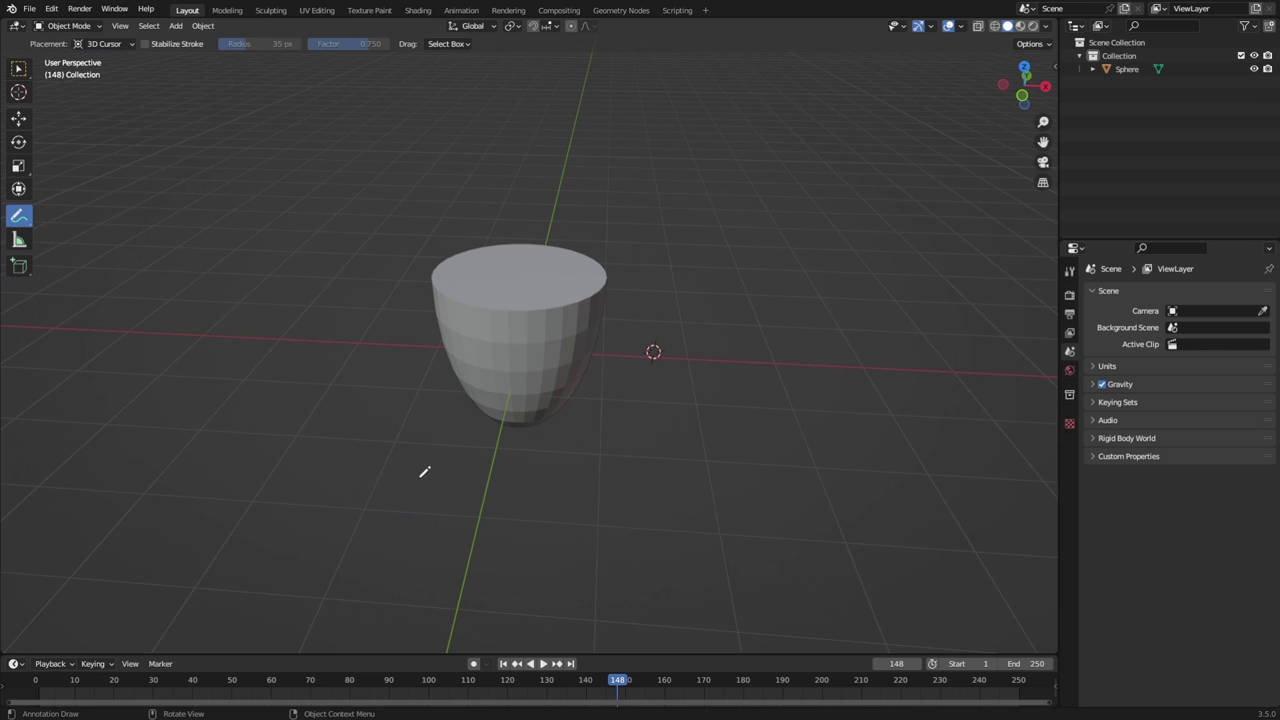
mouse_move(602, 435)
left_mouse_down()
mouse_move(502, 415)
mouse_move(535, 242)
mouse_move(621, 390)
mouse_move(582, 392)
left_mouse_up()
key("ctrl+z")
left_click_drag(722, 184, 754, 354)
mouse_move(600, 406)
middle_mouse_down()
mouse_move(749, 357)
mouse_move(531, 394)
mouse_move(669, 400)
mouse_move(611, 397)
middle_mouse_up()
key("ctrl+z")
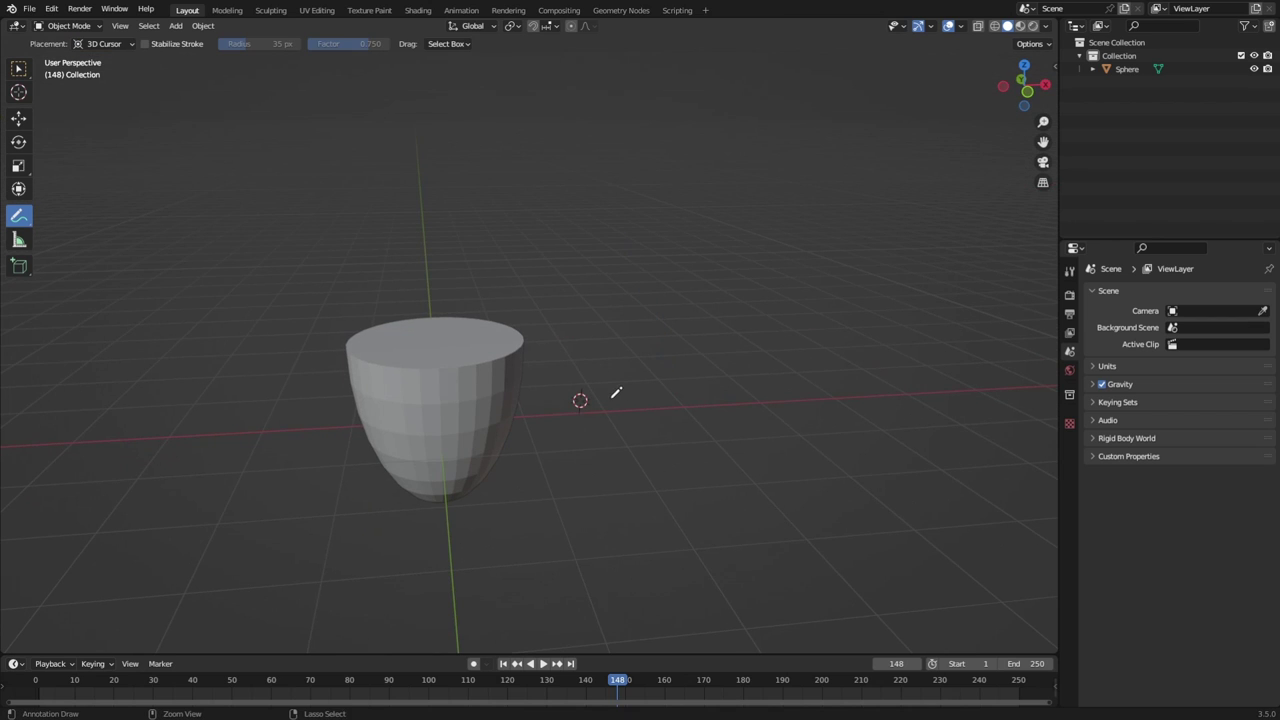
middle_click_drag(391, 410, 351, 430)
middle_click_drag(466, 460, 530, 196)
middle_click_drag(647, 189, 680, 446)
scroll(583, 394, "up", 3)
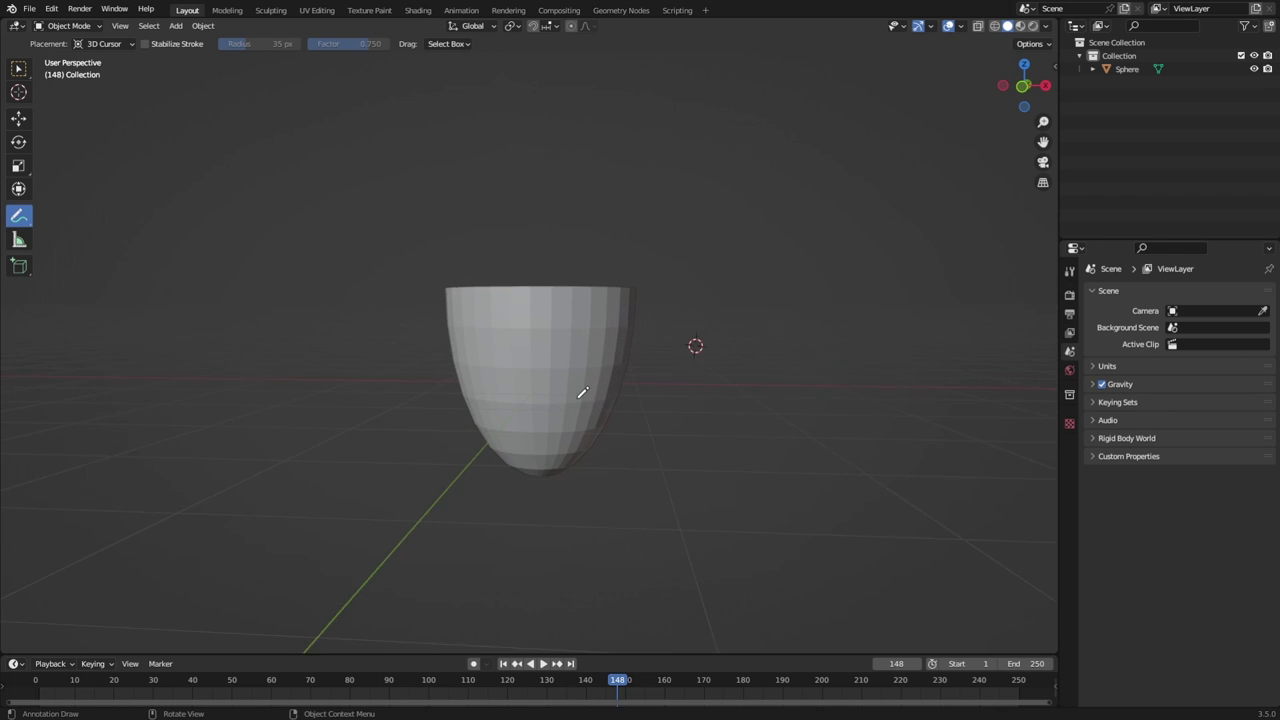
Draw two round scribbles side by side on the cup's side with the Annotate tool and undo them.
middle_click_drag(575, 405, 764, 440)
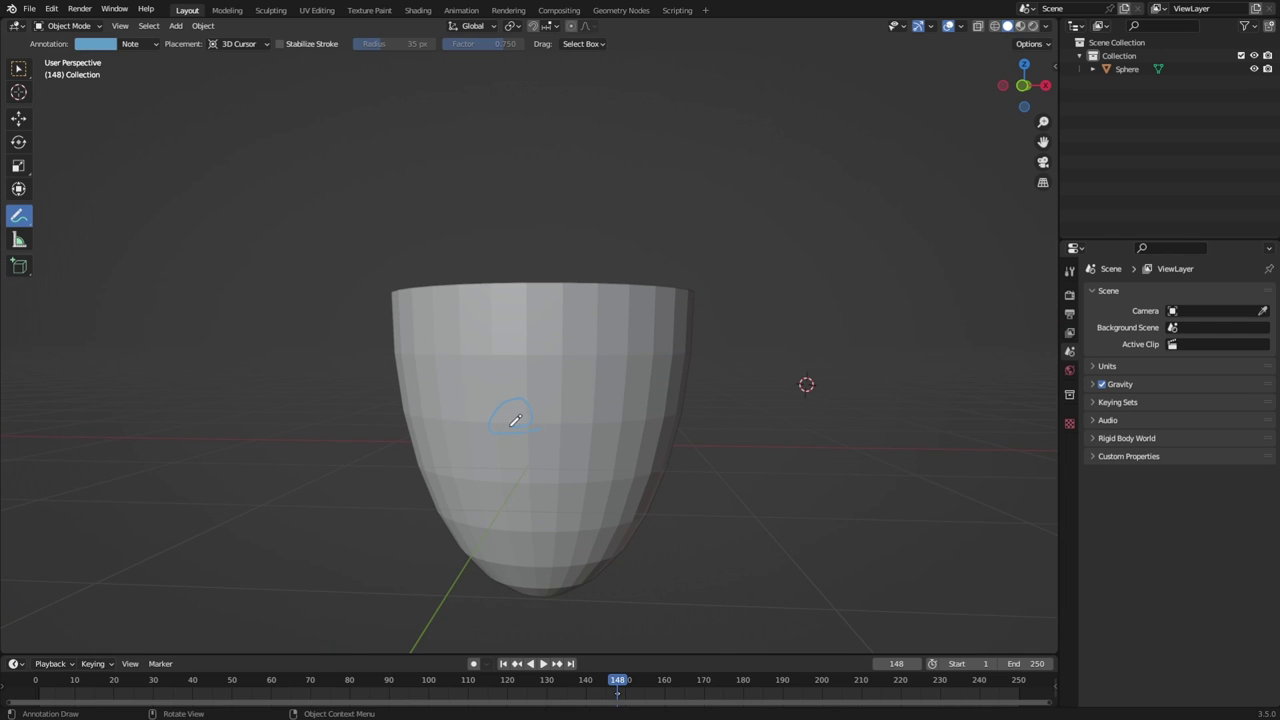
mouse_move(492, 381)
left_mouse_down()
mouse_move(500, 371)
mouse_move(485, 400)
mouse_move(497, 383)
left_mouse_up()
mouse_move(606, 377)
left_mouse_down()
mouse_move(618, 400)
mouse_move(630, 373)
mouse_move(605, 381)
mouse_move(641, 378)
left_mouse_up()
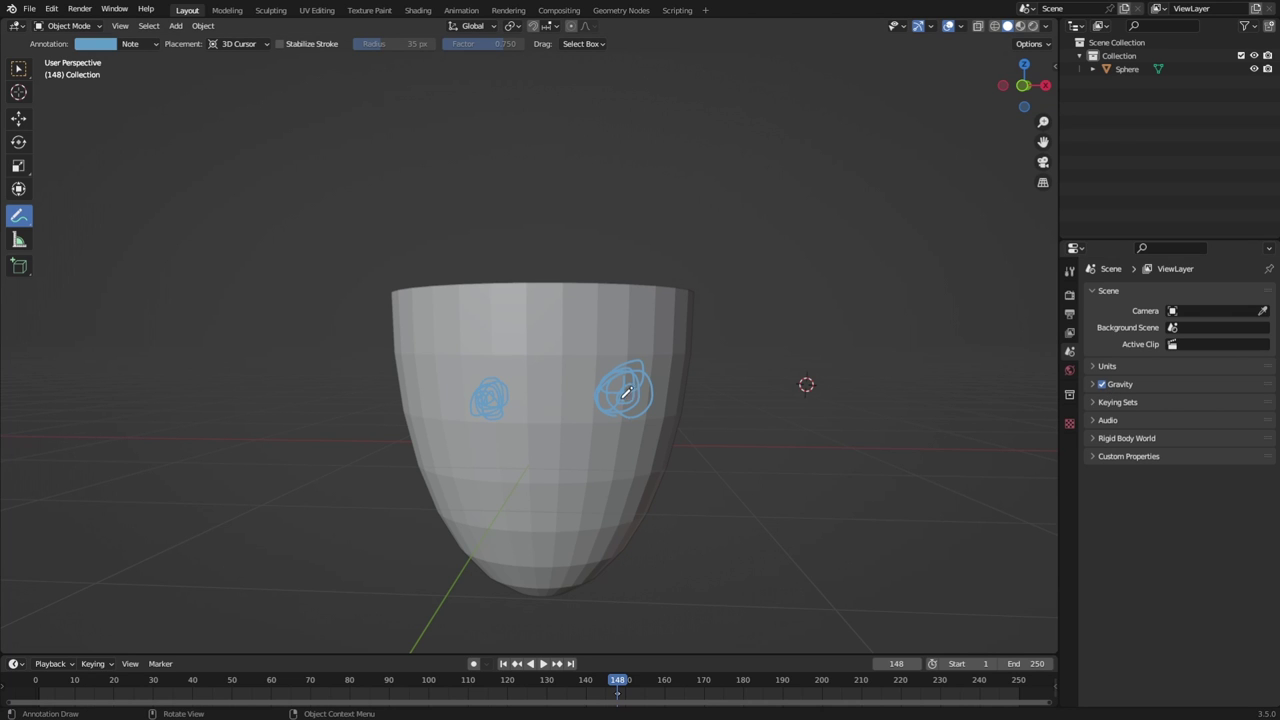
middle_click_drag(456, 376, 569, 365)
scroll(569, 365, "down", 6)
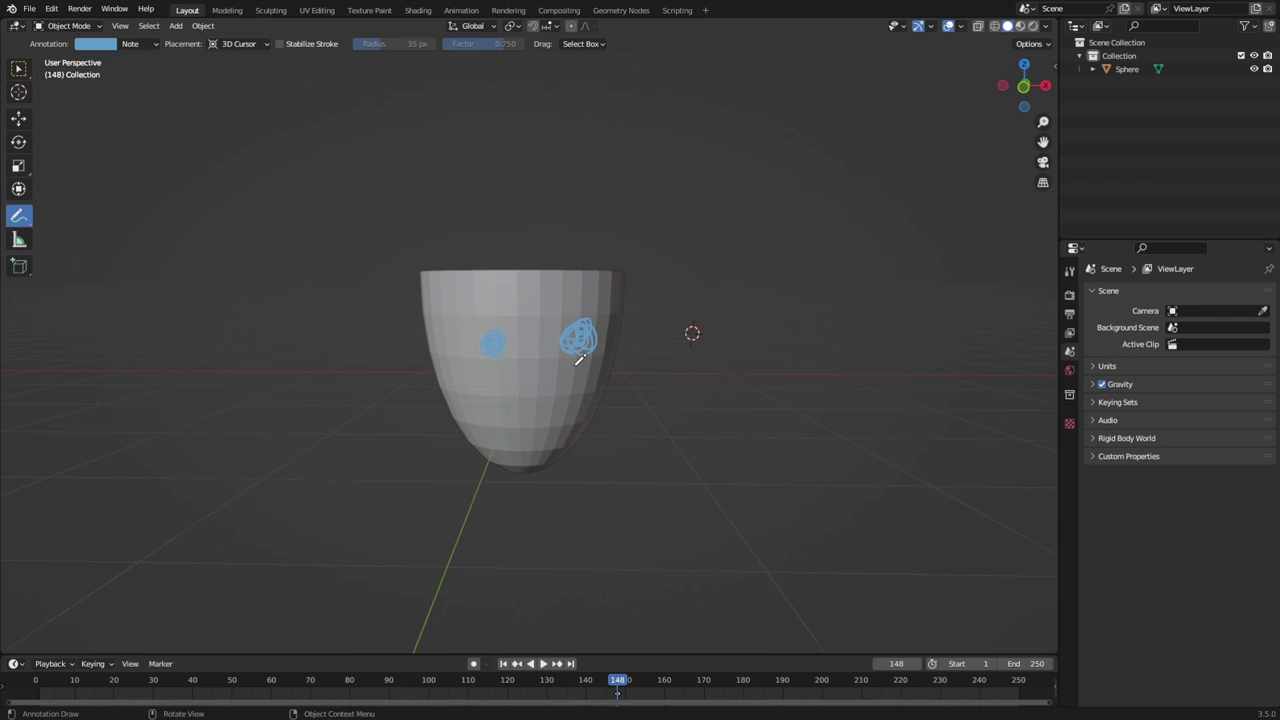
middle_click_drag(389, 361, 509, 367)
scroll(509, 367, "up", 2)
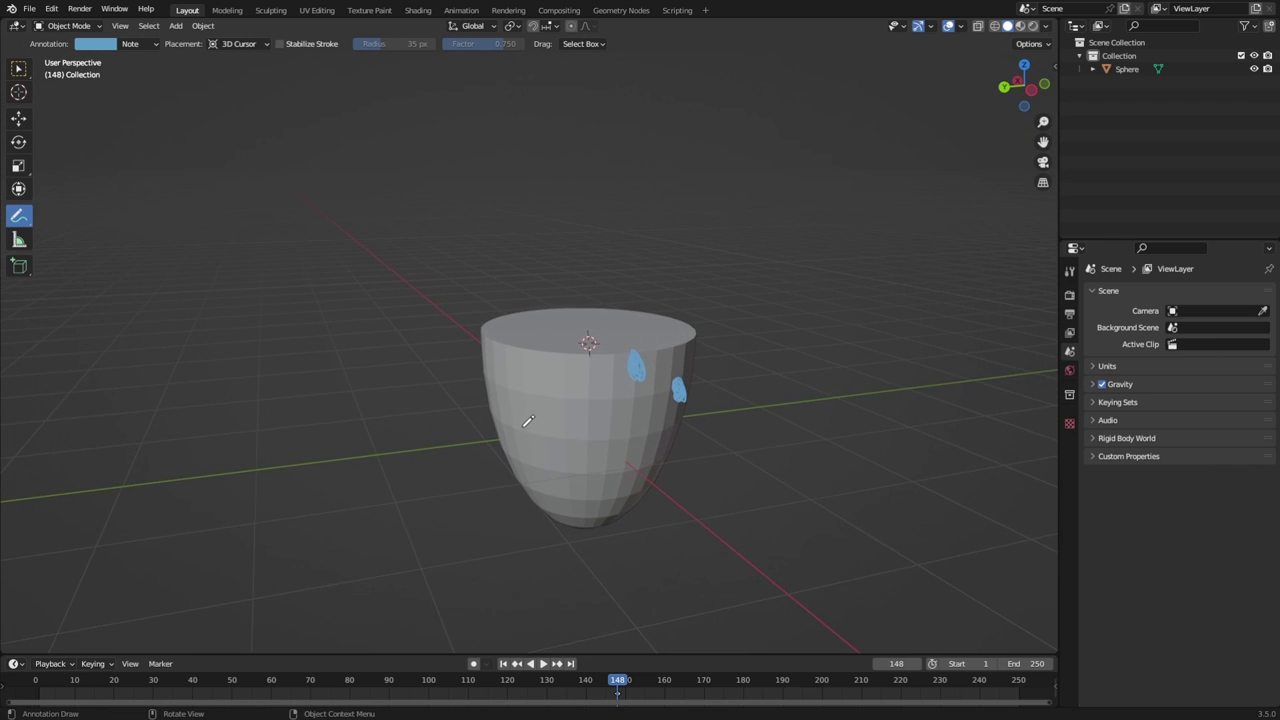
middle_click_drag(424, 411, 446, 396)
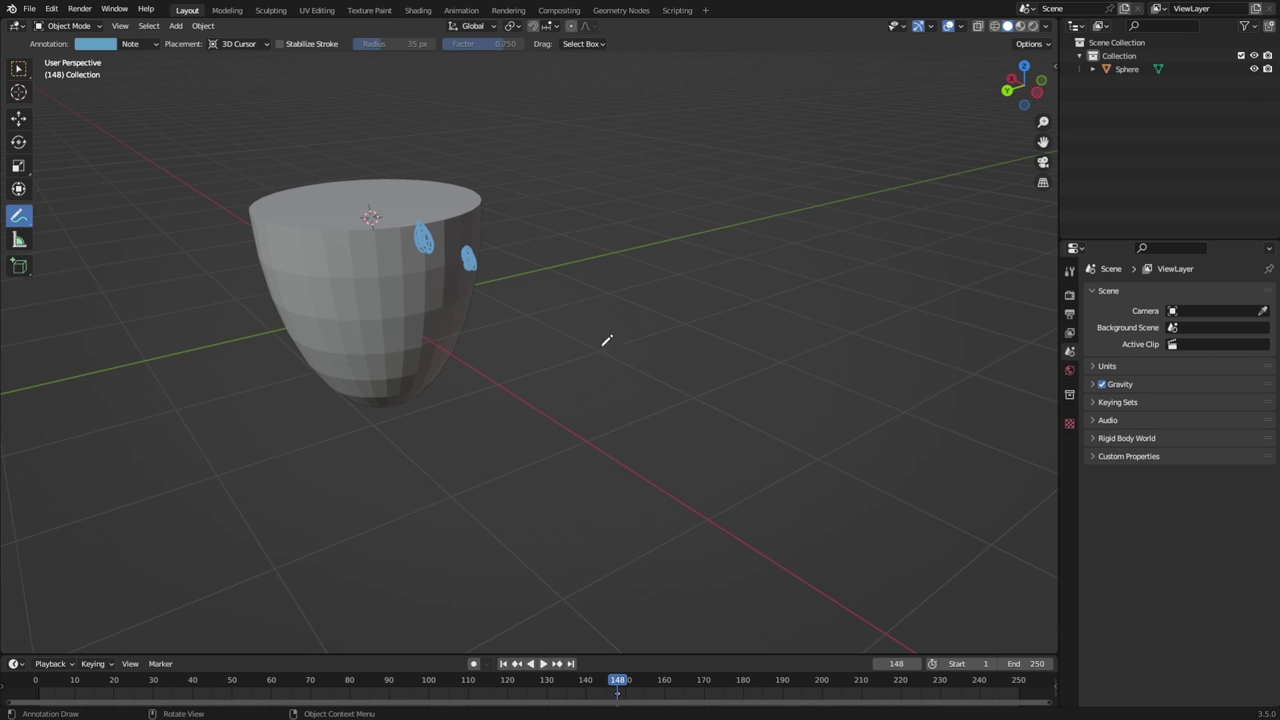
scroll(590, 343, "down", 2)
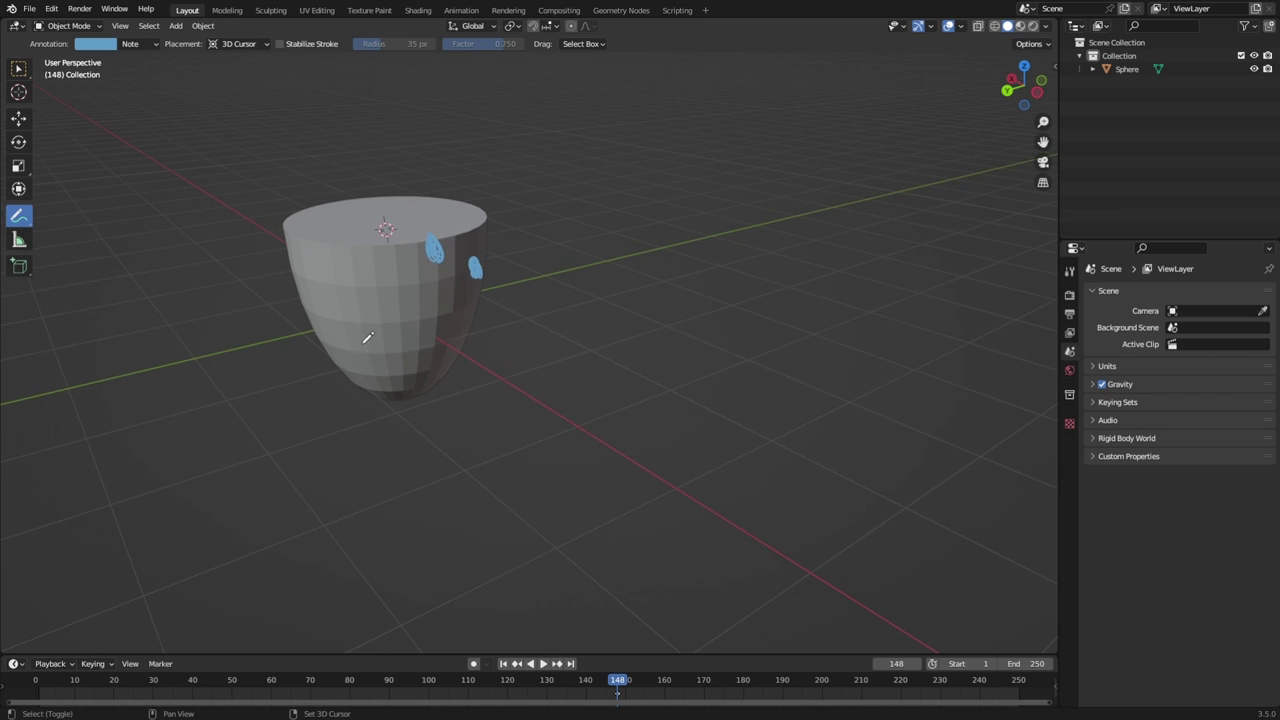
middle_click_drag(366, 338, 347, 429)
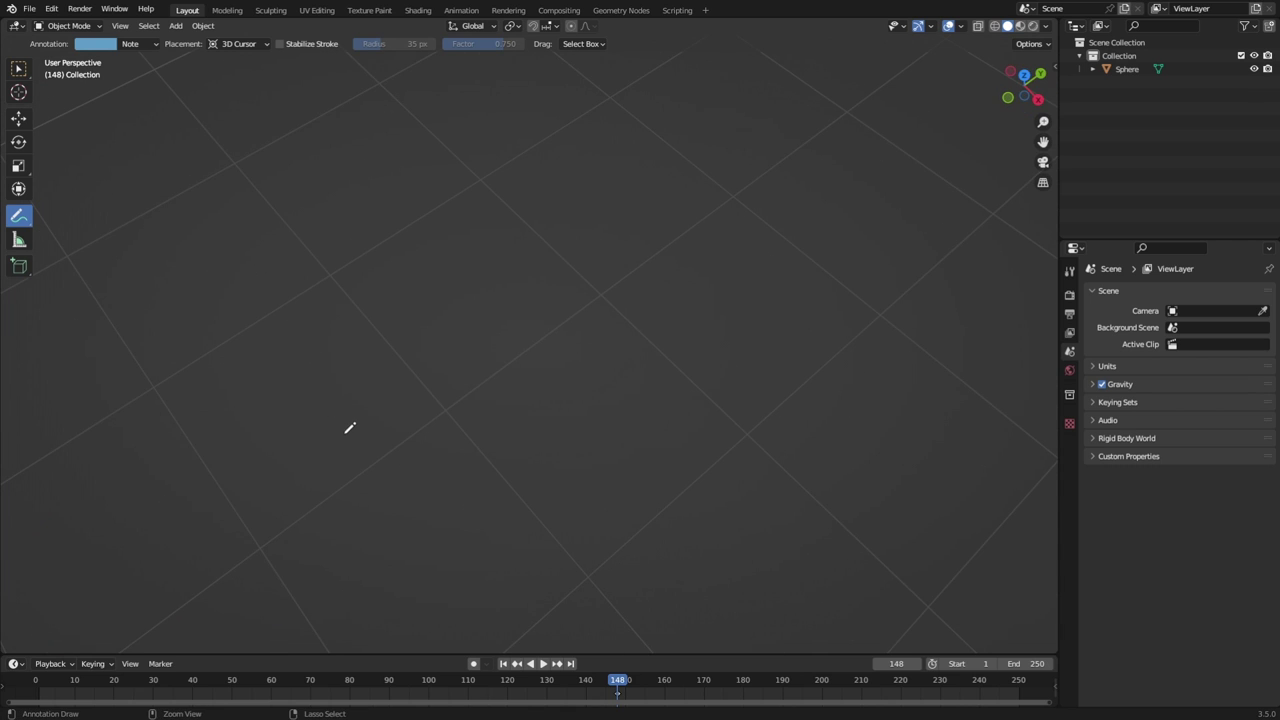
key("ctrl+z")
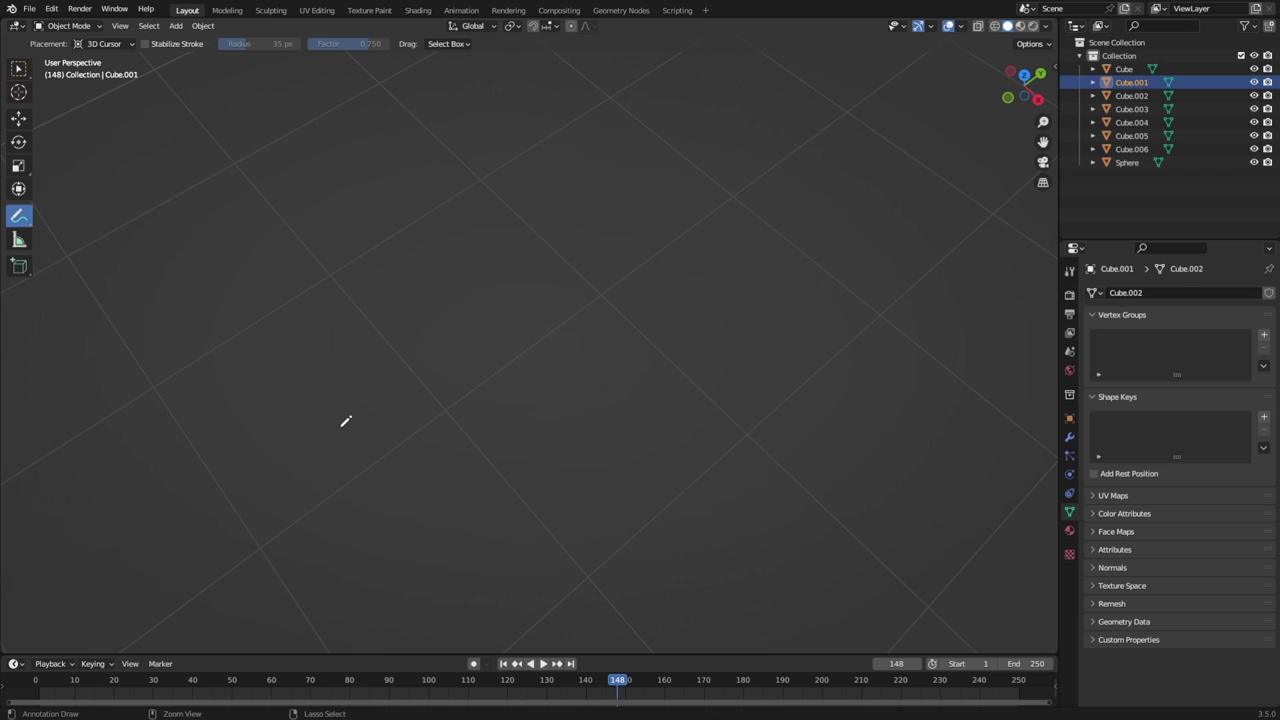
Start a new General file without saving the current changes and delete the default cube.
left_click(28, 9)
mouse_move(50, 23)
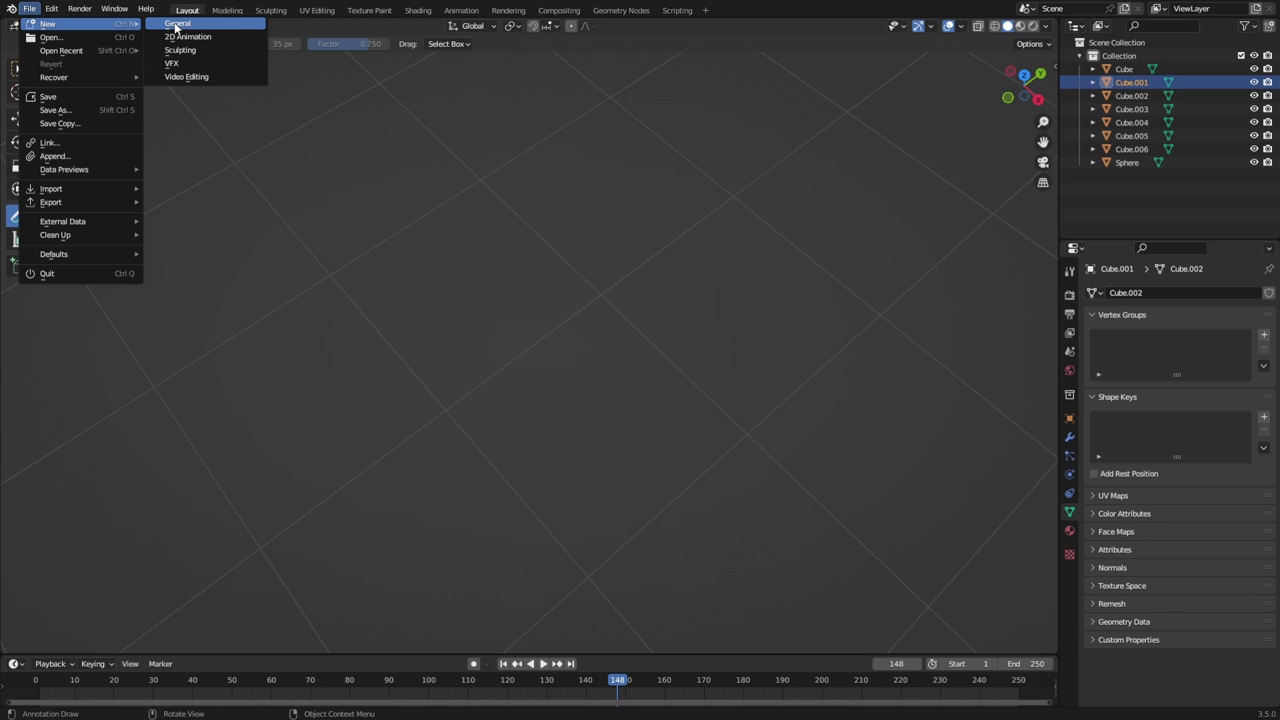
left_click(238, 24)
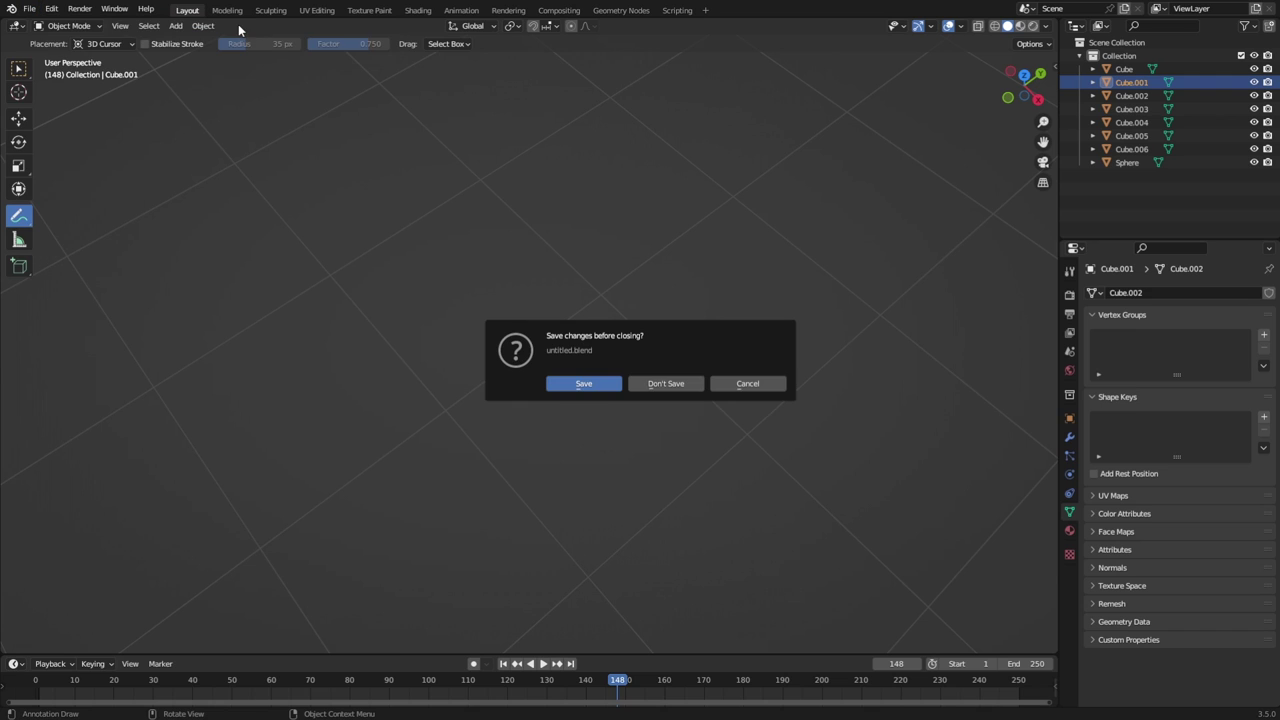
left_click(665, 382)
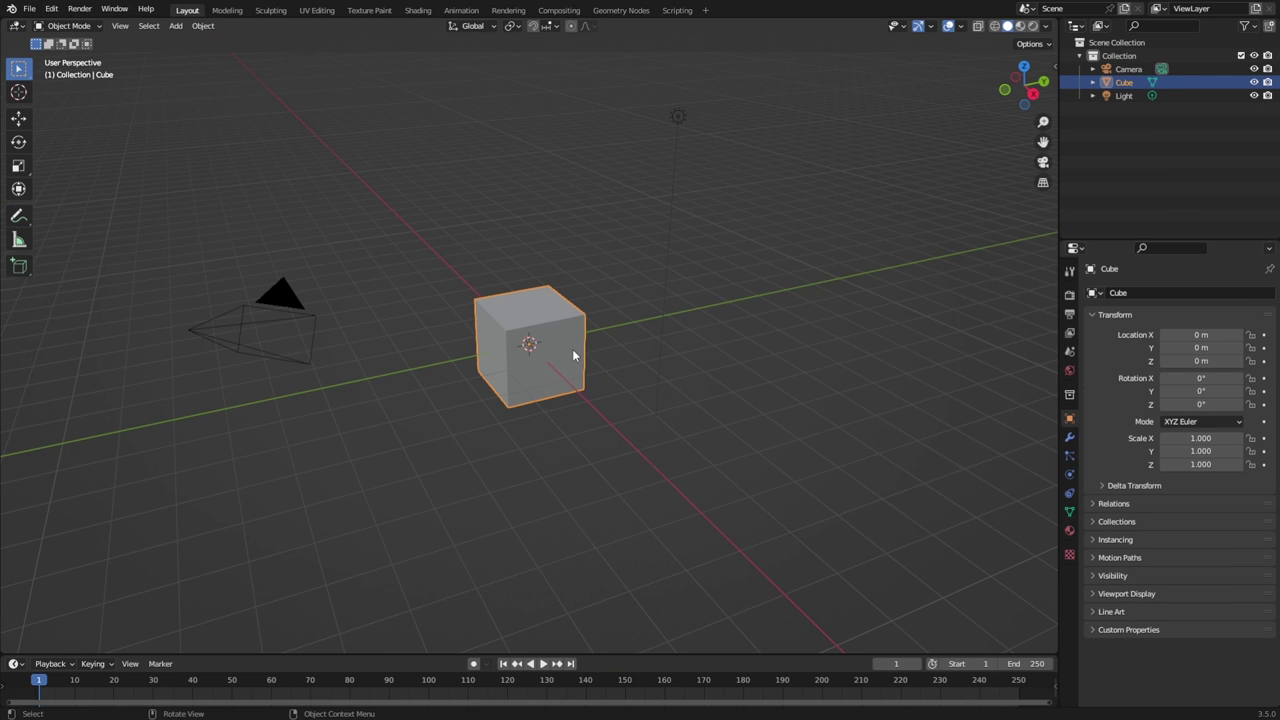
key("Delete")
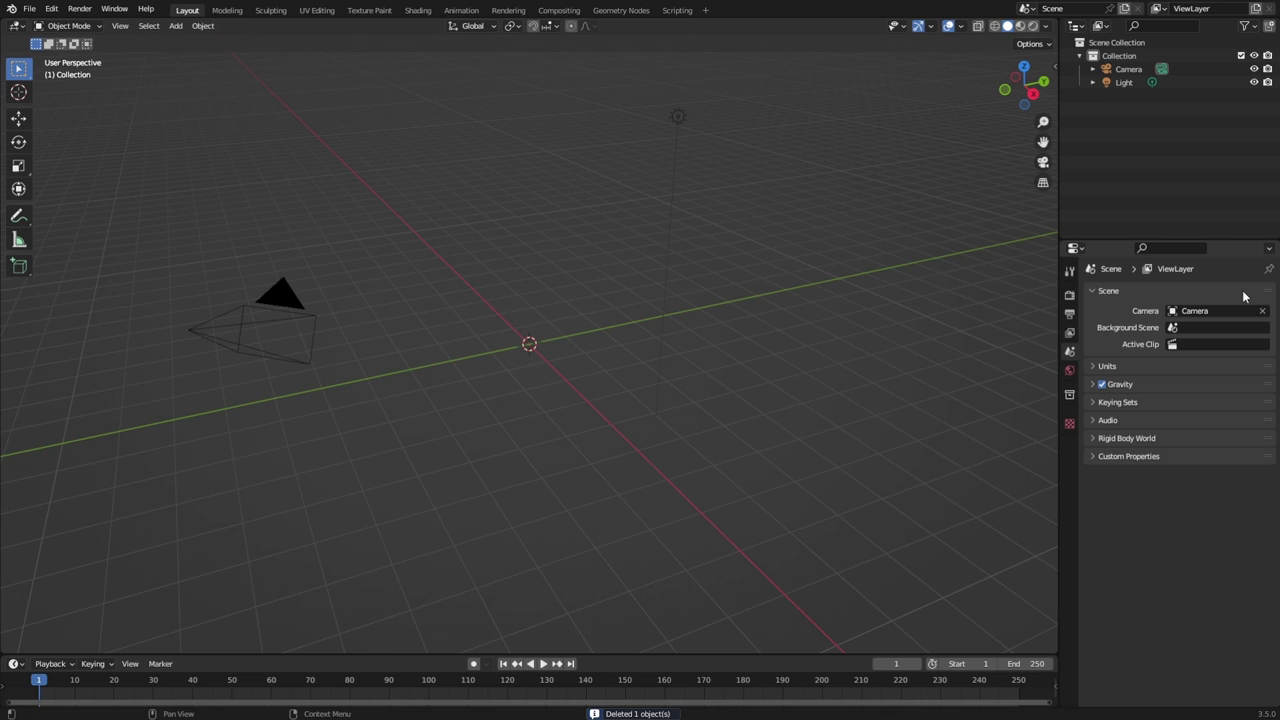
Look through the World, Collection and Texture properties of the new scene.
left_click(1069, 370)
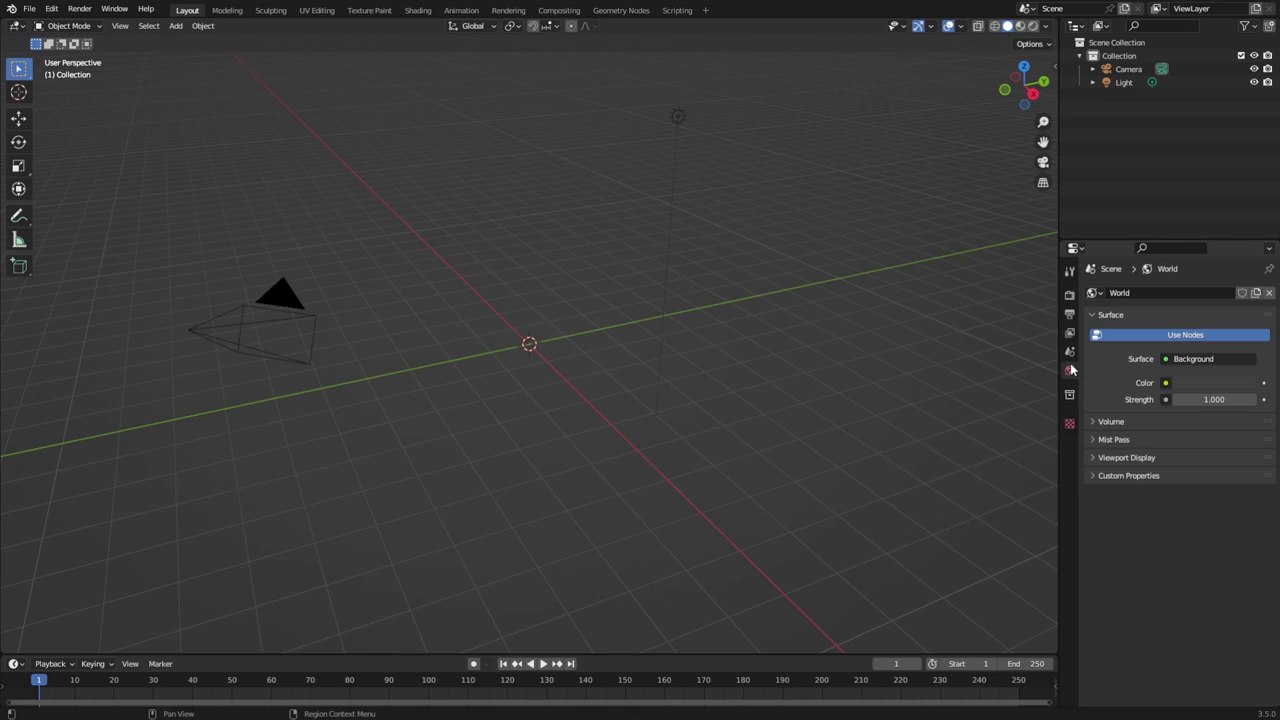
left_click(1069, 395)
left_click(1070, 424)
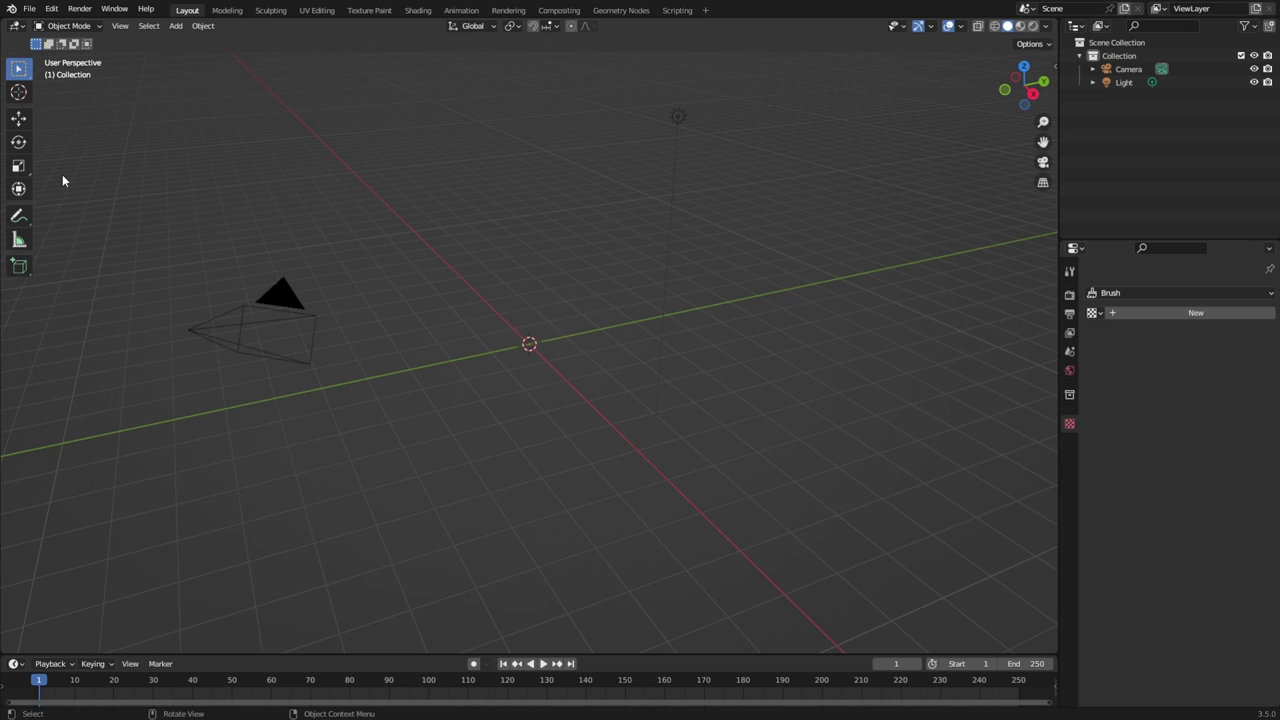
middle_click_drag(505, 109, 722, 278)
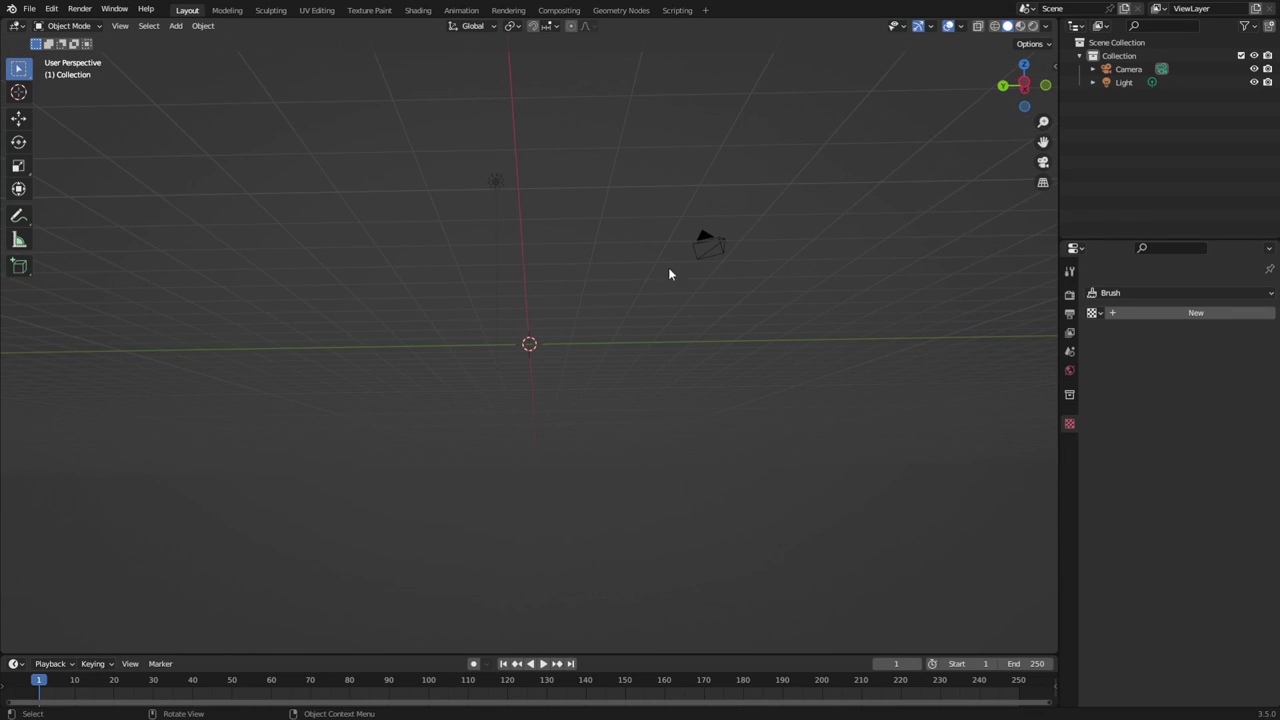
middle_click_drag(428, 254, 676, 342)
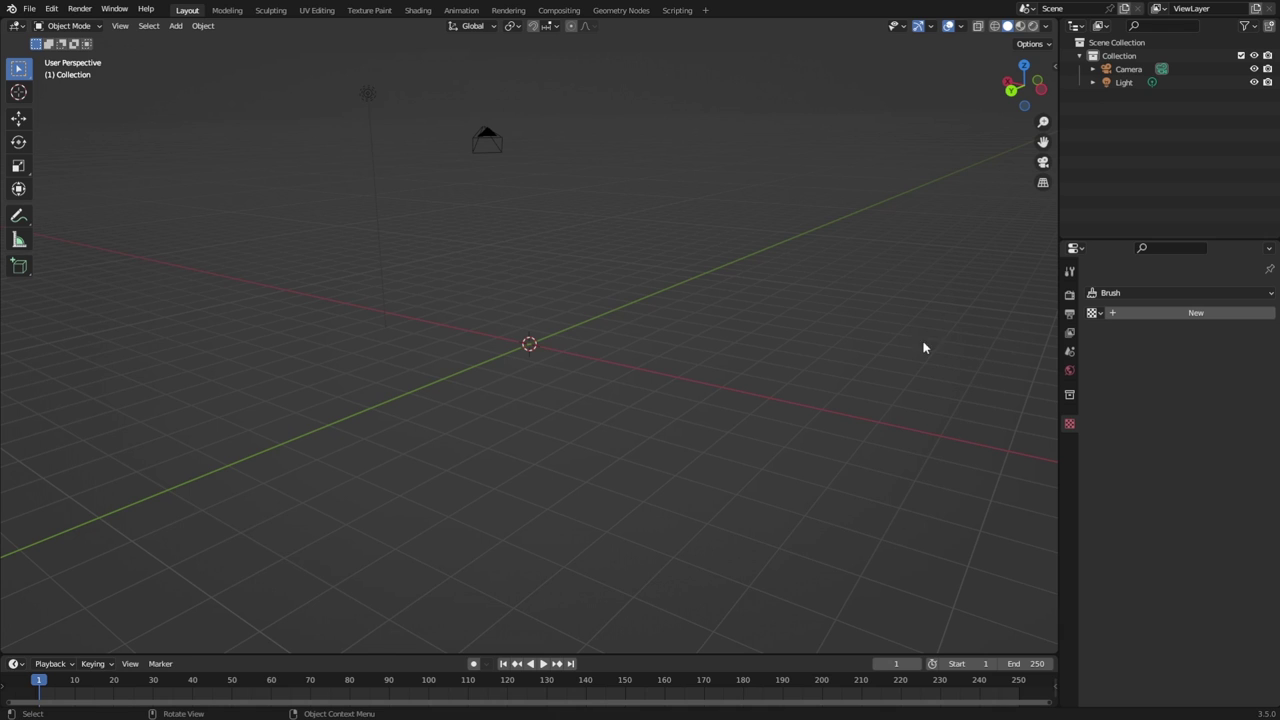
Add a circle mesh at the 3D cursor and delete it.
left_click(130, 26)
left_click(176, 26)
mouse_move(208, 44)
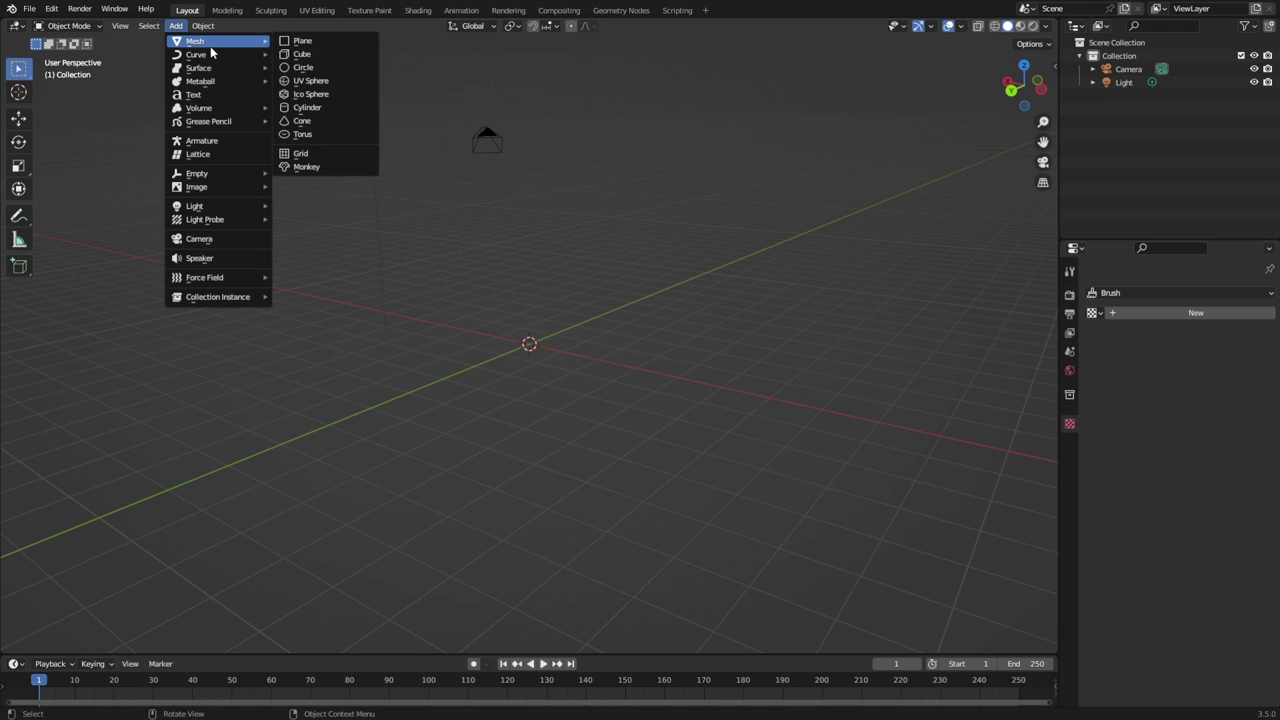
left_click(330, 67)
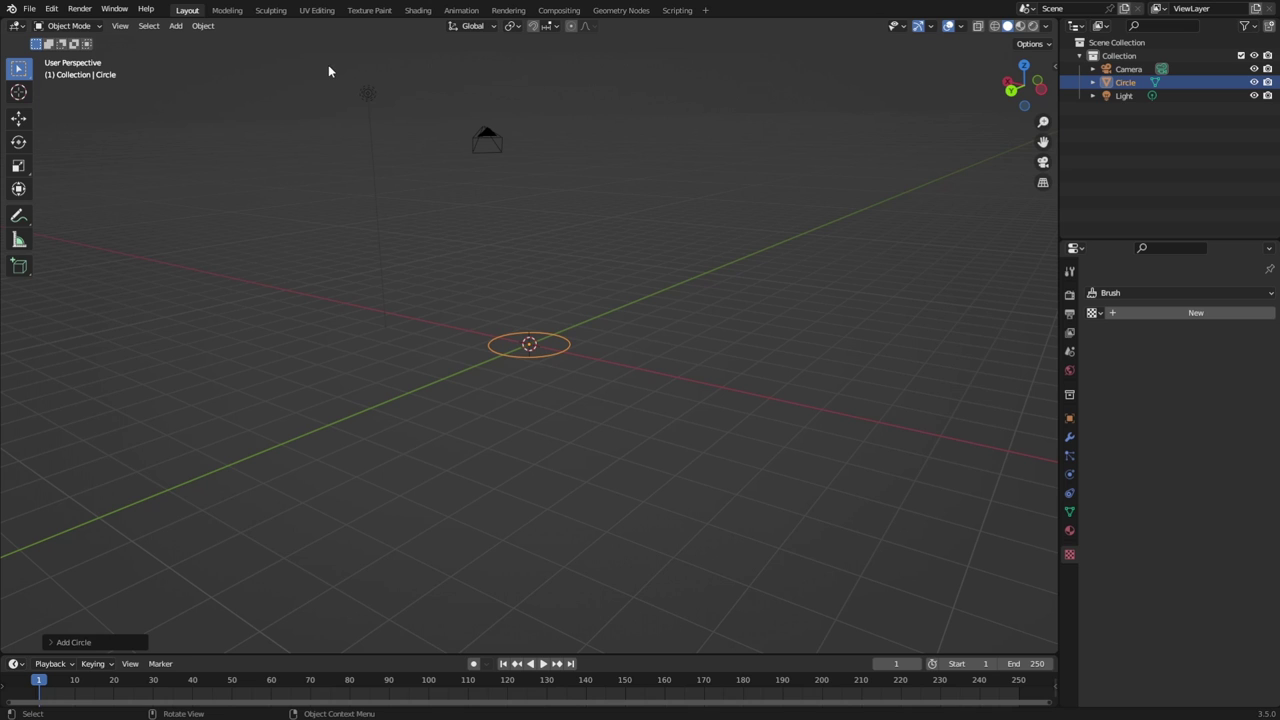
key("Delete")
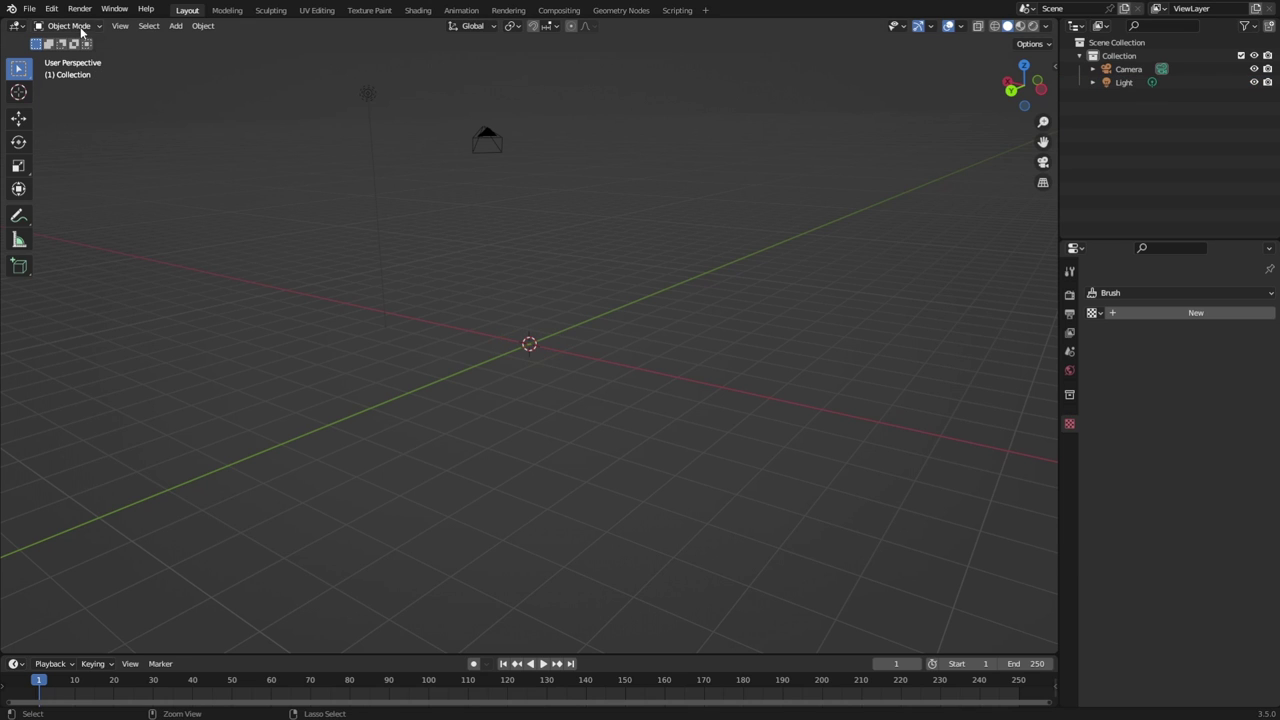
left_click(130, 26)
left_click(130, 26)
left_click(148, 26)
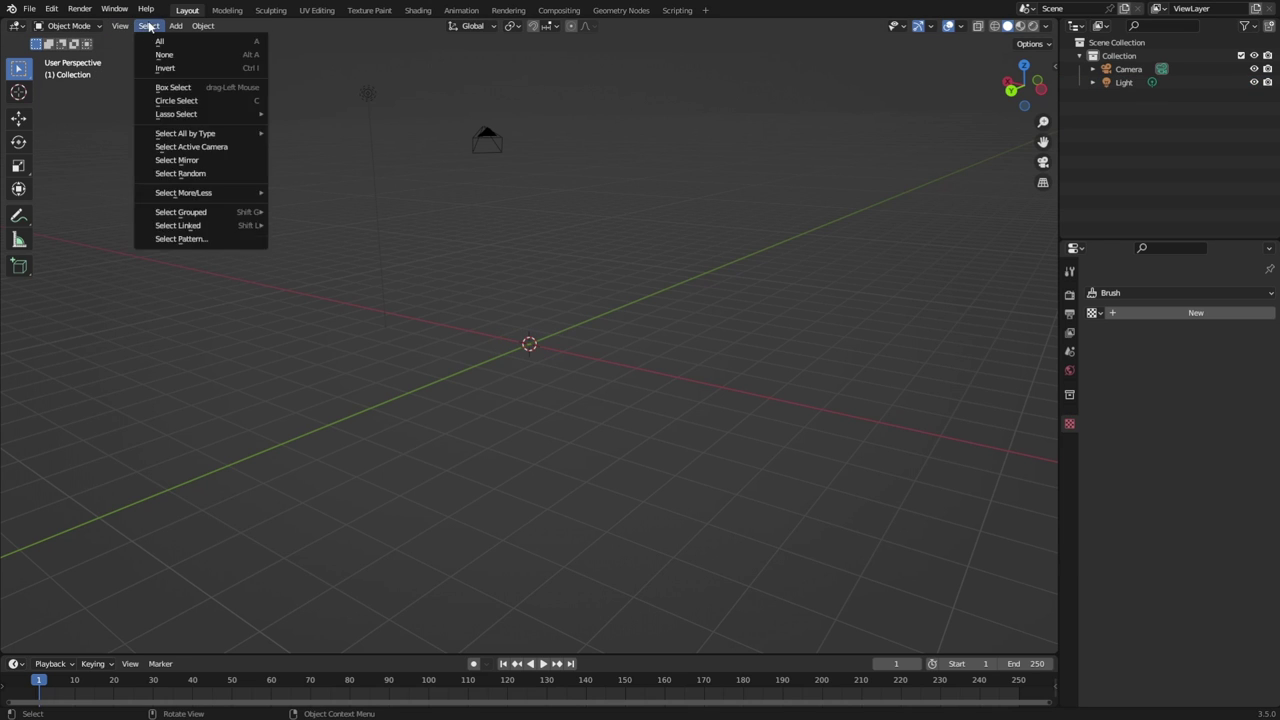
left_click(148, 26)
left_click(90, 26)
Add a UV sphere mesh at the 3D cursor.
left_click(175, 26)
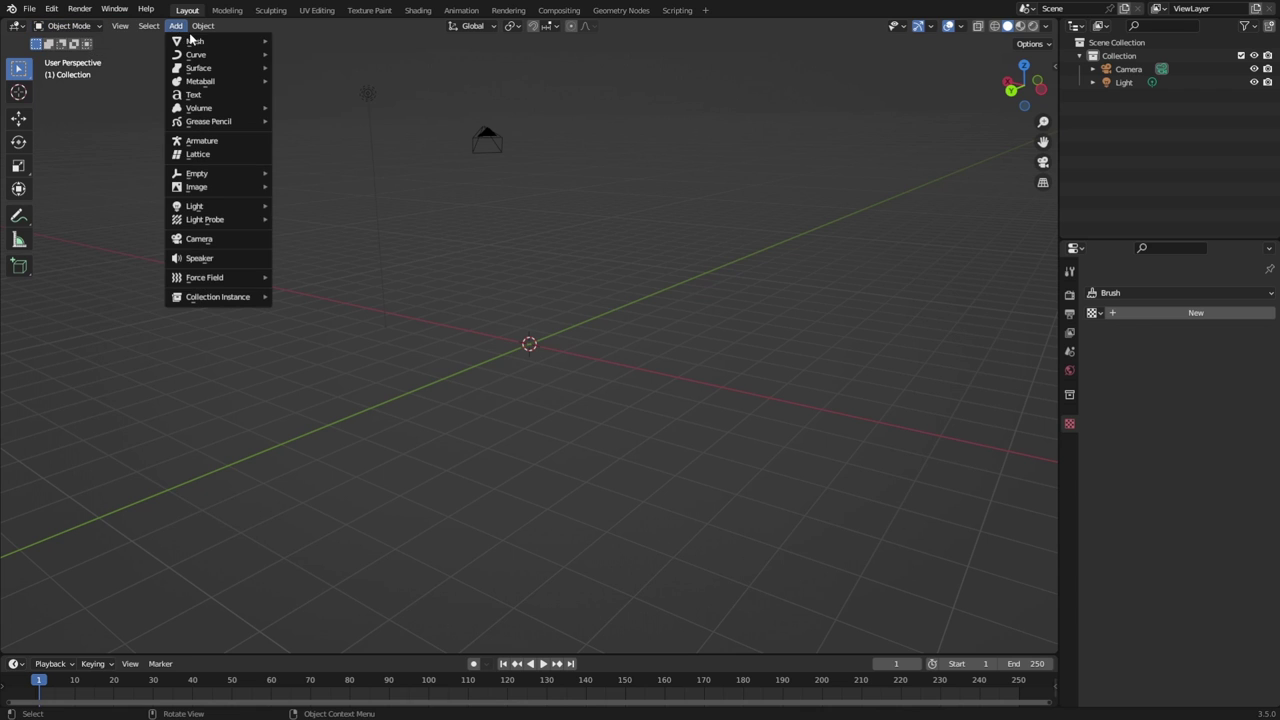
mouse_move(250, 41)
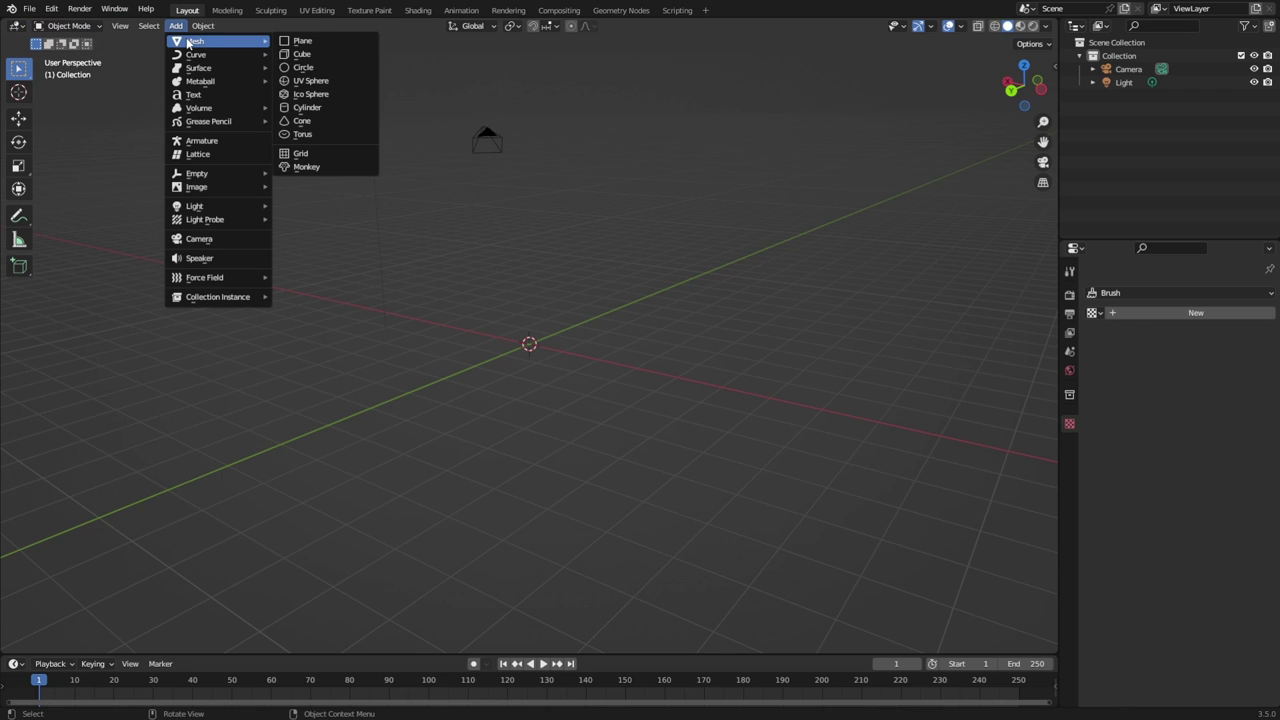
left_click(329, 80)
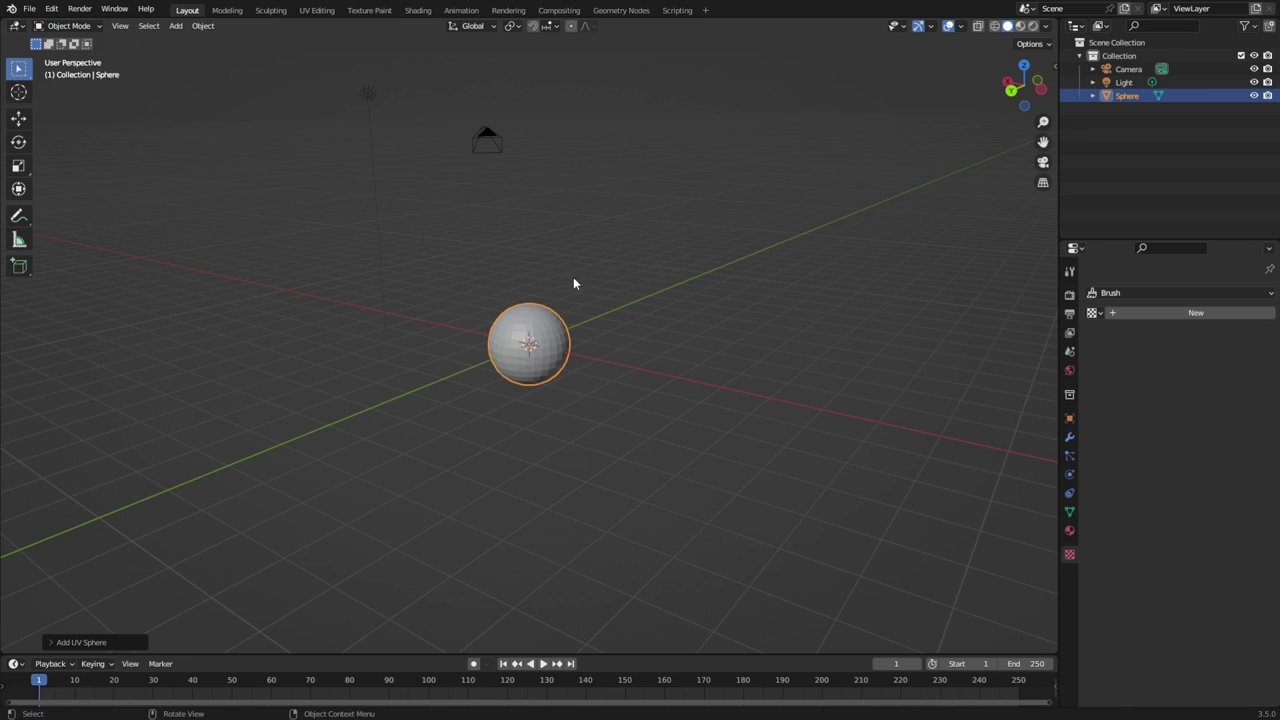
scroll(520, 317, "up", 5)
scroll(692, 316, "up", 2)
middle_click_drag(692, 318, 664, 358)
Raise the new UV sphere's segment count, entering 100 segments and keeping 16 rings.
left_click(66, 640)
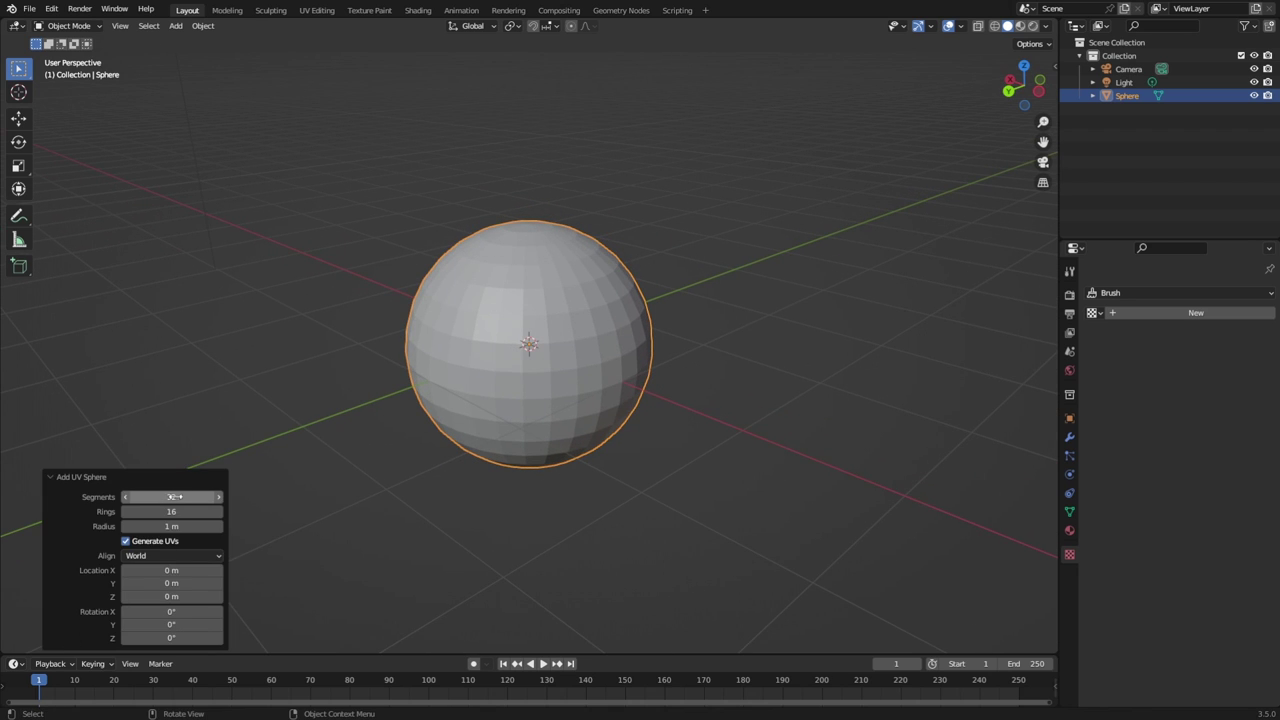
left_click(220, 497)
left_click(178, 495)
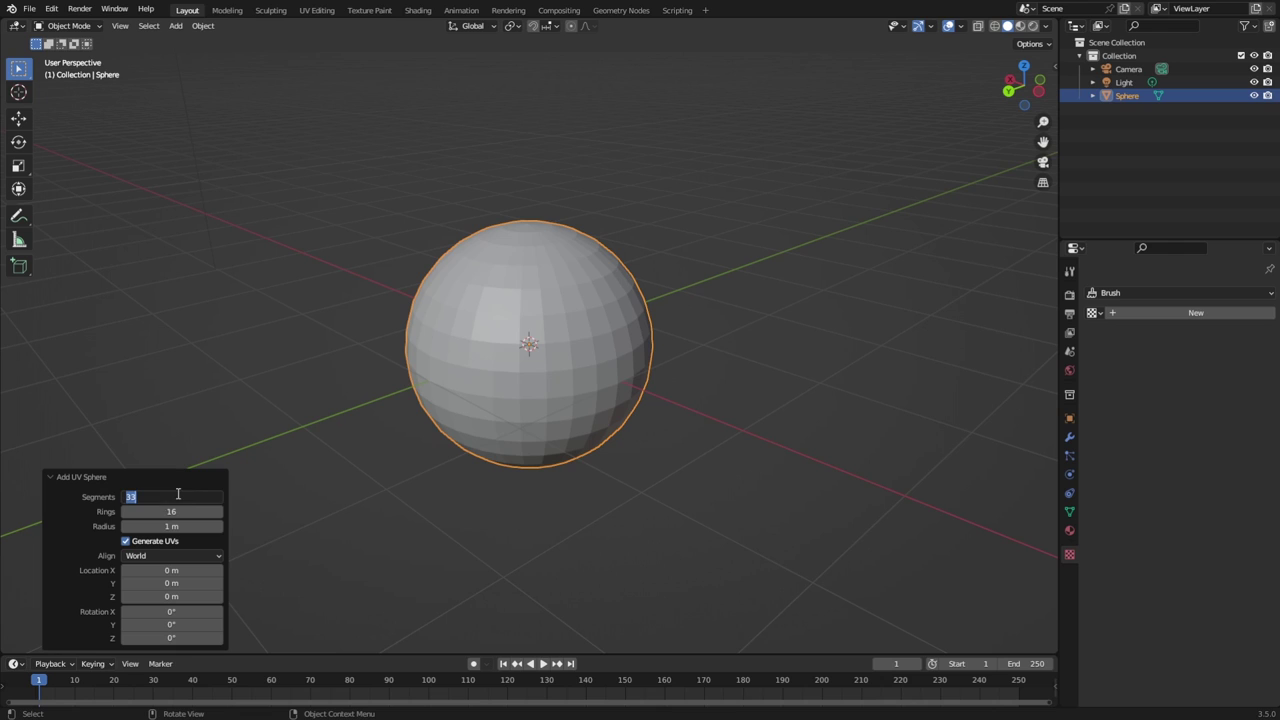
type("100")
key("Return")
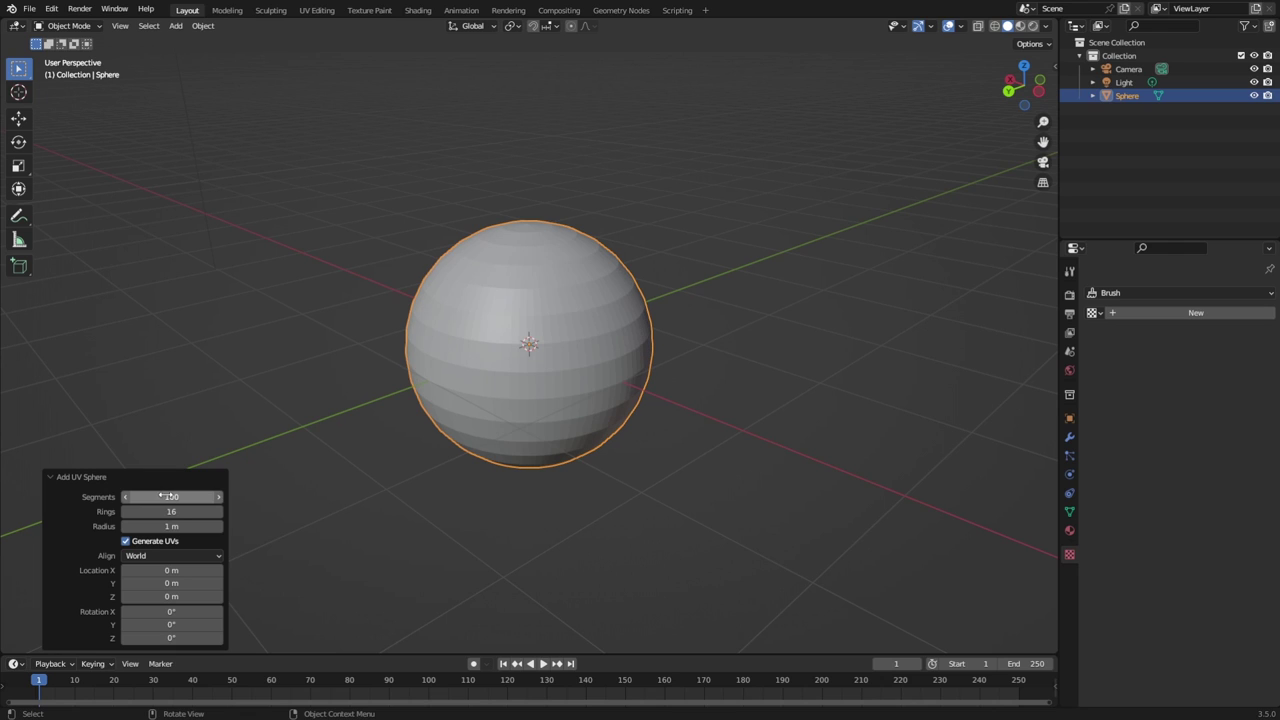
left_click(168, 496)
type("00")
key("Return")
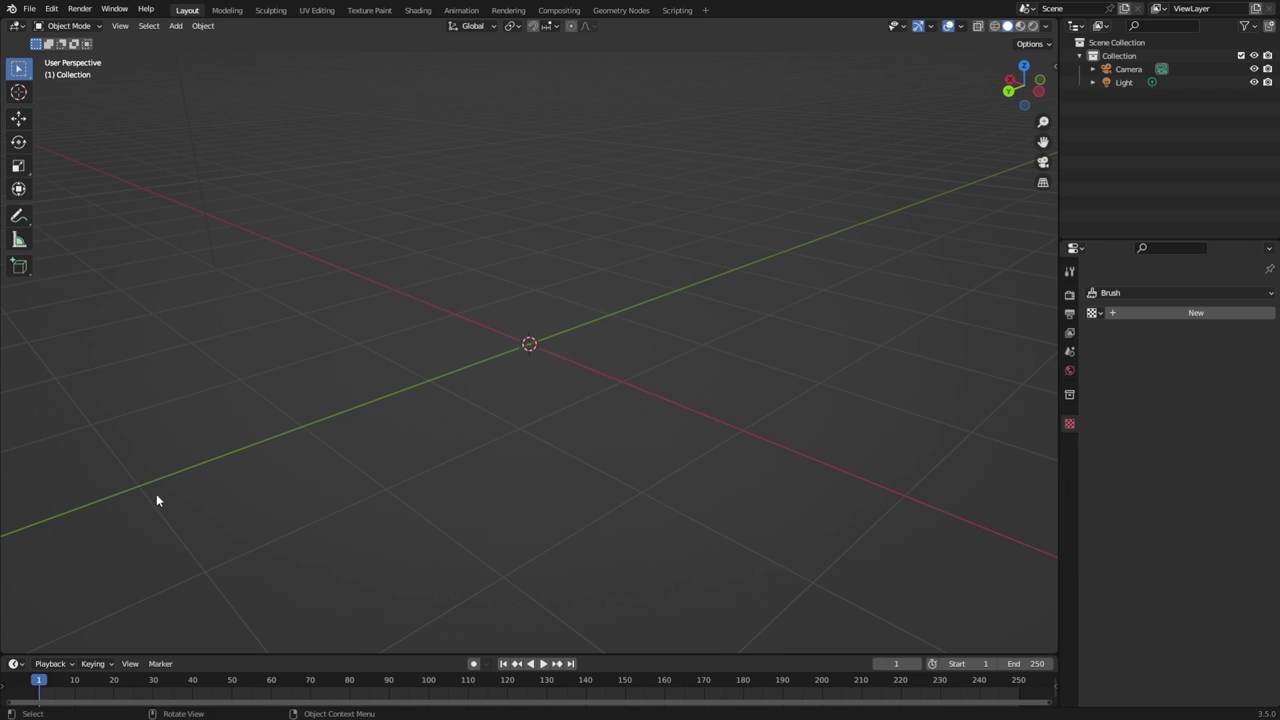
Activate the Move, Rotate and Scale tools in turn, ending on Scale.
middle_click_drag(288, 380, 526, 369)
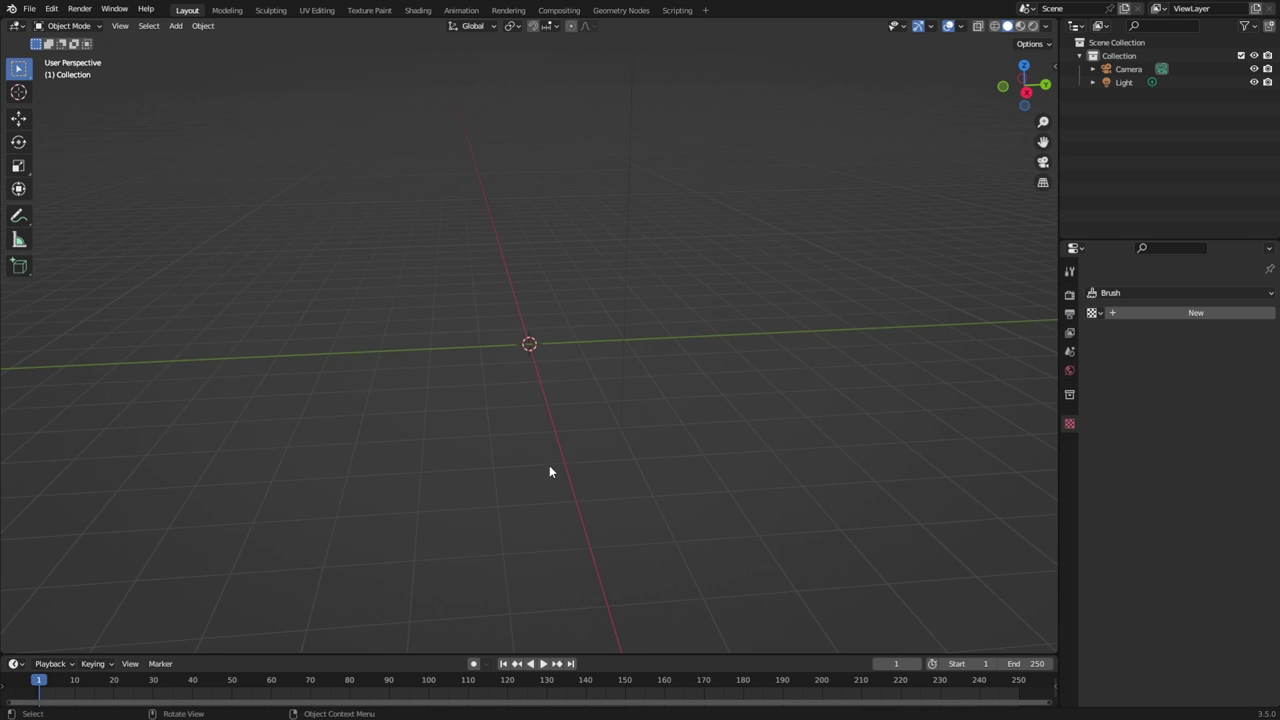
middle_click_drag(551, 469, 448, 465)
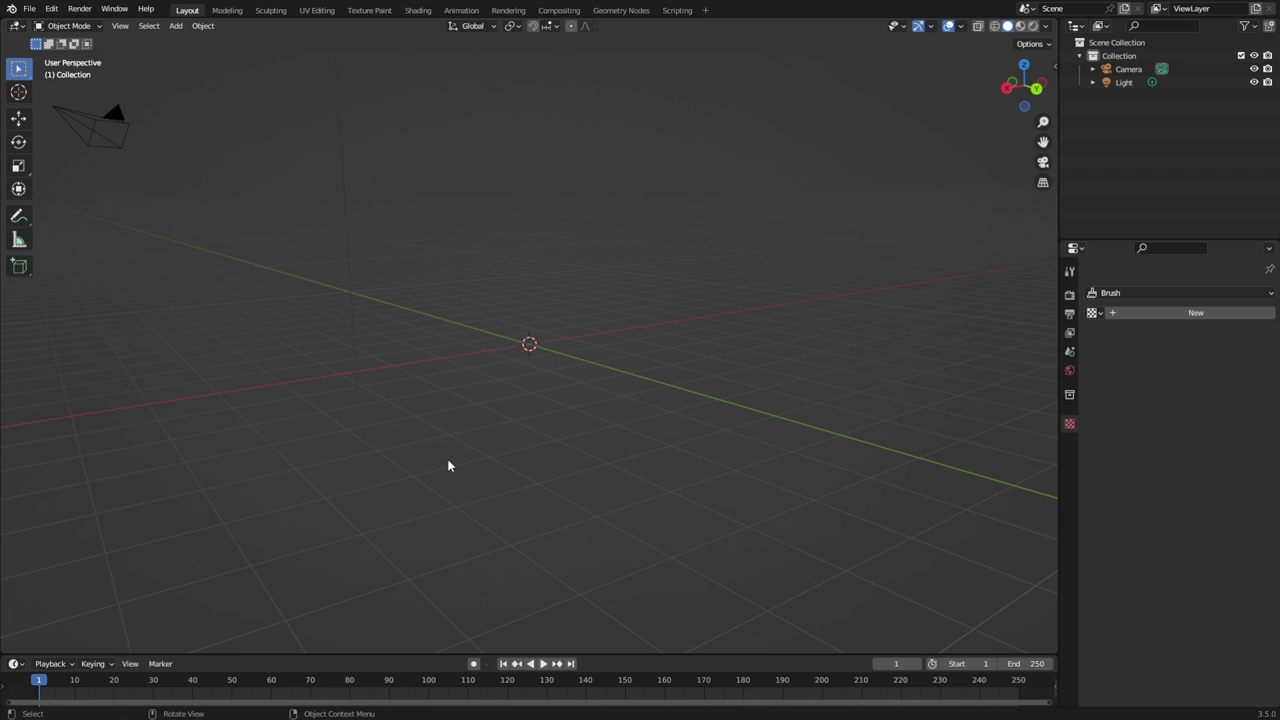
left_click(24, 126)
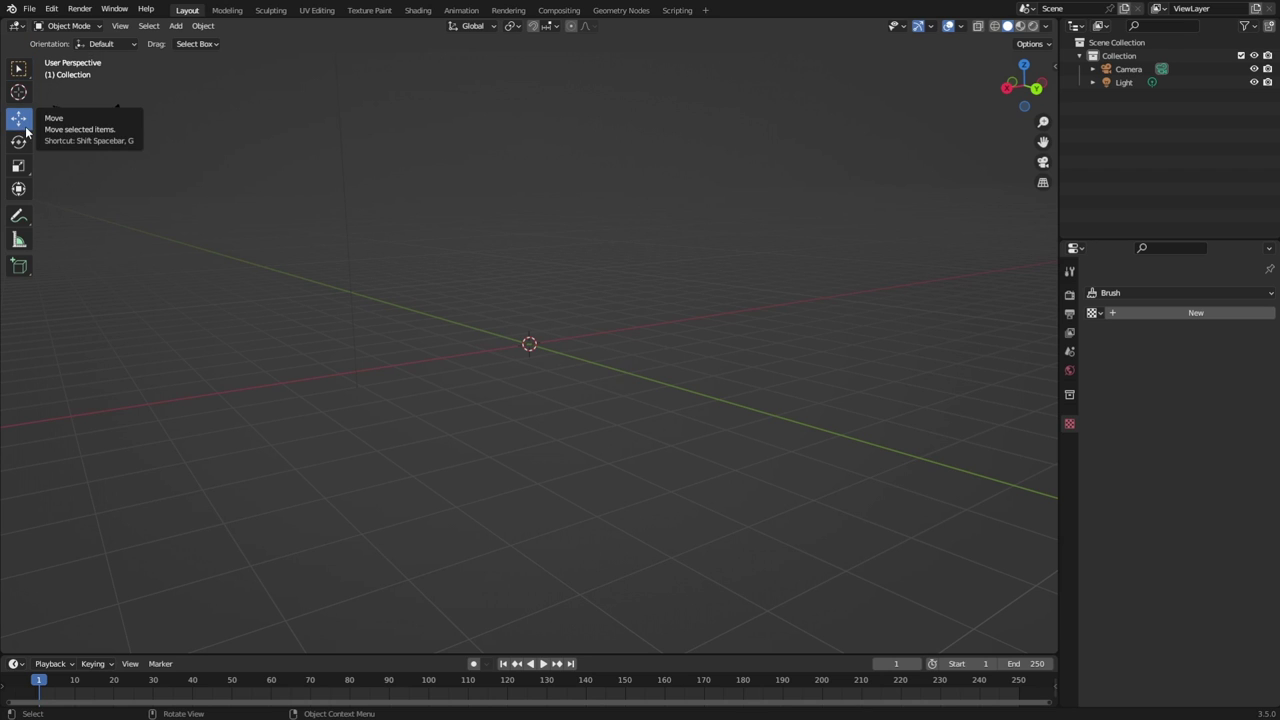
left_click(18, 141)
left_click(18, 170)
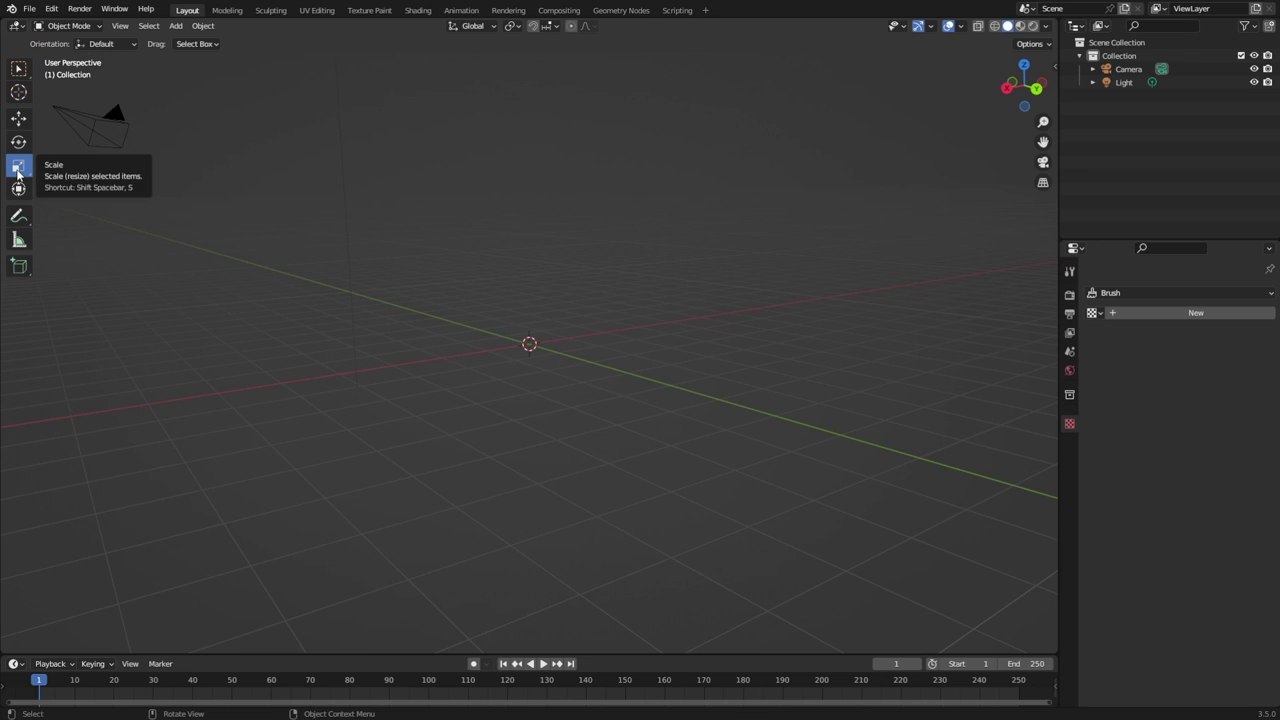
Add a fresh UV sphere at the world origin between the axis lines.
left_click(178, 26)
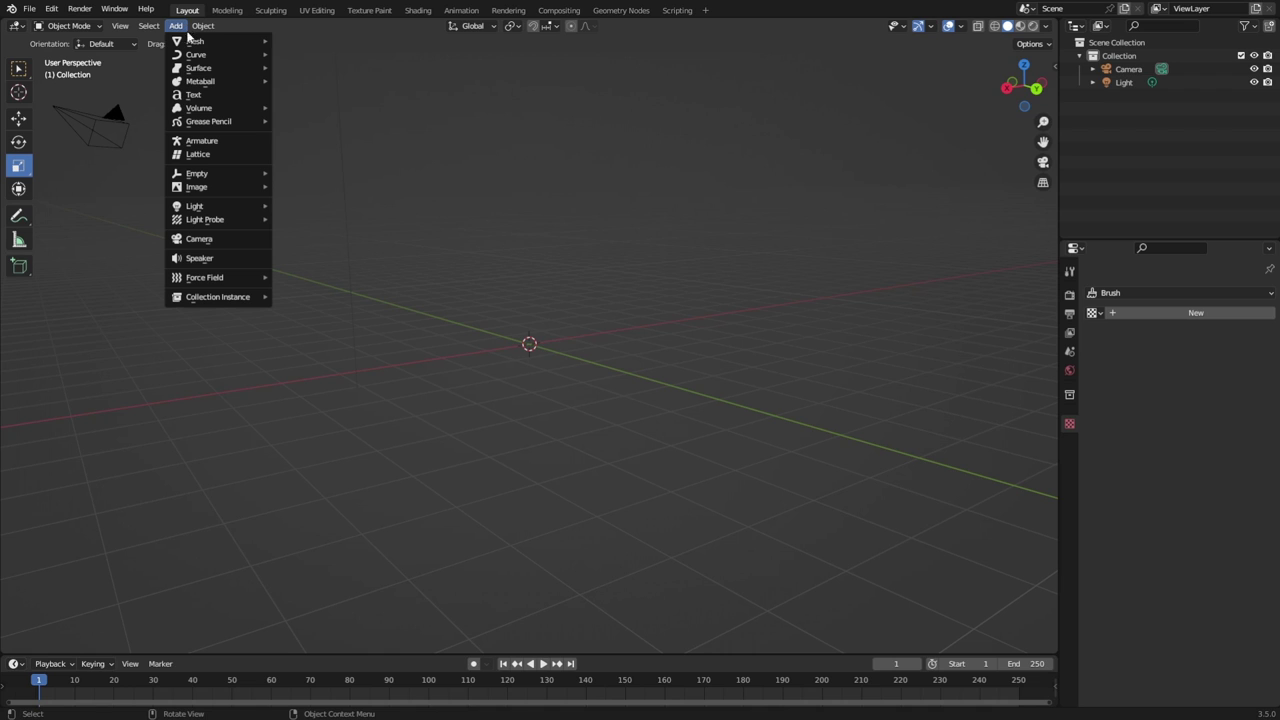
mouse_move(192, 41)
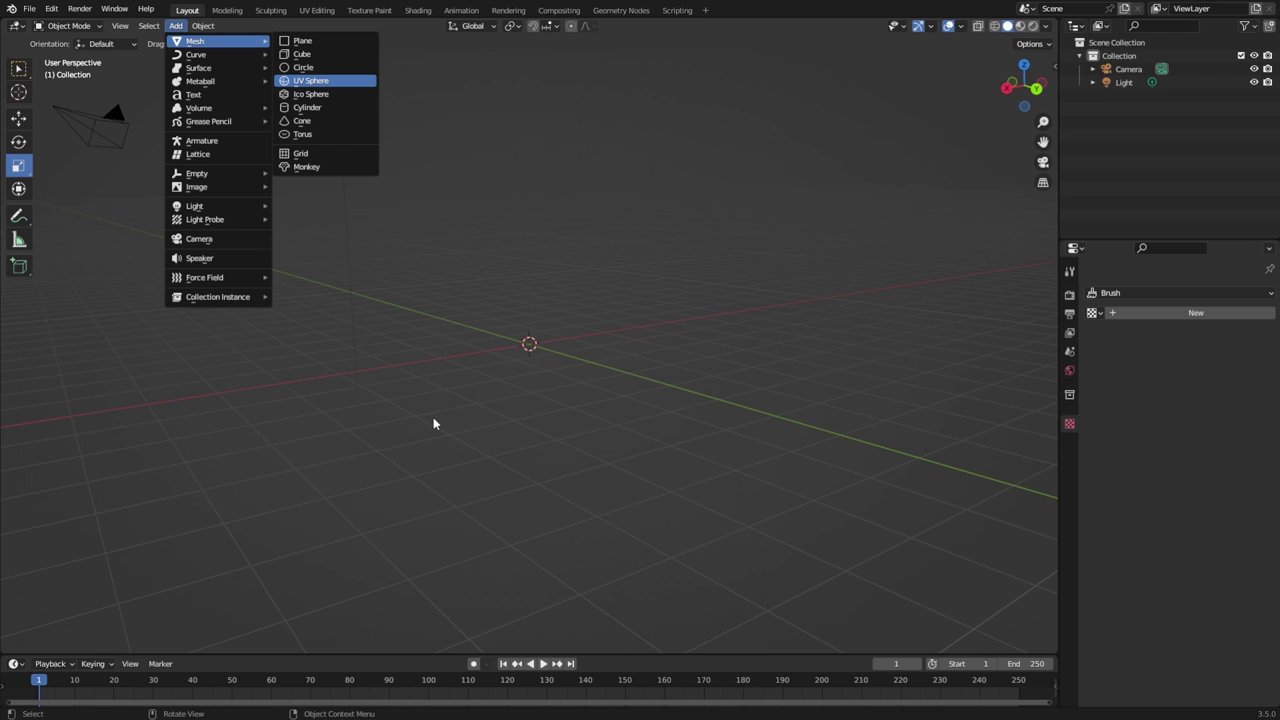
key("Return")
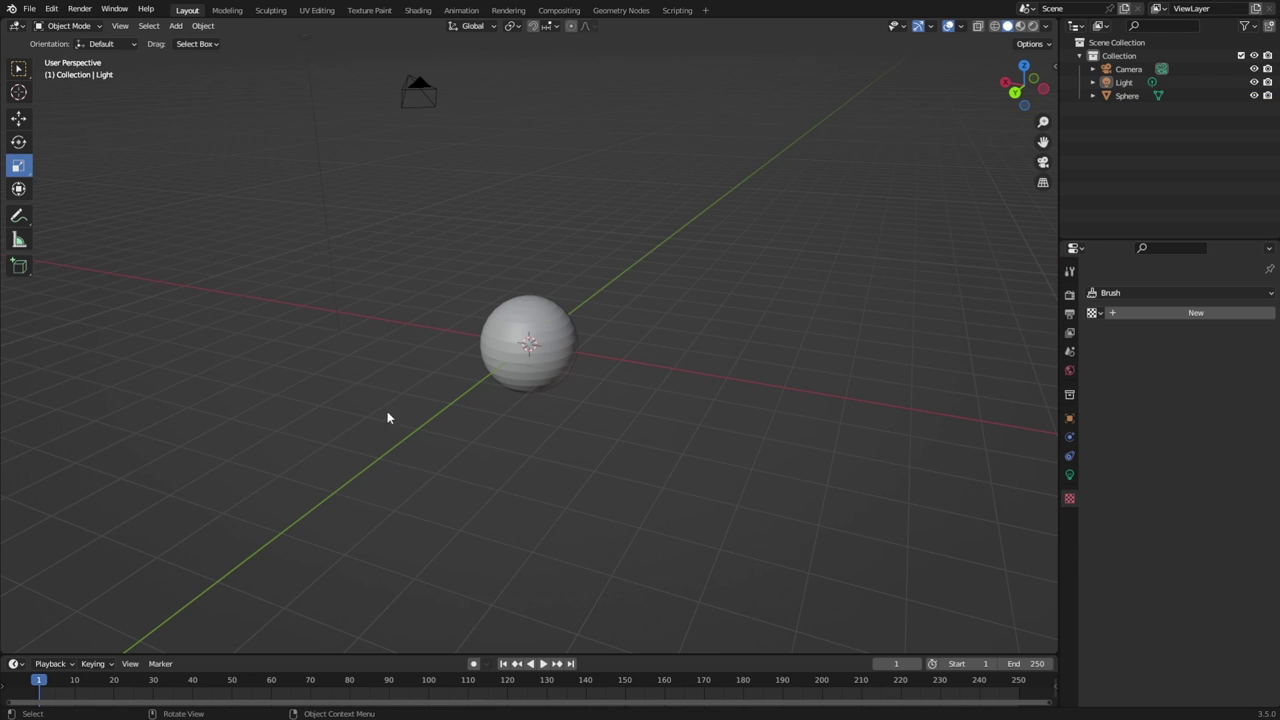
middle_click_drag(389, 417, 381, 340)
scroll(520, 349, "up", 7)
scroll(532, 337, "down", 2)
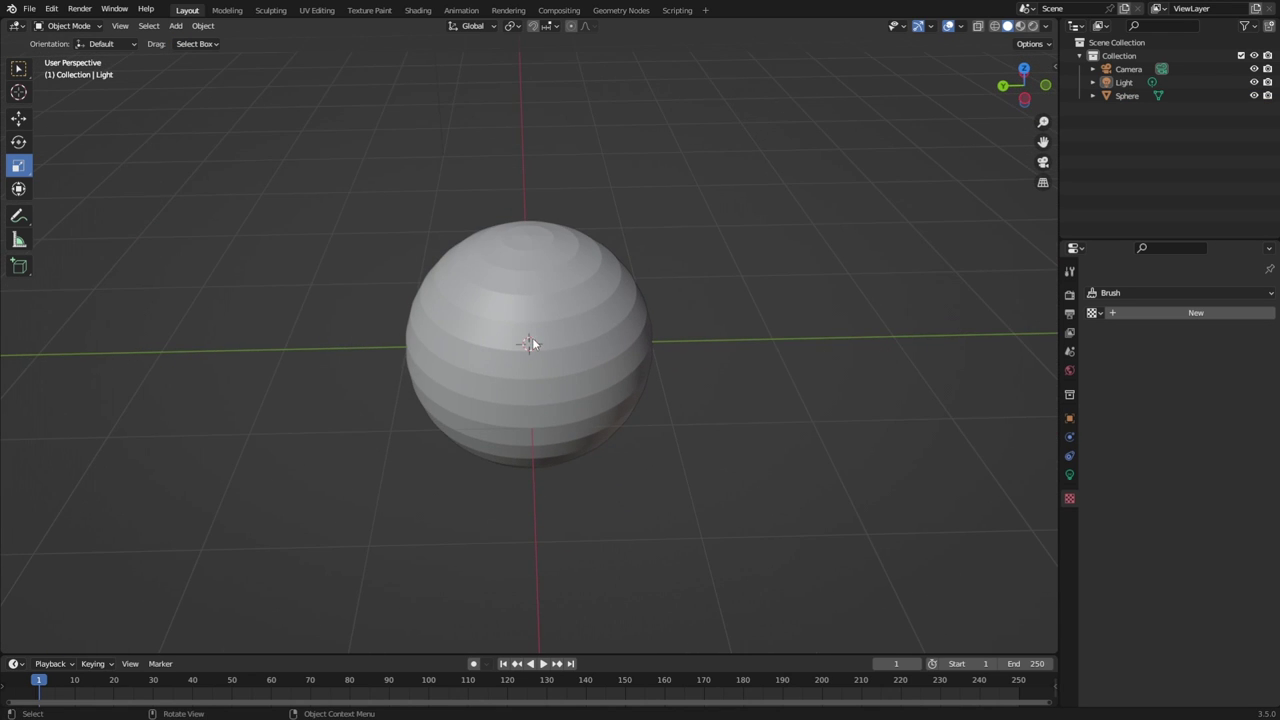
left_click(532, 337)
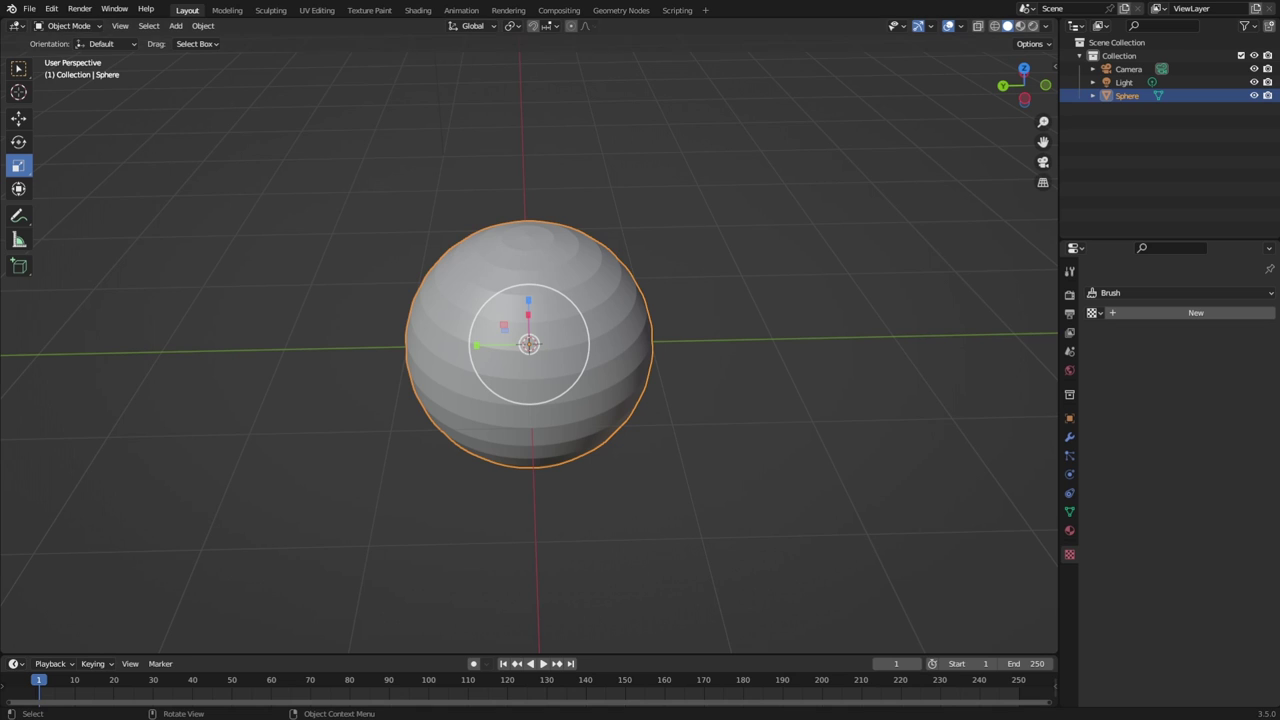
left_click(68, 26)
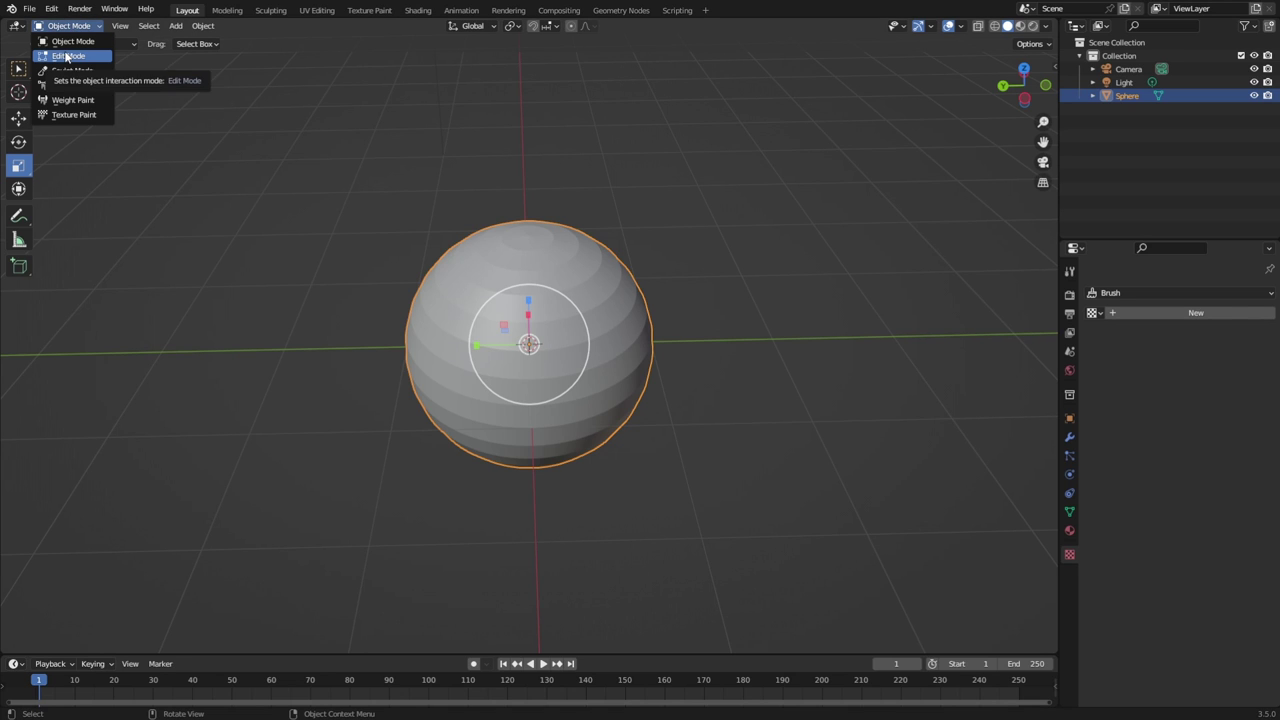
left_click(73, 42)
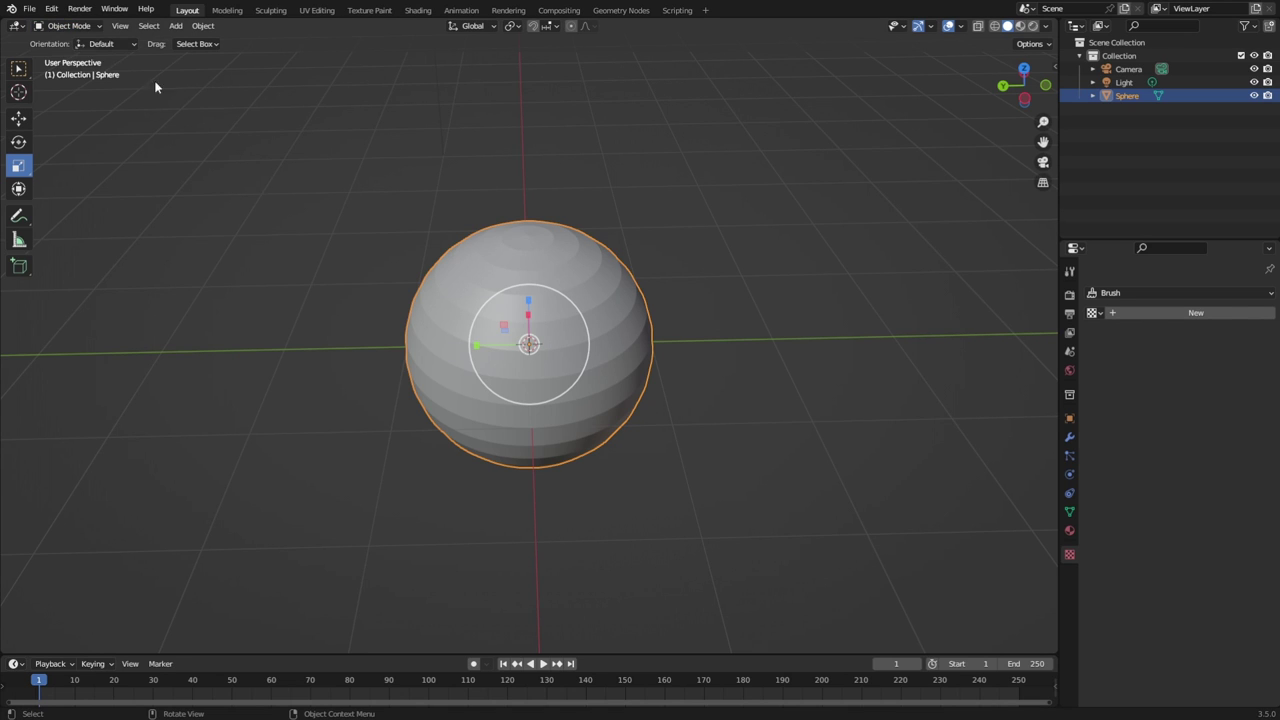
Reopen the UV sphere's creation settings and set its segment count to 32.
left_click(317, 353)
key("F9")
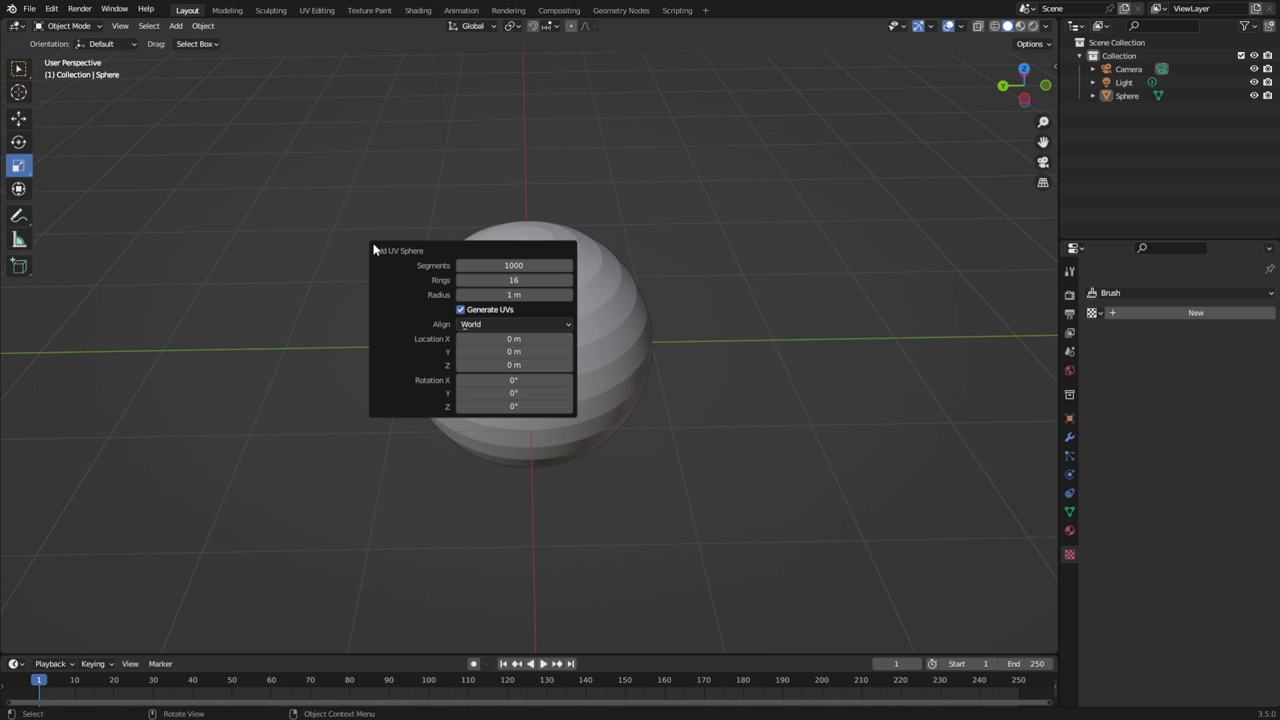
left_click(520, 266)
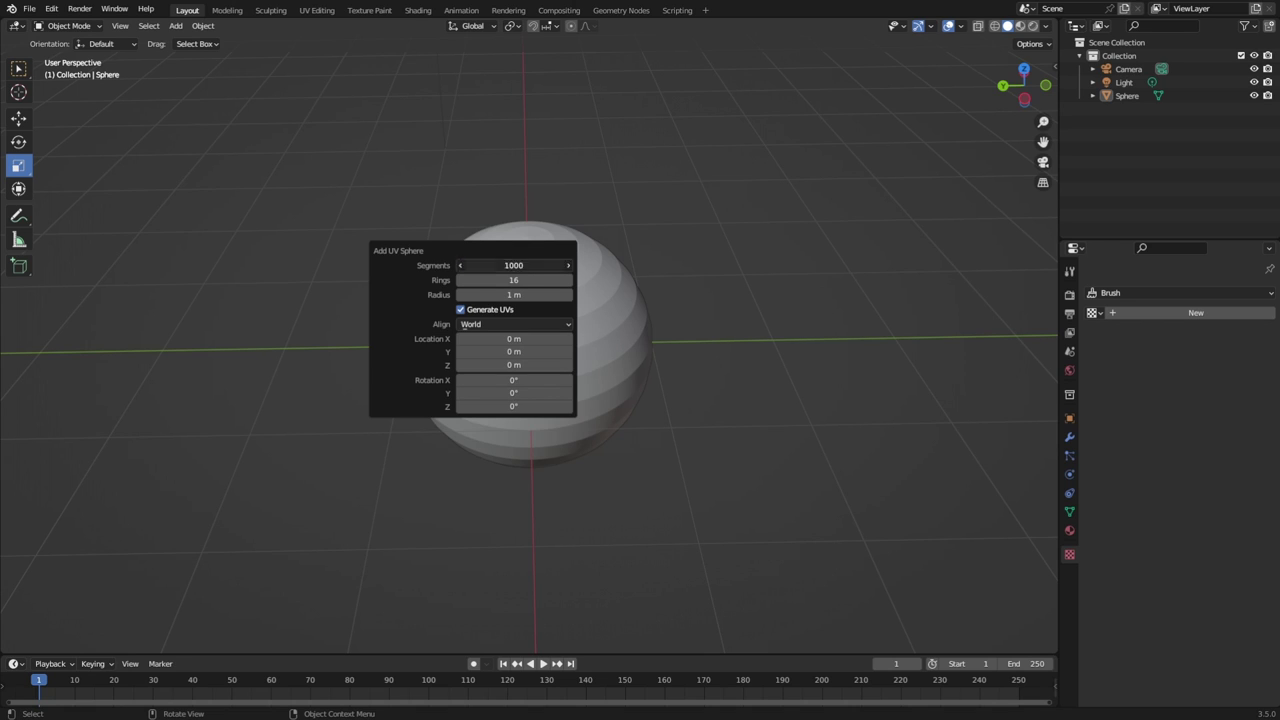
key("BackSpace")
key("BackSpace")
key("BackSpace")
type("32")
key("Return")
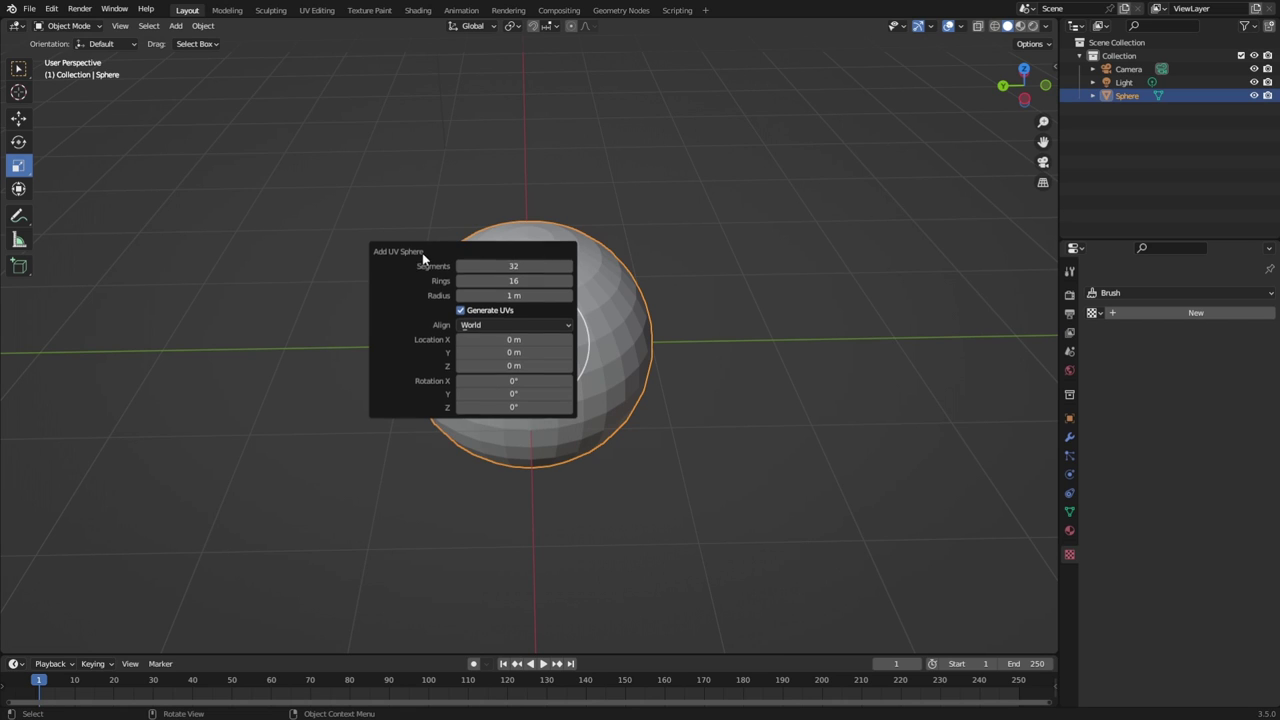
Move the creation settings away from the sphere and increase its ring count for finer horizontal bands.
left_click_drag(423, 255, 220, 220)
left_click(308, 227)
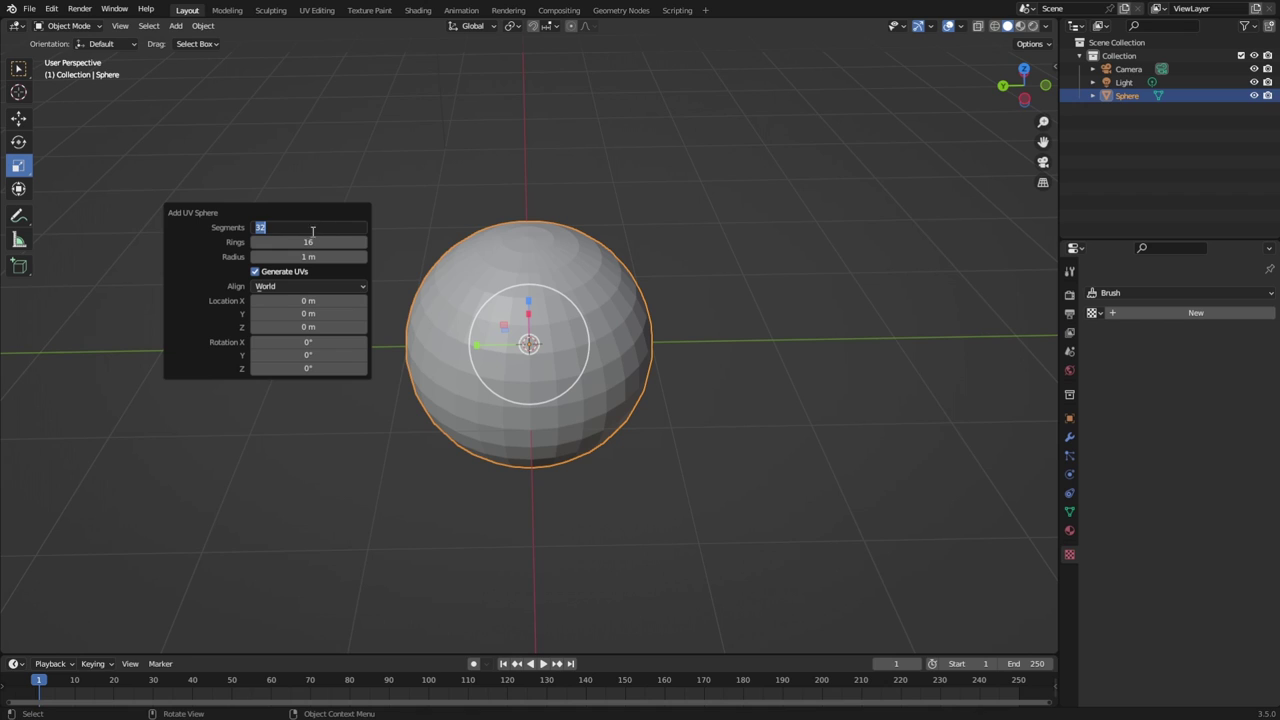
key("Escape")
left_click(310, 241)
double_click(308, 242)
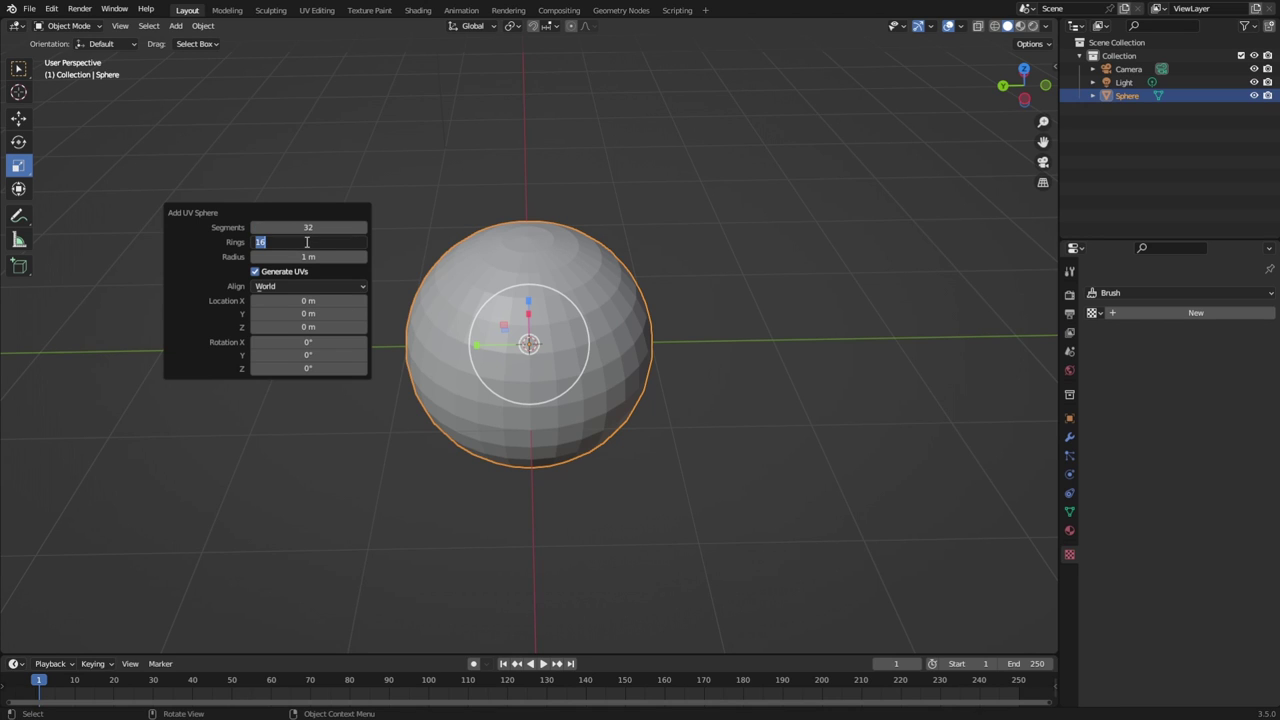
type("12")
key("Return")
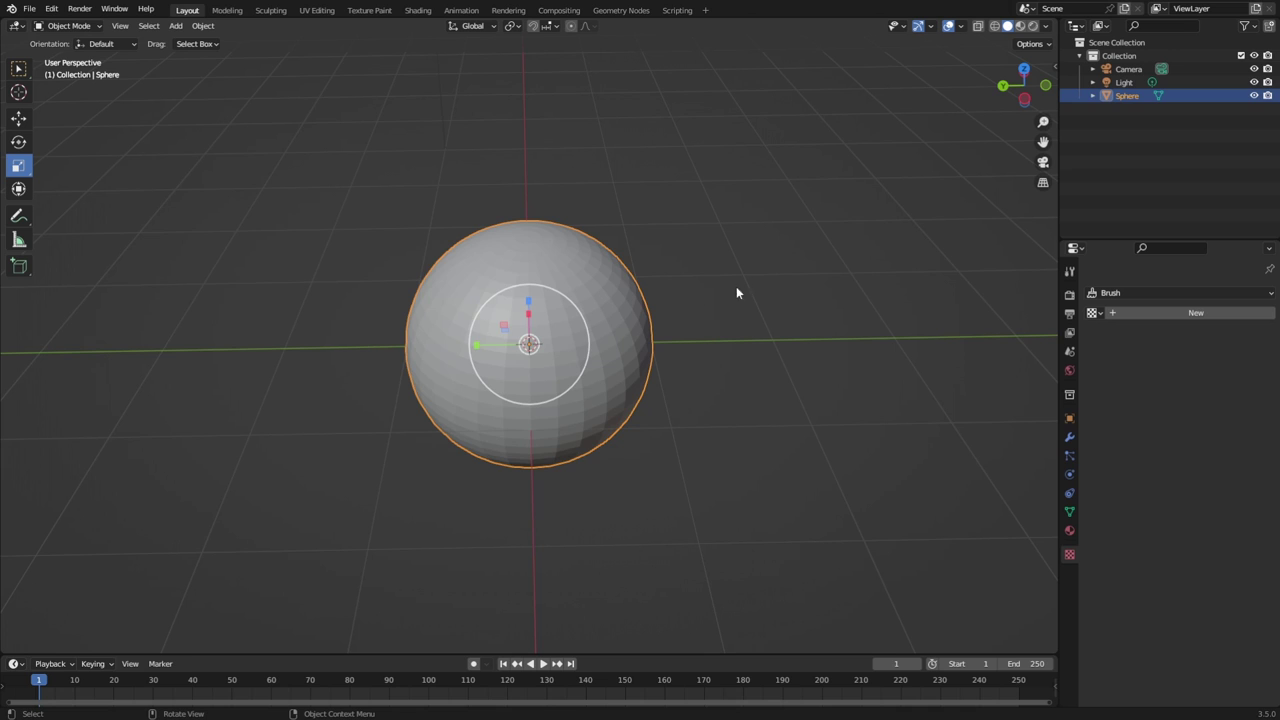
Reselect the sphere, view it from the side and switch it to Edit Mode.
left_click(657, 297)
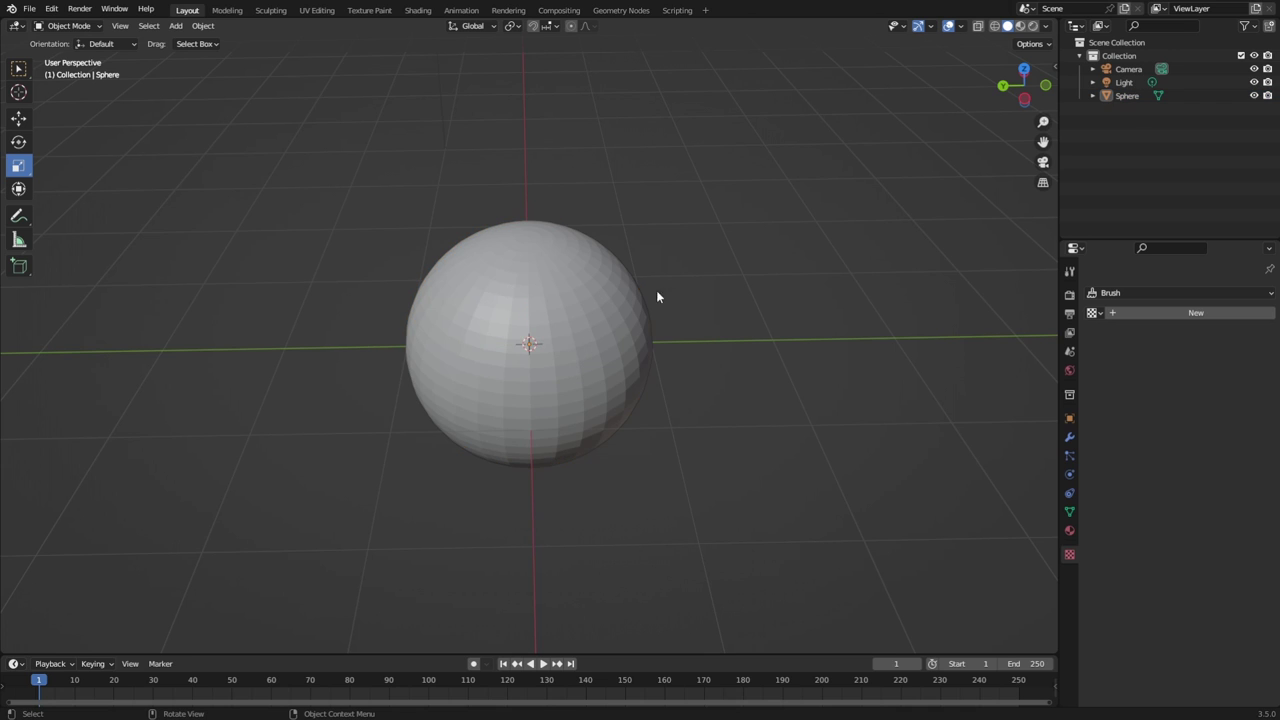
left_click(581, 290)
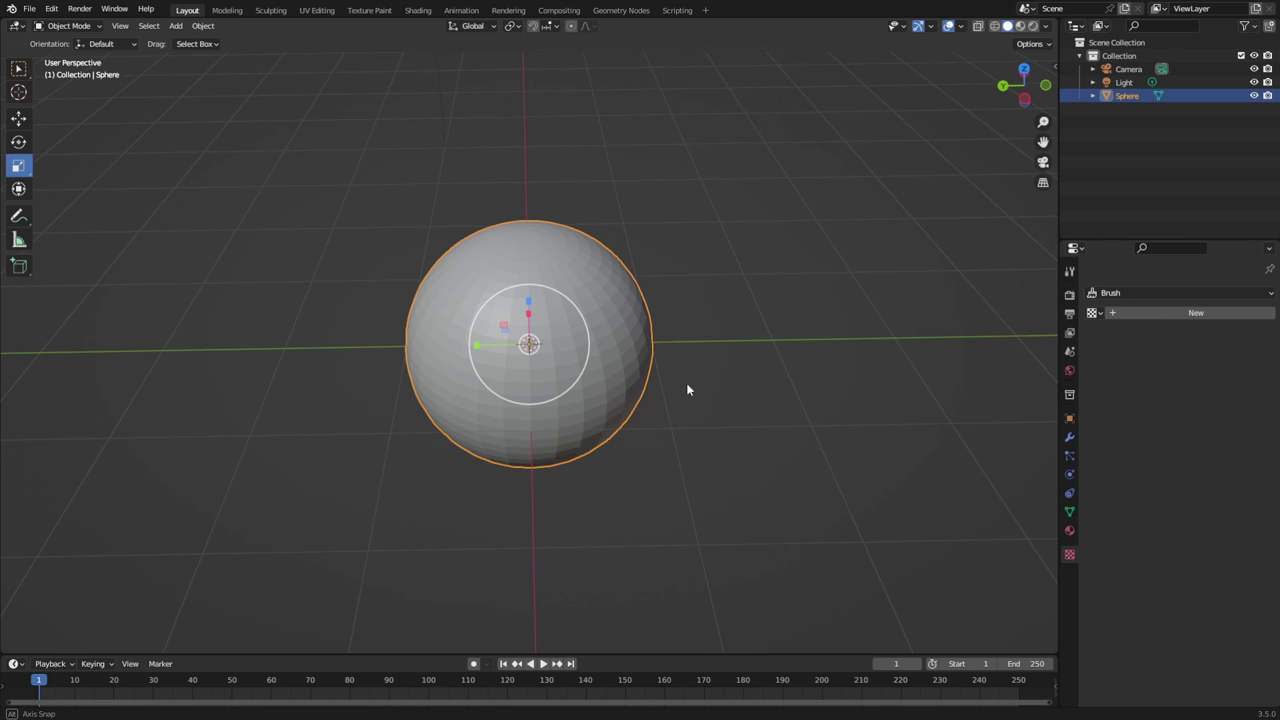
mouse_move(686, 383)
middle_mouse_down()
mouse_move(686, 319)
mouse_move(664, 321)
middle_mouse_up()
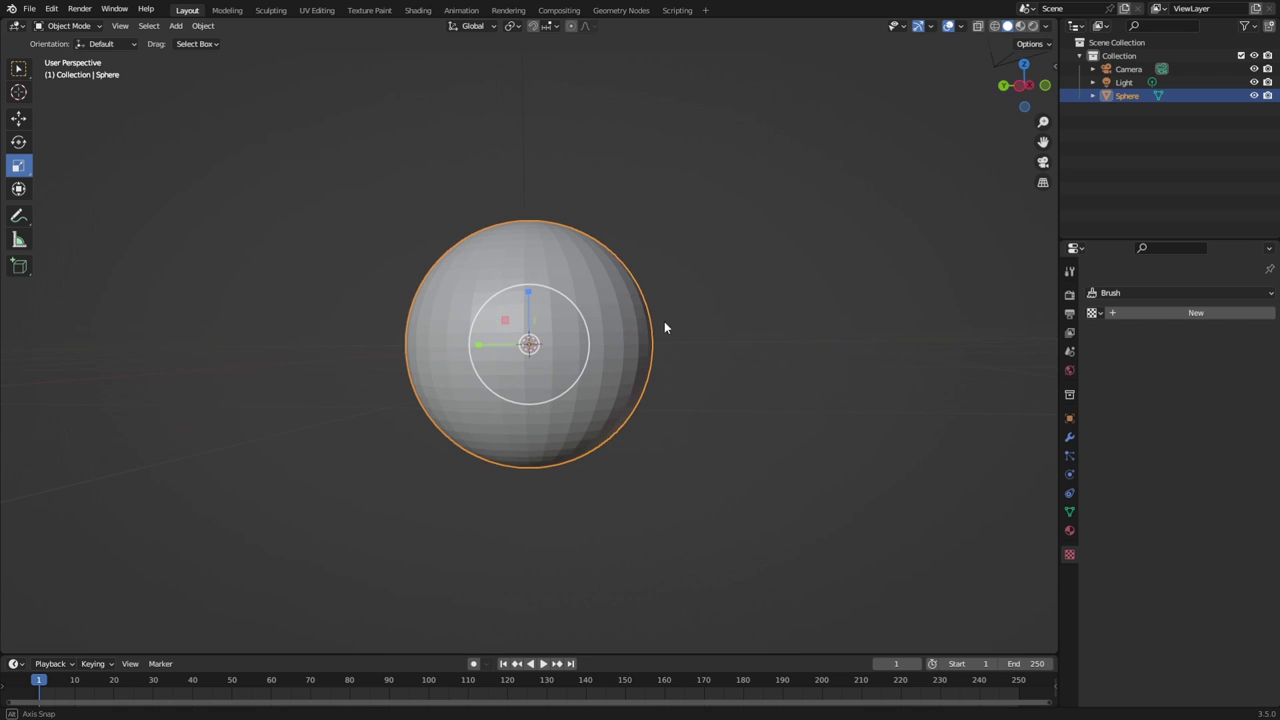
left_click(50, 26)
left_click(47, 55)
left_click(211, 231)
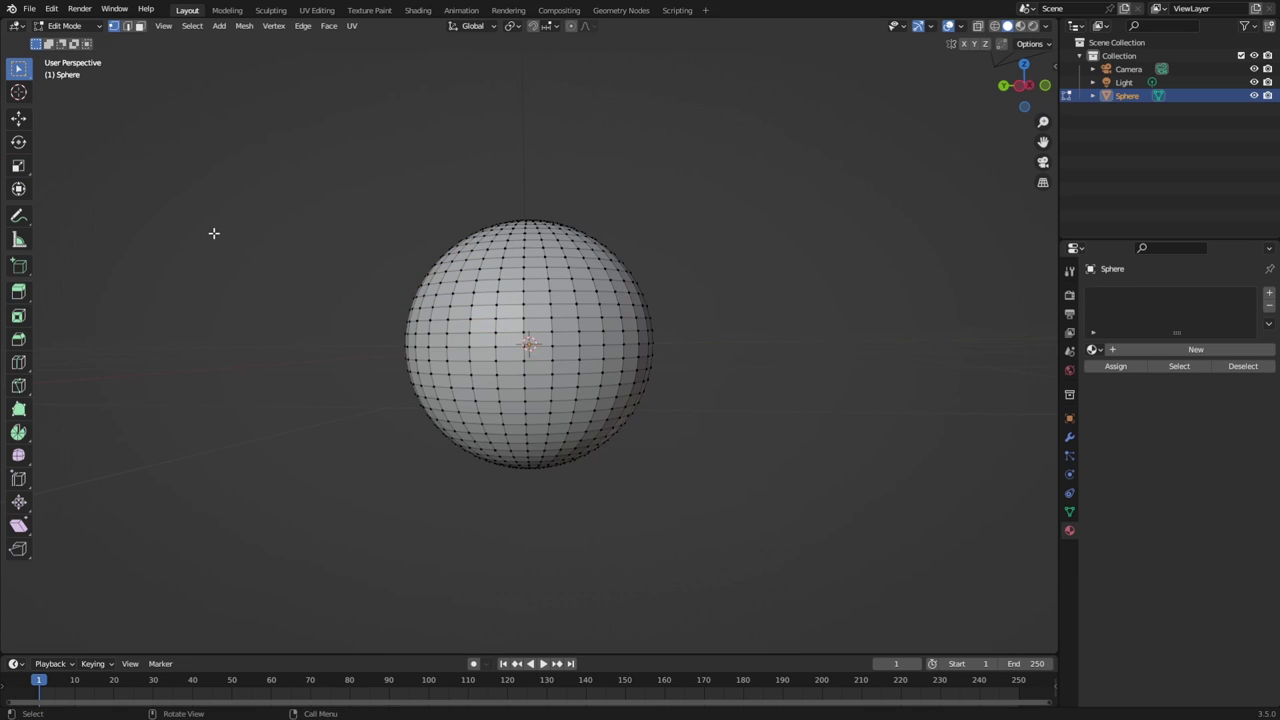
Try the Knife tool with zigzag cuts across the sphere's middle, and undo those cuts.
left_click(18, 385)
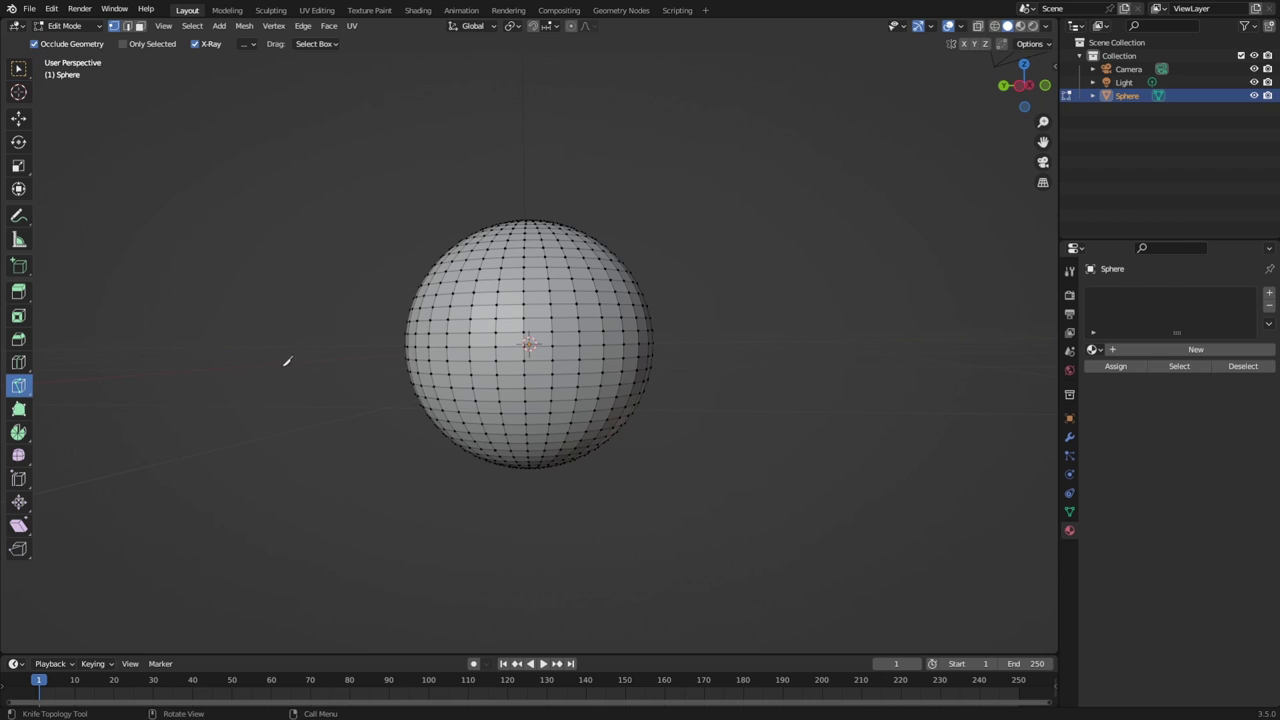
left_click(408, 334)
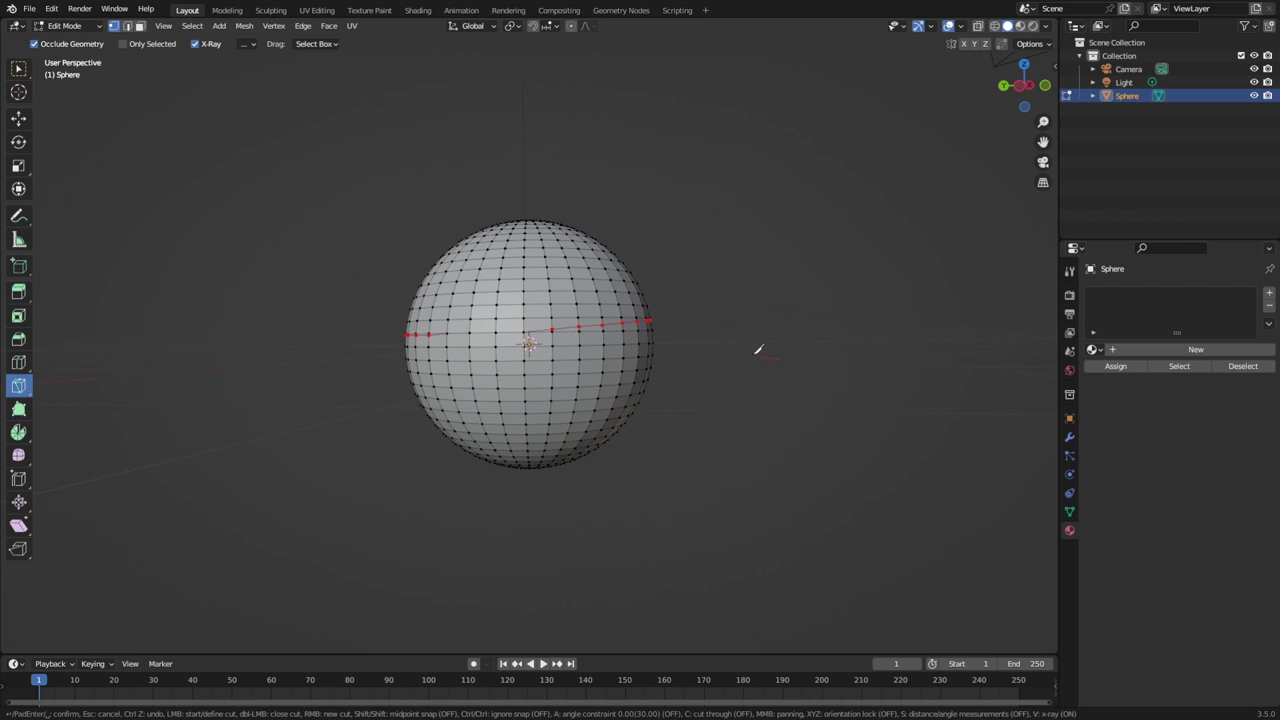
left_click(650, 320)
left_click(412, 300)
left_click(650, 366)
left_click(408, 358)
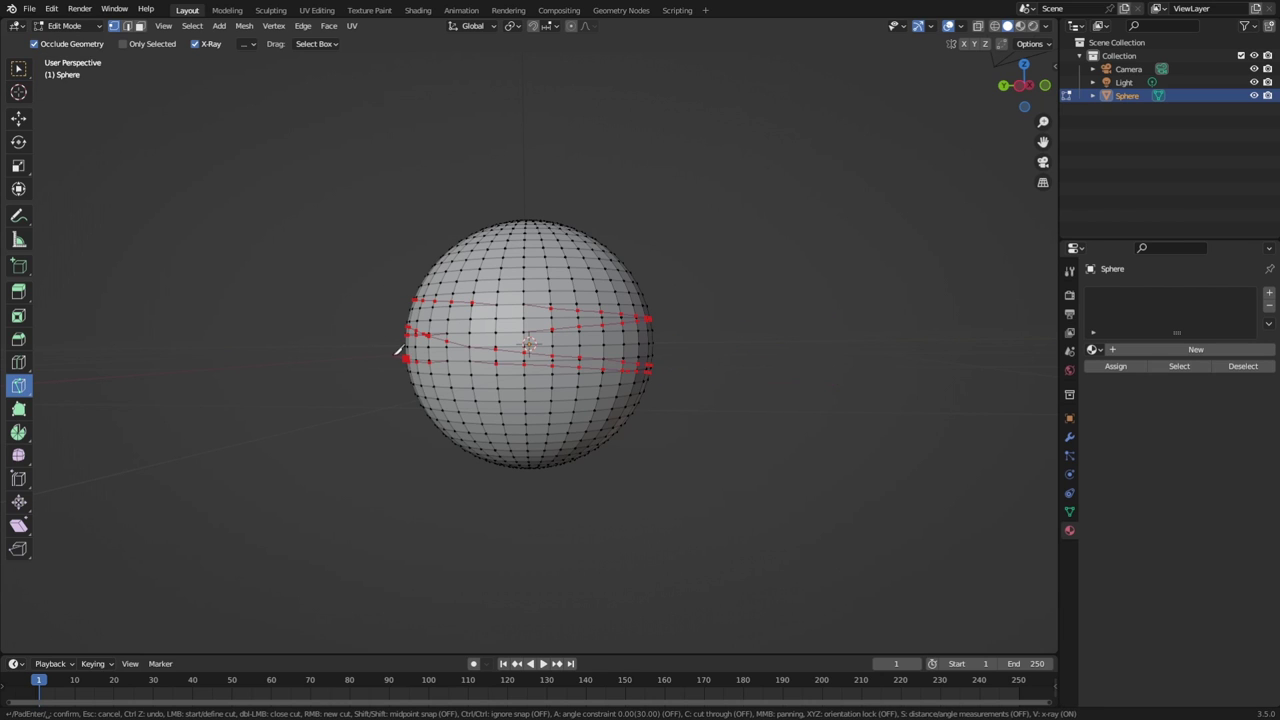
key("ctrl+z")
key("ctrl+z")
key("ctrl+z")
key("ctrl+z")
key("ctrl+z")
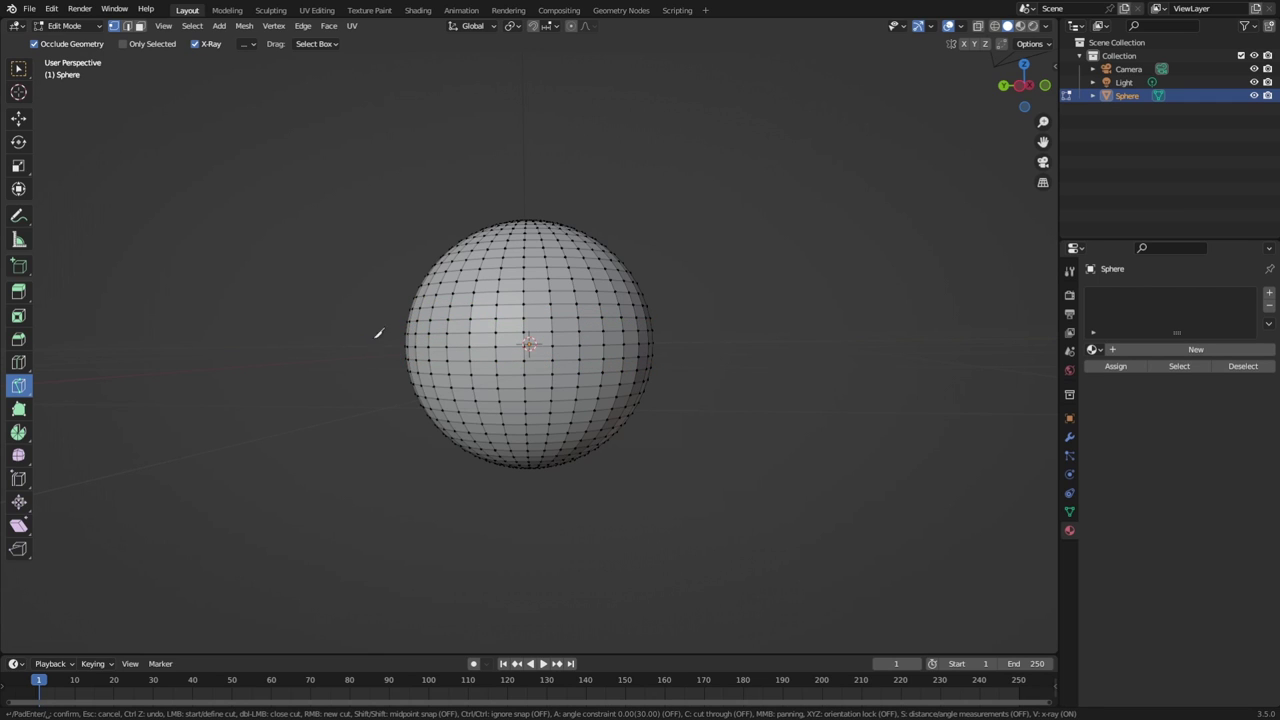
Try a straight Knife cut across the sphere's middle and a sloping one above it, and undo both.
left_click(406, 340)
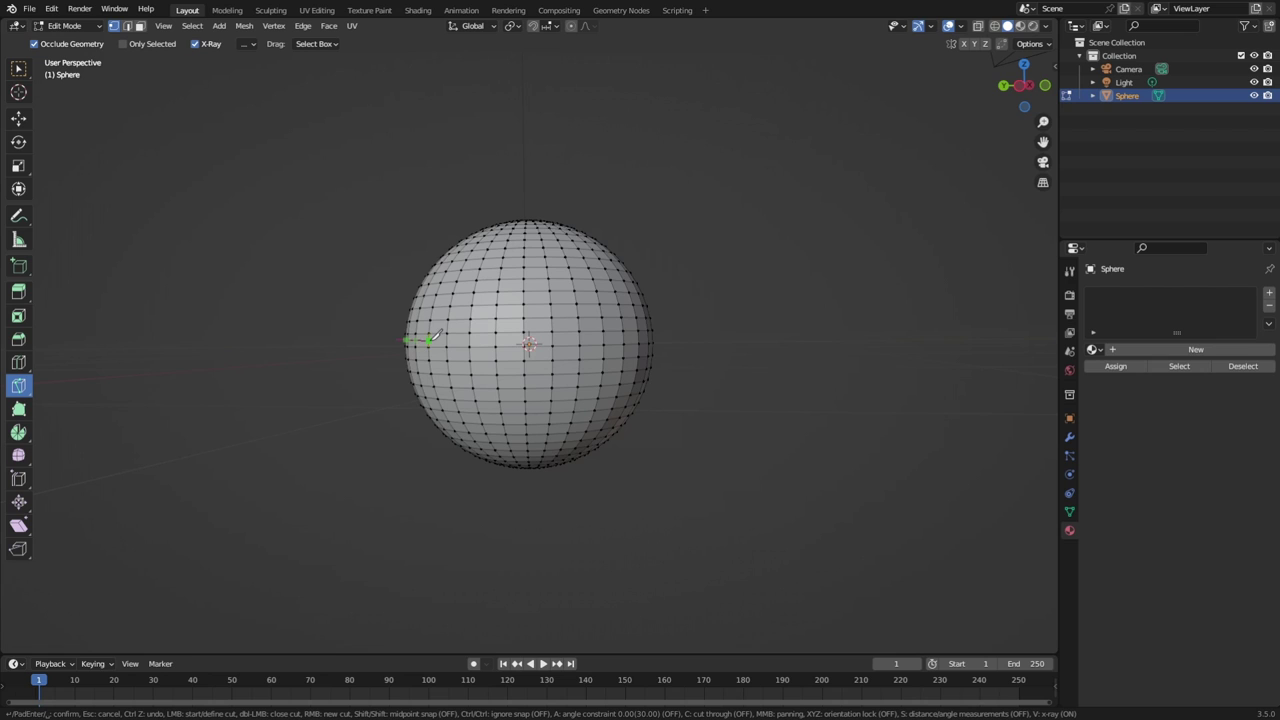
left_click(653, 338)
right_click(760, 236)
left_click(752, 218)
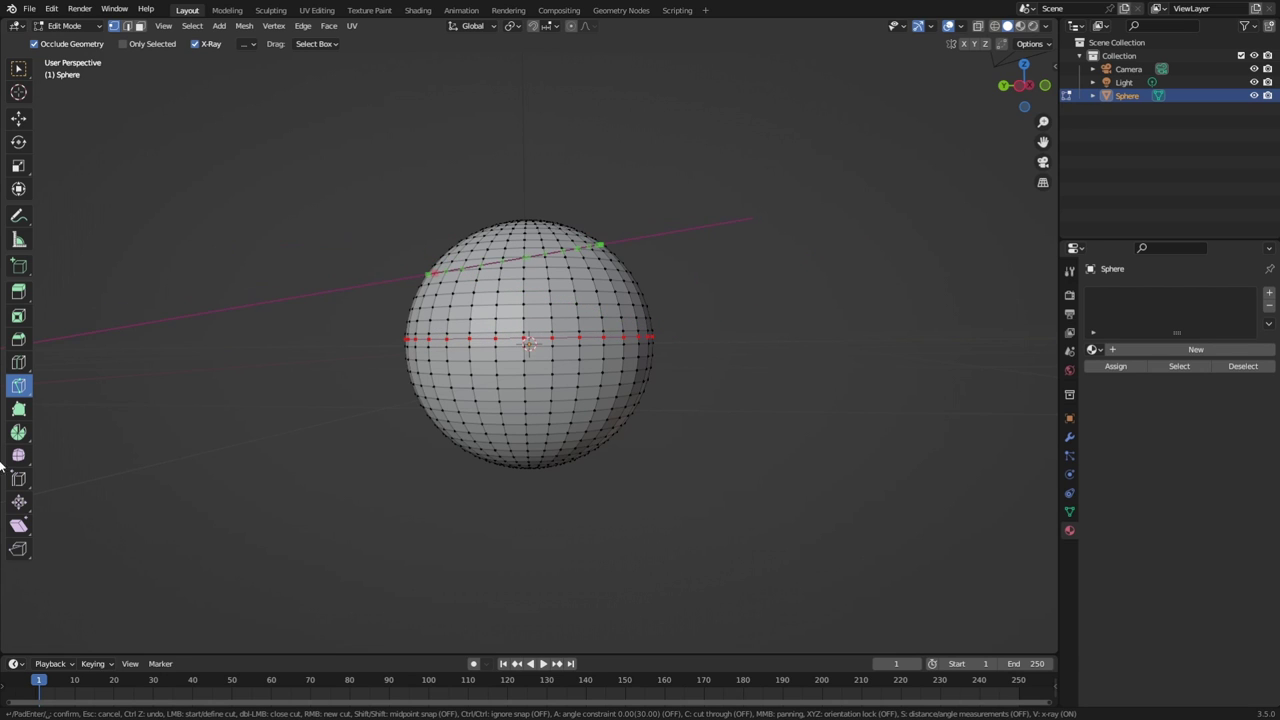
left_click(20, 379)
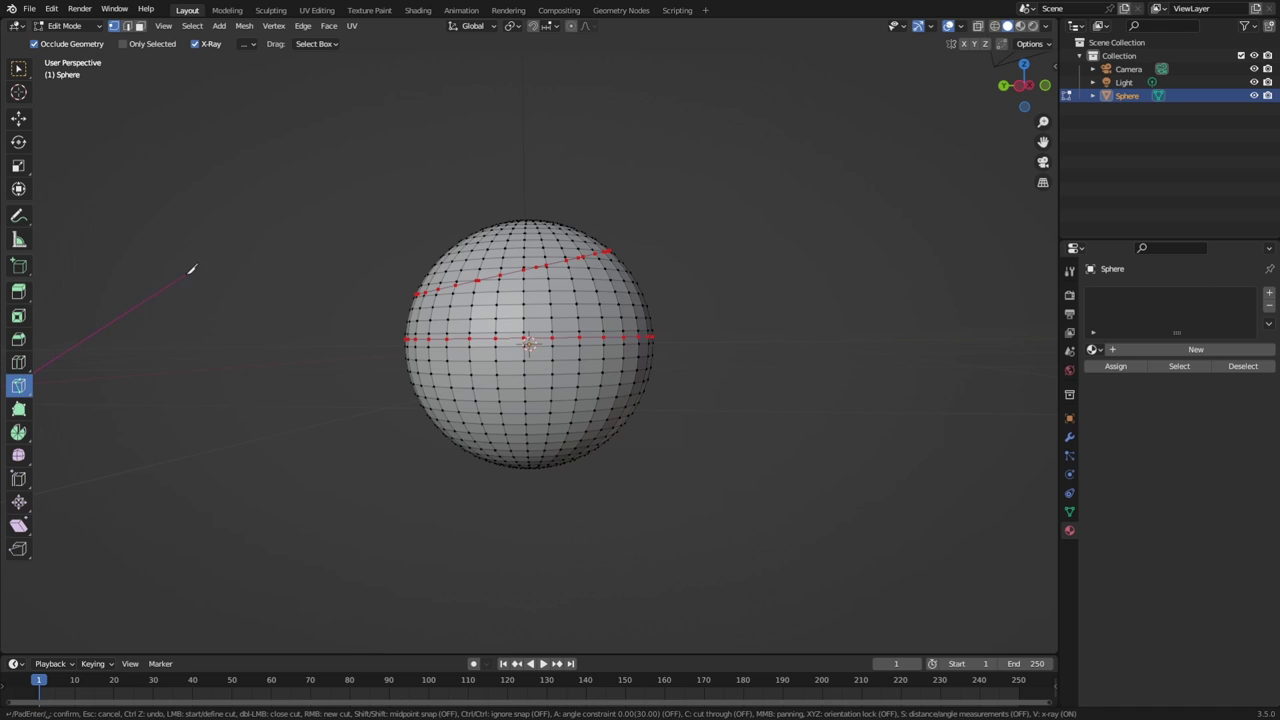
key("ctrl+z")
key("ctrl+z")
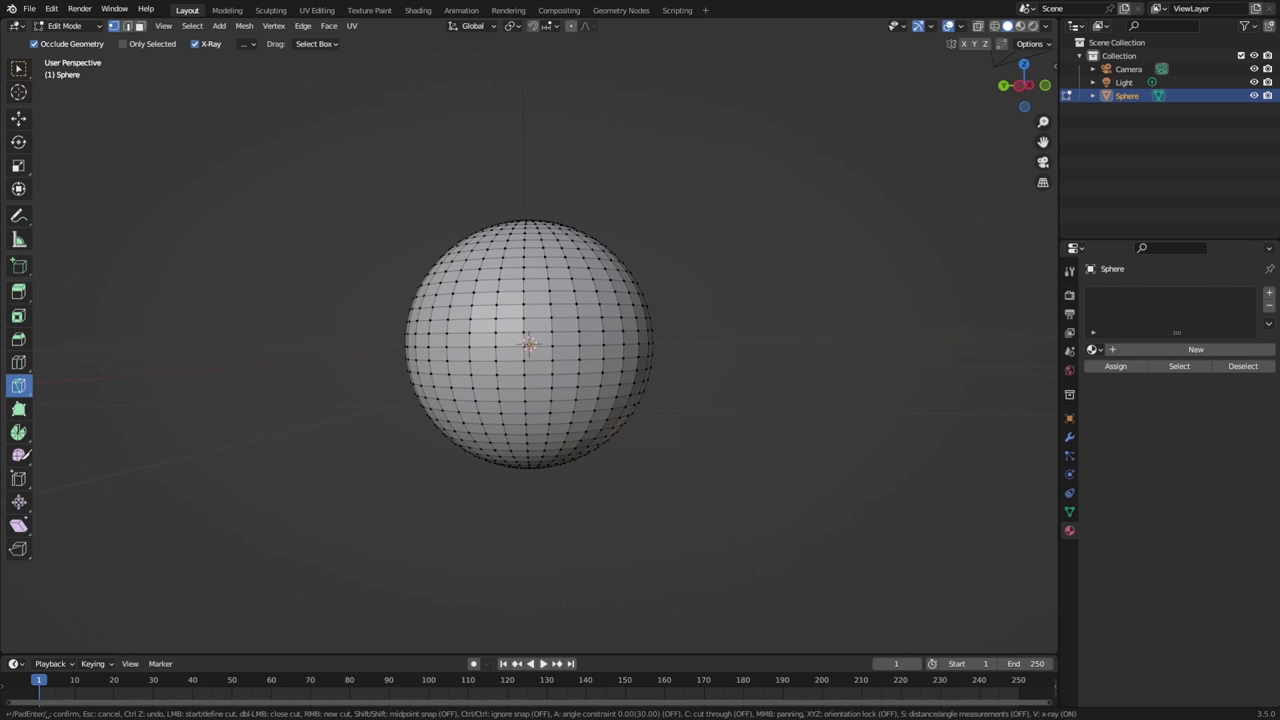
Try further slanted Knife cuts over the sphere, undo them and end the Knife operation.
left_click(36, 441)
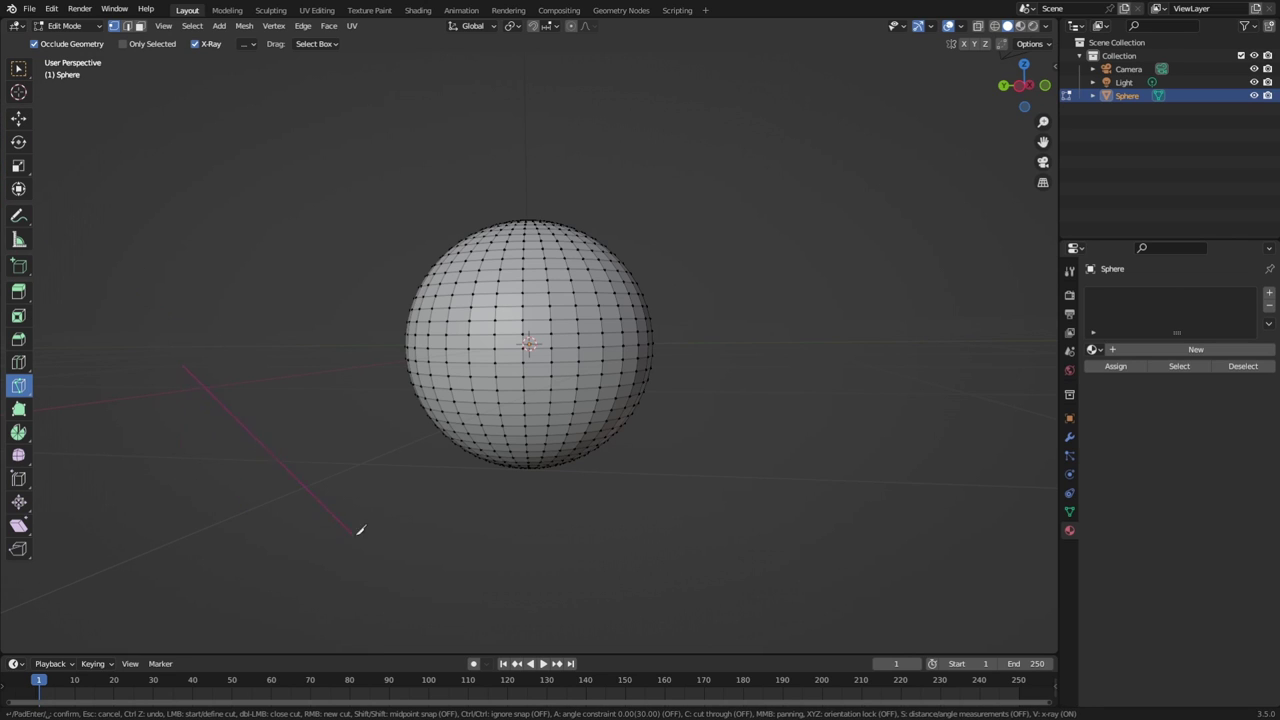
left_click(497, 462)
left_click(596, 292)
key("ctrl+z")
key("ctrl+z")
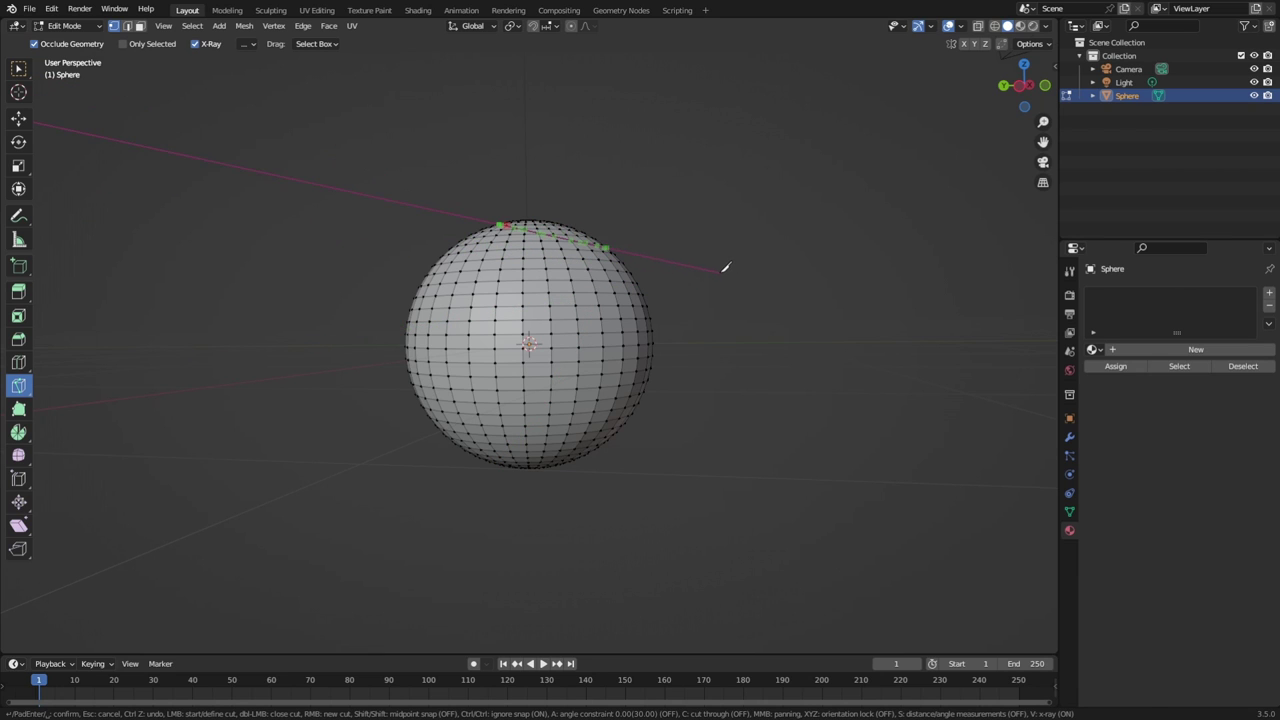
key("ctrl+z")
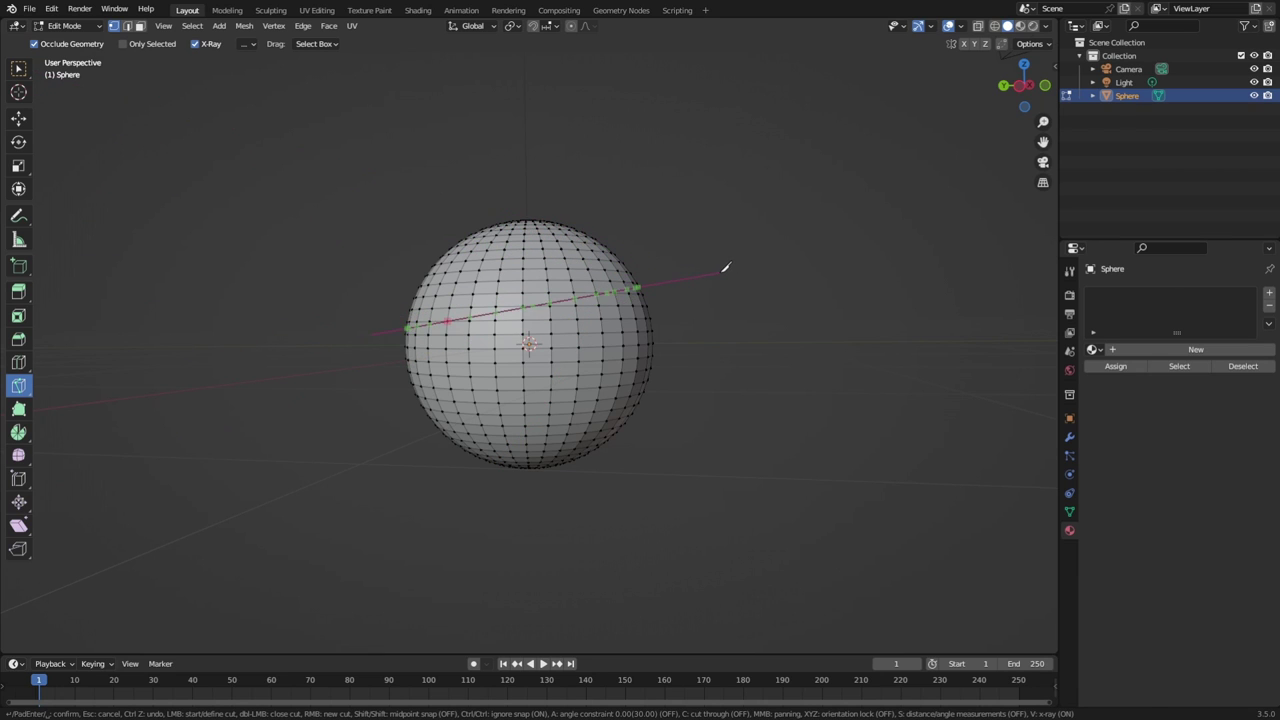
key("Return")
Select the sphere's whole mesh, leave to Object Mode and return to Edit Mode.
key("a")
key("Tab")
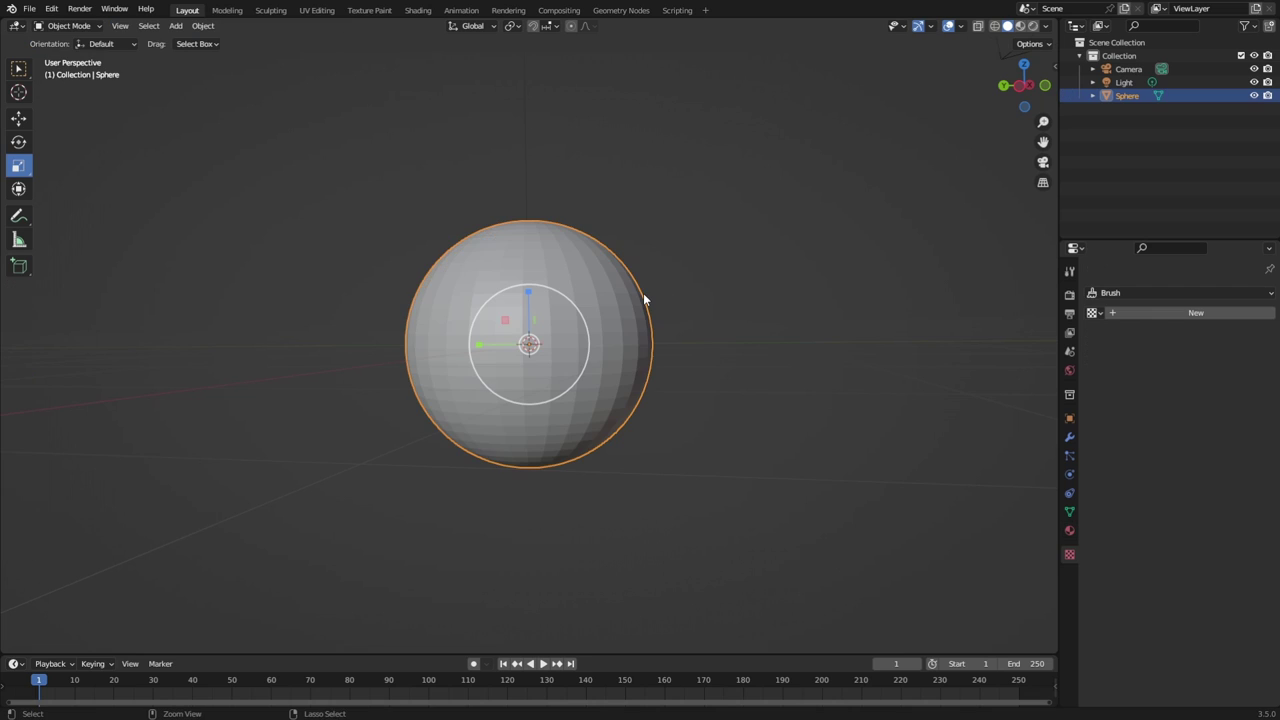
left_click(104, 44)
left_click(80, 26)
left_click(80, 26)
left_click(73, 55)
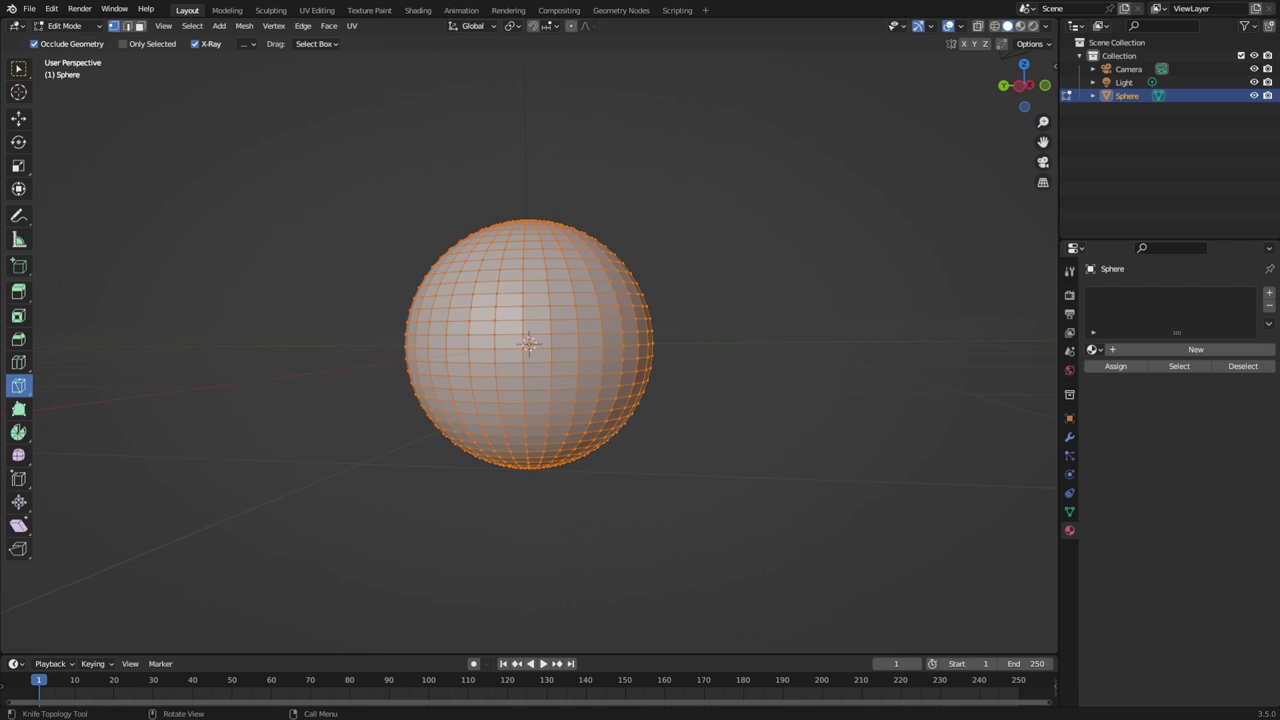
Add a single horizontal loop cut around the sphere's middle with the Loop Cut tool.
left_click(26, 358)
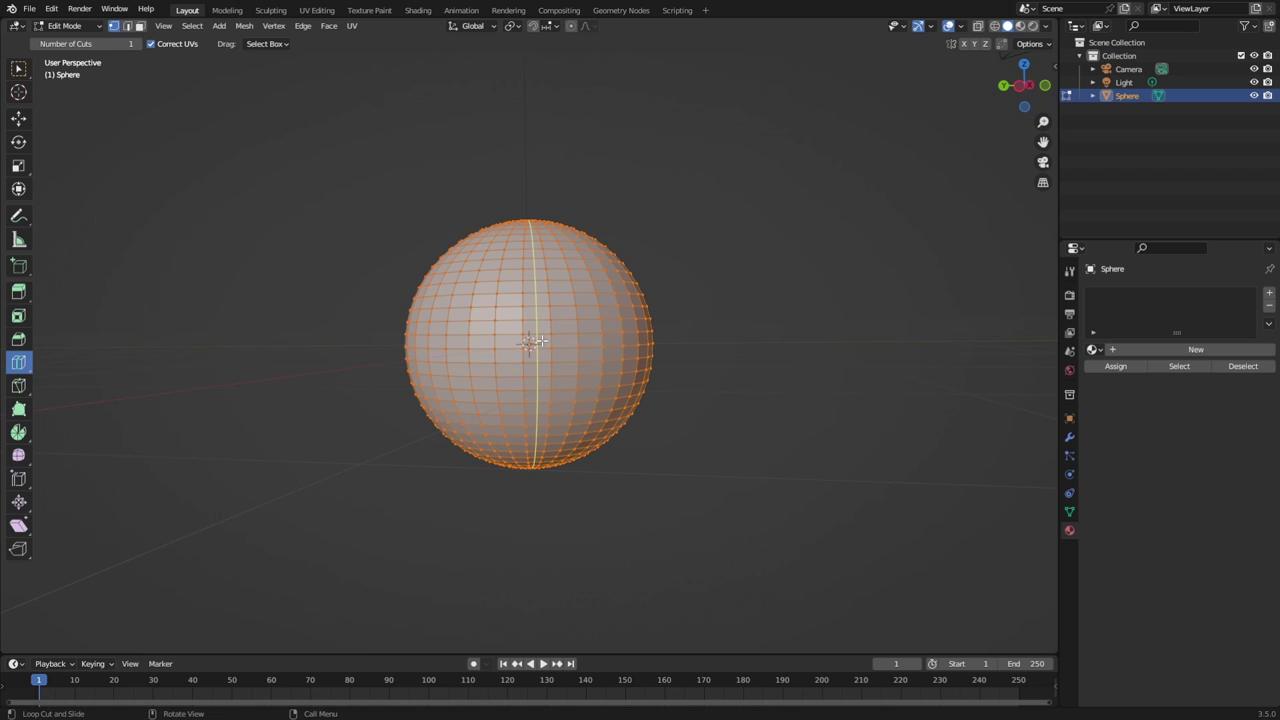
scroll(490, 350, "up", 4)
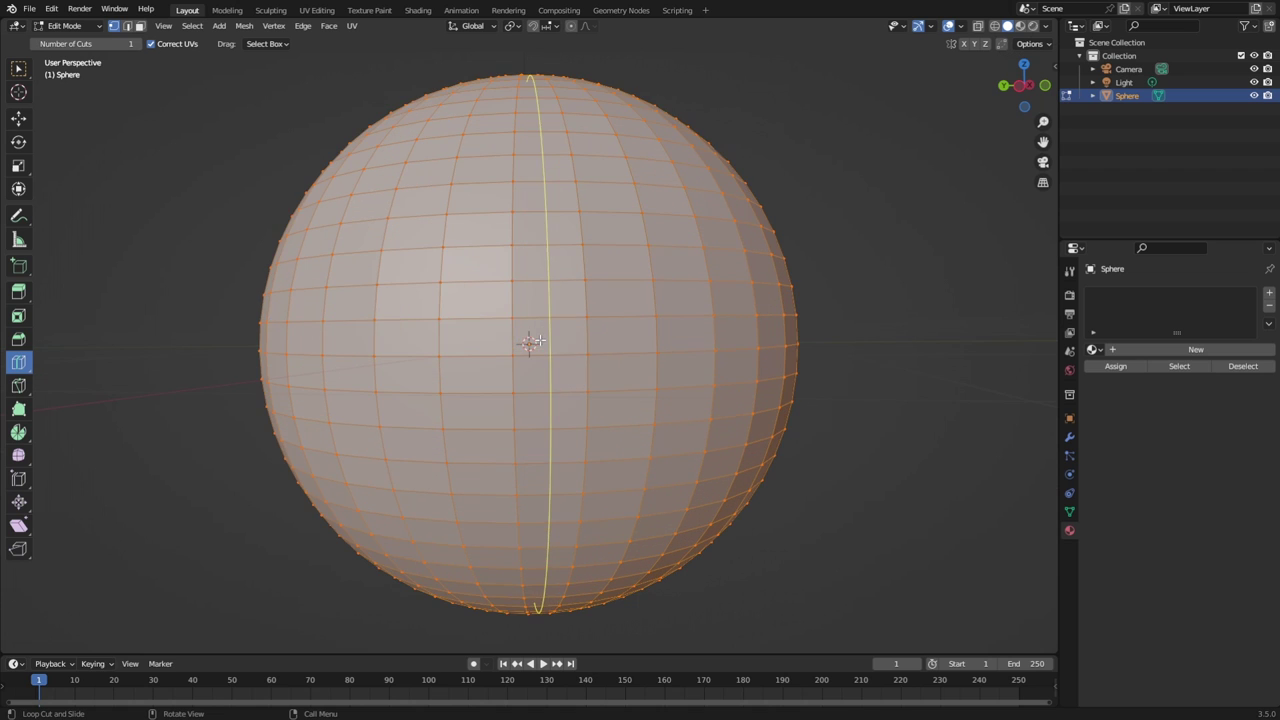
left_click(590, 341)
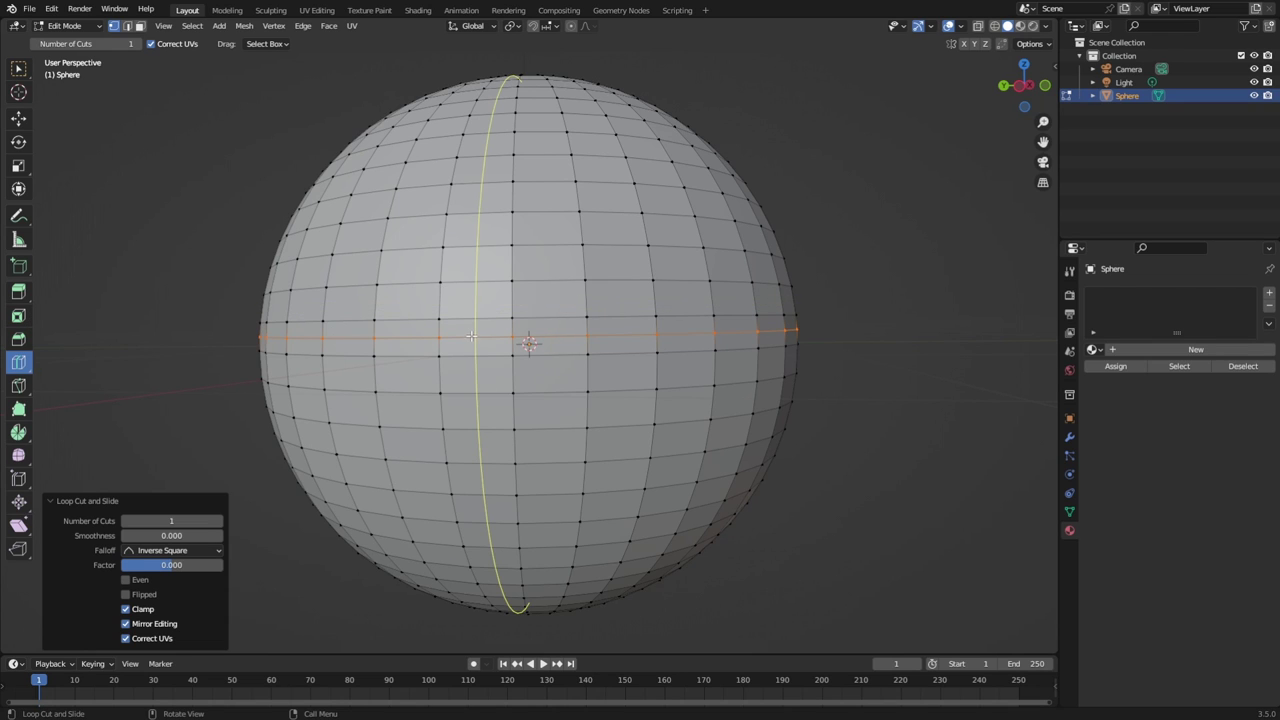
Place the 3D cursor on the sphere's front surface near the middle edge loop.
left_click(22, 119)
left_click(18, 92)
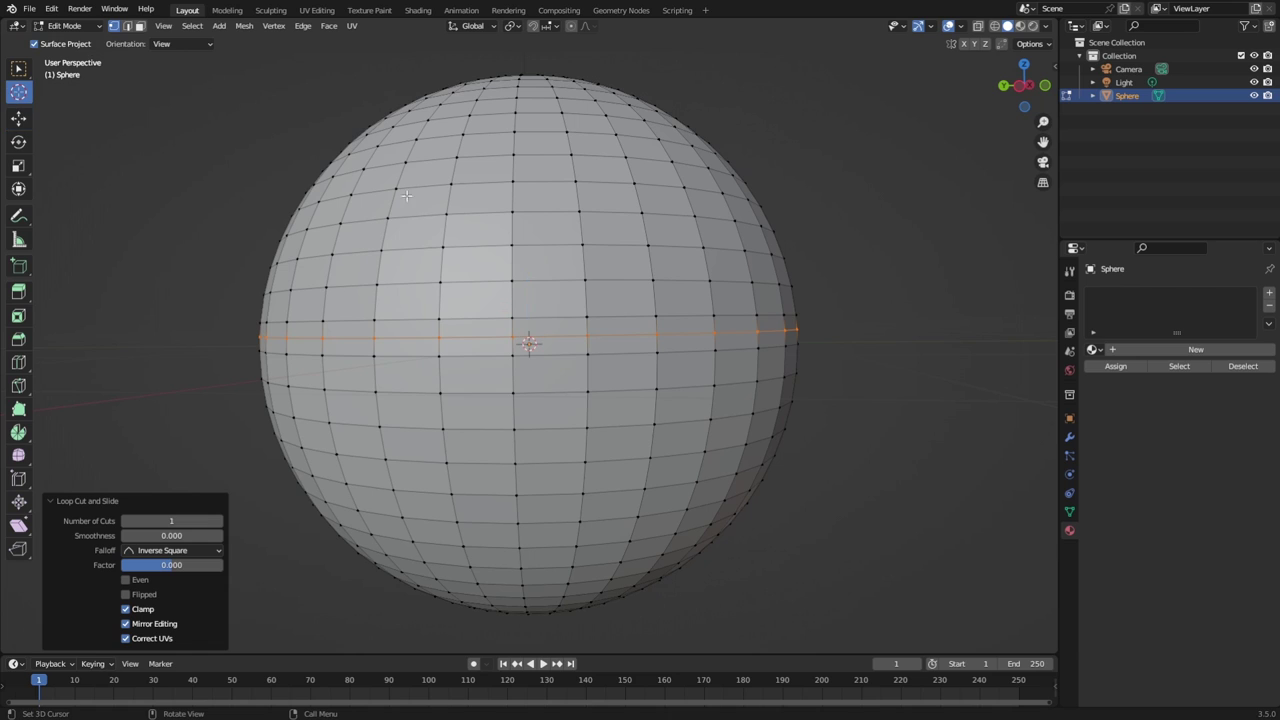
left_click_drag(495, 337, 478, 333)
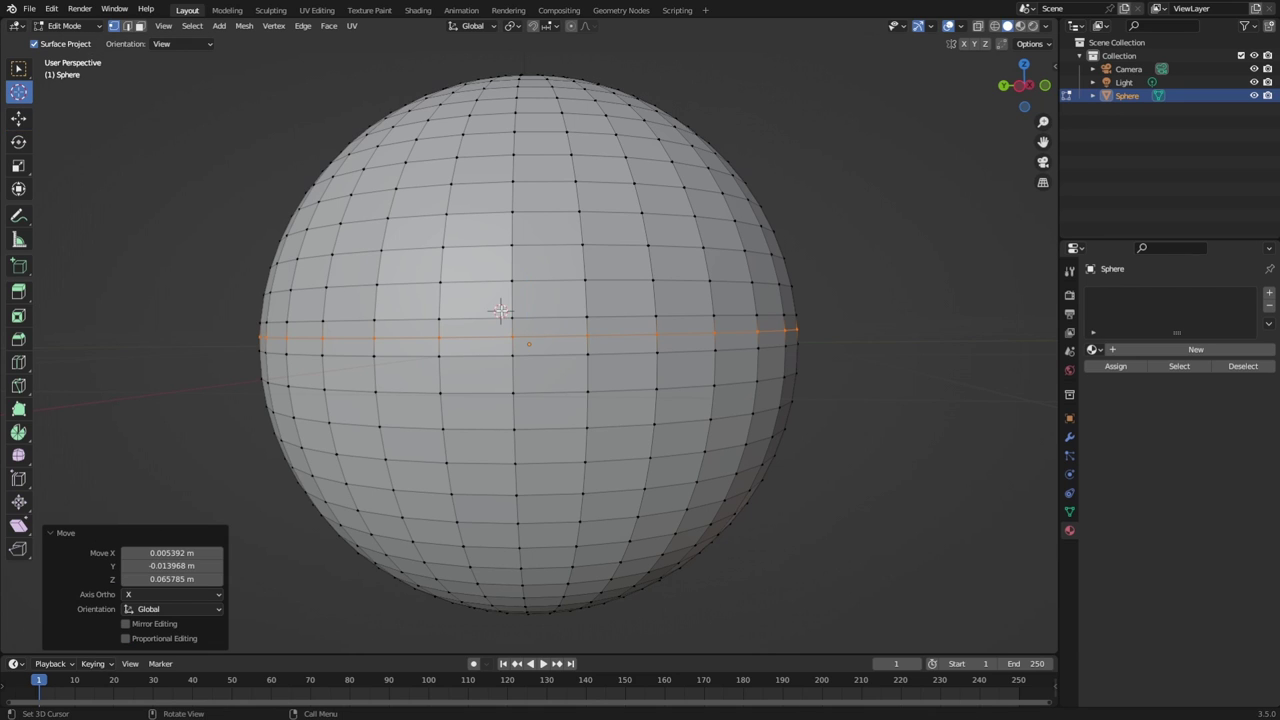
Activate the Move tool, deselect and reselect the middle edge loop, and undo the loop cut.
left_click(22, 119)
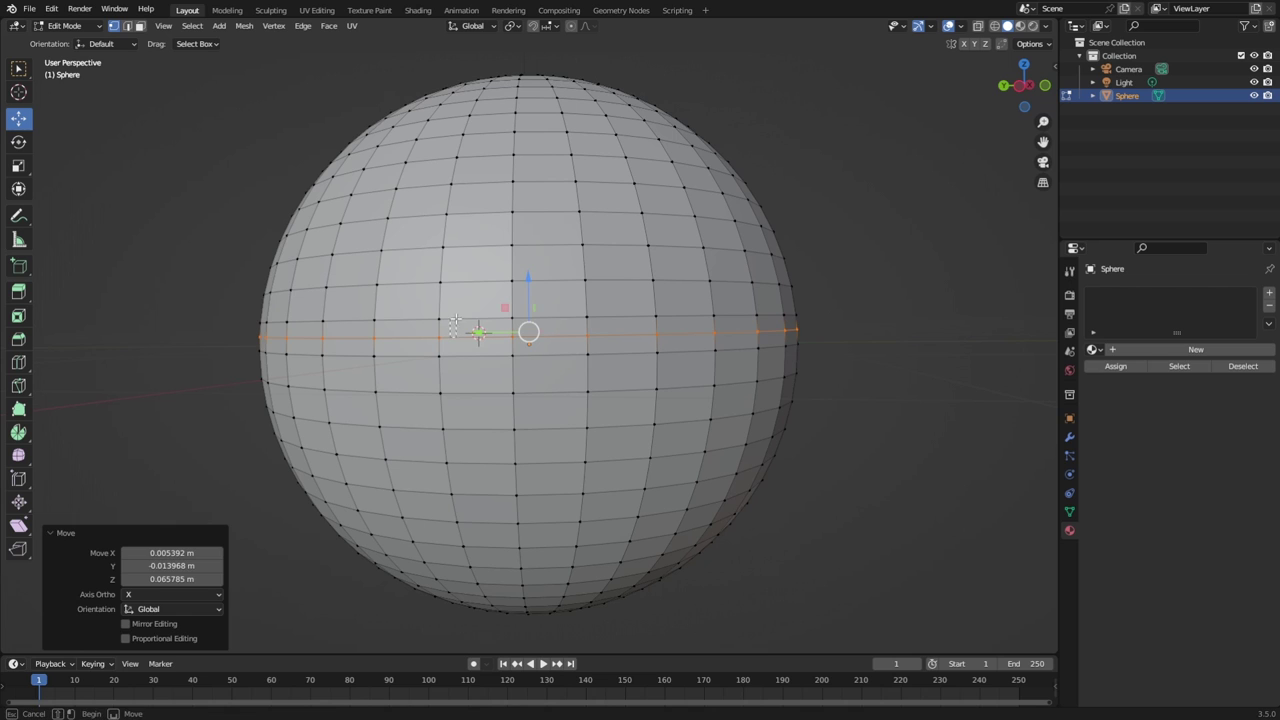
key("alt+a")
scroll(235, 333, "up", 5)
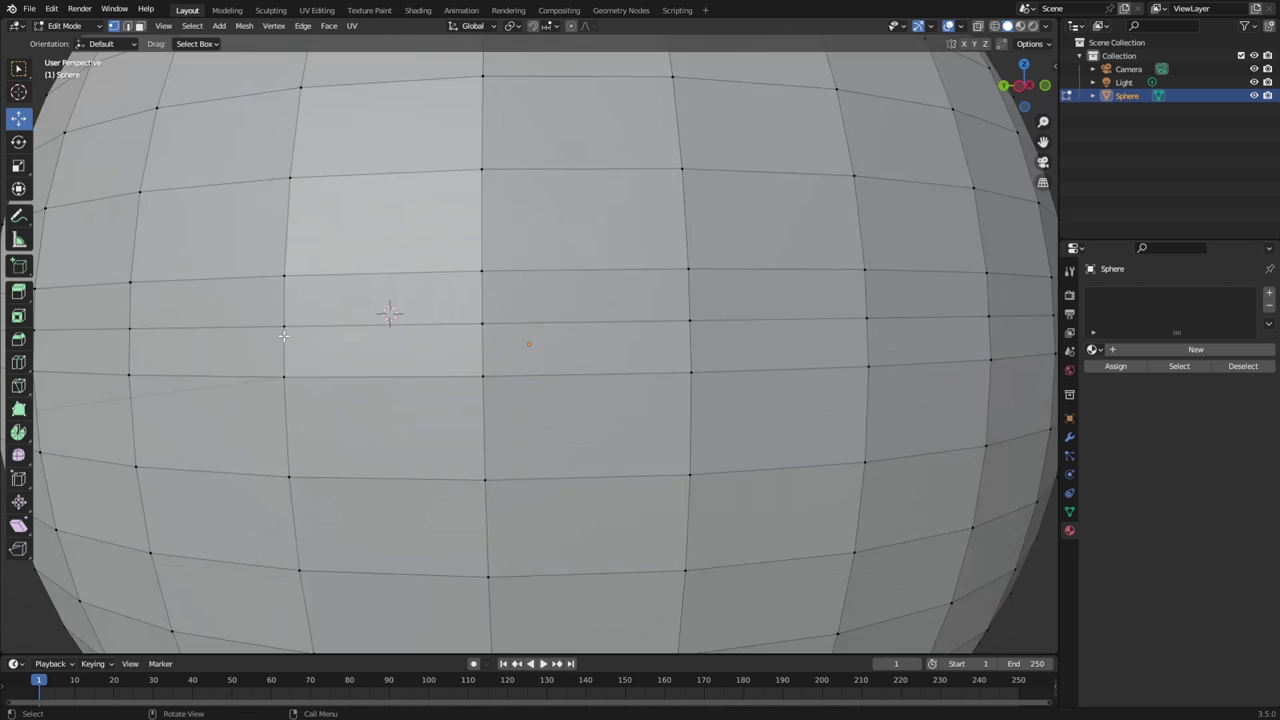
scroll(260, 333, "down", 4)
left_click(282, 333, "alt")
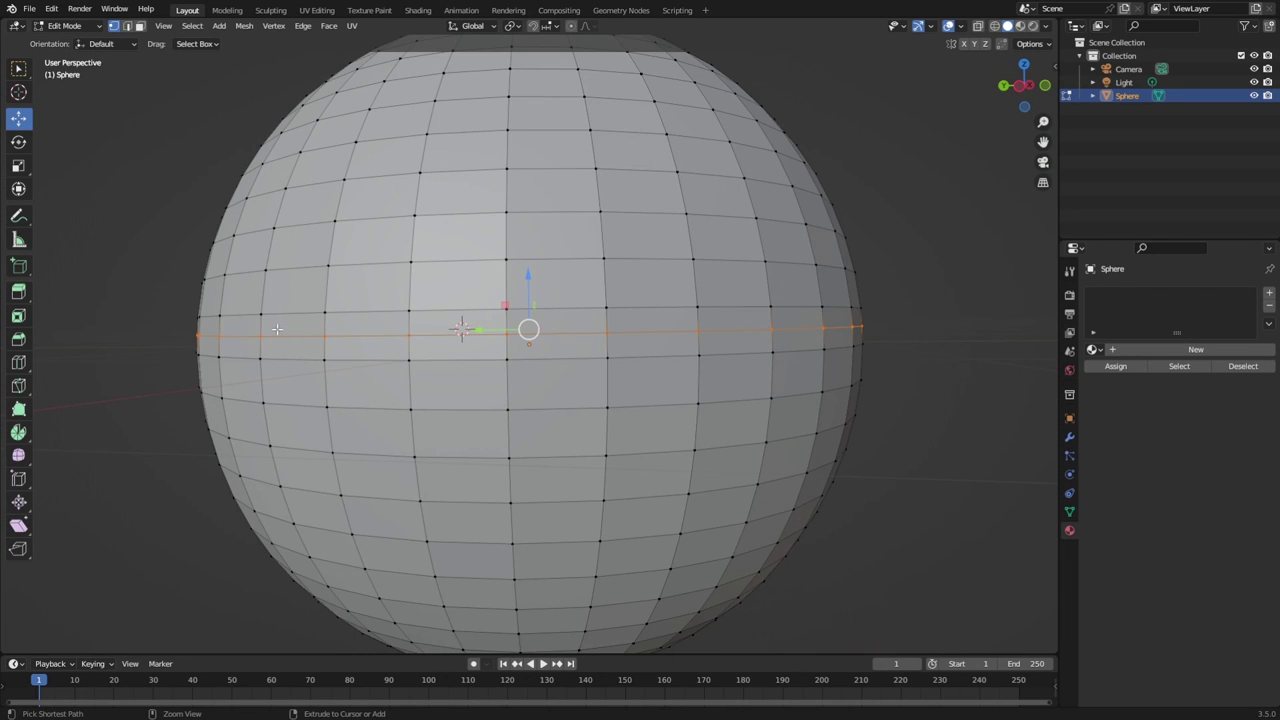
key("ctrl+l")
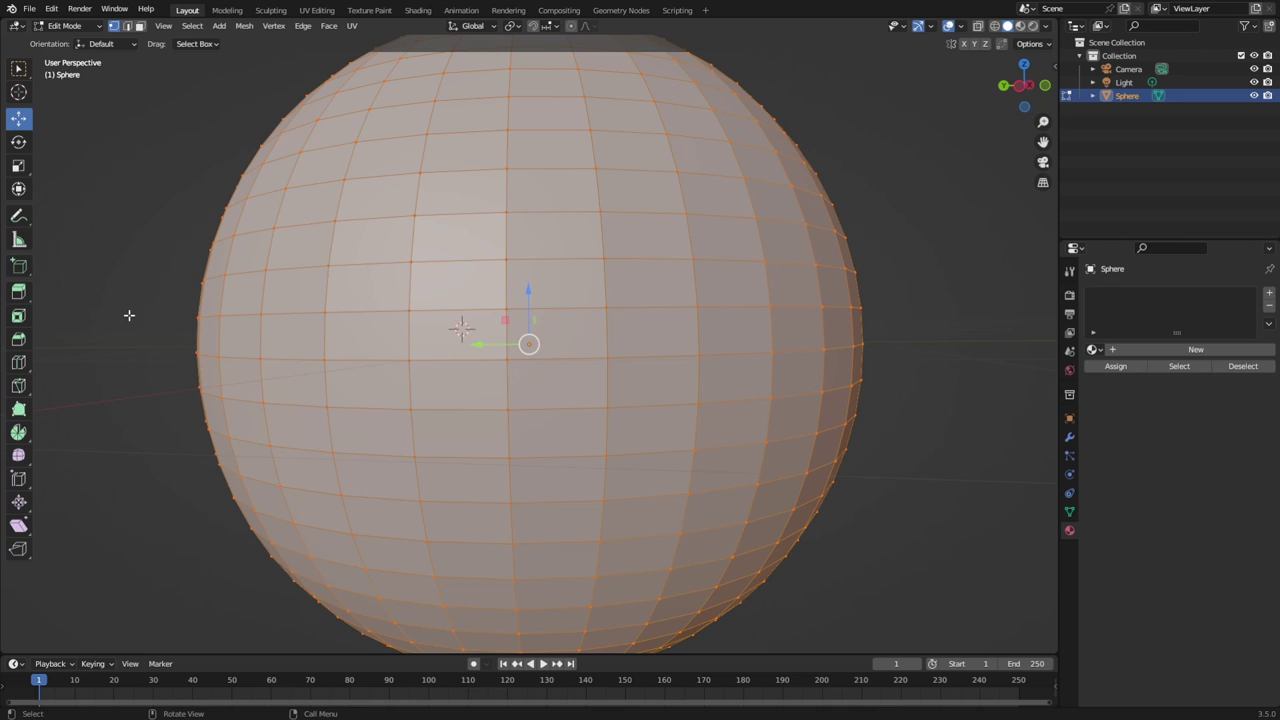
Clear the selection and add one horizontal loop cut around the sphere's middle.
key("alt+a")
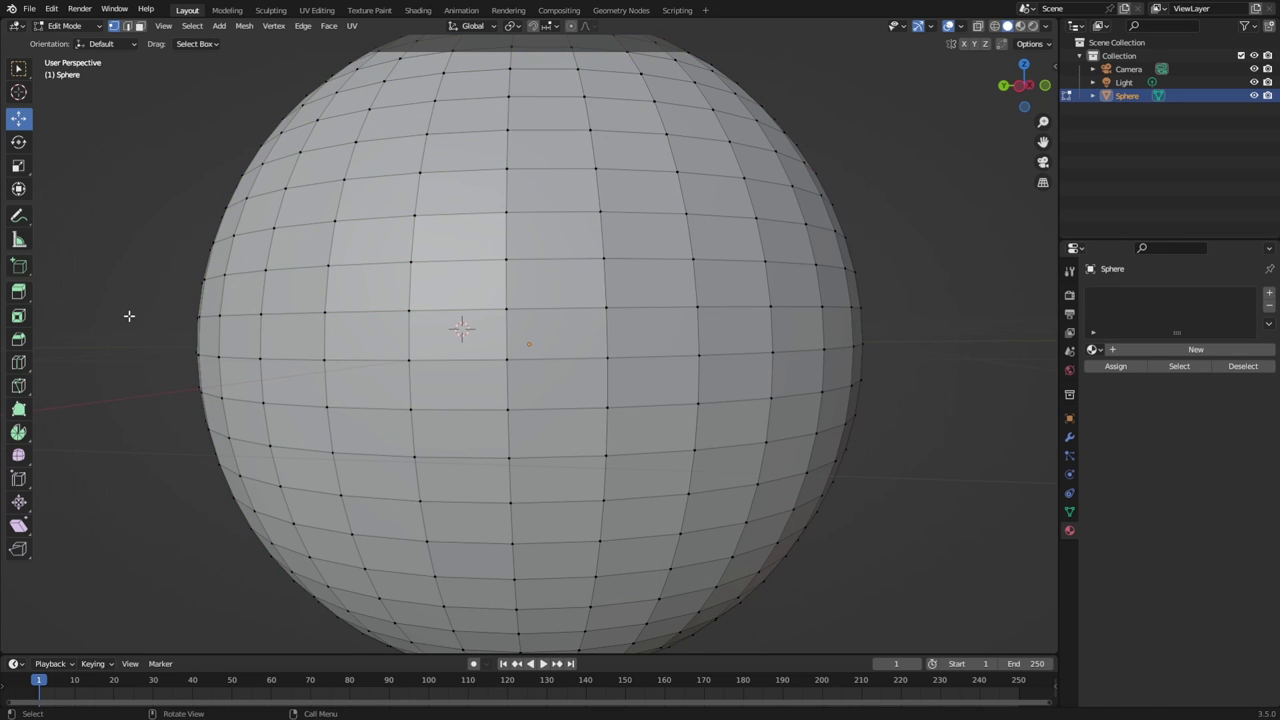
left_click(18, 362)
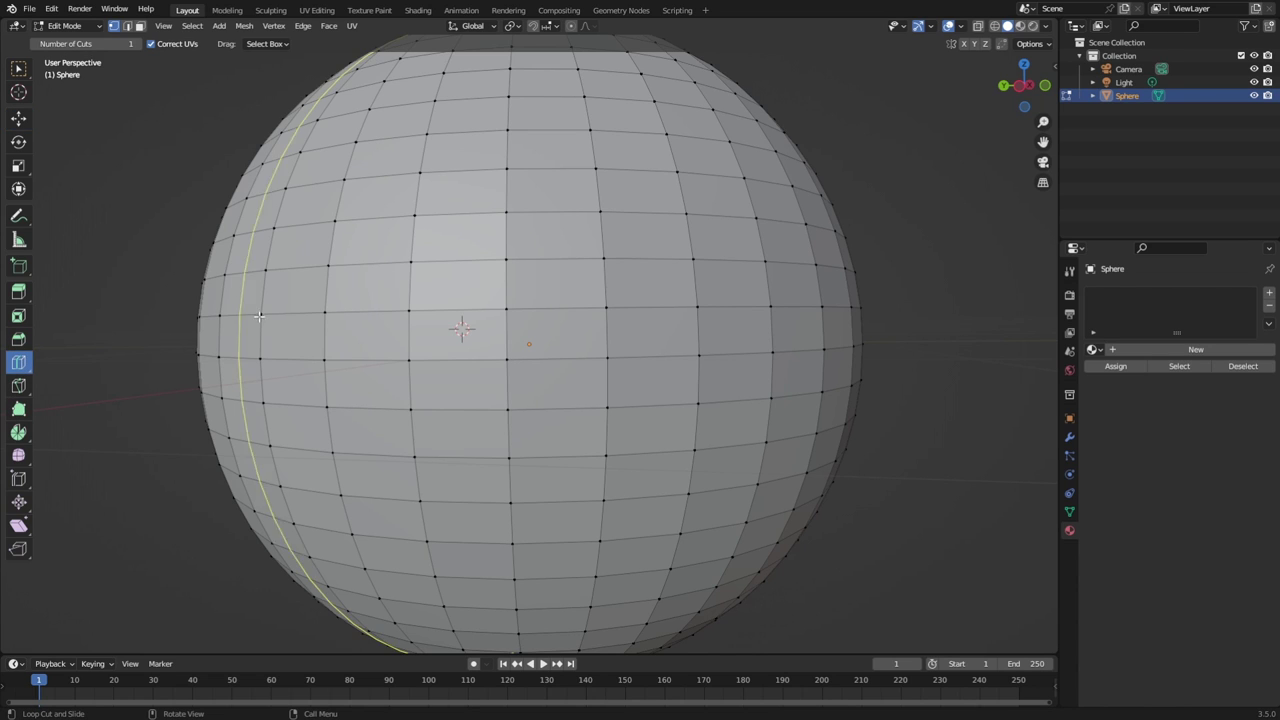
left_click(332, 330)
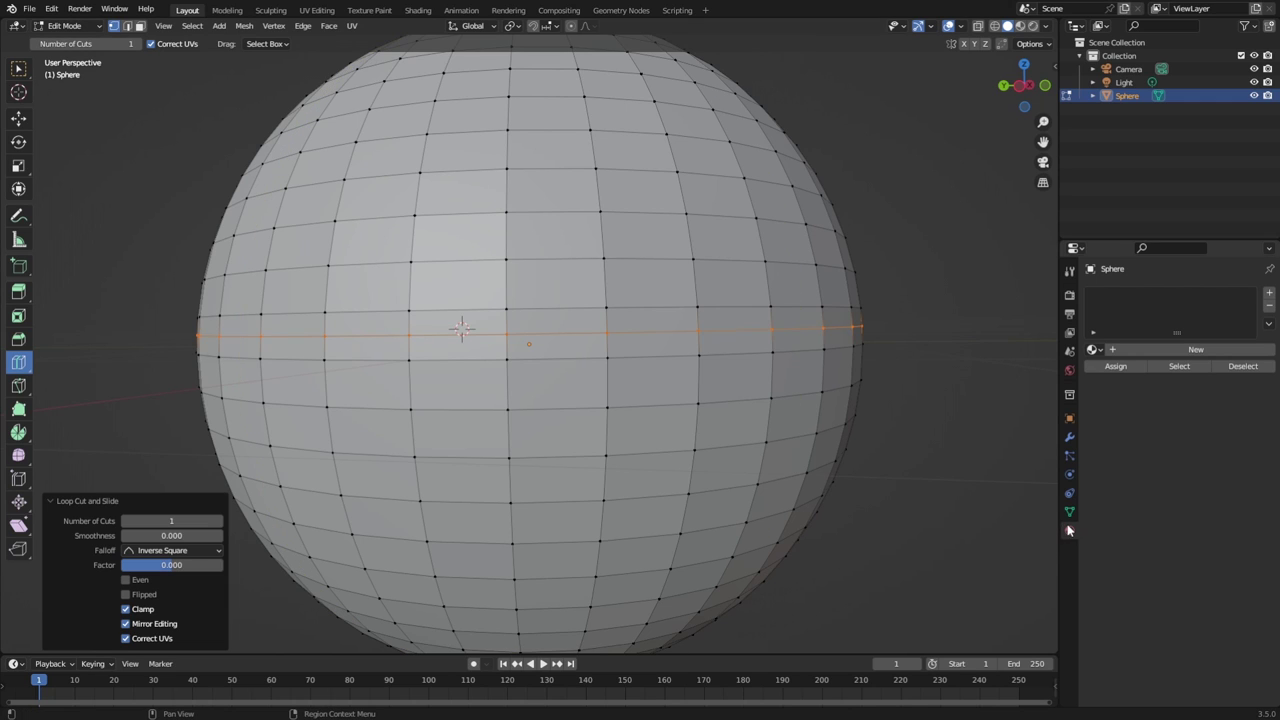
Try moving the middle edge loop with the Transform tool, and undo the move.
left_click(24, 266)
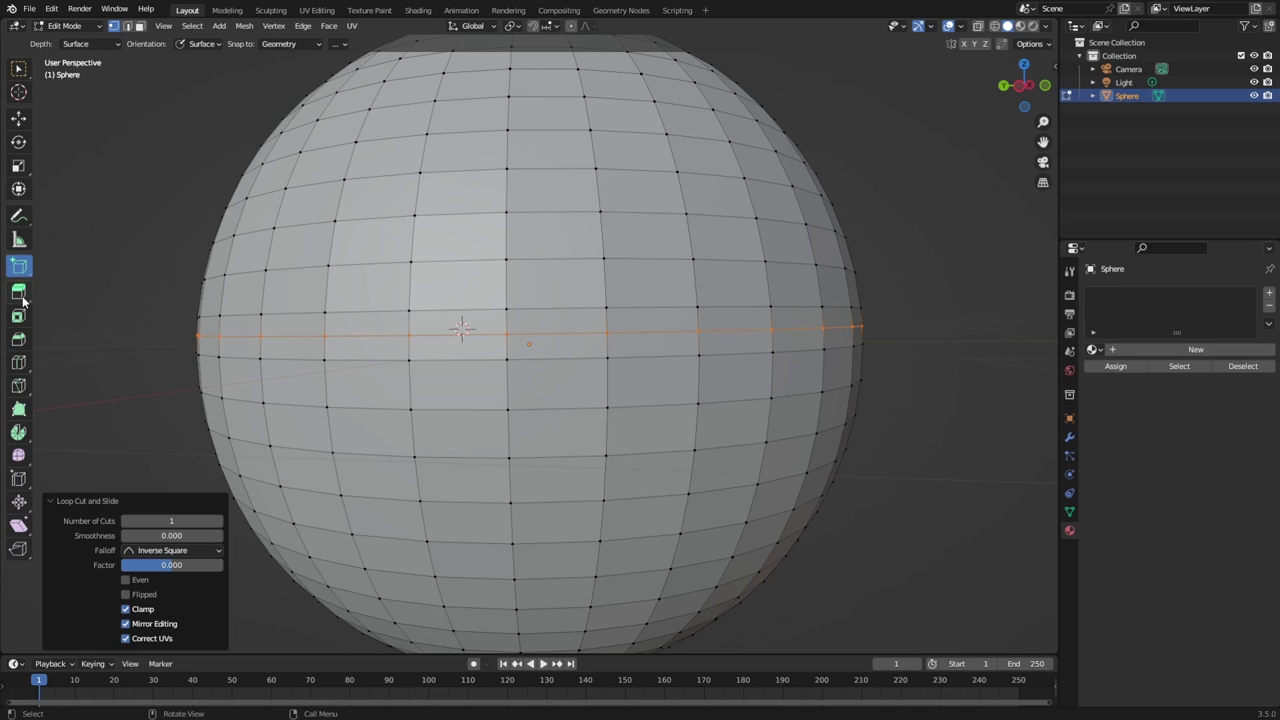
left_click(21, 294)
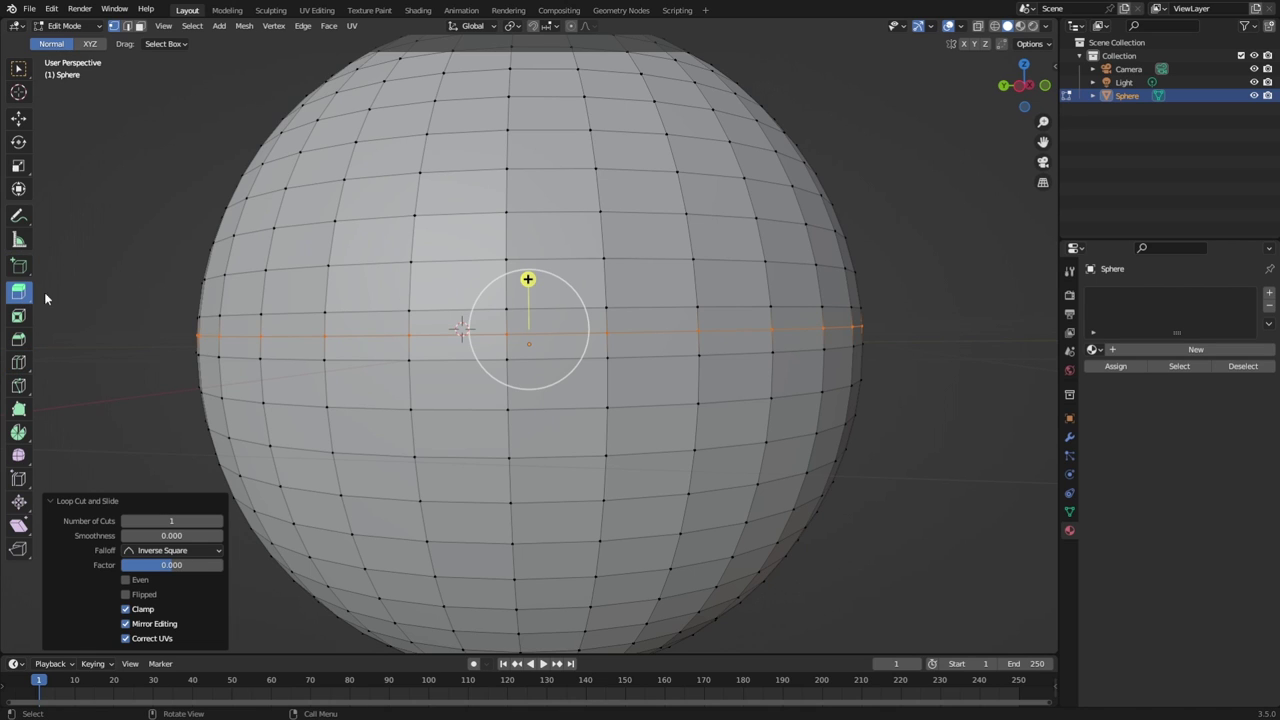
left_click(18, 215)
left_click(18, 188)
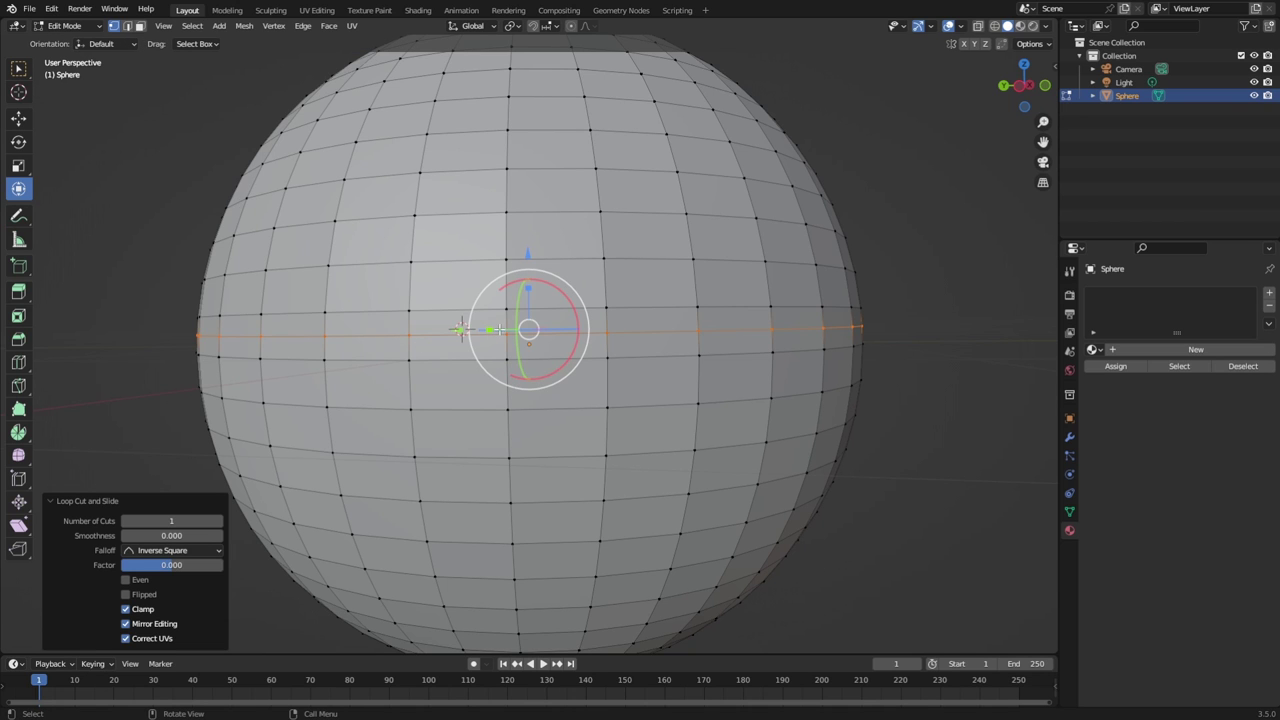
left_click_drag(528, 330, 498, 341)
left_click(531, 329)
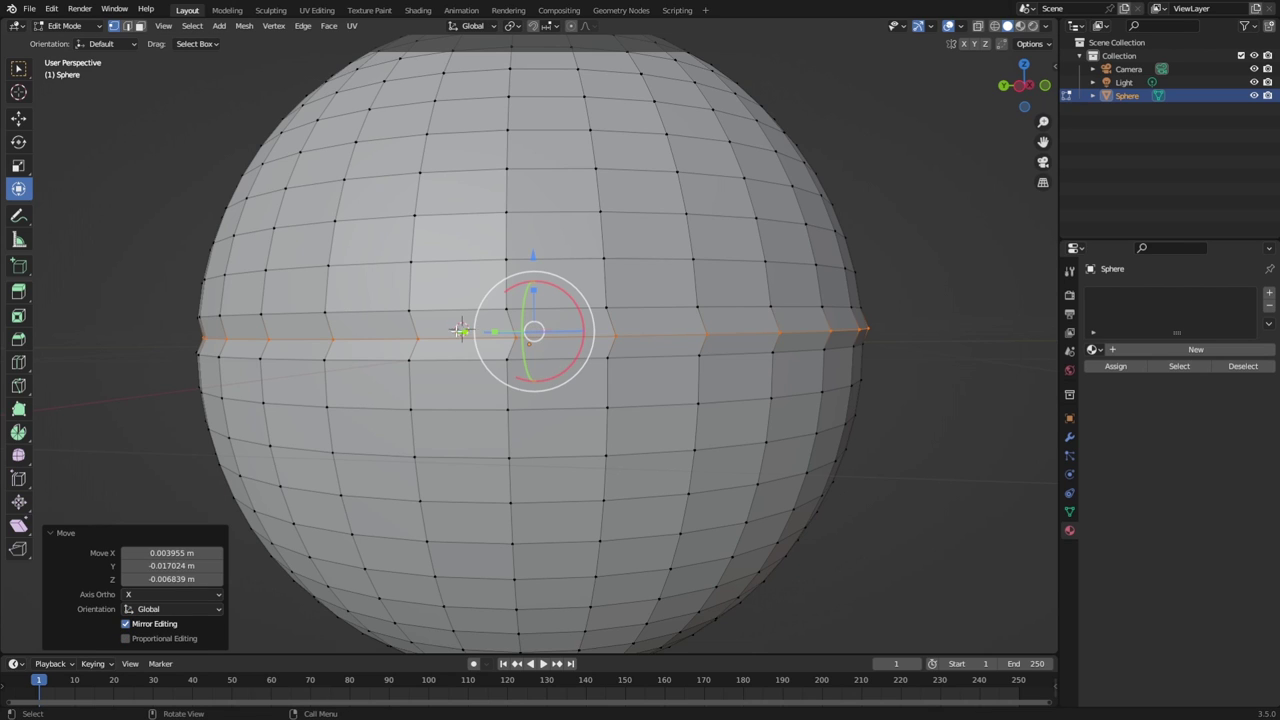
key("ctrl+z")
Select one vertex of the middle edge loop with the Scale tool active and try scaling it by 17.778 along X.
left_click(18, 165)
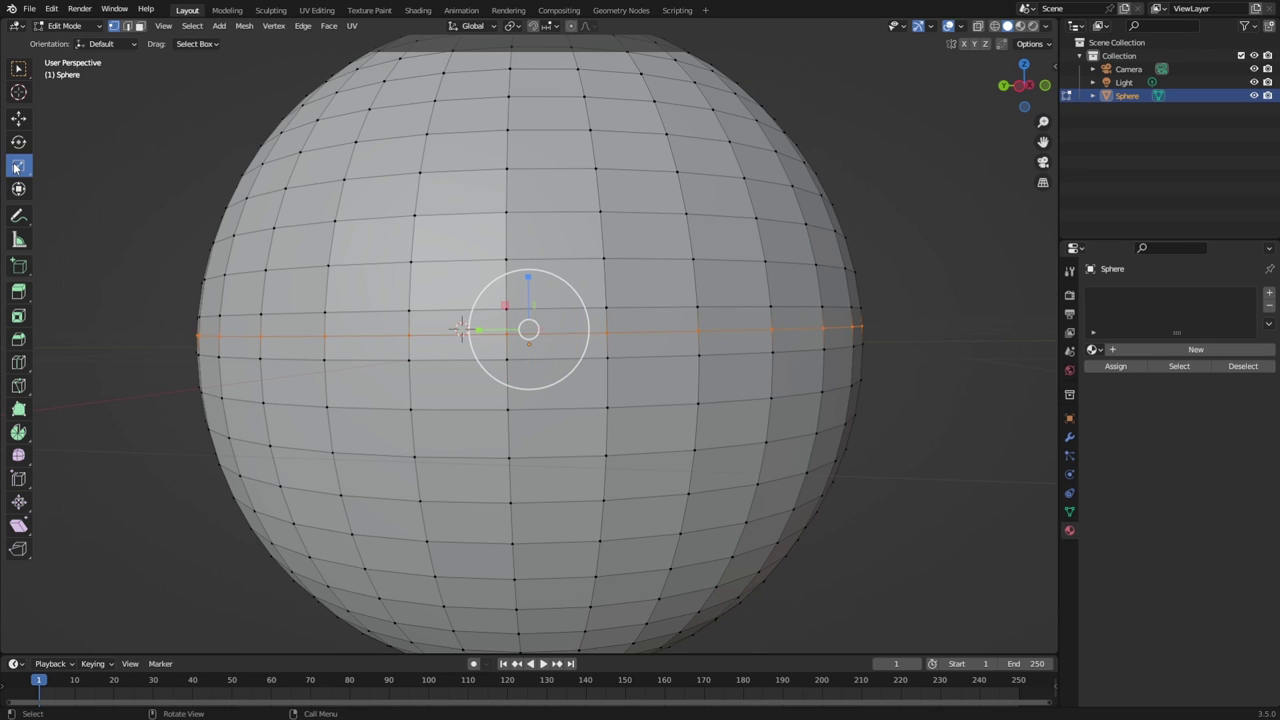
left_click_drag(270, 336, 341, 339)
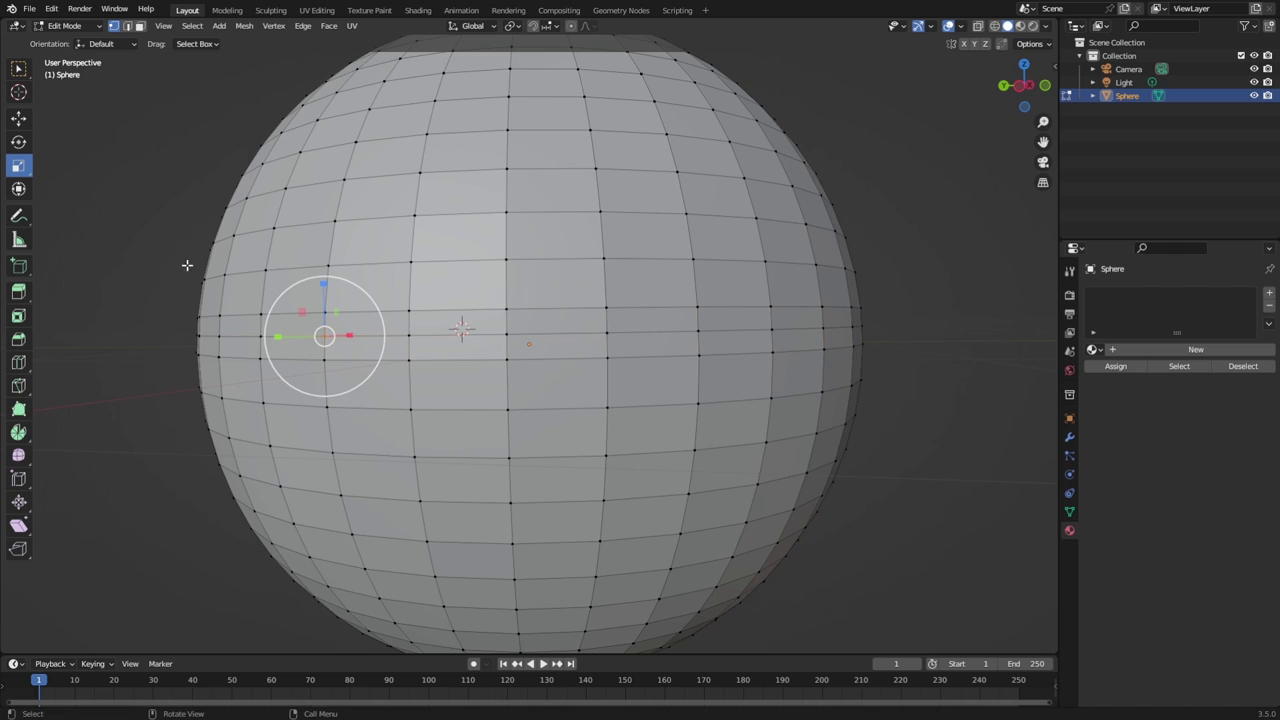
key("s")
key("x")
left_click(254, 324)
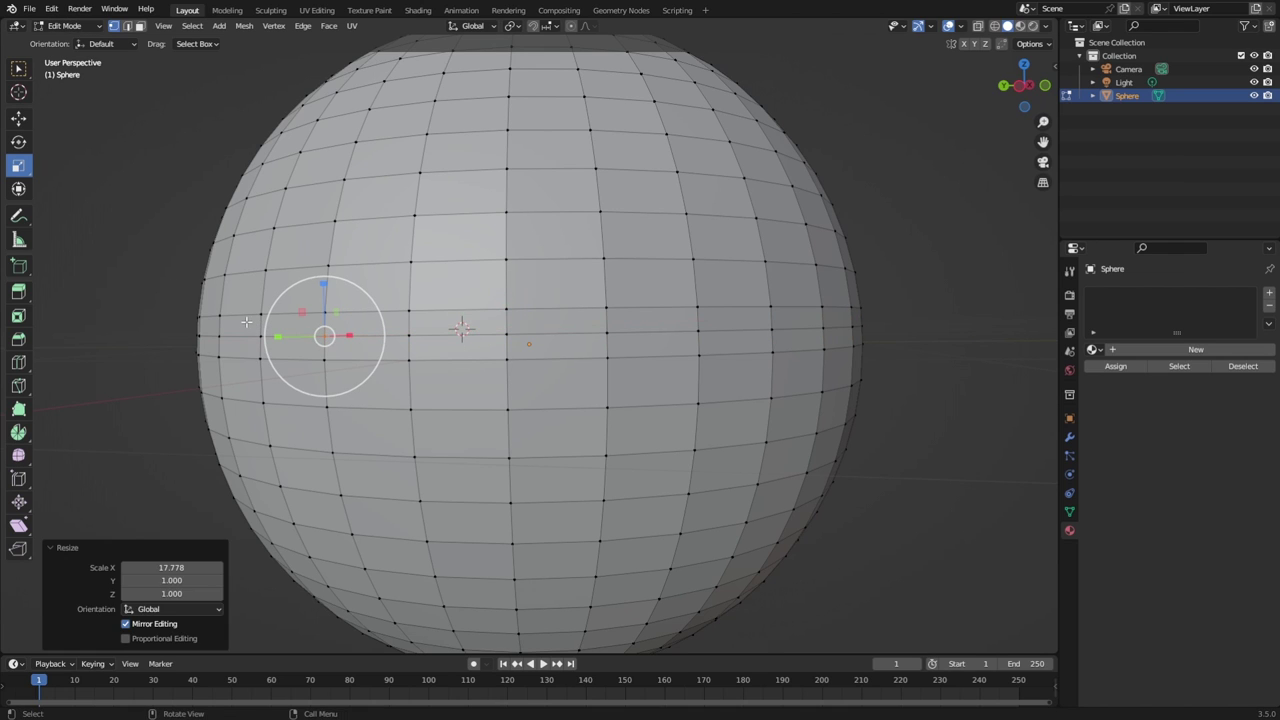
Undo the X scaling, the vertex selection and the middle loop cut.
key("ctrl+z")
key("ctrl+z")
key("ctrl+z")
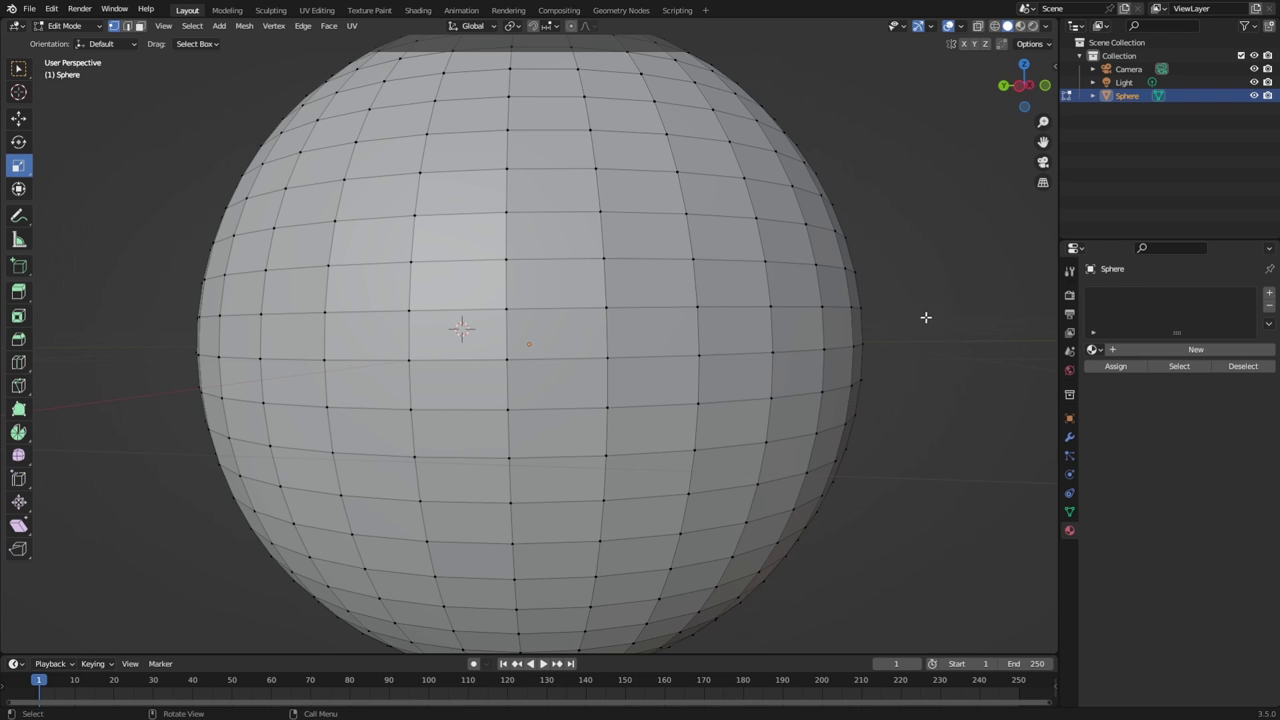
Box-select the visible vertices above the sphere's middle and delete them.
left_click_drag(923, 317, 80, 8)
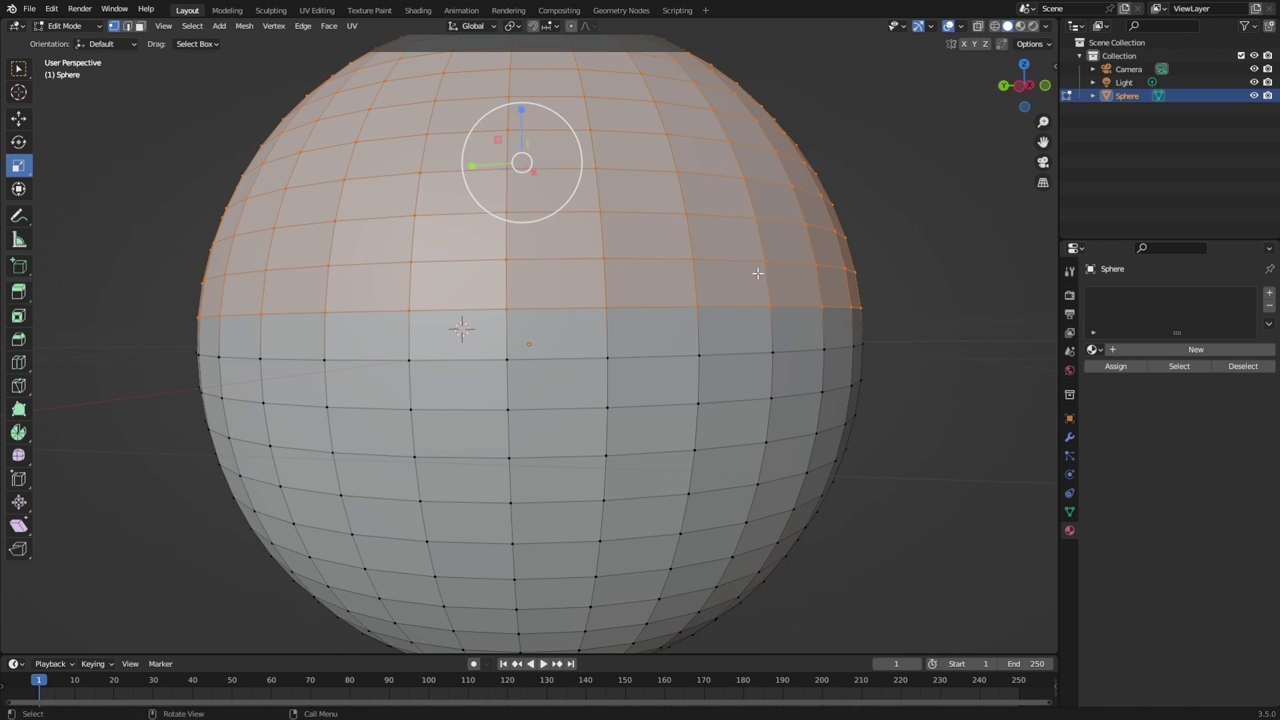
key("x")
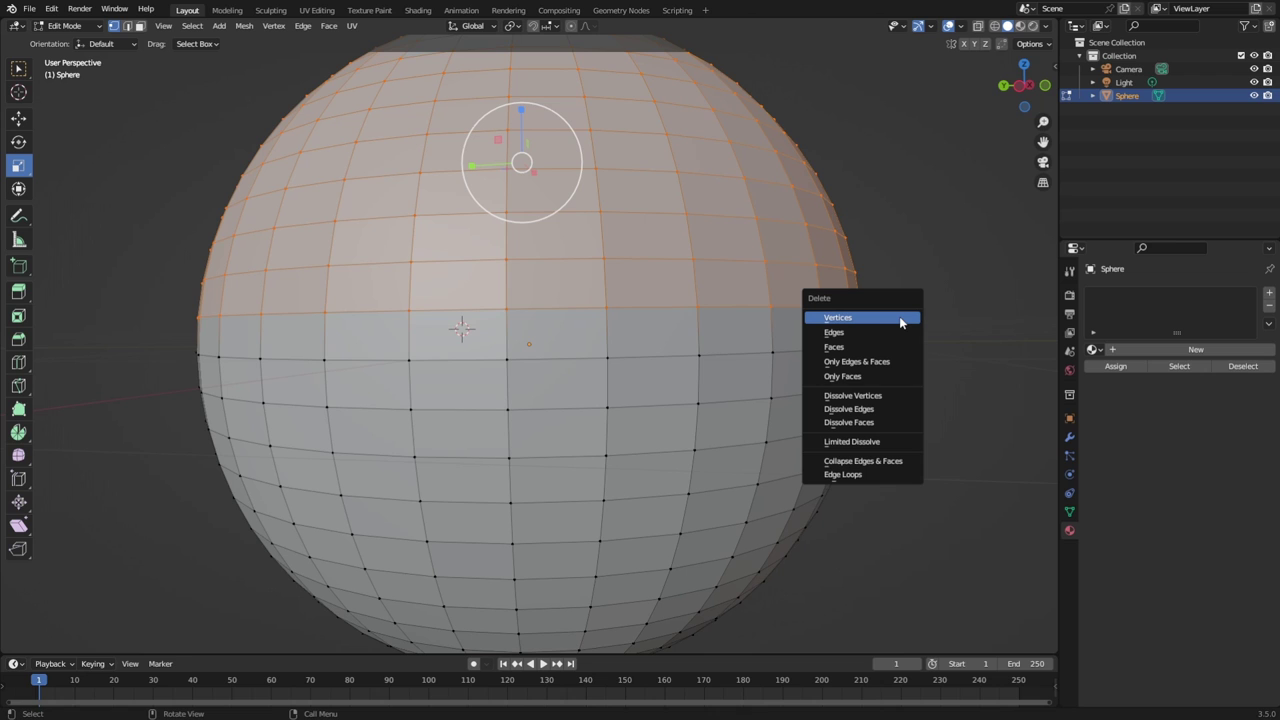
left_click(904, 321)
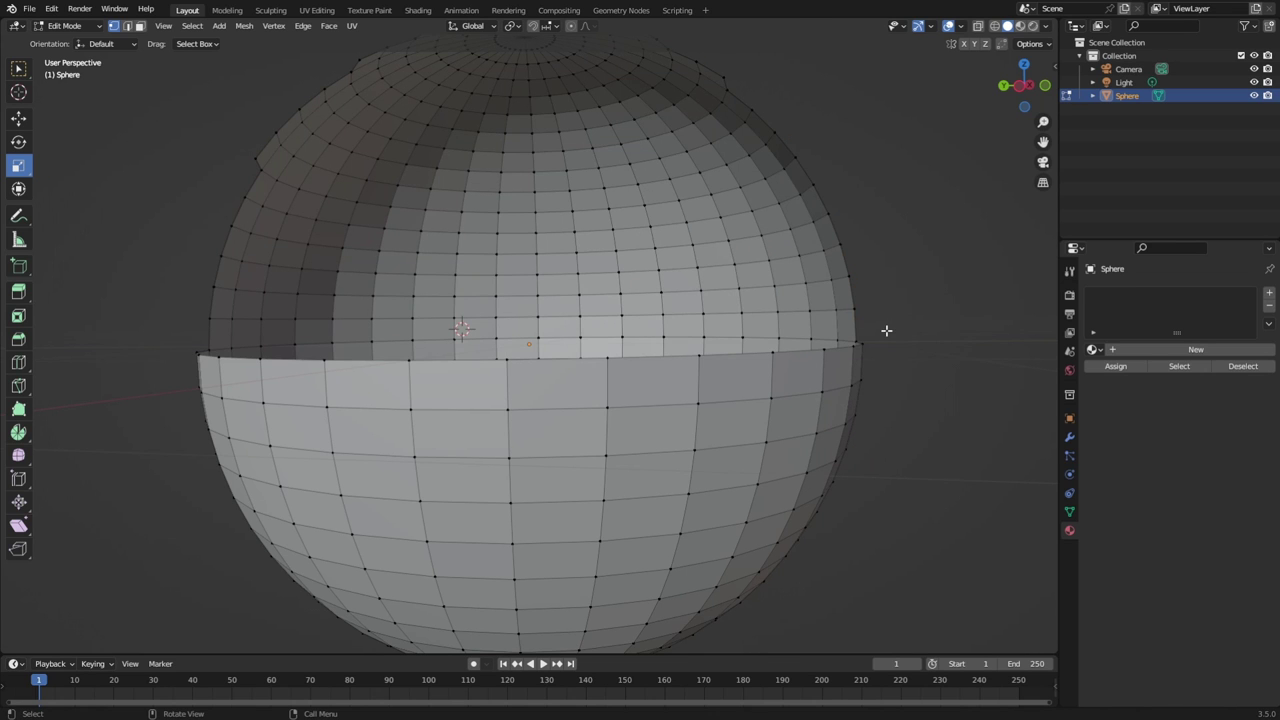
Delete the remaining back and top-cap vertices of the sphere's upper half, leaving an open bowl.
left_click_drag(886, 330, 56, 12)
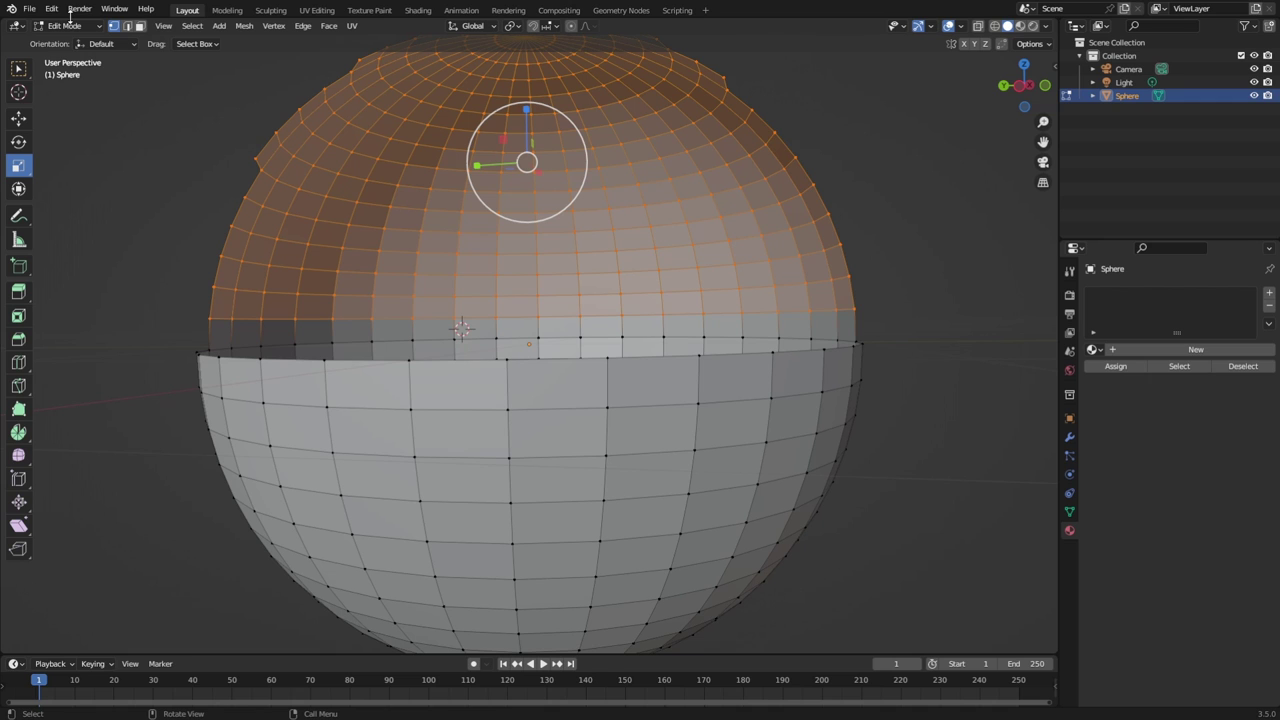
scroll(862, 200, "down", 2)
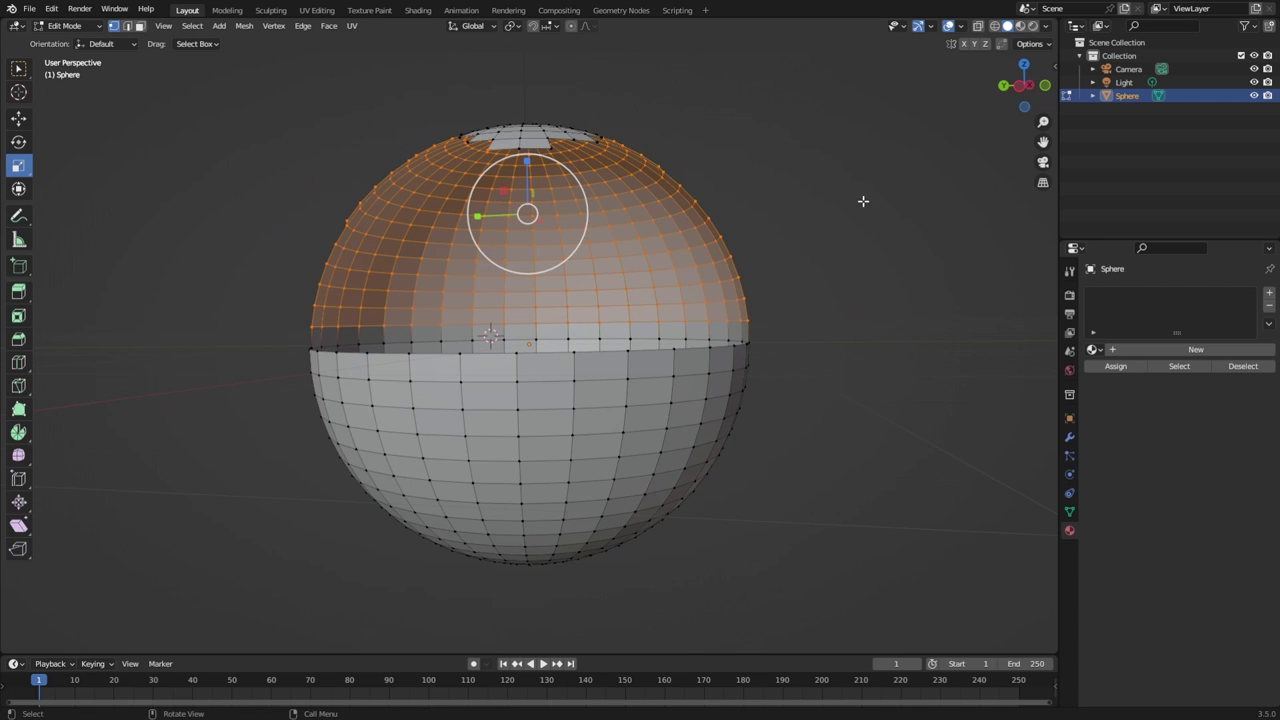
left_click(782, 310)
left_click_drag(766, 337, 191, 91)
key("x")
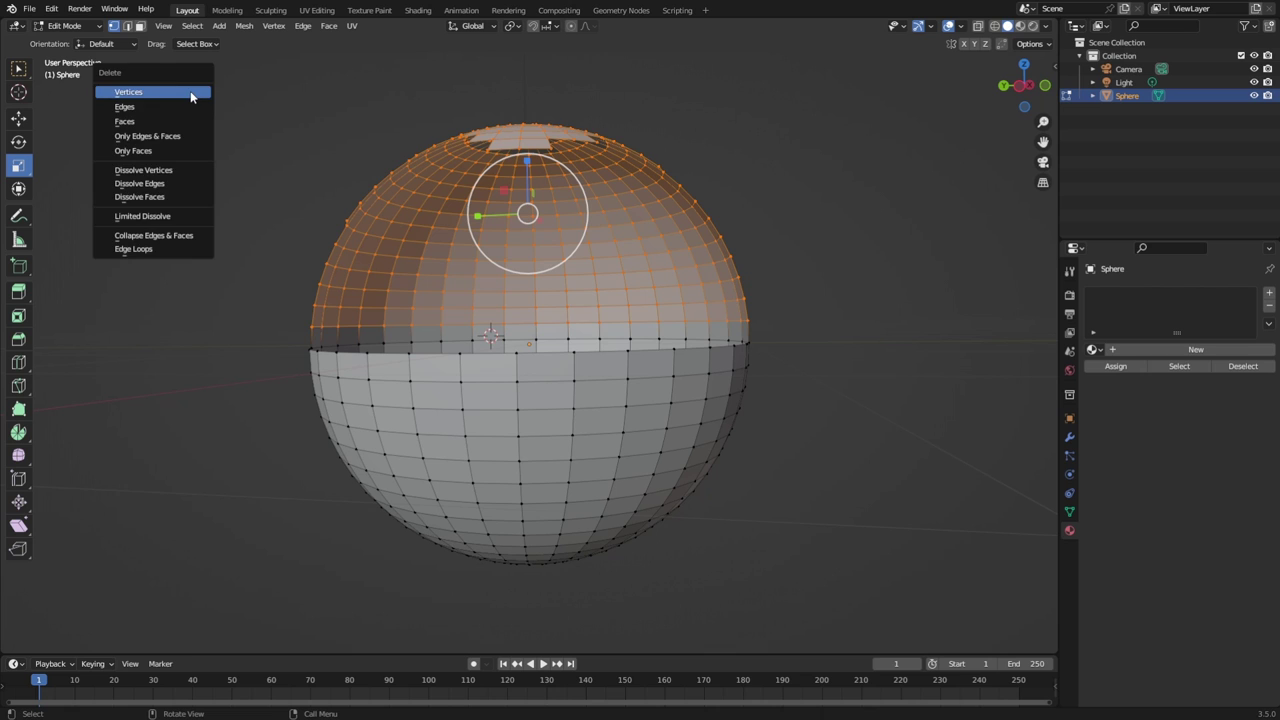
left_click(190, 93)
left_click_drag(392, 100, 673, 200)
key("x")
left_click(673, 200)
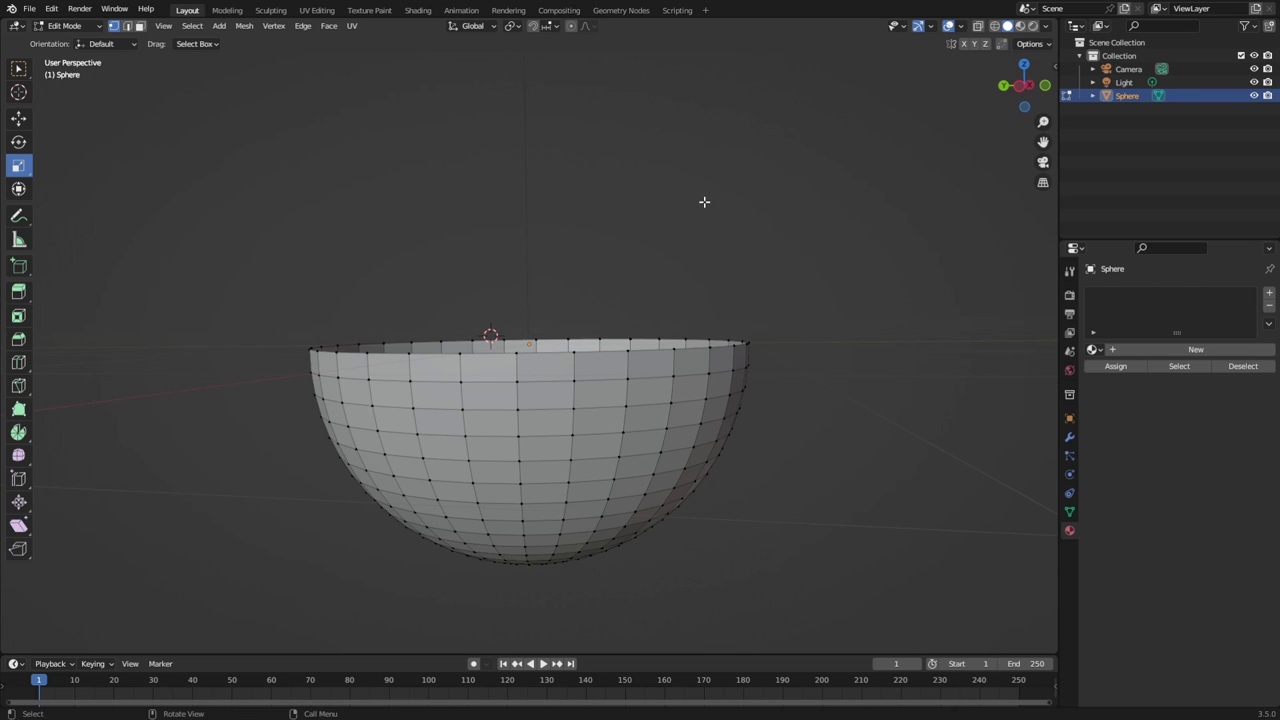
Activate the Select Box tool, switch to edge selection and select the bowl's entire rim edge loop.
middle_click_drag(730, 224, 679, 307)
scroll(679, 307, "up", 2)
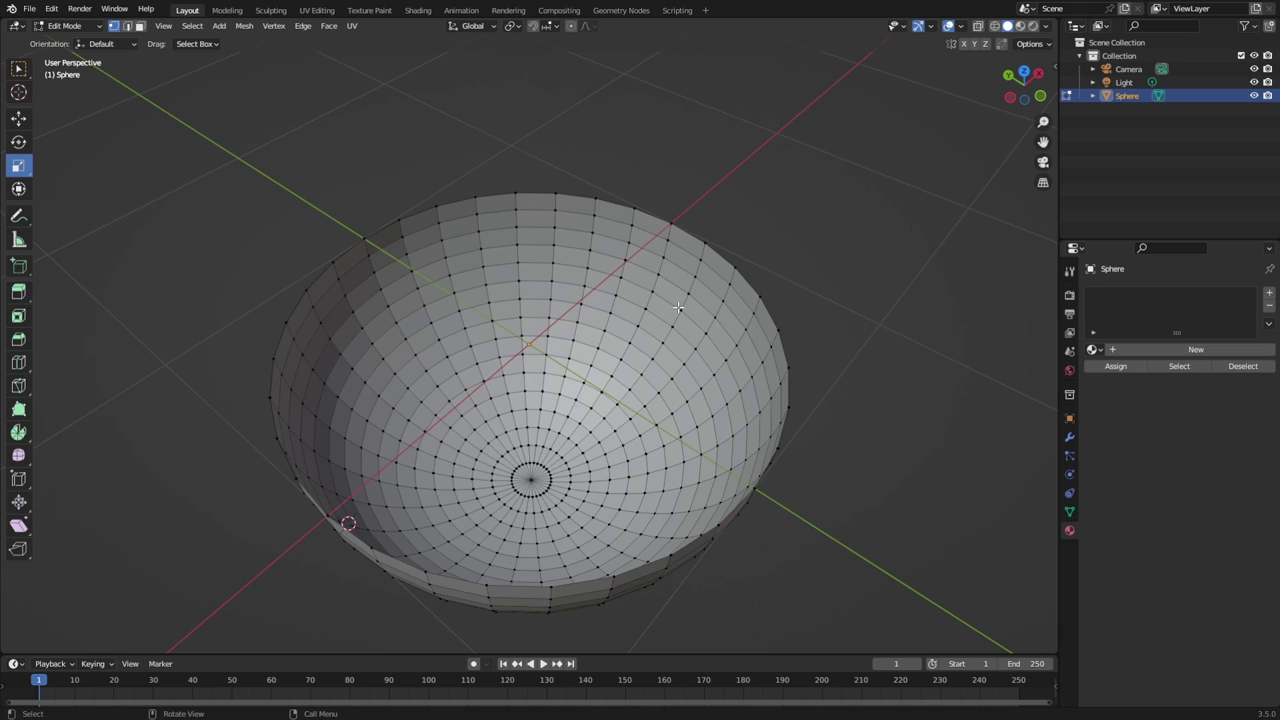
left_click(343, 251)
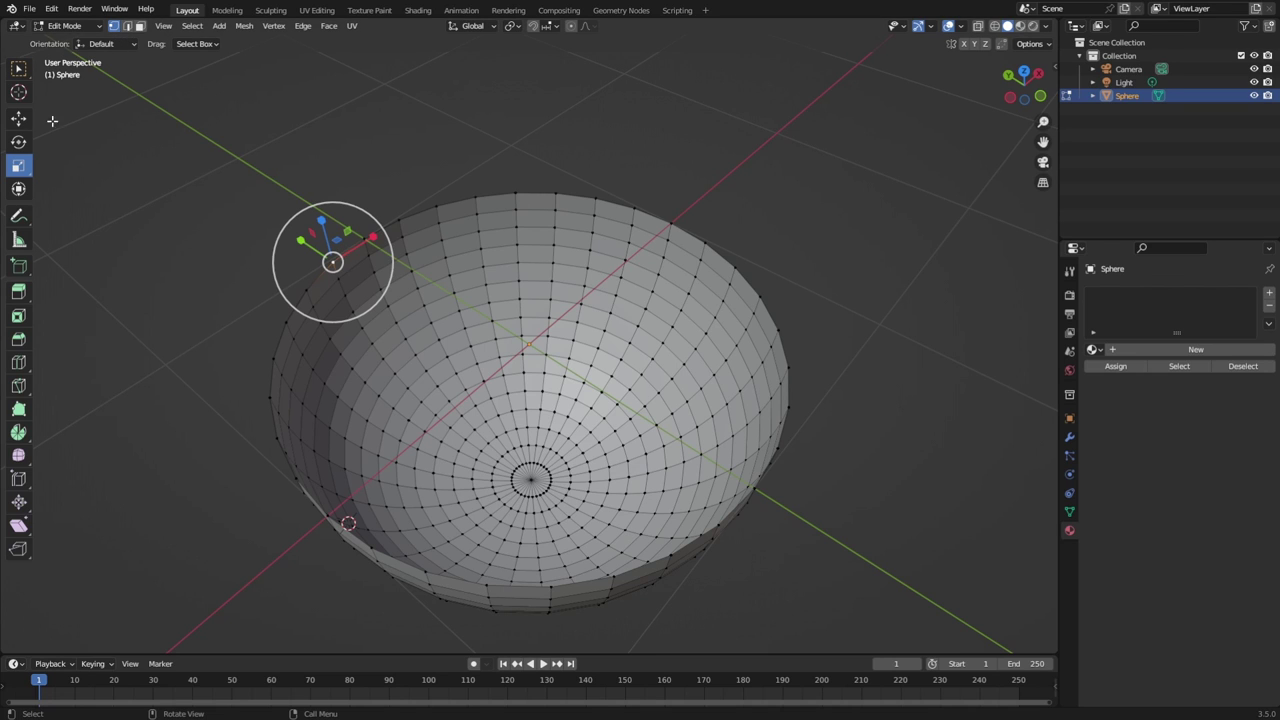
left_click(18, 68)
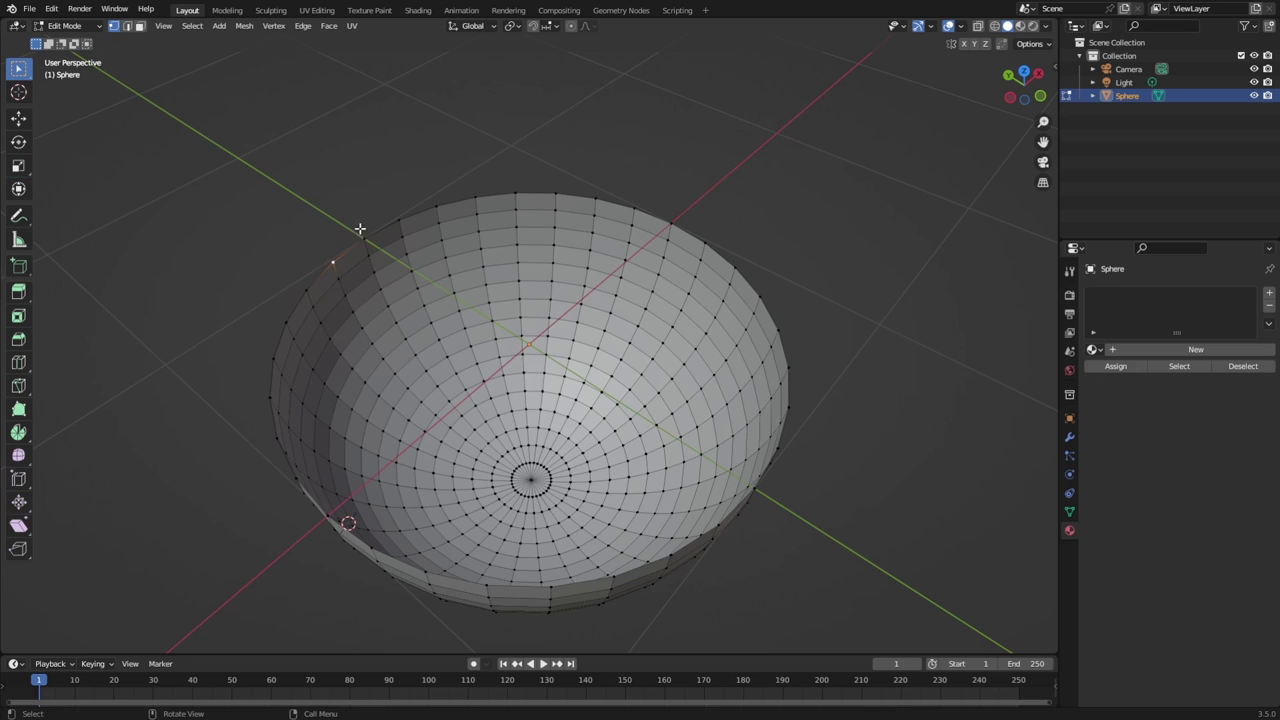
left_click(352, 245)
key("2")
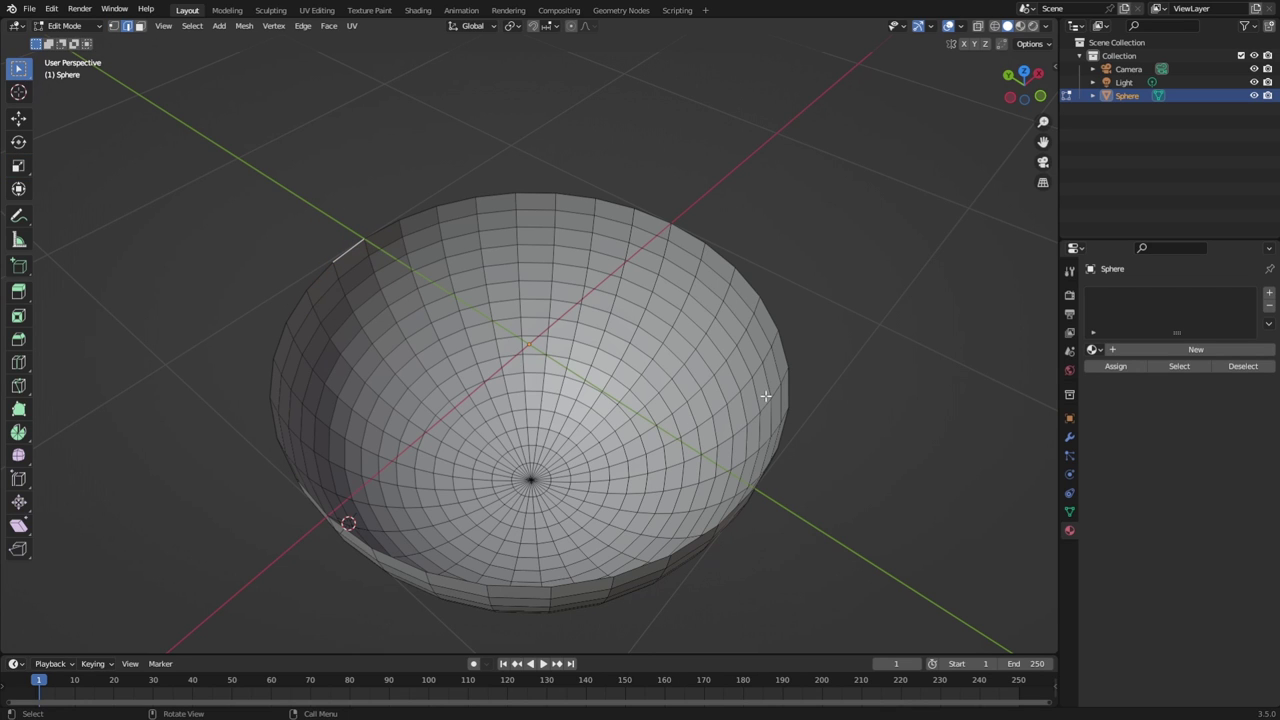
left_click(417, 214)
left_click(570, 582)
left_click(416, 213, "shift")
left_click(460, 204, "alt")
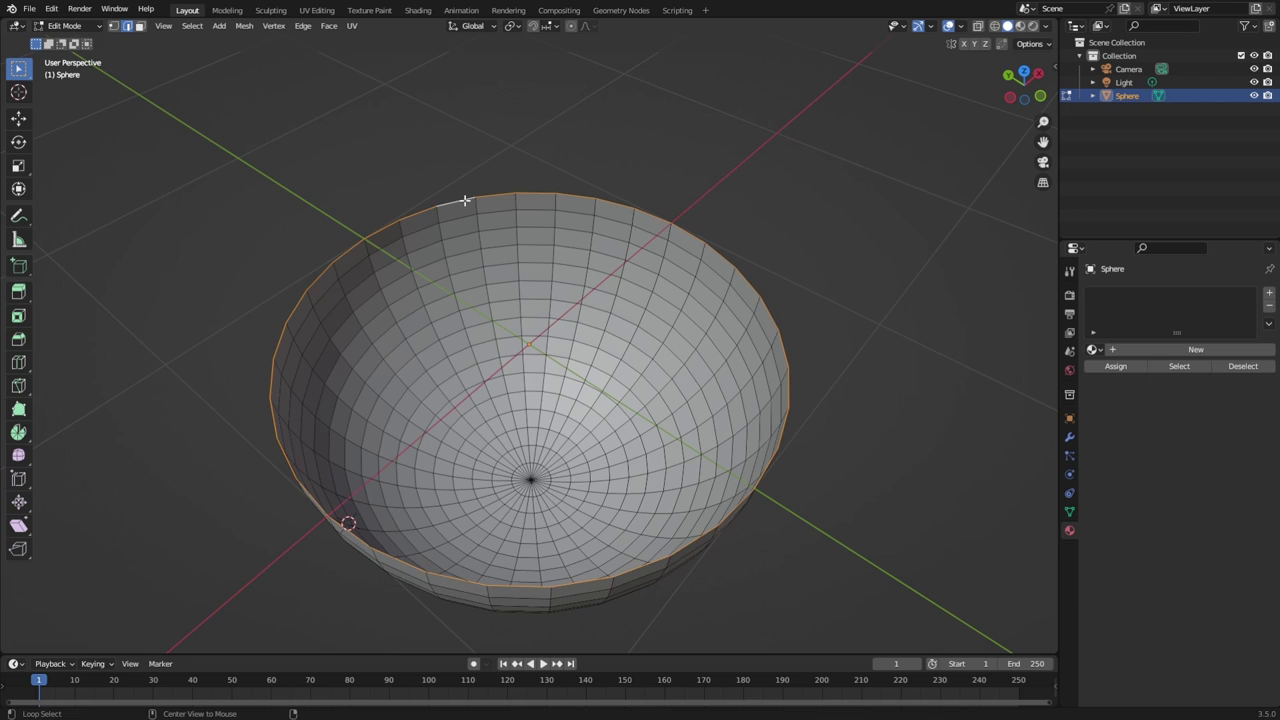
Try closing the bowl's opening with the Fill command, inspect the resulting faces, and undo the fill.
left_click(329, 26)
left_click(372, 176)
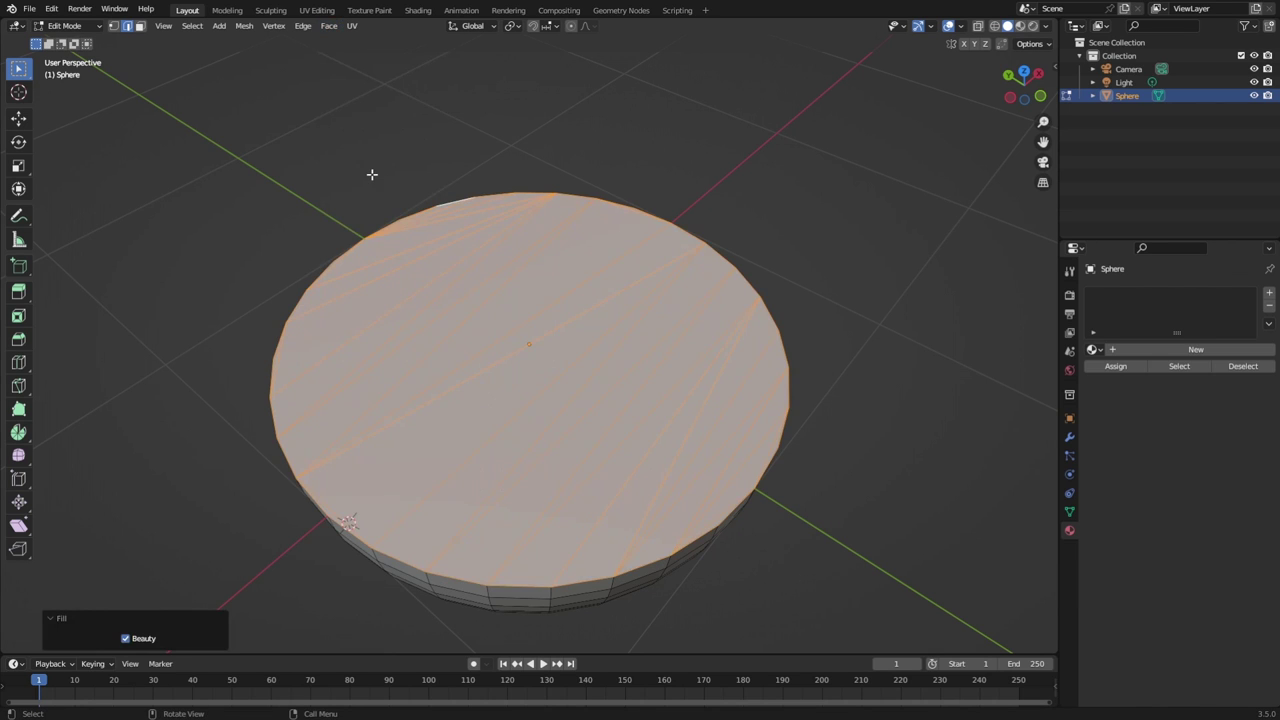
left_click(735, 233)
middle_click_drag(748, 227, 669, 259)
left_click(669, 259)
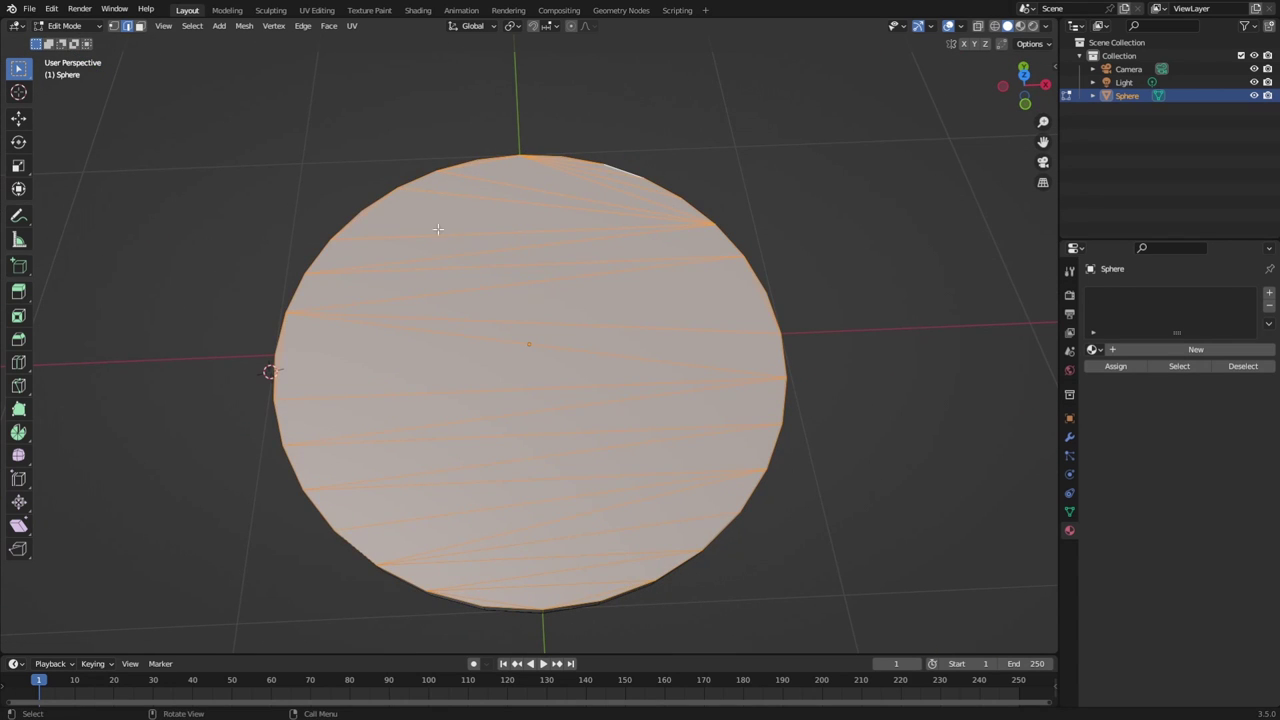
key("h")
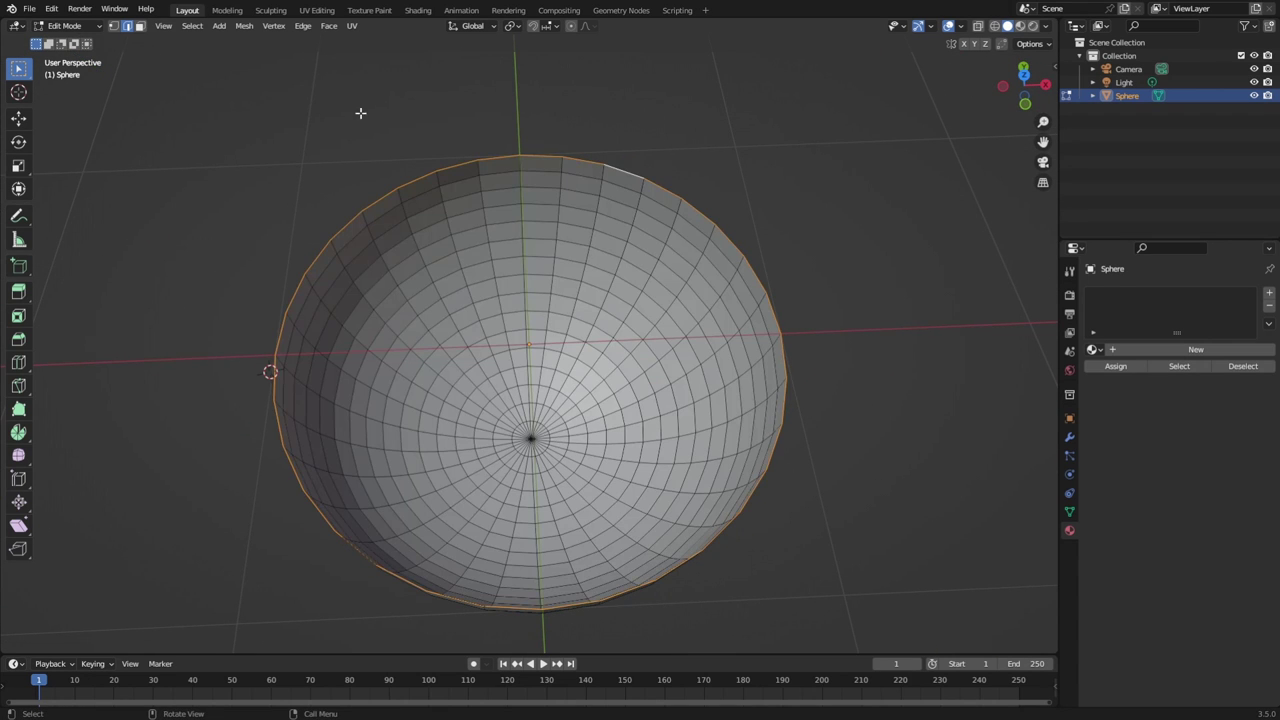
Select a few individual rim edges, and replace them with a selection of the complete rim loop.
left_click(487, 159)
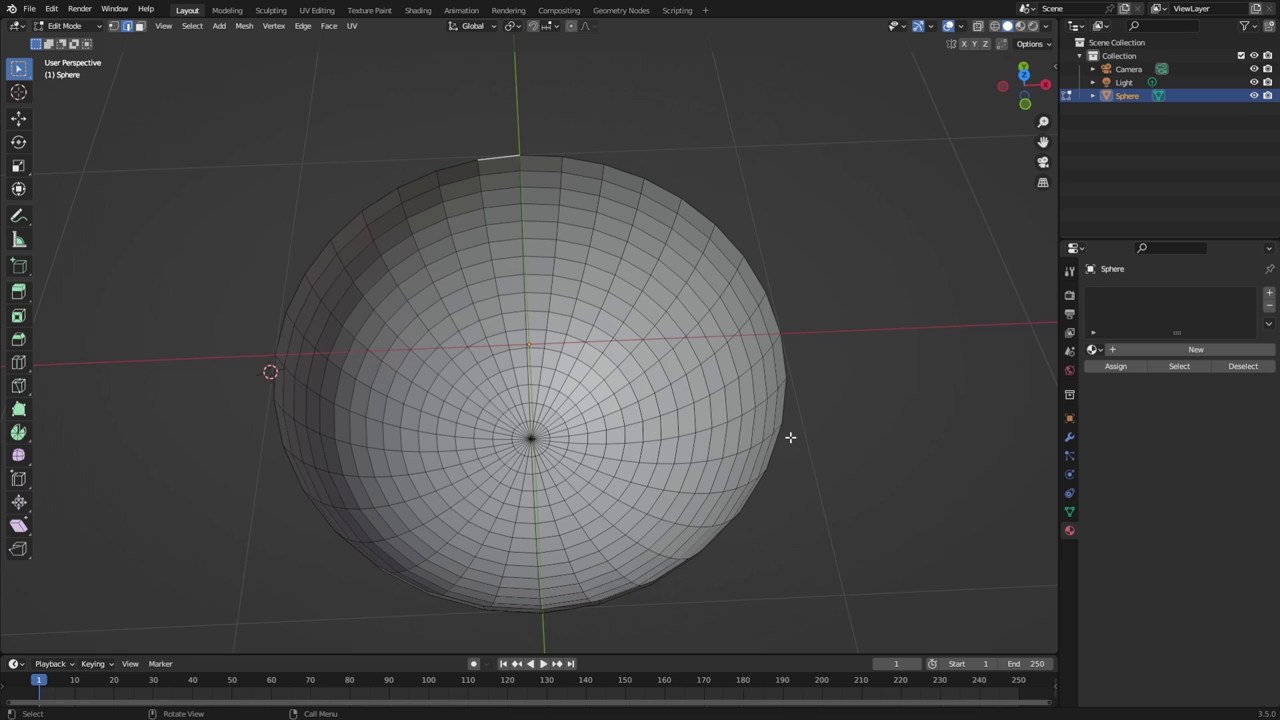
left_click(783, 408, "shift")
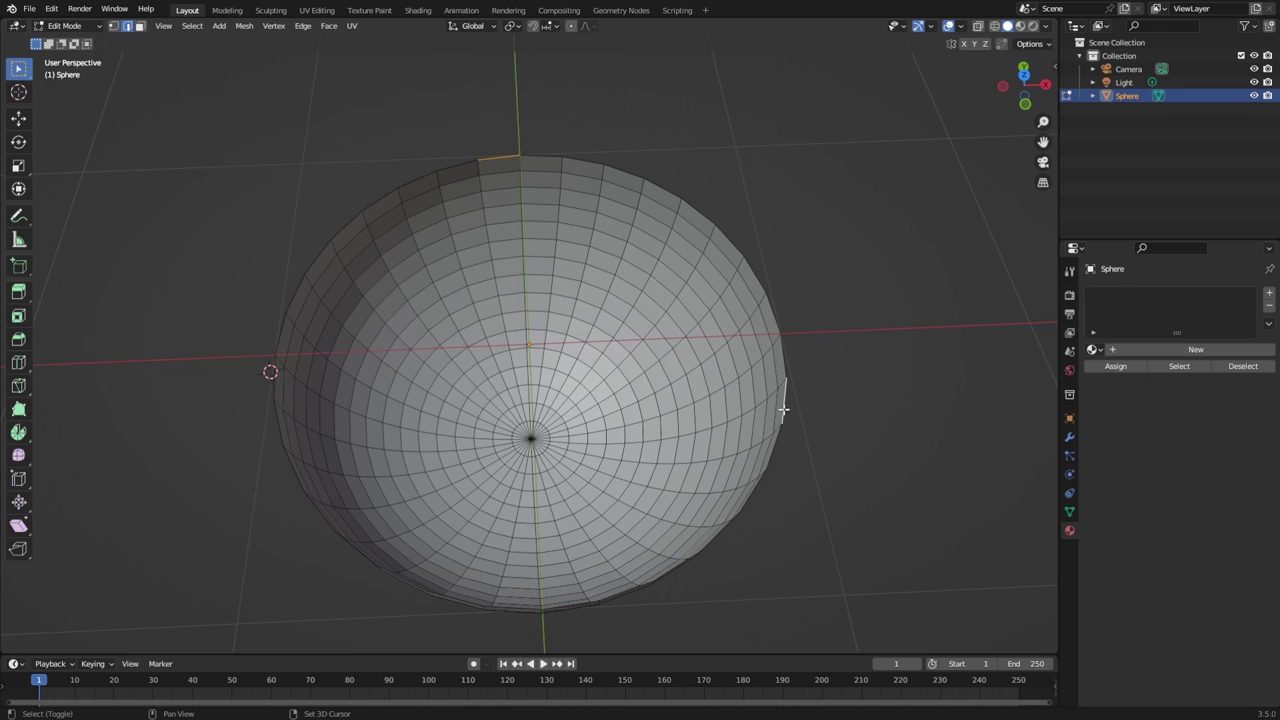
left_click(350, 220, "shift")
left_click(390, 197, "alt")
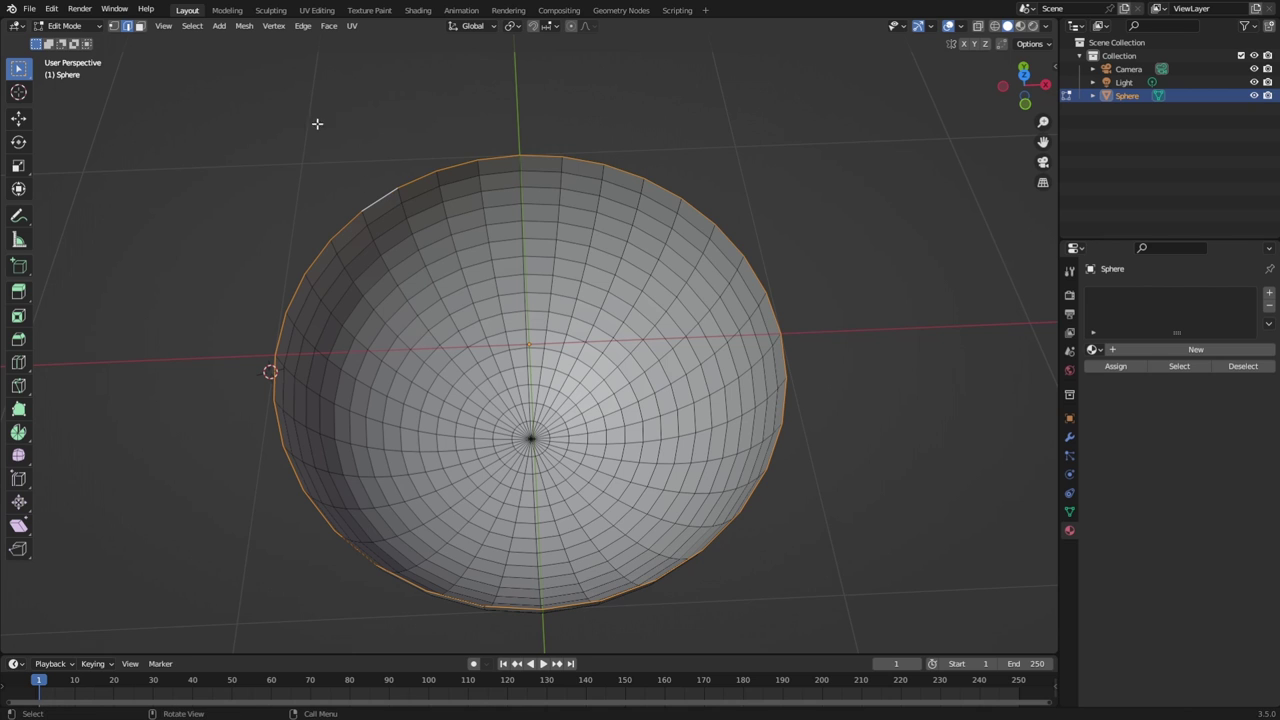
Try closing the bowl's opening with Grid Fill at span 8 and offset 0, and undo the fill.
left_click(329, 26)
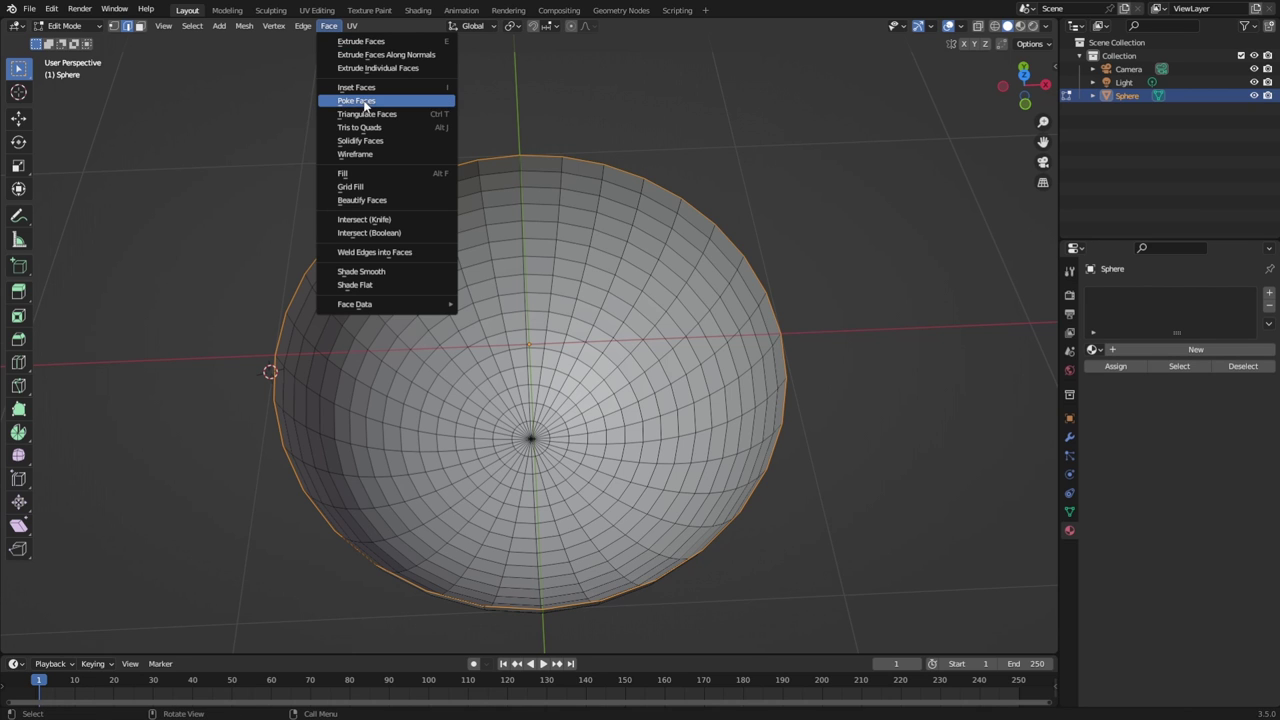
left_click(376, 187)
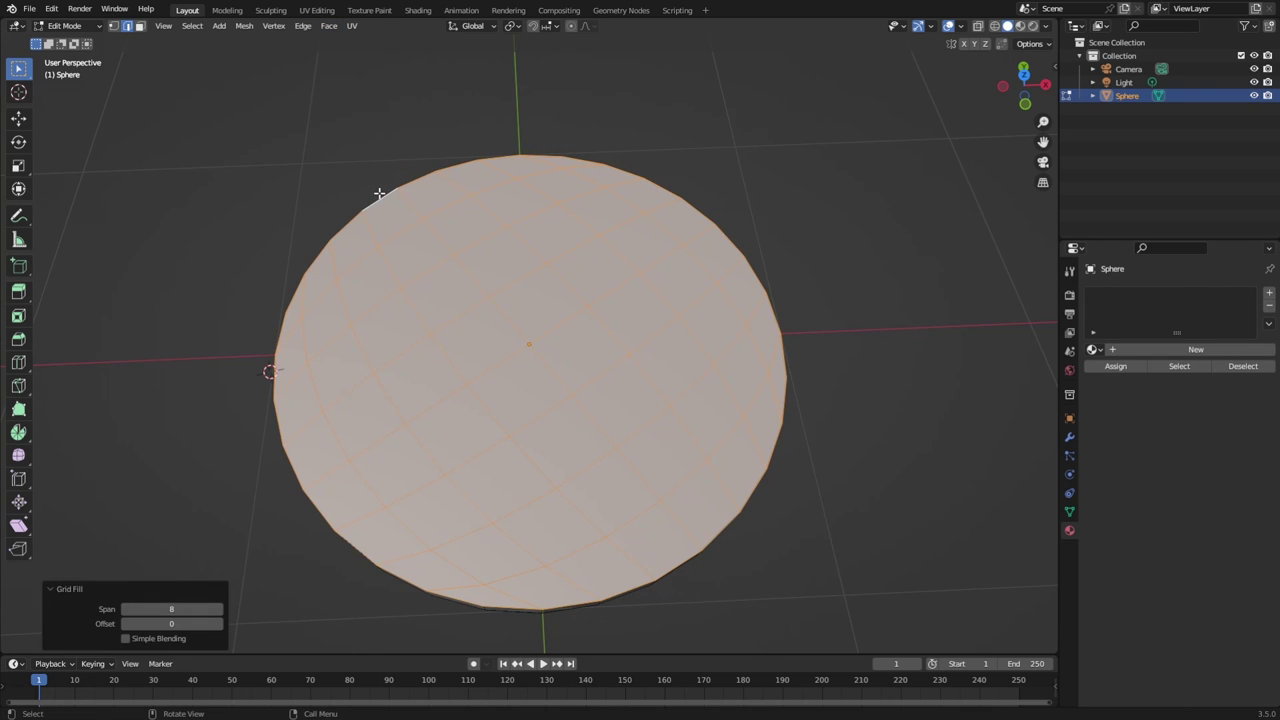
left_click(116, 200)
middle_click_drag(843, 443, 770, 384)
key("ctrl+z")
key("ctrl+z")
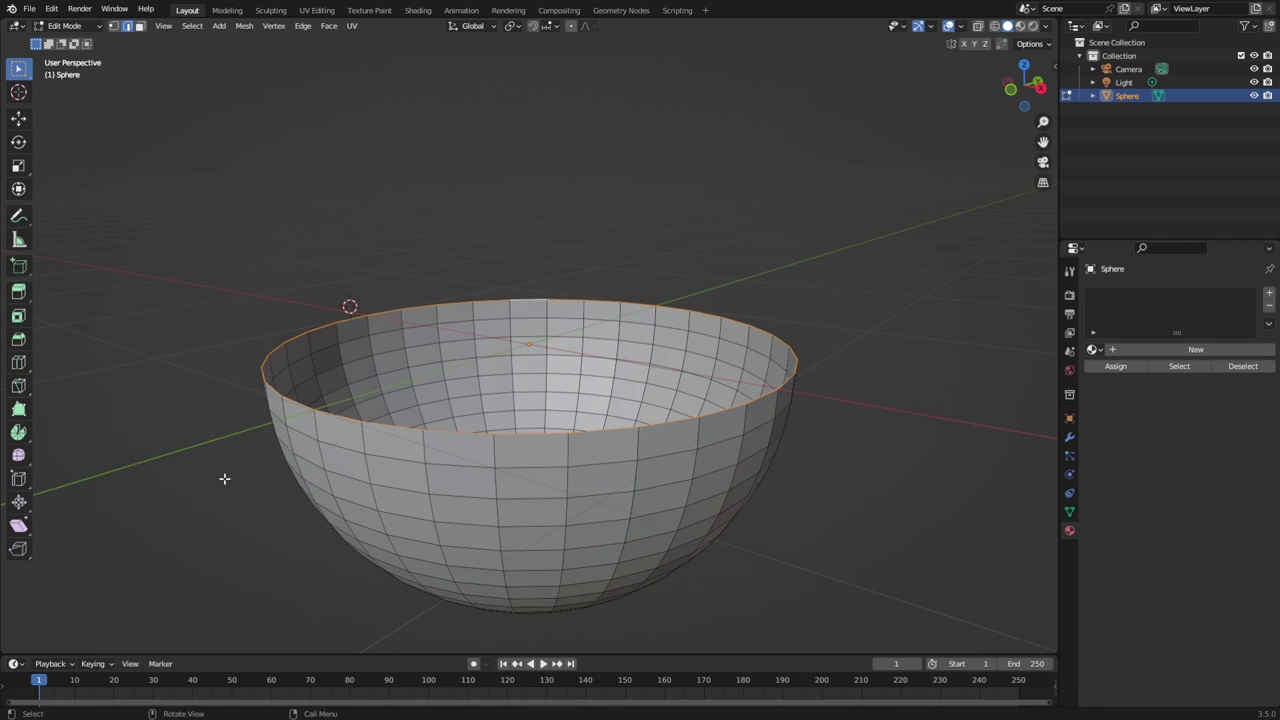
Select the bowl's complete rim edge loop, try closing the opening with Grid Fill, and clear the selection.
middle_click_drag(224, 478, 292, 498)
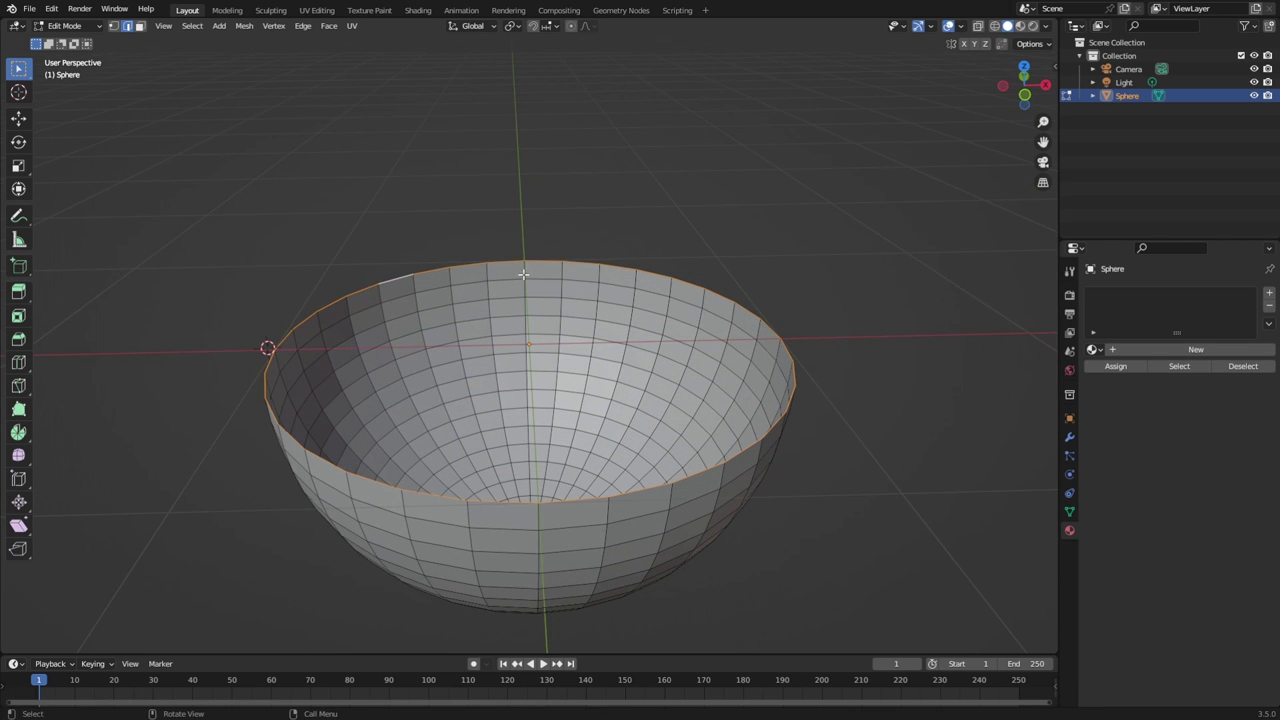
left_click(554, 222)
middle_click_drag(654, 220, 524, 267)
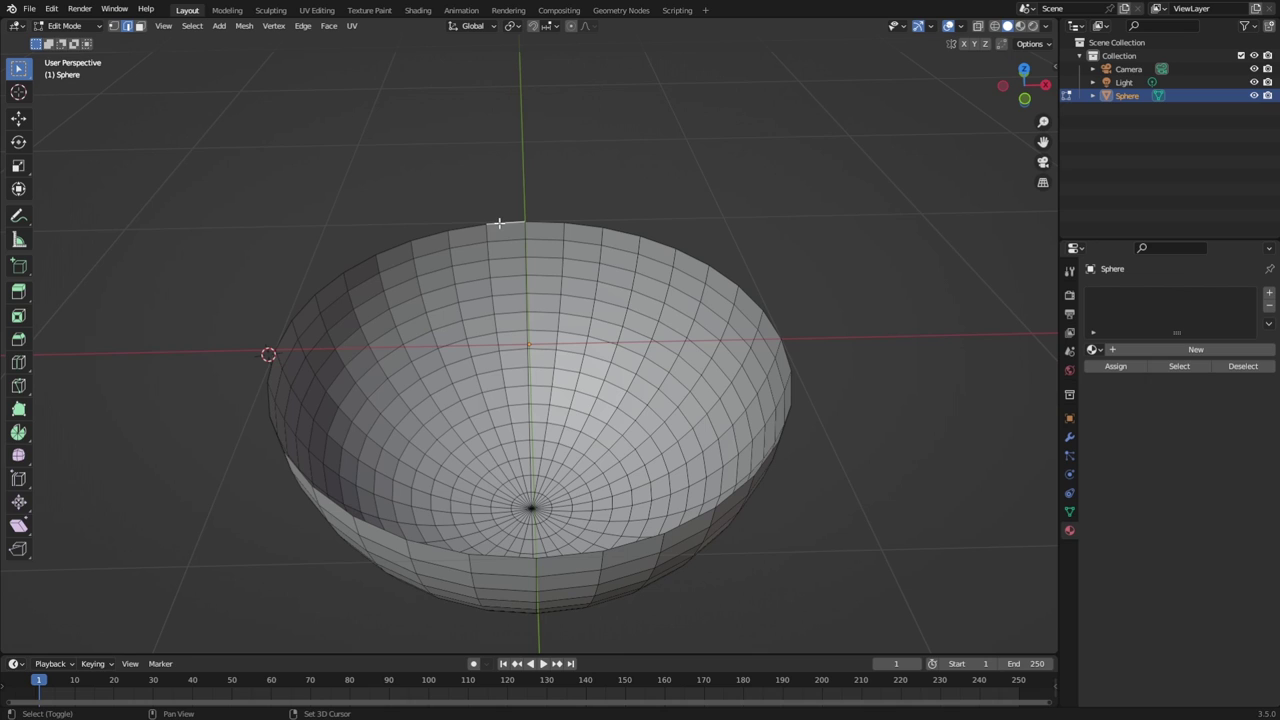
left_click(545, 557, "shift")
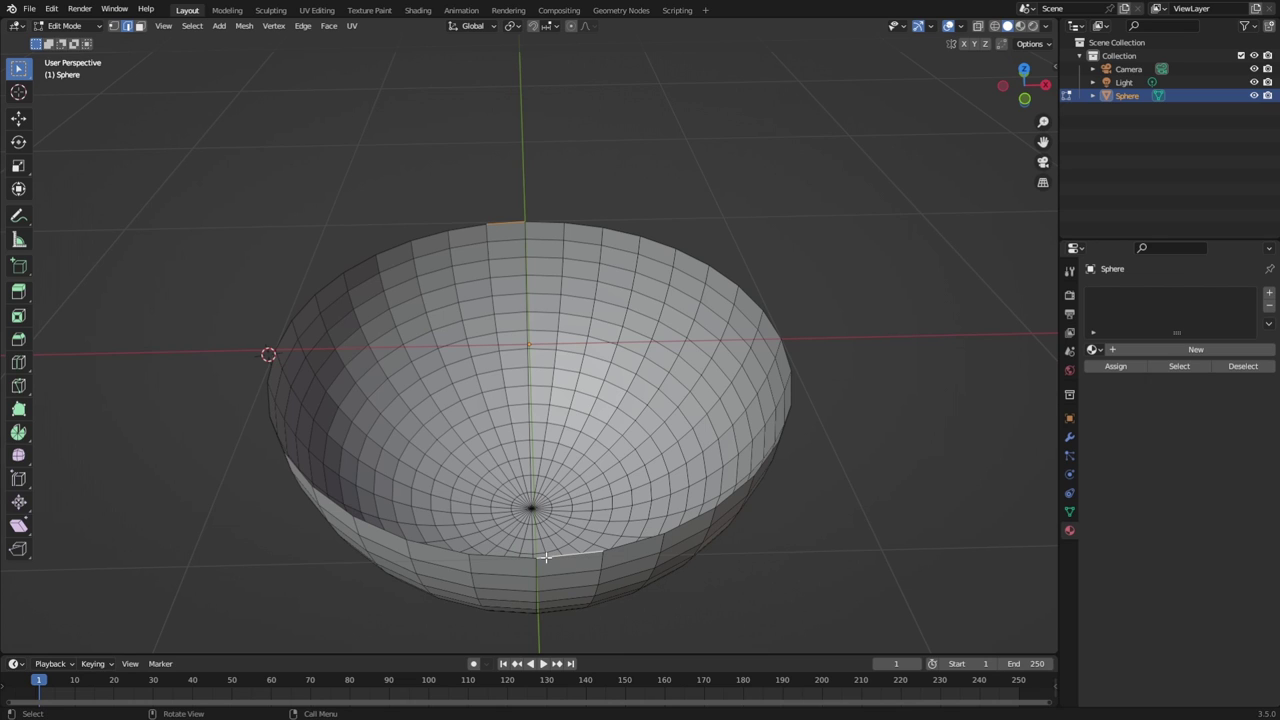
left_click(513, 220, "alt")
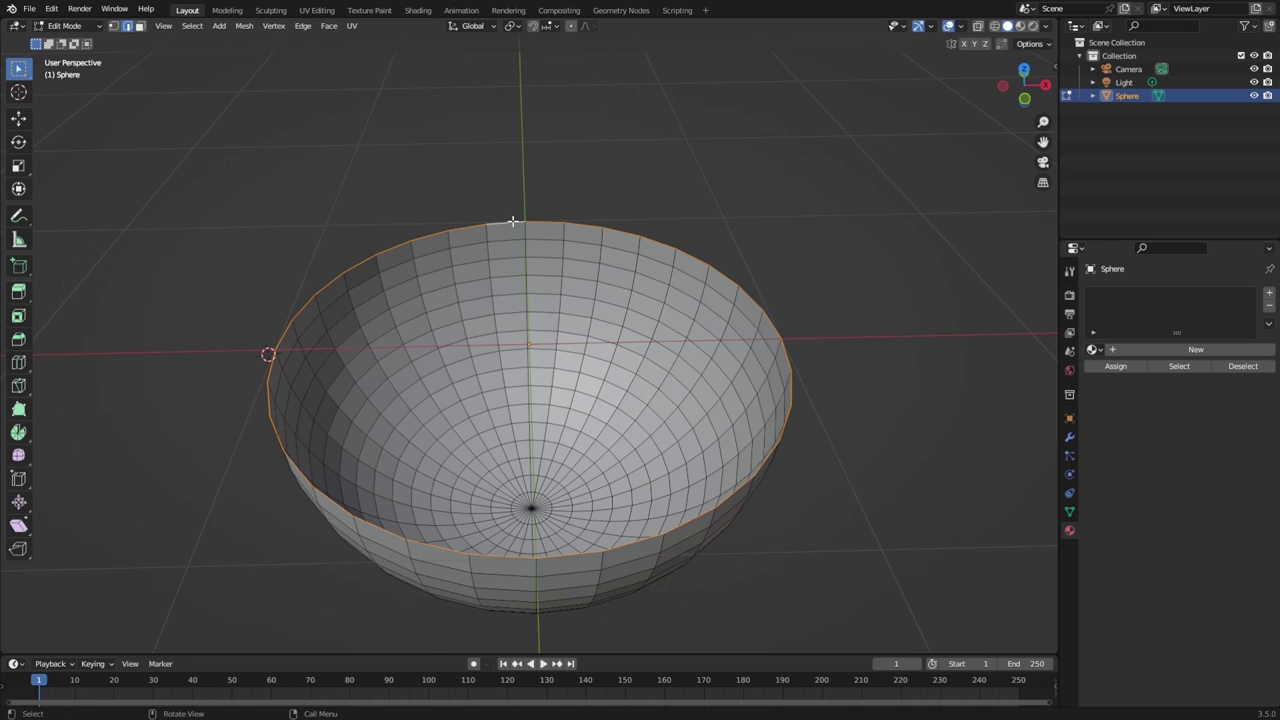
right_click(513, 220)
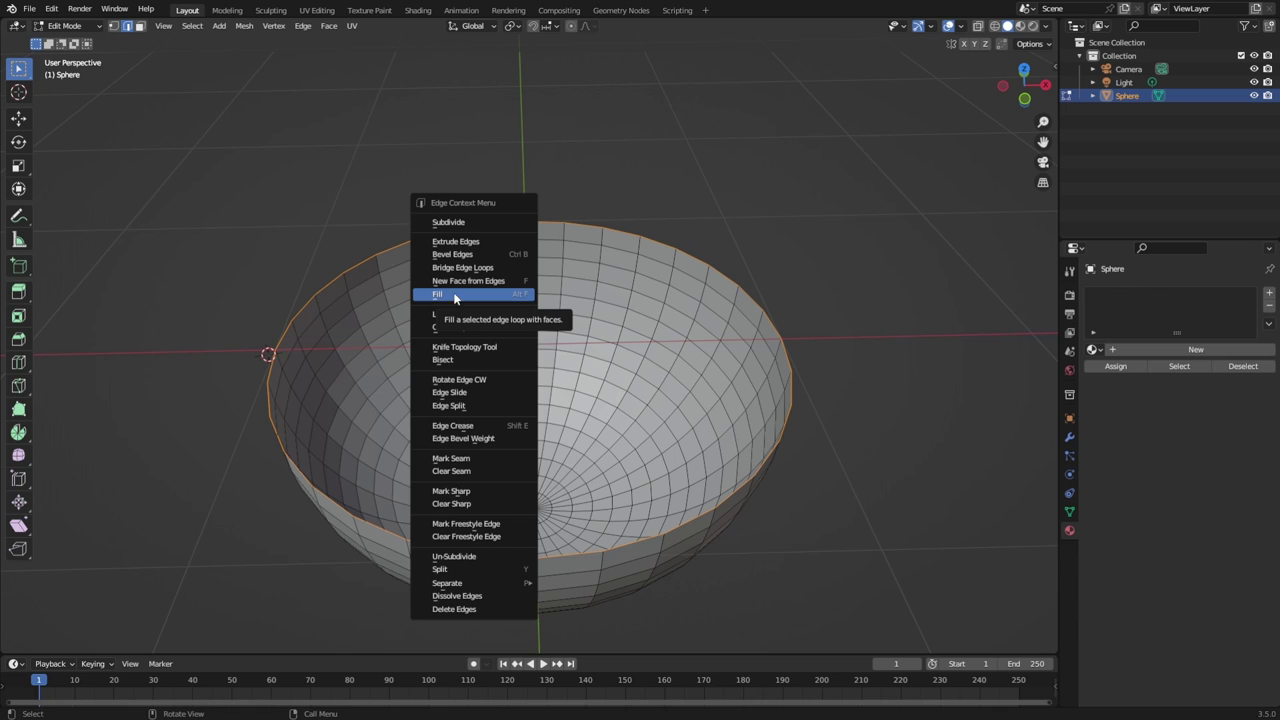
left_click(329, 25)
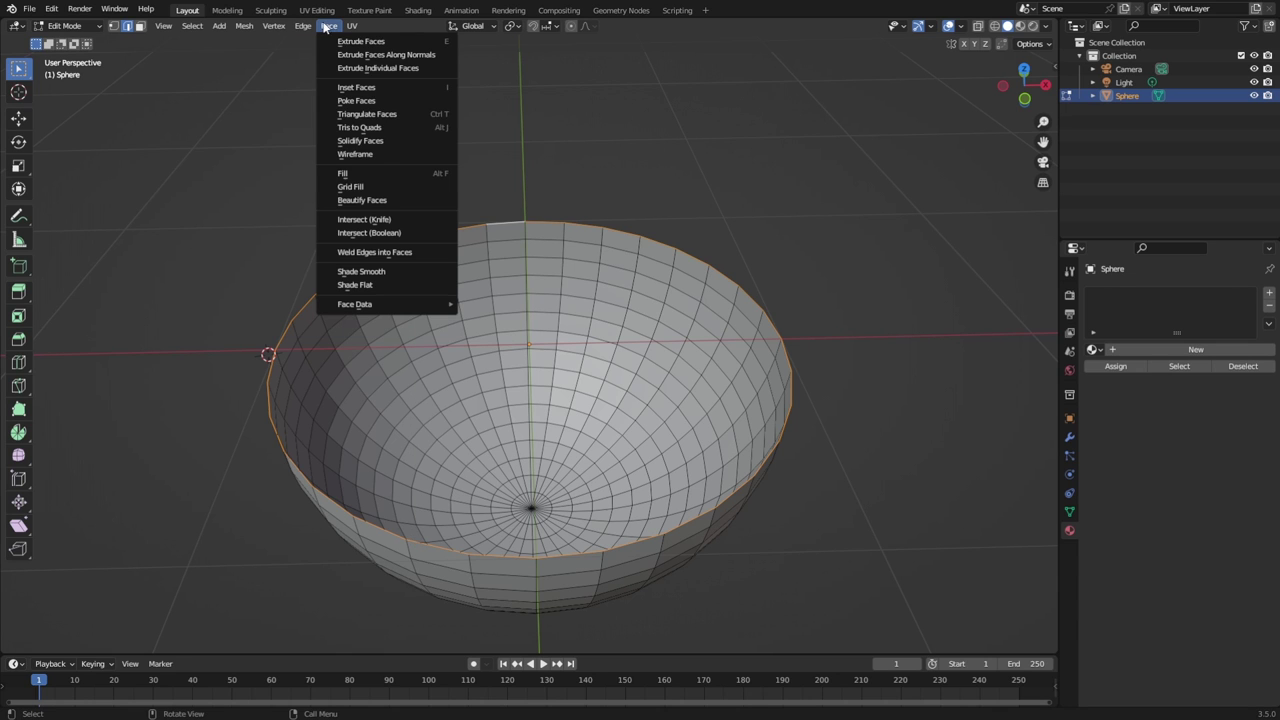
left_click(378, 187)
key("alt+a")
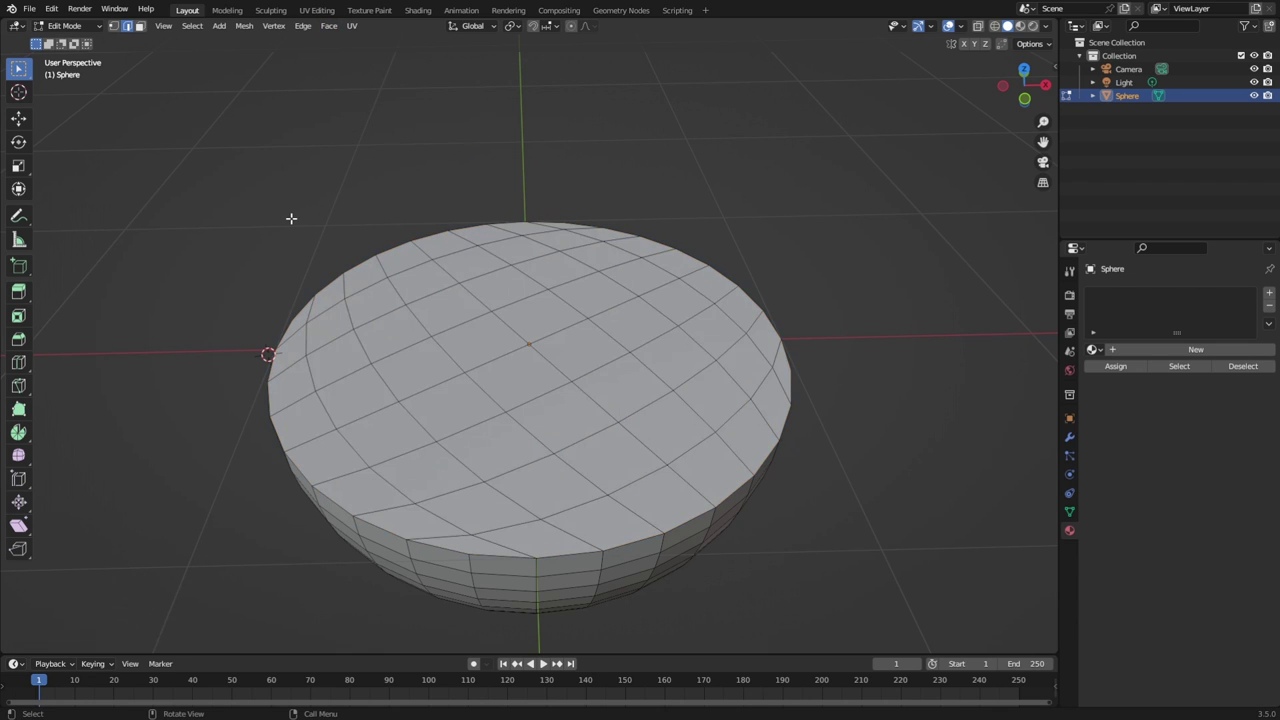
Inspect the capped half-sphere from the side and box-select its entire mesh.
middle_click_drag(820, 269, 534, 195)
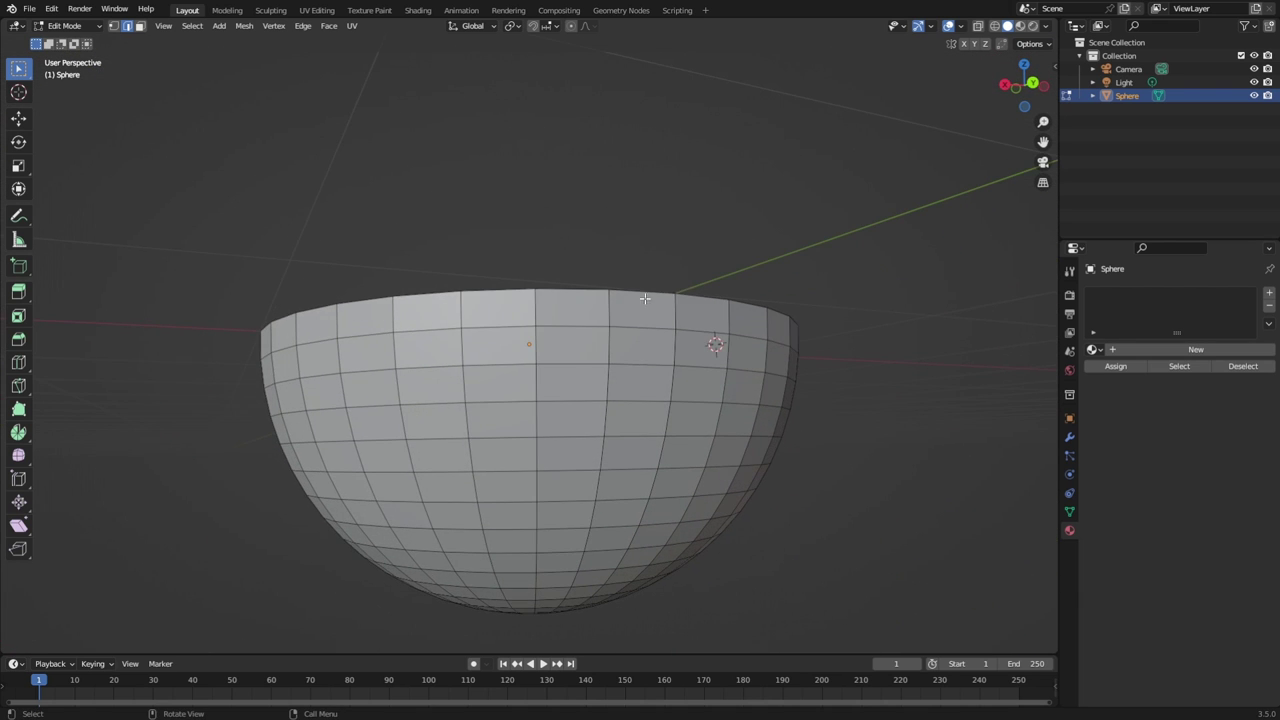
scroll(645, 320, "down", 5)
middle_click_drag(748, 474, 716, 486)
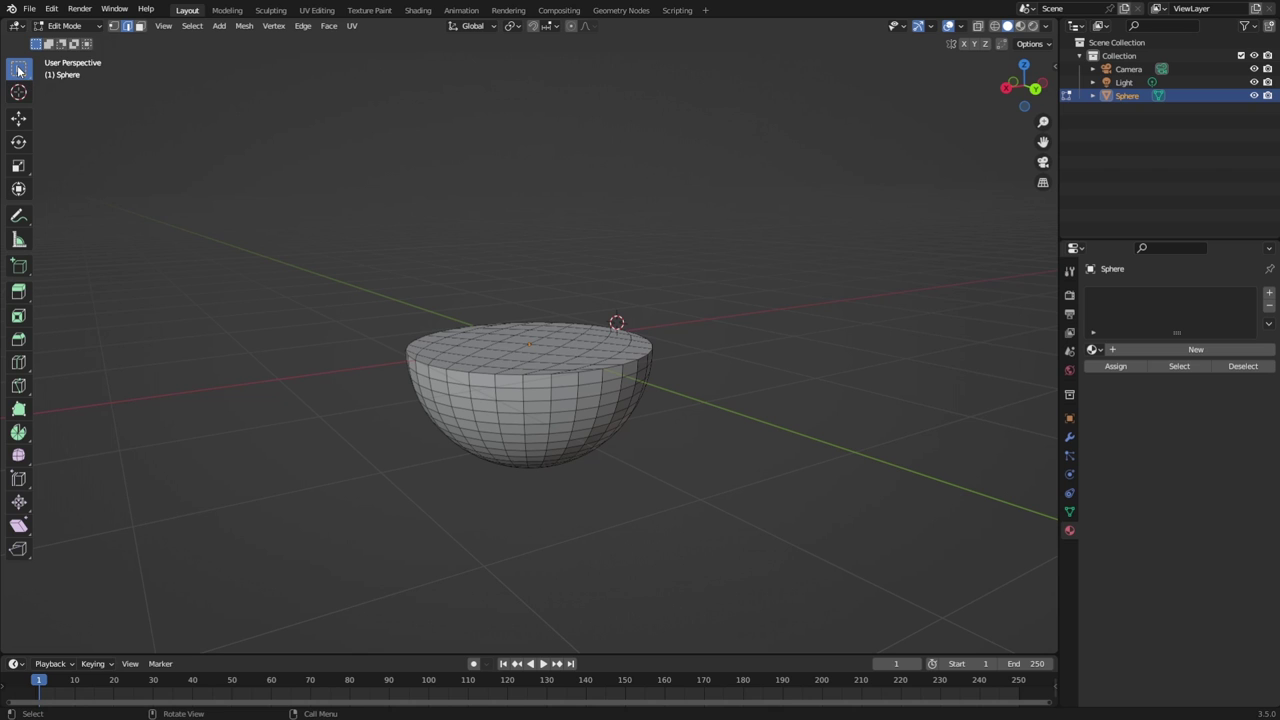
left_click_drag(334, 228, 816, 497)
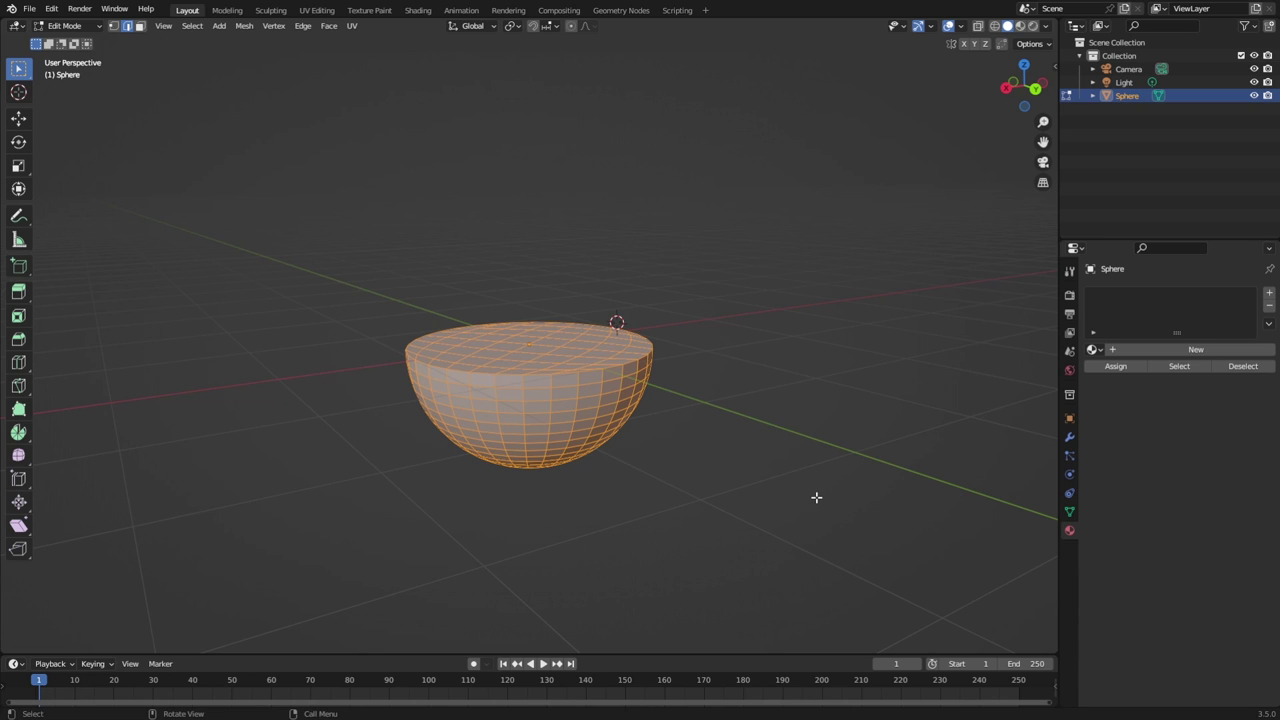
scroll(580, 371, "up", 3)
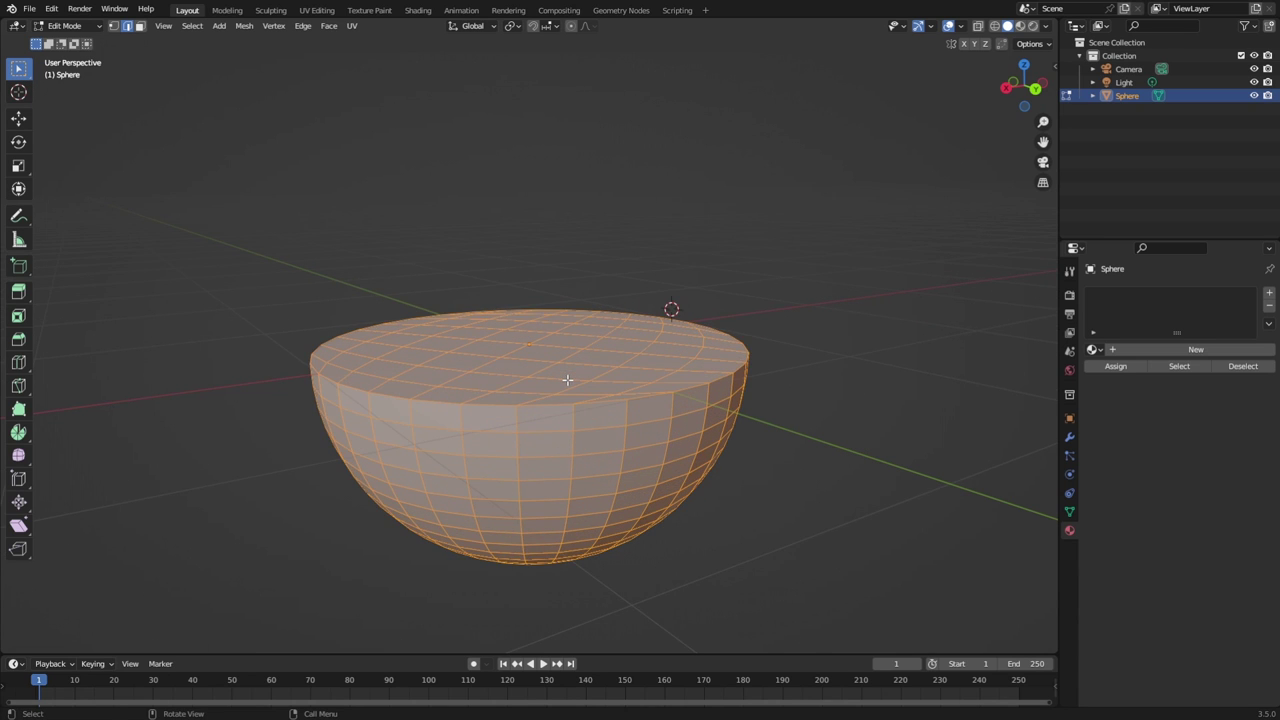
scroll(567, 380, "down", 2)
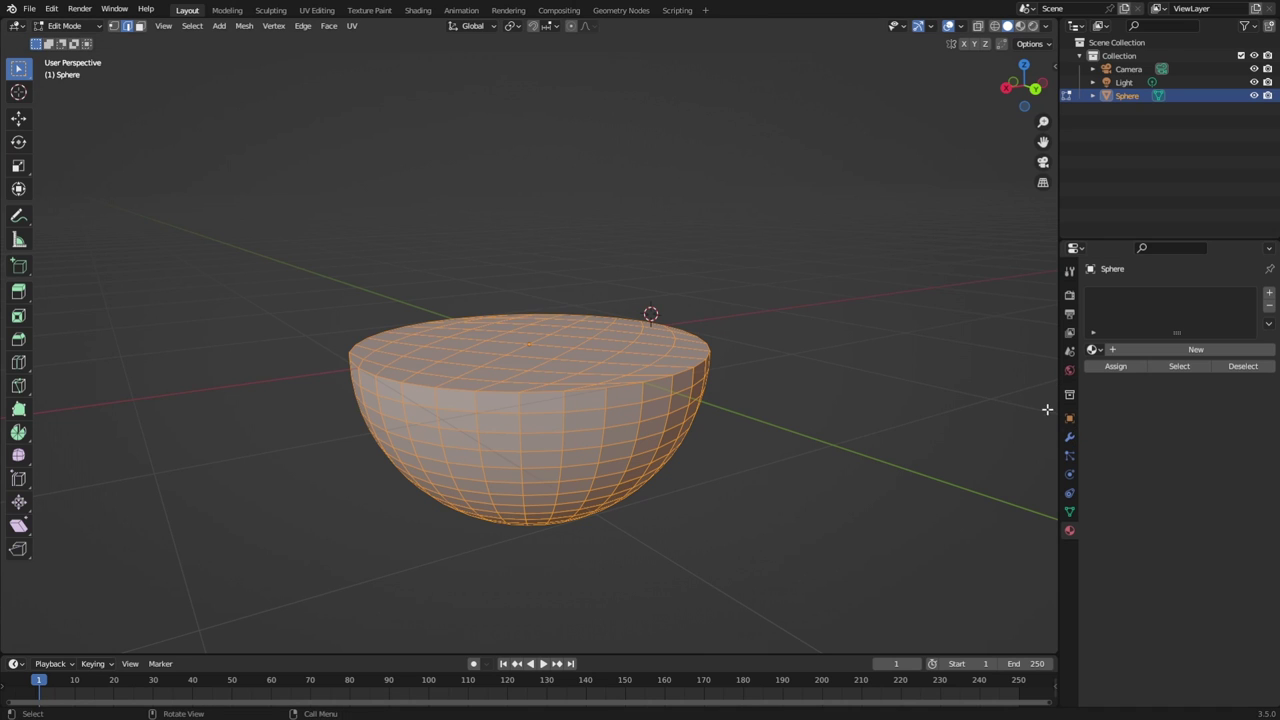
Set the sphere's Z location to 2 m in its object transform properties and clear the mesh selection.
left_click(1069, 437)
left_click(1069, 418)
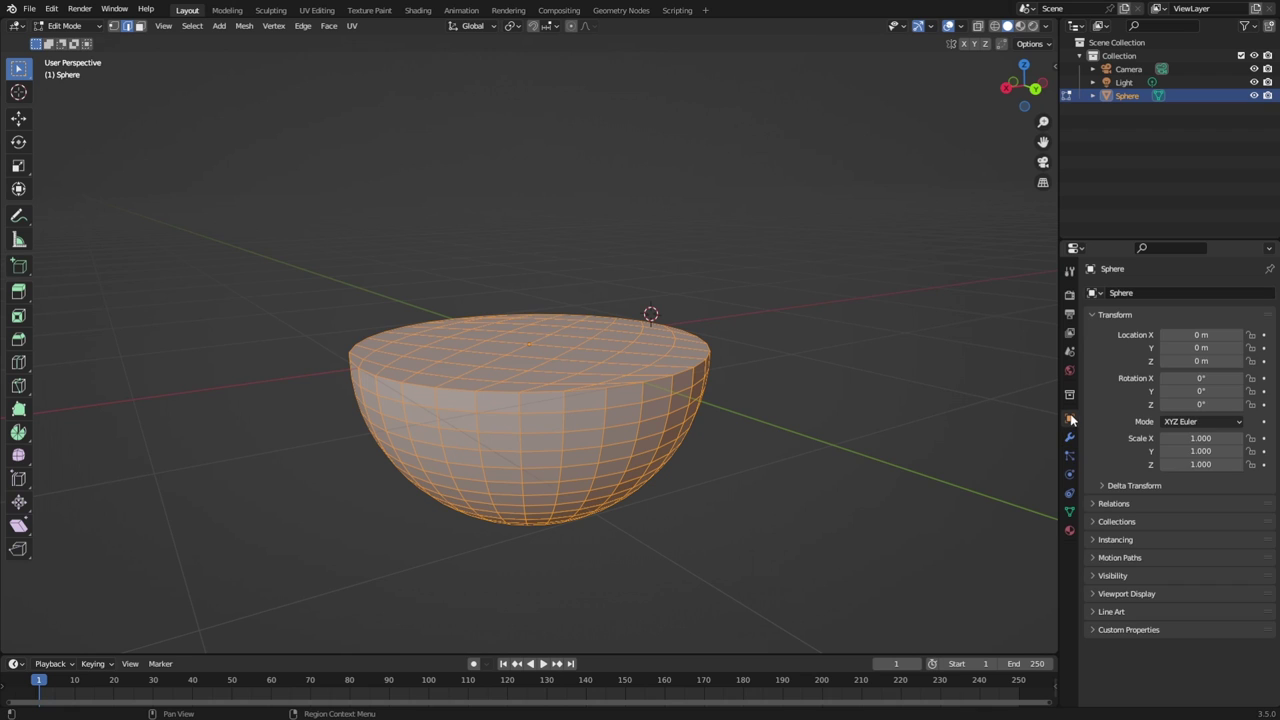
left_click(1201, 402)
key("Return")
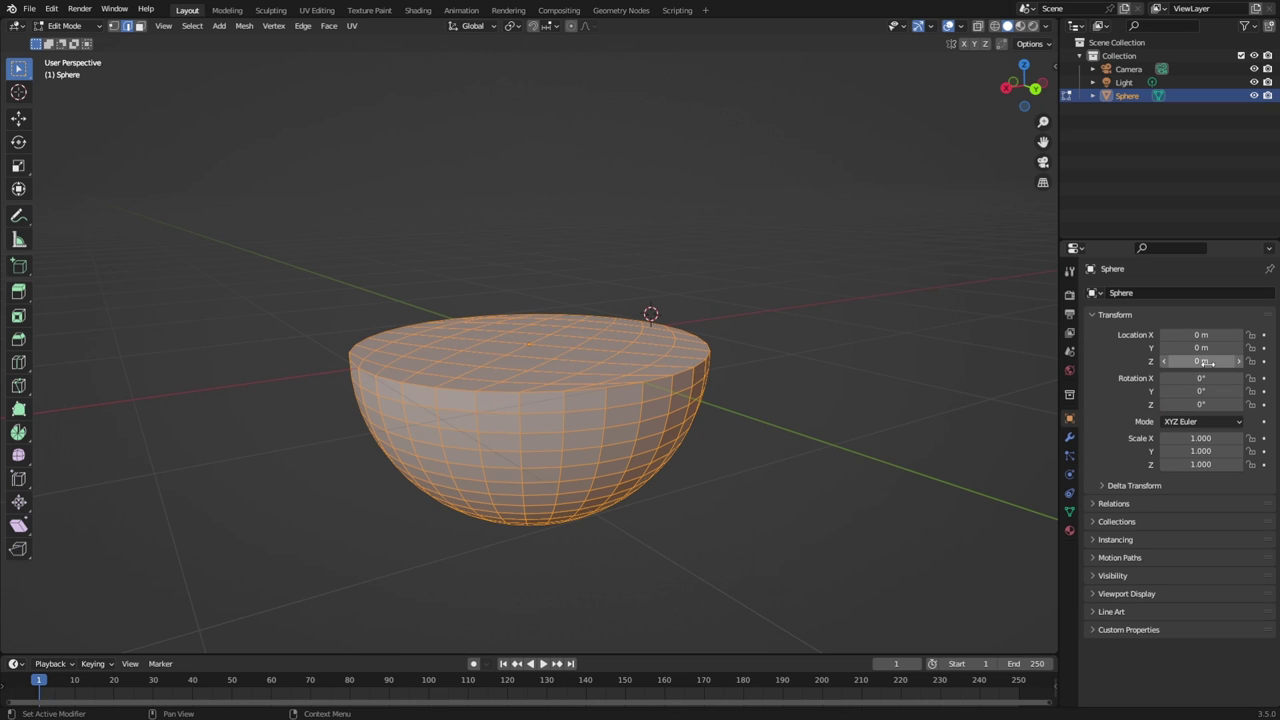
left_click(1208, 363)
left_click(1201, 360)
type("2")
key("Return")
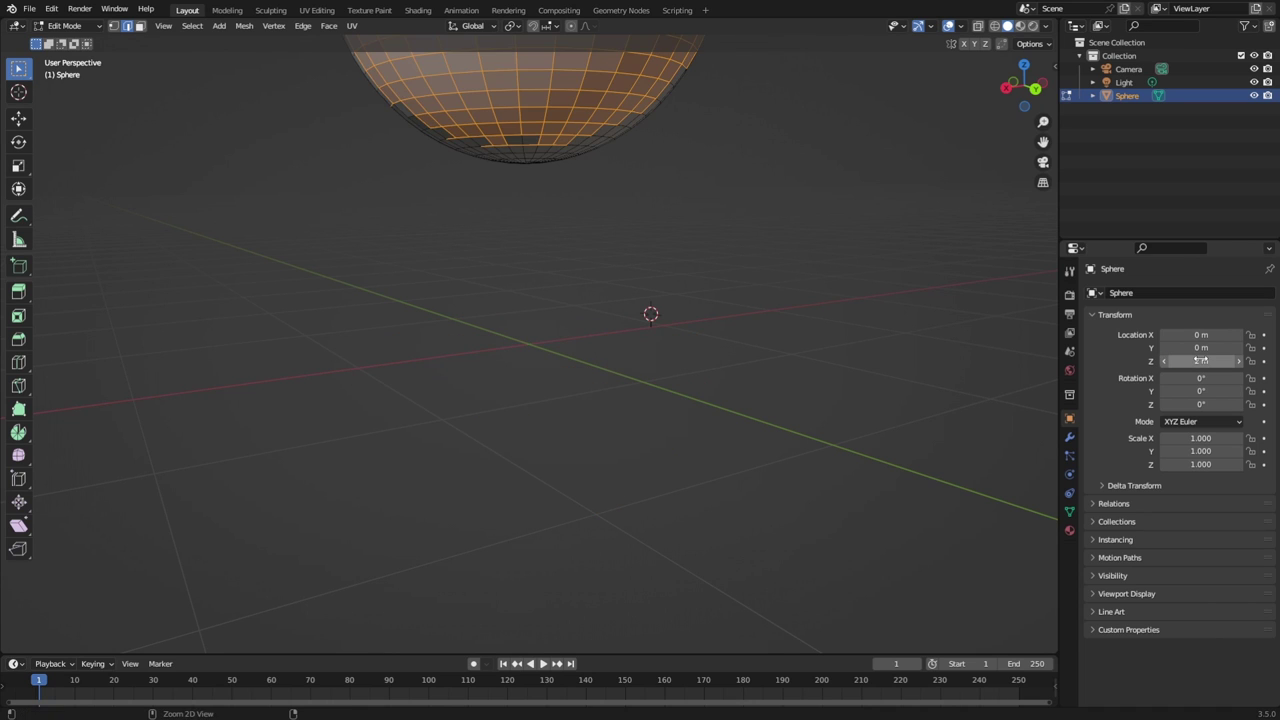
key("alt+a")
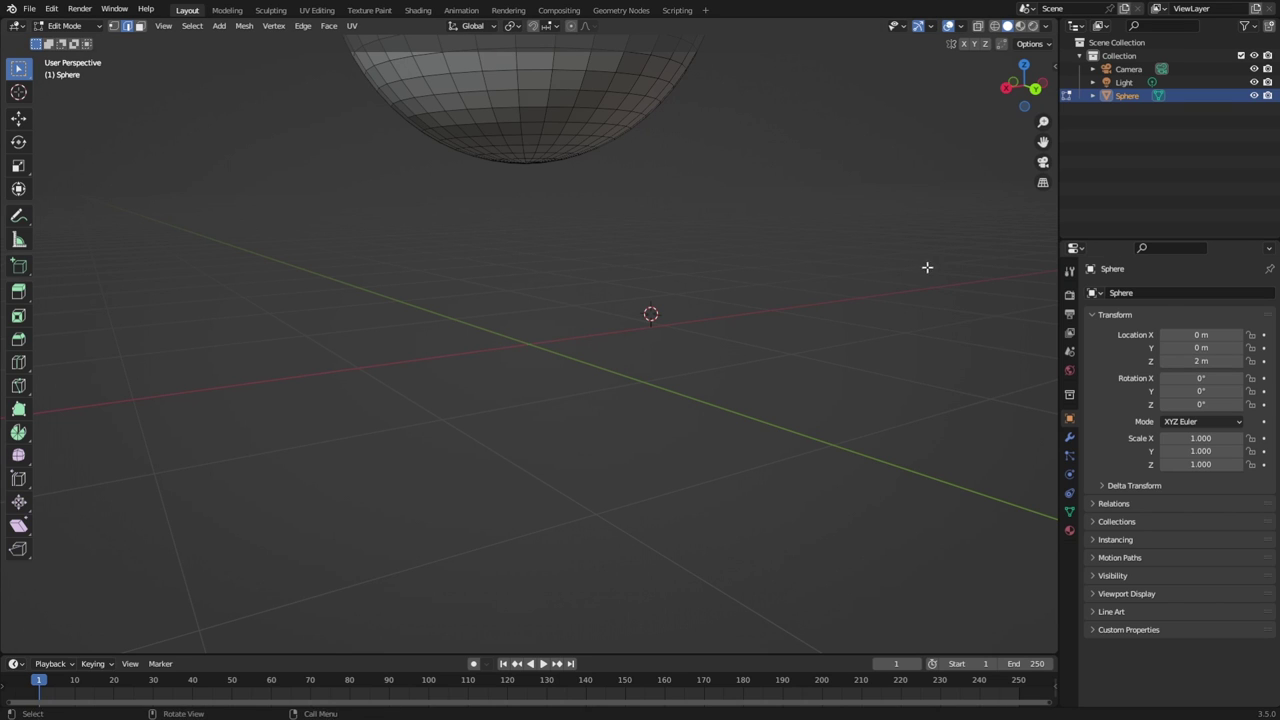
Return the sphere's Z location to 0 m.
left_click(1186, 361)
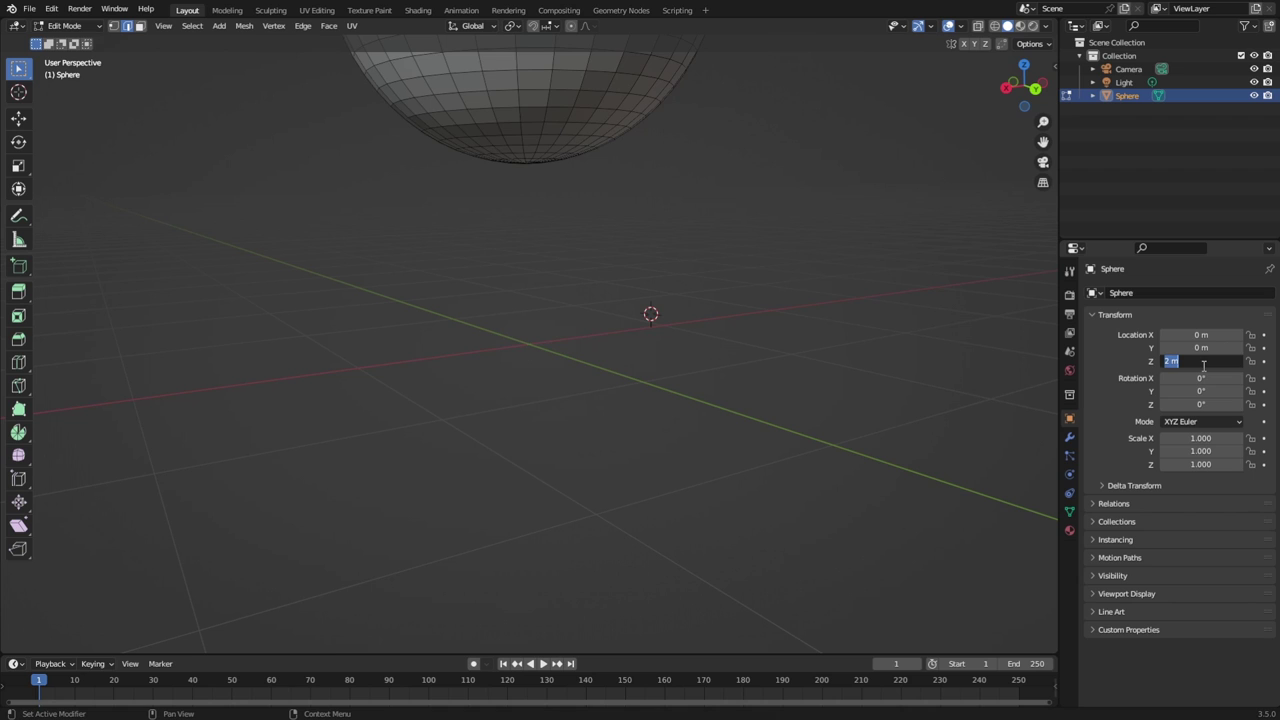
type("0")
key("Return")
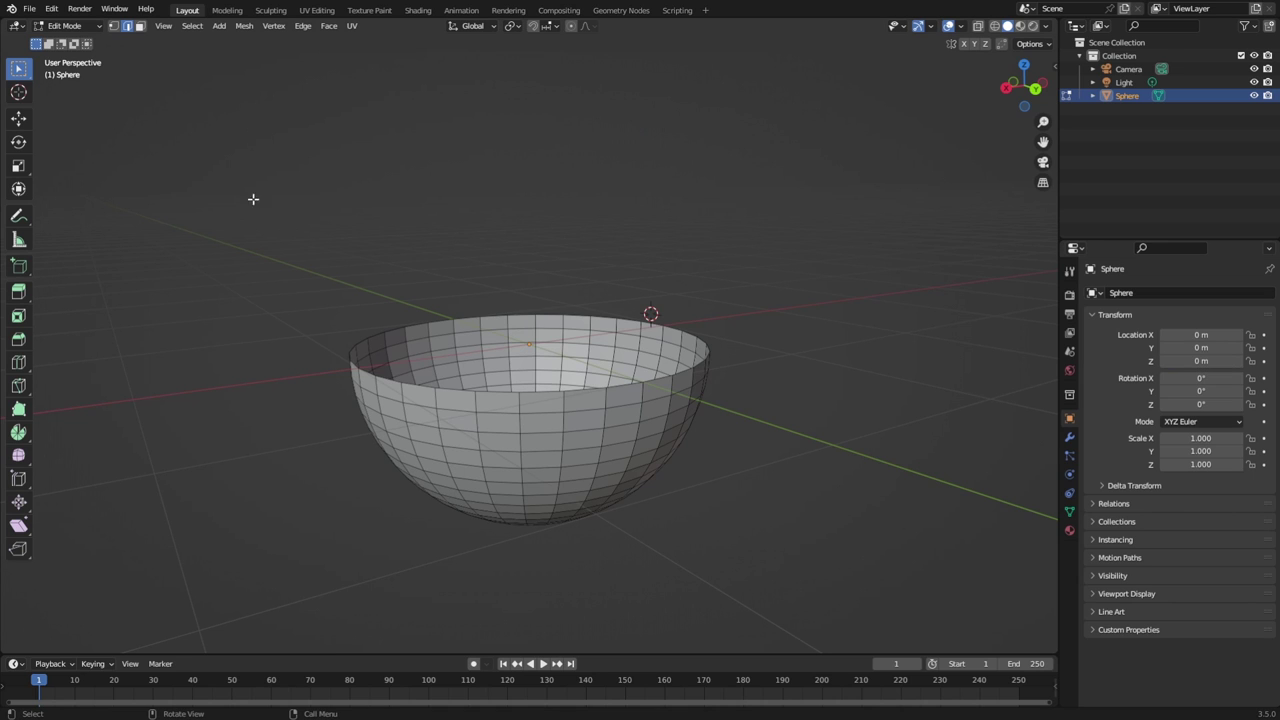
Select the entire open bowl mesh, including all linked geometry.
left_click_drag(234, 302, 805, 608)
key("ctrl+l")
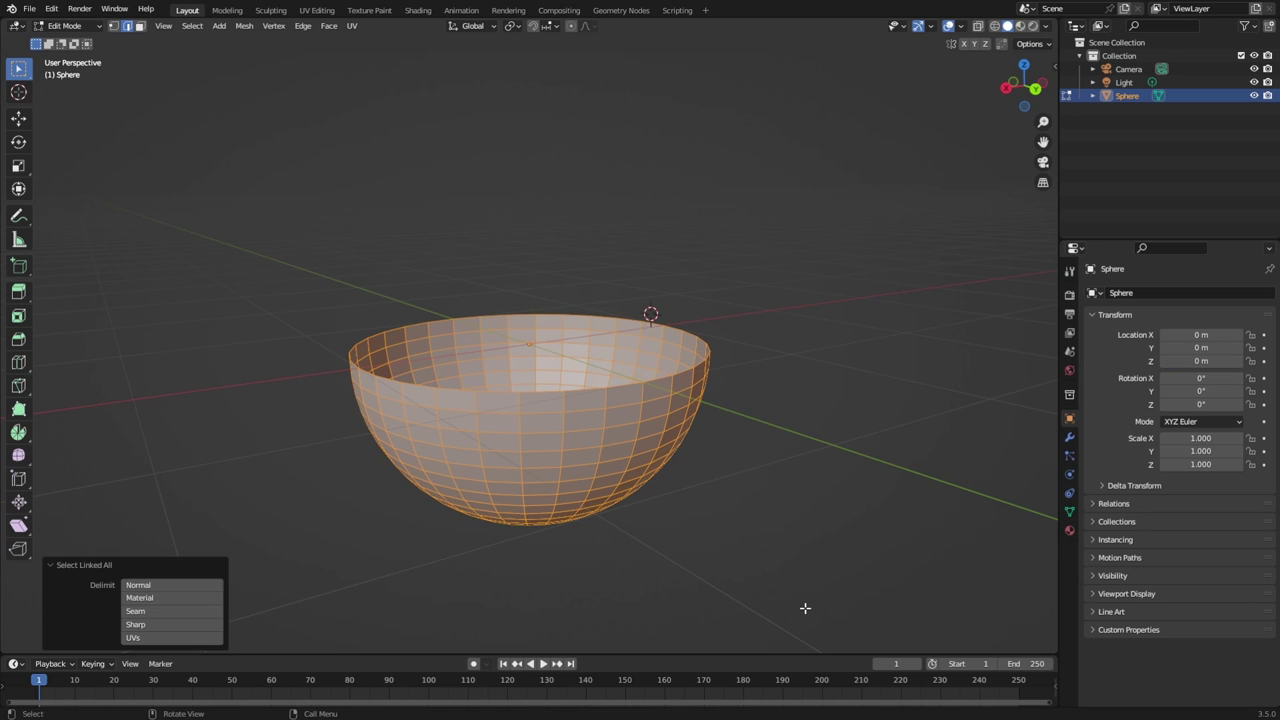
left_click(700, 539)
key("ctrl+z")
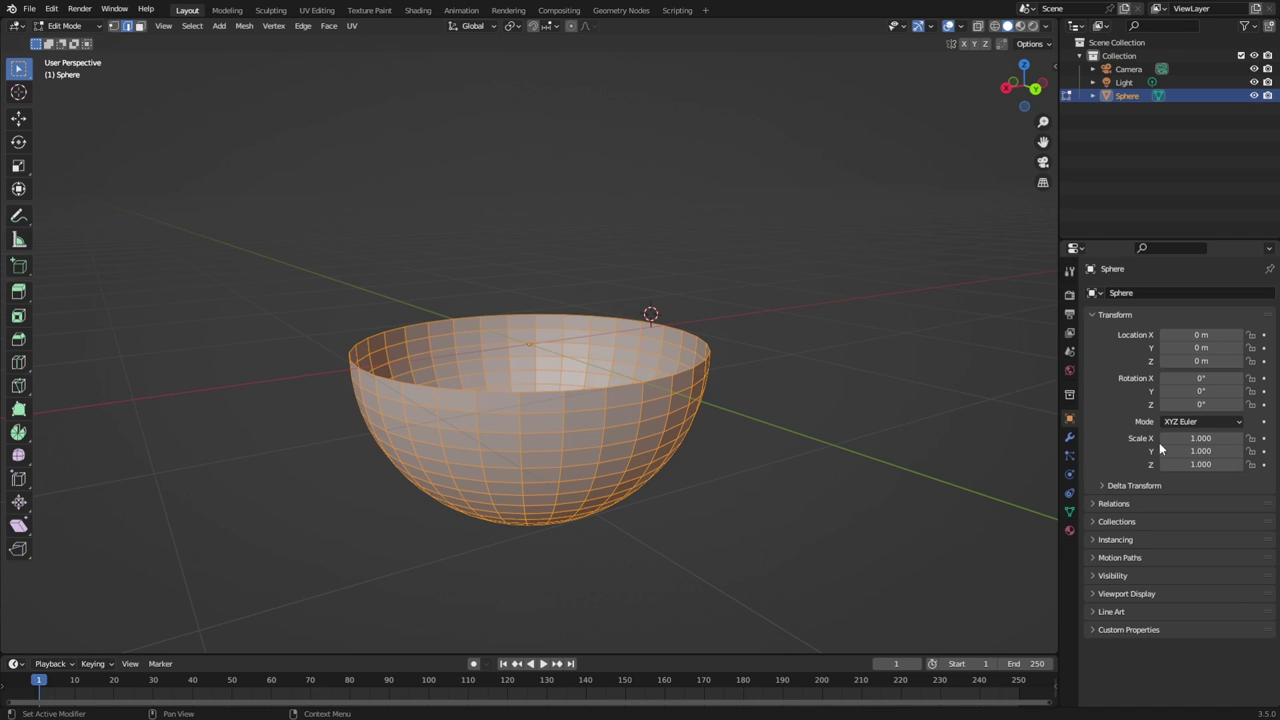
Set the sphere's Z scale to 2.000 and clear the mesh selection.
left_click(1198, 465)
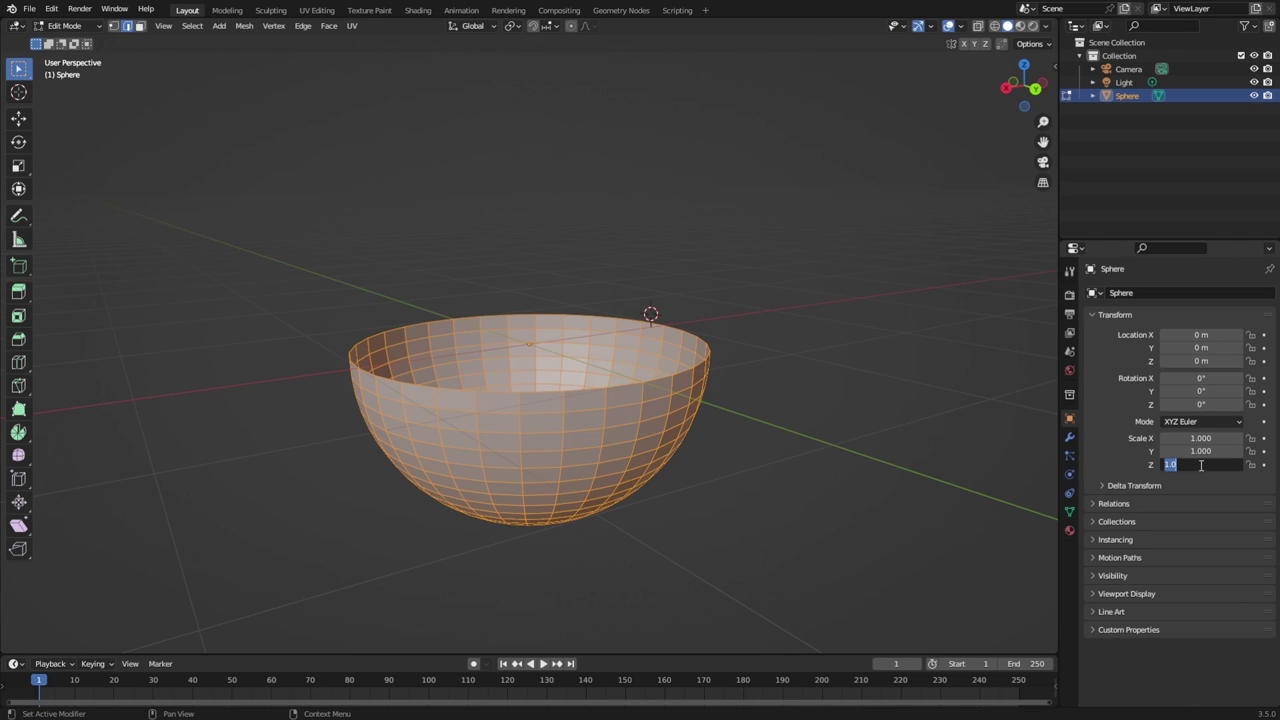
type("2")
key("Return")
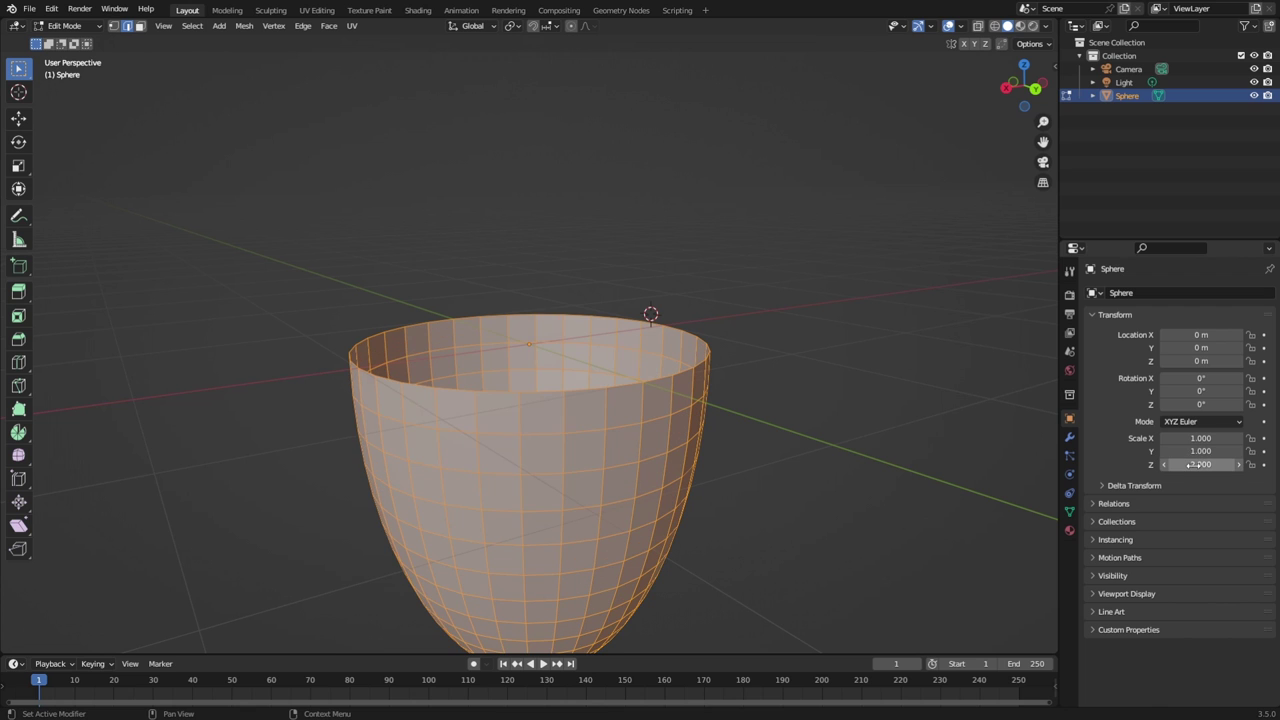
left_click(851, 434)
Select the stretched bowl's complete rim edge loop and close the opening with Grid Fill.
scroll(829, 440, "down", 3)
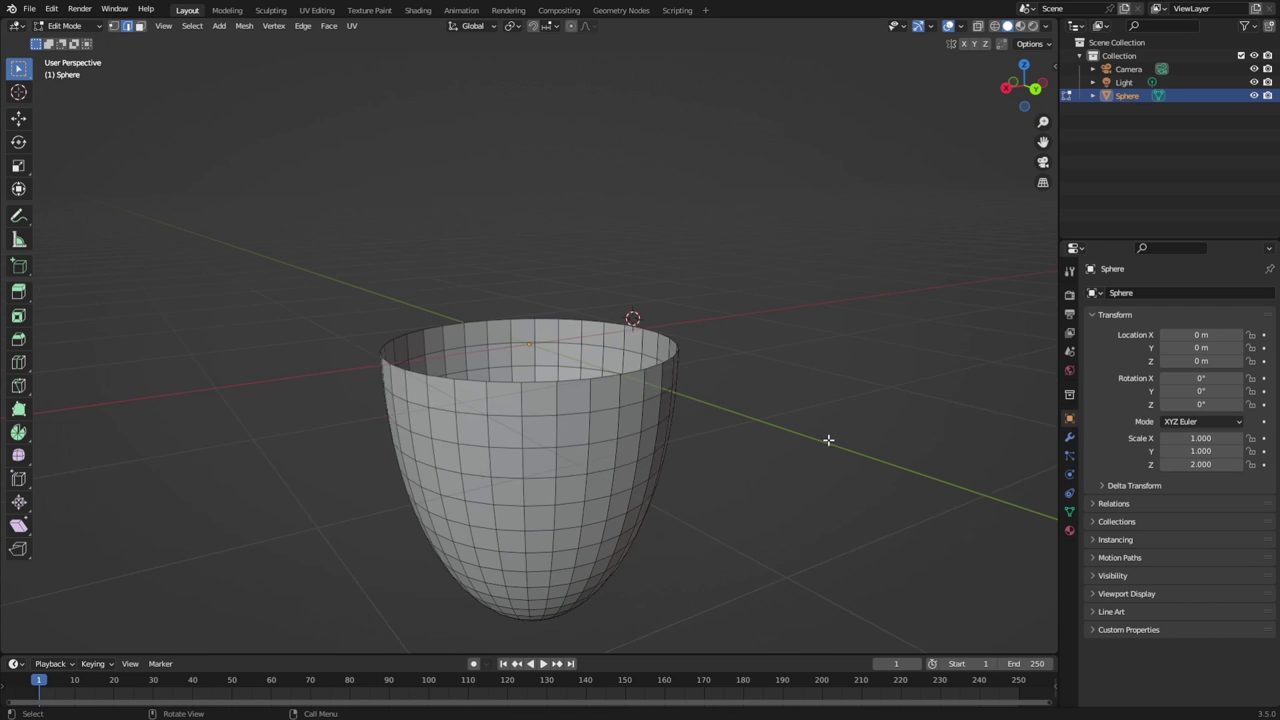
middle_click_drag(761, 453, 432, 393)
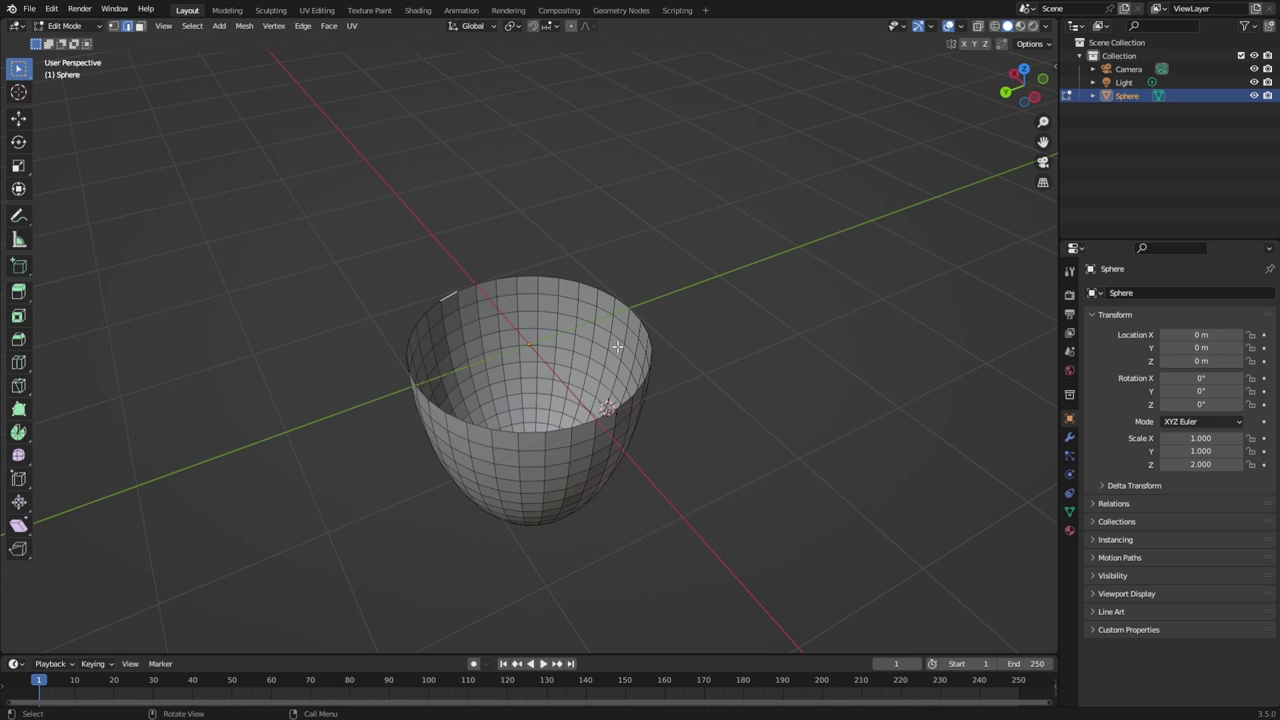
left_click(624, 401, "shift")
left_click(465, 289, "alt")
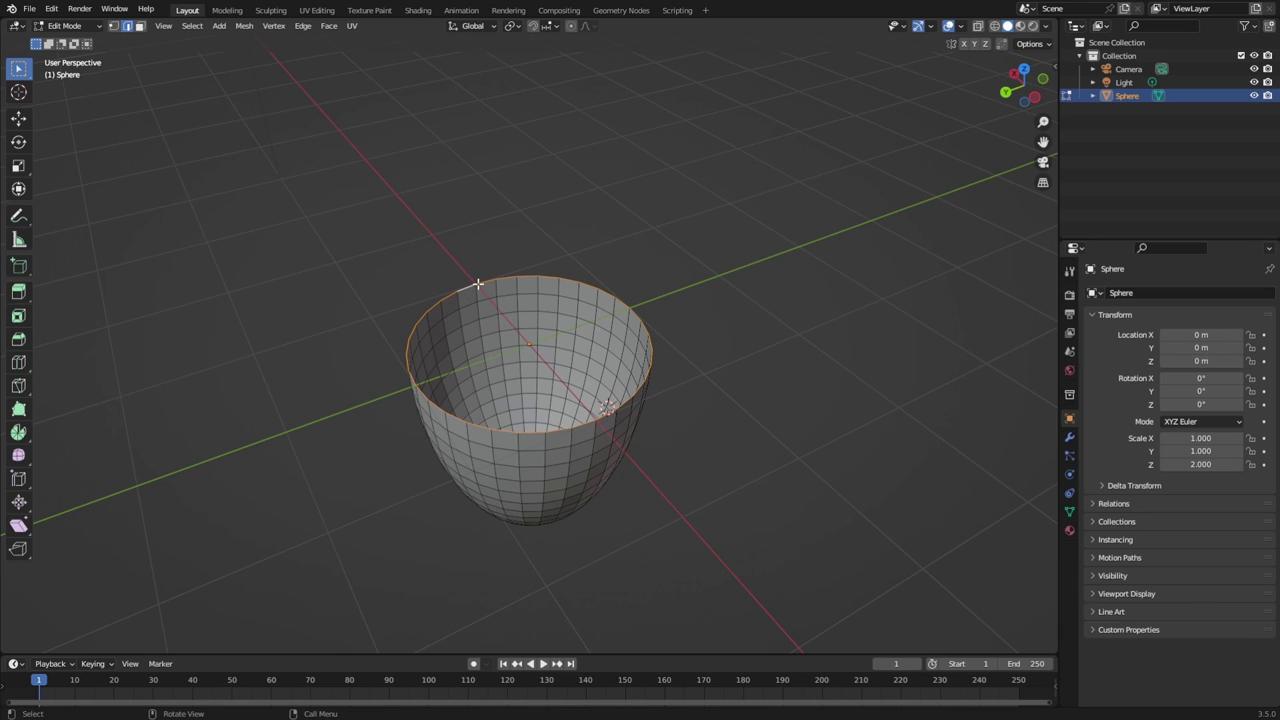
left_click(329, 25)
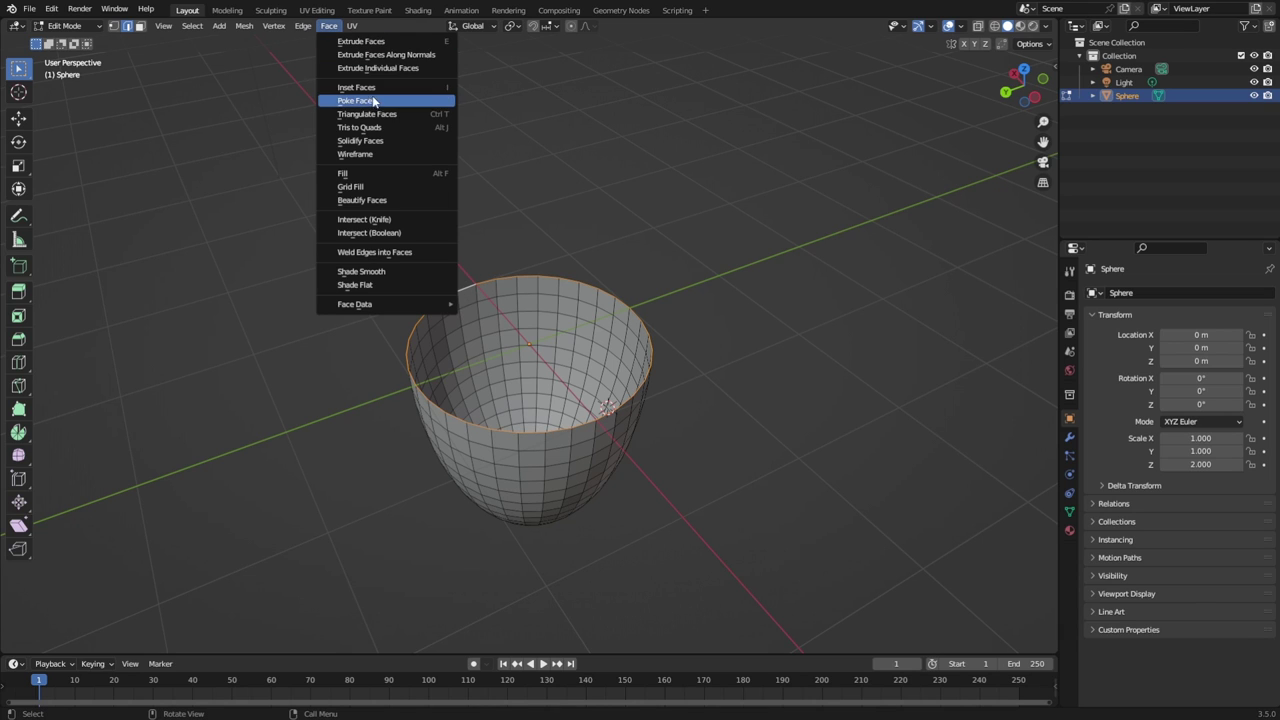
left_click(352, 186)
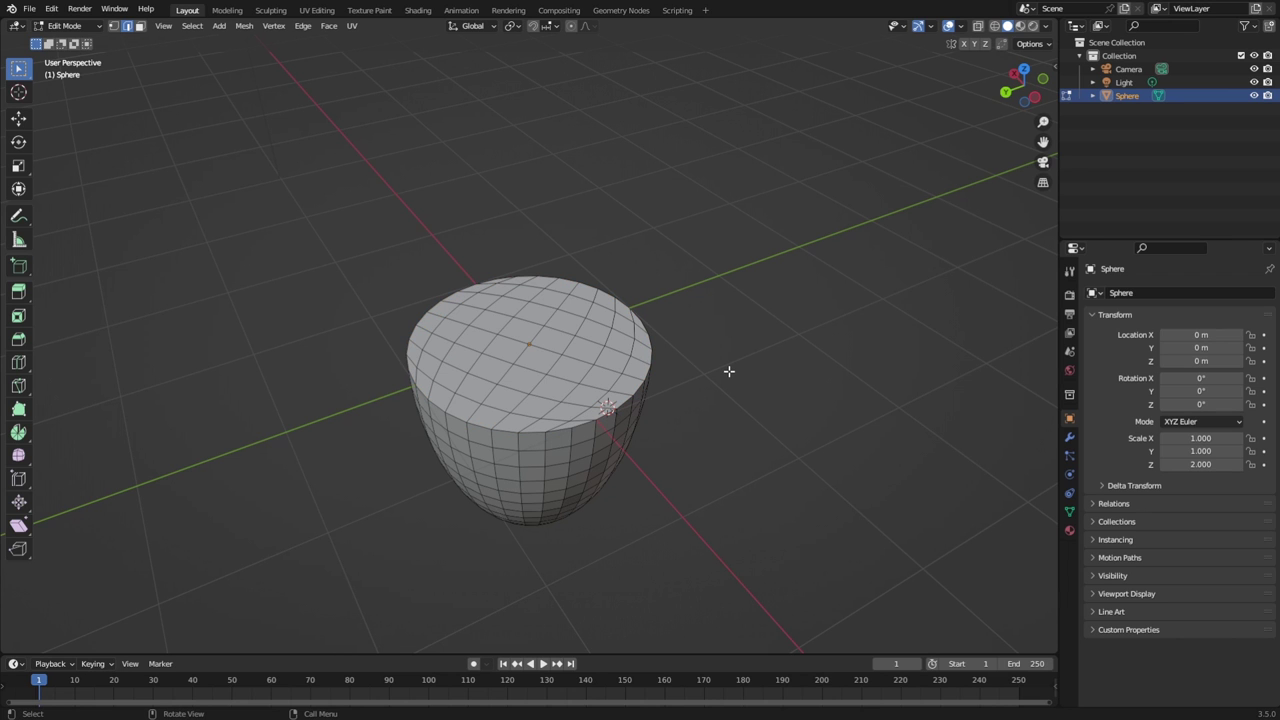
Select the whole capped mesh, move it up freehand about 1.9 m, and clear the selection.
middle_click_drag(727, 372, 353, 291)
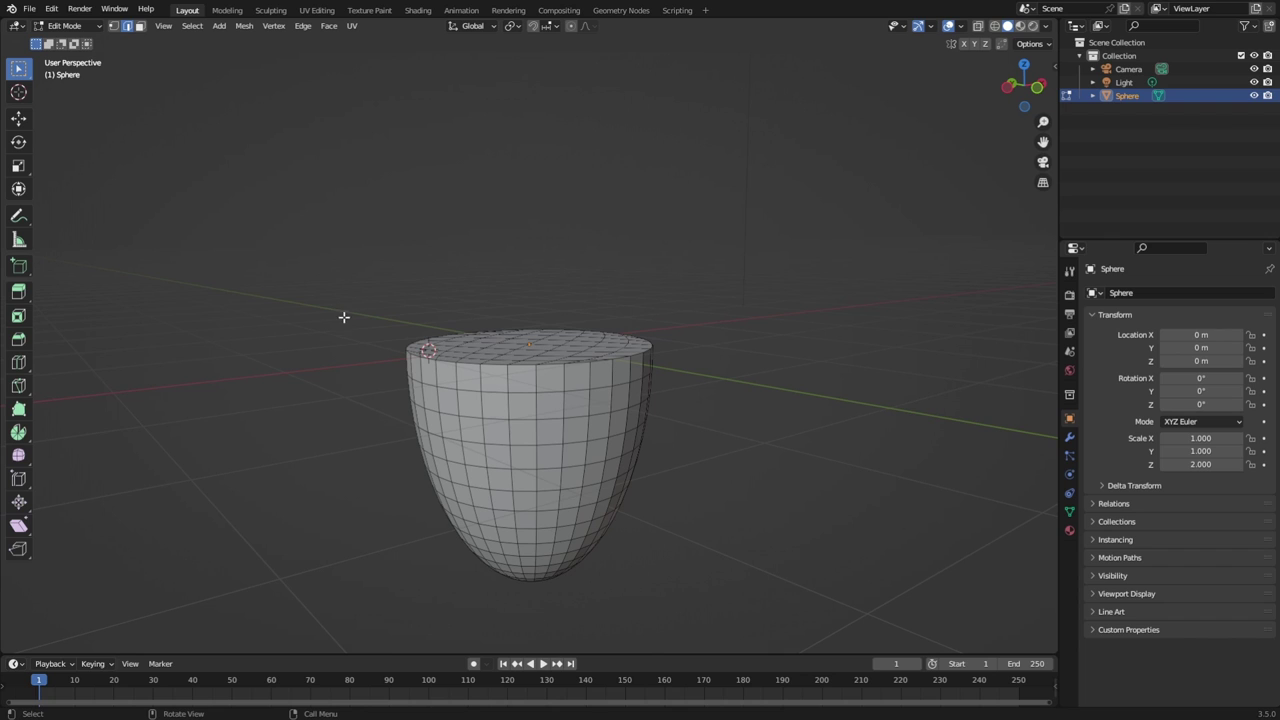
key("a")
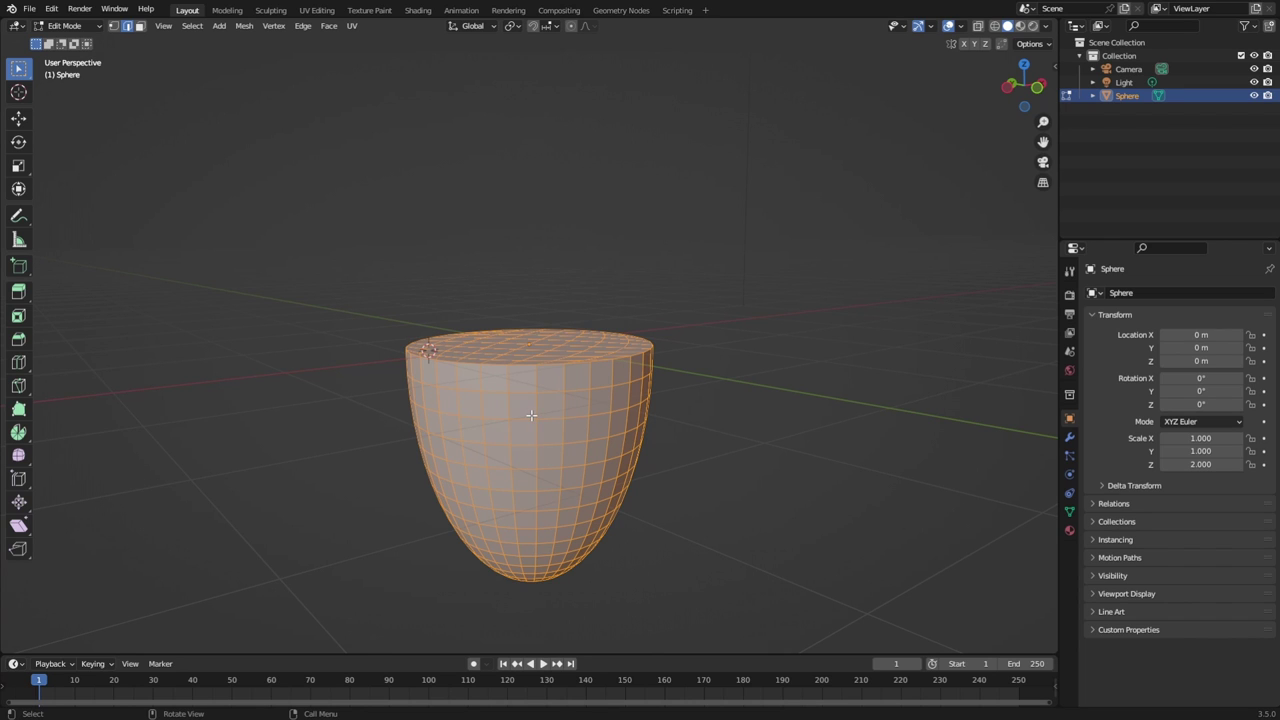
key("g")
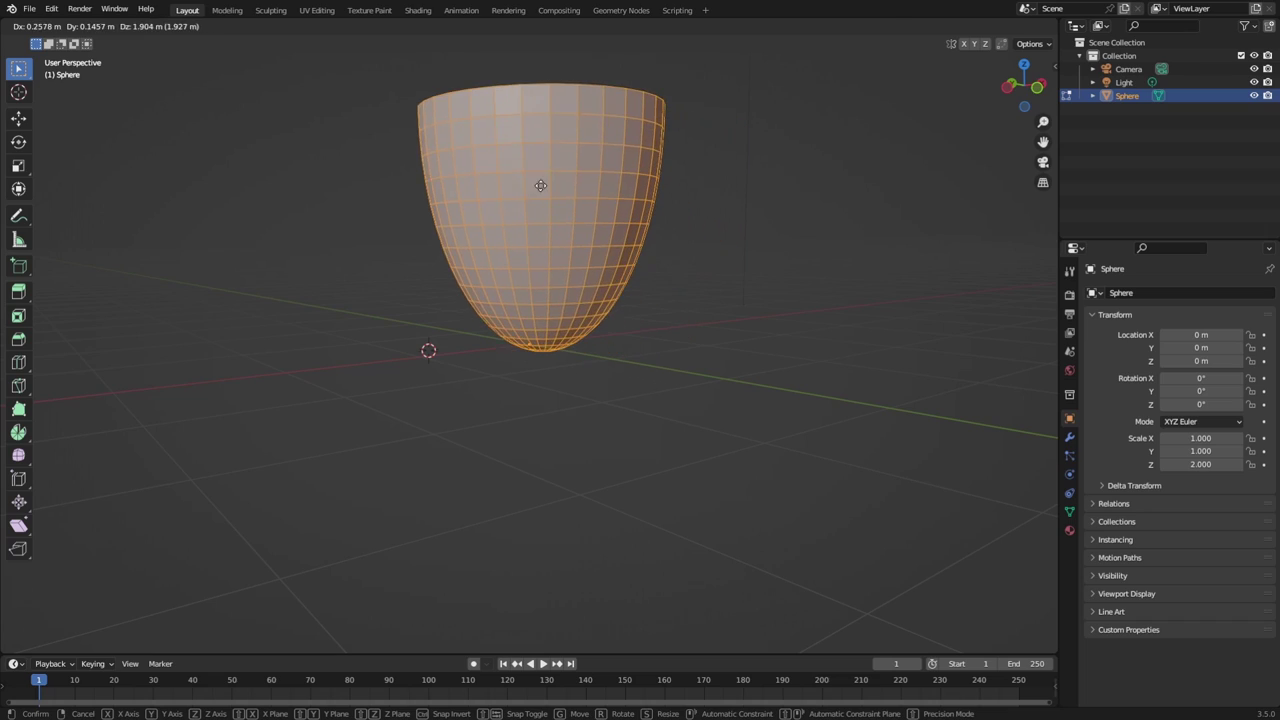
left_click(536, 188)
left_click(707, 276)
Select the whole capped mesh, scale it up uniformly by about 1.11, and undo the scaling.
middle_click_drag(694, 276, 396, 297)
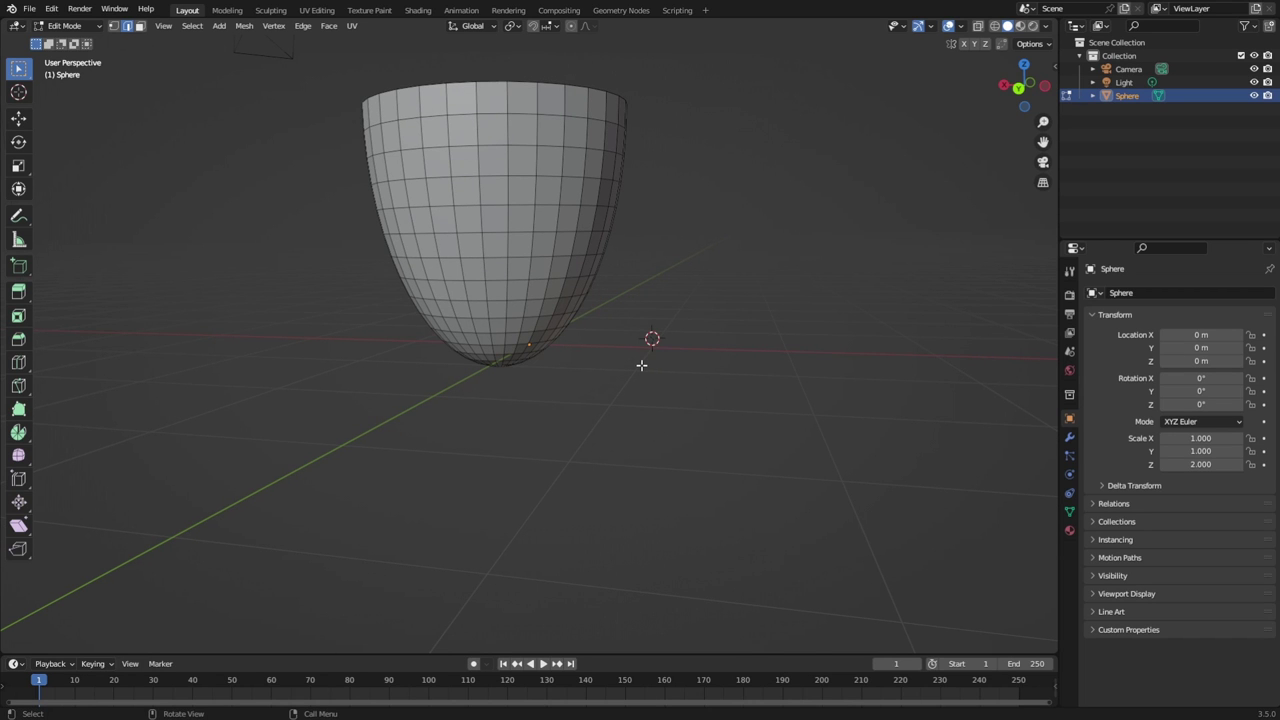
middle_click_drag(650, 336, 661, 364)
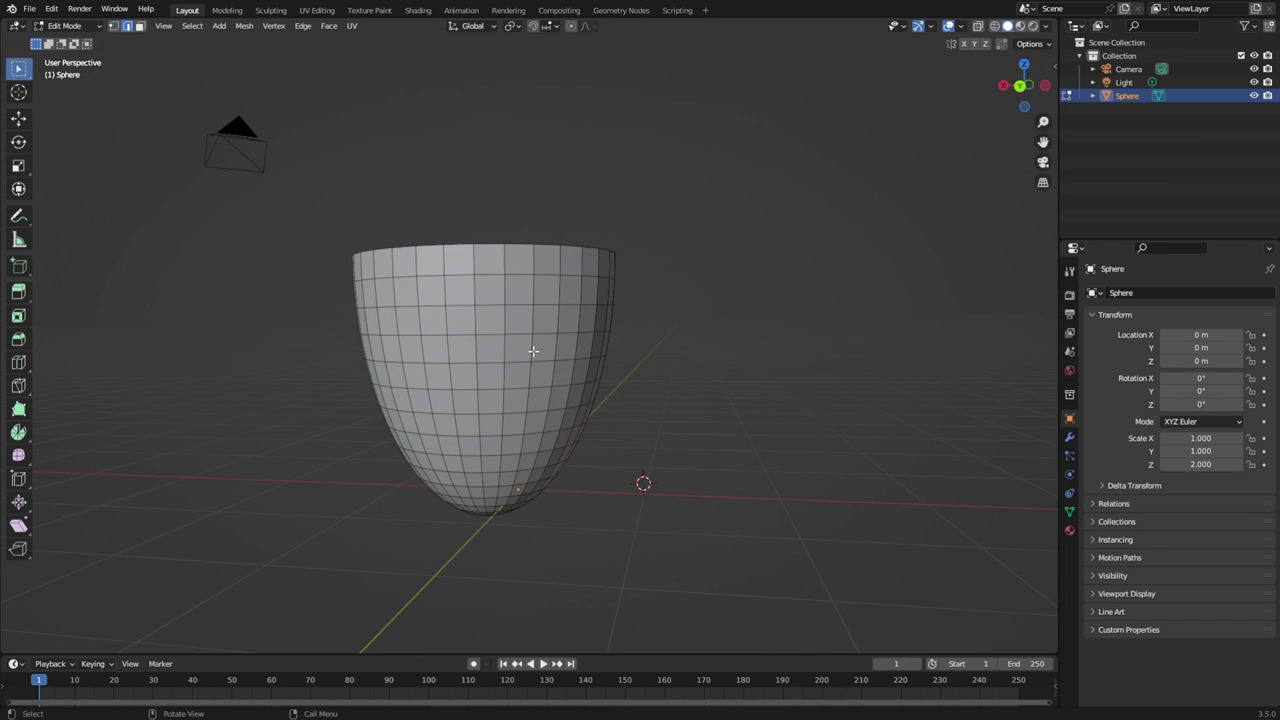
middle_click_drag(709, 351, 547, 362)
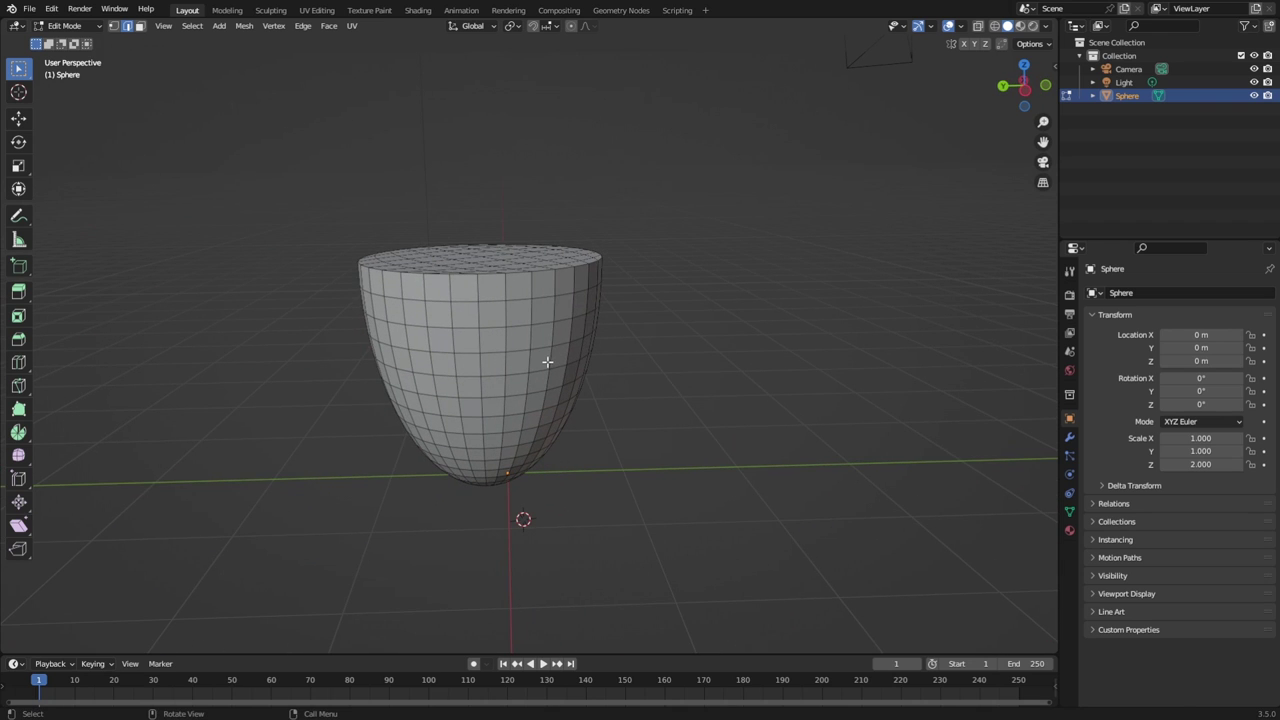
key("a")
key("alt+a")
left_click_drag(234, 208, 604, 488)
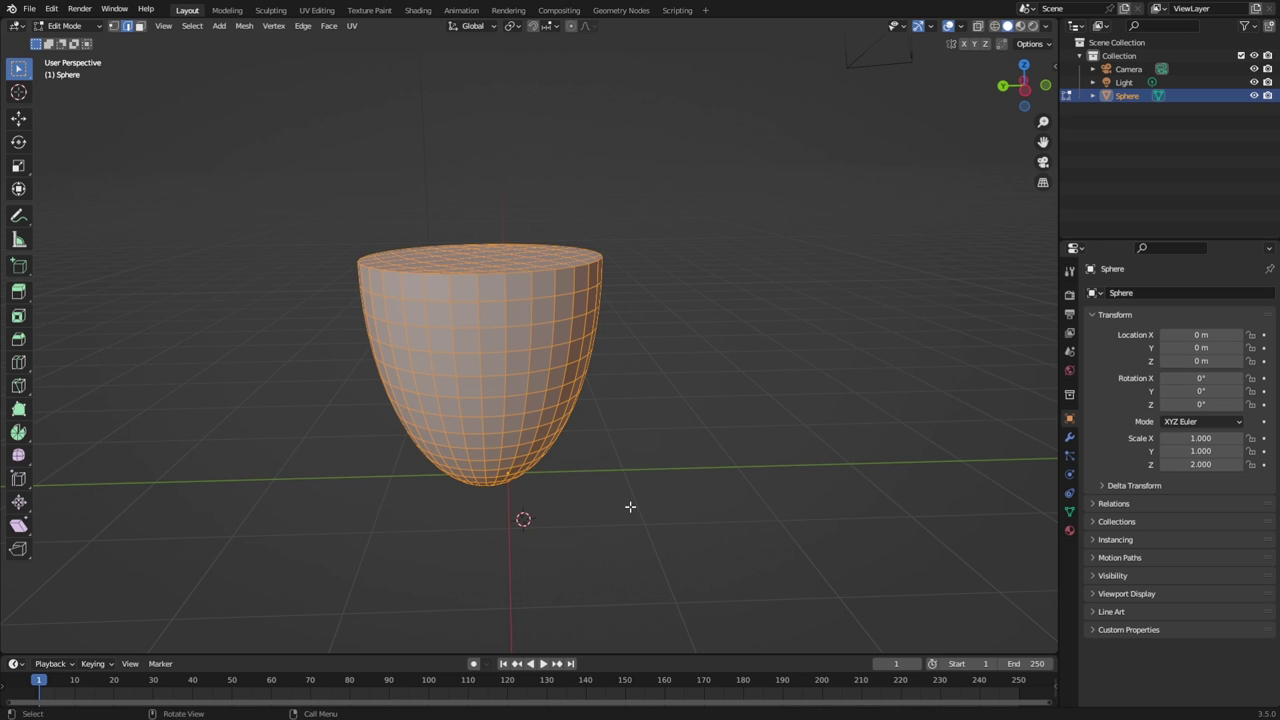
key("s")
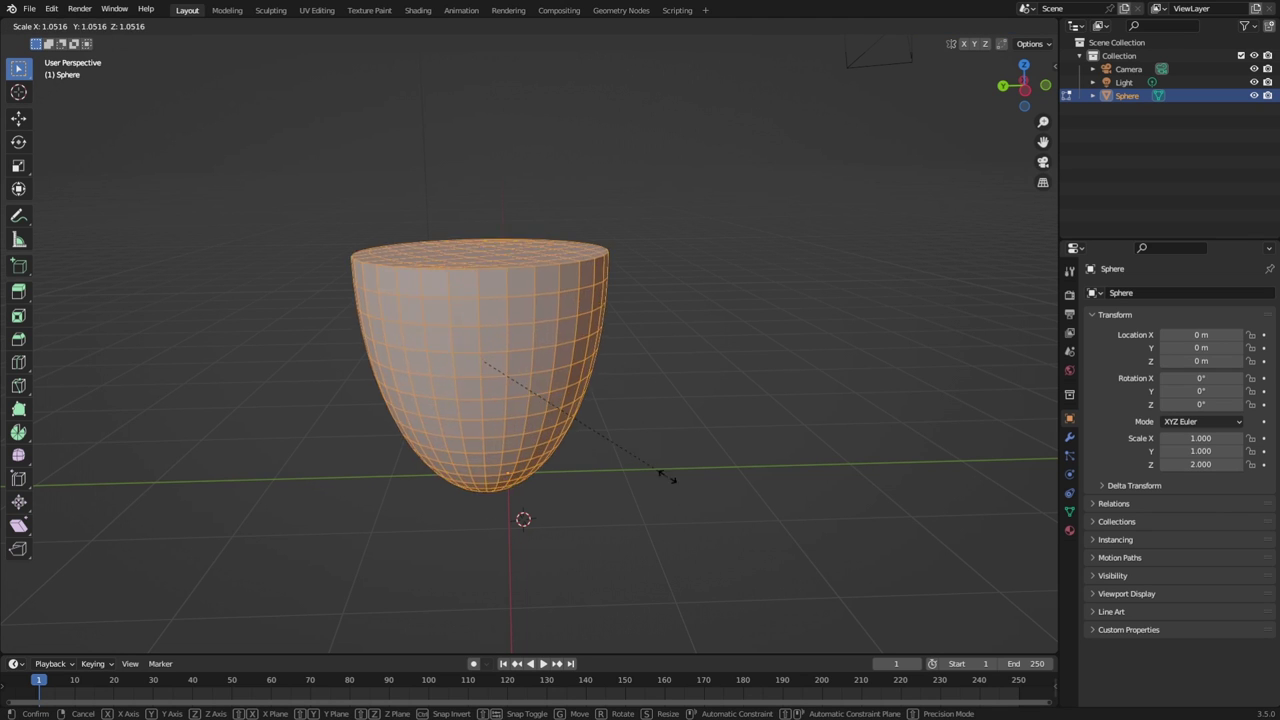
left_click(678, 478)
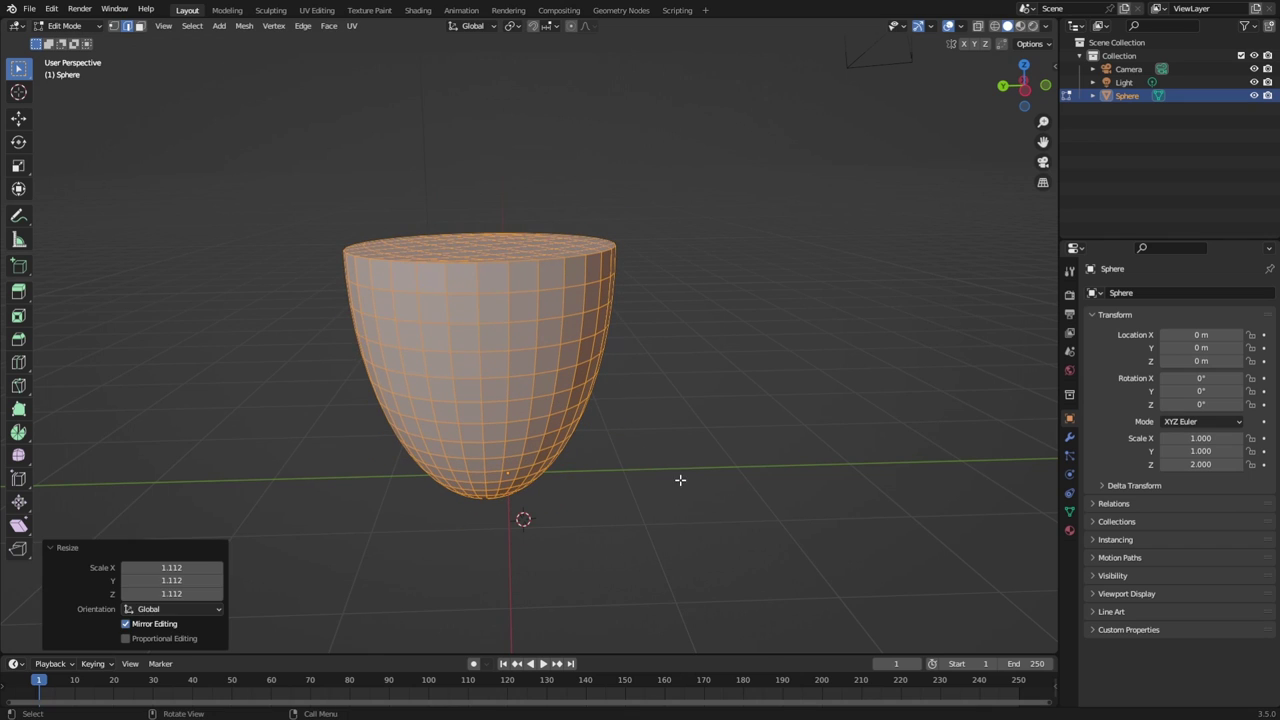
key("ctrl+z")
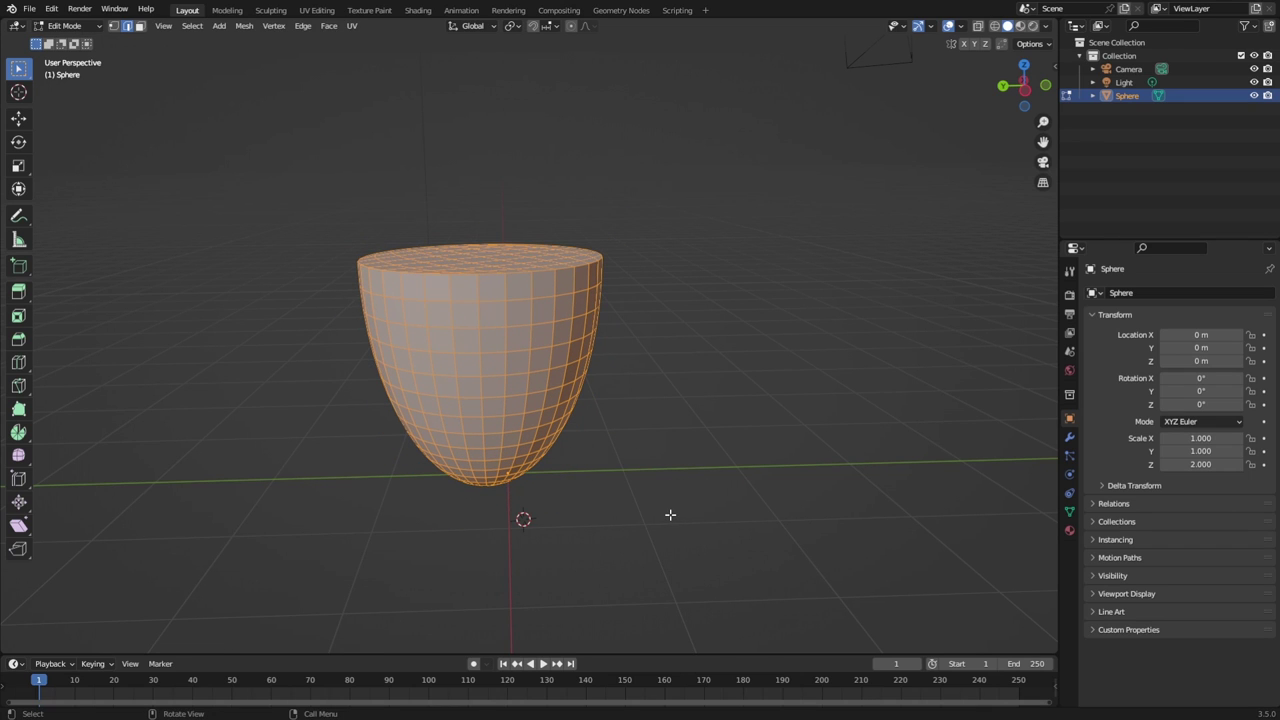
Clear the mesh selection and turn on proportional editing.
key("o")
key("o")
left_click_drag(284, 224, 326, 246)
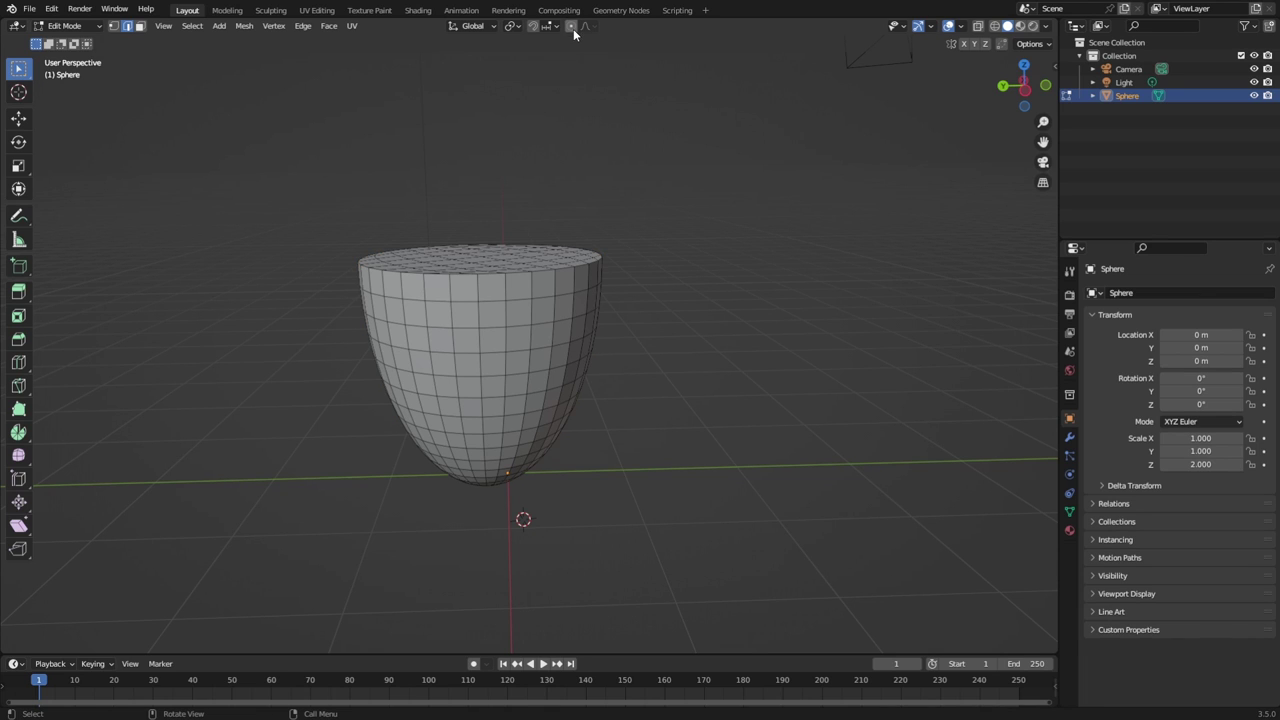
key("o")
key("o")
key("o")
left_click_drag(579, 64, 485, 212)
Box-select most of the bowl's side faces, clear them, and select a single face on the side wall.
left_click_drag(338, 266, 583, 491)
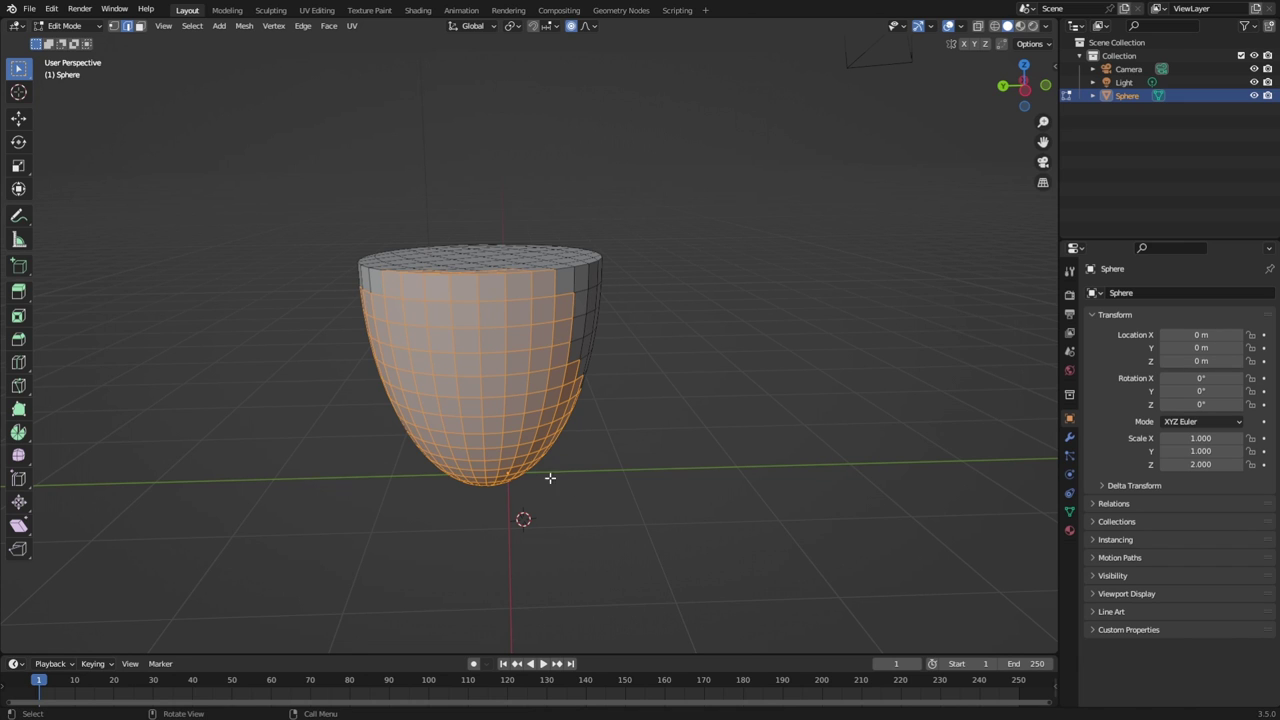
left_click(675, 390)
left_click(440, 340)
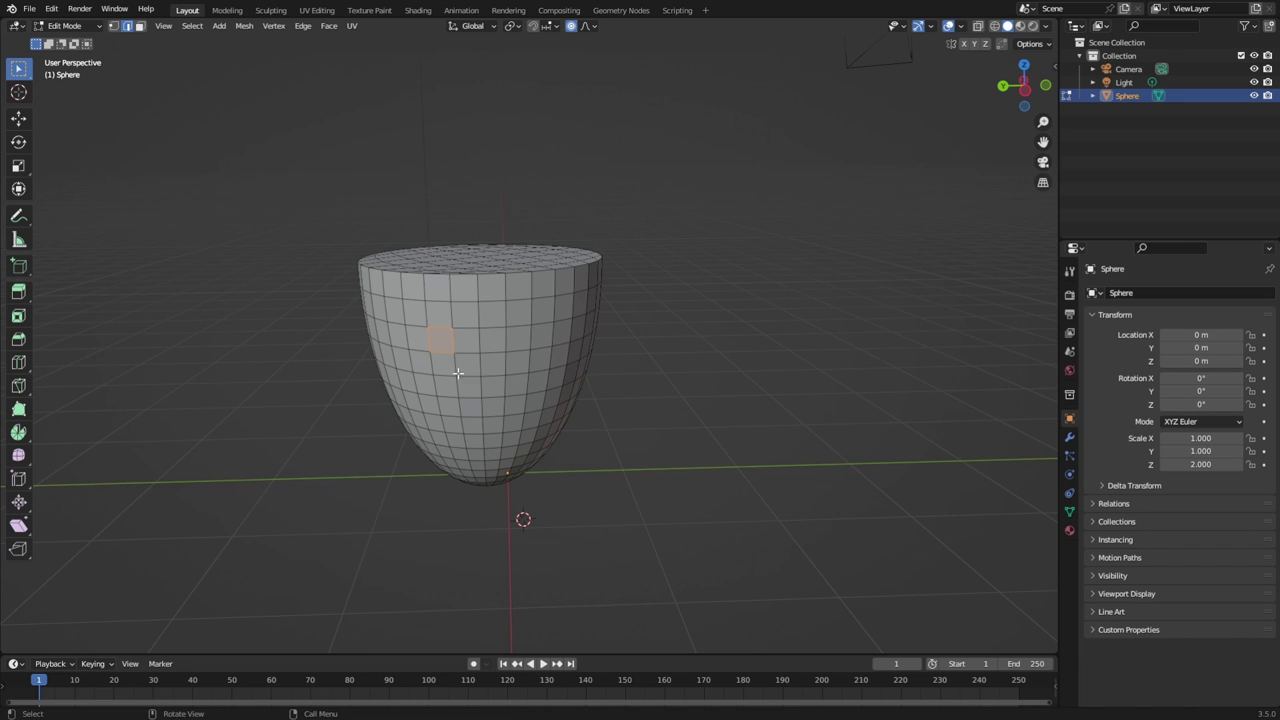
Turn off proportional editing, box-select a patch of upper side faces, and clear the selection.
key("o")
left_click_drag(411, 344, 498, 395)
left_click(298, 287)
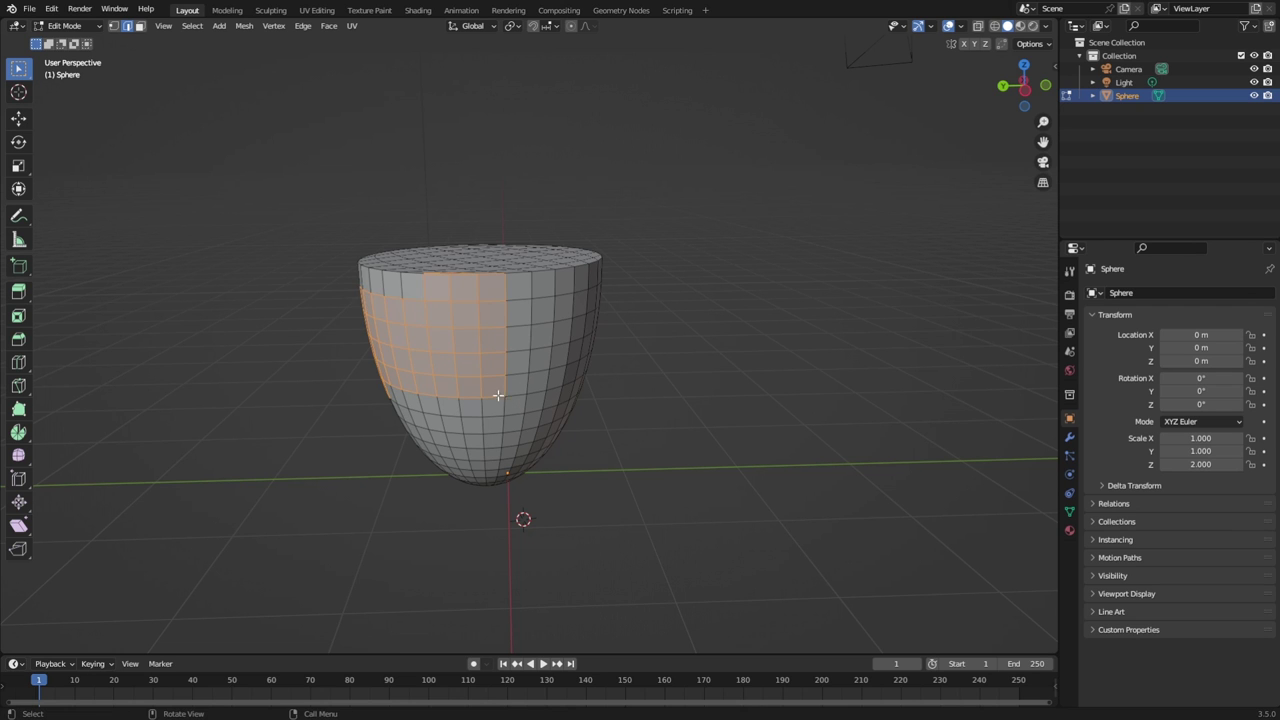
middle_click_drag(300, 322, 439, 360)
left_click(683, 309)
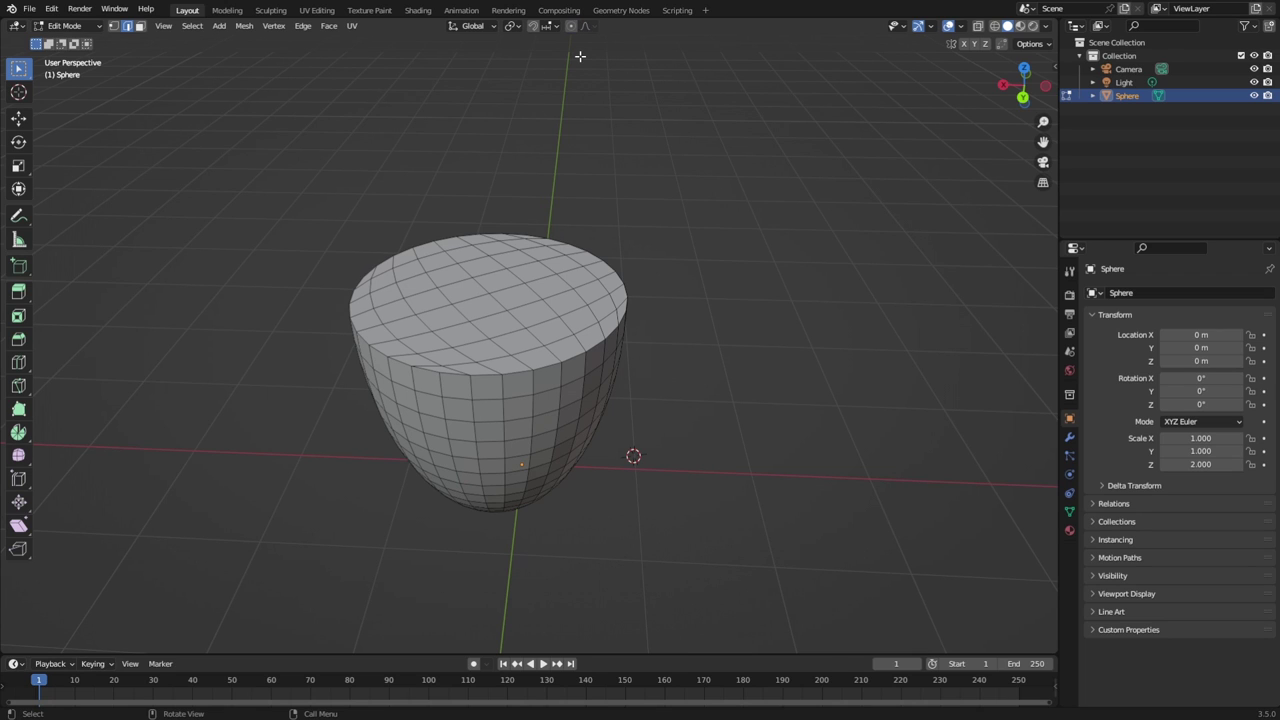
Circle-select faces across the cap and upper side wall, deselect some cap faces, and clear the selection.
key("c")
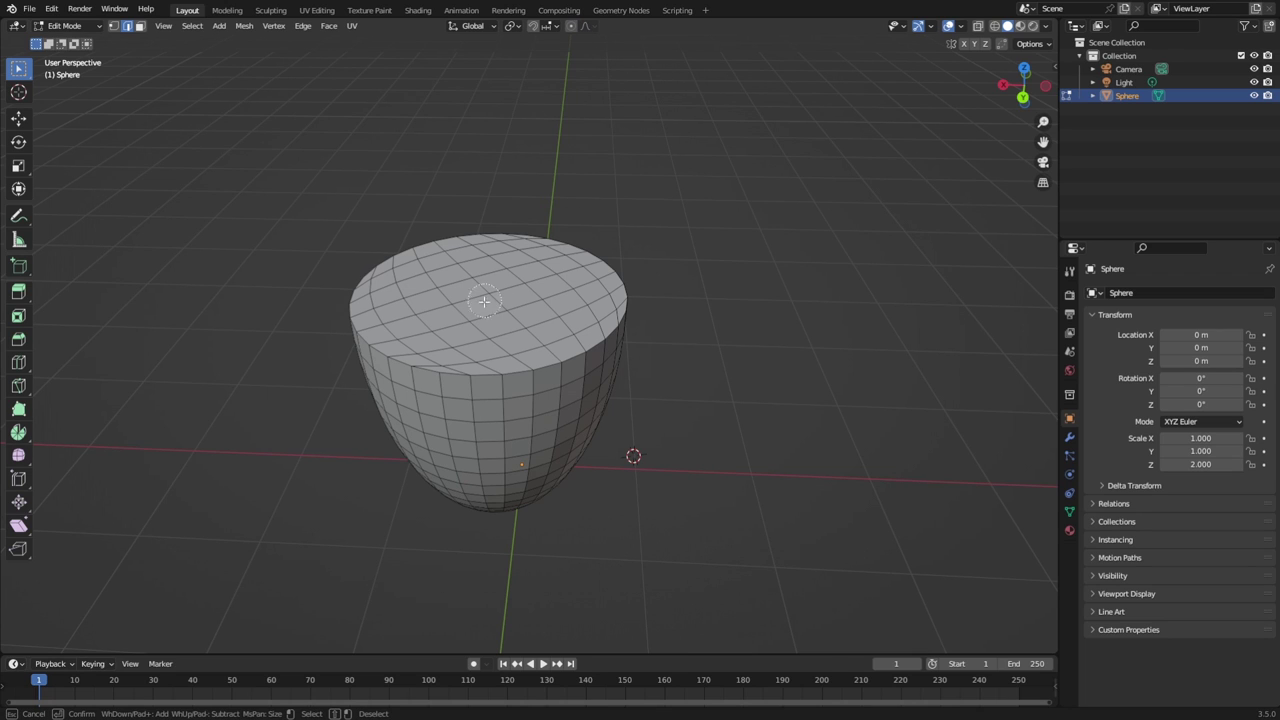
mouse_move(470, 297)
left_mouse_down()
mouse_move(547, 334)
mouse_move(541, 389)
mouse_move(460, 262)
mouse_move(482, 343)
mouse_move(446, 434)
mouse_move(480, 337)
mouse_move(553, 363)
left_mouse_up()
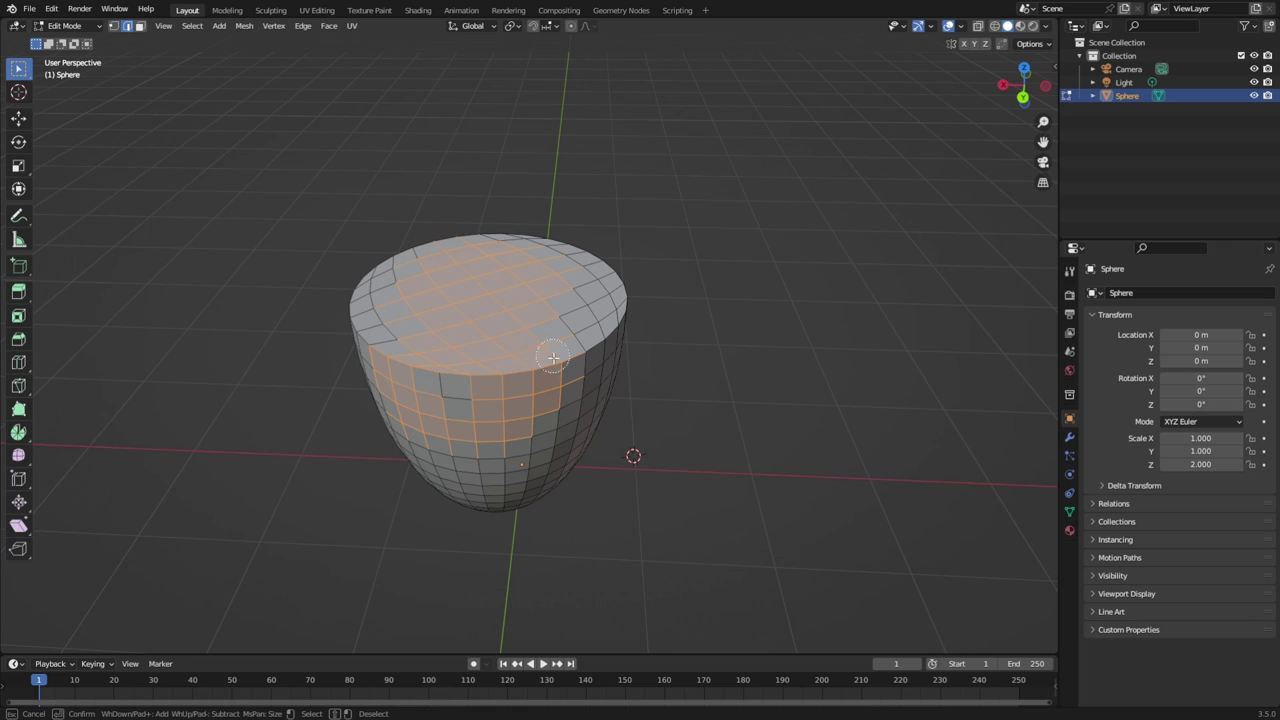
mouse_move(671, 283)
middle_mouse_down()
mouse_move(461, 248)
mouse_move(656, 270)
middle_mouse_up()
right_click(645, 261)
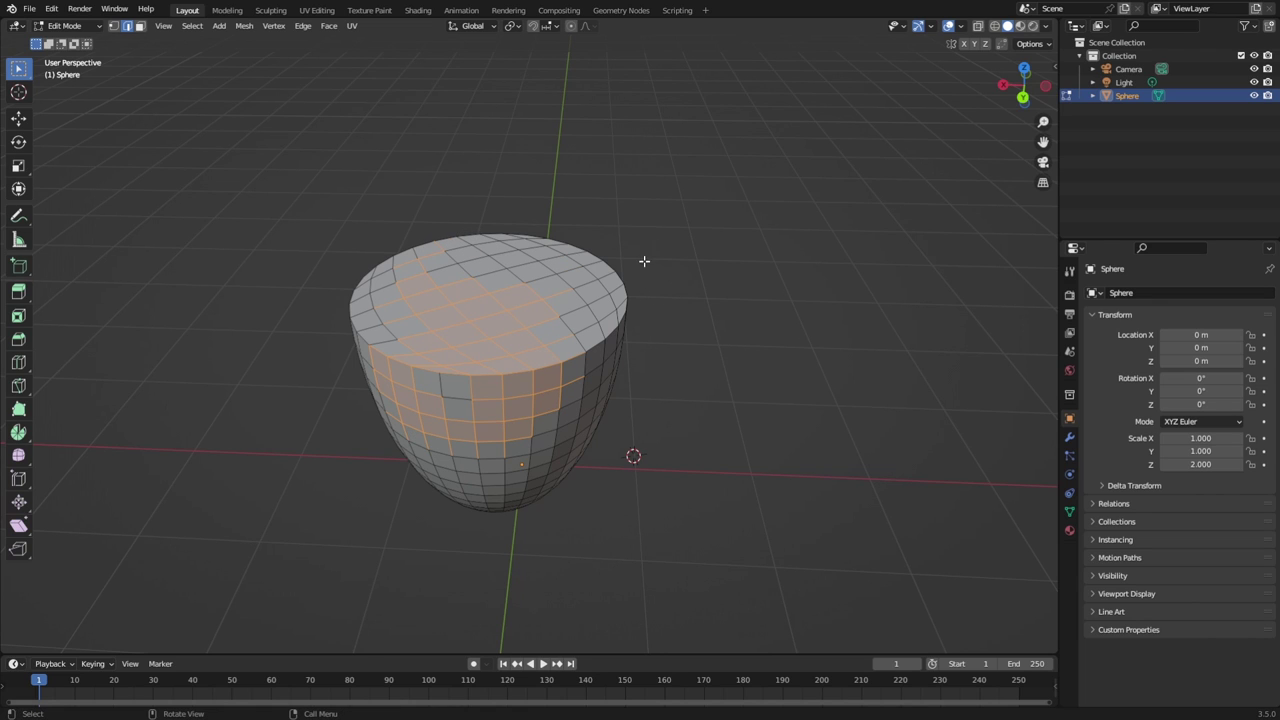
key("alt+a")
Box-select part of the cap, clear it, box-select nearly the whole mesh, and clear that selection too.
middle_click_drag(651, 203, 526, 192)
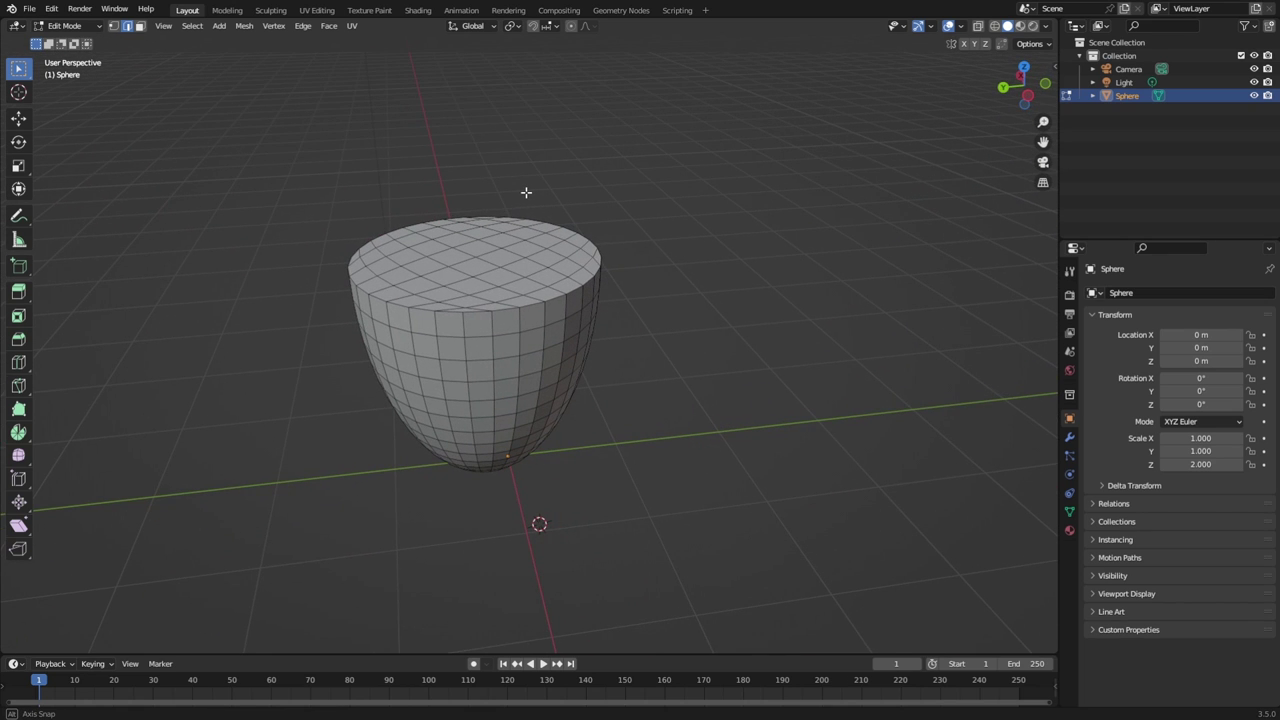
left_click_drag(440, 258, 522, 322)
key("alt+a")
middle_click_drag(746, 271, 713, 278)
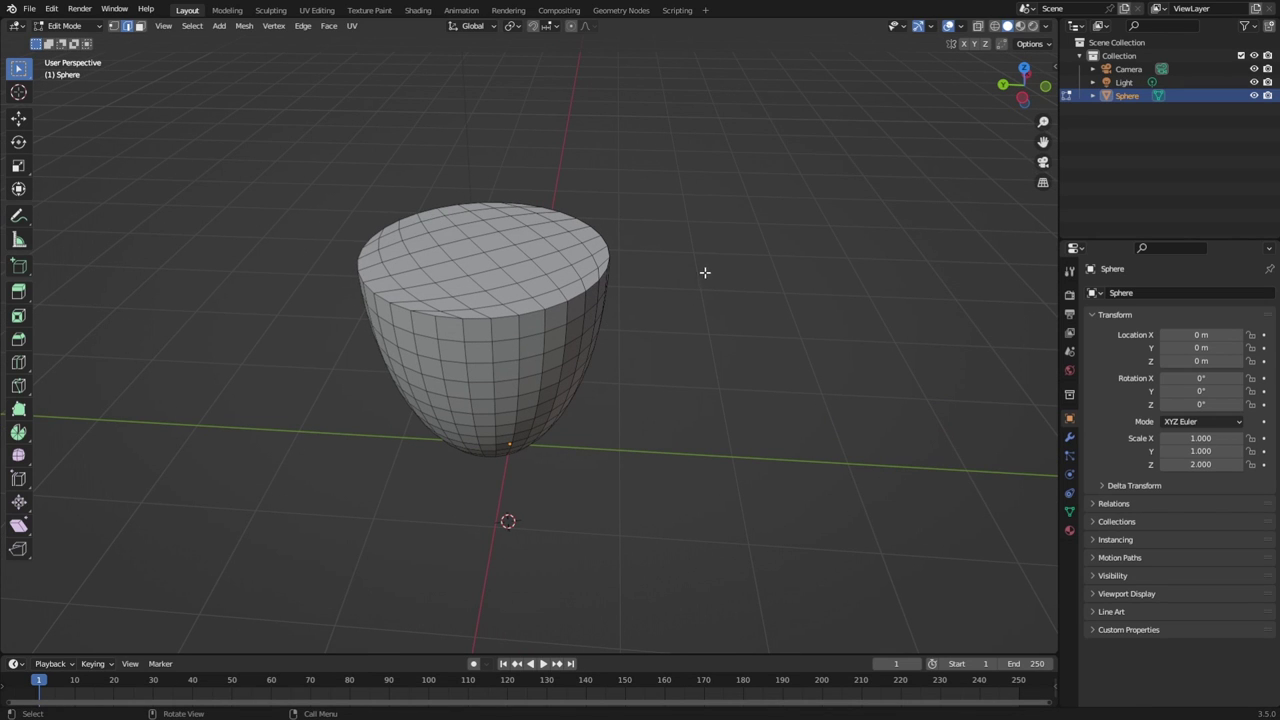
left_click_drag(232, 158, 612, 426)
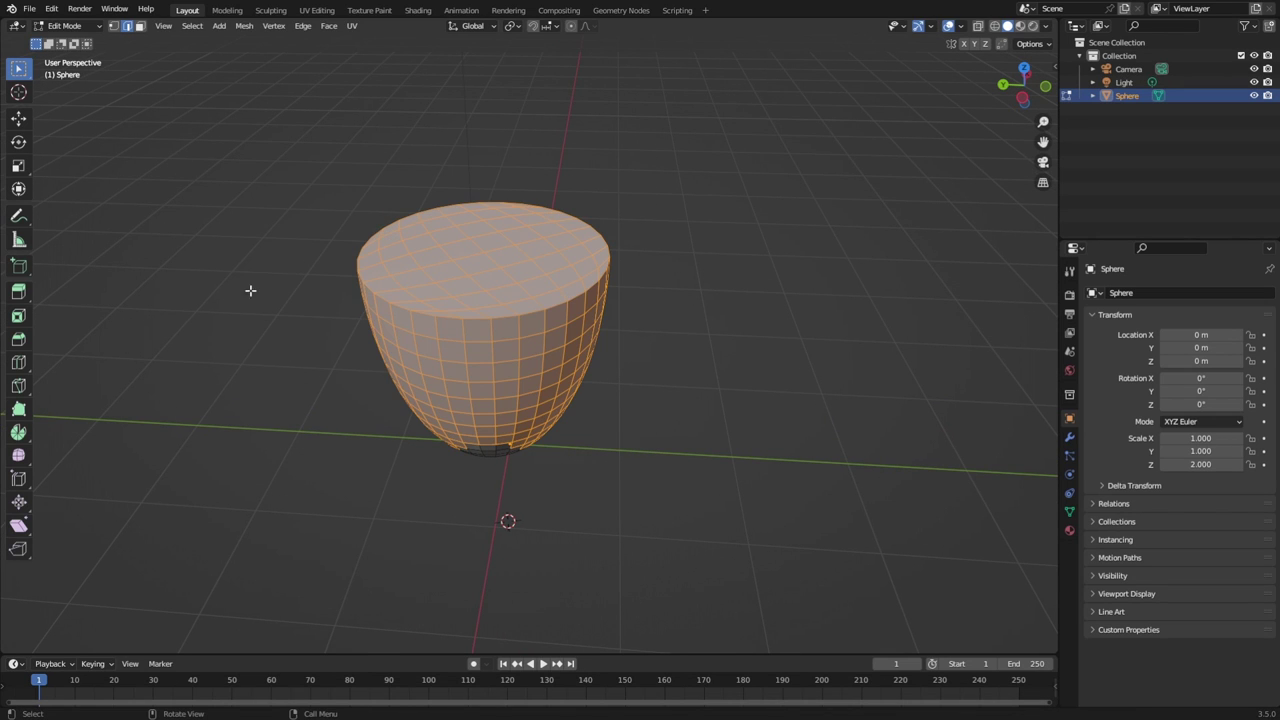
key("alt+a")
Box-select the whole mesh, inset its faces with a thickness of about 1.305 m, and undo the inset.
left_click_drag(325, 167, 703, 483)
key("i")
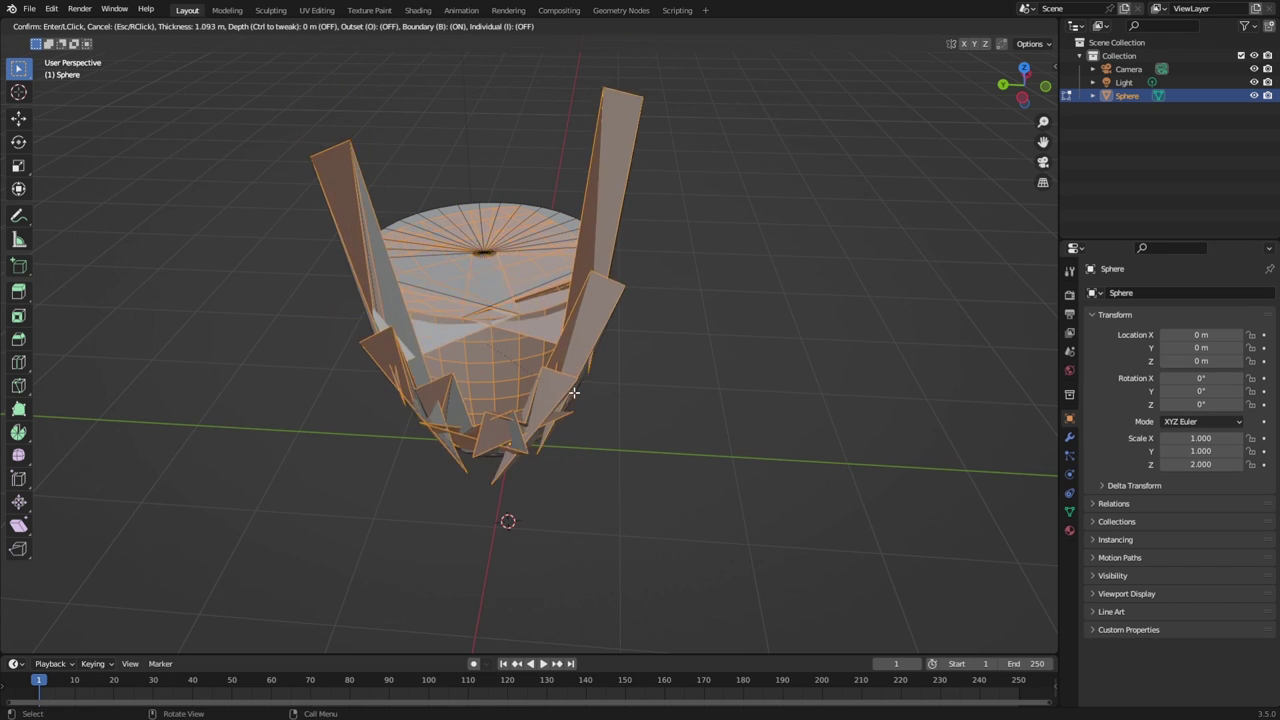
left_click(466, 329)
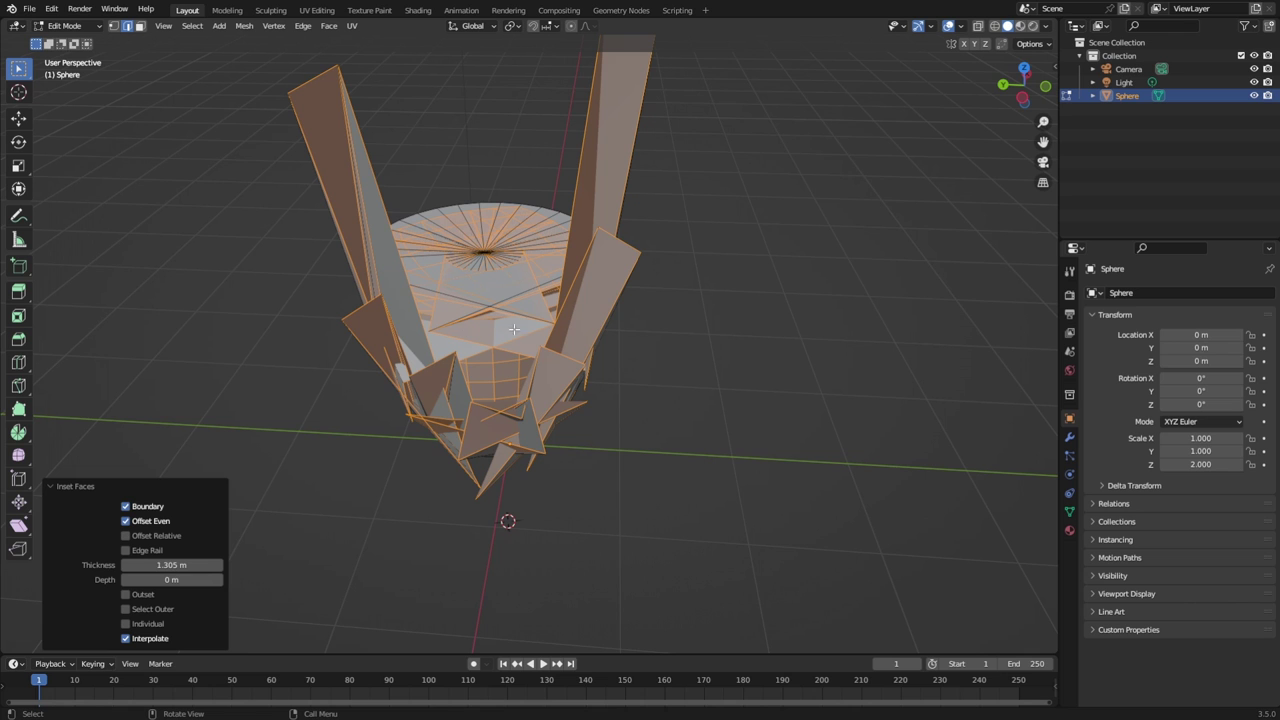
key("ctrl+z")
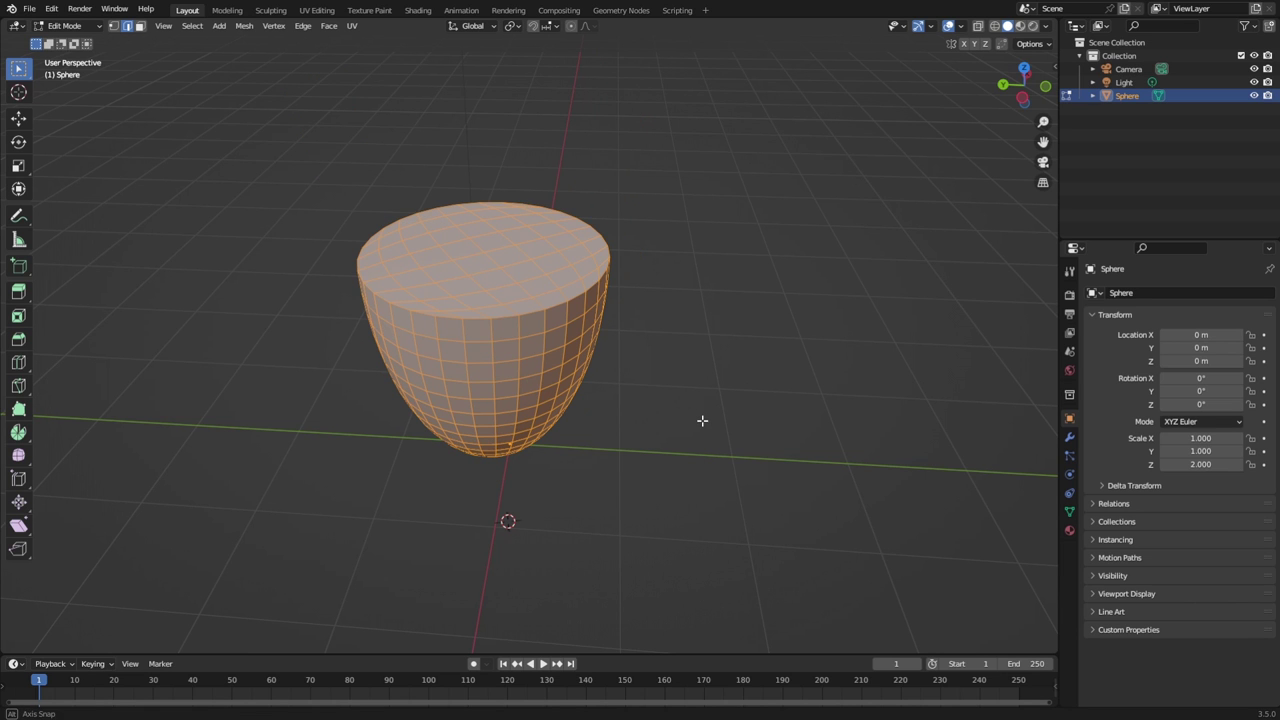
Clear the cap face selection and box-select the entire bowl mesh.
middle_click_drag(702, 420, 362, 394)
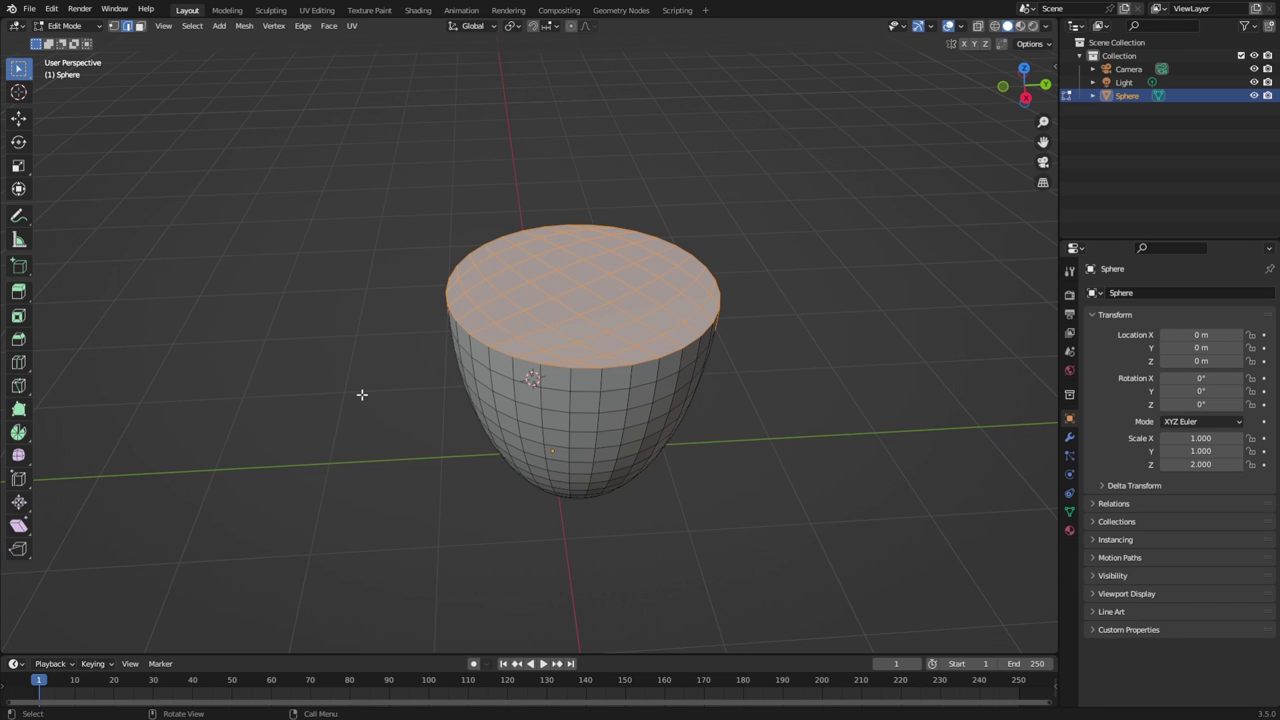
middle_click_drag(854, 429, 746, 406)
key("alt+a")
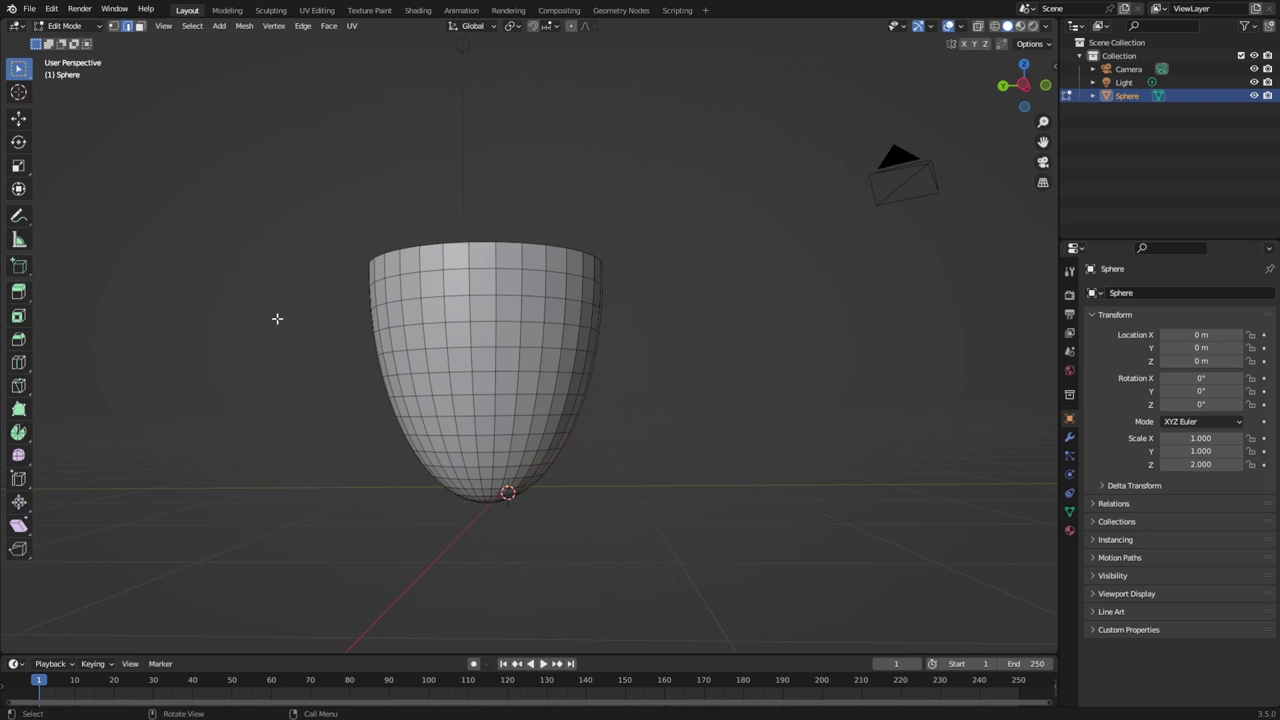
left_click_drag(276, 224, 754, 600)
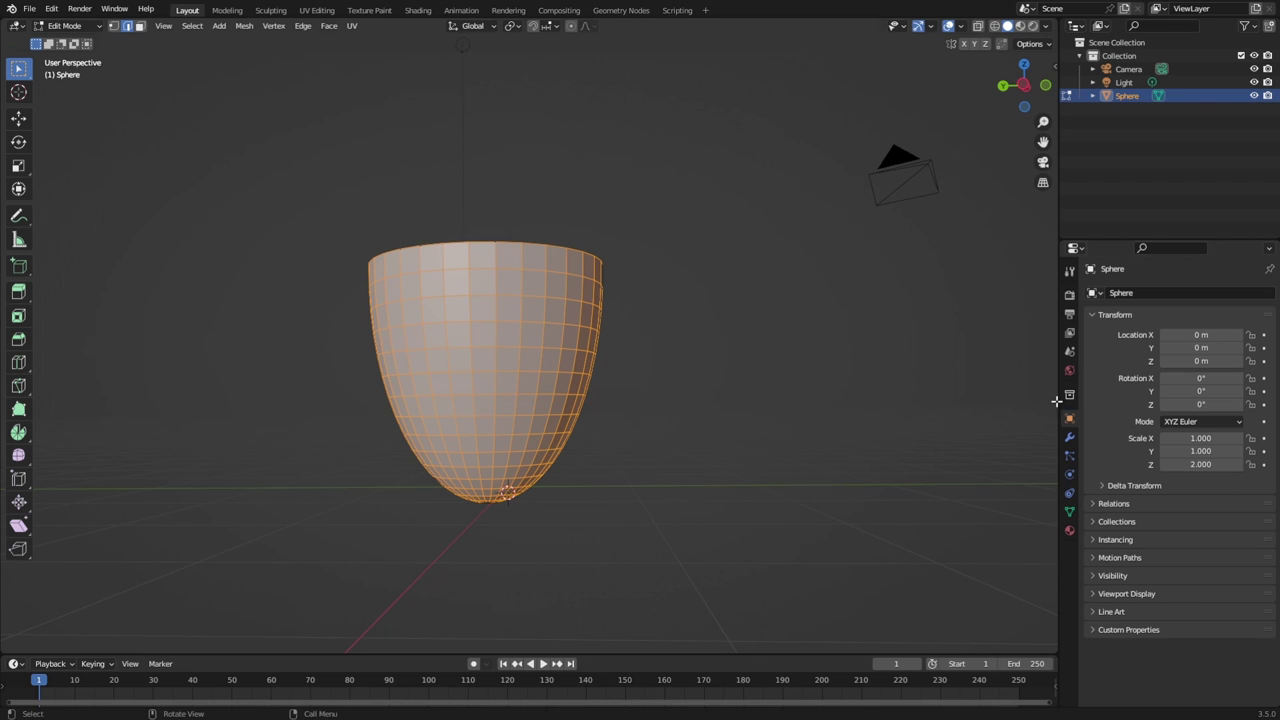
Examine the sphere's material slots and the scene properties with the whole mesh reselected.
left_click(1069, 530)
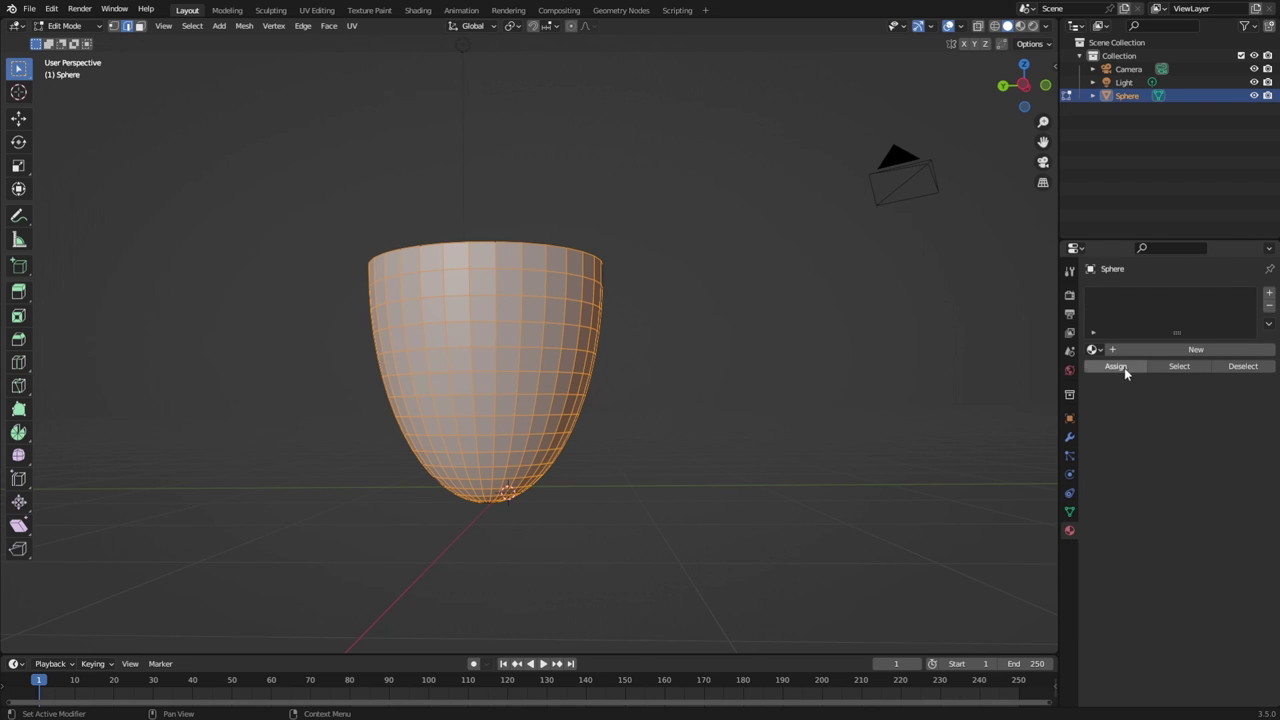
left_click(949, 509)
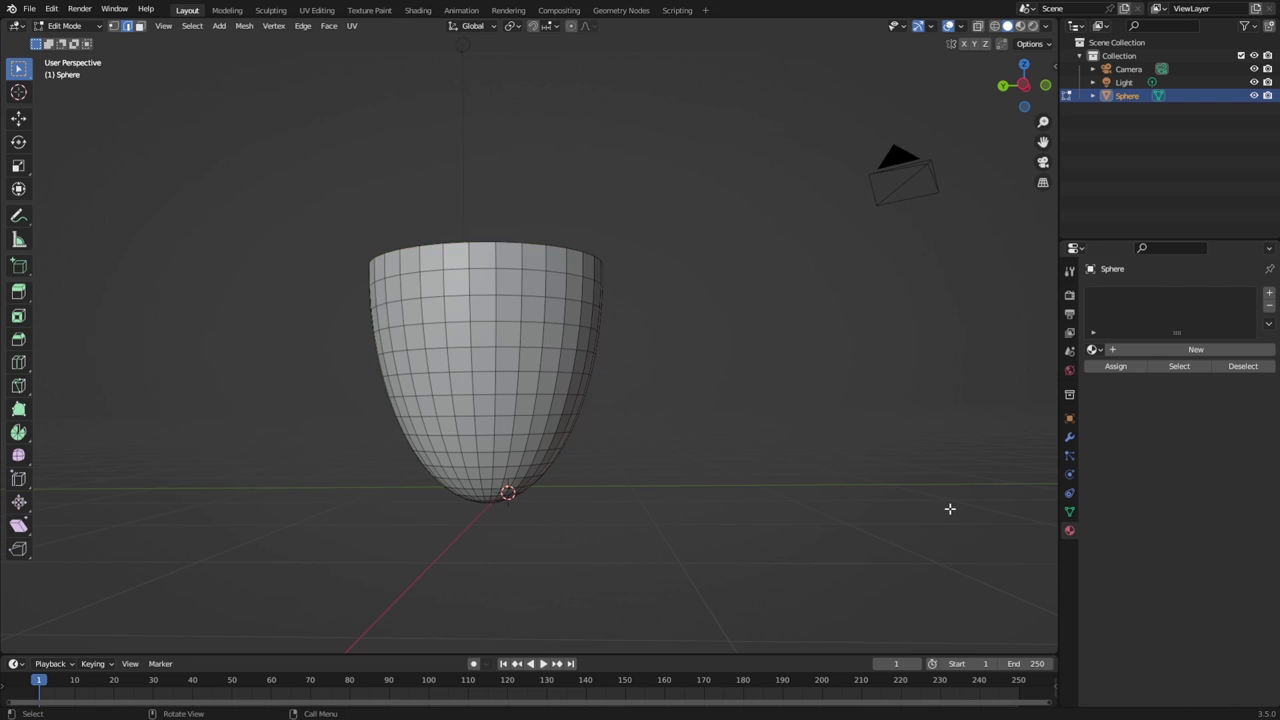
key("a")
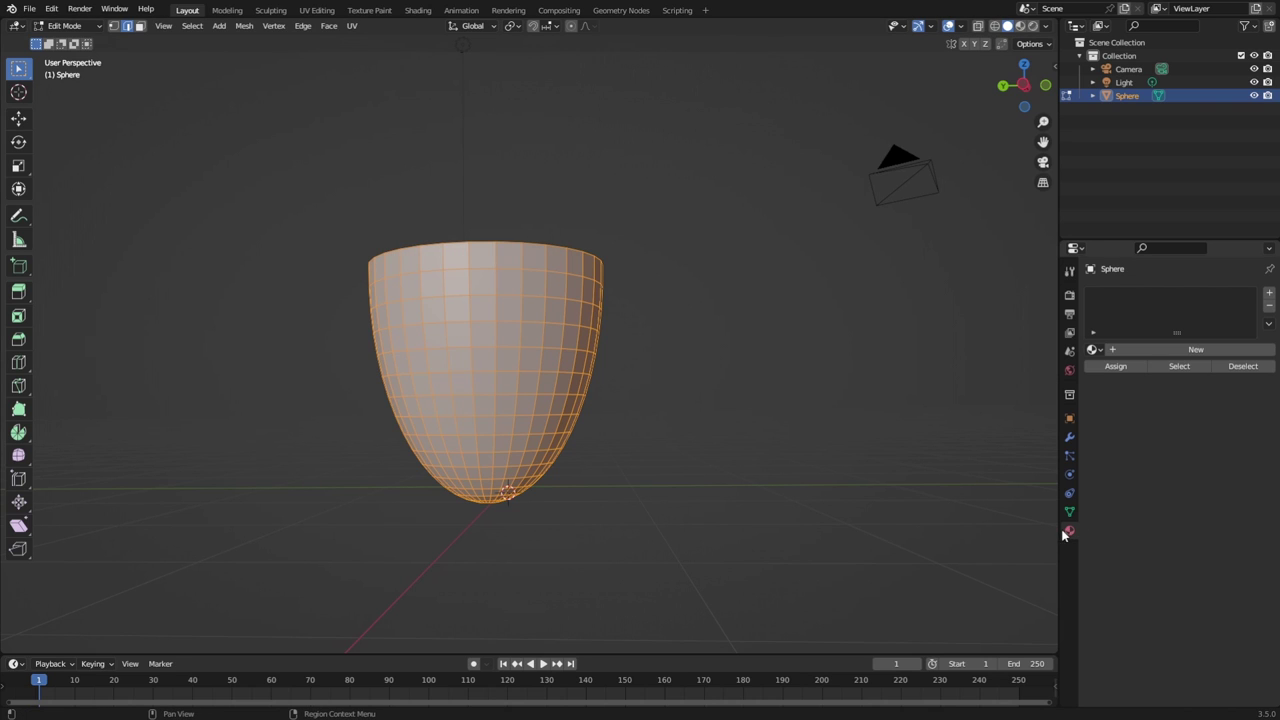
left_click(1093, 349)
middle_click_drag(554, 375, 901, 370)
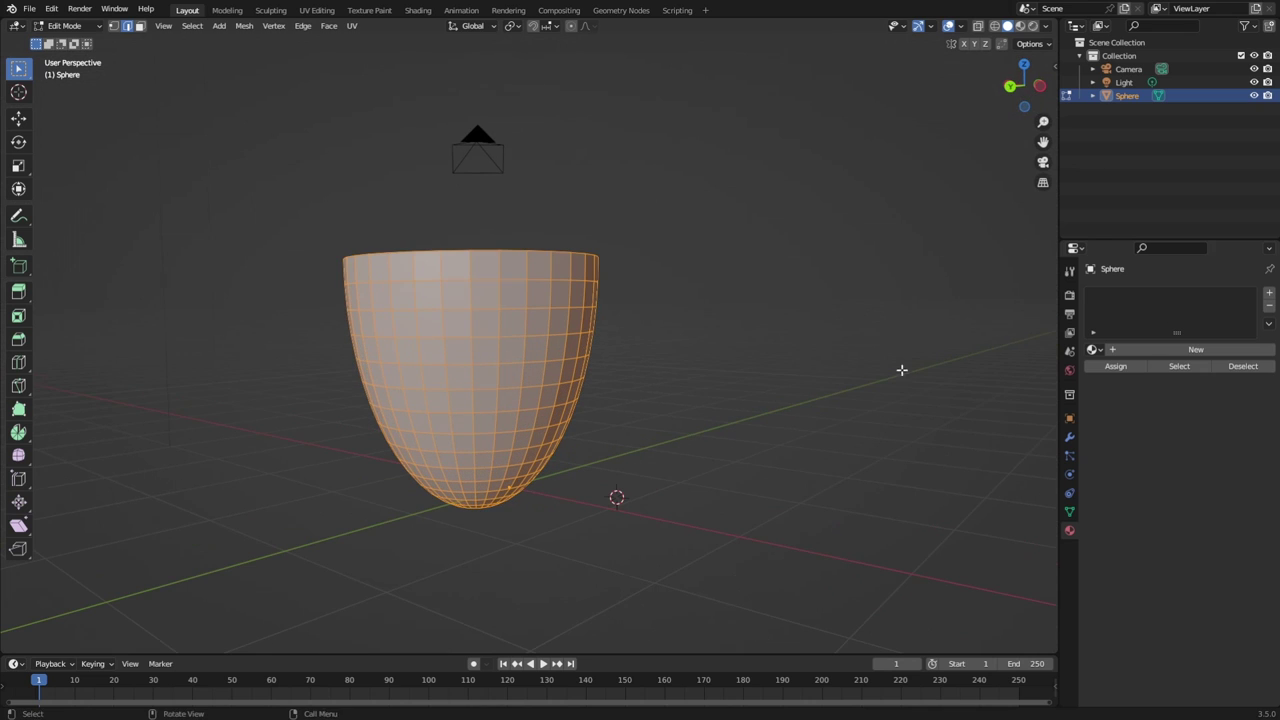
left_click(1070, 354)
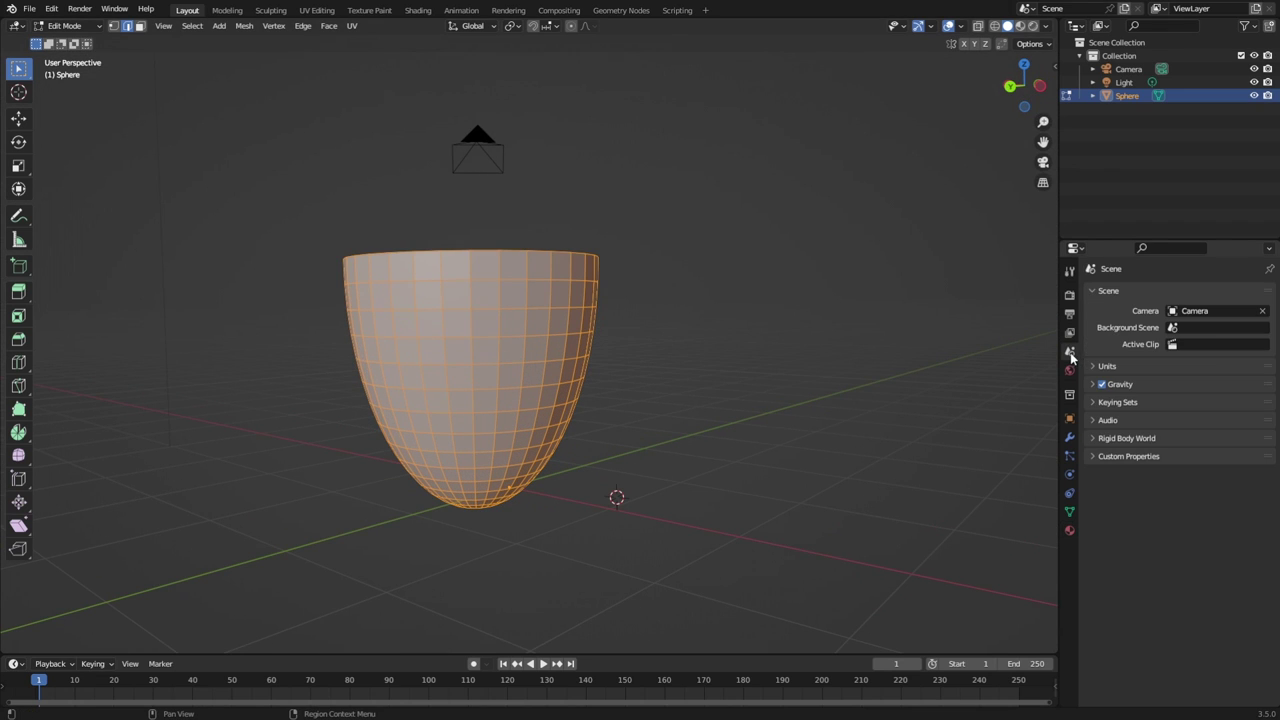
left_click(1068, 532)
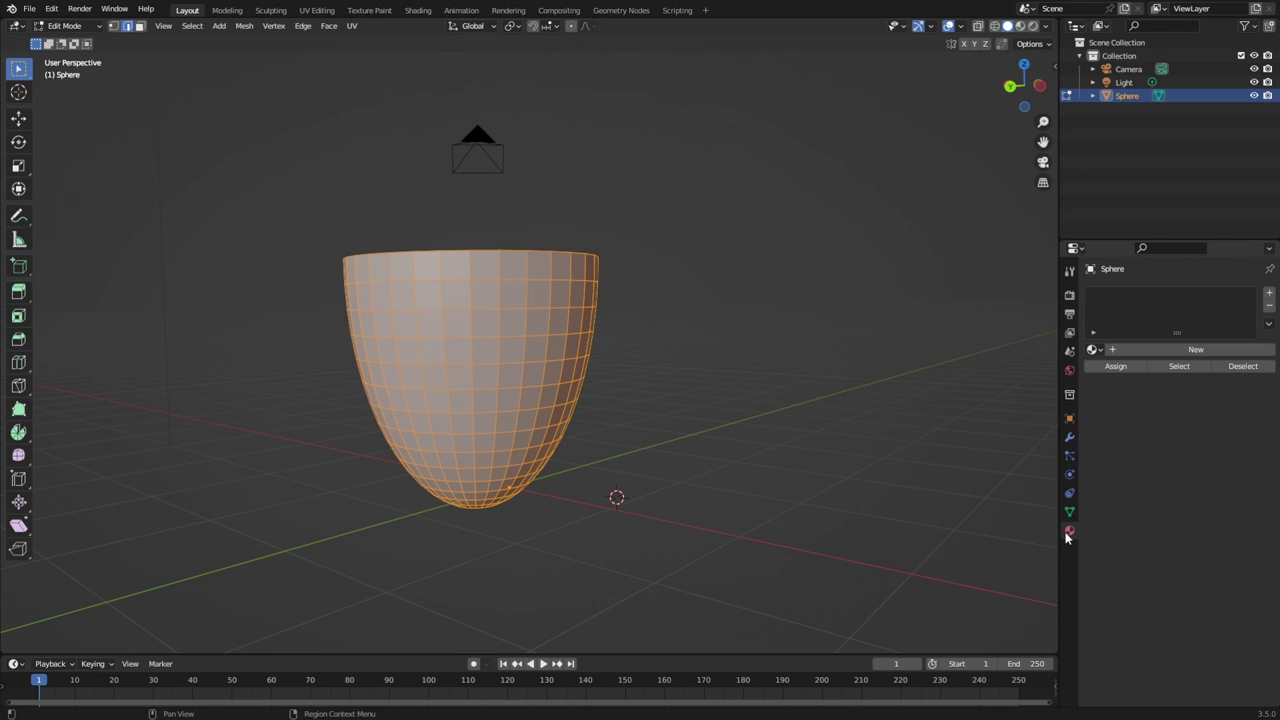
Review the available edge commands for the selected mesh, clear the selection, and inspect the bowl's side and cap.
right_click(480, 339)
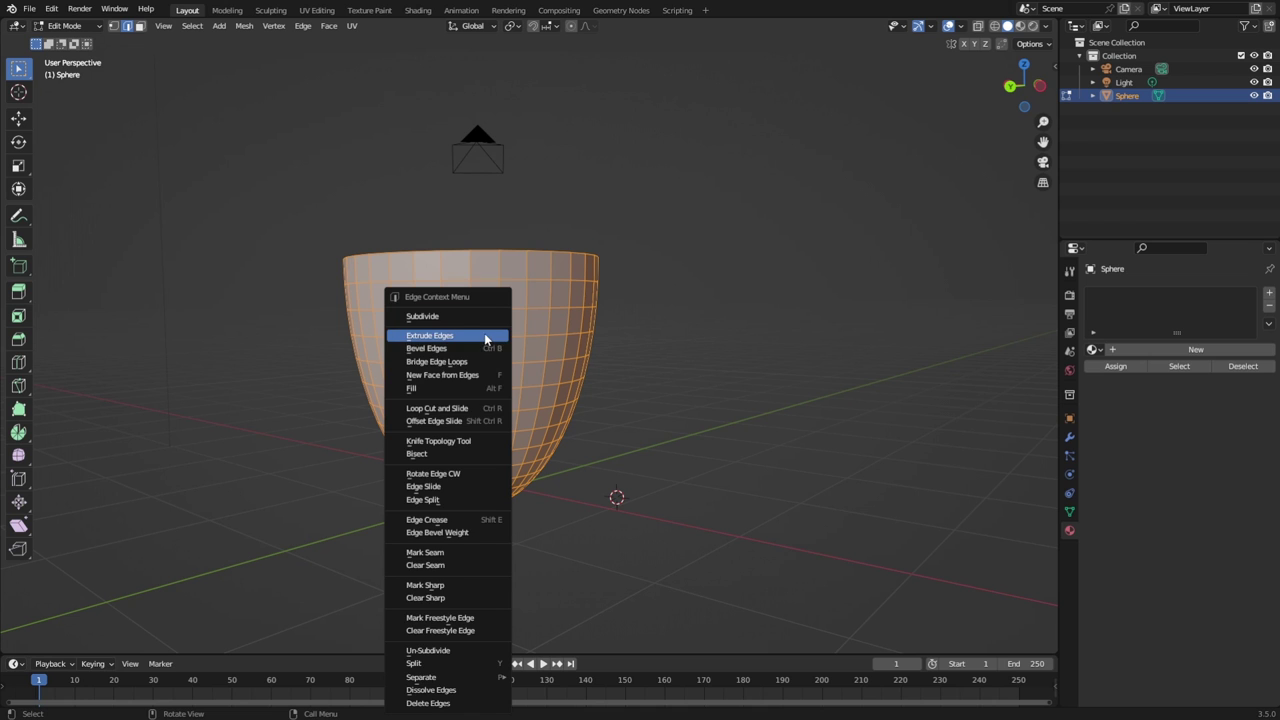
left_click(464, 585)
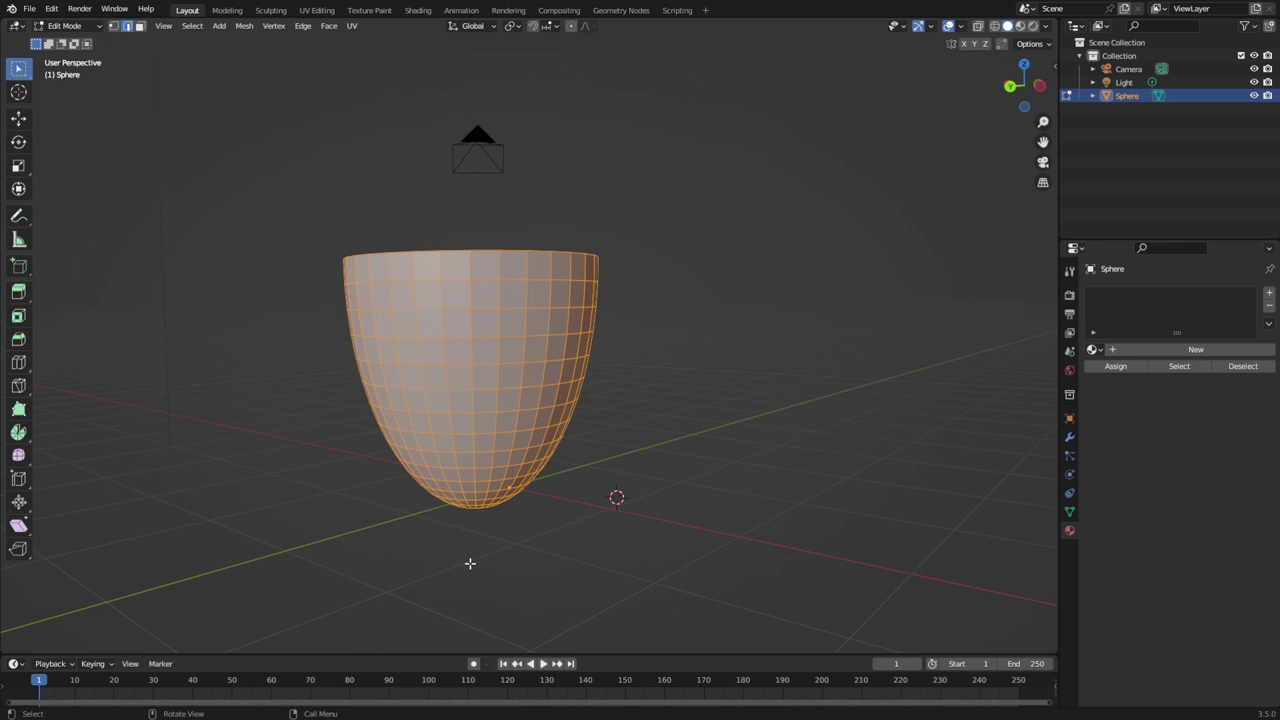
middle_click_drag(634, 311, 403, 306)
scroll(741, 302, "up", 3)
scroll(741, 302, "up", 2)
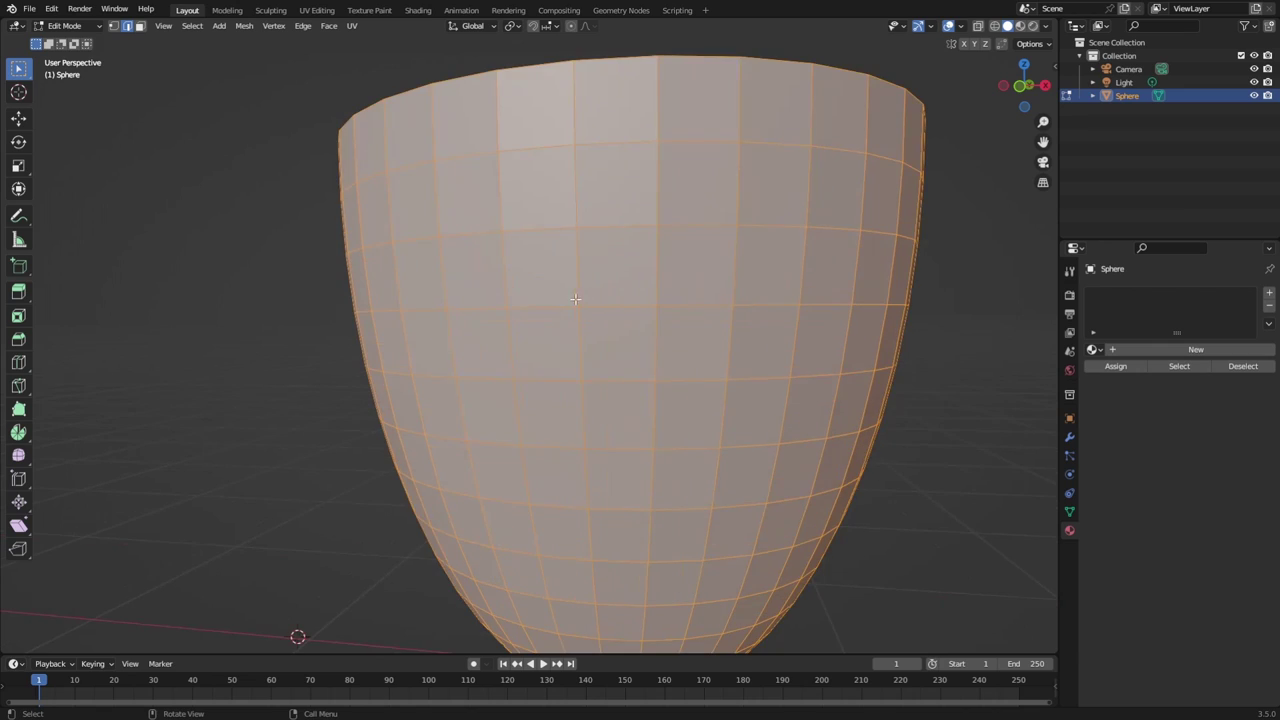
key("alt+a")
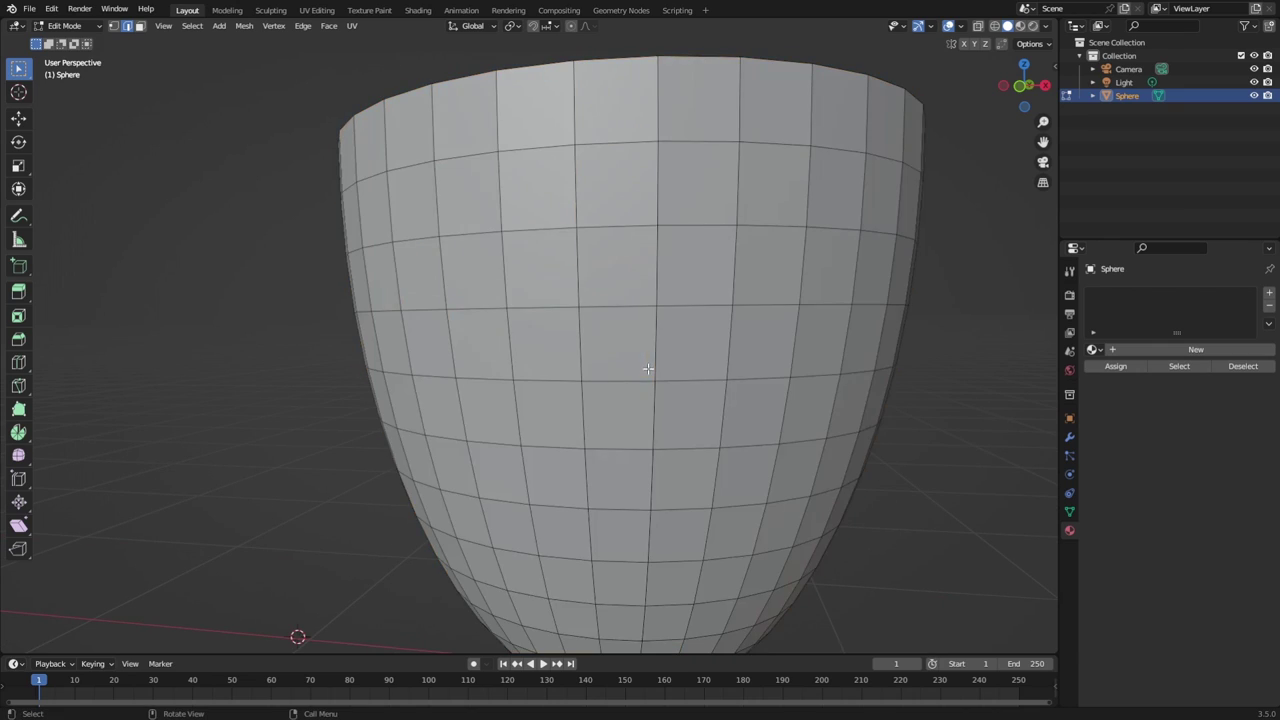
middle_click_drag(979, 451, 788, 572)
scroll(788, 572, "down", 5)
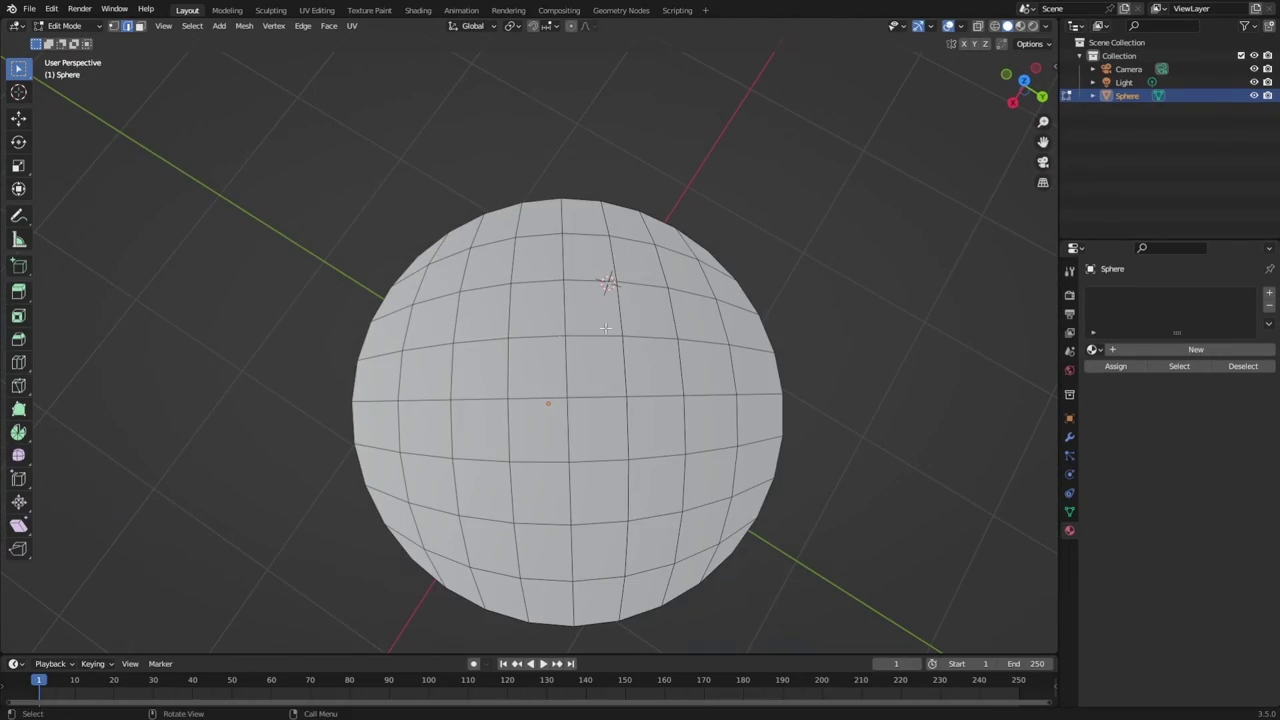
Examine the bowl from several angles and review the available vertex commands and the mesh primitives that can be added.
mouse_move(818, 418)
middle_mouse_down()
mouse_move(837, 477)
mouse_move(831, 409)
middle_mouse_up()
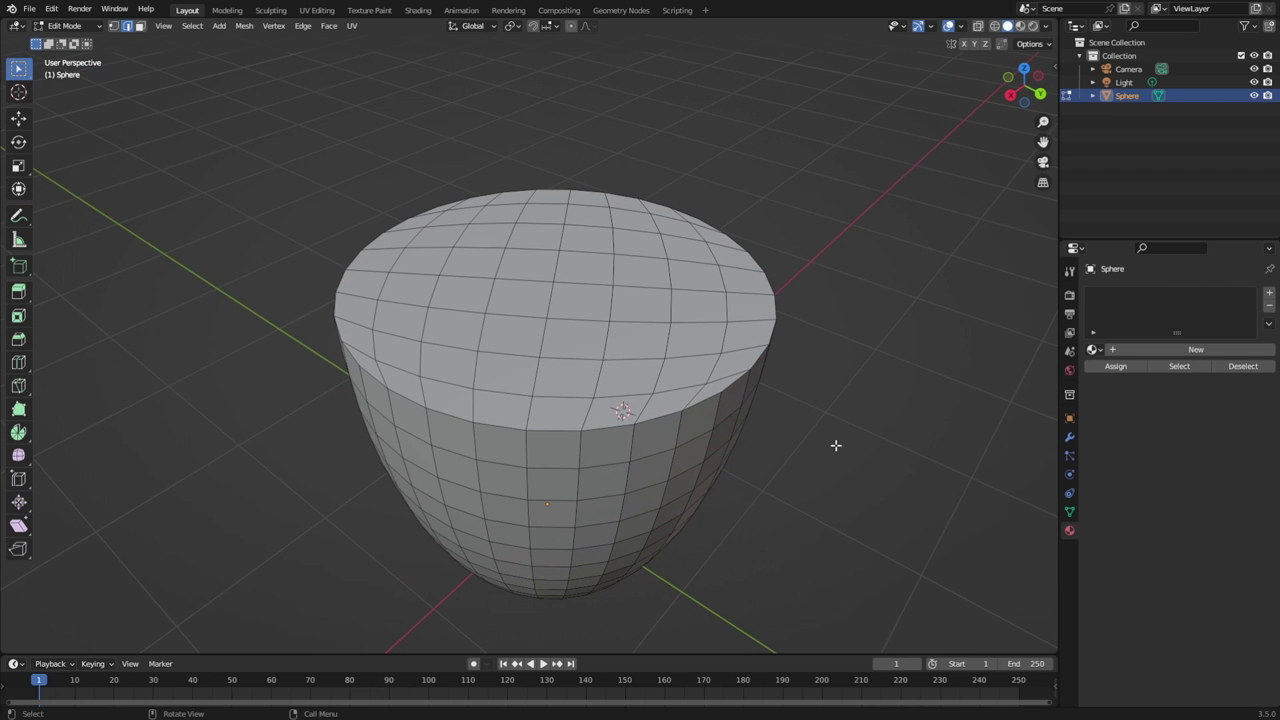
middle_click_drag(829, 449, 499, 380)
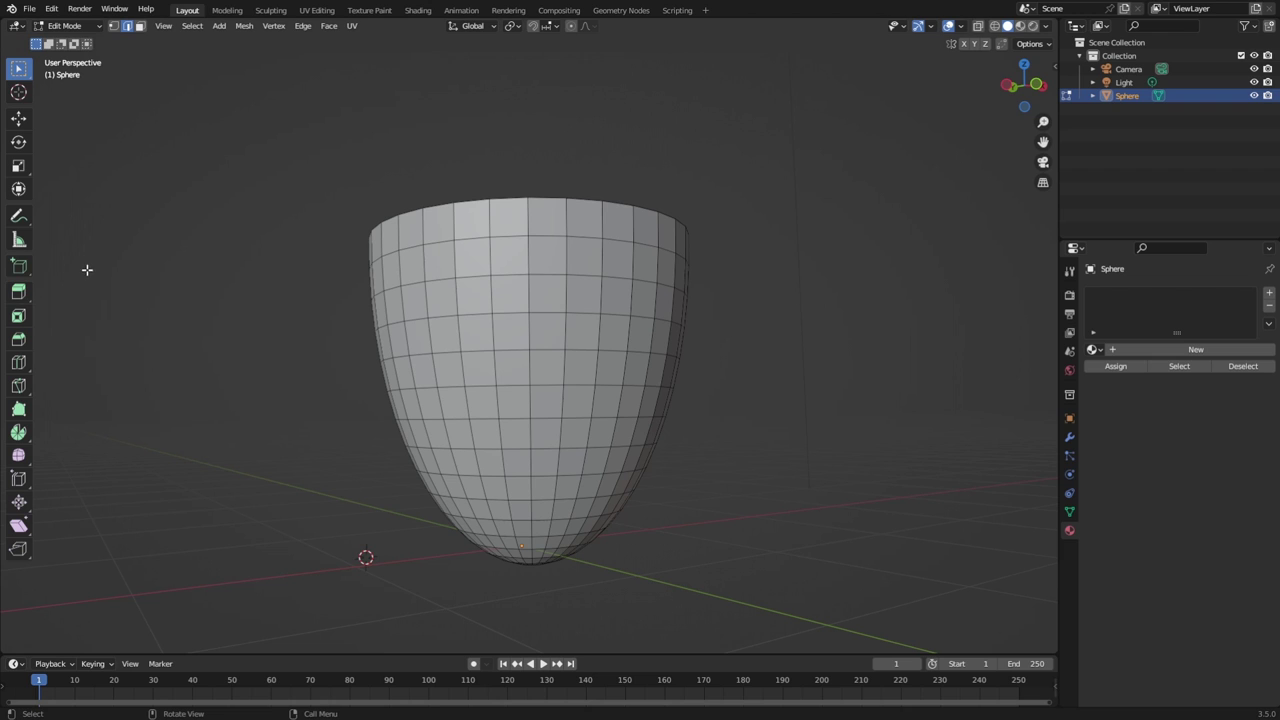
middle_click_drag(316, 201, 282, 219)
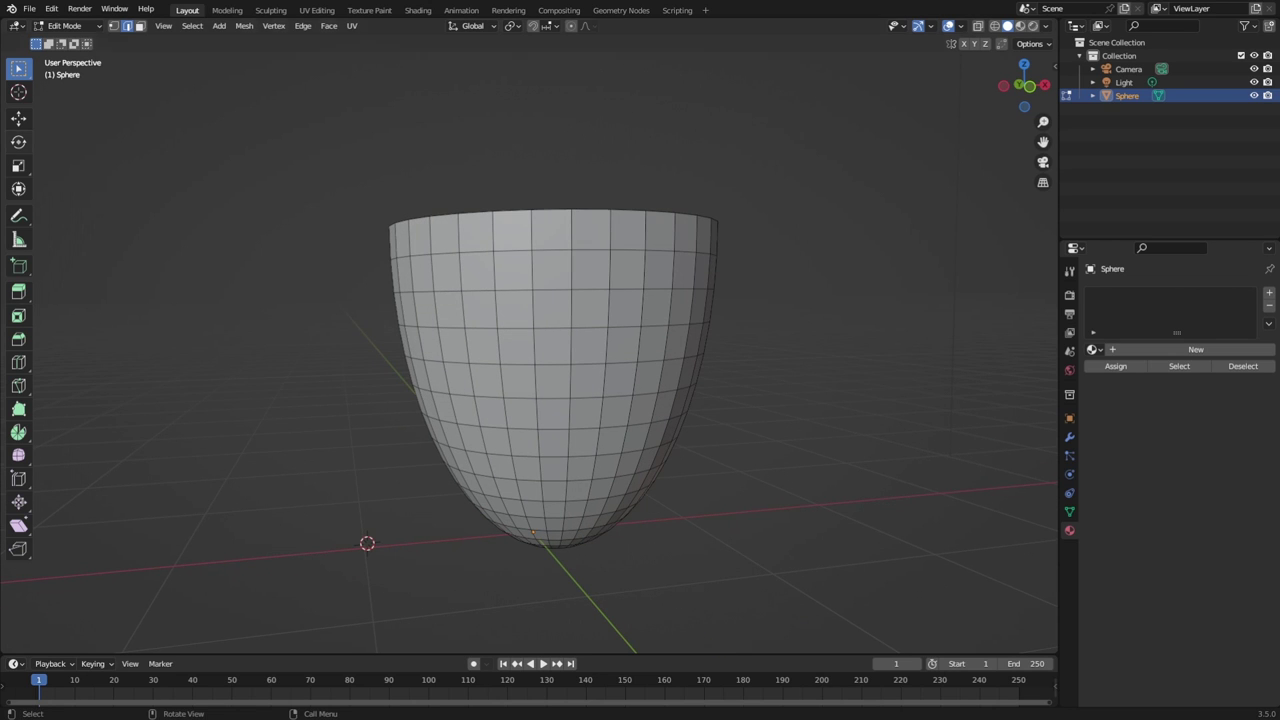
left_click(273, 26)
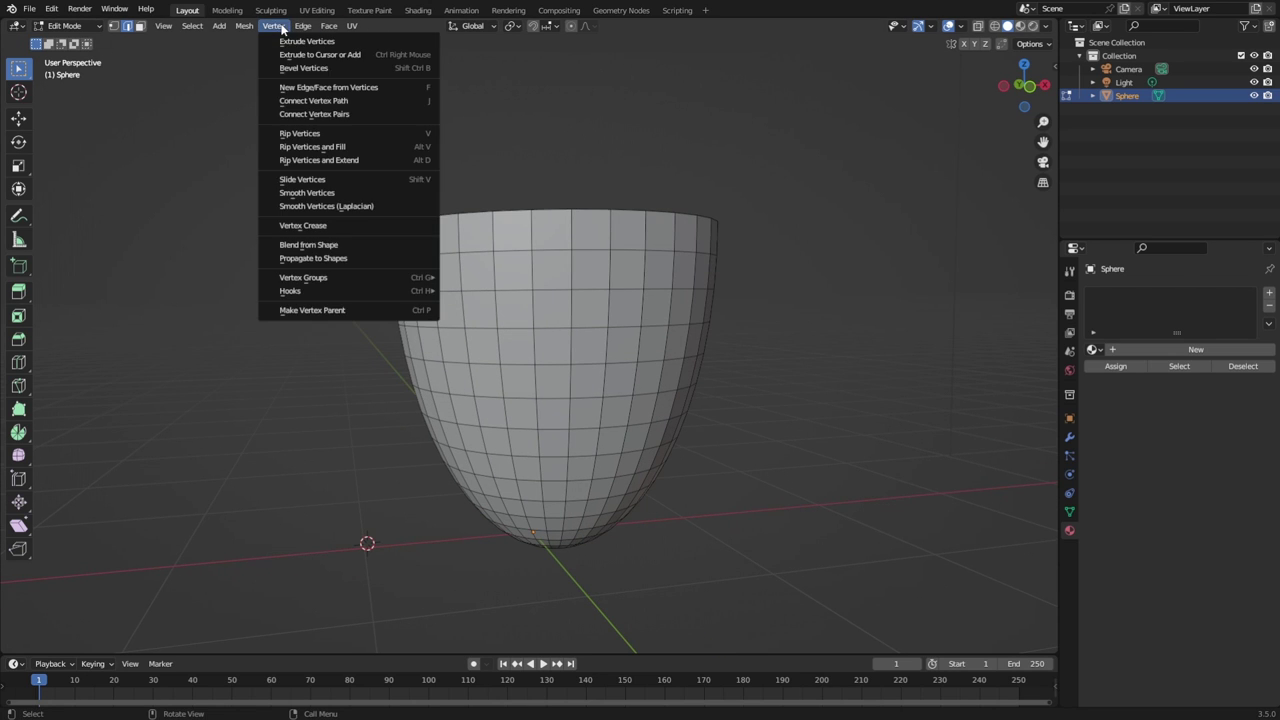
mouse_move(243, 28)
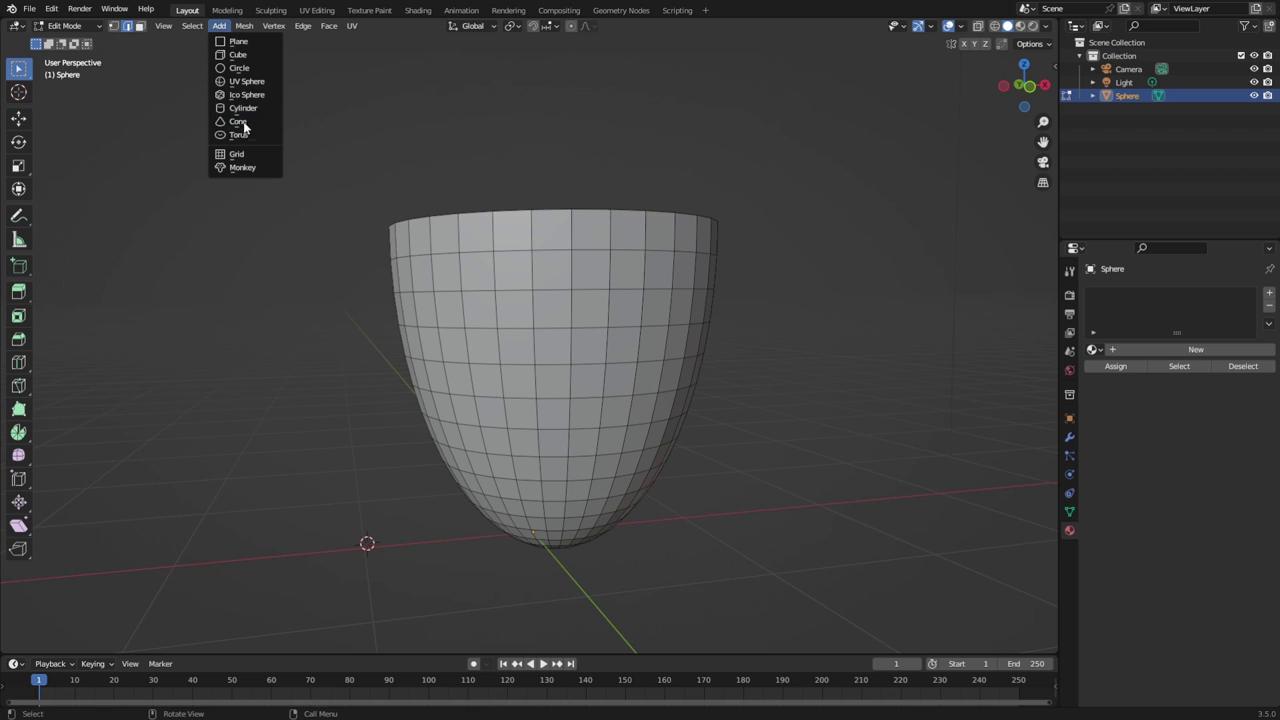
left_click(218, 26)
left_click(218, 28)
left_click(194, 167)
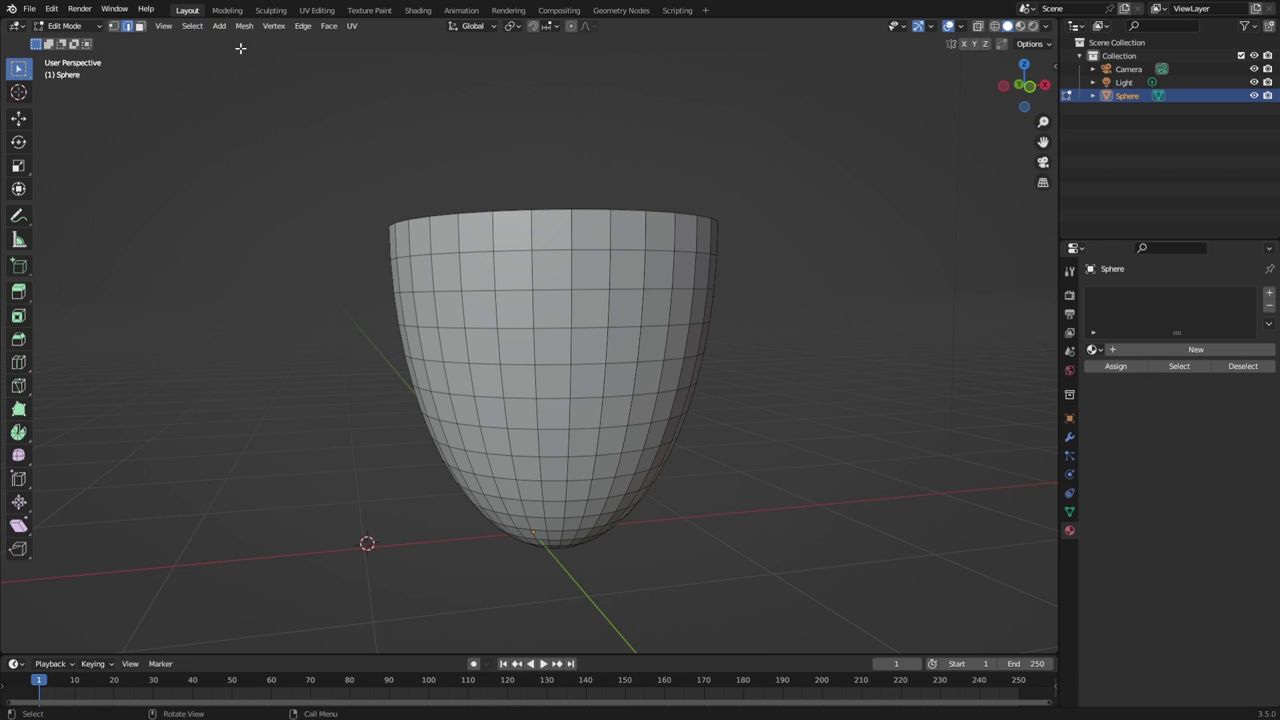
Add a 2 m Monkey primitive to the sphere mesh in Edit Mode.
left_click(218, 27)
mouse_move(245, 30)
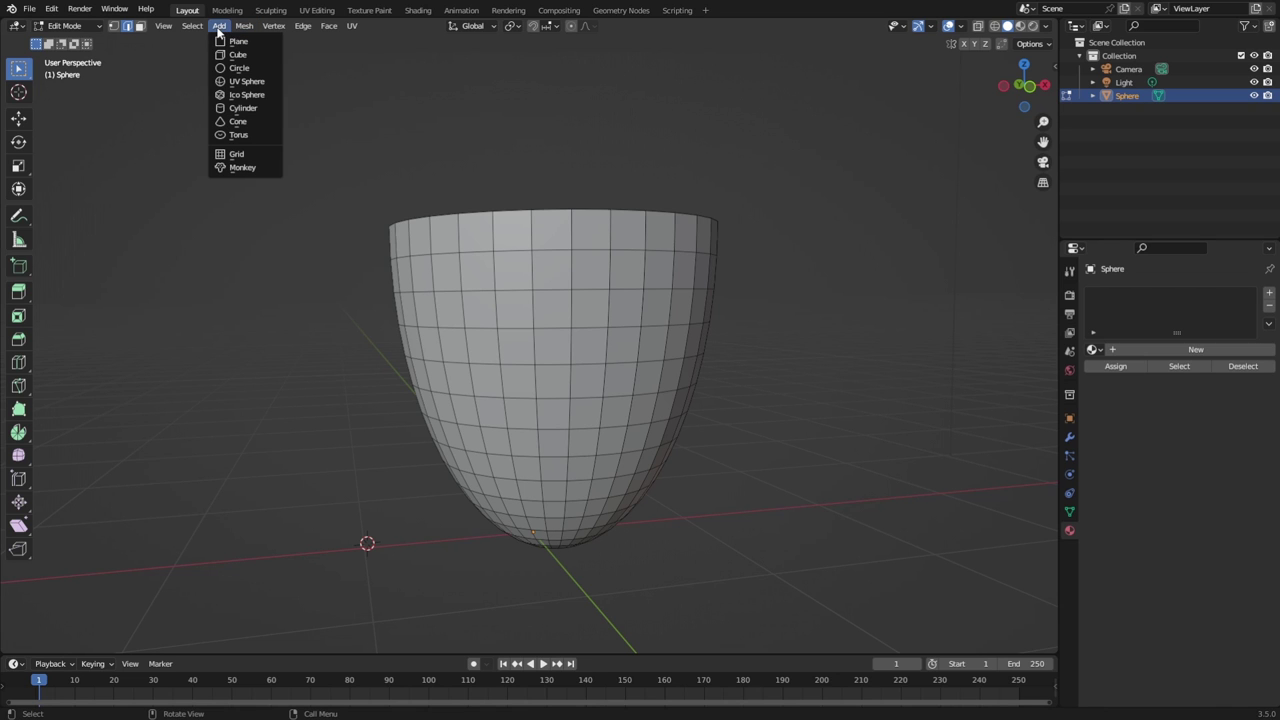
left_click(264, 168)
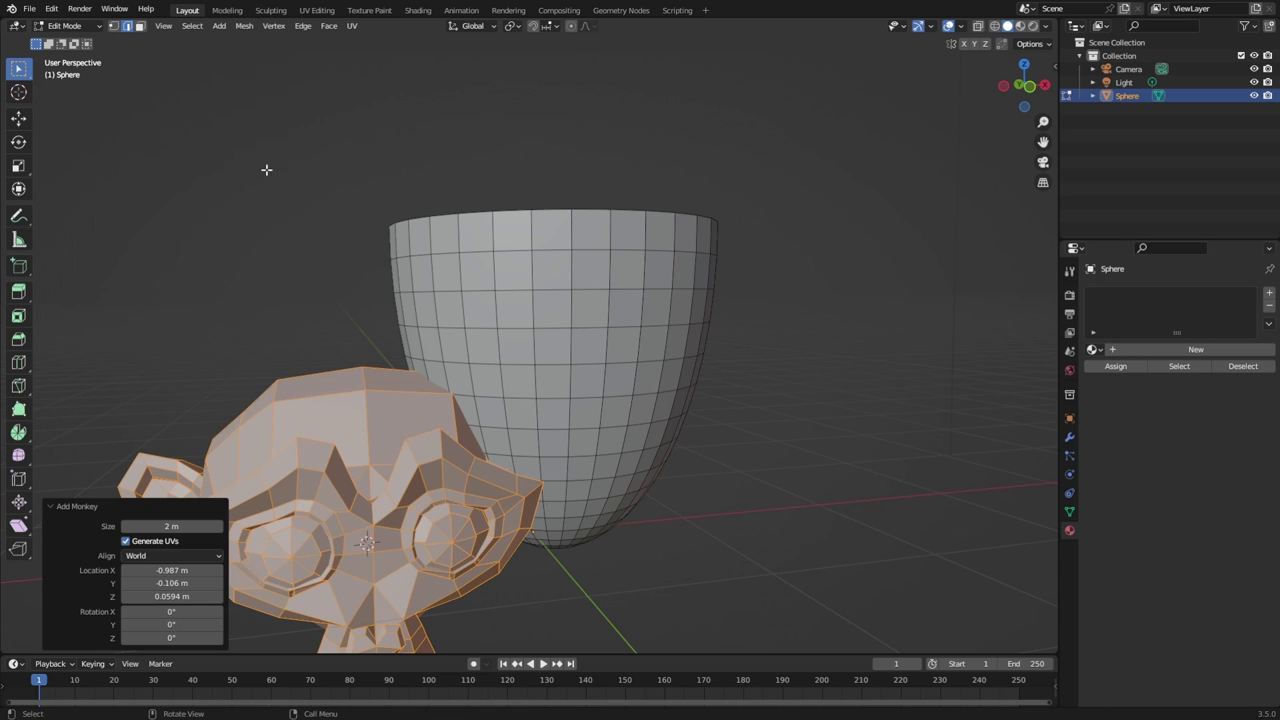
Move the monkey mesh clear of the bowl by about 2.86 m in X, 2.91 m in Y and 0.81 m in Z.
middle_click_drag(539, 331, 348, 472)
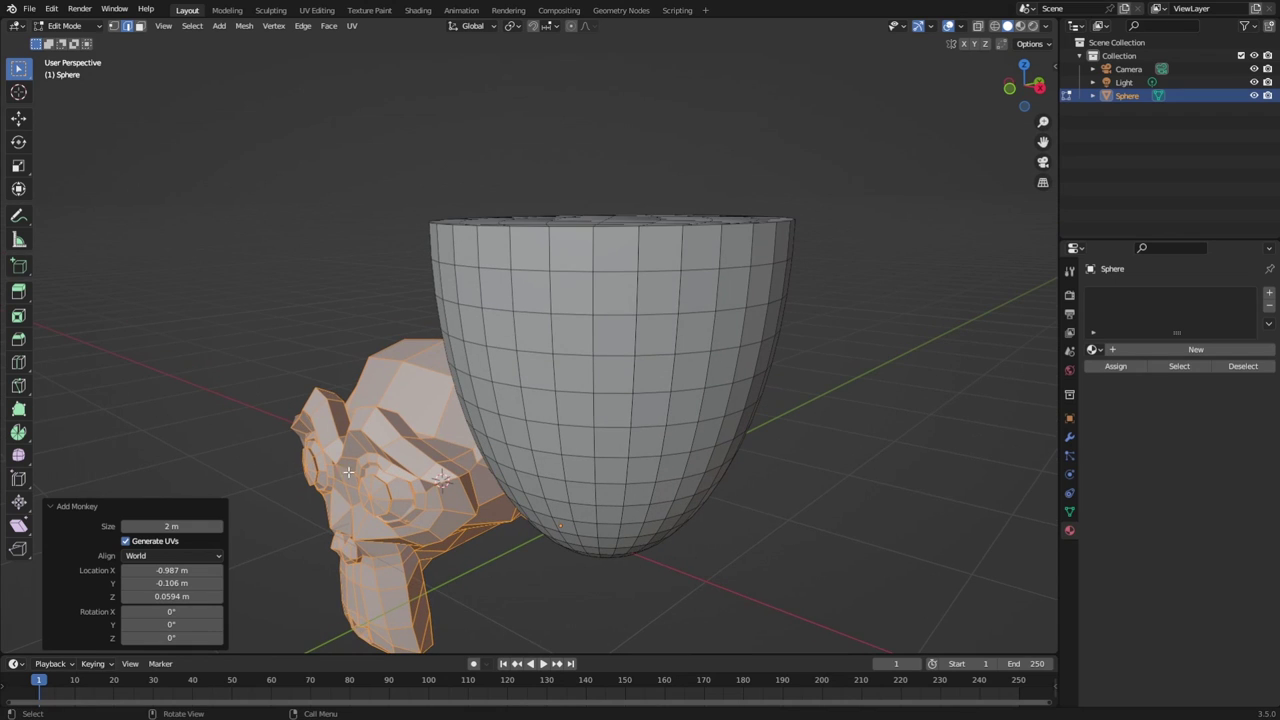
key("g")
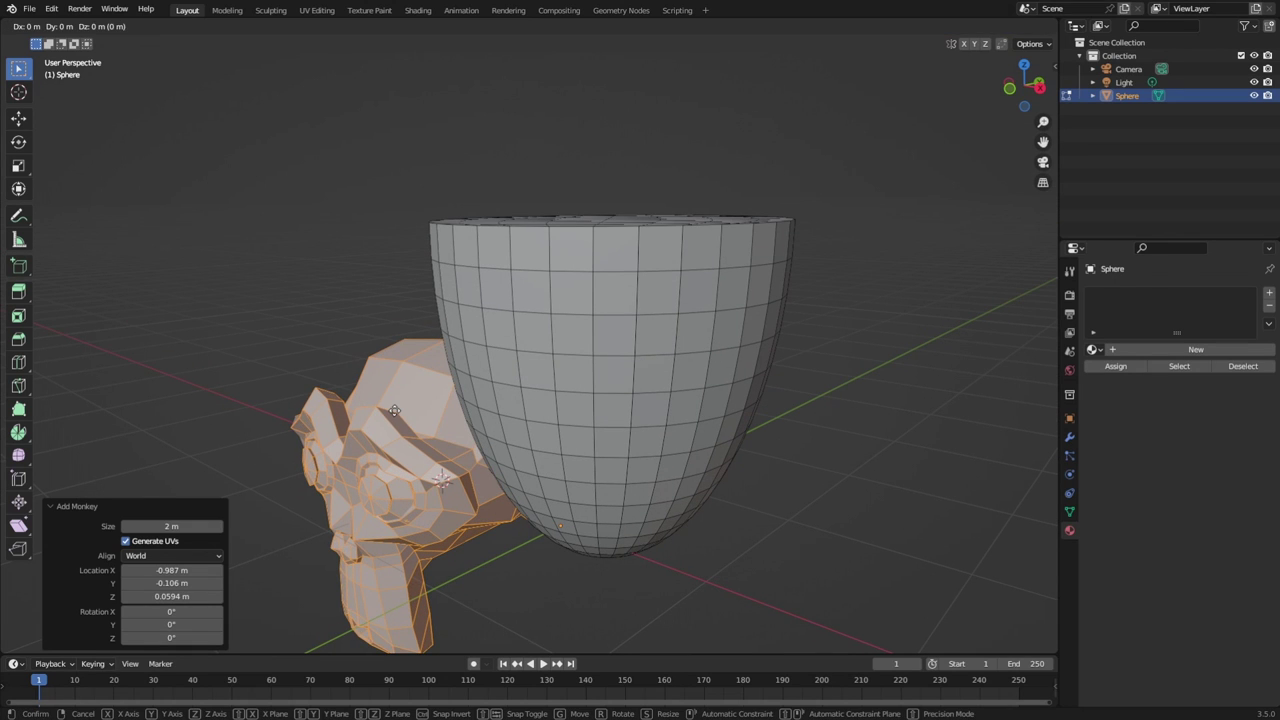
left_click(394, 411)
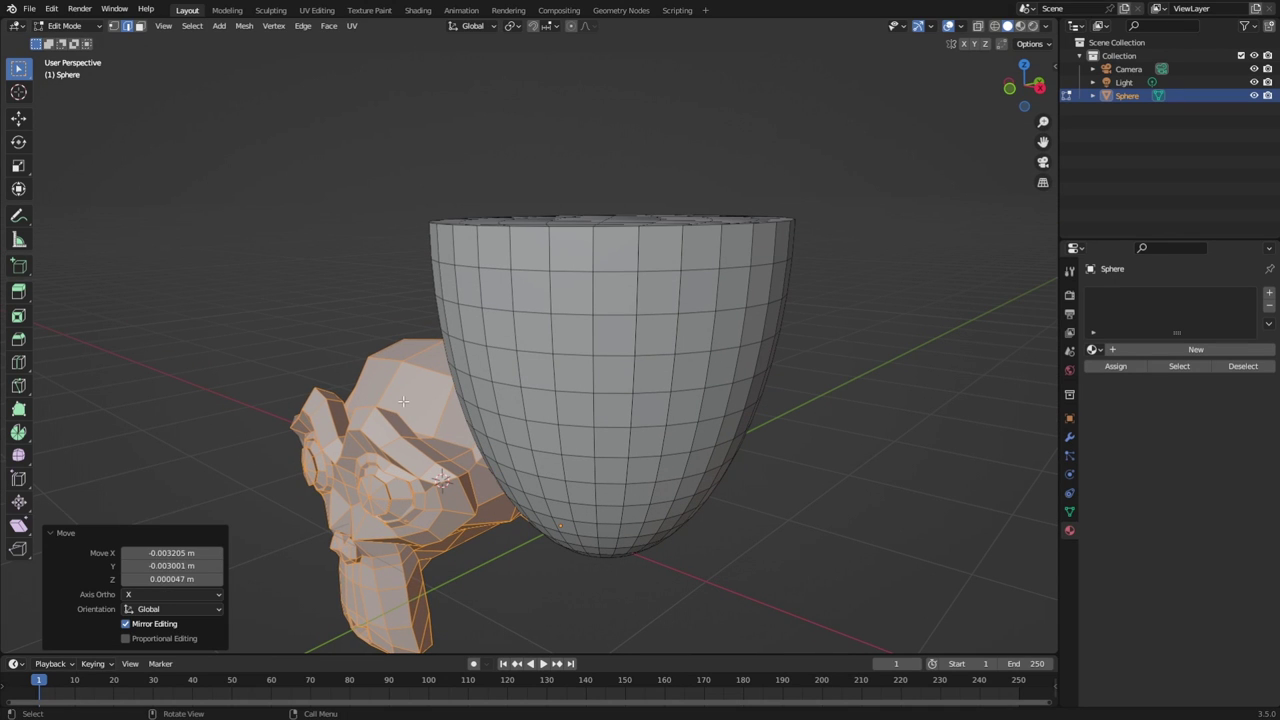
key("g")
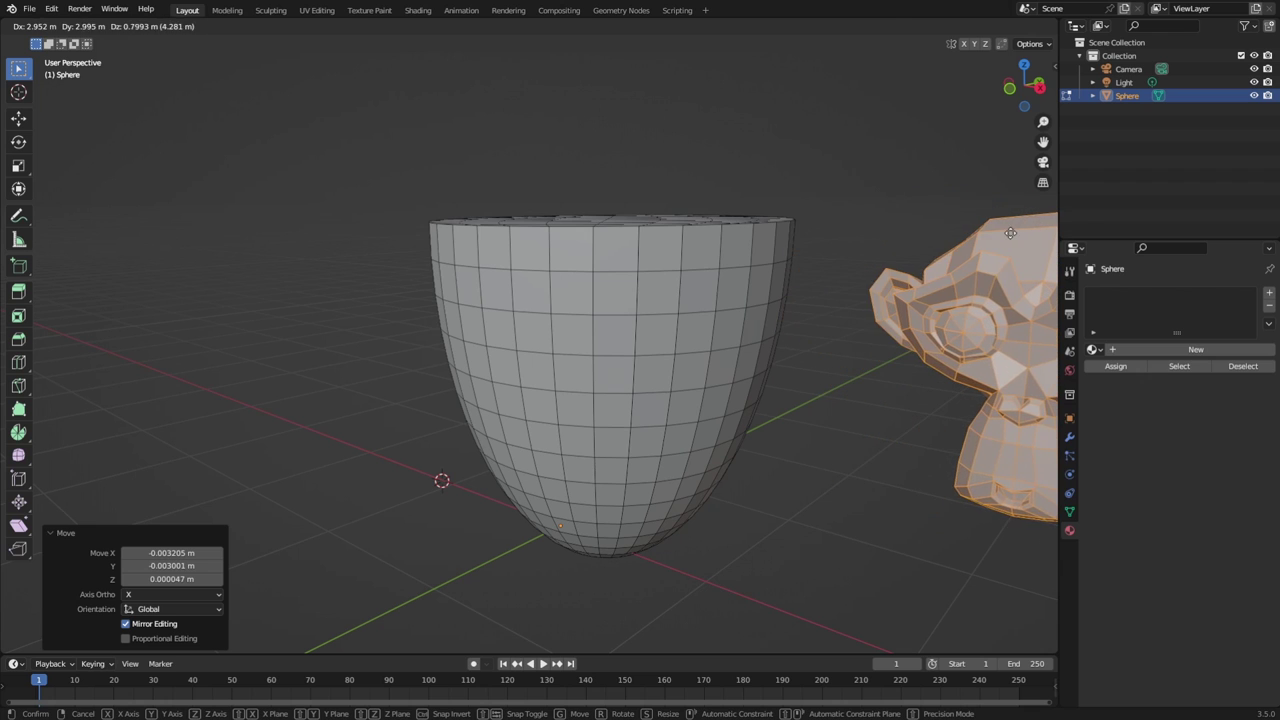
left_click(947, 270)
middle_click_drag(947, 270, 740, 244)
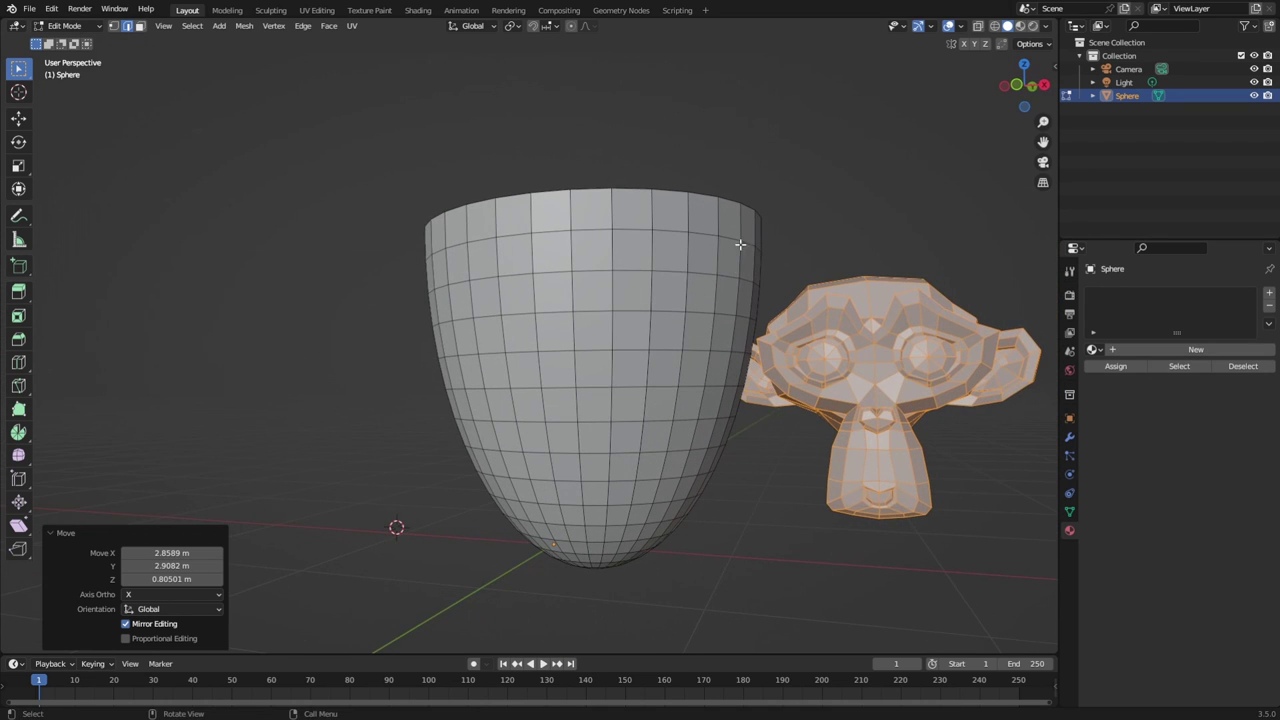
middle_click_drag(768, 443, 694, 398, "shift")
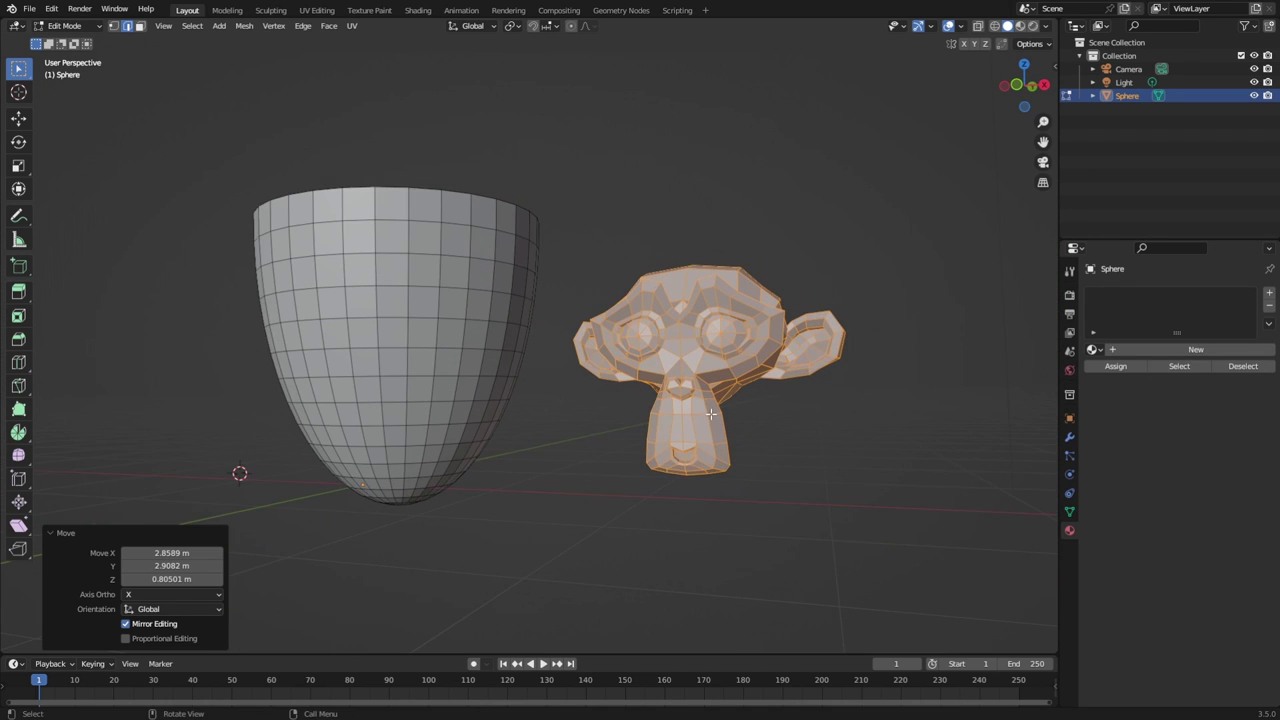
Try a vertex slide on the monkey mesh, leave it, and lower the mesh by about 0.29 m.
key("shift+v")
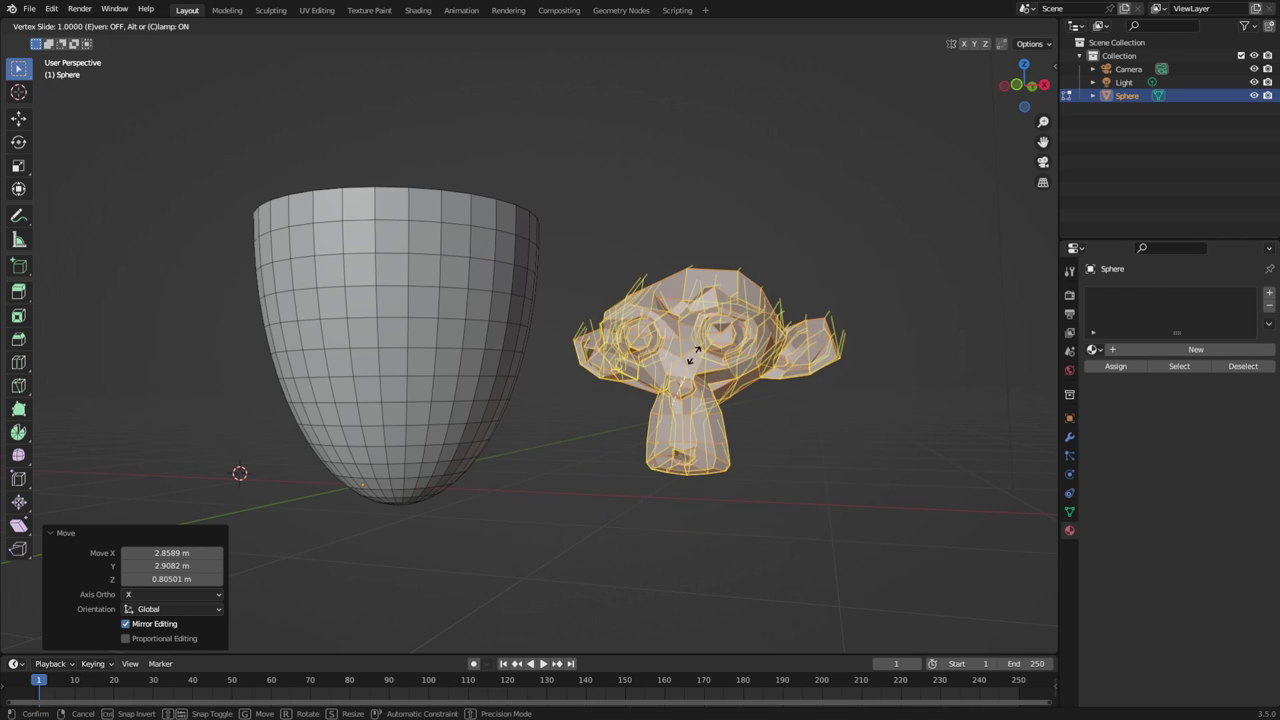
key("g")
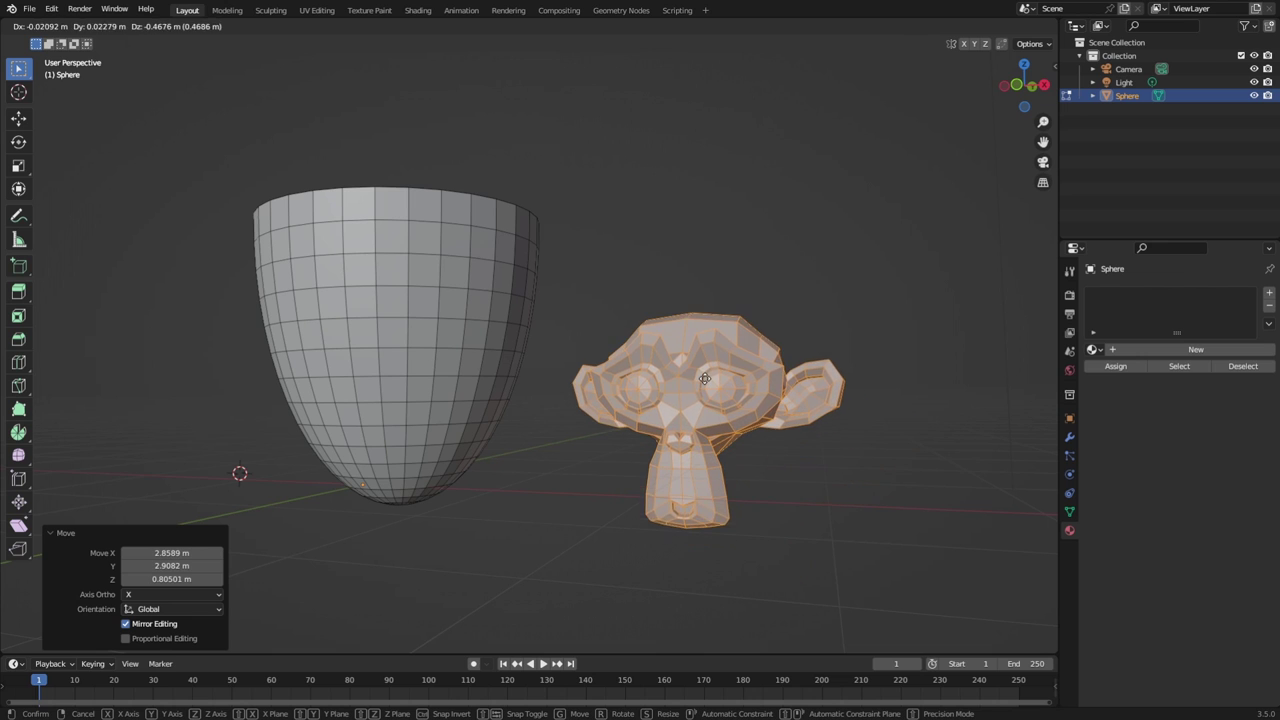
left_click(705, 360)
Slide the monkey's vertices with a factor of 1.000 and clear the selection.
middle_click_drag(814, 440, 669, 446)
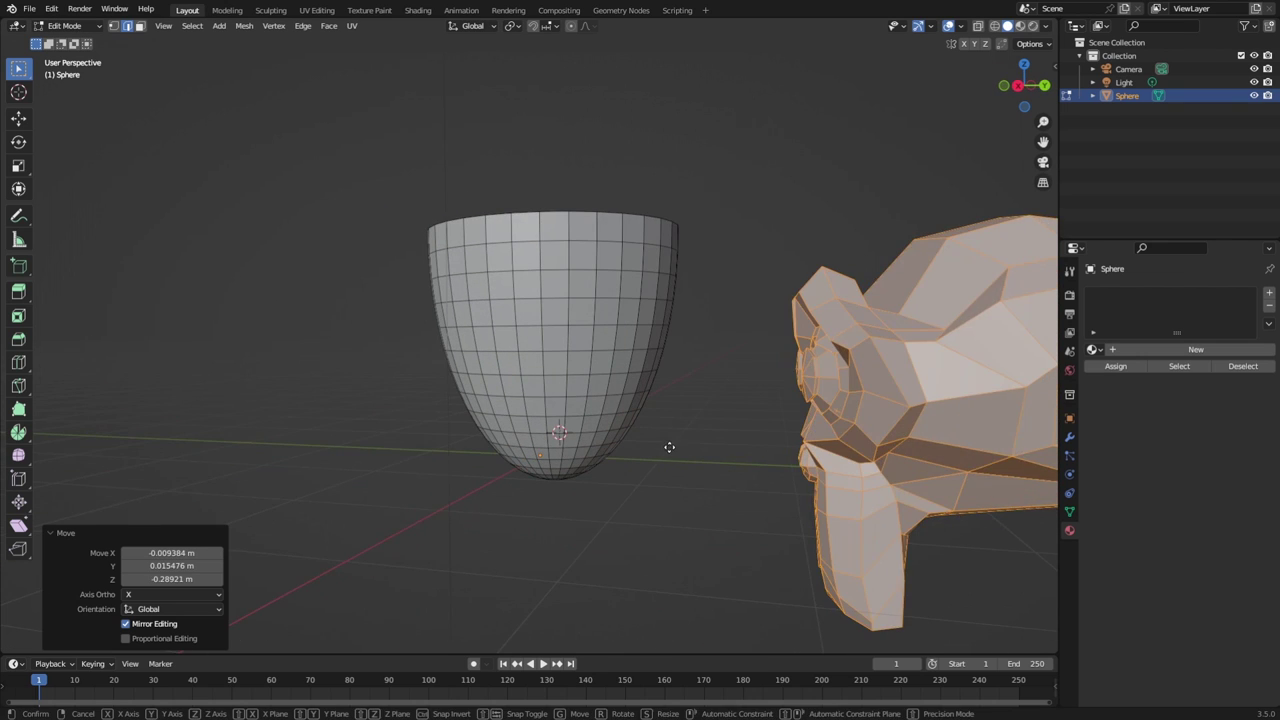
key("shift+v")
left_click(663, 503)
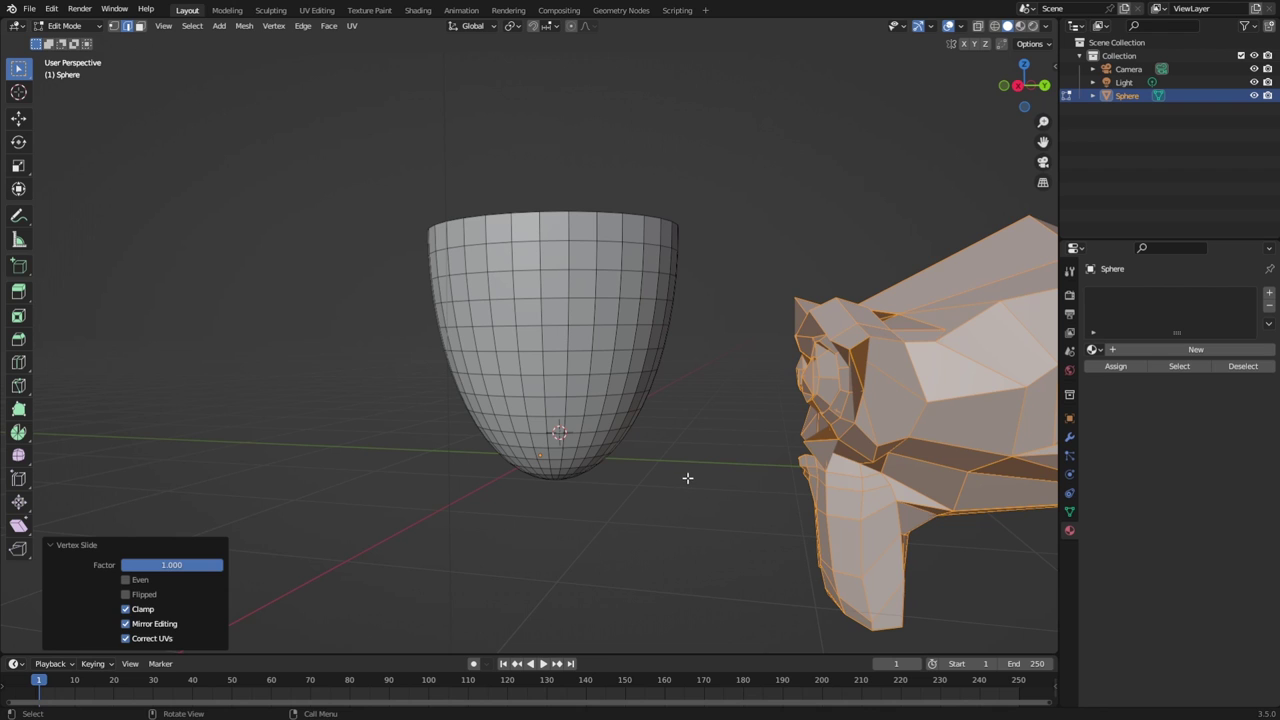
left_click(683, 480)
Box-select the whole monkey mesh, move it freely, and undo the move.
middle_click_drag(654, 489, 662, 540)
scroll(643, 503, "down", 3)
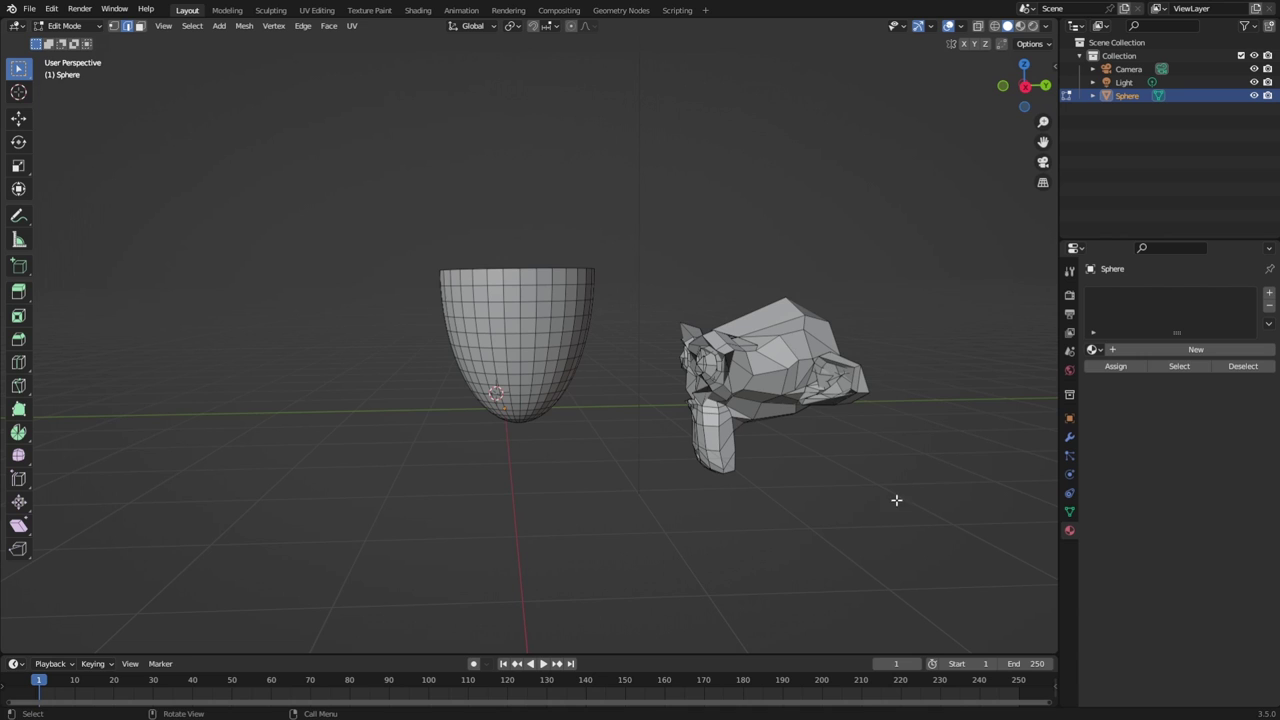
left_click_drag(908, 534, 662, 277)
key("g")
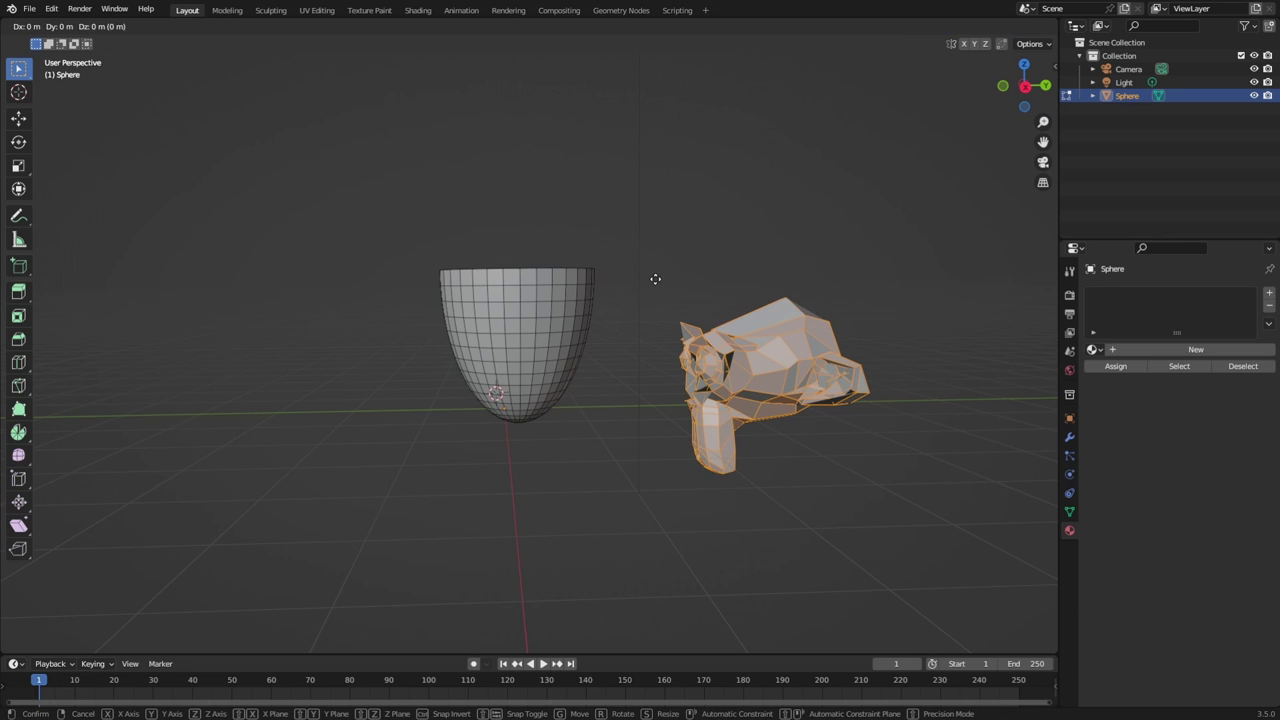
left_click(619, 413)
key("ctrl+z")
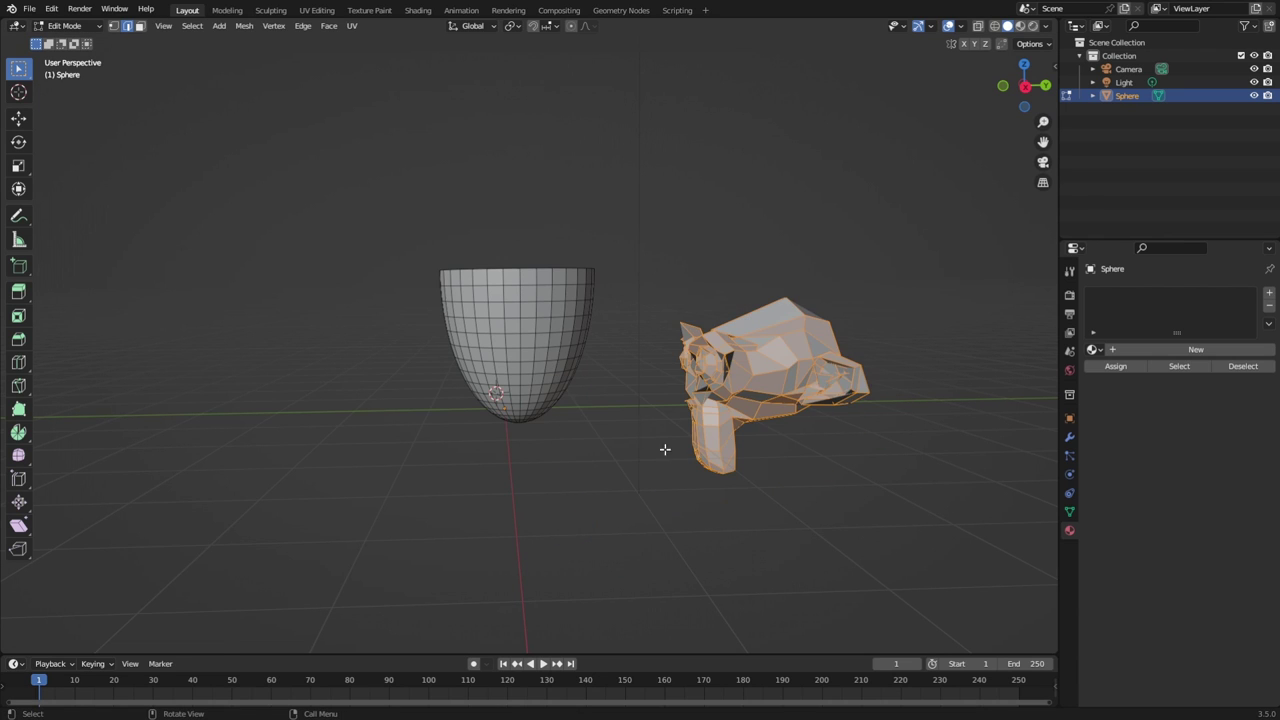
Select the edge at the bottom of the monkey's chin, move it toward the bowl, and undo the move.
left_click(700, 507)
key("g")
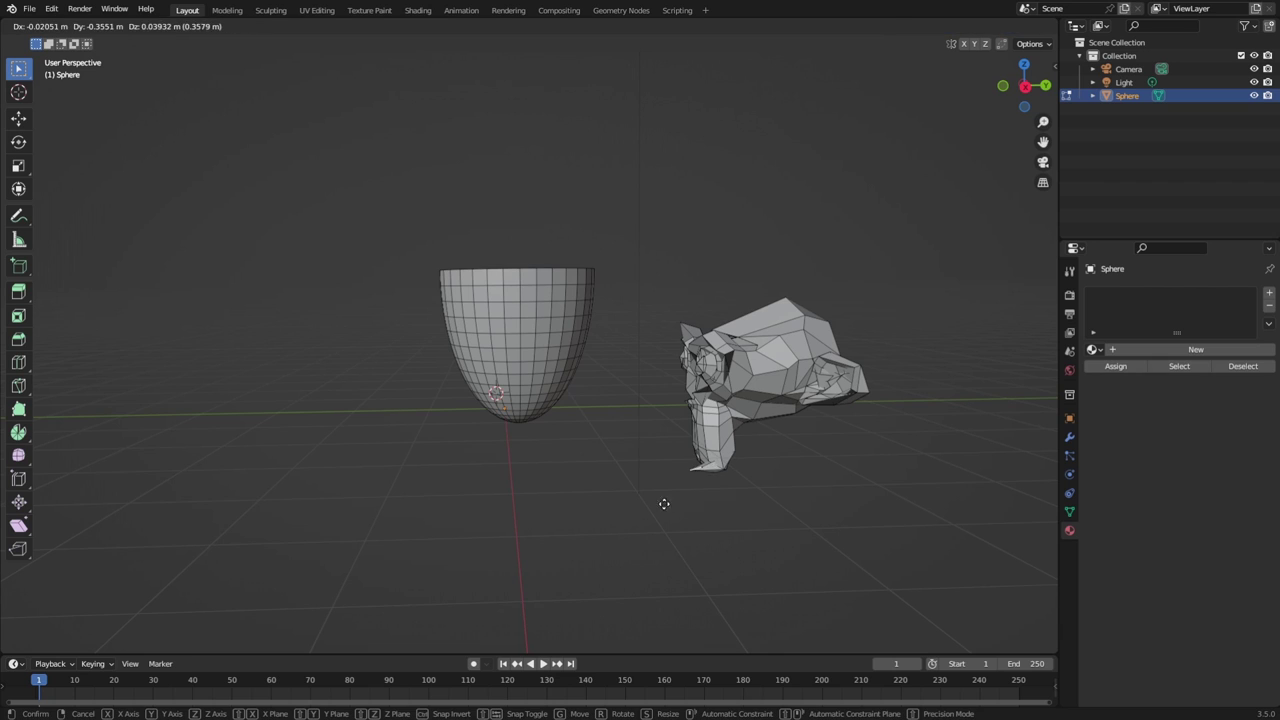
left_click(638, 497)
key("ctrl+z")
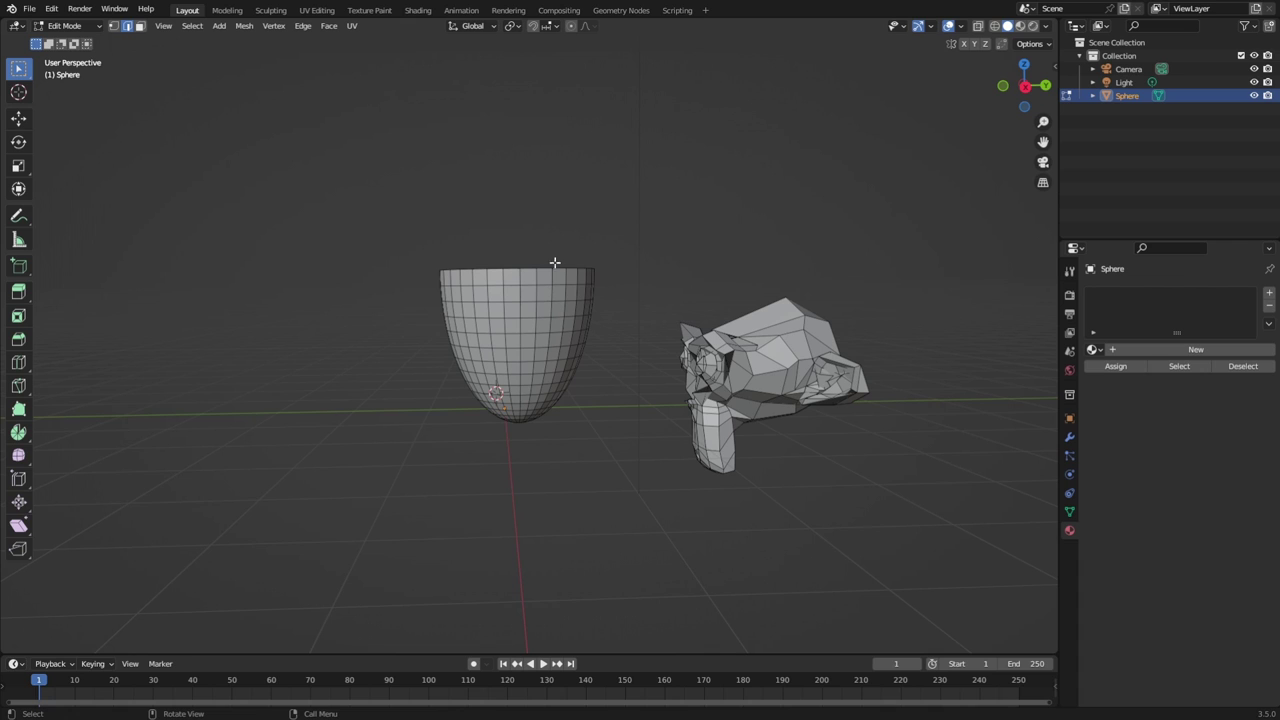
Select the bowl and monkey together, move them about -2.42 m in Y and 0.42 m in Z, undo the move, and deselect everything.
left_click_drag(656, 269, 889, 504)
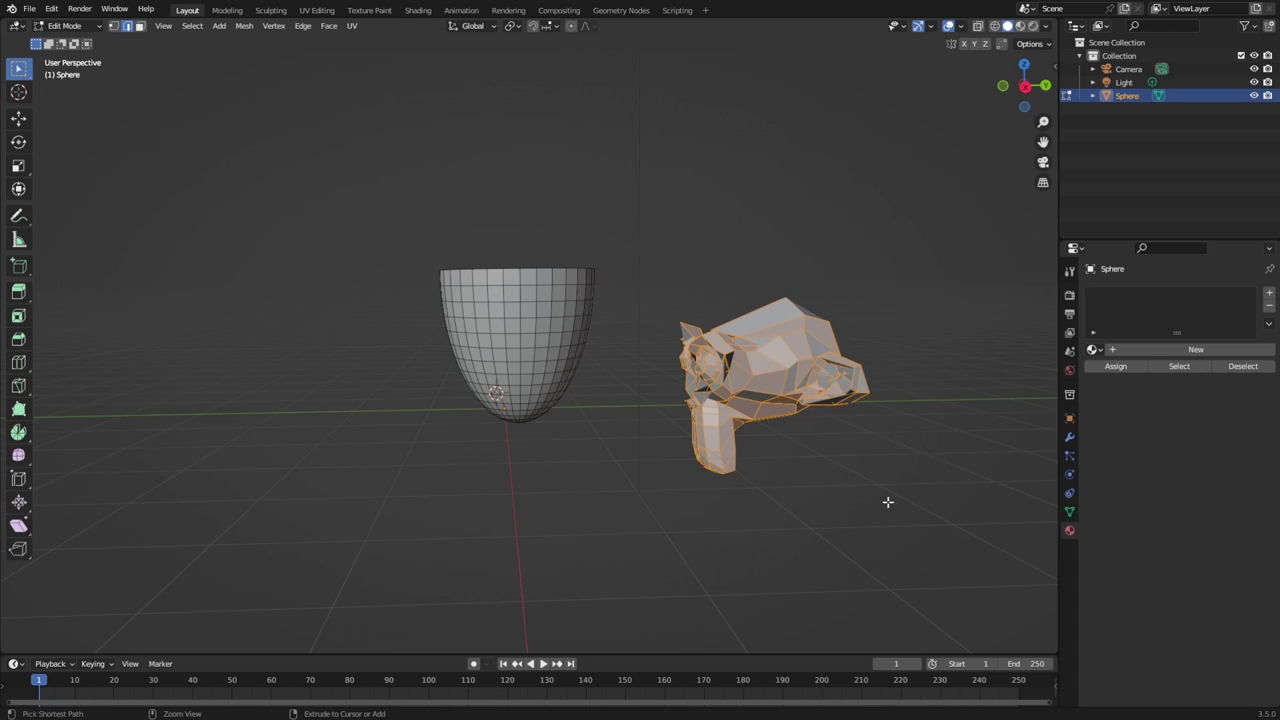
key("a")
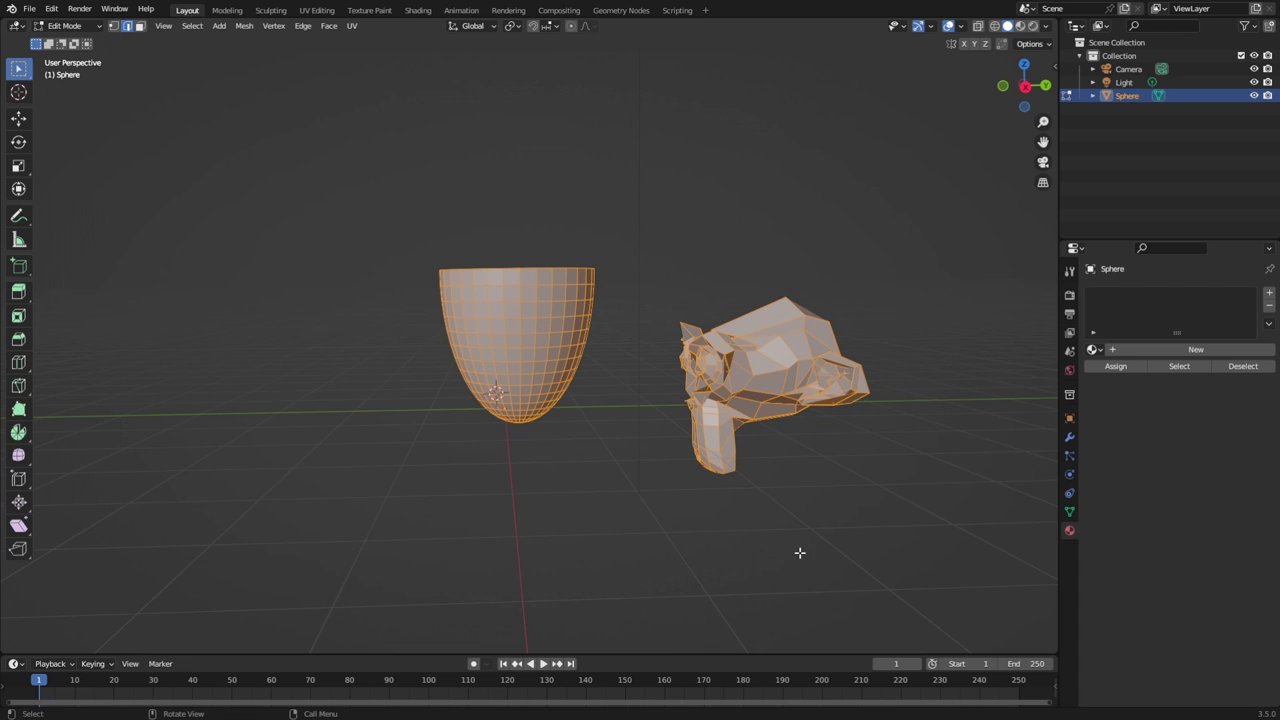
key("alt+a")
key("a")
key("r")
left_click(534, 449)
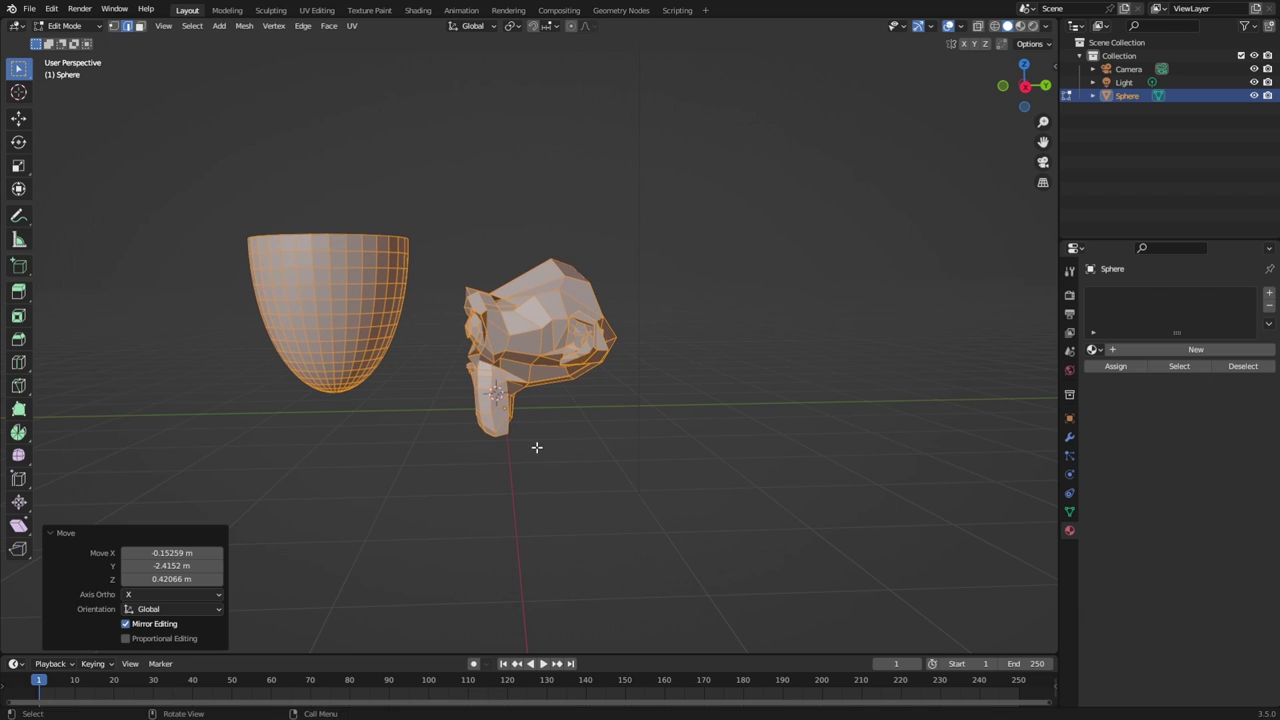
key("ctrl+z")
key("alt+a")
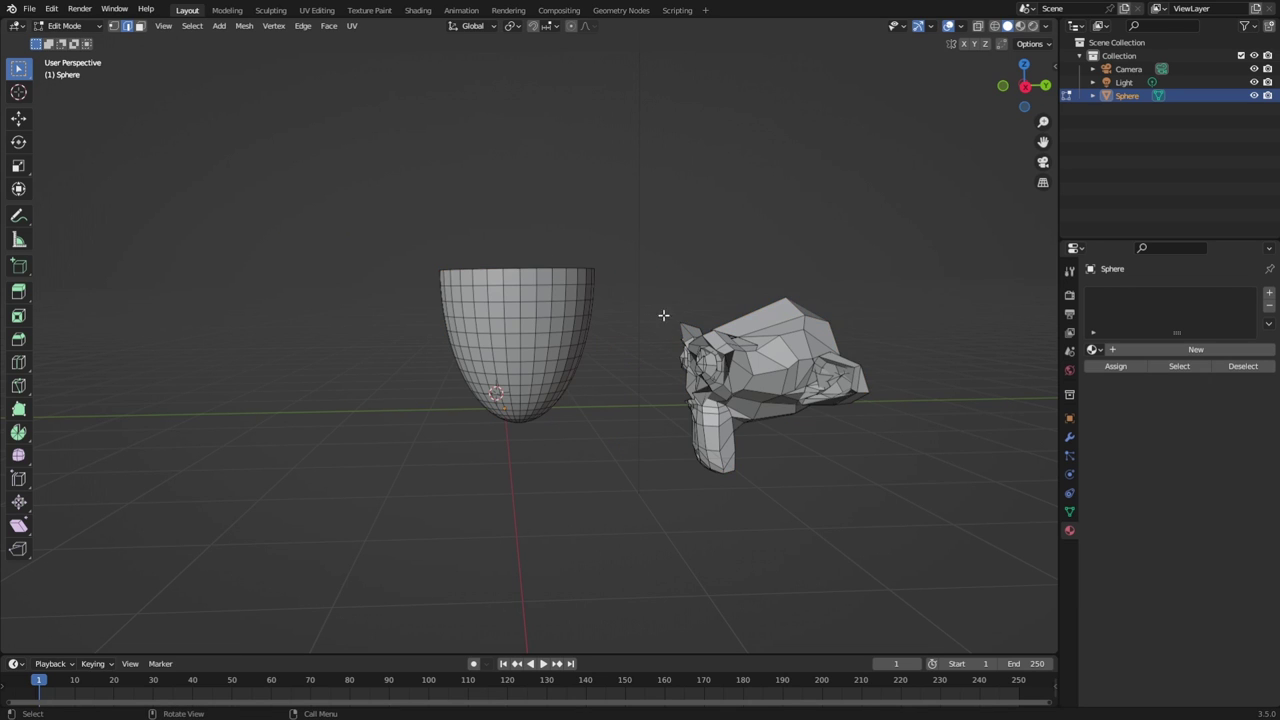
Box-select the monkey mesh, switch to Object Mode, and clear the object selection.
left_click_drag(644, 268, 959, 556)
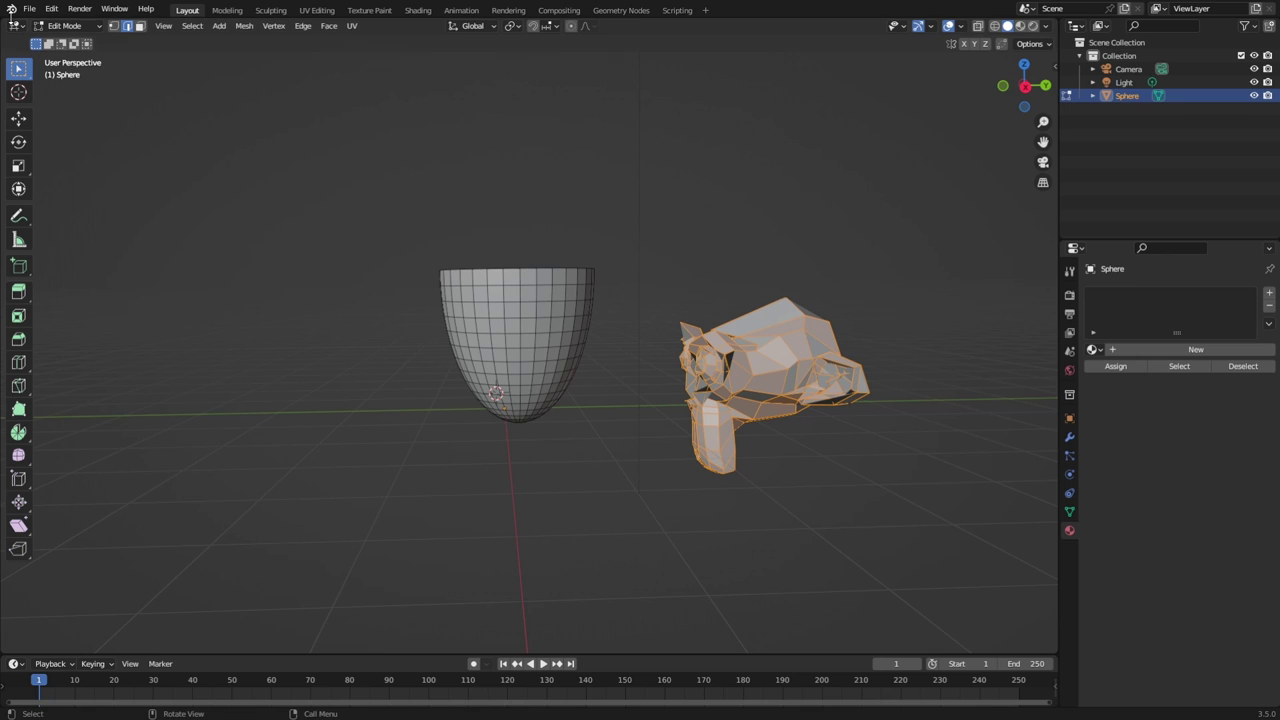
left_click(66, 26)
left_click(58, 40)
left_click(628, 478)
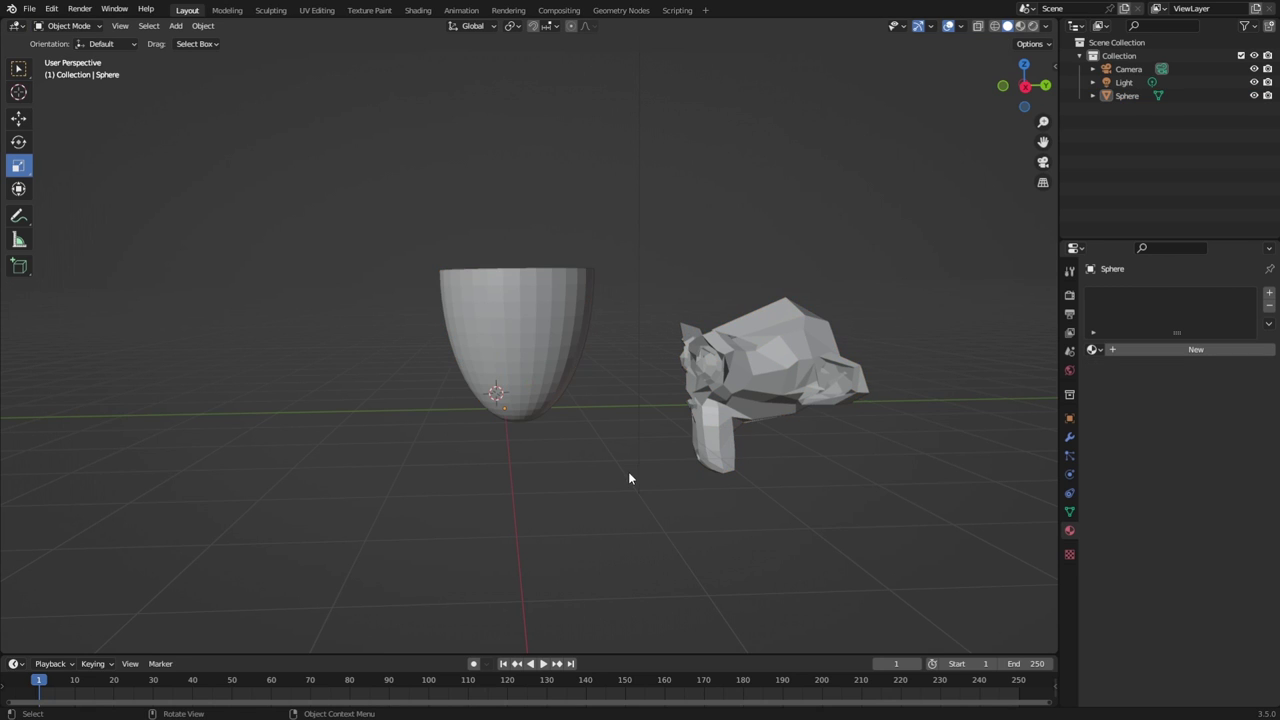
Try selecting the combined sphere object through its monkey and bowl parts, and clear the selection.
left_click(749, 357)
key("ctrl+z")
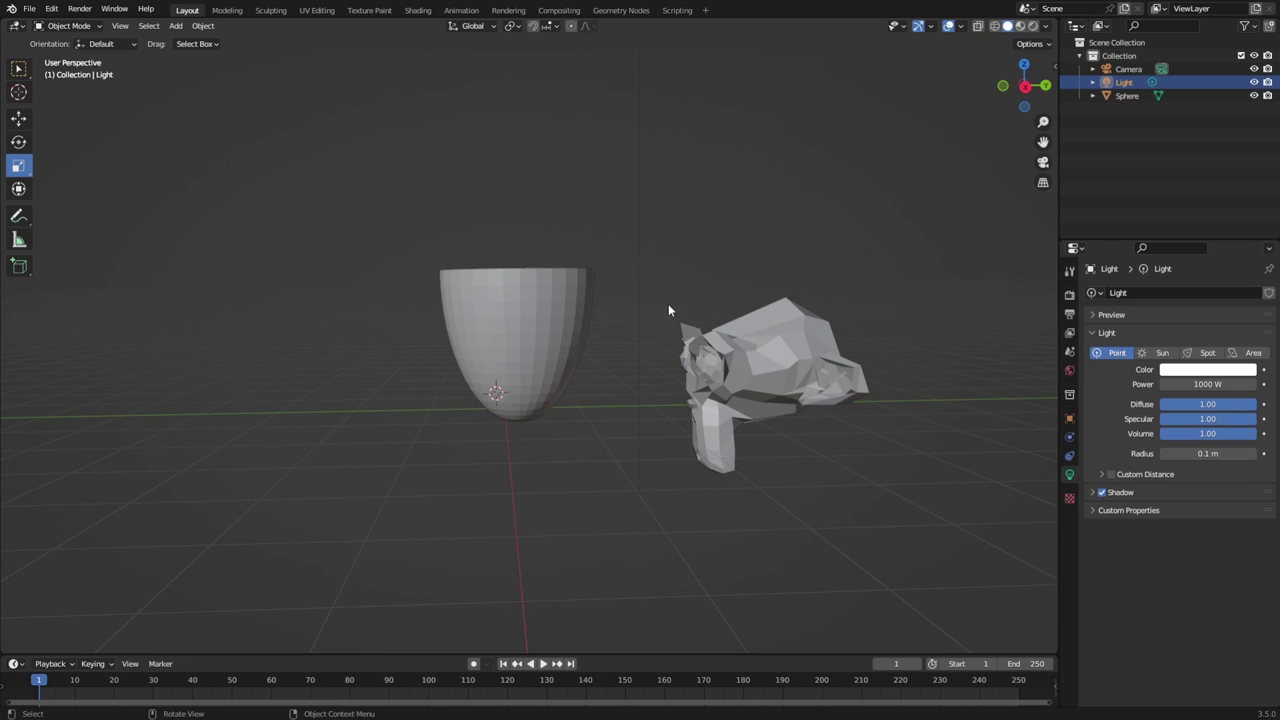
left_click(759, 356)
key("ctrl+z")
left_click(684, 338)
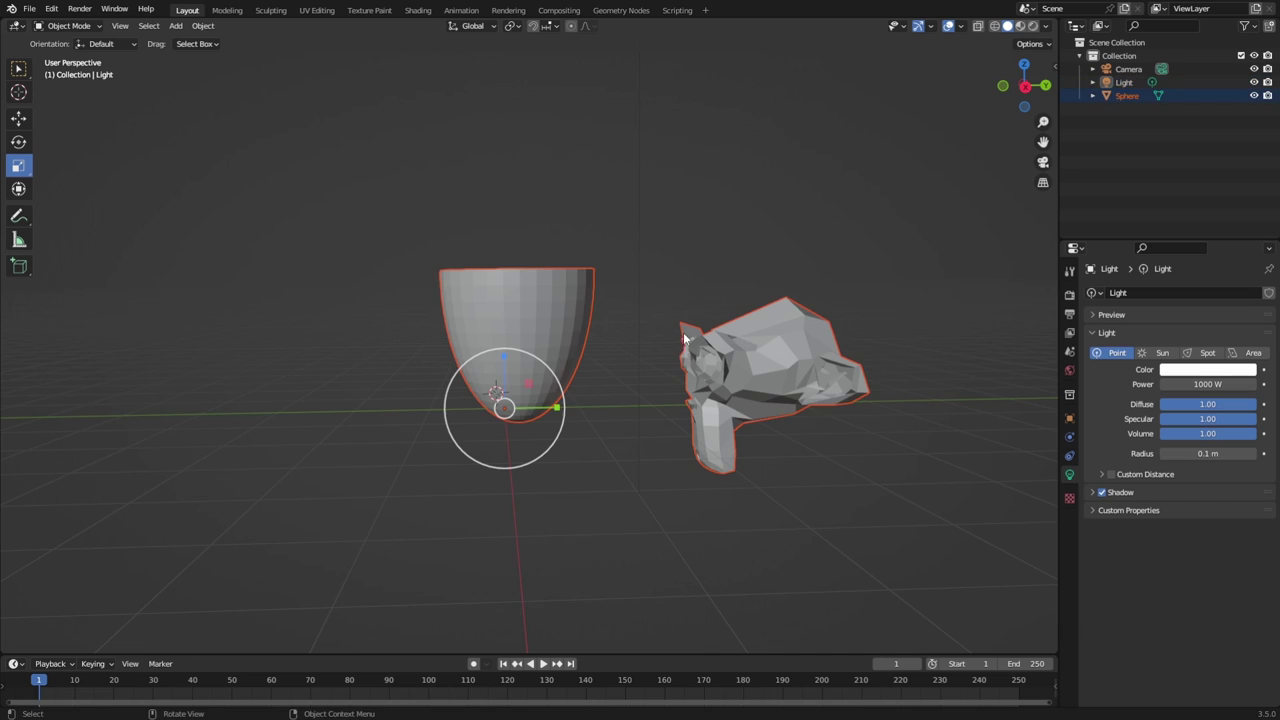
left_click(509, 290)
middle_click_drag(457, 289, 596, 450)
left_click(642, 440)
middle_click_drag(633, 353, 648, 361)
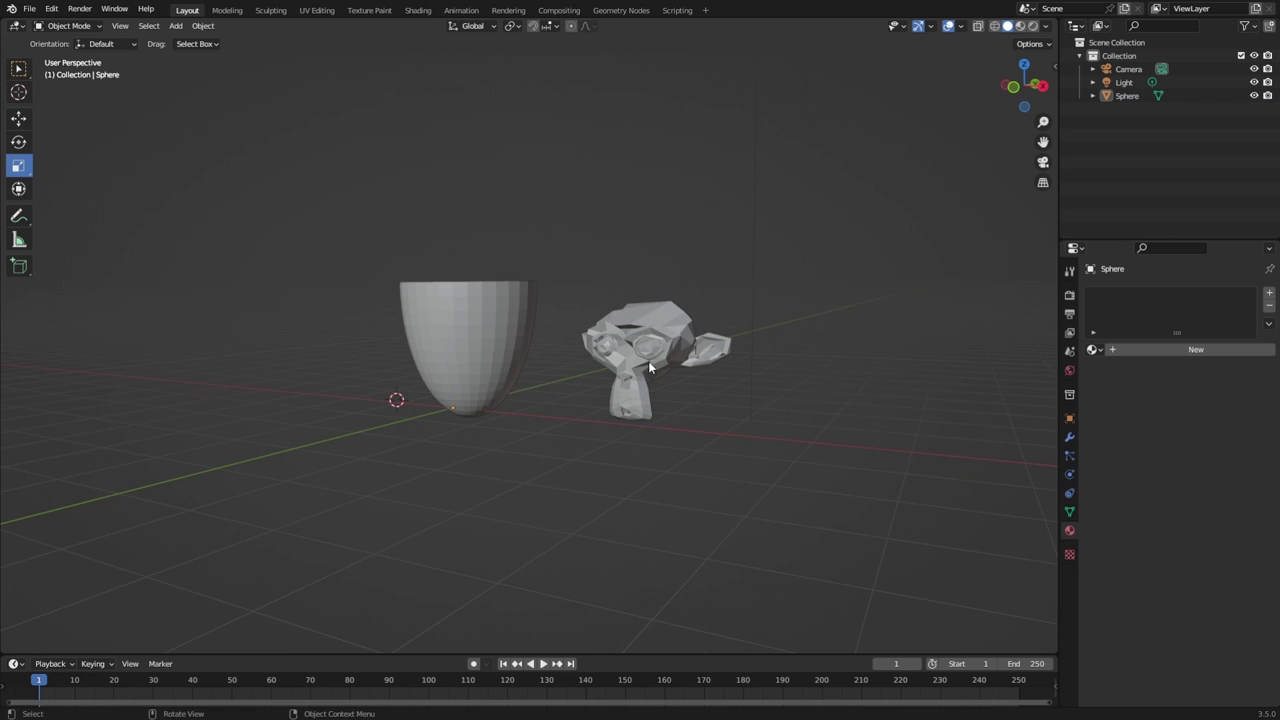
Select all objects, undo back through the selection changes, deselect the sphere object, and review the modes available with the light active.
key("a")
key("ctrl+z")
key("ctrl+z")
key("ctrl+z")
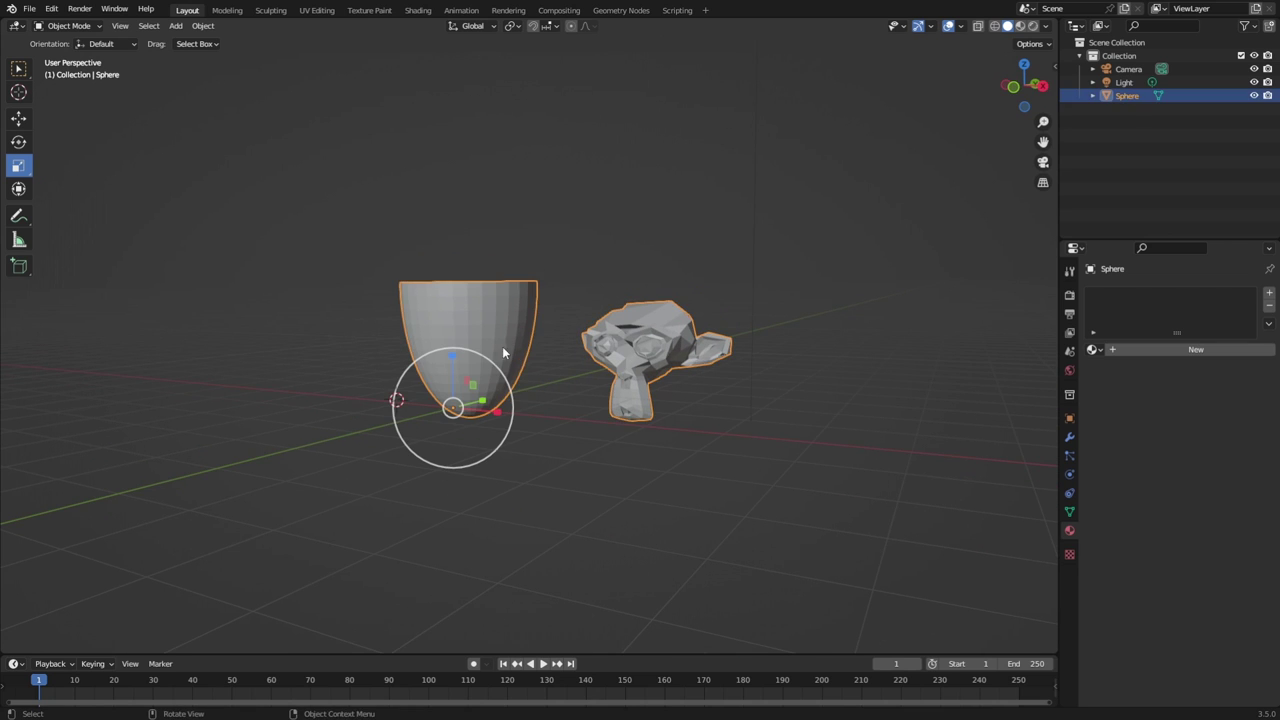
left_click(537, 471)
left_click(66, 27)
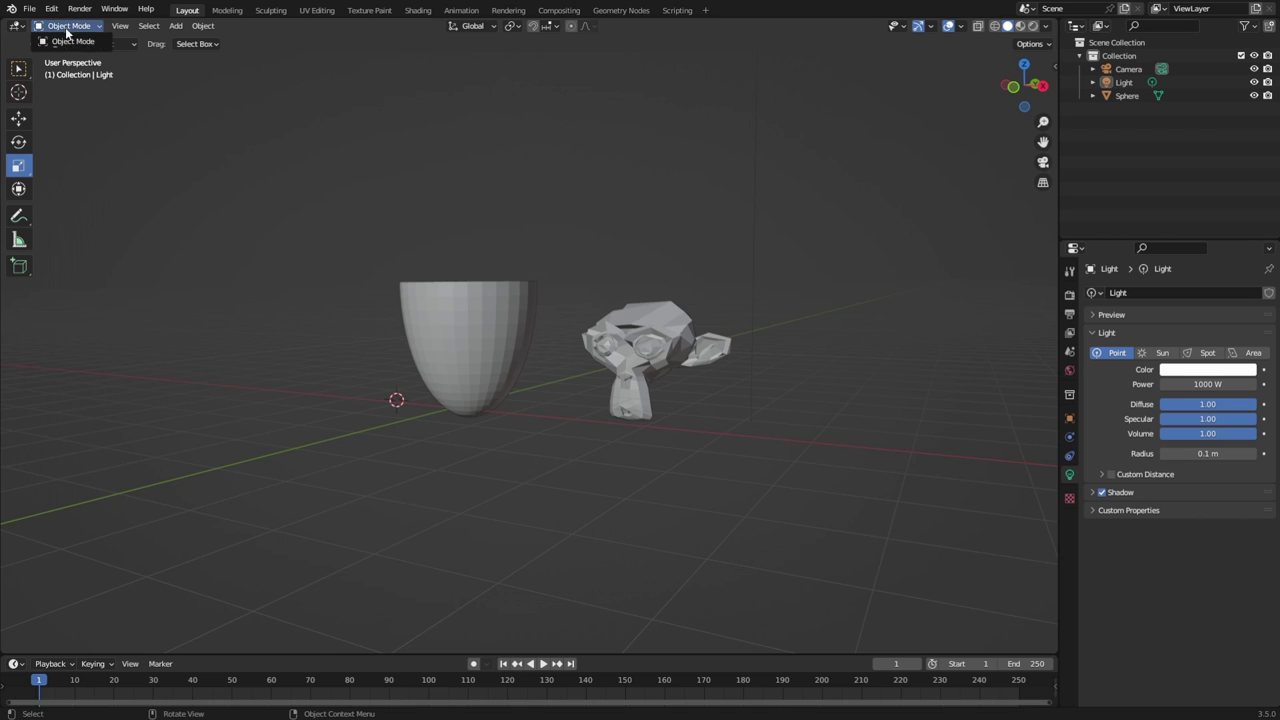
left_click(78, 42)
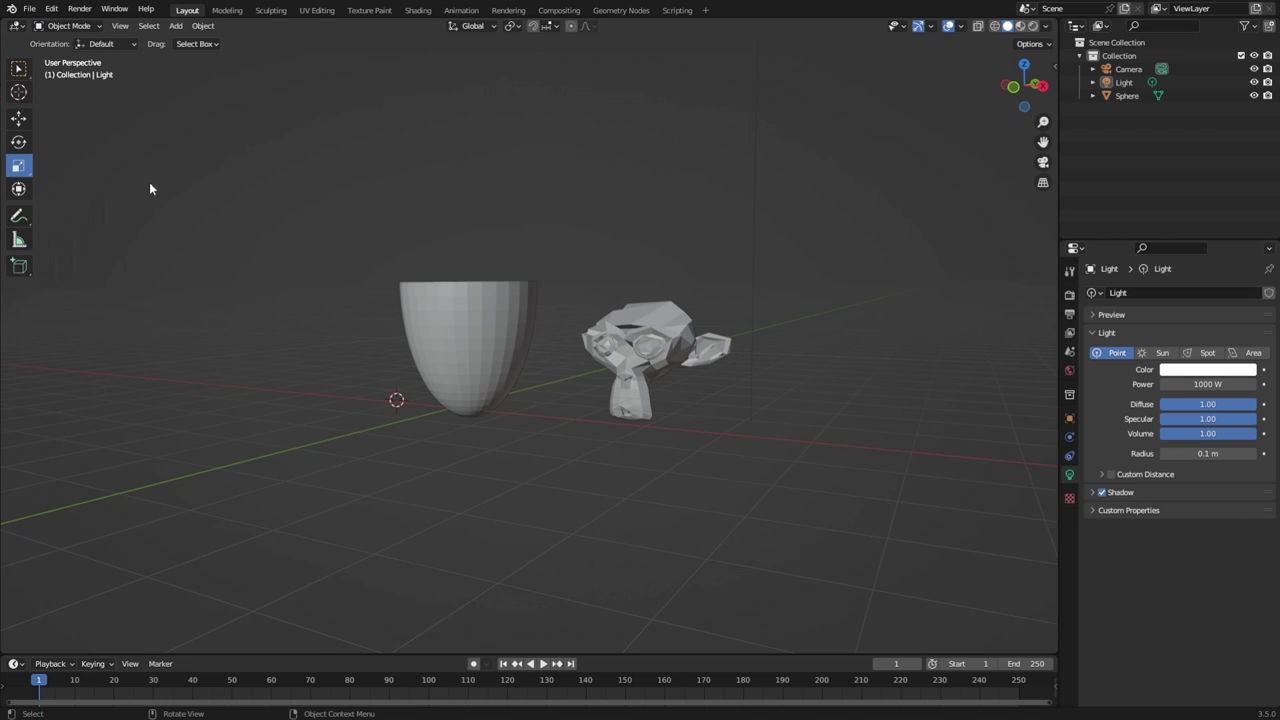
Test selecting the combined sphere object through its monkey and bowl parts, clearing the selection between attempts.
left_click_drag(737, 462, 402, 224)
left_click(731, 414)
left_click_drag(773, 454, 547, 262)
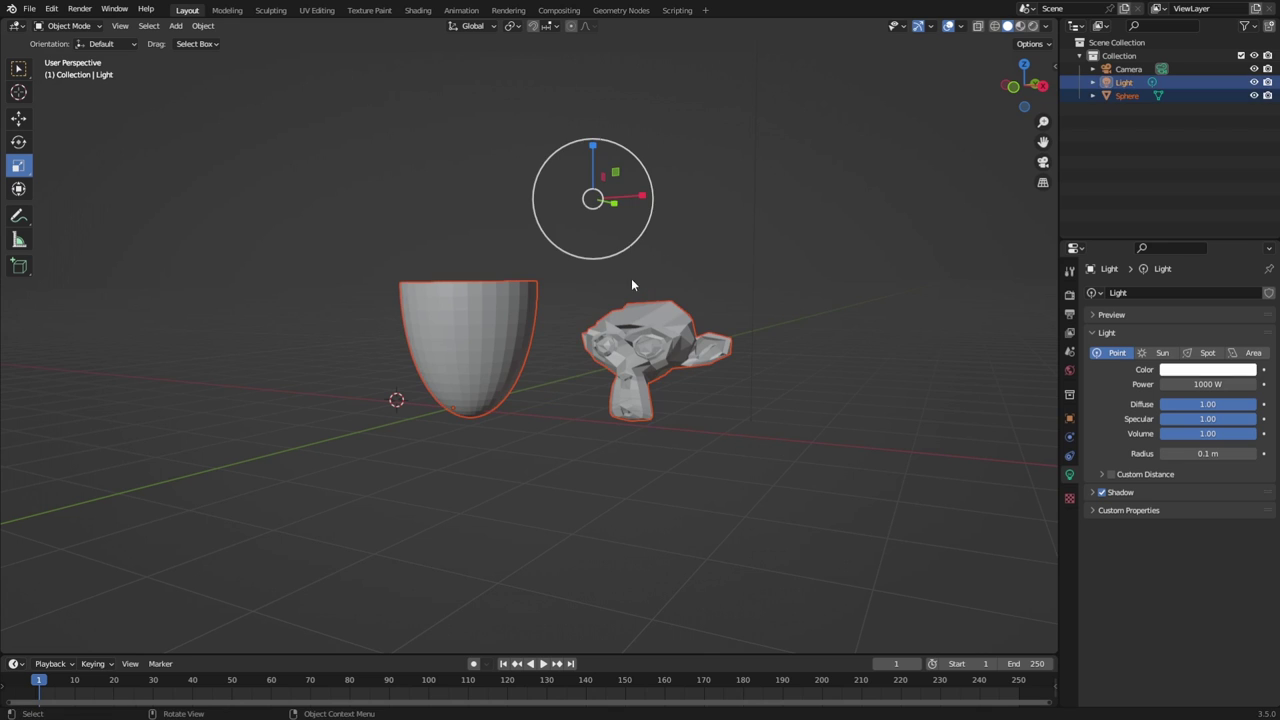
left_click(648, 408)
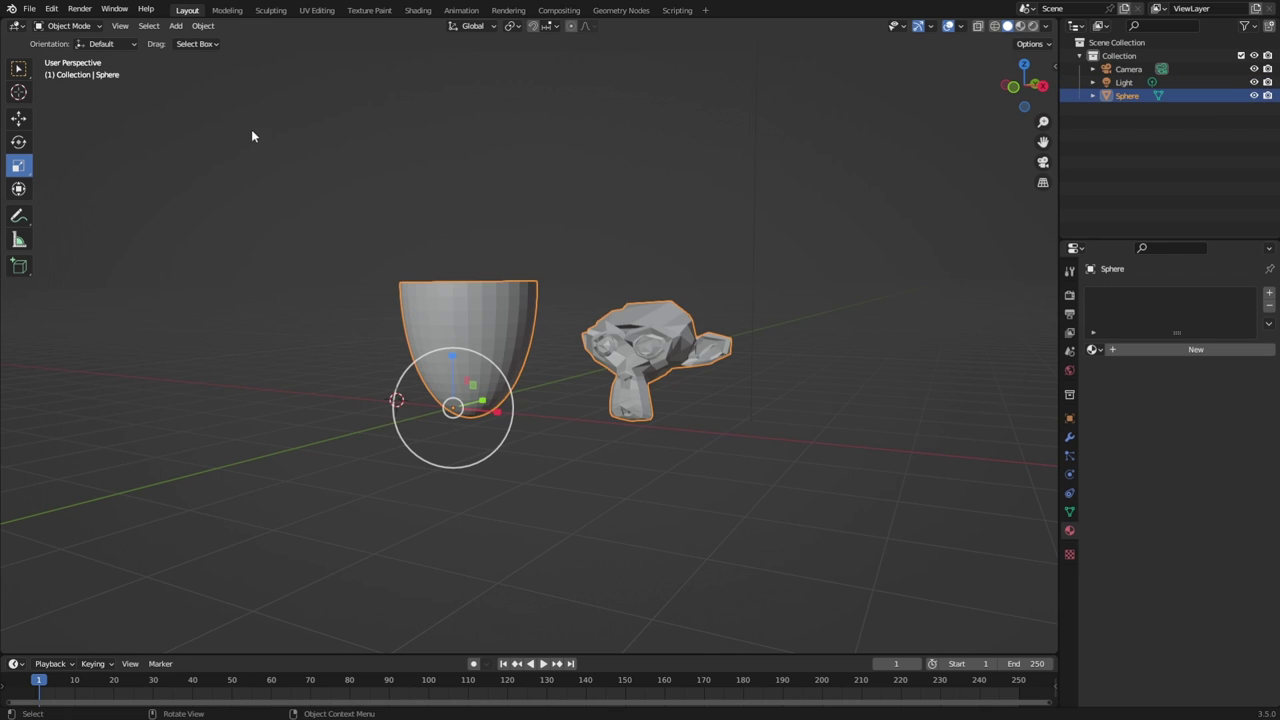
left_click(420, 86)
left_click_drag(709, 277, 480, 460)
left_click(545, 559)
Select all objects in the scene and deselect them again, repeating the toggle three times.
key("a")
key("alt+a")
key("a")
key("alt+a")
key("a")
key("alt+a")
Enter Edit Mode on the sphere object, box-select the monkey part, and delete edges from it.
left_click(68, 25)
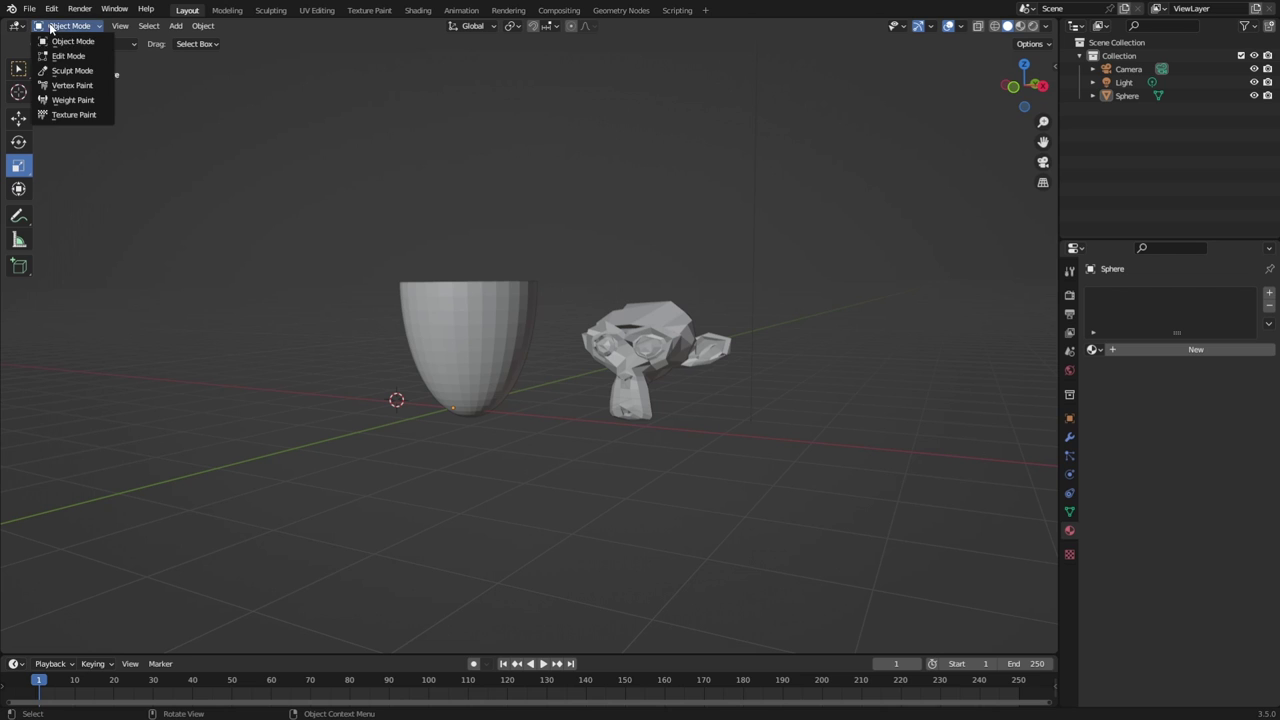
left_click(62, 52)
left_click_drag(307, 180, 563, 461)
left_click_drag(797, 523, 575, 246)
key("x")
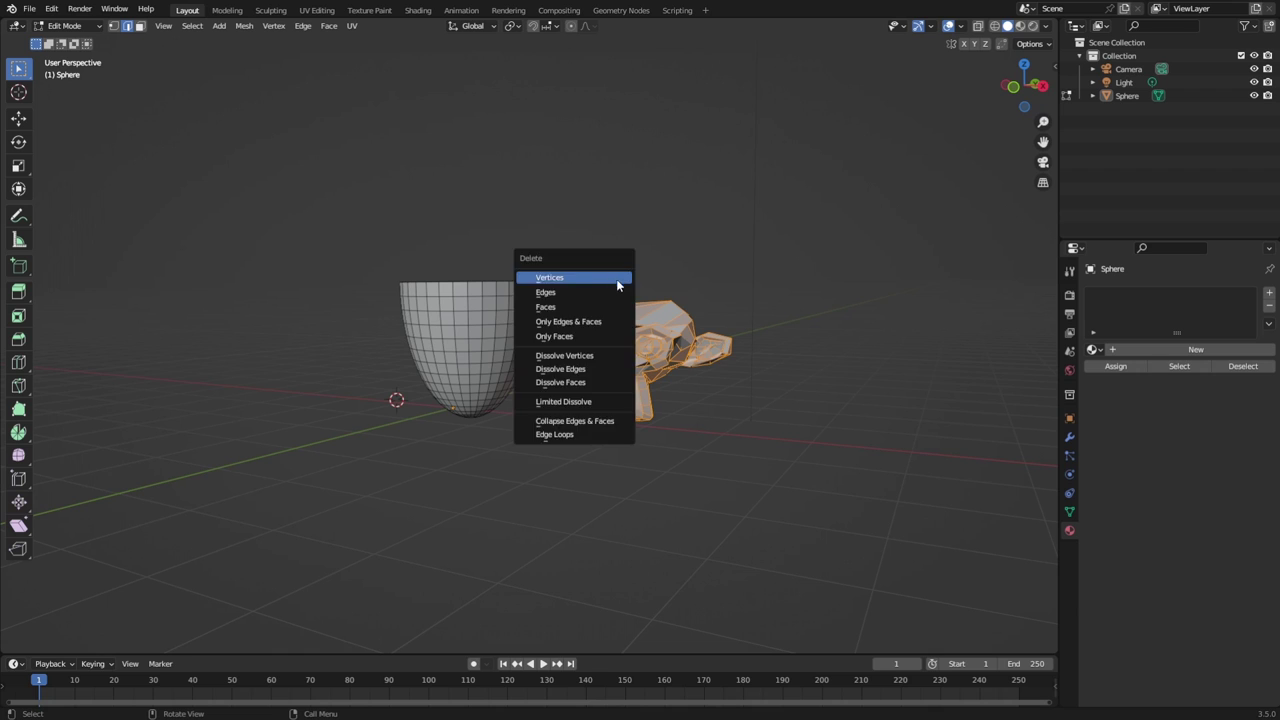
key("x")
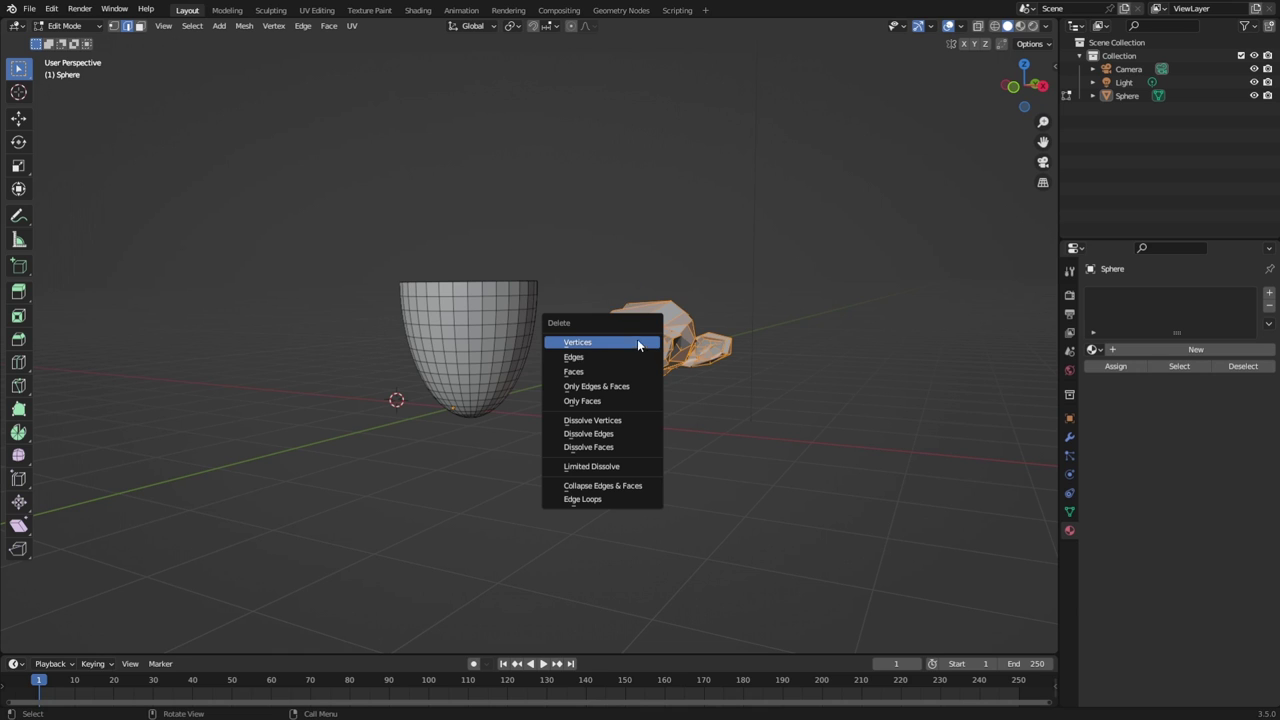
left_click(580, 357)
Box-select the remaining monkey geometry repeatedly, applying edge deletion and Dissolve Vertices before deleting all its remaining vertices.
left_click_drag(814, 464, 574, 268)
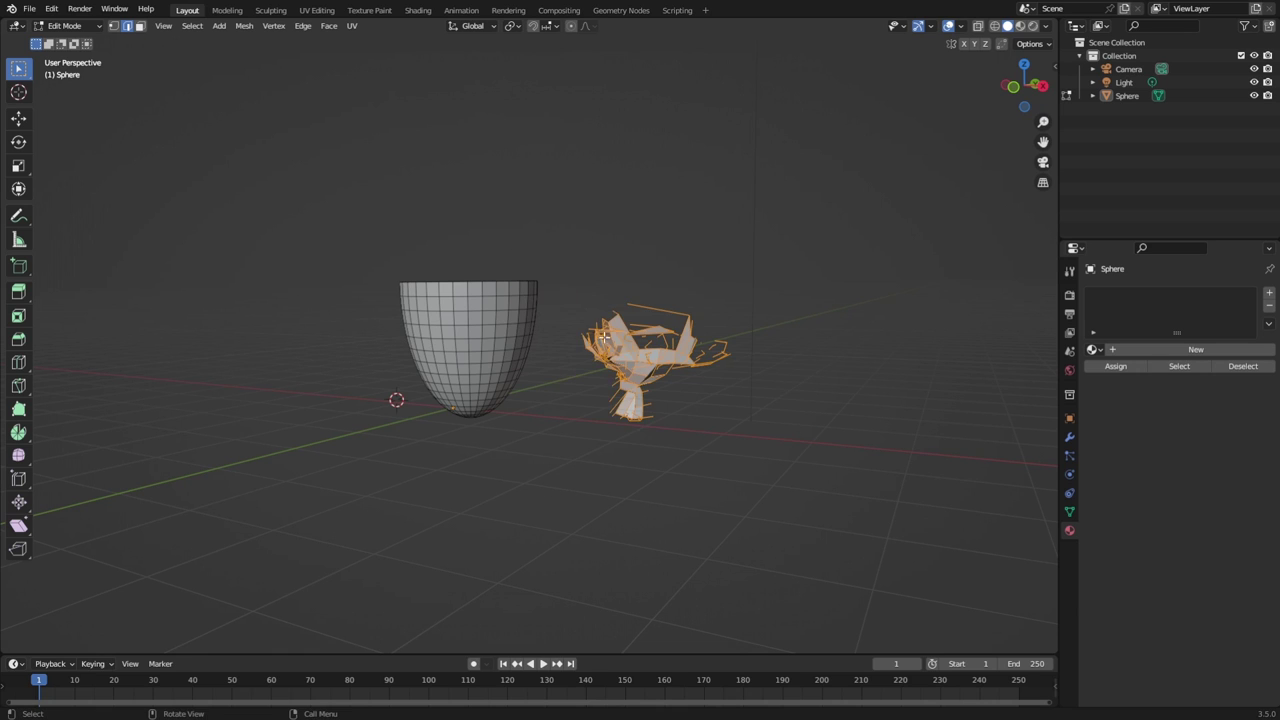
key("x")
left_click(592, 357)
left_click_drag(812, 471, 566, 288)
key("x")
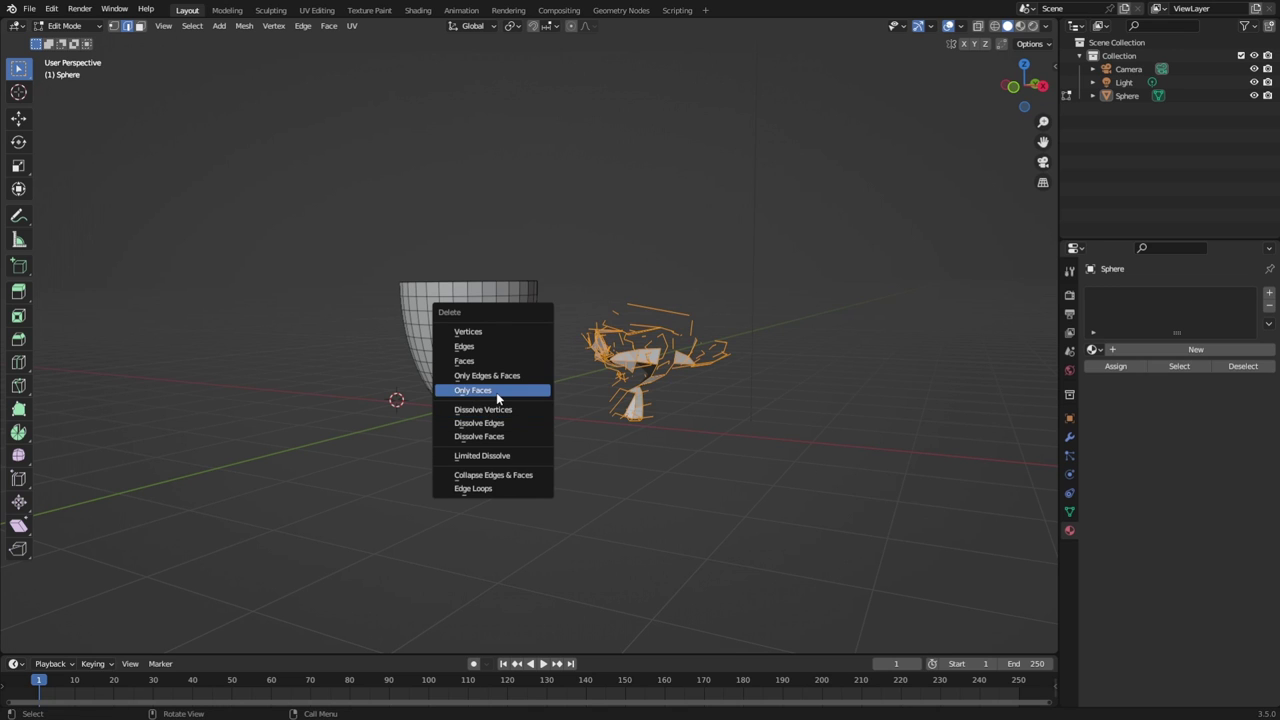
left_click(524, 409)
left_click_drag(814, 443, 584, 248)
key("x")
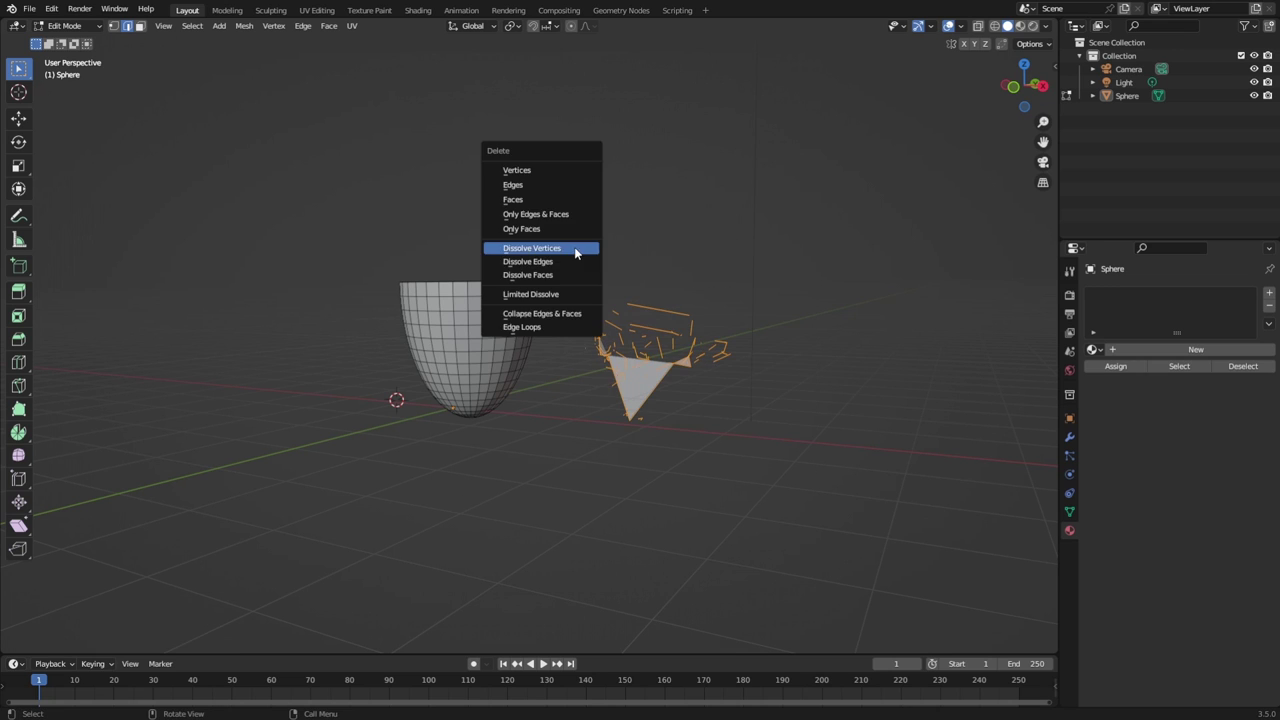
left_click(517, 171)
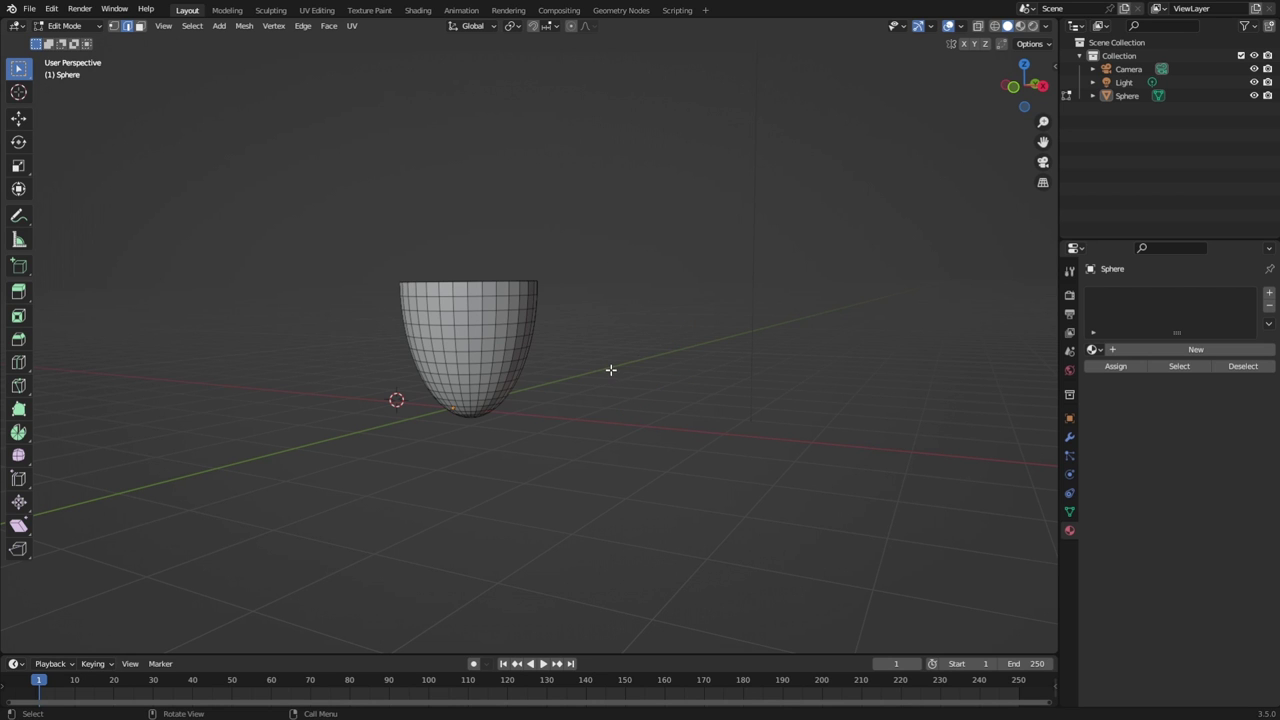
Add a UV sphere with 32 segments, 32 rings and a 1 m radius inside the bowl's mesh object.
middle_click_drag(665, 387, 534, 366)
scroll(539, 310, "up", 3)
middle_click_drag(699, 484, 650, 414)
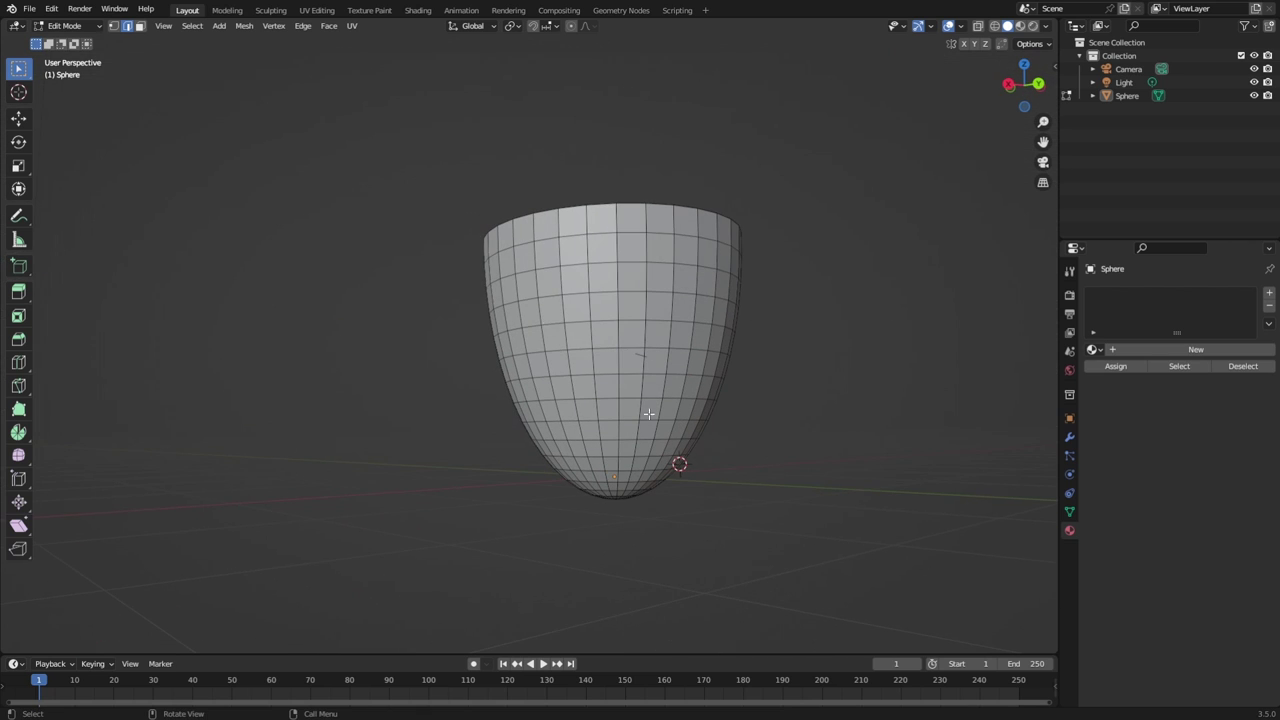
left_click(244, 27)
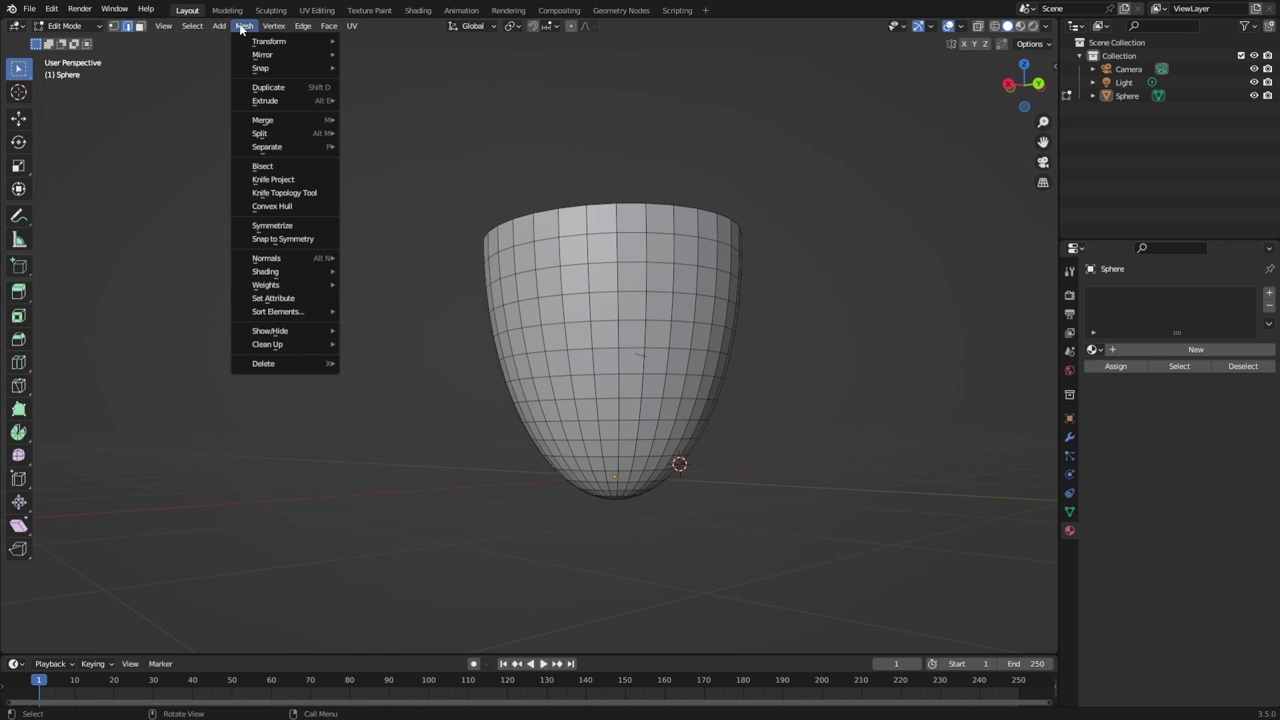
mouse_move(228, 26)
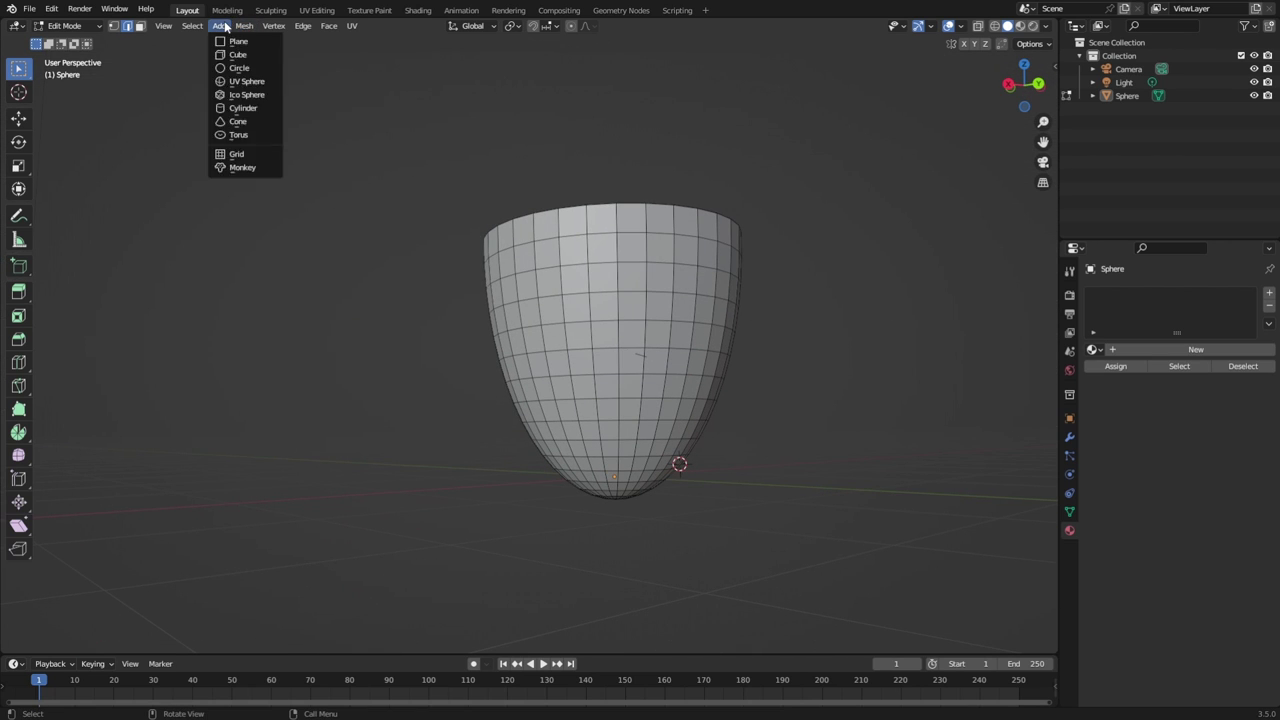
left_click(246, 81)
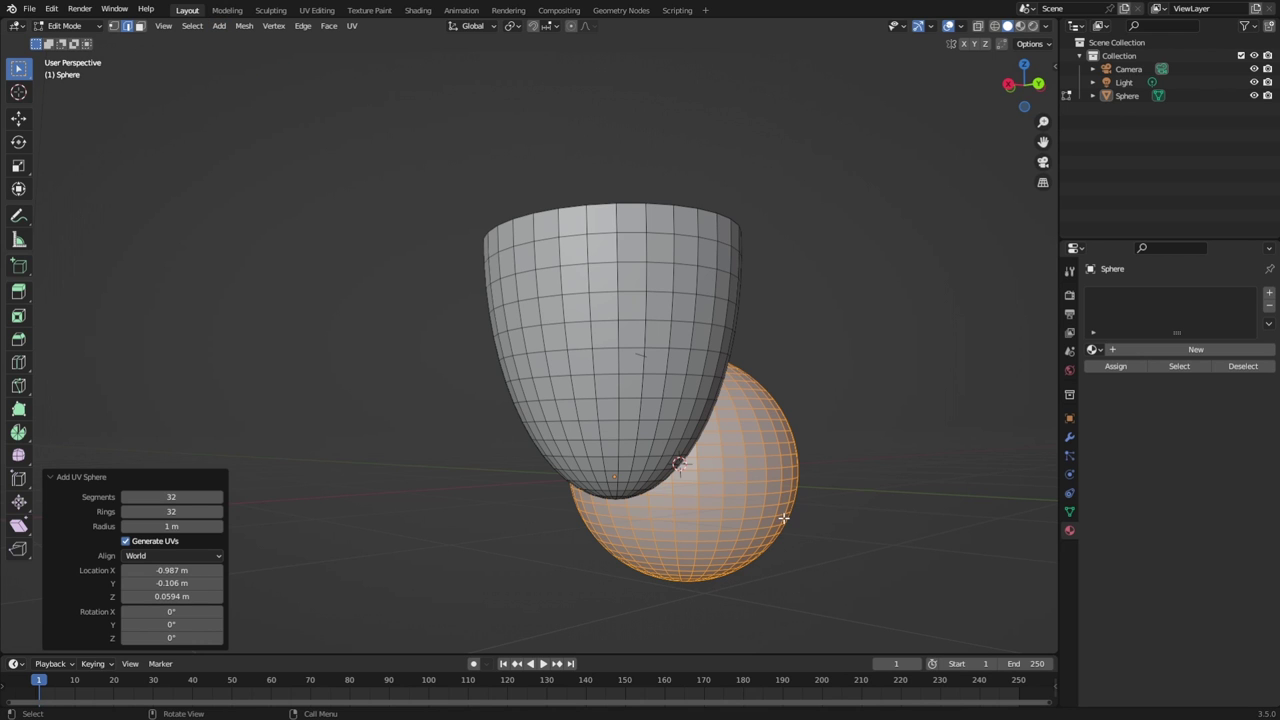
Box-select a patch of faces on the UV sphere, clear the selection, try moving a small piece of its surface, and undo the move.
left_click_drag(745, 505, 808, 431)
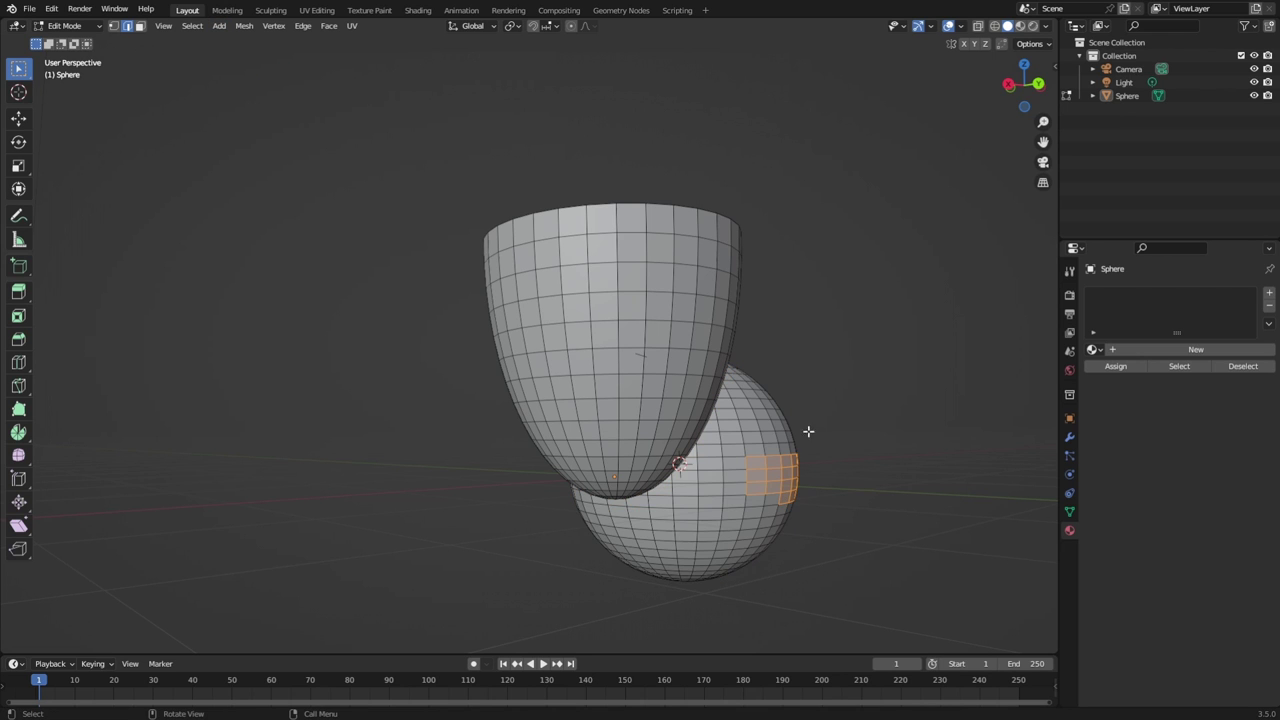
left_click(889, 512)
middle_click_drag(889, 514, 792, 472)
scroll(792, 472, "up", 2)
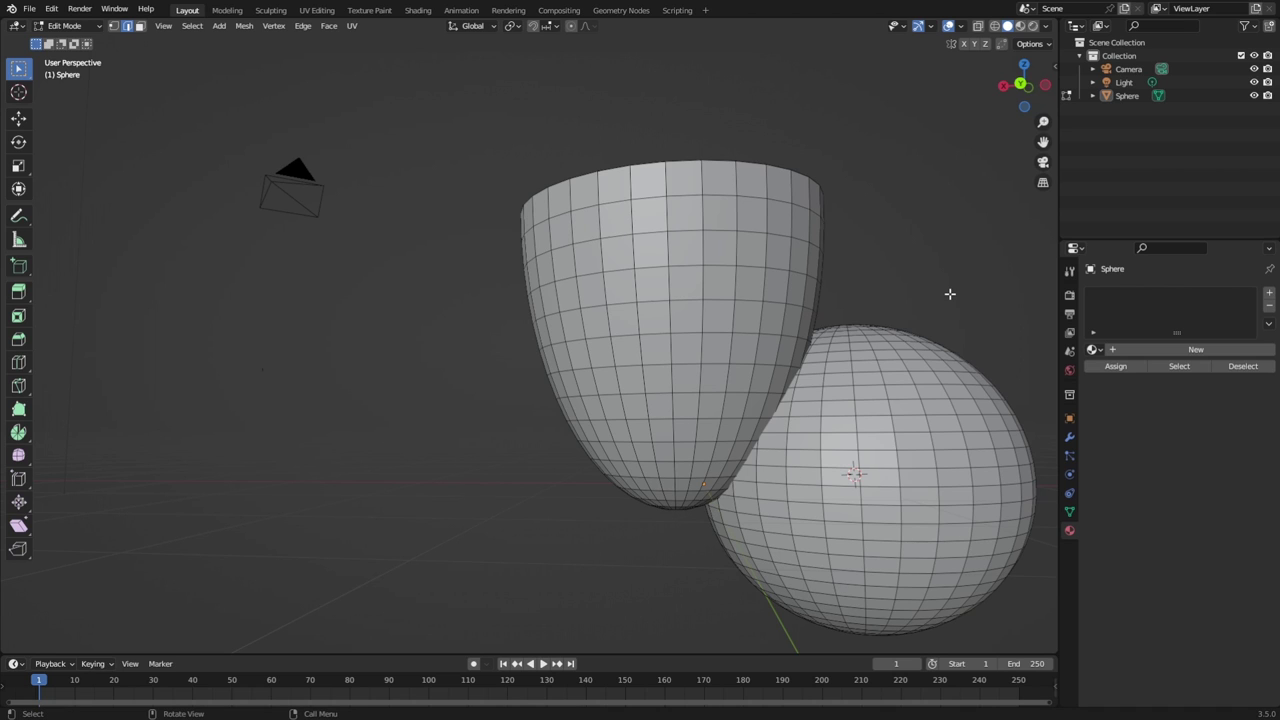
key("g")
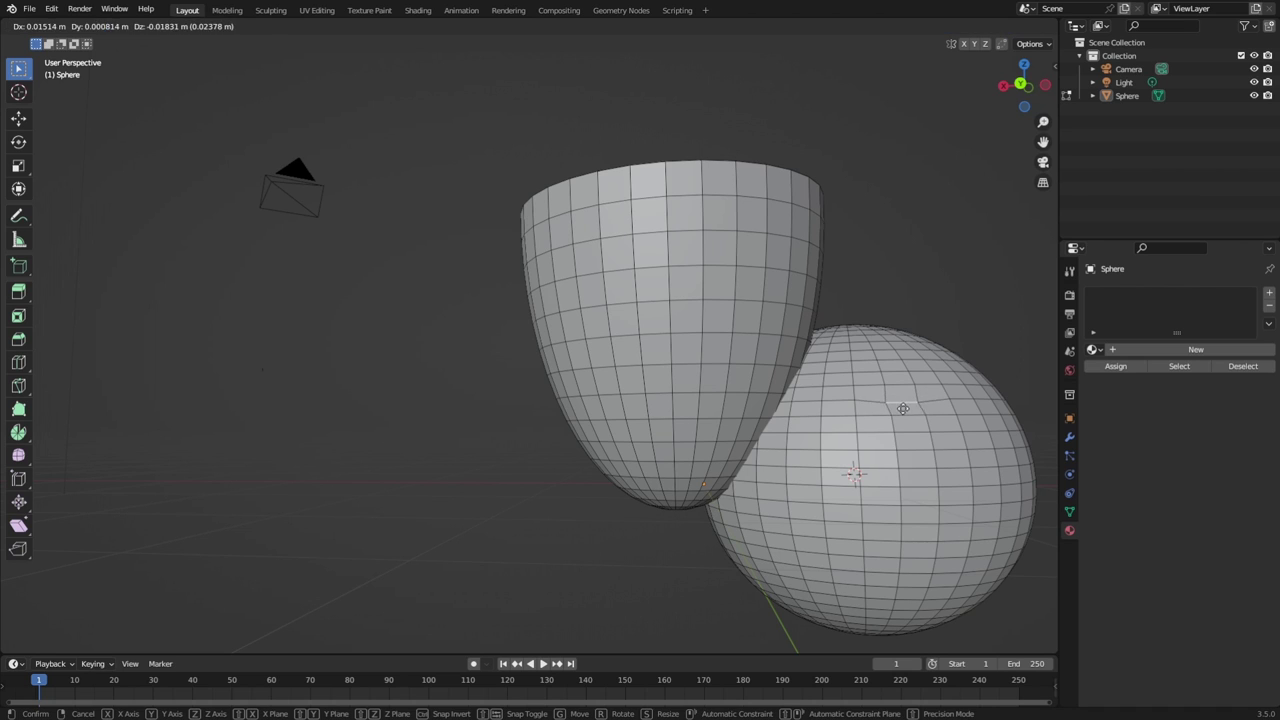
left_click(852, 402)
key("ctrl+z")
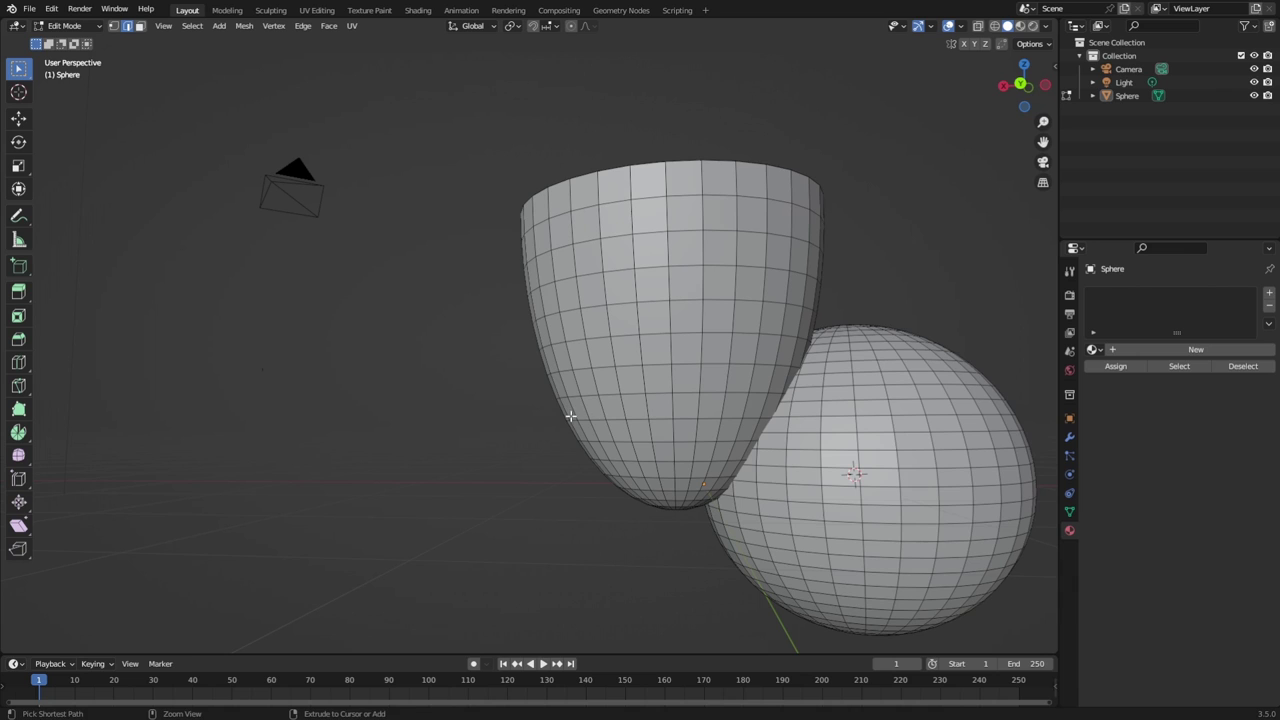
Select all geometry linked to the UV sphere and delete it, leaving the bowl.
key("ctrl+z")
key("ctrl+l")
key("x")
left_click(576, 371)
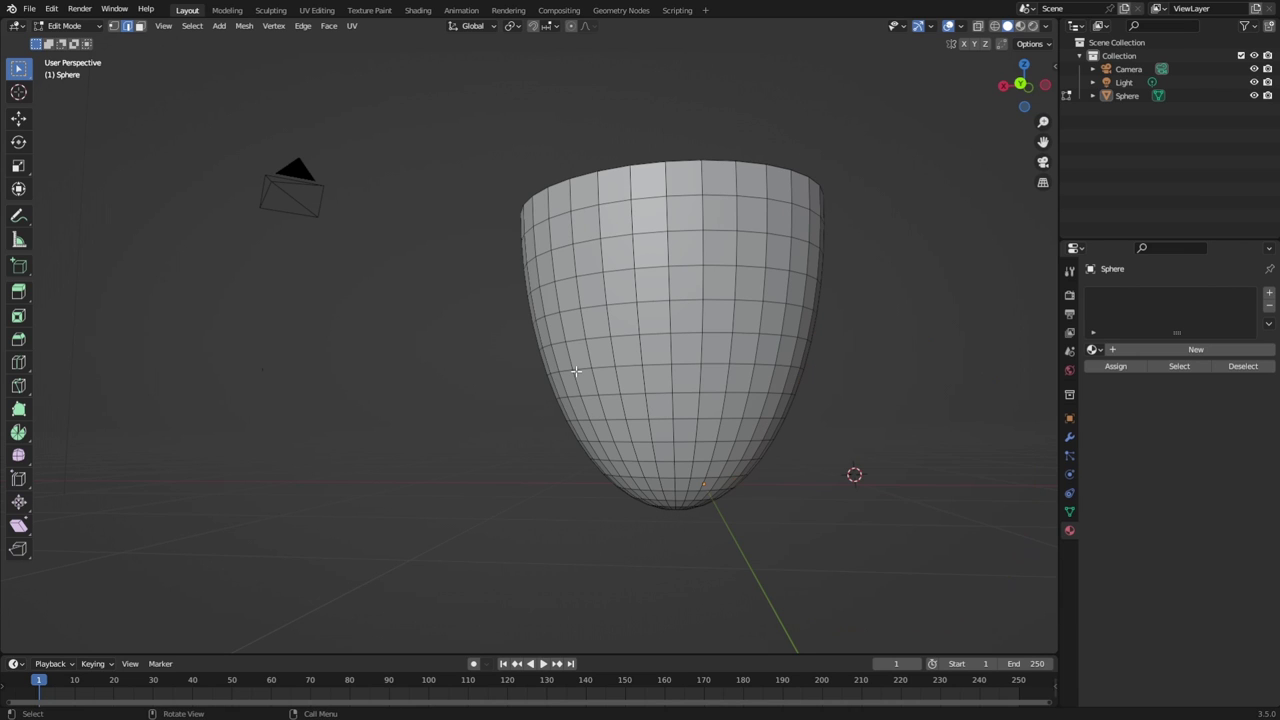